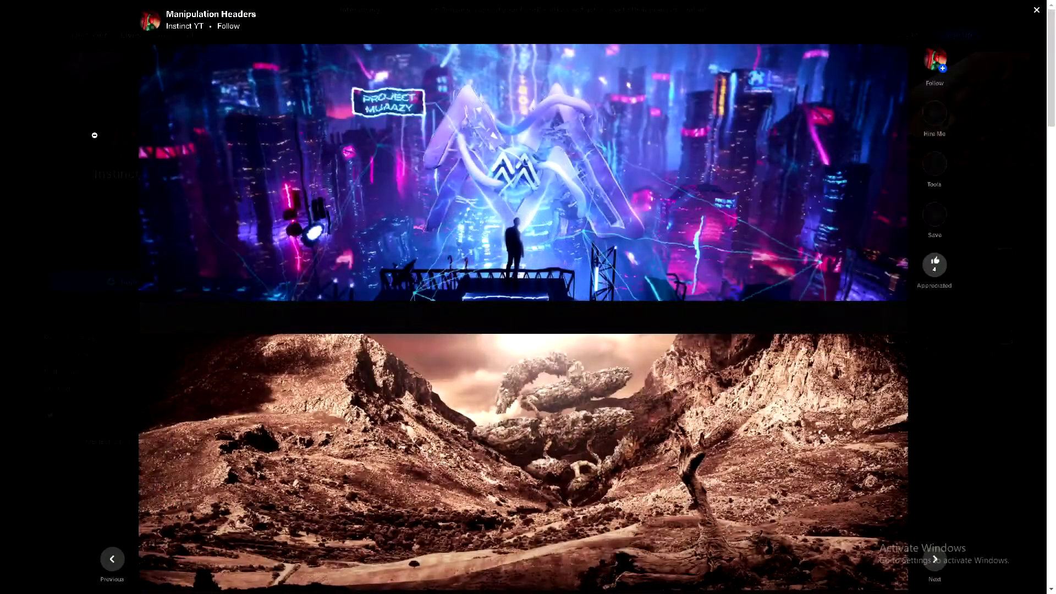
Scroll through the Manipulation Headers project, then open and browse the Logos project
{"action": "scroll", "coordinate": [68, 82], "scroll_direction": "down", "scroll_amount": 9}
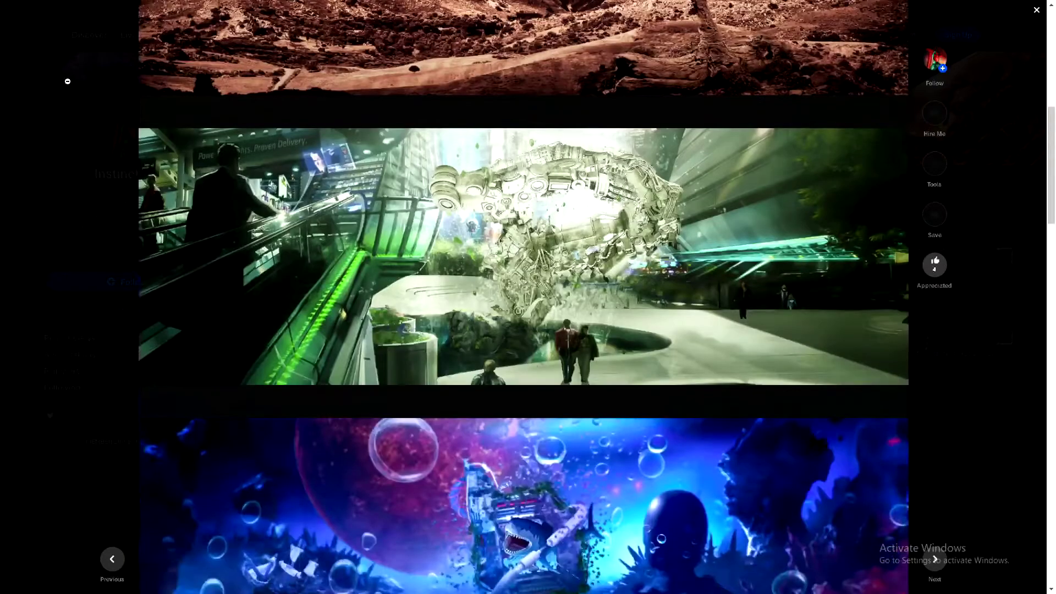
{"action": "scroll", "coordinate": [68, 82], "scroll_direction": "down", "scroll_amount": 17}
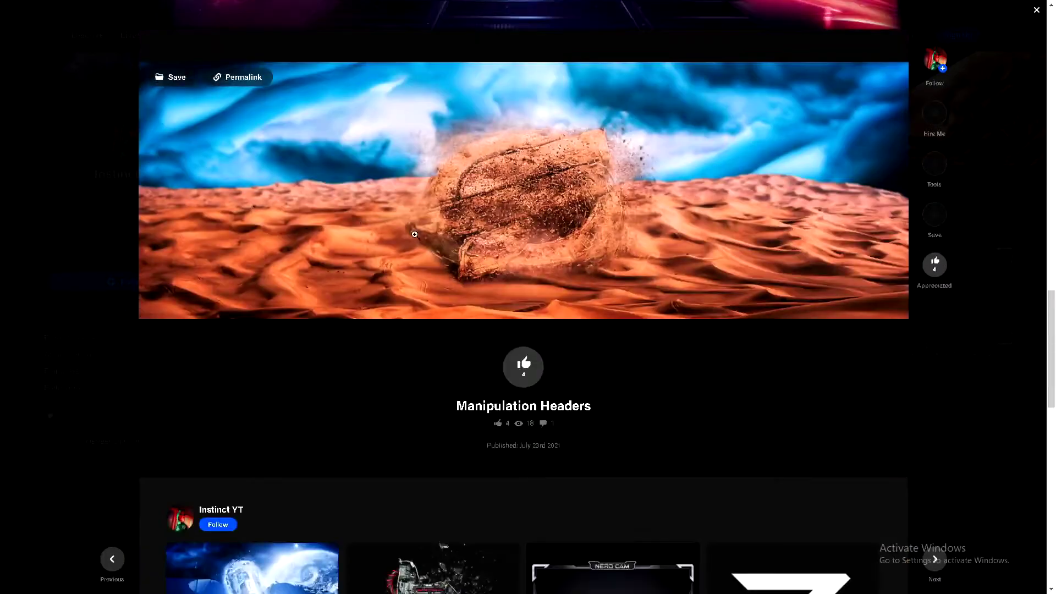
{"action": "scroll", "coordinate": [415, 234], "scroll_direction": "down", "scroll_amount": 2}
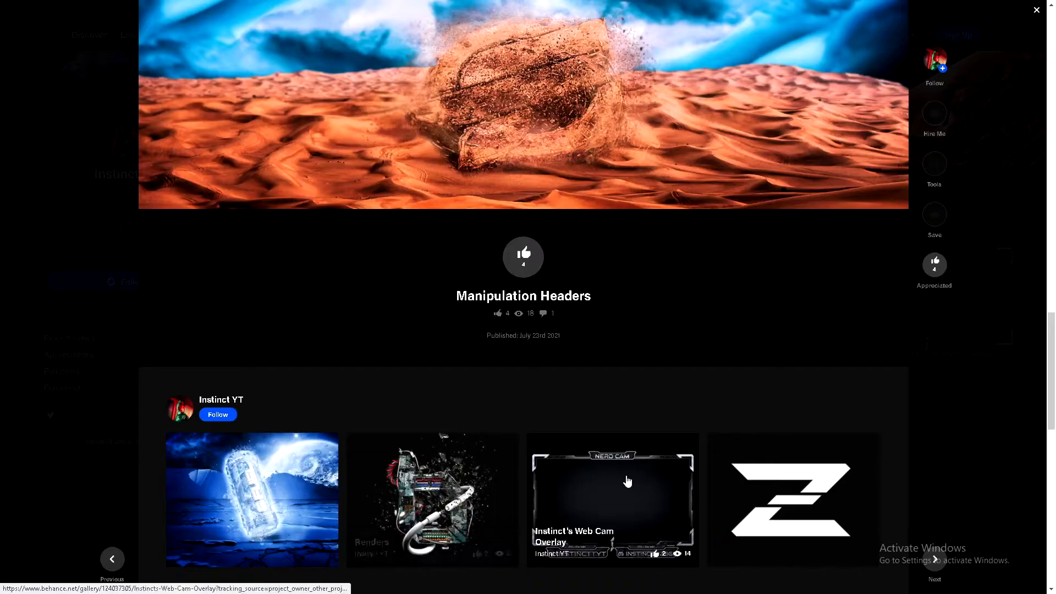
{"action": "left_click", "coordinate": [757, 490]}
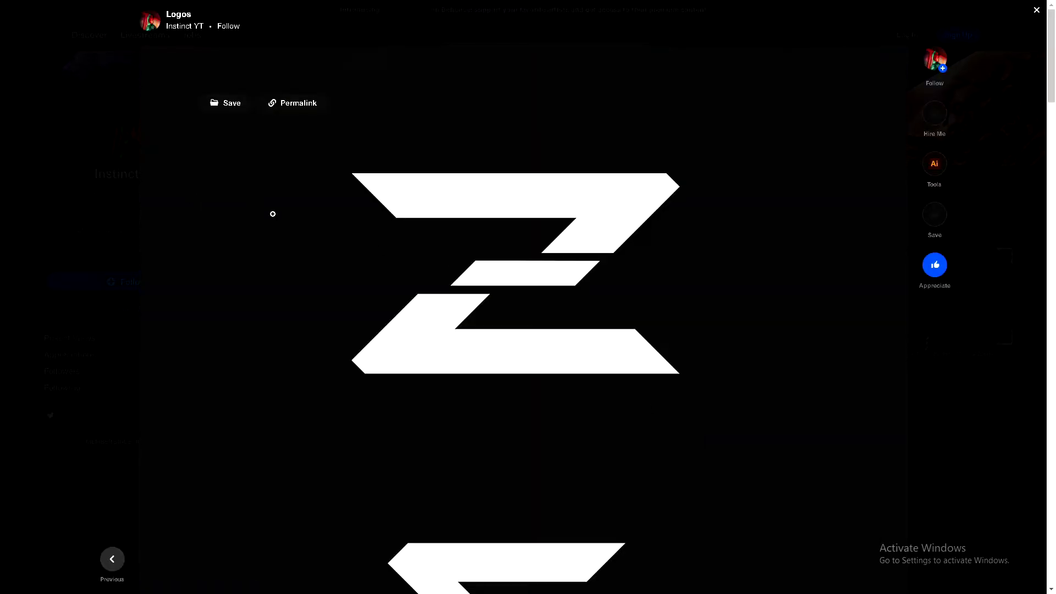
{"action": "scroll", "coordinate": [172, 150], "scroll_direction": "down", "scroll_amount": 15}
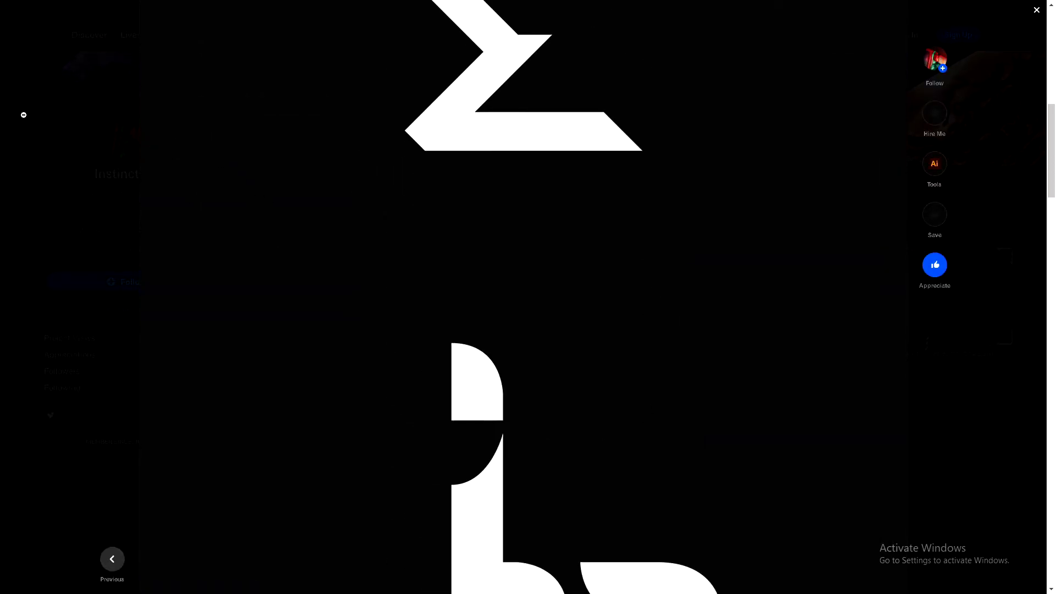
{"action": "scroll", "coordinate": [24, 115], "scroll_direction": "down", "scroll_amount": 15}
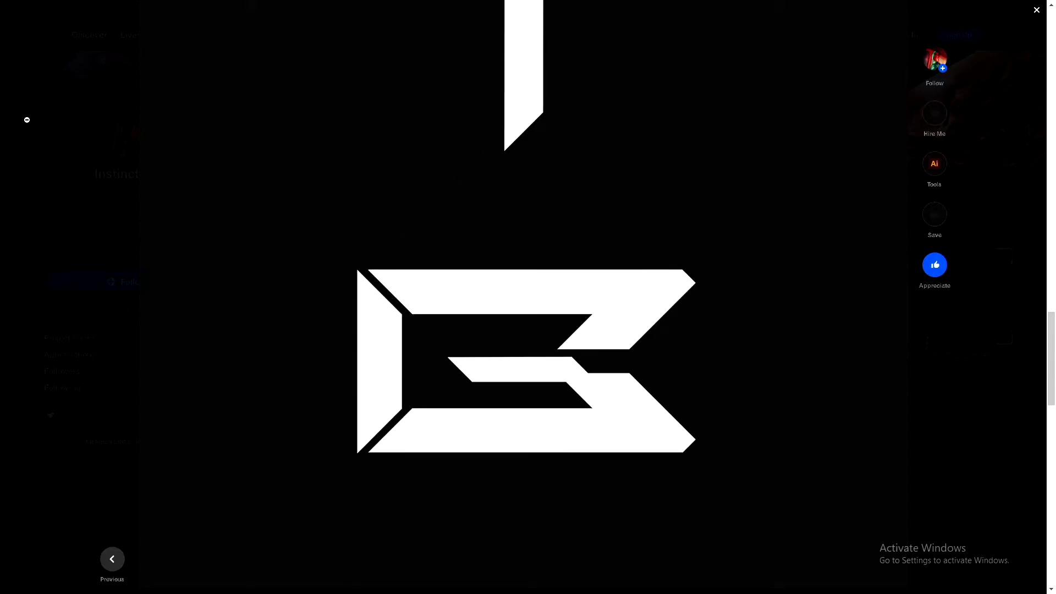
{"action": "scroll", "coordinate": [27, 120], "scroll_direction": "down", "scroll_amount": 2}
Open the Renders project and scroll through its images
{"action": "left_click", "coordinate": [613, 383]}
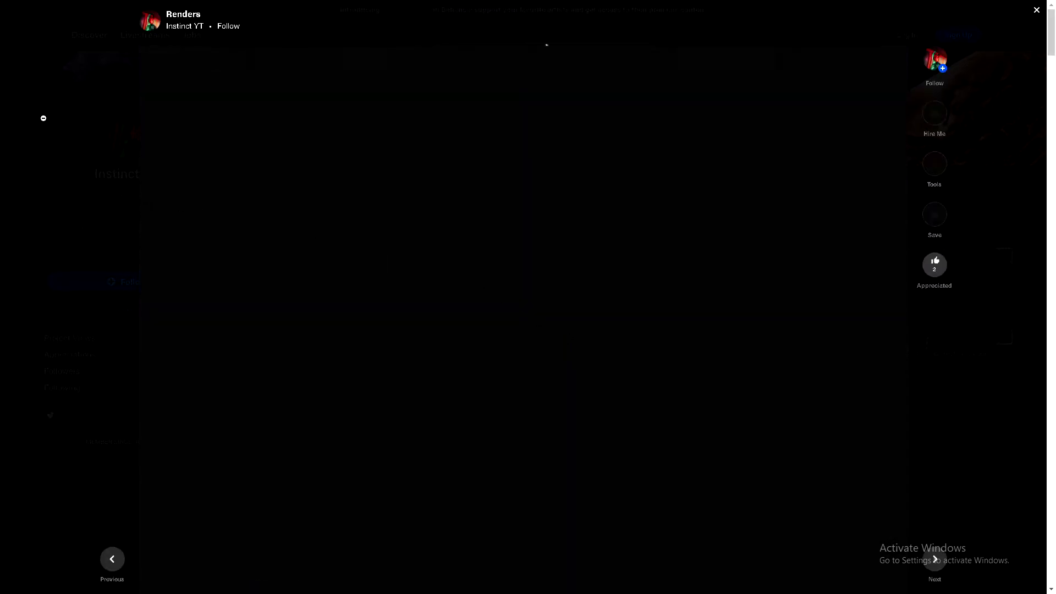
{"action": "scroll", "coordinate": [44, 117], "scroll_direction": "down", "scroll_amount": 15}
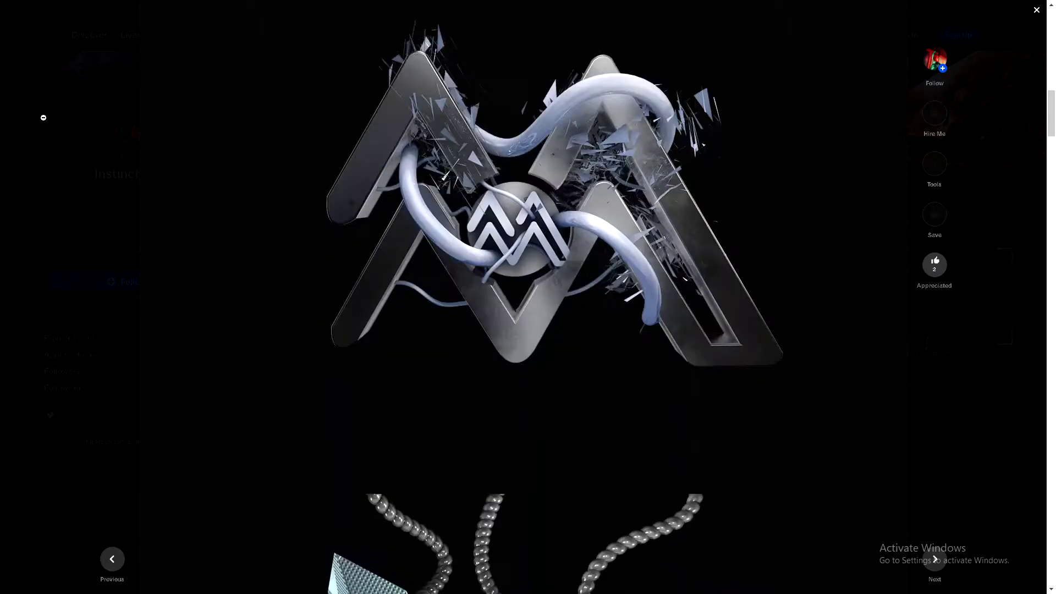
{"action": "scroll", "coordinate": [43, 117], "scroll_direction": "down", "scroll_amount": 15}
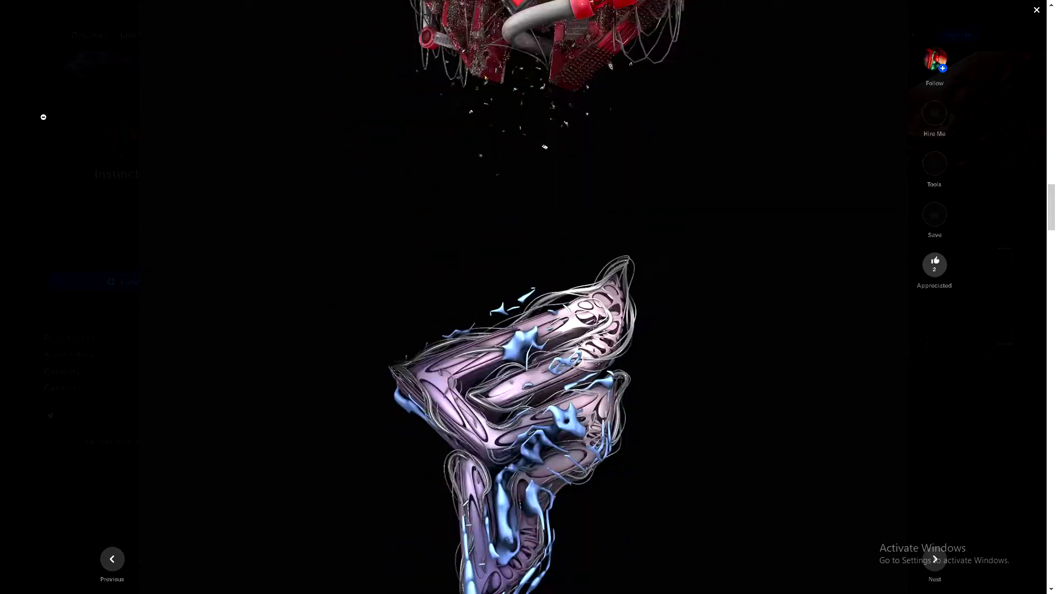
{"action": "scroll", "coordinate": [43, 117], "scroll_direction": "down", "scroll_amount": 15}
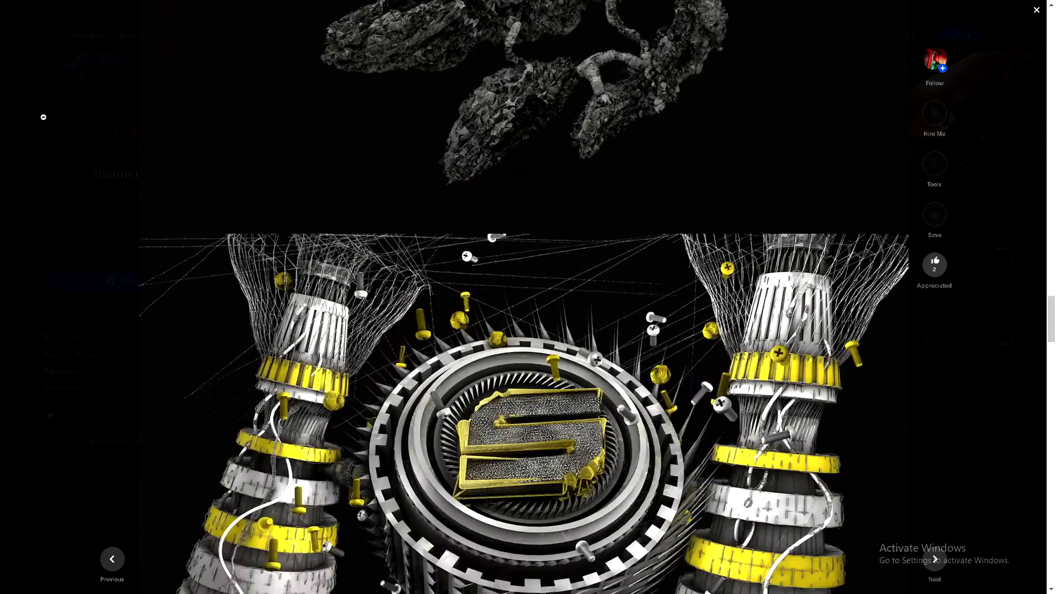
{"action": "scroll", "coordinate": [43, 117], "scroll_direction": "down", "scroll_amount": 15}
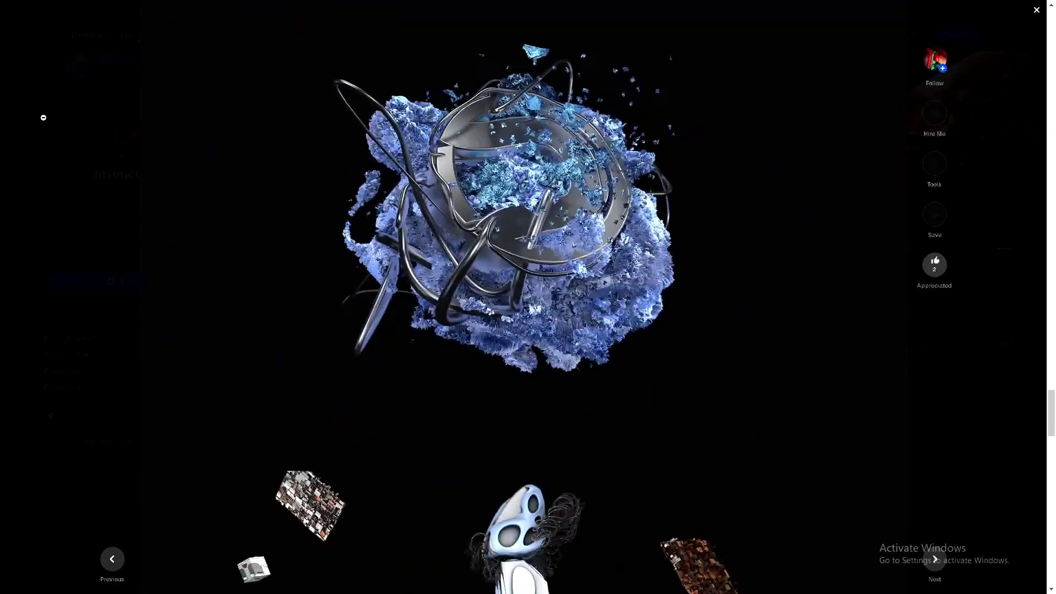
{"action": "scroll", "coordinate": [43, 118], "scroll_direction": "down", "scroll_amount": 10}
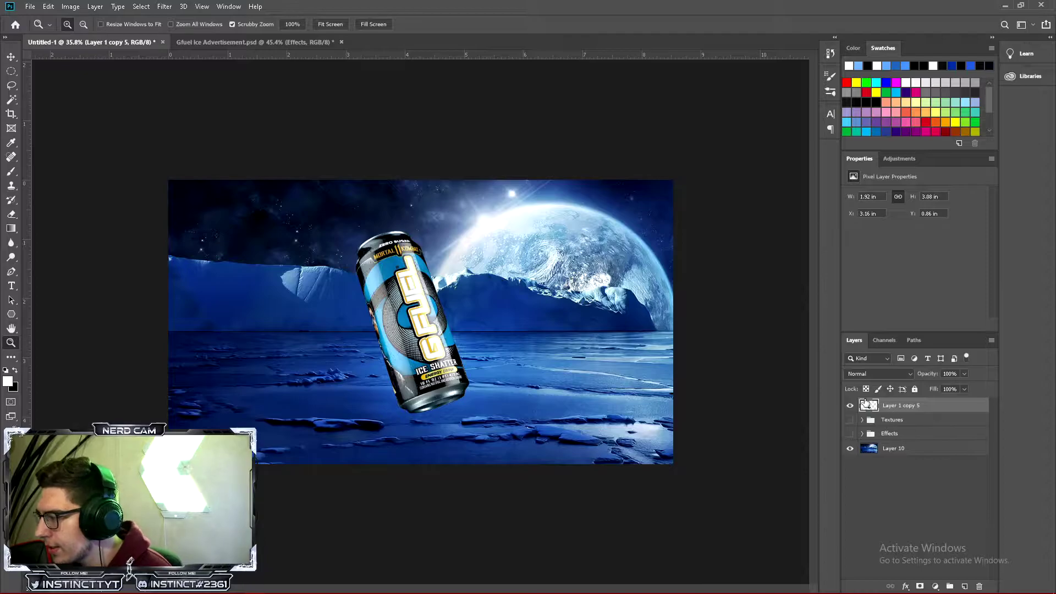
Show the Layer 1 copy 5 can layer and hide the Textures group
{"action": "left_click", "coordinate": [850, 407]}
{"action": "left_click", "coordinate": [850, 421]}
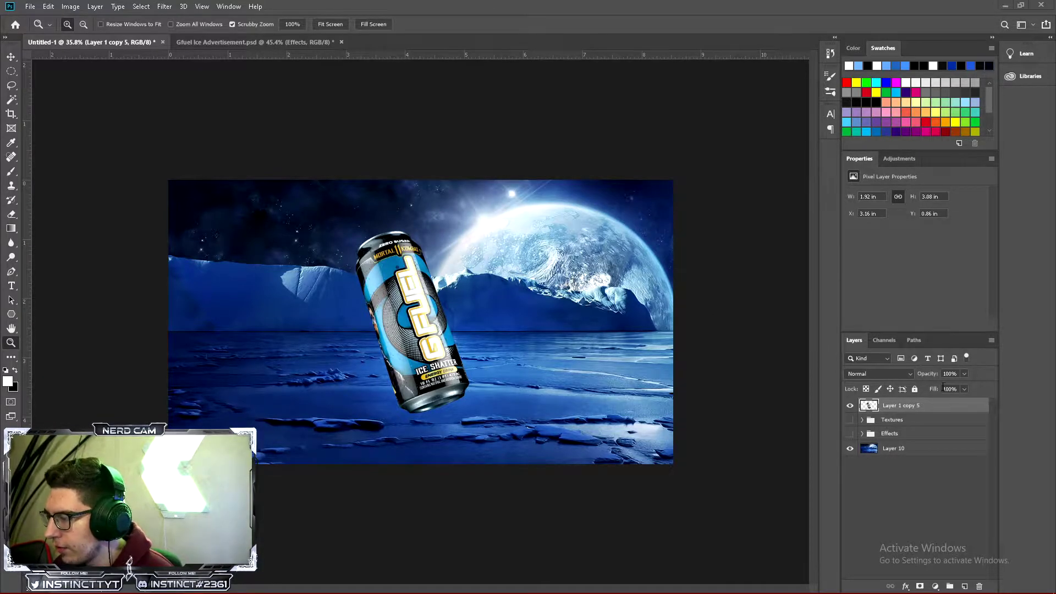
{"action": "left_click", "coordinate": [851, 405]}
{"action": "left_click", "coordinate": [850, 406]}
Desaturate the can with Hue/Saturation at Saturation -100
{"action": "key", "text": "ctrl+u"}
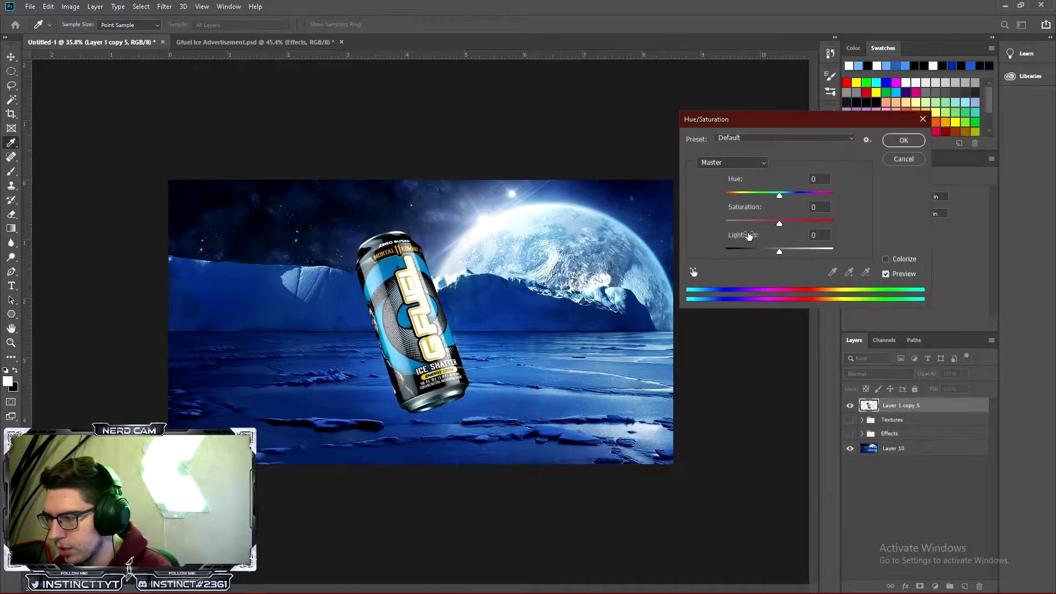
{"action": "left_click_drag", "start_coordinate": [779, 224], "coordinate": [726, 223]}
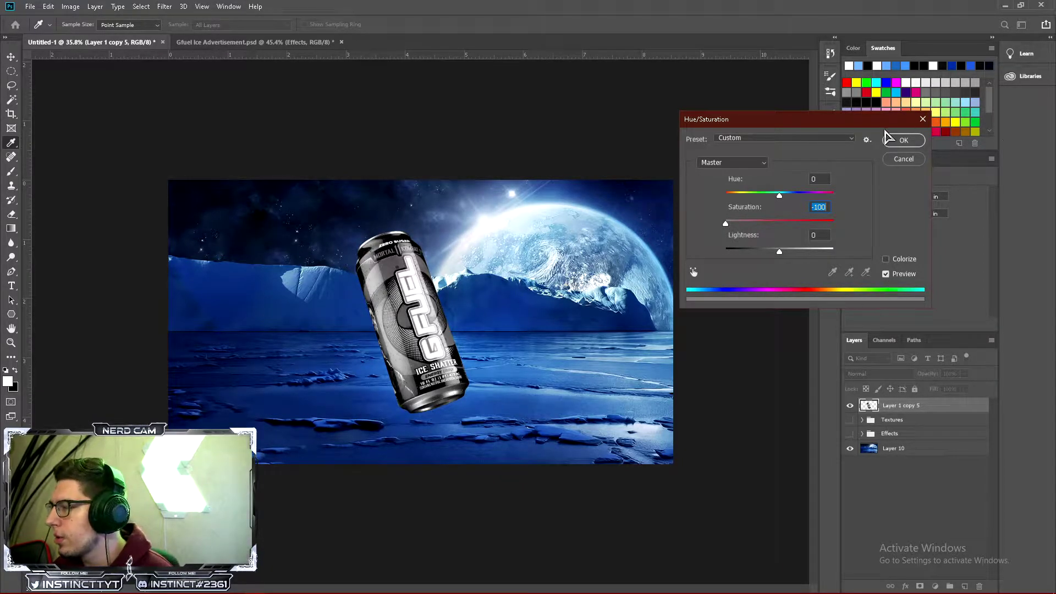
{"action": "left_click", "coordinate": [904, 141]}
{"action": "double_click", "coordinate": [903, 406]}
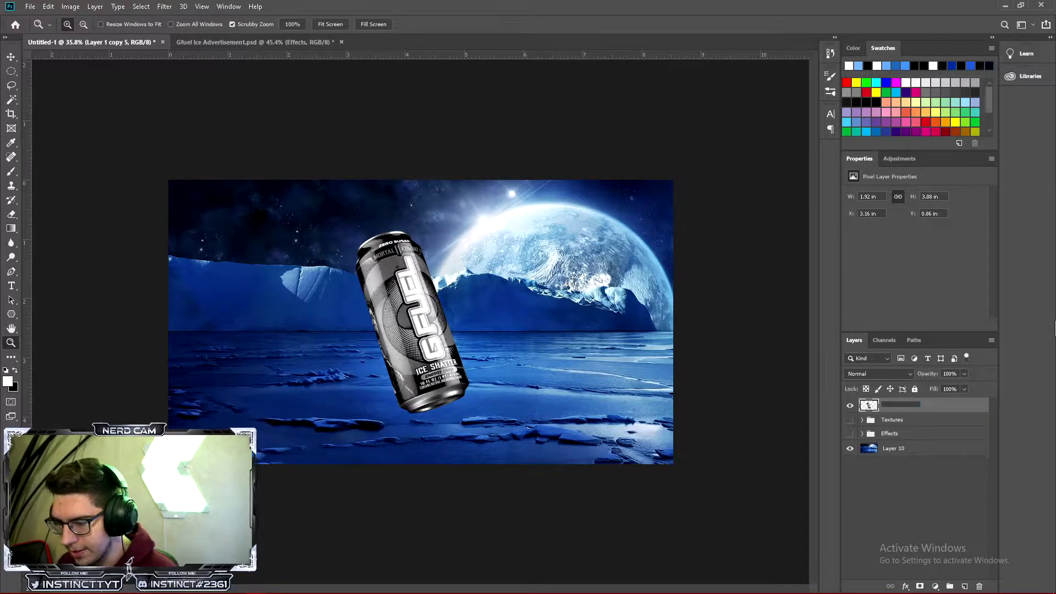
Rename the Layer 1 copy 5 layer to 'Can'
{"action": "type", "text": "Can"}
{"action": "left_click", "coordinate": [919, 422]}
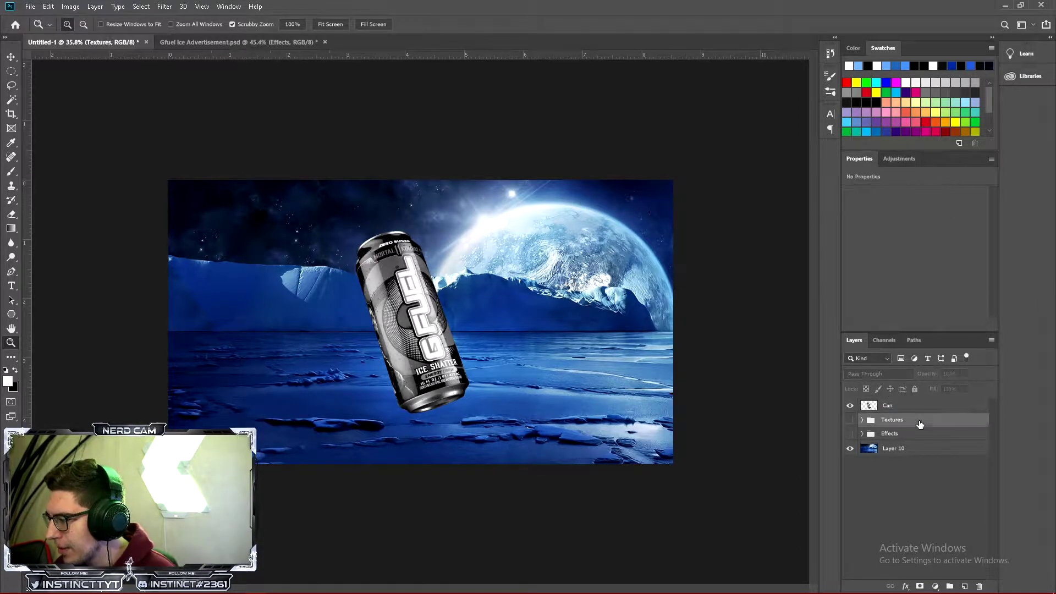
{"action": "double_click", "coordinate": [890, 406]}
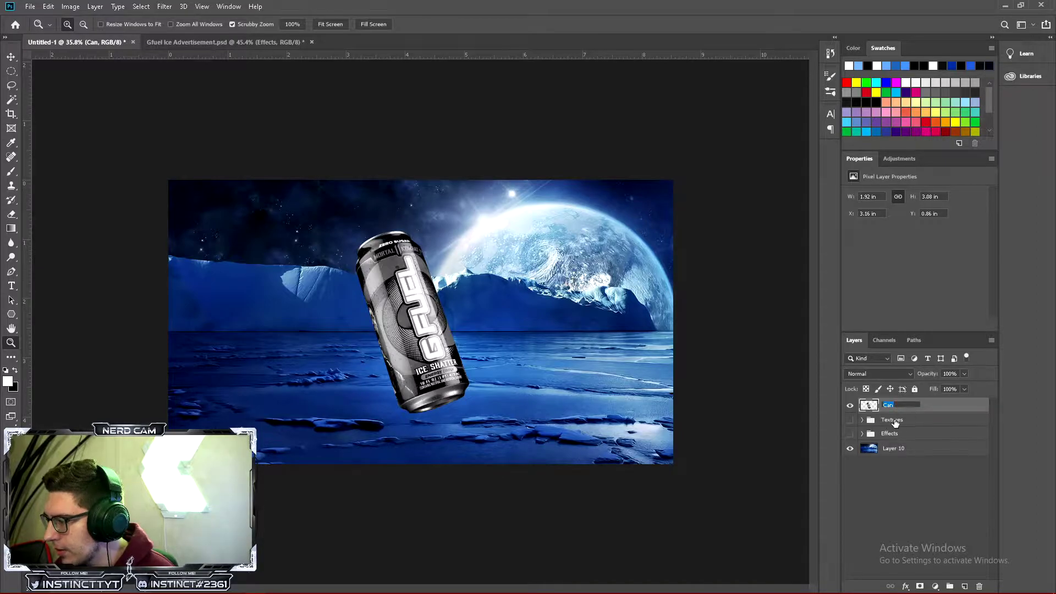
{"action": "key", "text": "Return"}
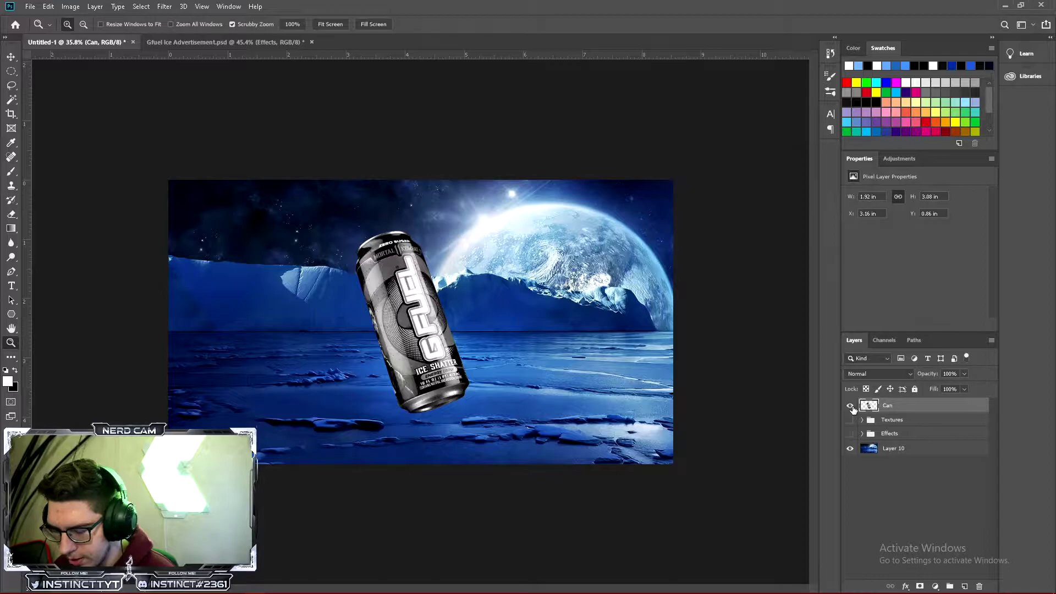
Duplicate the Can layer, rename the original 'Can backup', and select Can copy
{"action": "key", "text": "ctrl+j"}
{"action": "key", "text": "ctrl+j"}
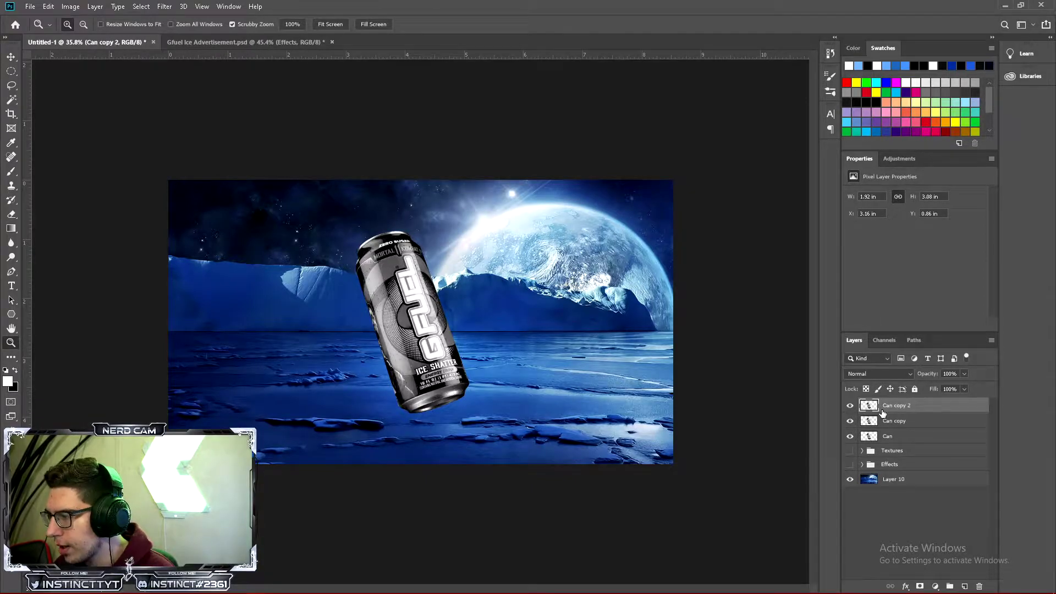
{"action": "double_click", "coordinate": [904, 435]}
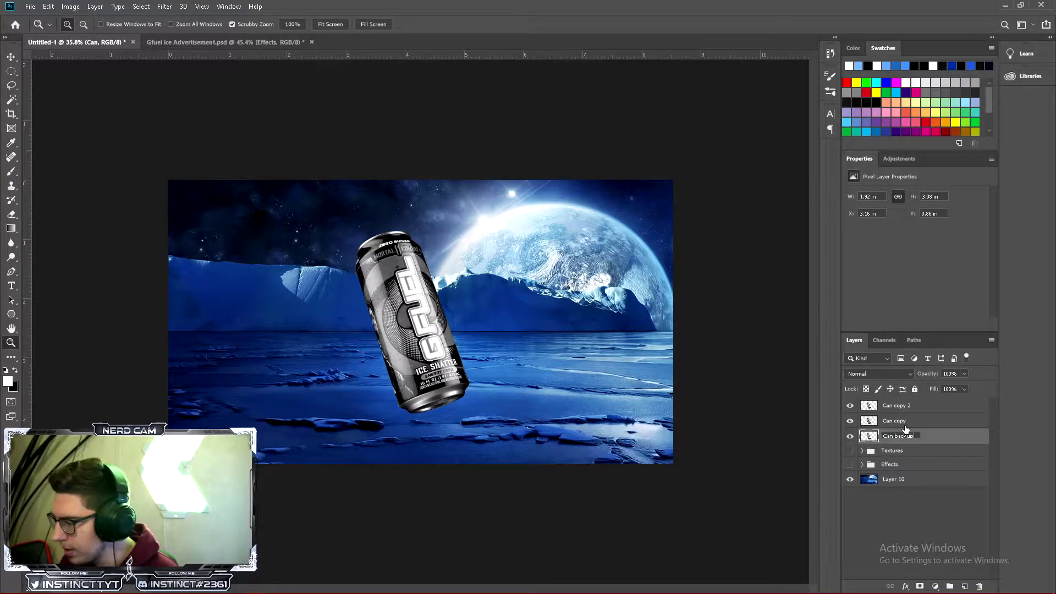
{"action": "key", "text": "Return"}
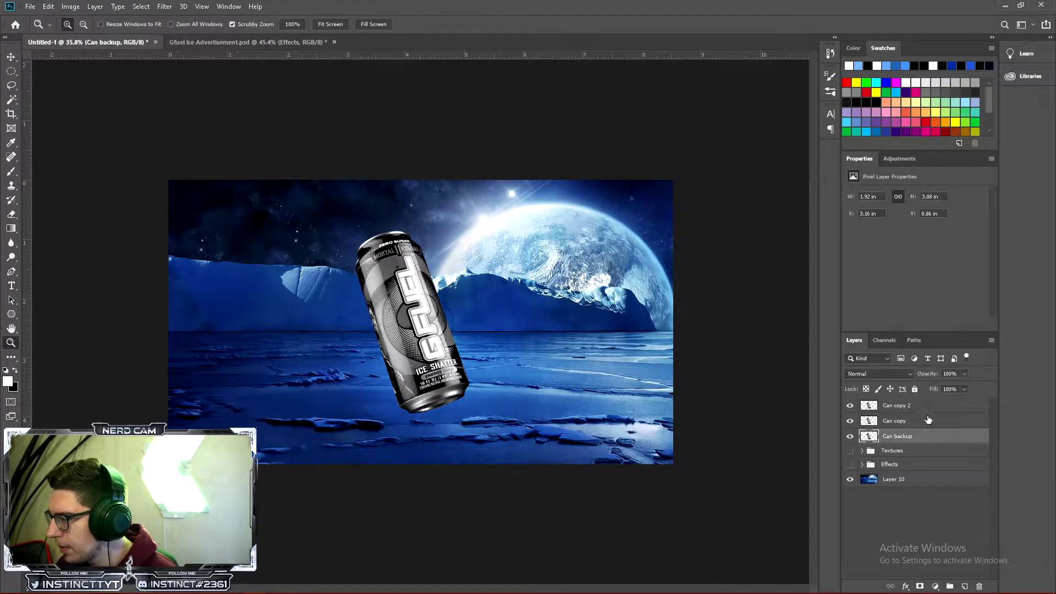
{"action": "left_click", "coordinate": [914, 427]}
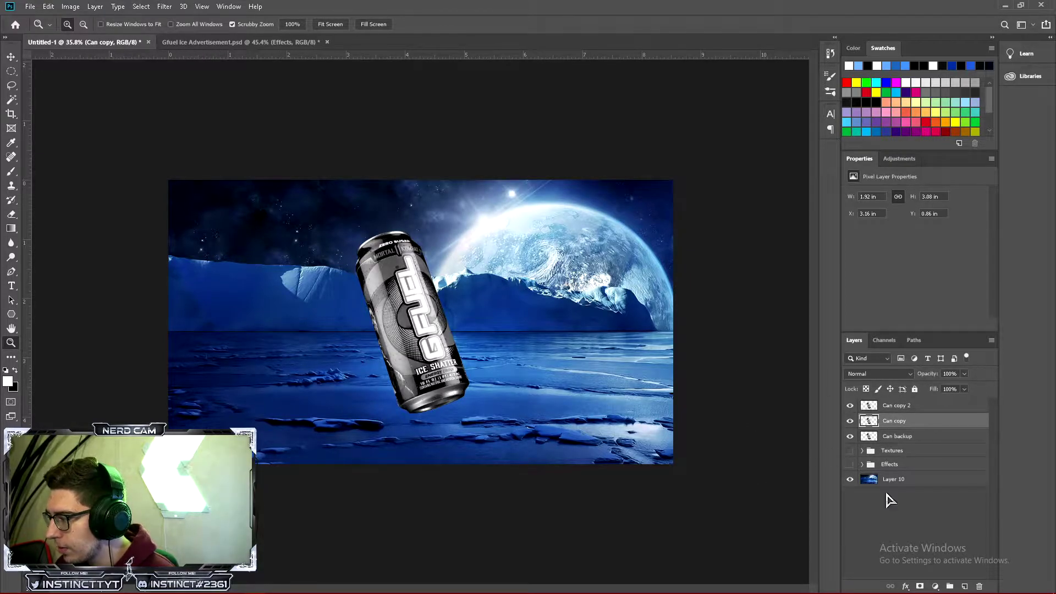
{"action": "left_click", "coordinate": [904, 441]}
{"action": "left_click", "coordinate": [928, 422]}
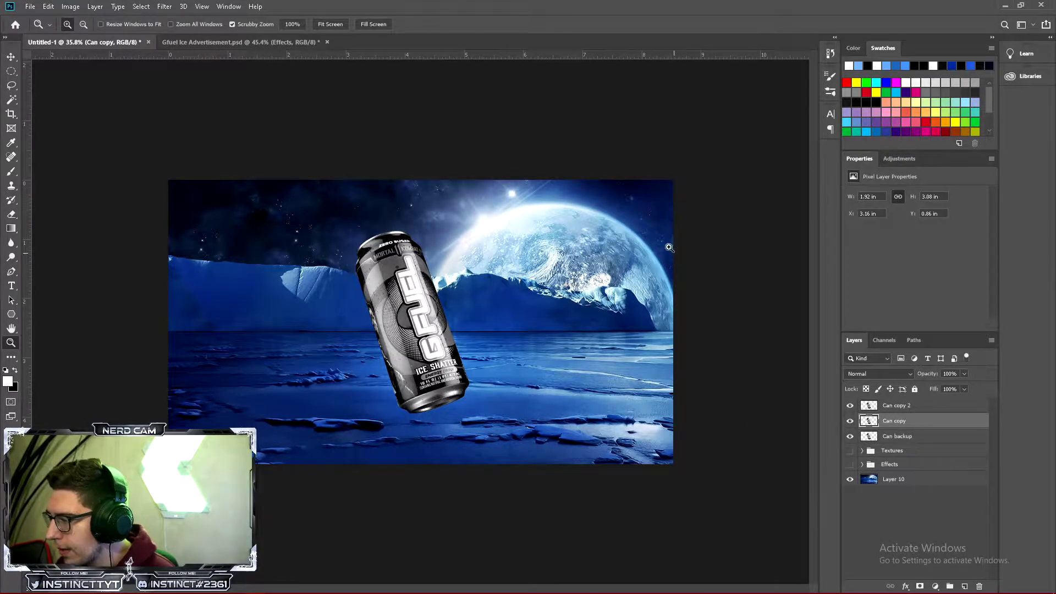
Apply Artistic > Plastic Wrap (Highlight 20, Detail 15, Smoothness 8) to Can copy via Filter Gallery
{"action": "left_click", "coordinate": [168, 8]}
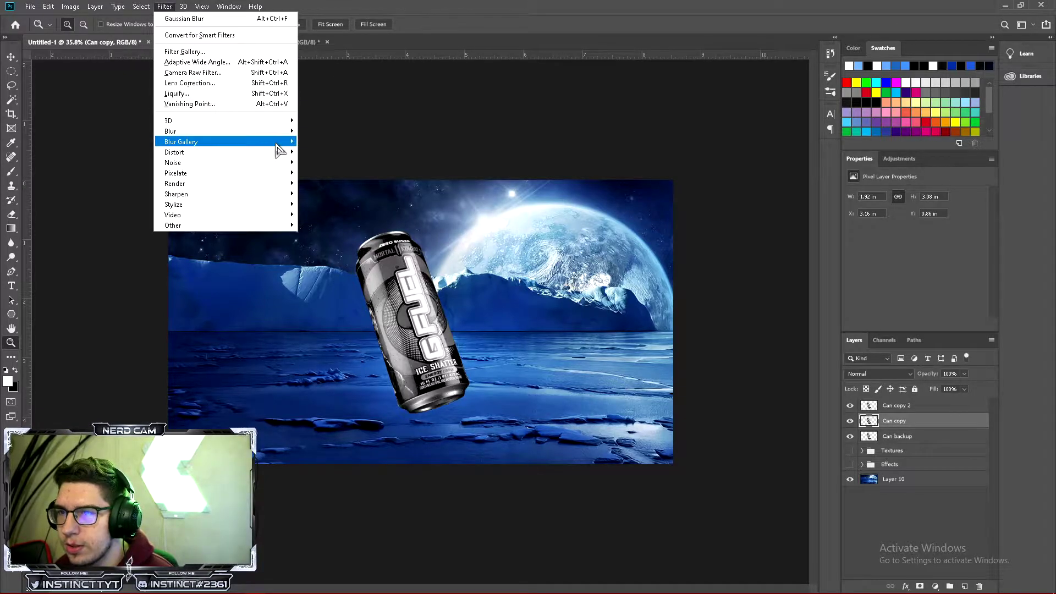
{"action": "left_click", "coordinate": [189, 52]}
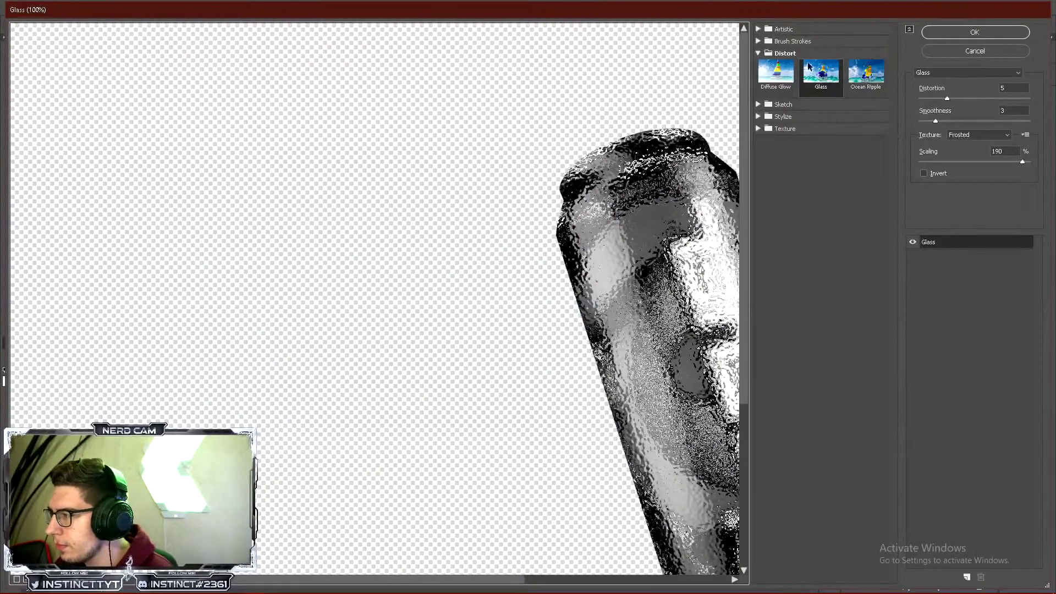
{"action": "left_click", "coordinate": [758, 53]}
{"action": "left_click", "coordinate": [785, 29]}
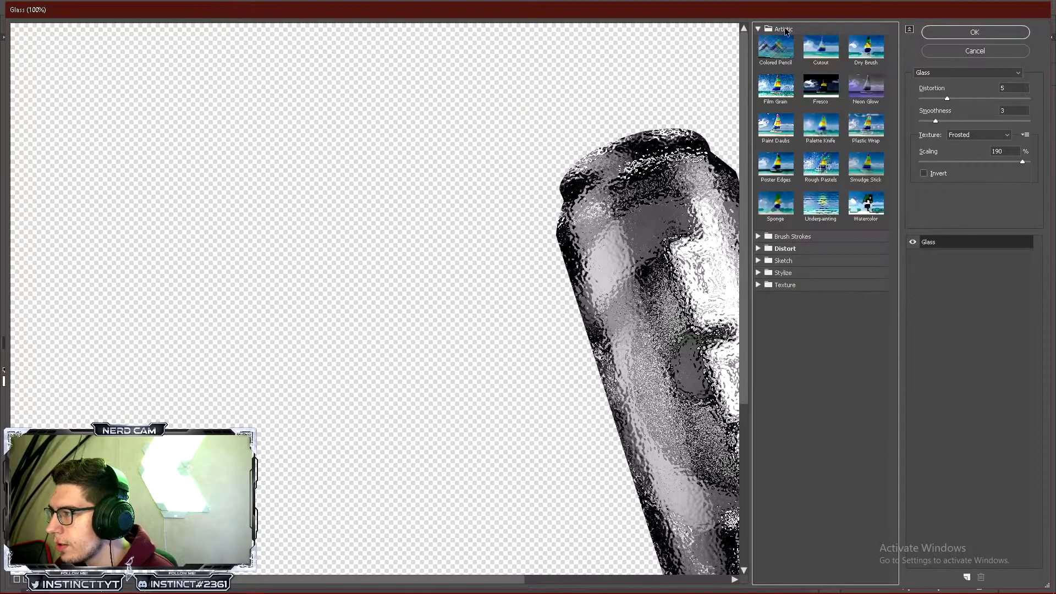
{"action": "left_click", "coordinate": [871, 132]}
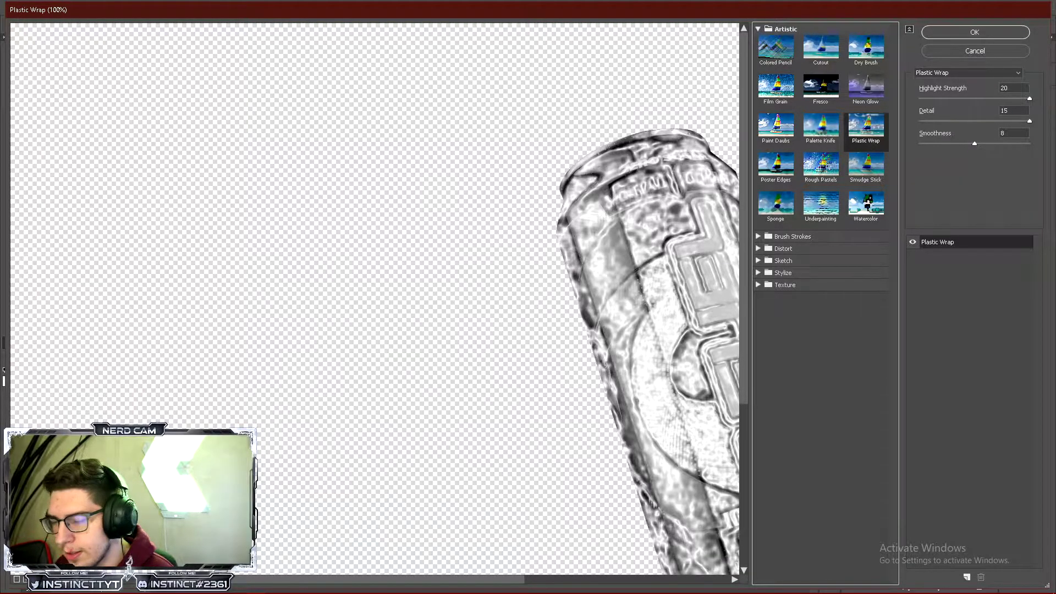
{"action": "left_click", "coordinate": [17, 580]}
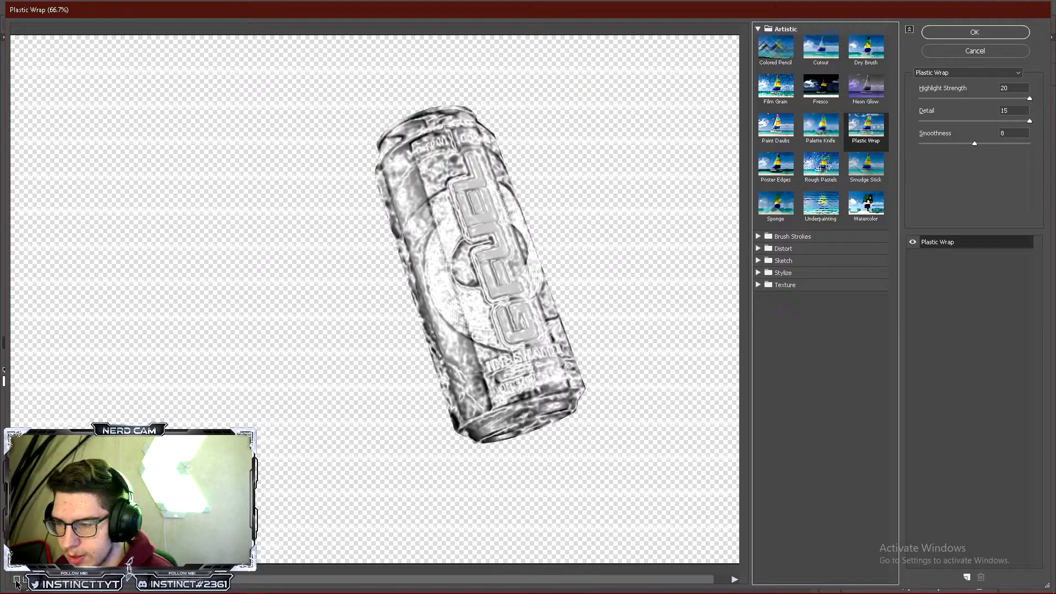
{"action": "left_click", "coordinate": [18, 579]}
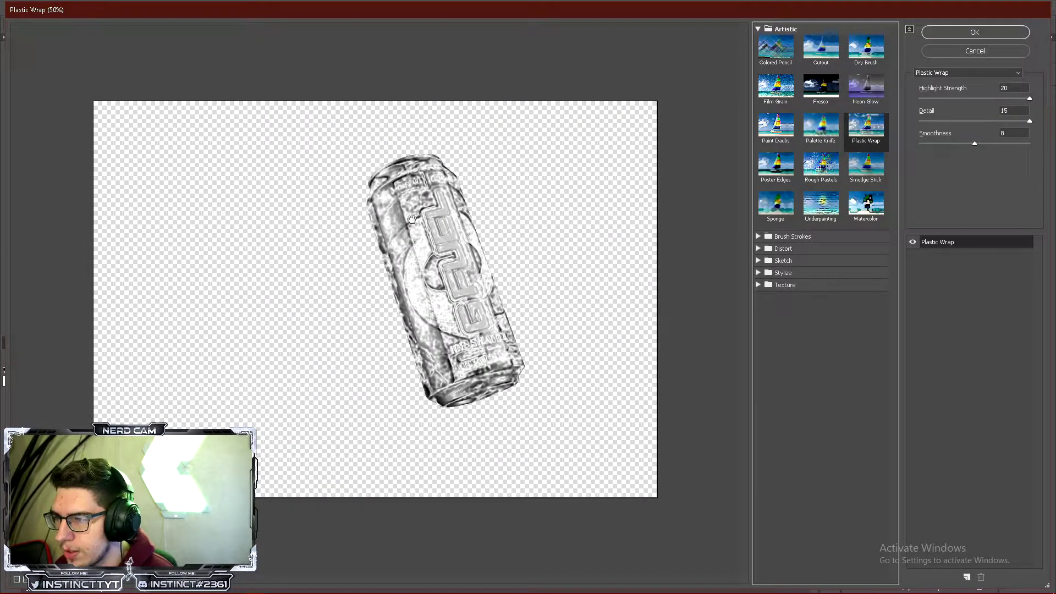
{"action": "left_click", "coordinate": [993, 32]}
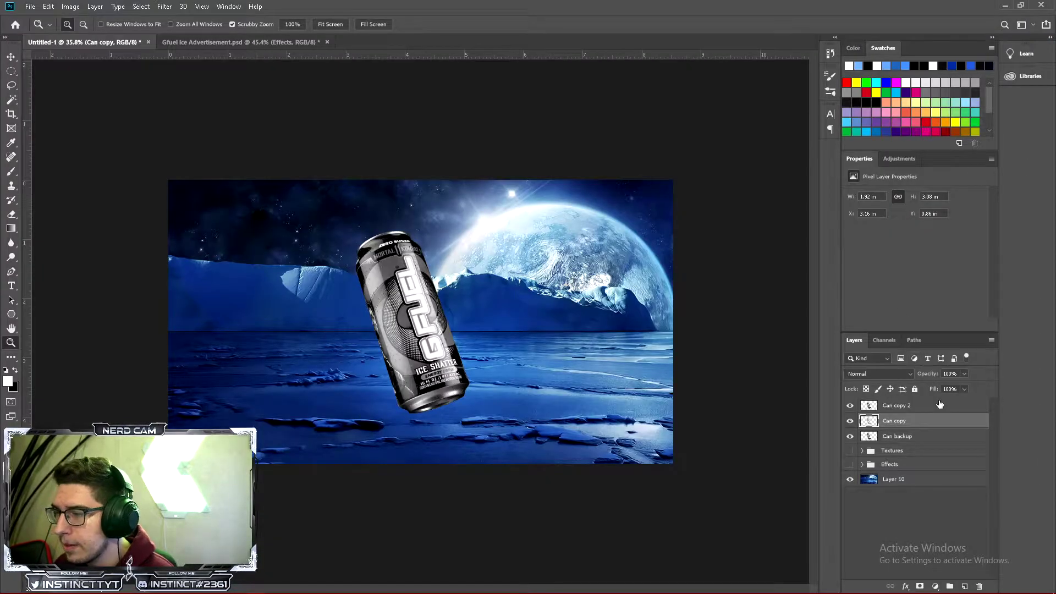
Hide Can copy 2, invert Can copy with Ctrl+I, and set its blend mode to Screen
{"action": "left_click", "coordinate": [852, 407]}
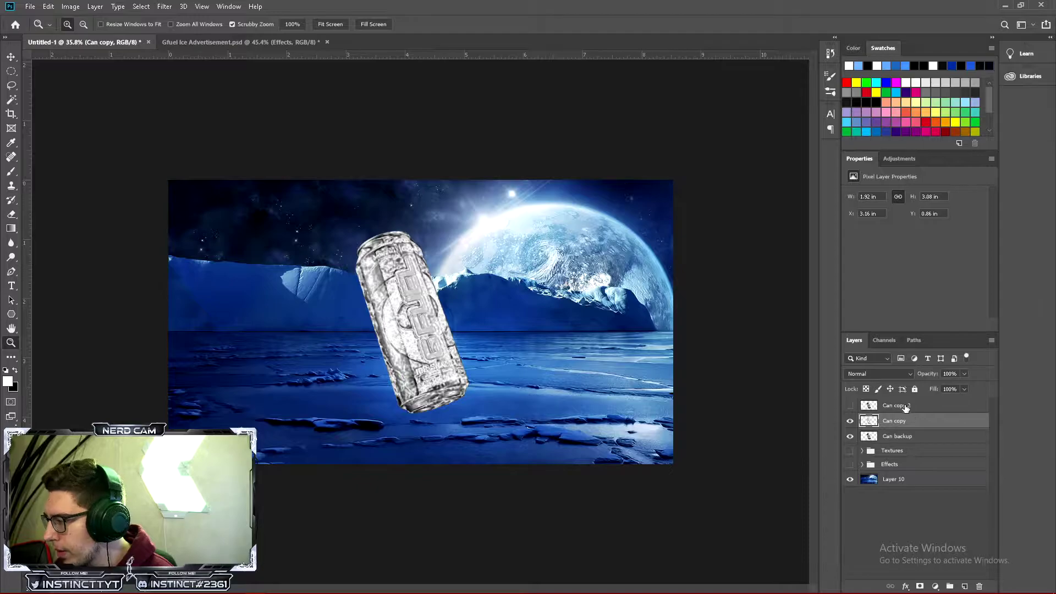
{"action": "key", "text": "ctrl+i"}
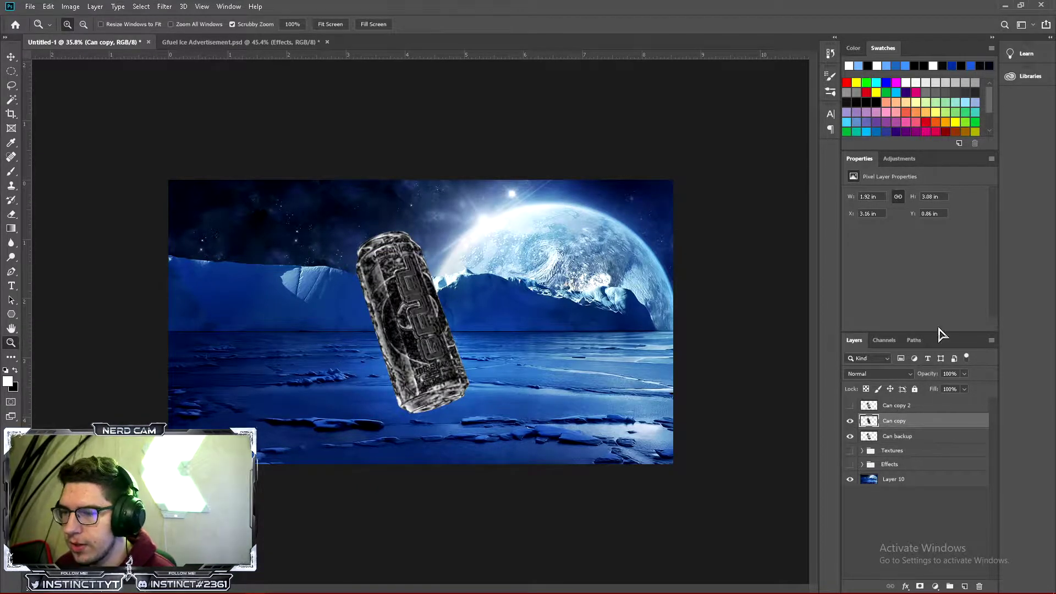
{"action": "left_click", "coordinate": [875, 372]}
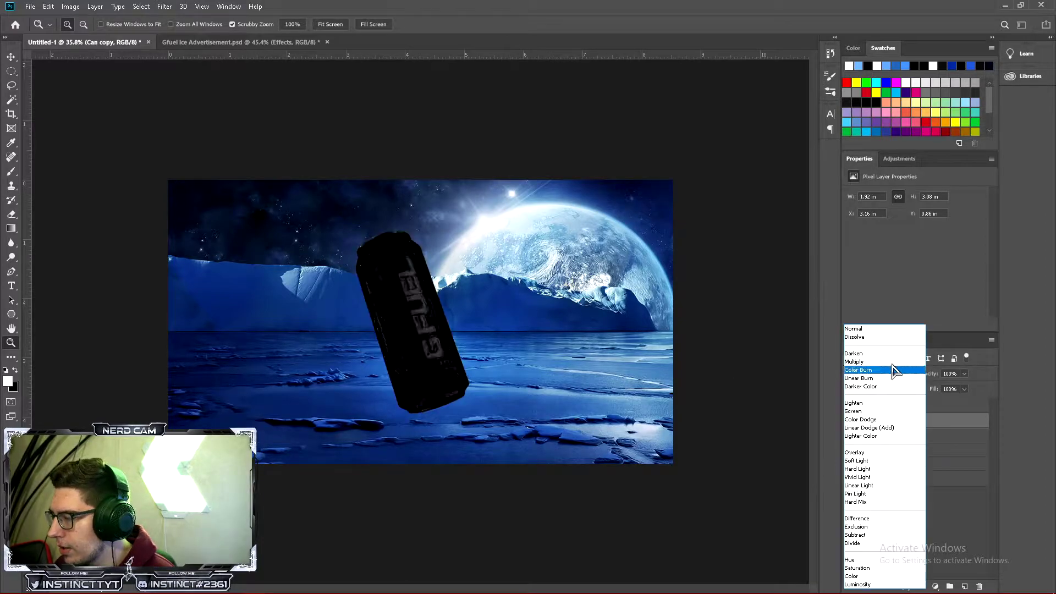
{"action": "left_click", "coordinate": [863, 413]}
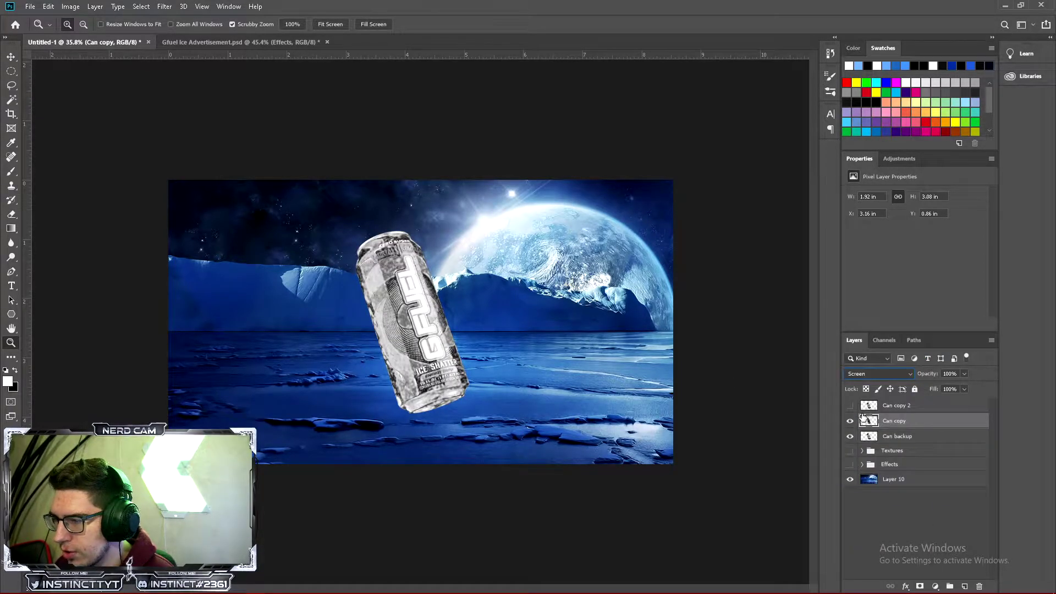
{"action": "left_click", "coordinate": [452, 362]}
{"action": "left_click_drag", "start_coordinate": [369, 226], "coordinate": [397, 229]}
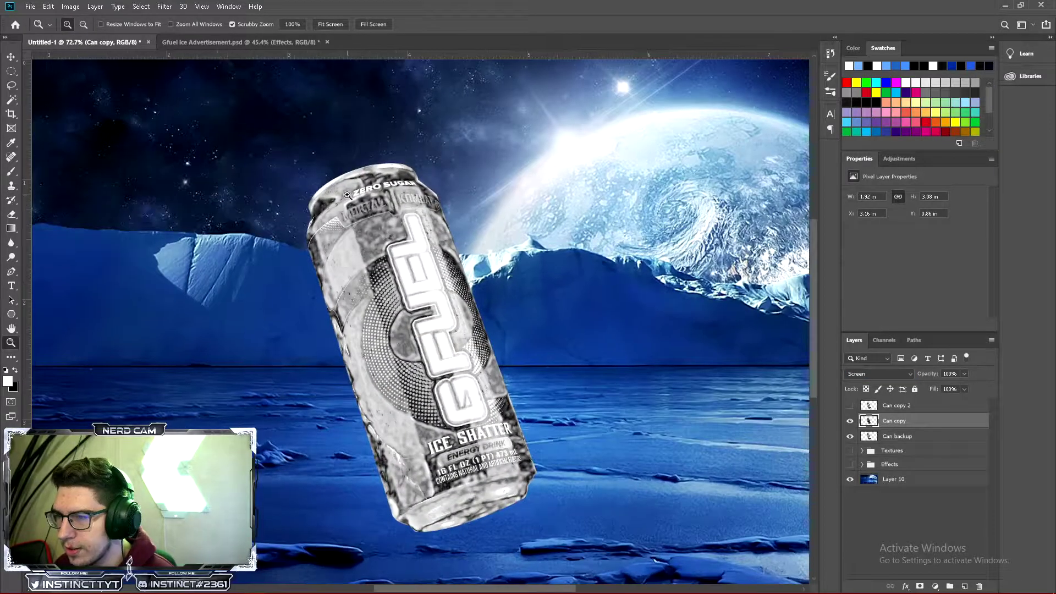
{"action": "left_click_drag", "start_coordinate": [594, 398], "coordinate": [409, 342]}
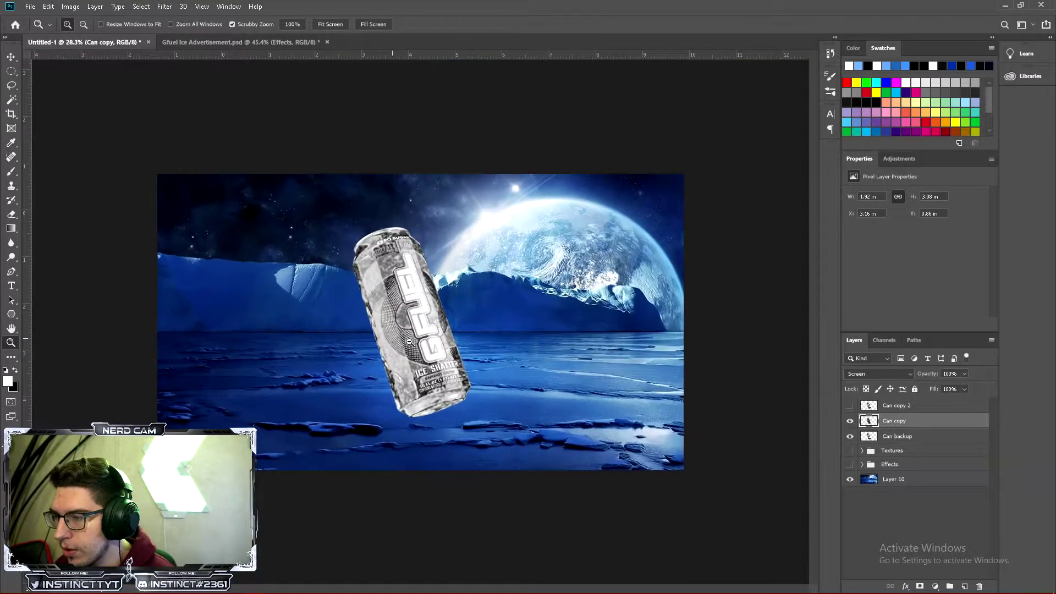
Show and select Can copy 2, apply Plastic Wrap and invert it, then delete that layer
{"action": "left_click", "coordinate": [850, 406]}
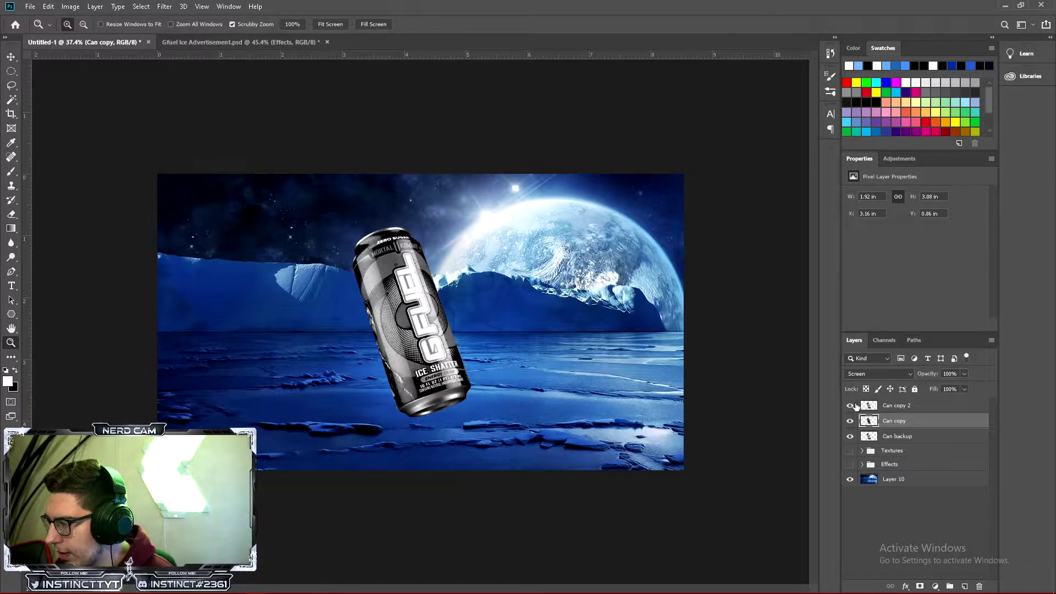
{"action": "left_click", "coordinate": [908, 406]}
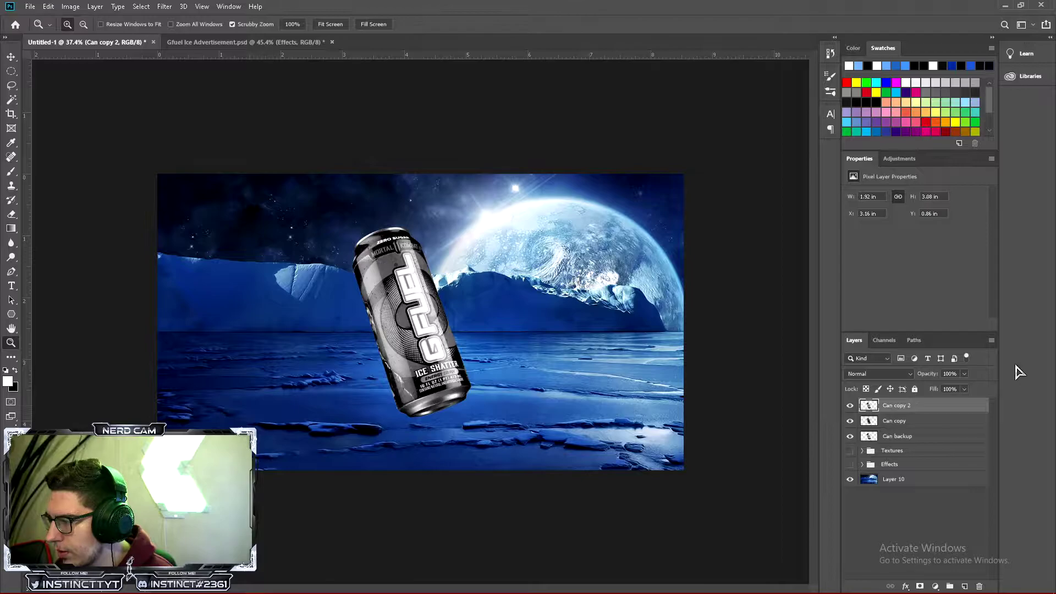
{"action": "left_click", "coordinate": [165, 7]}
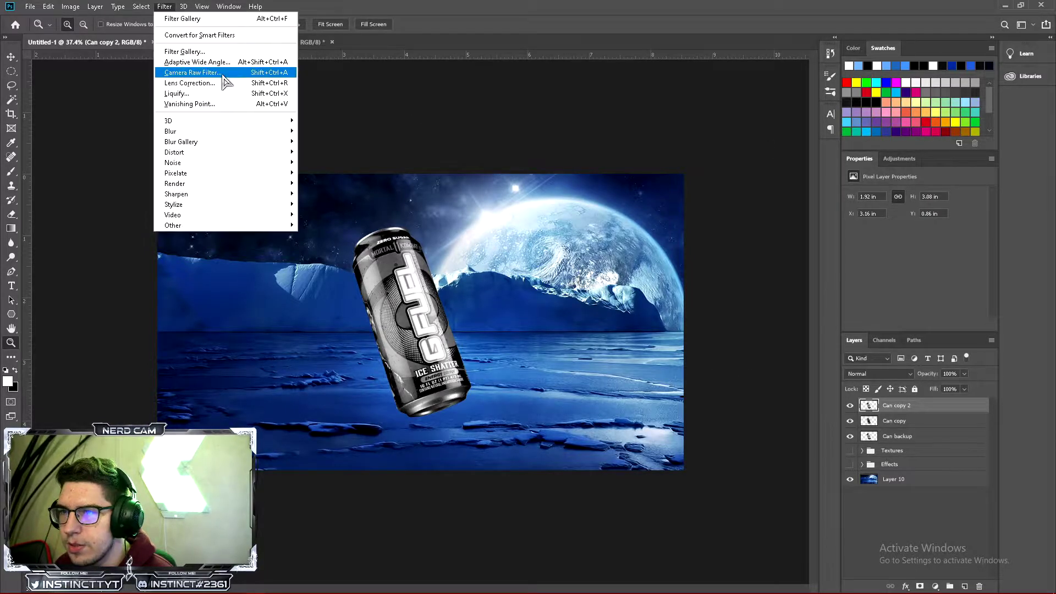
{"action": "left_click", "coordinate": [201, 52]}
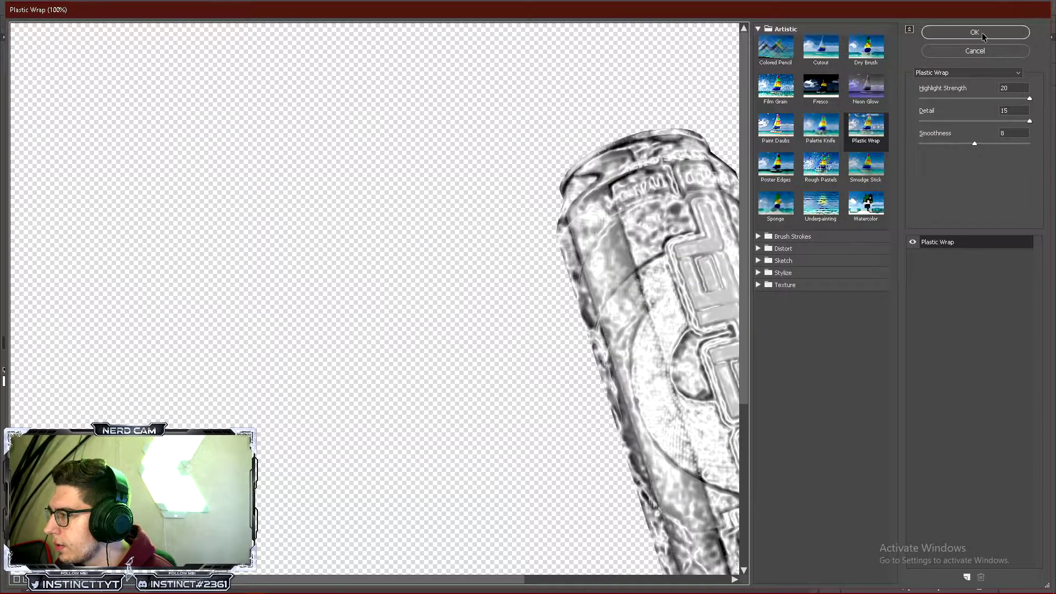
{"action": "left_click", "coordinate": [974, 32]}
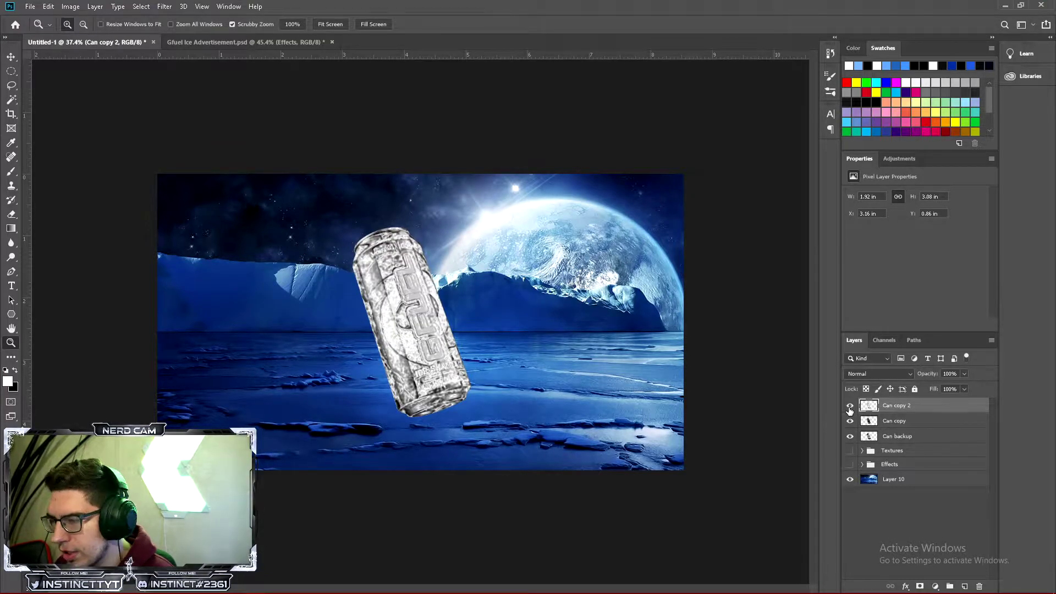
{"action": "key", "text": "ctrl+i"}
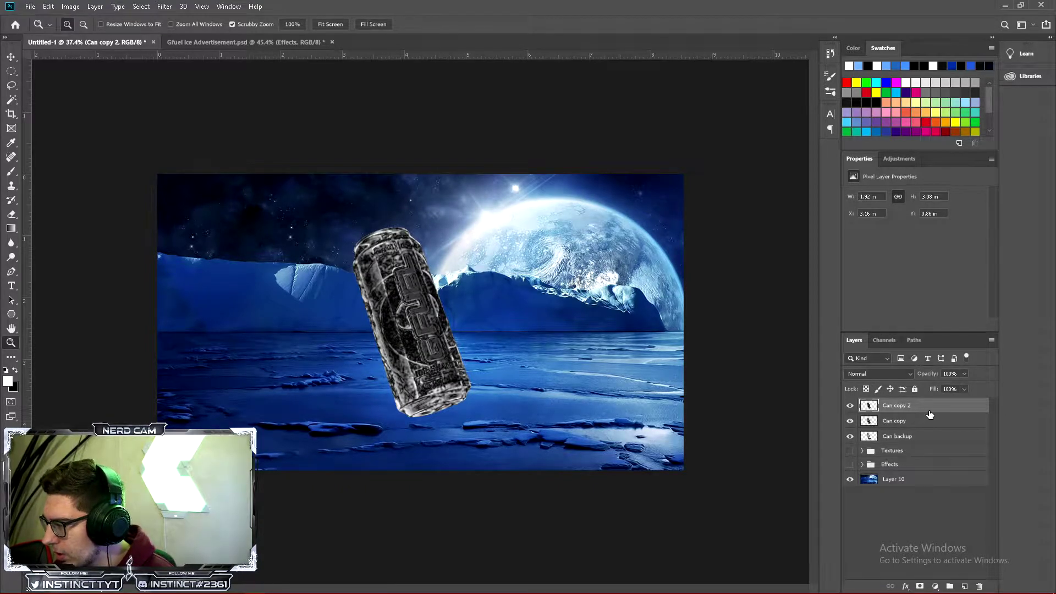
{"action": "key", "text": "Delete"}
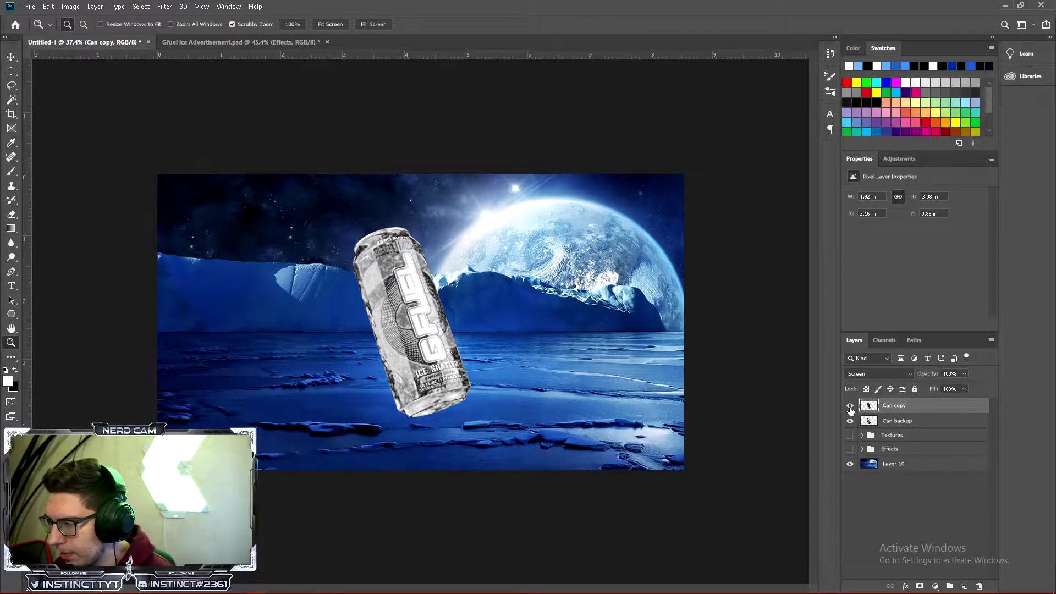
Duplicate the Screen-blended Can copy layer and hide the new Can copy 2
{"action": "key", "text": "ctrl+i"}
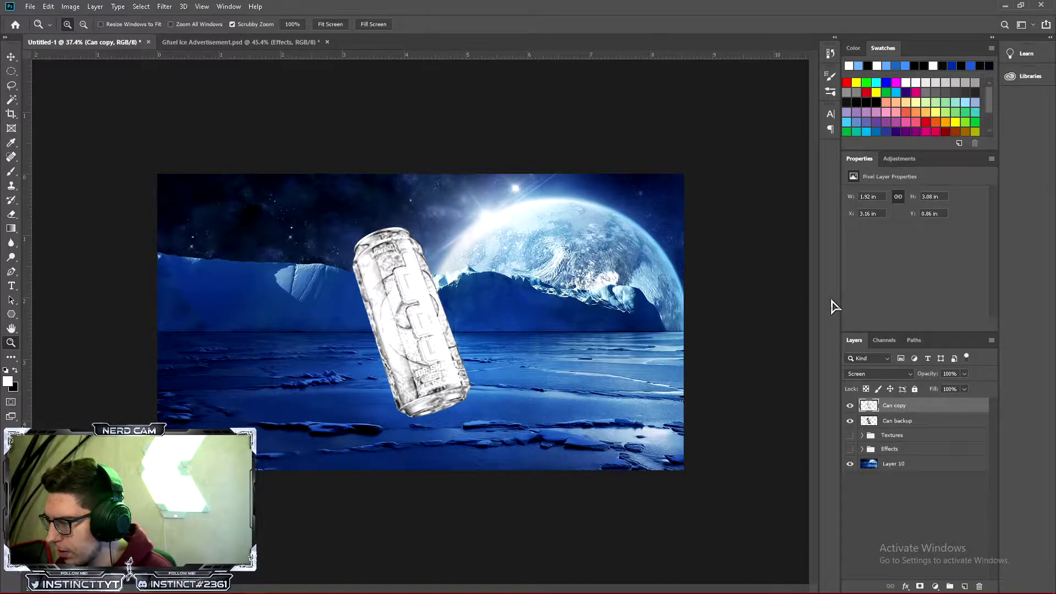
{"action": "key", "text": "ctrl+z"}
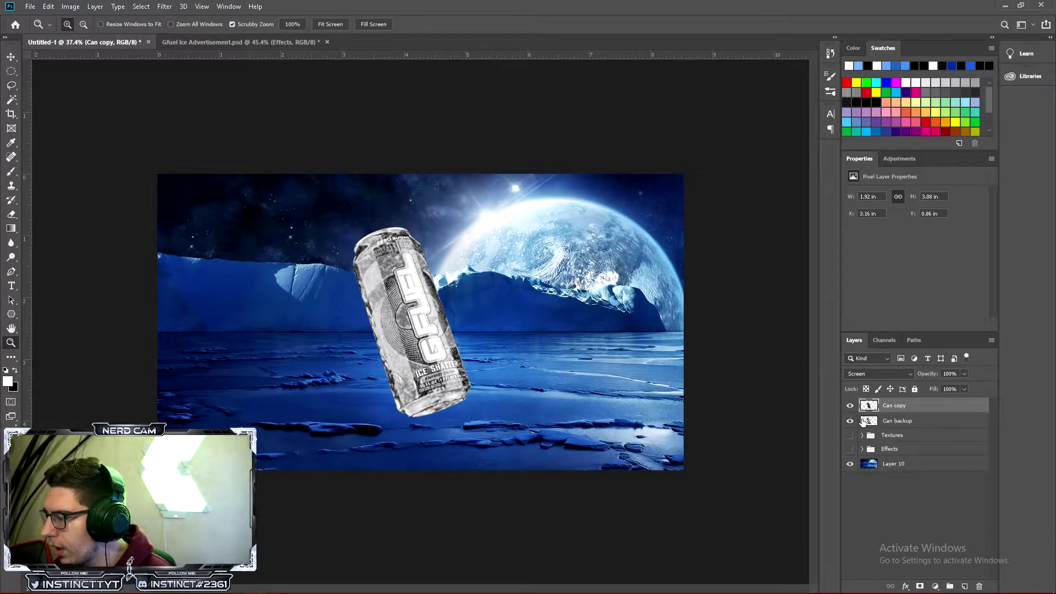
{"action": "key", "text": "ctrl+j"}
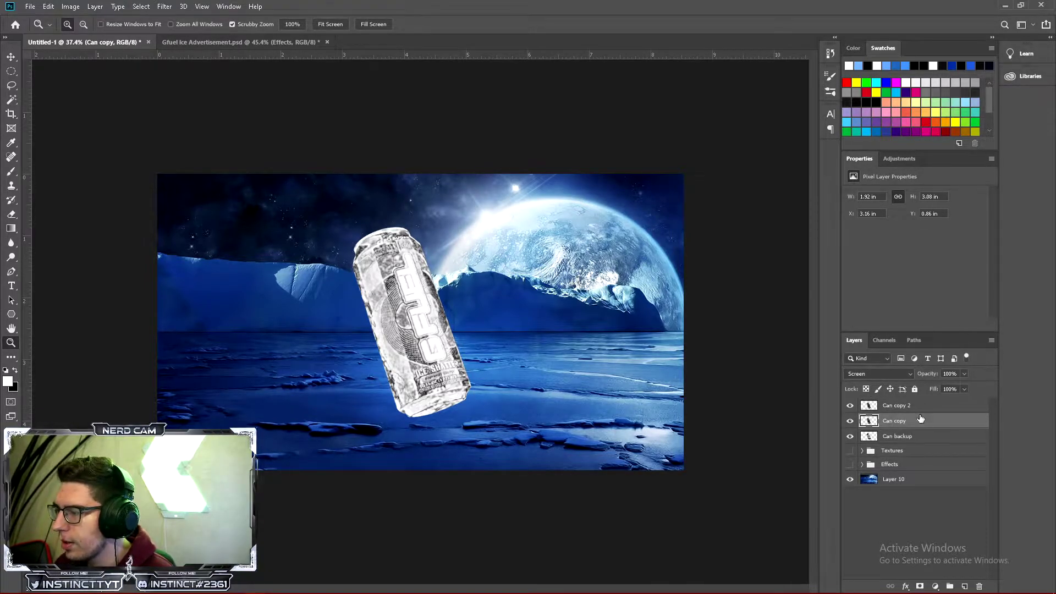
{"action": "left_click", "coordinate": [850, 406]}
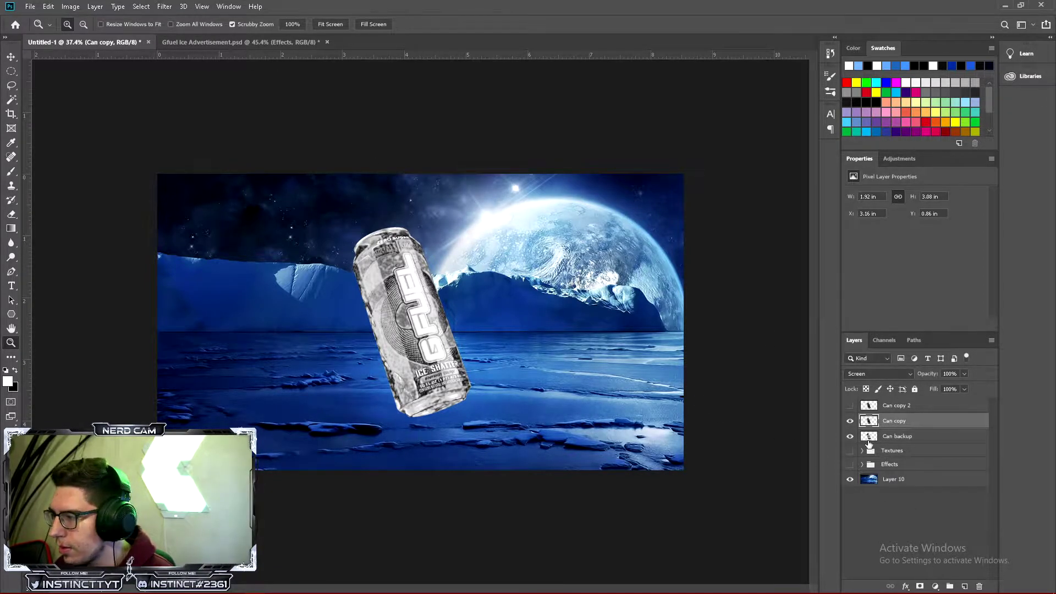
Apply the Distort > Glass filter with Frosted texture at 190% scaling to Can copy
{"action": "left_click", "coordinate": [165, 6]}
{"action": "left_click", "coordinate": [187, 51]}
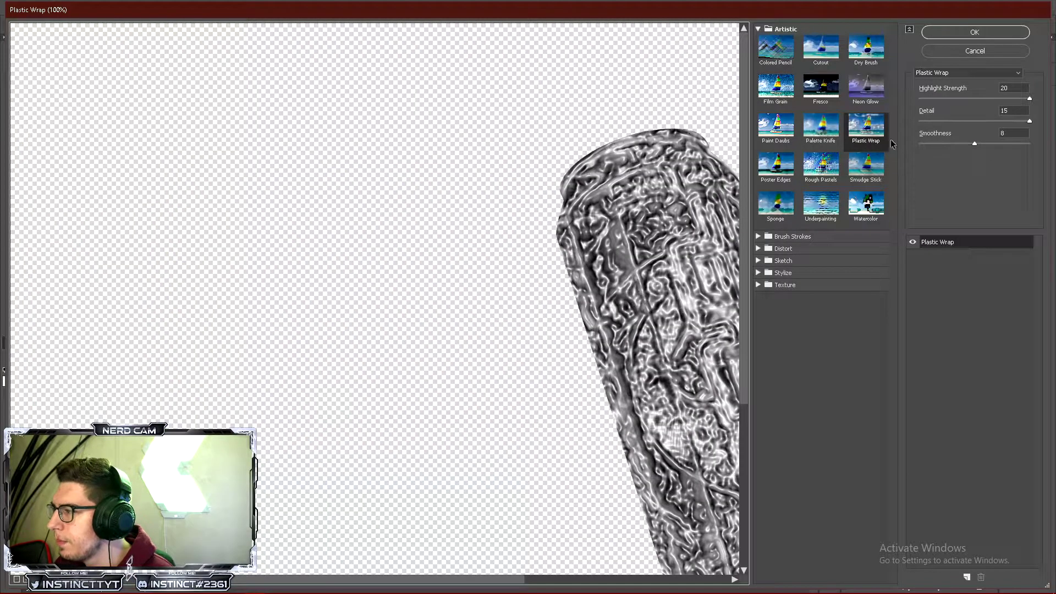
{"action": "left_click", "coordinate": [758, 29]}
{"action": "left_click", "coordinate": [757, 53]}
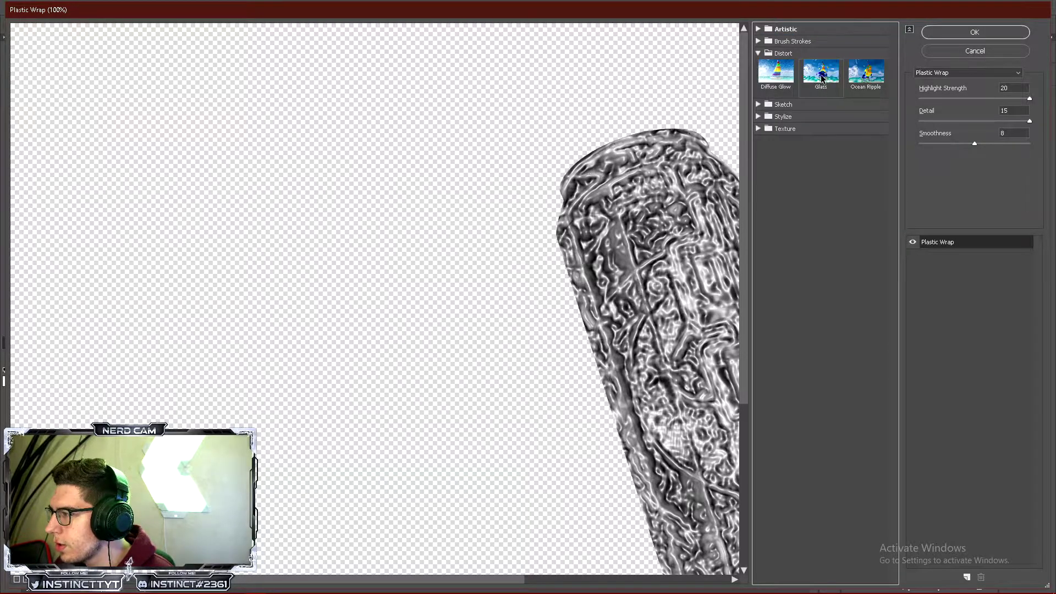
{"action": "left_click", "coordinate": [821, 71]}
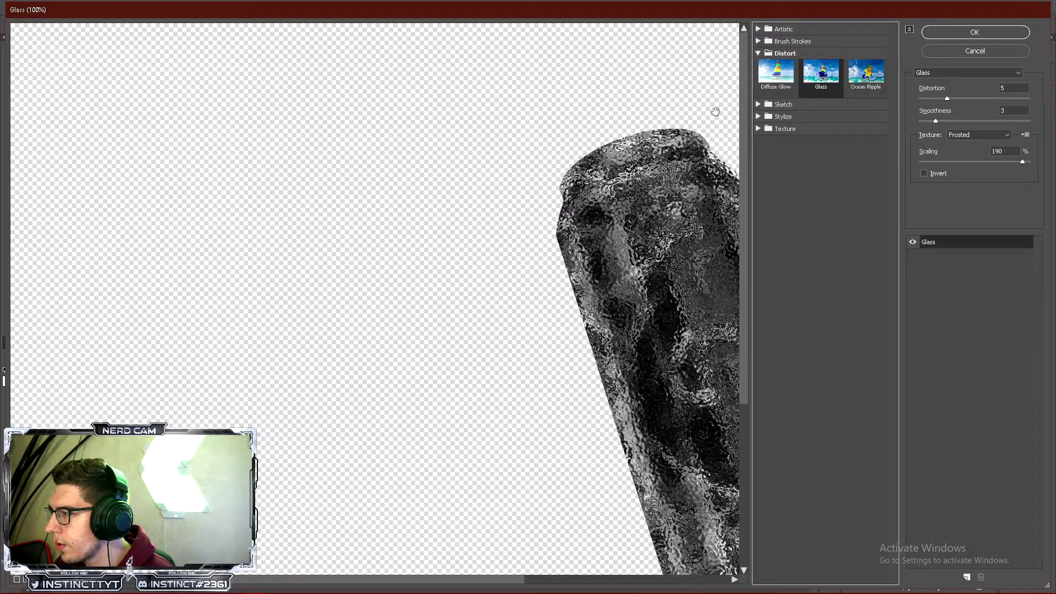
{"action": "left_click", "coordinate": [17, 579]}
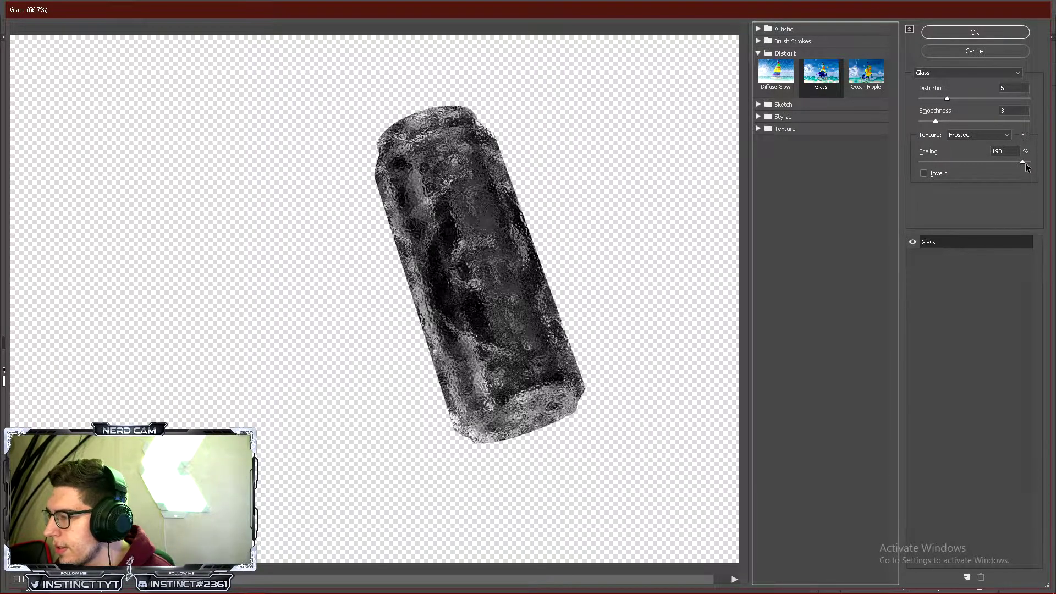
{"action": "left_click", "coordinate": [991, 34]}
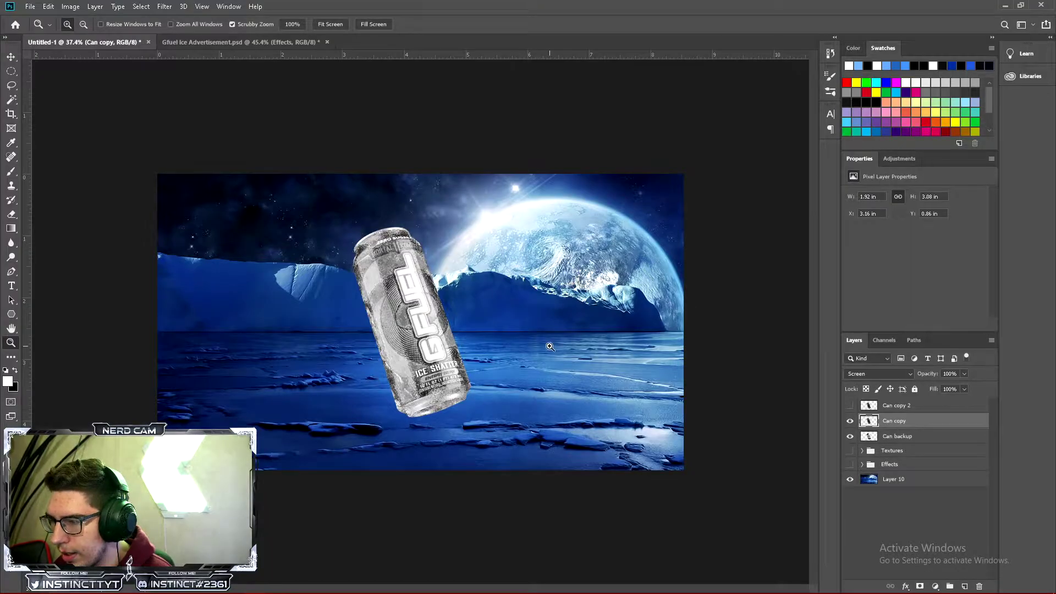
Make Can copy 2 visible again over the Glass-distorted can and select it with Alt+]
{"action": "left_click_drag", "start_coordinate": [418, 349], "coordinate": [391, 371]}
{"action": "left_click", "coordinate": [850, 407]}
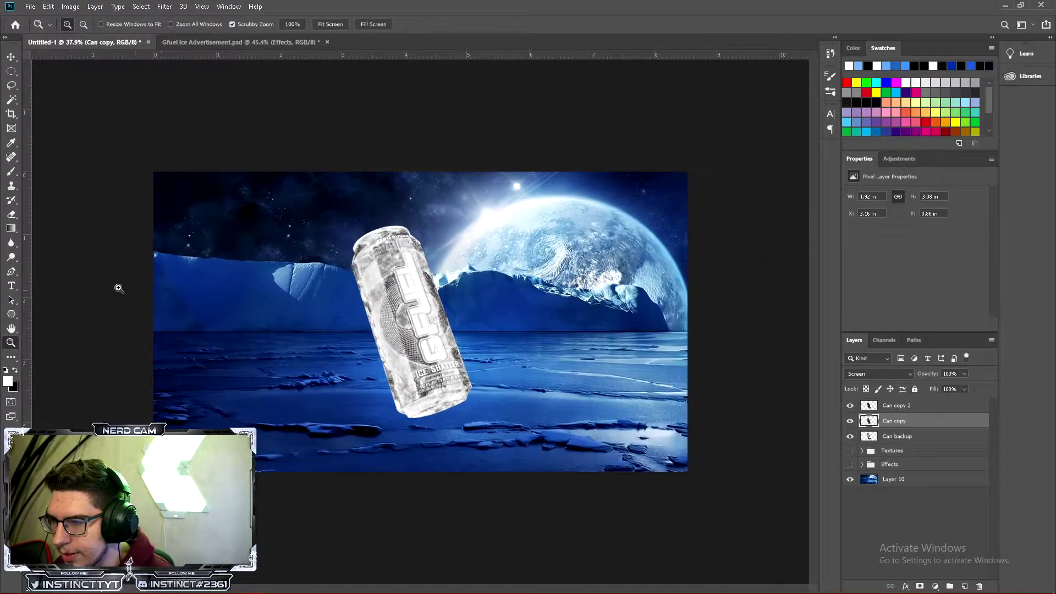
{"action": "left_click_drag", "start_coordinate": [363, 329], "coordinate": [372, 330]}
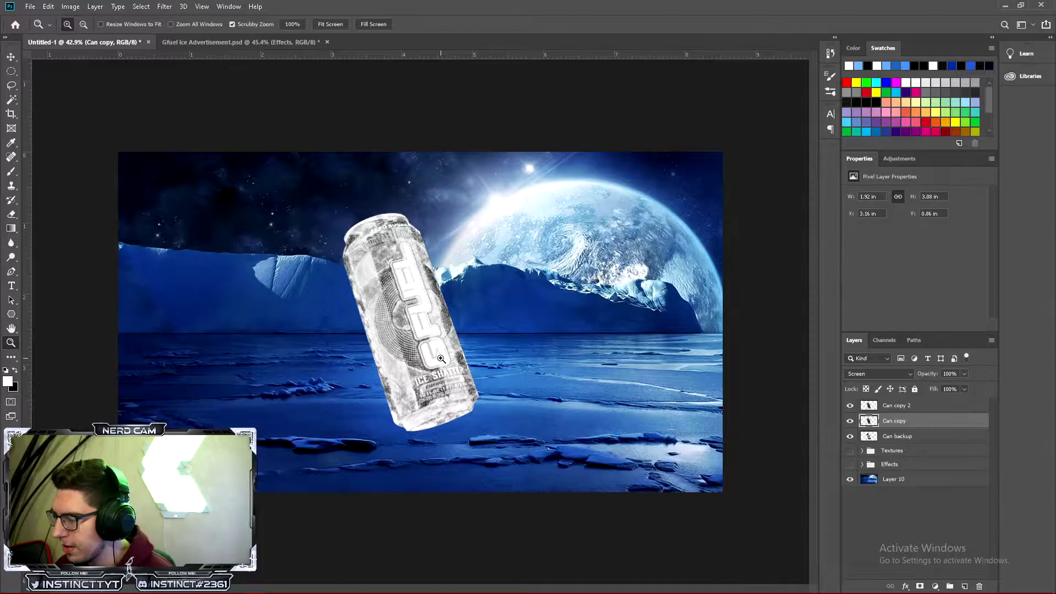
{"action": "key", "text": "alt+bracketright"}
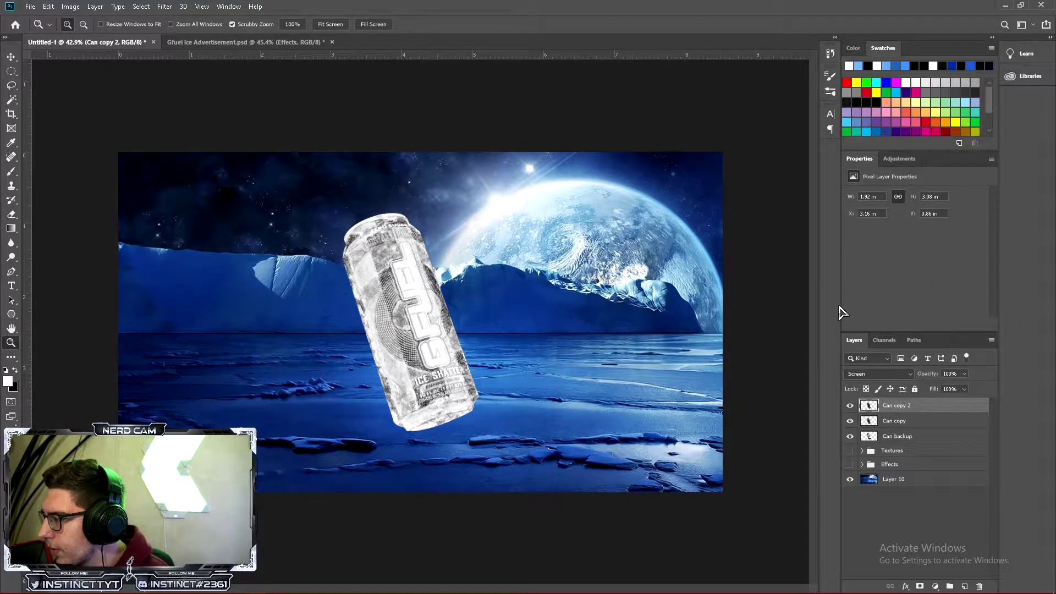
Add a Hue/Saturation adjustment layer, then create empty Layer 15 above Can copy 2
{"action": "left_click", "coordinate": [900, 159]}
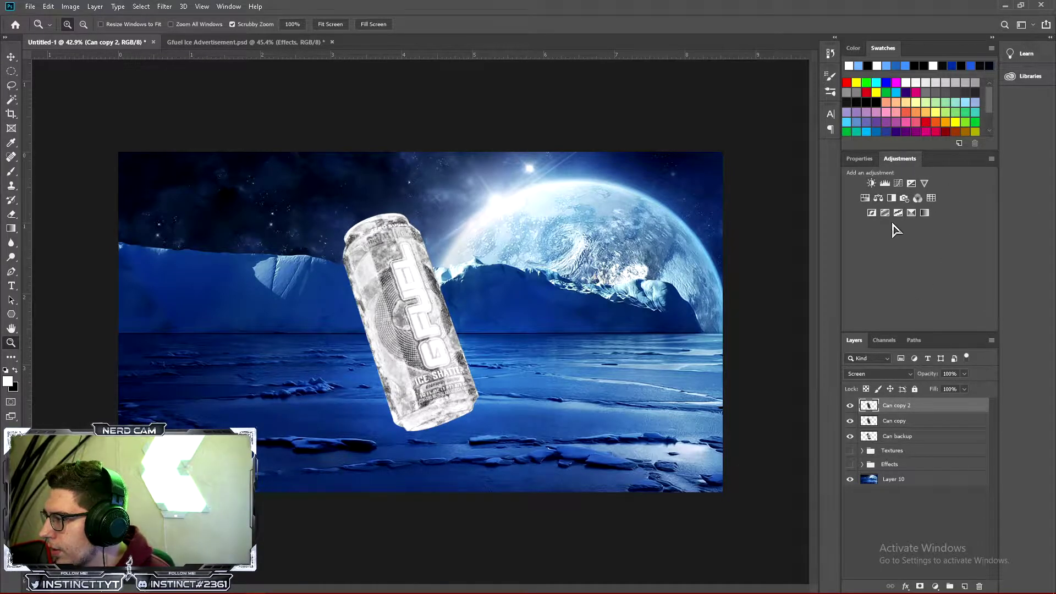
{"action": "left_click", "coordinate": [864, 199]}
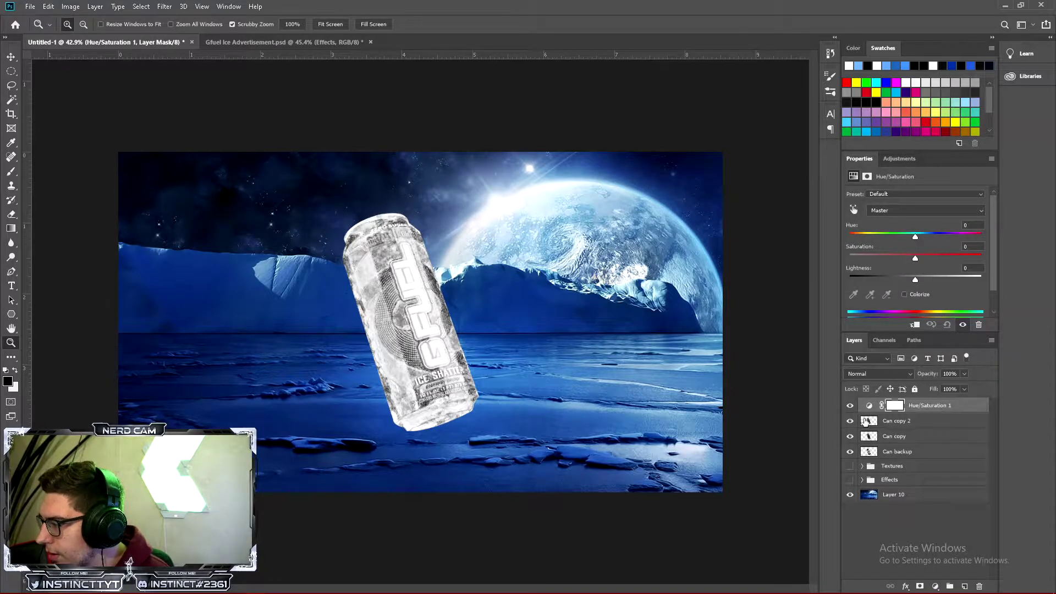
{"action": "left_click", "coordinate": [942, 425]}
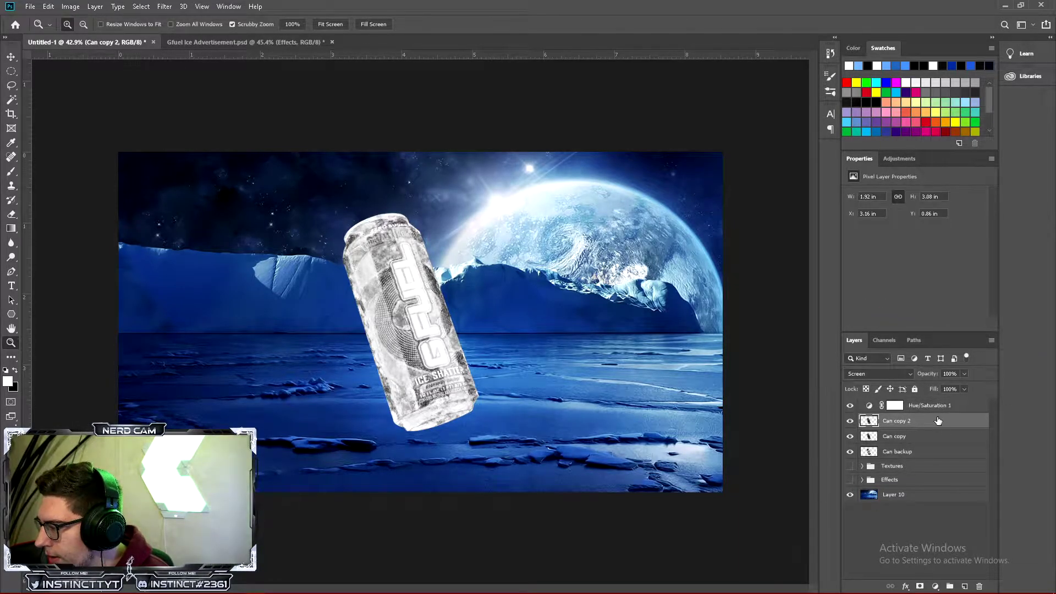
{"action": "left_click", "coordinate": [964, 586]}
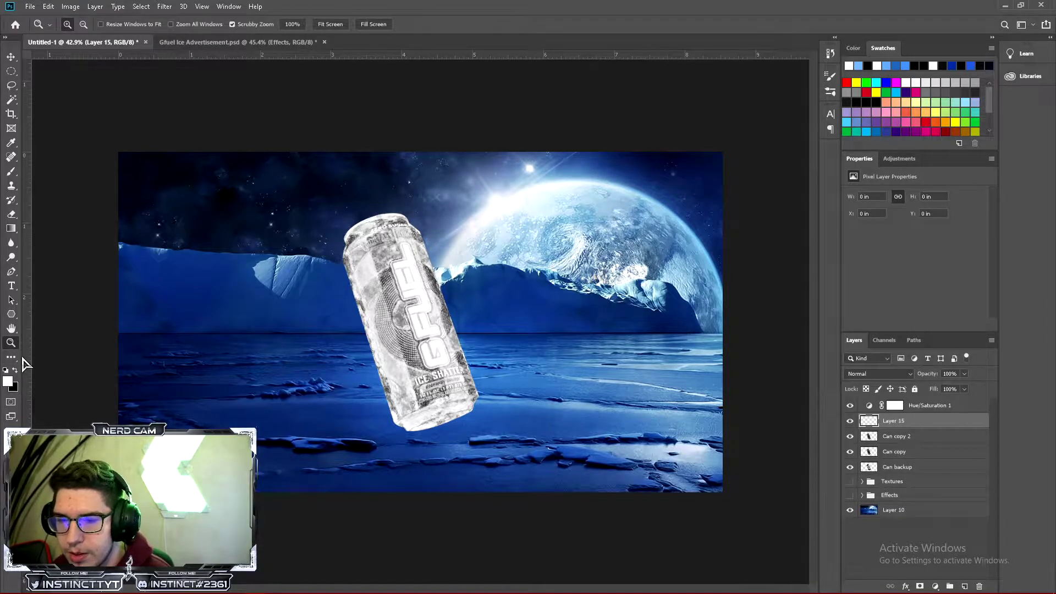
Set the foreground colour to a blue sampled from the background scene
{"action": "left_click", "coordinate": [7, 381]}
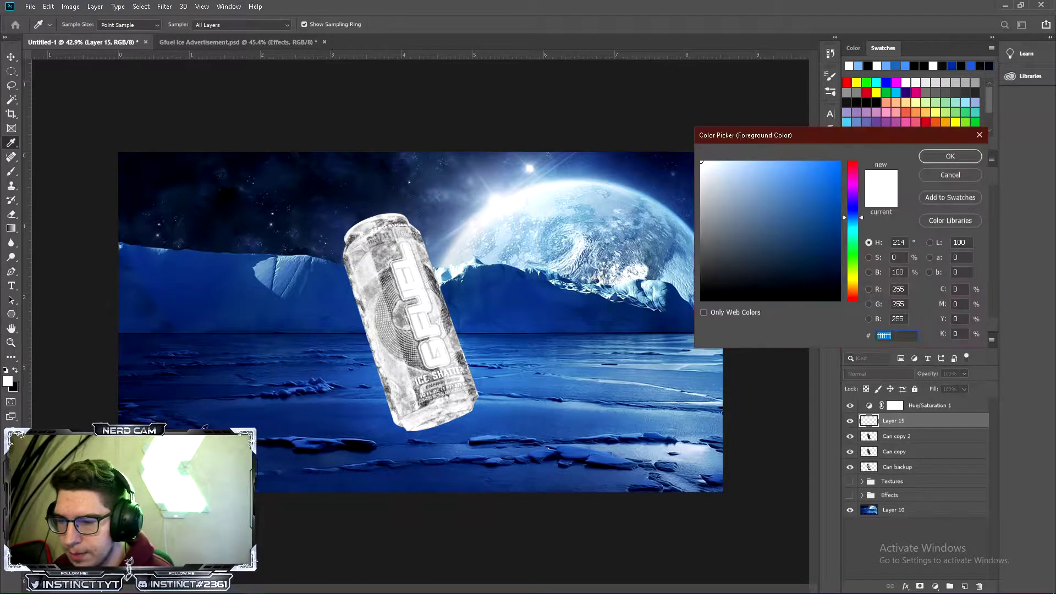
{"action": "left_click", "coordinate": [385, 382]}
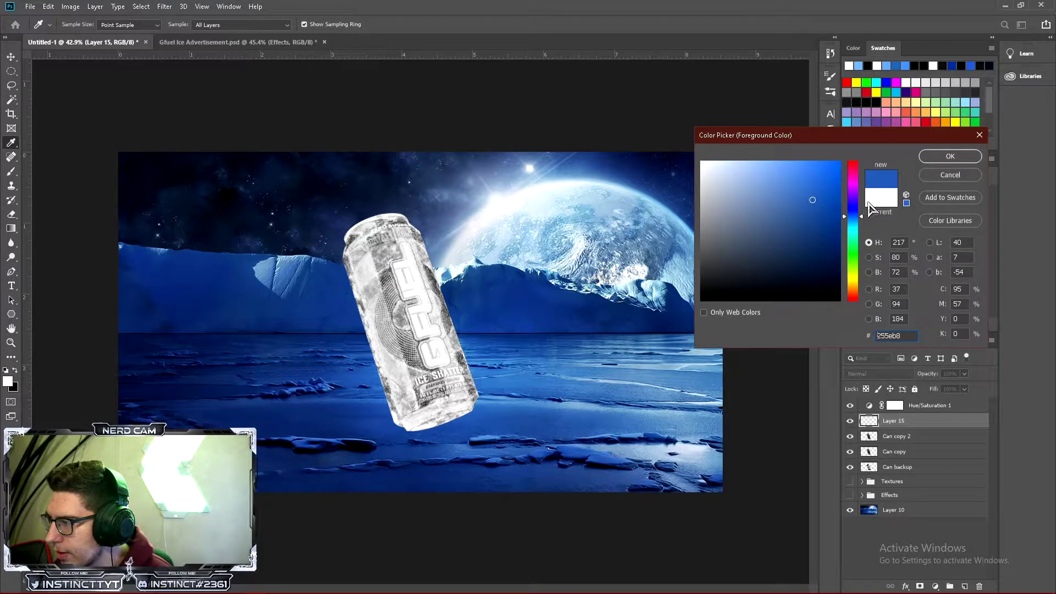
{"action": "left_click", "coordinate": [947, 158]}
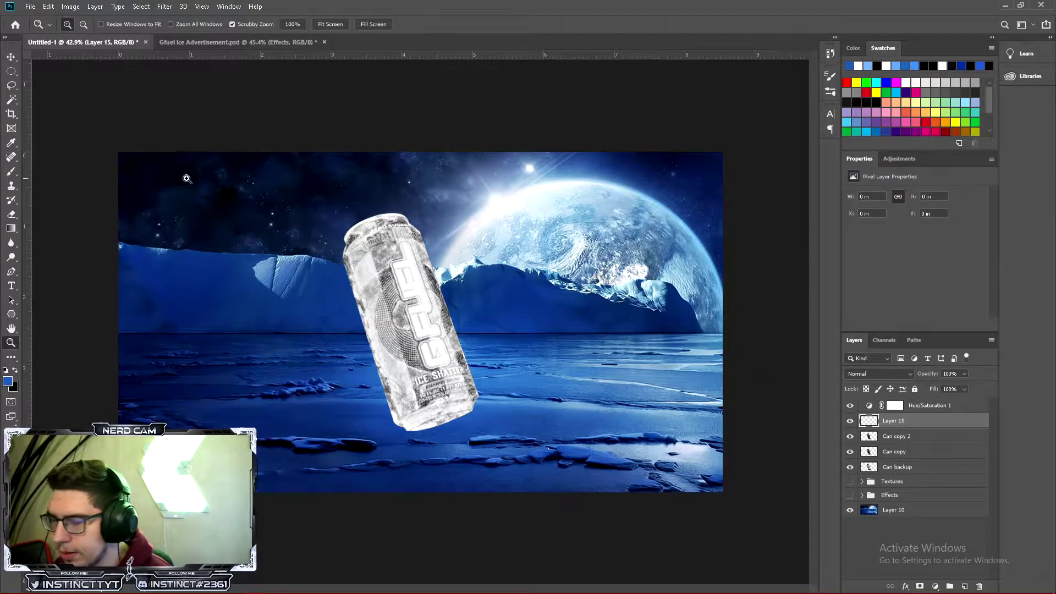
{"action": "left_click", "coordinate": [11, 171]}
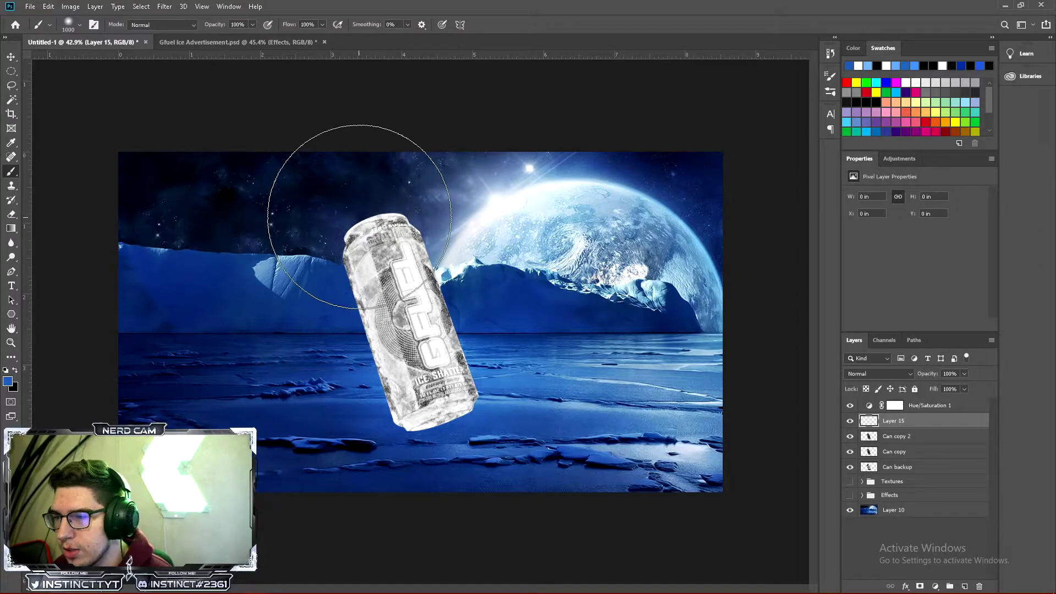
{"action": "left_click_drag", "start_coordinate": [351, 184], "coordinate": [427, 305]}
{"action": "key", "text": "ctrl+z"}
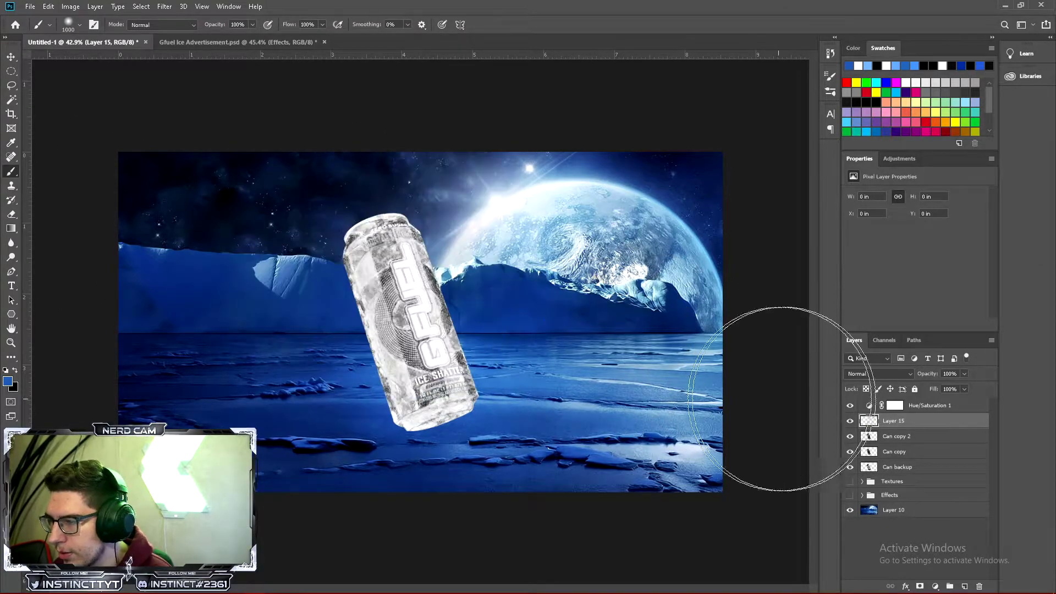
Clip Layer 15 to the can and brush a blue tint over the can's upper part
{"action": "right_click", "coordinate": [929, 420]}
{"action": "left_click", "coordinate": [844, 340]}
{"action": "mouse_move", "coordinate": [371, 207]}
{"action": "left_mouse_down"}
{"action": "mouse_move", "coordinate": [337, 210]}
{"action": "mouse_move", "coordinate": [509, 287]}
{"action": "mouse_move", "coordinate": [471, 494]}
{"action": "left_mouse_up"}
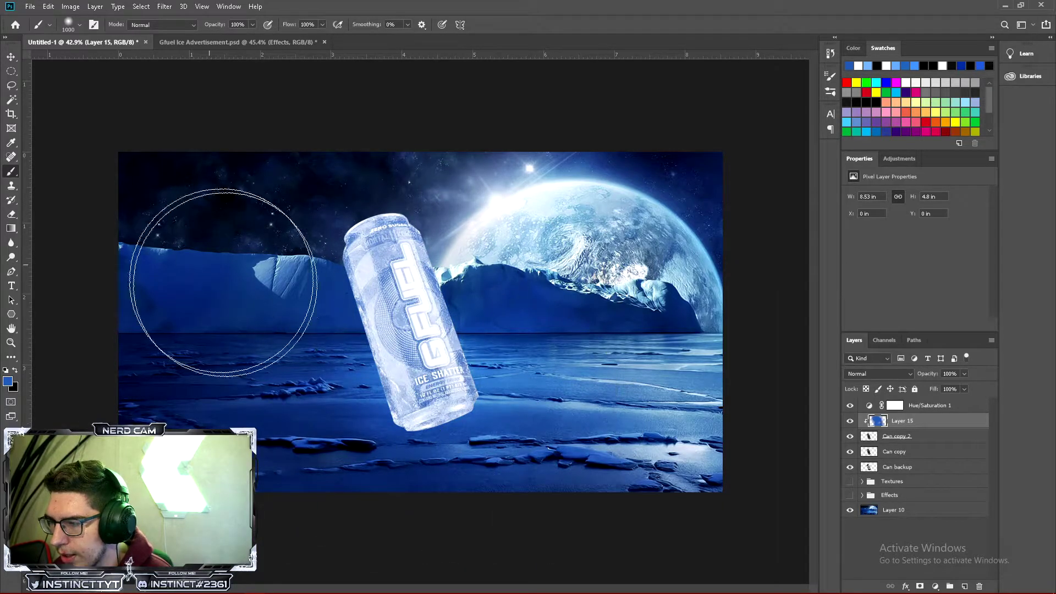
{"action": "left_click", "coordinate": [879, 373]}
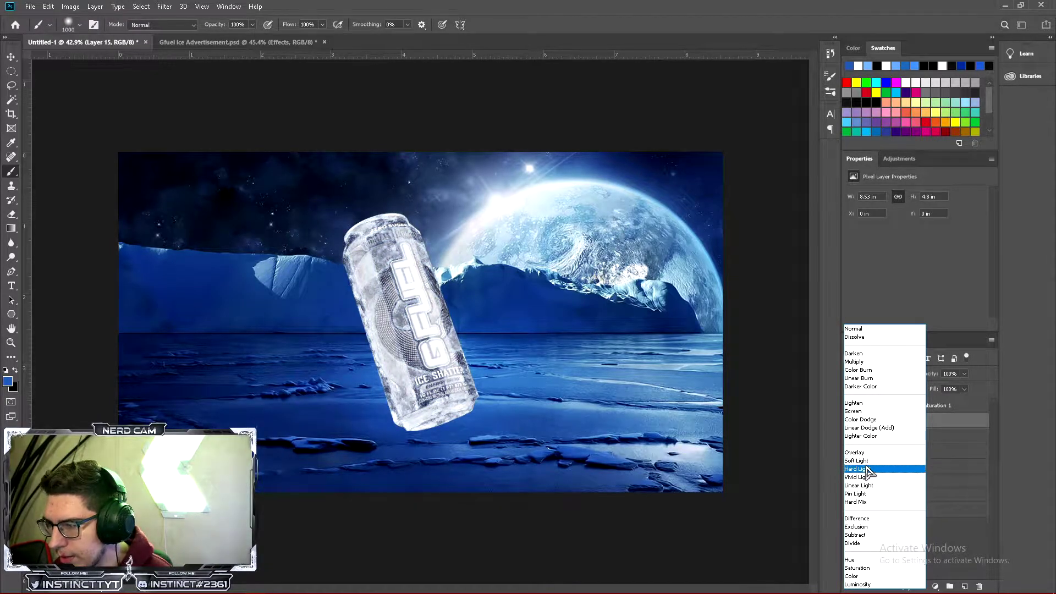
Set Layer 15 to Color Dodge at about 78-80% opacity and add an empty Layer 16 above it
{"action": "left_click", "coordinate": [859, 420]}
{"action": "left_click", "coordinate": [850, 422]}
{"action": "left_click", "coordinate": [849, 421]}
{"action": "left_click", "coordinate": [964, 373]}
{"action": "mouse_move", "coordinate": [965, 386]}
{"action": "left_mouse_down"}
{"action": "mouse_move", "coordinate": [923, 392]}
{"action": "mouse_move", "coordinate": [956, 392]}
{"action": "left_mouse_up"}
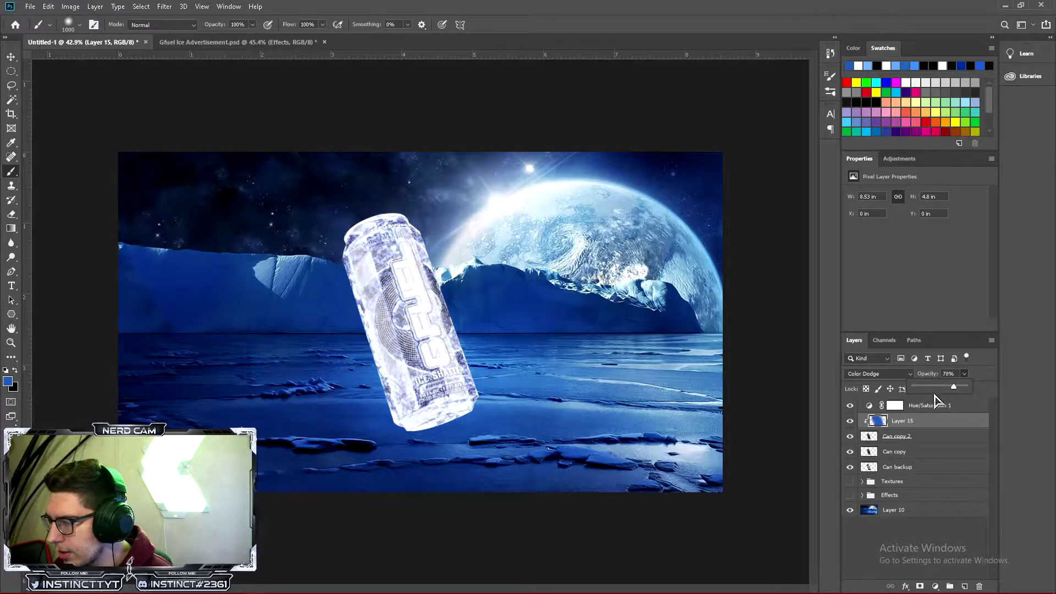
{"action": "left_click", "coordinate": [950, 428]}
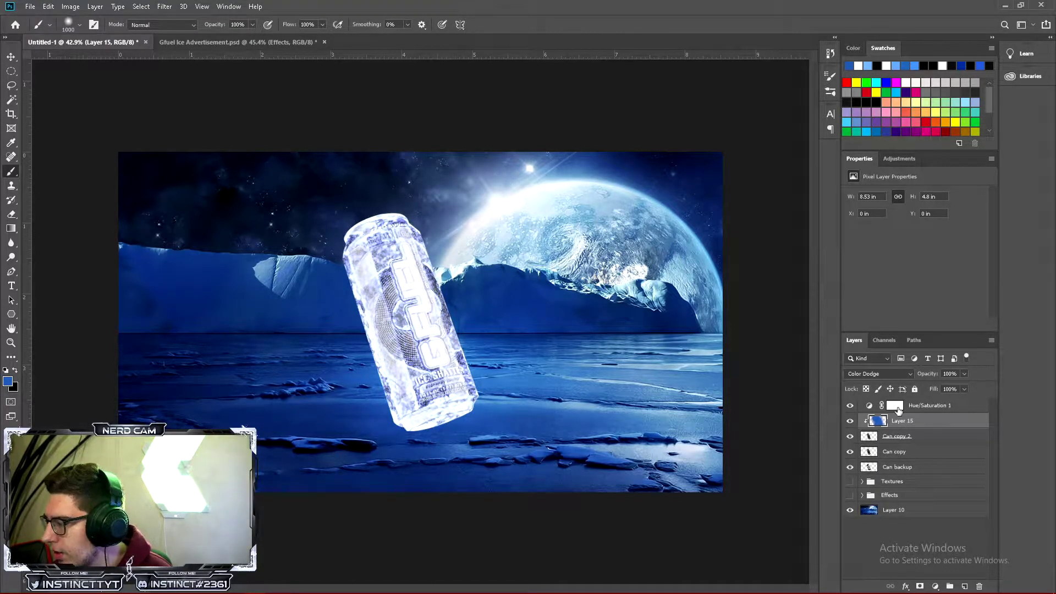
{"action": "left_click", "coordinate": [963, 375]}
{"action": "mouse_move", "coordinate": [953, 390]}
{"action": "left_mouse_down"}
{"action": "mouse_move", "coordinate": [940, 392]}
{"action": "mouse_move", "coordinate": [960, 400]}
{"action": "left_mouse_up"}
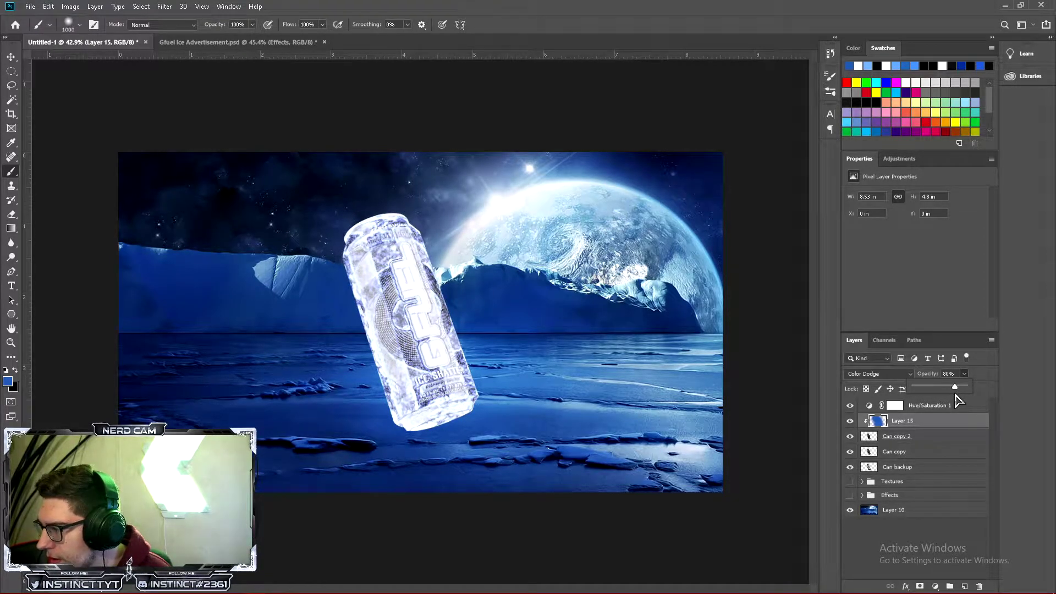
{"action": "left_click", "coordinate": [964, 586]}
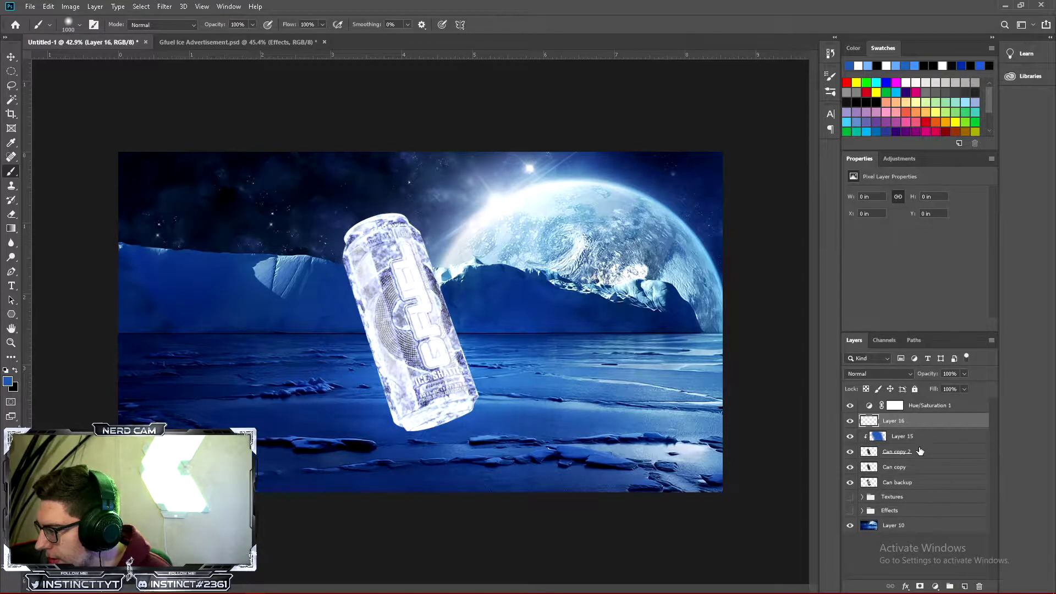
Clip Layer 16 under Layer 15 onto the can and choose light blue 6fa7ff
{"action": "left_click_drag", "start_coordinate": [917, 425], "coordinate": [920, 445]}
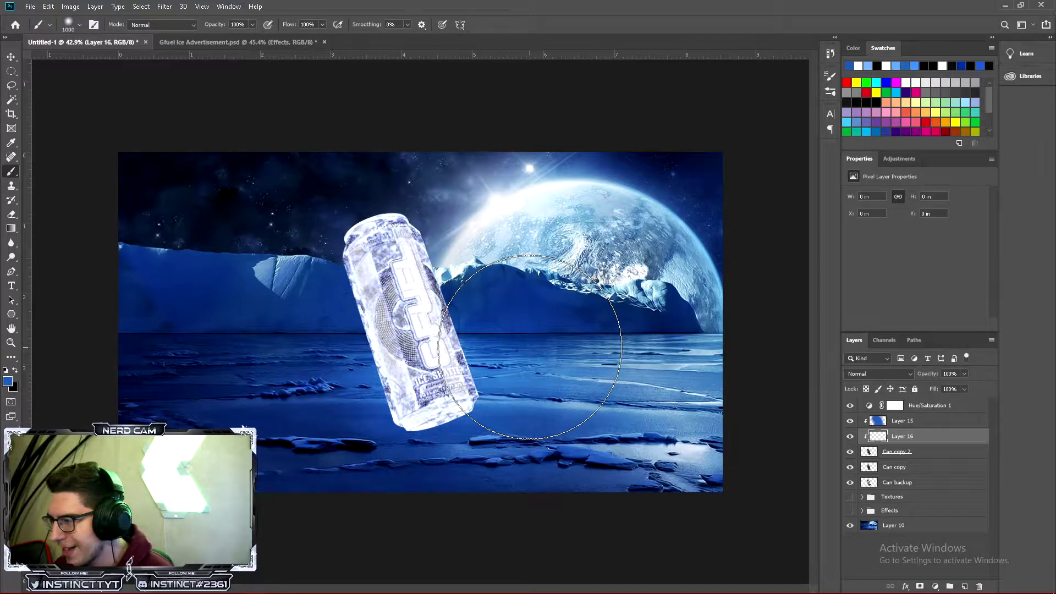
{"action": "left_click", "coordinate": [7, 380]}
{"action": "mouse_move", "coordinate": [769, 179]}
{"action": "left_mouse_down"}
{"action": "mouse_move", "coordinate": [763, 166]}
{"action": "mouse_move", "coordinate": [786, 151]}
{"action": "left_mouse_up"}
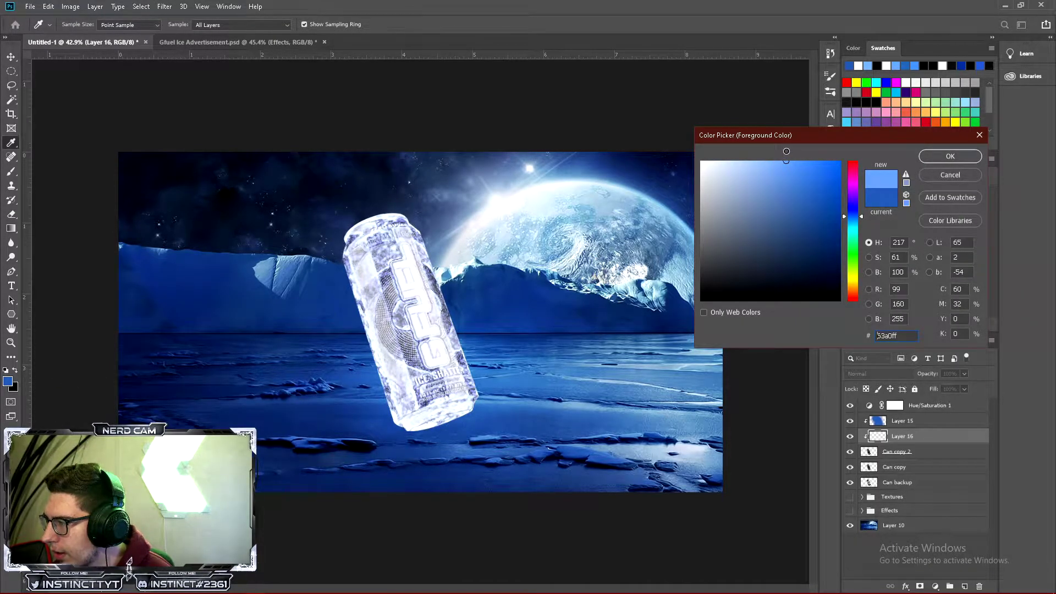
{"action": "left_click", "coordinate": [951, 157]}
Brush light blue over the whole can on Layer 16
{"action": "key", "text": "b"}
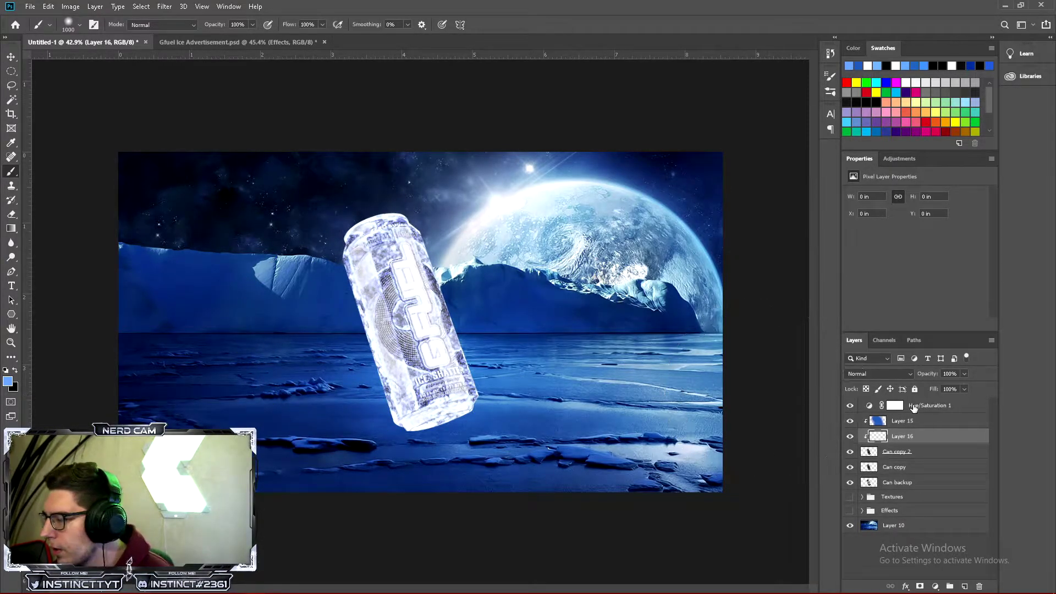
{"action": "left_click", "coordinate": [349, 250]}
{"action": "key", "text": "ctrl+z"}
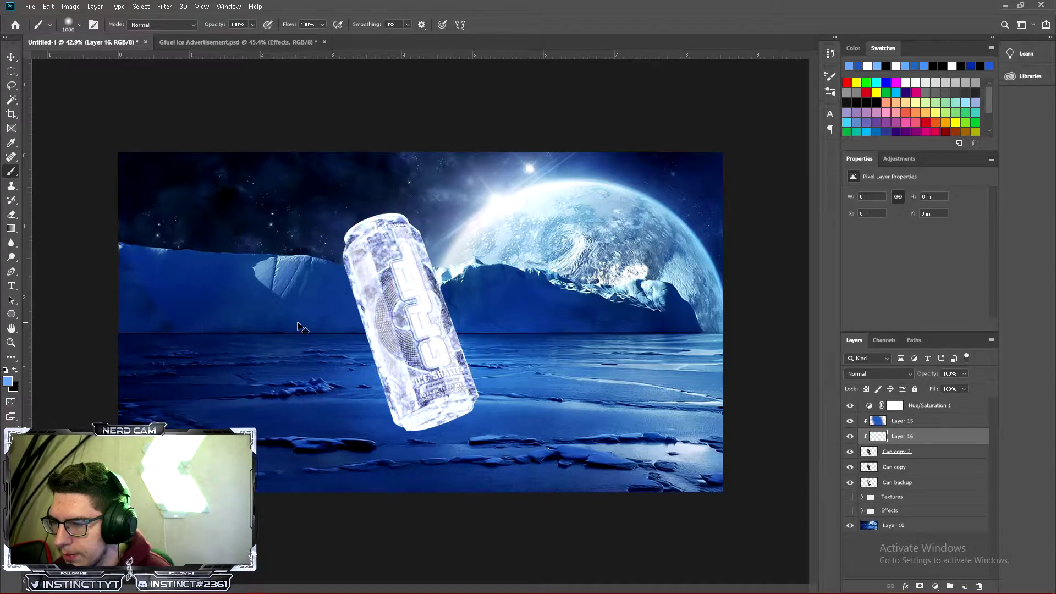
{"action": "left_click", "coordinate": [371, 269]}
{"action": "mouse_move", "coordinate": [402, 301]}
{"action": "left_mouse_down"}
{"action": "mouse_move", "coordinate": [505, 355]}
{"action": "mouse_move", "coordinate": [481, 400]}
{"action": "mouse_move", "coordinate": [403, 406]}
{"action": "mouse_move", "coordinate": [393, 449]}
{"action": "mouse_move", "coordinate": [521, 407]}
{"action": "mouse_move", "coordinate": [503, 283]}
{"action": "mouse_move", "coordinate": [464, 207]}
{"action": "mouse_move", "coordinate": [611, 294]}
{"action": "mouse_move", "coordinate": [457, 520]}
{"action": "mouse_move", "coordinate": [277, 378]}
{"action": "mouse_move", "coordinate": [152, 254]}
{"action": "left_mouse_up"}
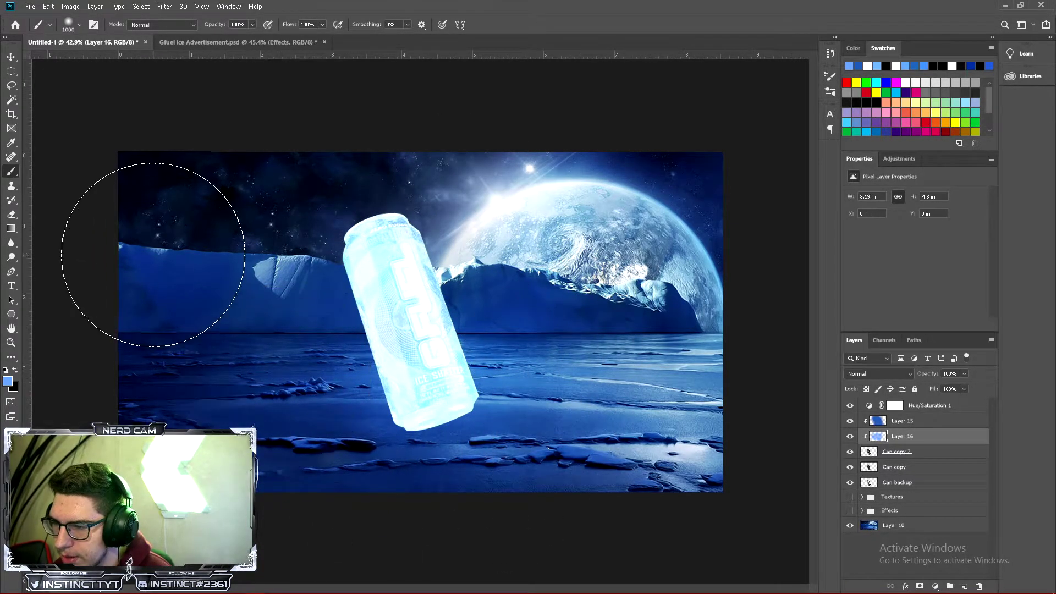
{"action": "mouse_move", "coordinate": [418, 352]}
{"action": "left_mouse_down"}
{"action": "mouse_move", "coordinate": [300, 321]}
{"action": "mouse_move", "coordinate": [480, 433]}
{"action": "mouse_move", "coordinate": [498, 224]}
{"action": "mouse_move", "coordinate": [440, 435]}
{"action": "left_mouse_up"}
Blend Layer 16 in Soft Light and lower Layer 15's opacity to 46%
{"action": "left_click", "coordinate": [875, 375]}
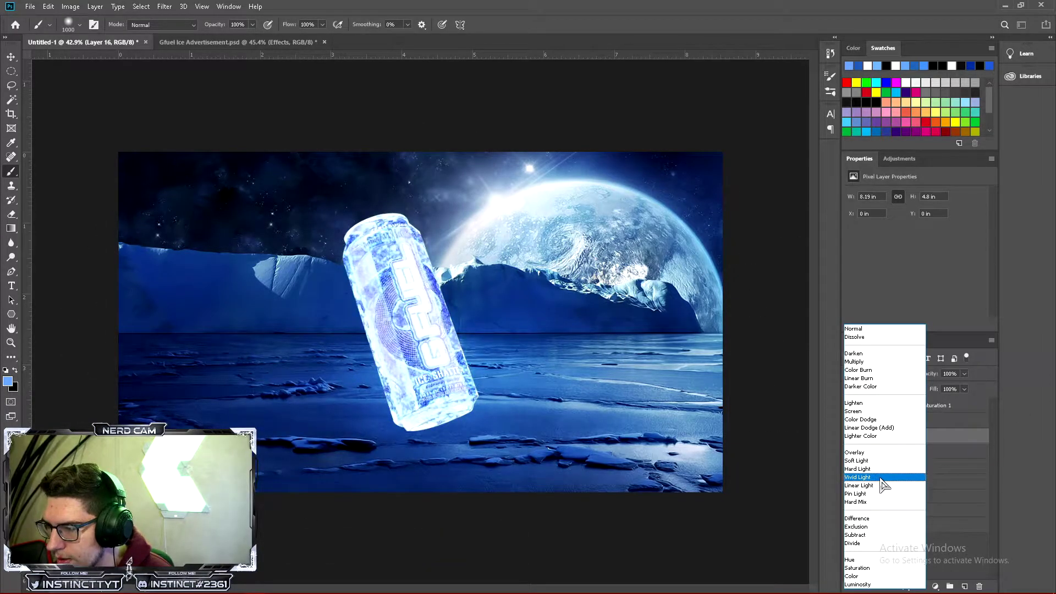
{"action": "left_click", "coordinate": [872, 461]}
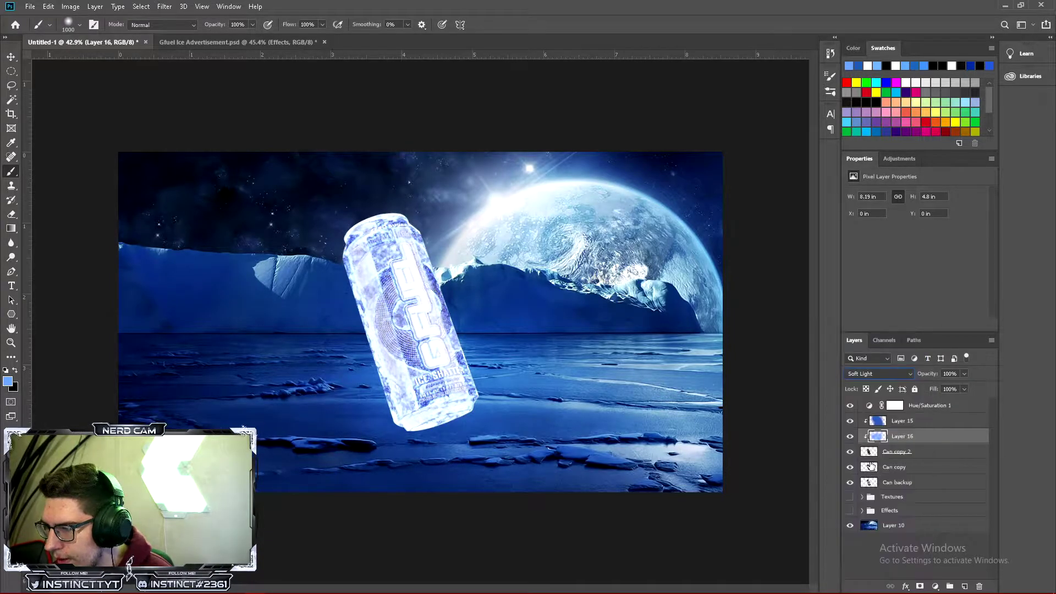
{"action": "left_click", "coordinate": [850, 421]}
{"action": "left_click", "coordinate": [850, 421]}
{"action": "left_click", "coordinate": [932, 423]}
{"action": "left_click", "coordinate": [964, 374]}
{"action": "left_click_drag", "start_coordinate": [966, 389], "coordinate": [948, 393]}
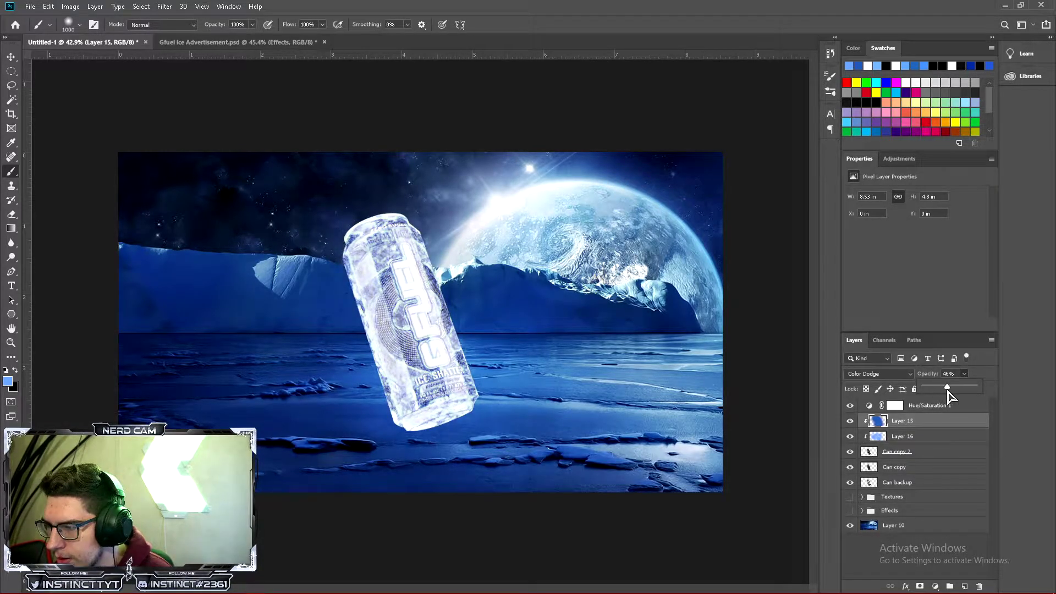
Lower Layer 16's opacity to 83%, then select Hue/Saturation 1
{"action": "left_click", "coordinate": [929, 437]}
{"action": "left_click", "coordinate": [964, 374]}
{"action": "left_click_drag", "start_coordinate": [966, 387], "coordinate": [940, 387]}
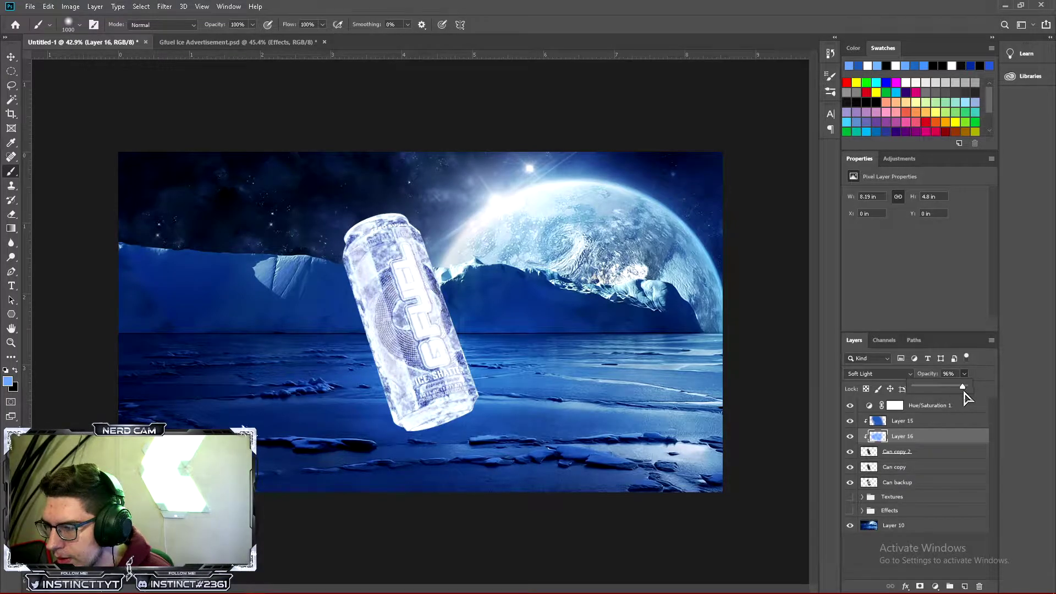
{"action": "left_click_drag", "start_coordinate": [963, 393], "coordinate": [958, 394]}
{"action": "left_click", "coordinate": [950, 419]}
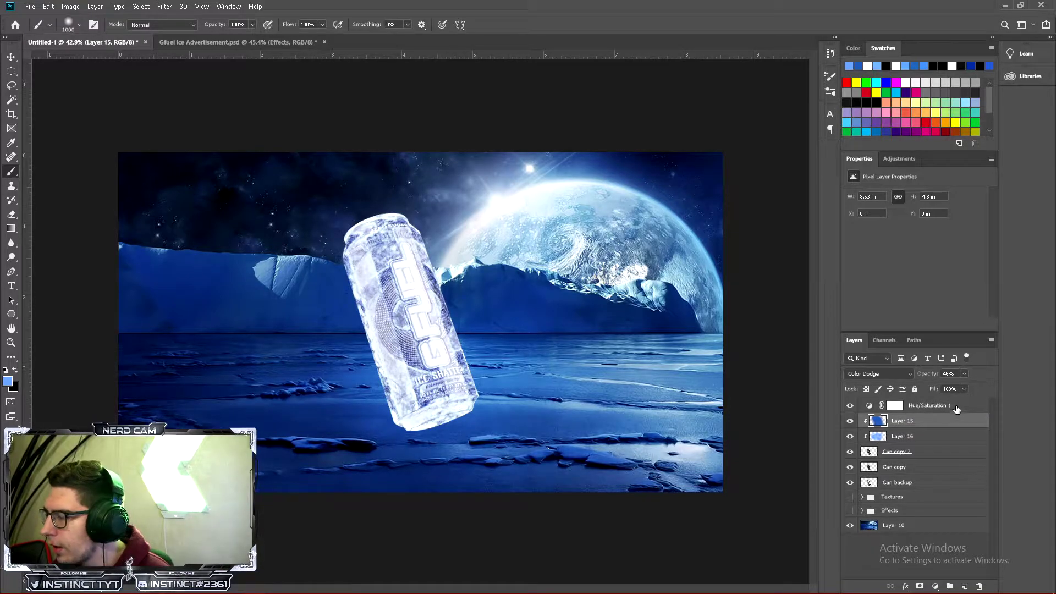
{"action": "left_click", "coordinate": [954, 408]}
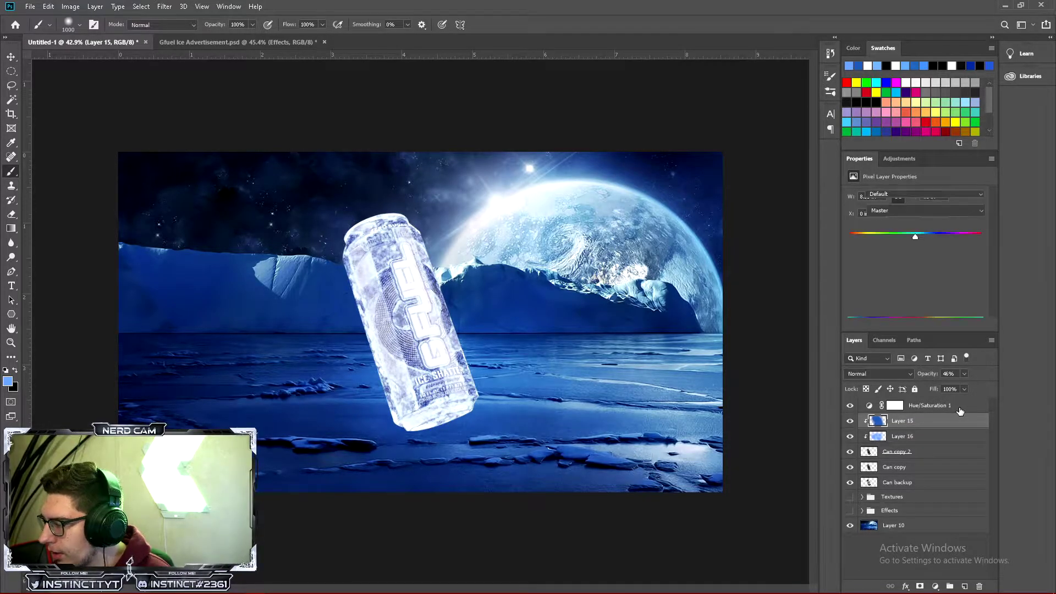
Clip the Hue/Saturation 1 adjustment to the can layers only
{"action": "left_click", "coordinate": [851, 407]}
{"action": "left_click", "coordinate": [851, 407]}
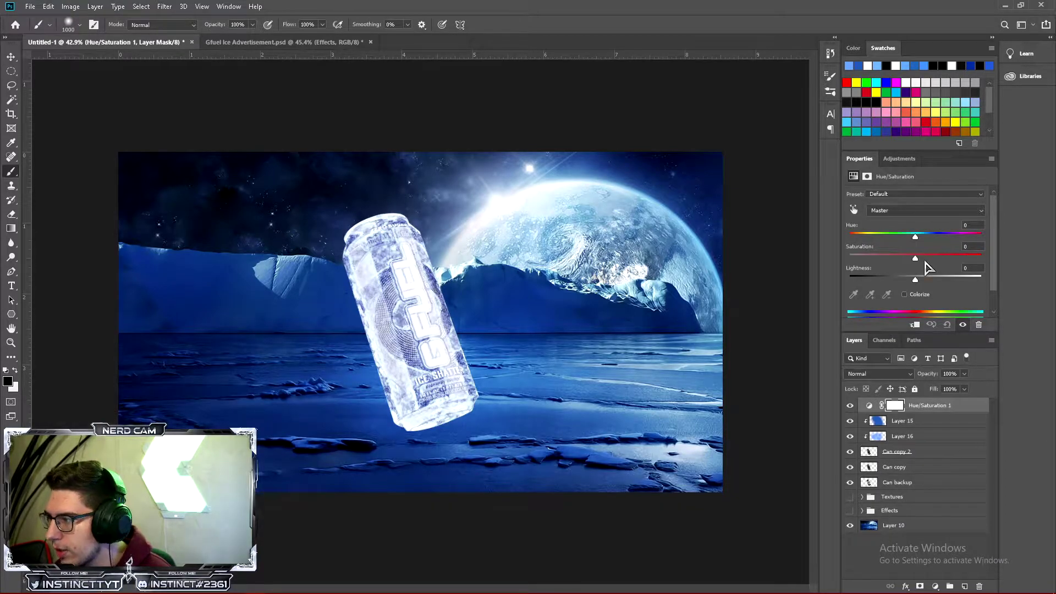
{"action": "left_click_drag", "start_coordinate": [916, 259], "coordinate": [892, 263]}
{"action": "key", "text": "ctrl+z"}
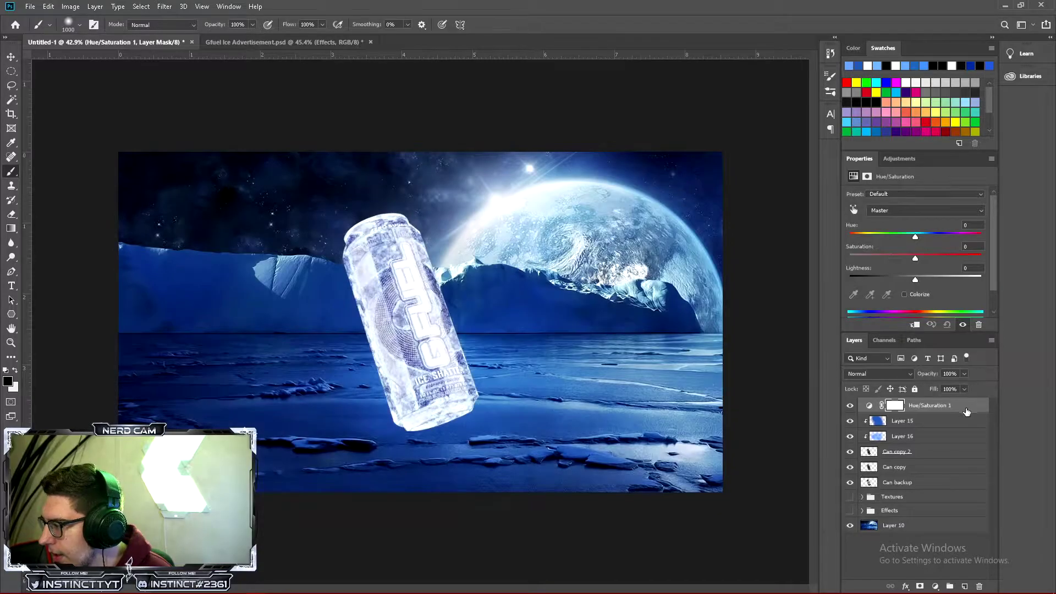
{"action": "right_click", "coordinate": [977, 409]}
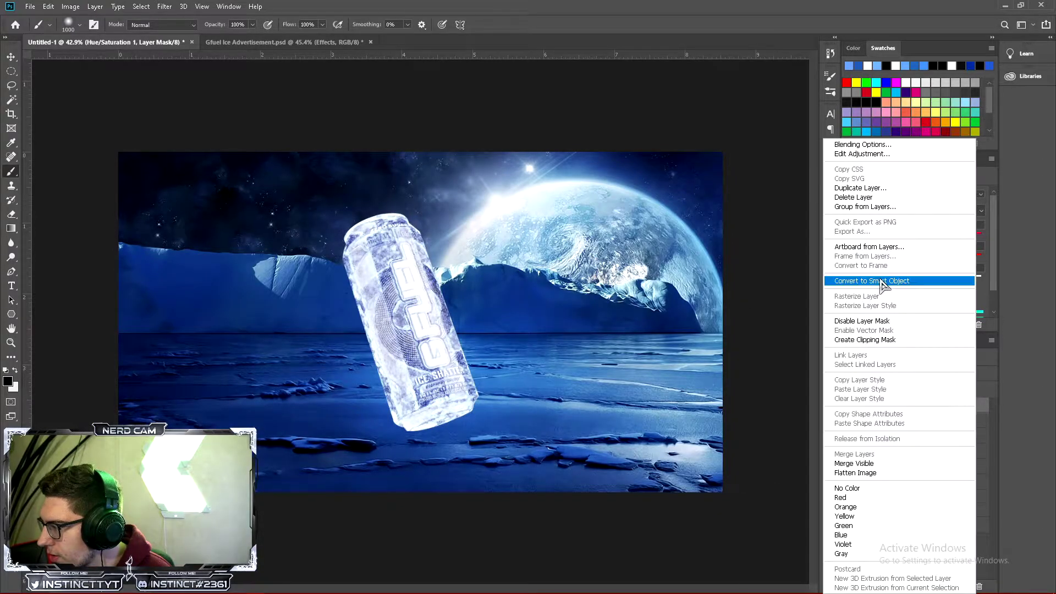
{"action": "left_click", "coordinate": [902, 345]}
Set Hue/Saturation 1 to Saturation −15 and Lightness +8 for a paler, cooler can
{"action": "left_click", "coordinate": [849, 453]}
{"action": "left_click", "coordinate": [850, 453]}
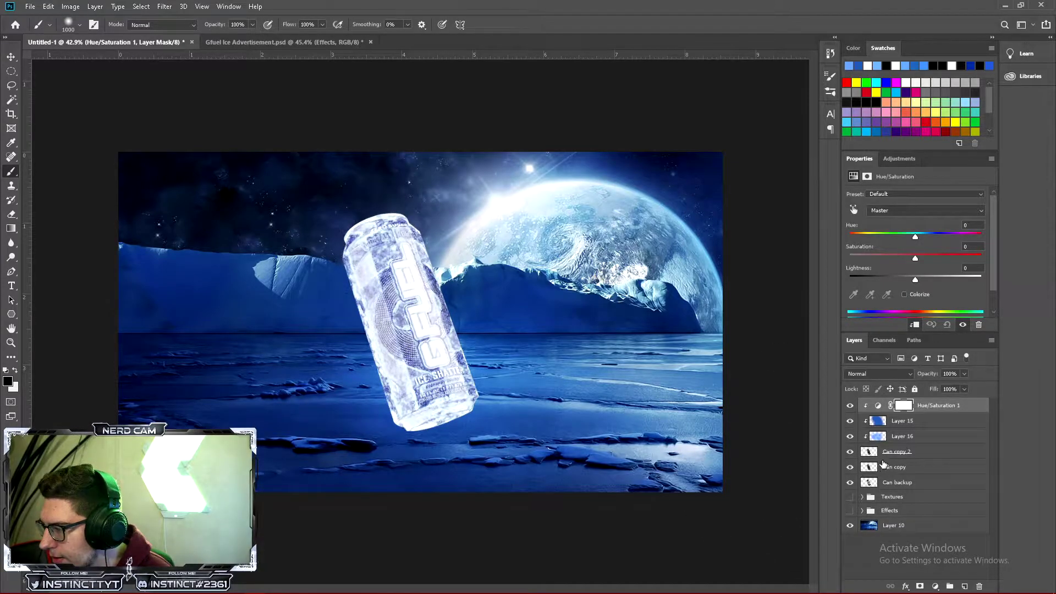
{"action": "left_click_drag", "start_coordinate": [911, 235], "coordinate": [899, 236]}
{"action": "left_click_drag", "start_coordinate": [942, 241], "coordinate": [860, 247]}
{"action": "key", "text": "ctrl+z"}
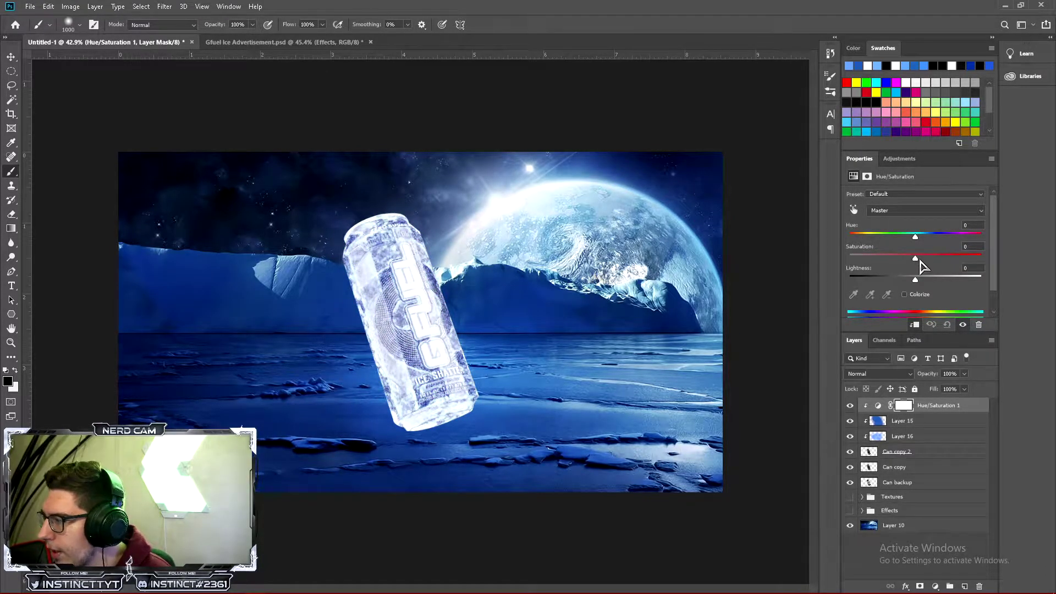
{"action": "left_click_drag", "start_coordinate": [916, 259], "coordinate": [897, 263]}
{"action": "key", "text": "ctrl+z"}
{"action": "left_click_drag", "start_coordinate": [915, 258], "coordinate": [912, 259]}
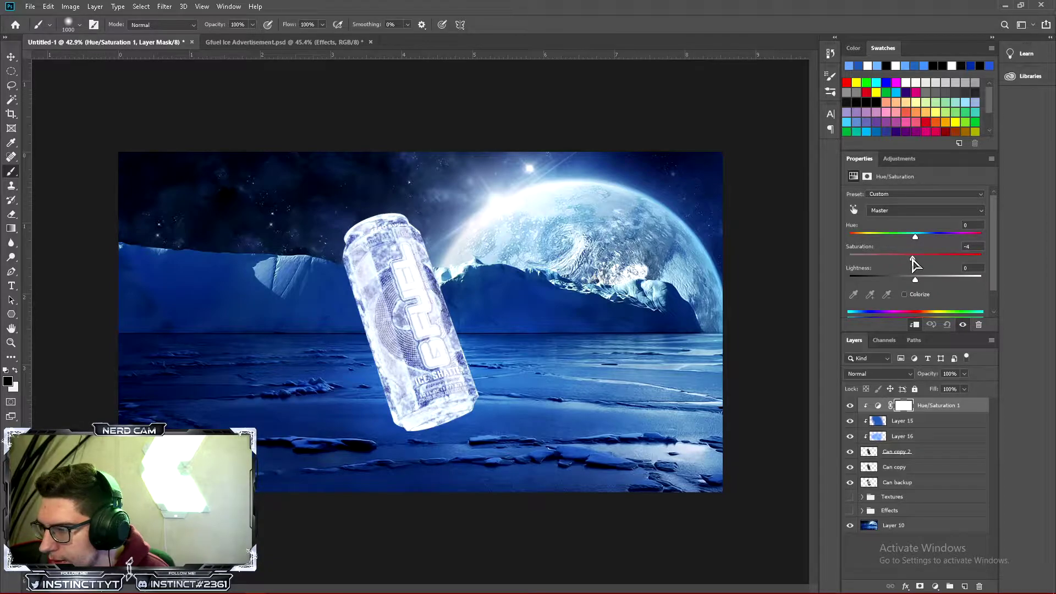
{"action": "left_click", "coordinate": [928, 277]}
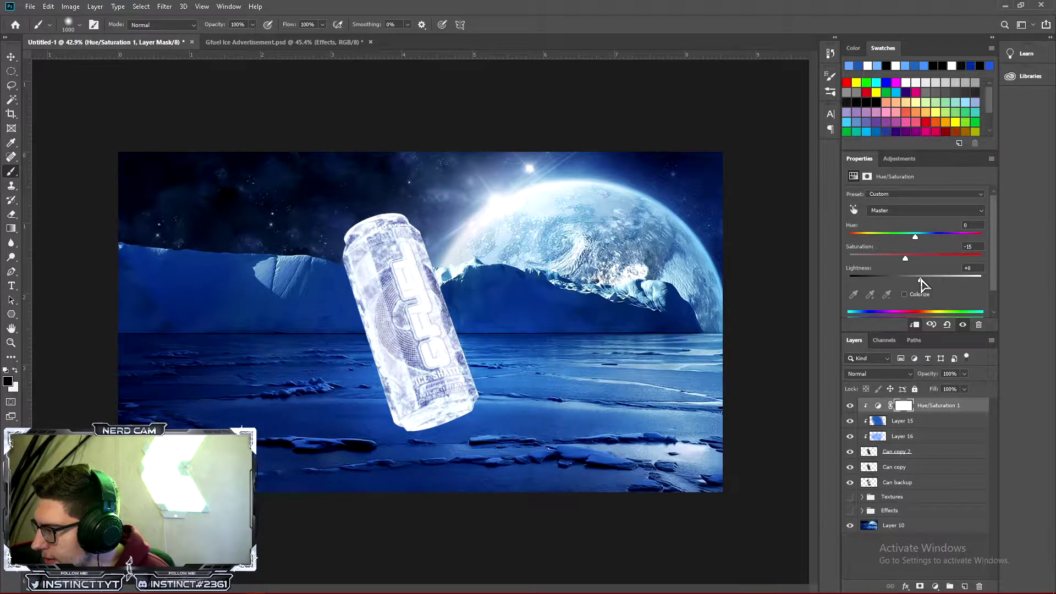
{"action": "left_click", "coordinate": [899, 159]}
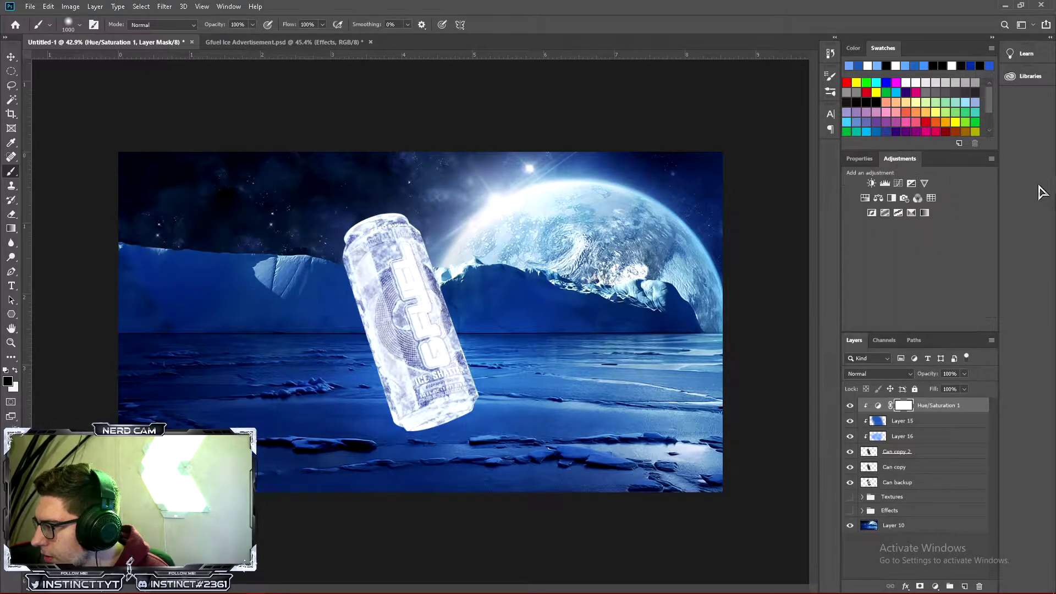
Add a Levels adjustment with the white input at about 218, clipped to the can
{"action": "left_click", "coordinate": [885, 184]}
{"action": "left_click_drag", "start_coordinate": [983, 275], "coordinate": [969, 281]}
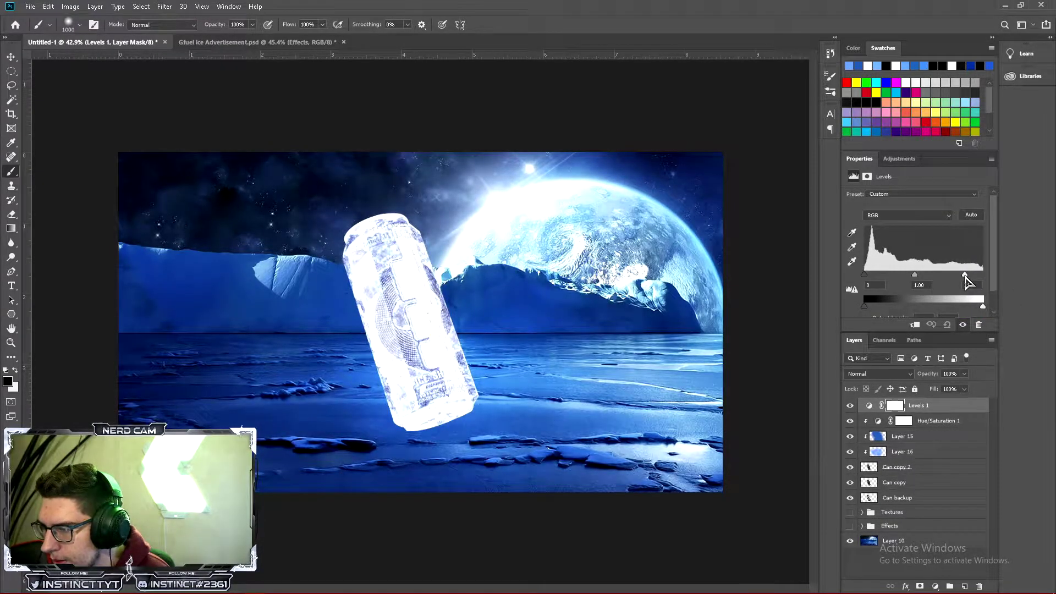
{"action": "right_click", "coordinate": [937, 408]}
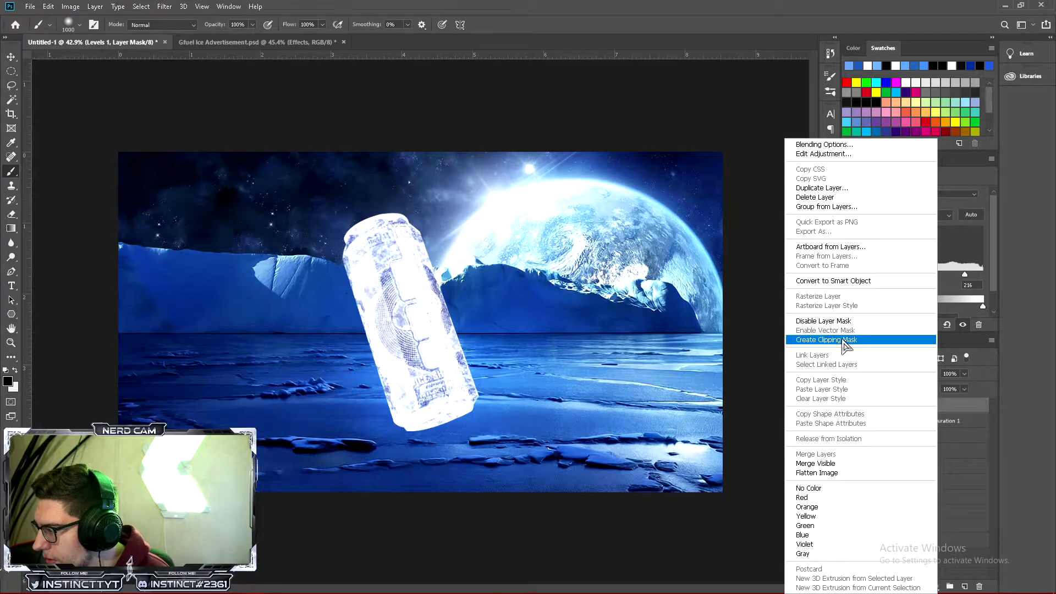
{"action": "left_click", "coordinate": [815, 338]}
Toggle Levels 1 to compare the can before and after, then target its mask
{"action": "left_click", "coordinate": [850, 407]}
{"action": "left_click", "coordinate": [850, 407]}
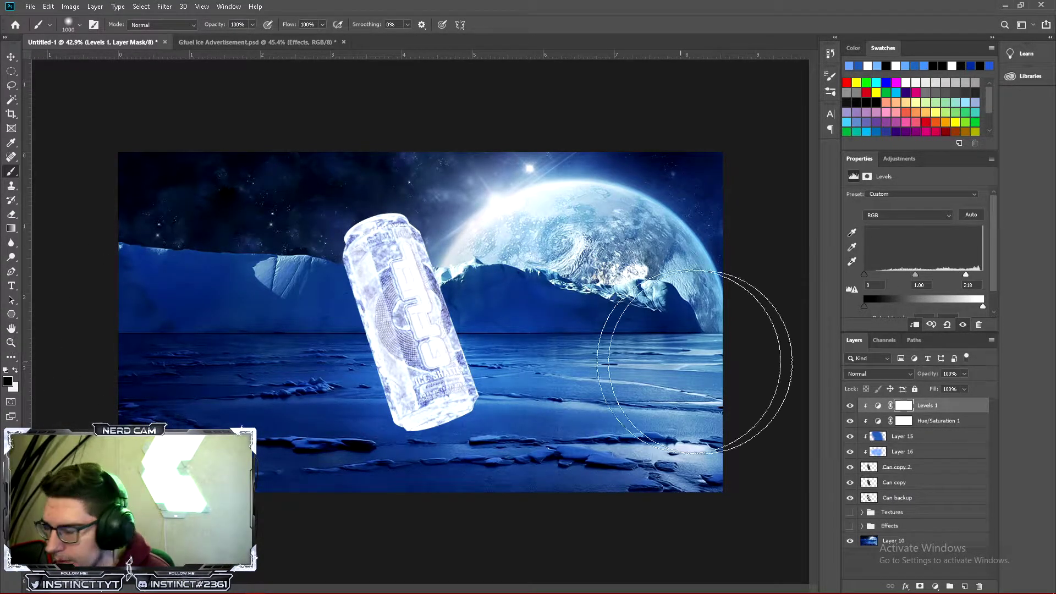
{"action": "left_click", "coordinate": [850, 406]}
{"action": "left_click", "coordinate": [850, 406]}
{"action": "left_click", "coordinate": [851, 421]}
{"action": "left_click", "coordinate": [850, 421]}
{"action": "left_click", "coordinate": [850, 408]}
{"action": "left_click", "coordinate": [850, 408]}
{"action": "left_click", "coordinate": [908, 406]}
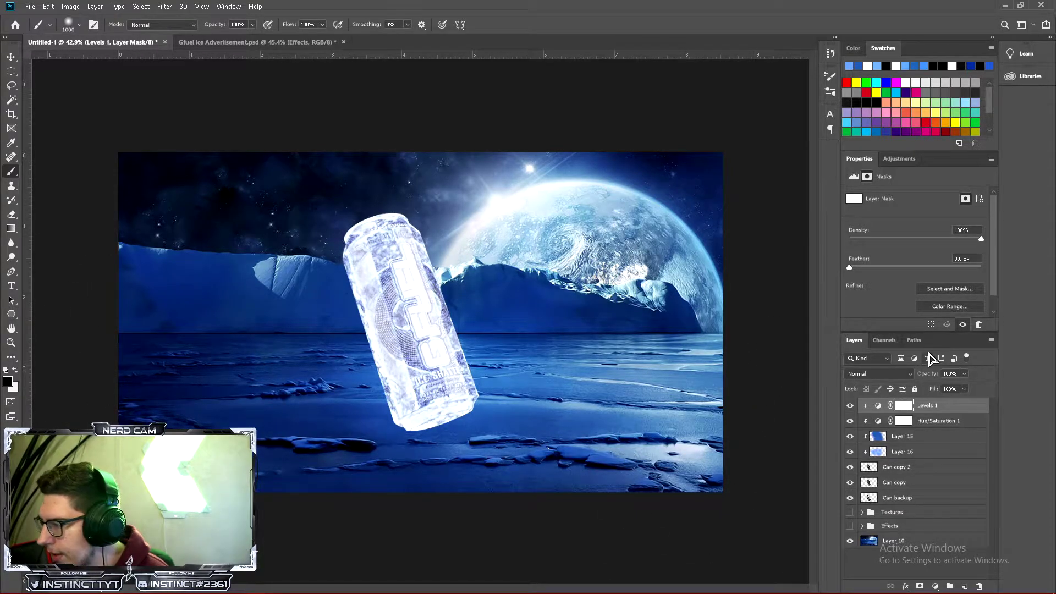
{"action": "left_click_drag", "start_coordinate": [850, 497], "coordinate": [851, 452]}
{"action": "left_click", "coordinate": [851, 497]}
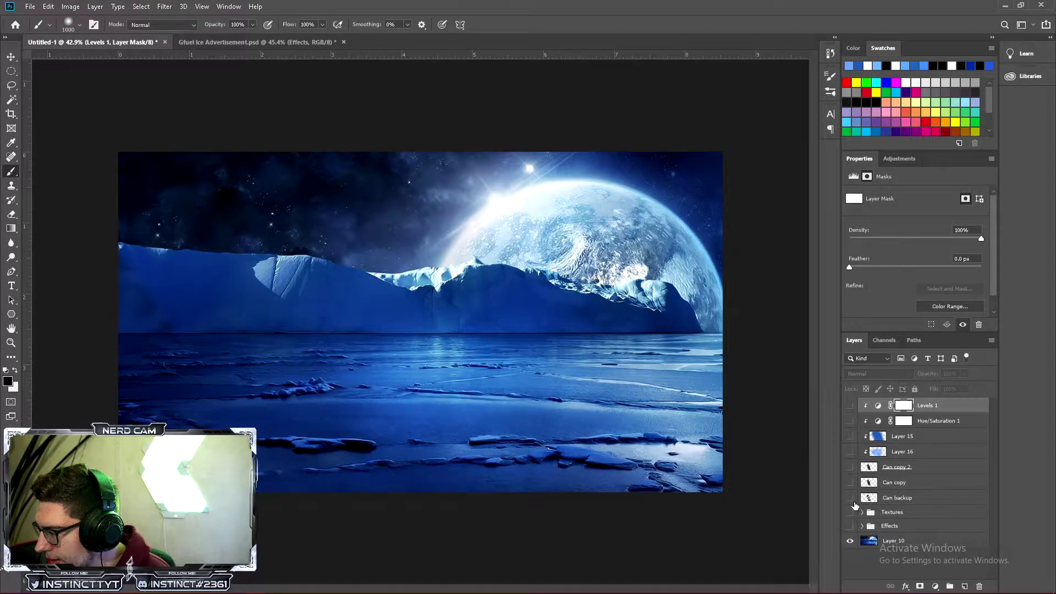
{"action": "left_click", "coordinate": [11, 344]}
{"action": "left_click_drag", "start_coordinate": [362, 349], "coordinate": [389, 368]}
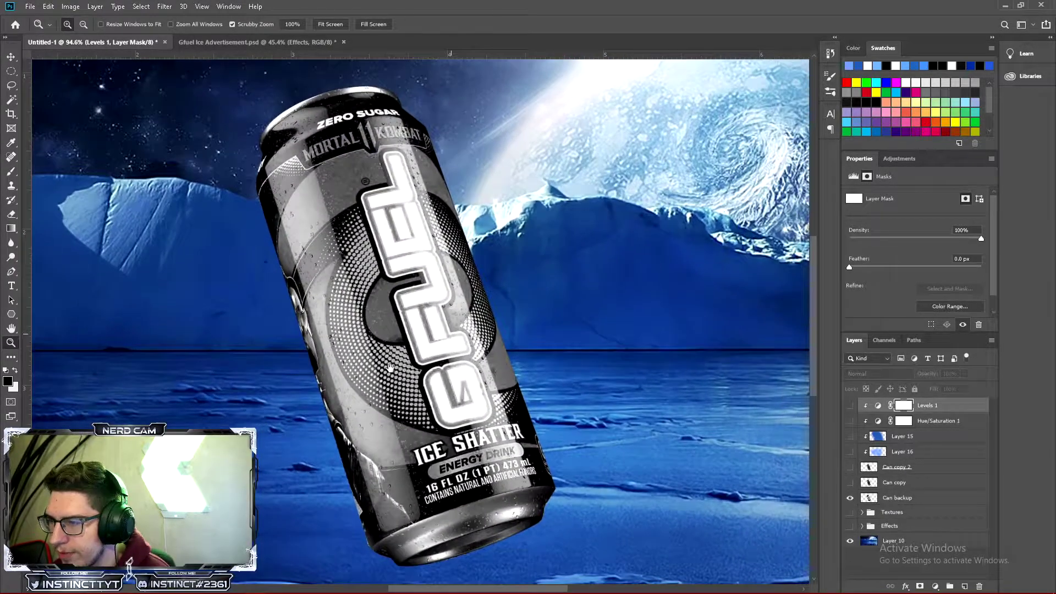
{"action": "left_click_drag", "start_coordinate": [440, 325], "coordinate": [377, 254]}
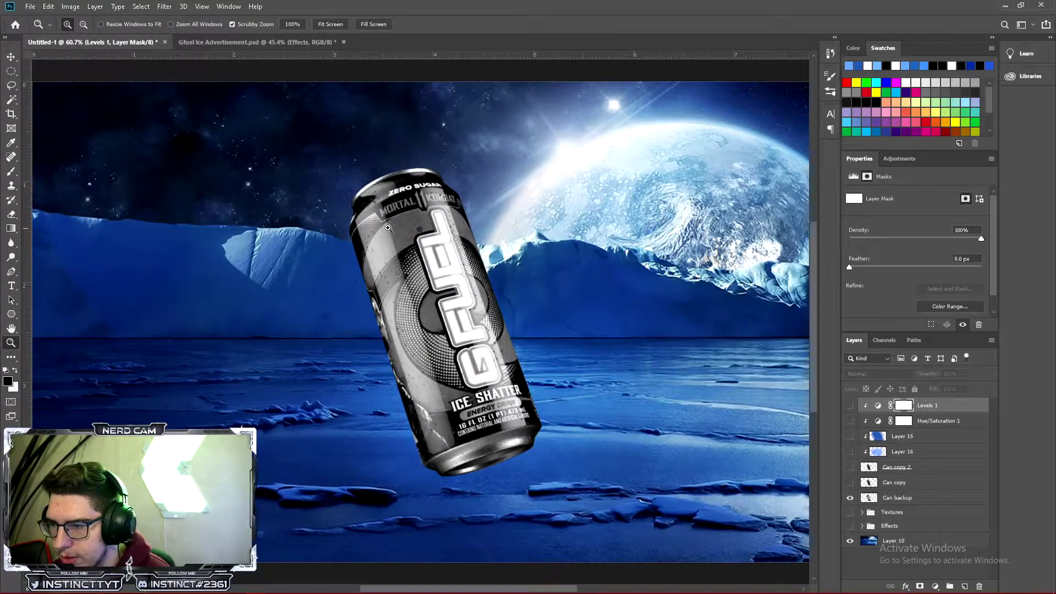
{"action": "left_click_drag", "start_coordinate": [547, 378], "coordinate": [476, 382]}
{"action": "left_click_drag", "start_coordinate": [456, 325], "coordinate": [517, 341]}
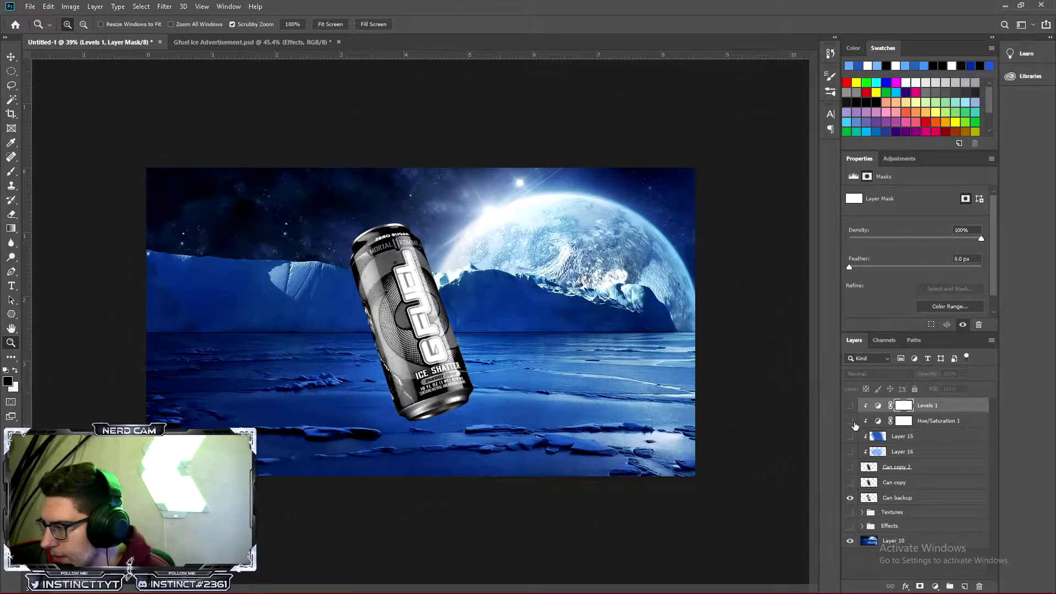
{"action": "left_click_drag", "start_coordinate": [850, 482], "coordinate": [849, 405]}
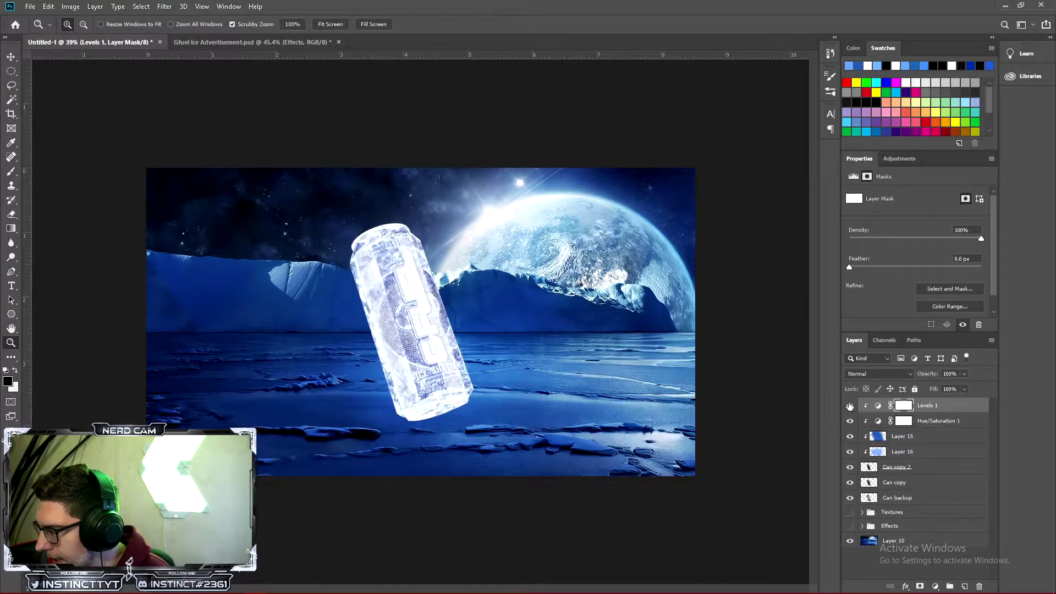
{"action": "left_click_drag", "start_coordinate": [520, 307], "coordinate": [542, 308]}
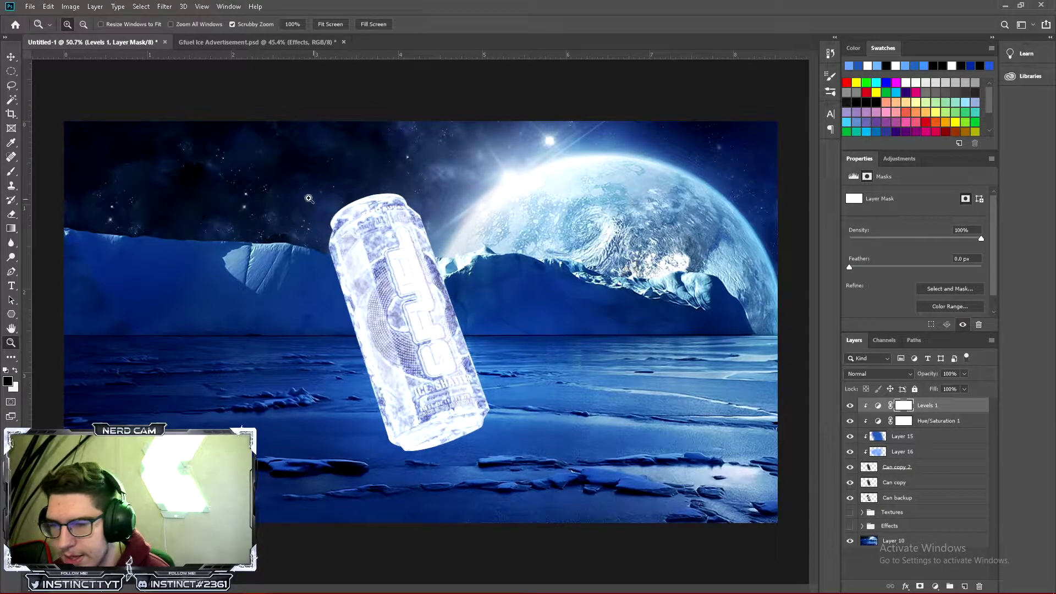
With a 200 px brush, paint a diagonal strip out of the Levels 1 mask
{"action": "left_click", "coordinate": [11, 172]}
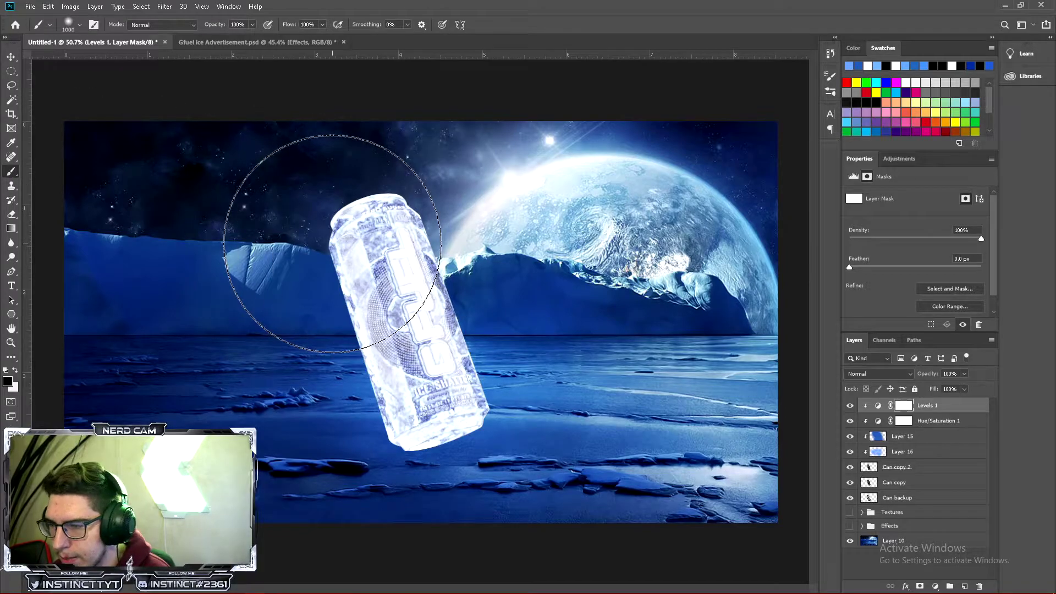
{"action": "key", "text": "bracketleft"}
{"action": "key", "text": "bracketleft"}
{"action": "key", "text": "bracketleft"}
{"action": "key", "text": "bracketleft"}
{"action": "key", "text": "bracketleft"}
{"action": "key", "text": "bracketleft"}
{"action": "key", "text": "bracketleft"}
{"action": "key", "text": "bracketleft"}
{"action": "key", "text": "bracketleft"}
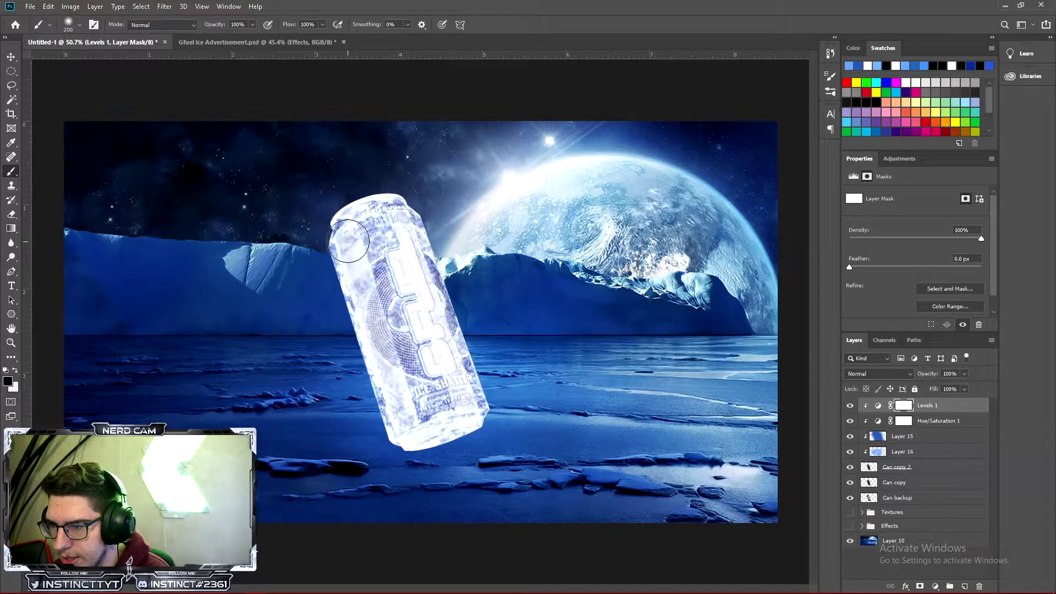
{"action": "left_click_drag", "start_coordinate": [364, 290], "coordinate": [404, 419]}
Paint the same diagonal strip onto the Hue/Saturation 1 mask
{"action": "left_click", "coordinate": [905, 421]}
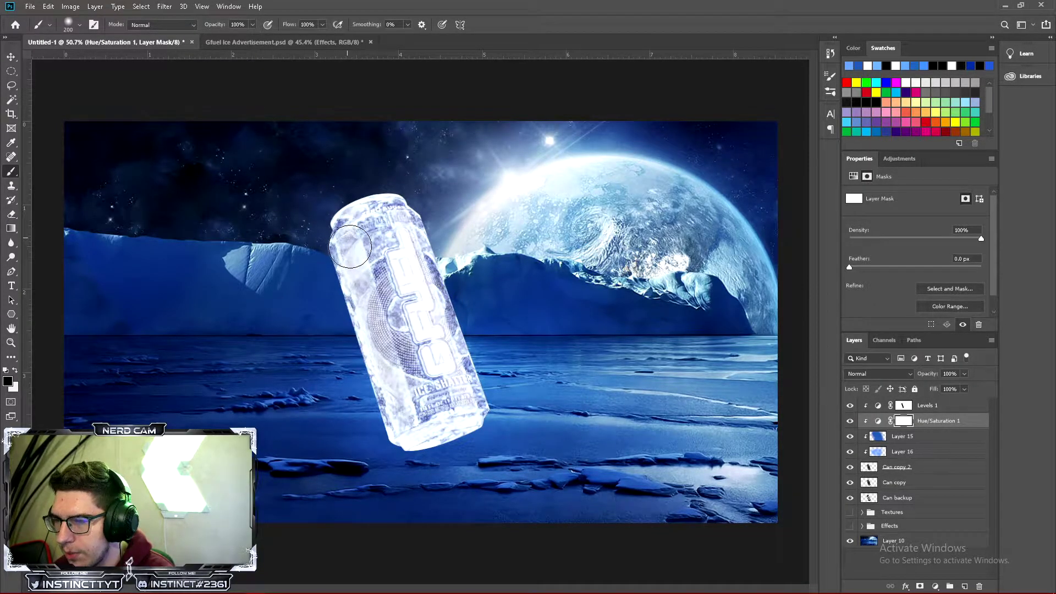
{"action": "left_click_drag", "start_coordinate": [367, 301], "coordinate": [414, 429]}
{"action": "left_click", "coordinate": [848, 423]}
{"action": "left_click", "coordinate": [849, 423]}
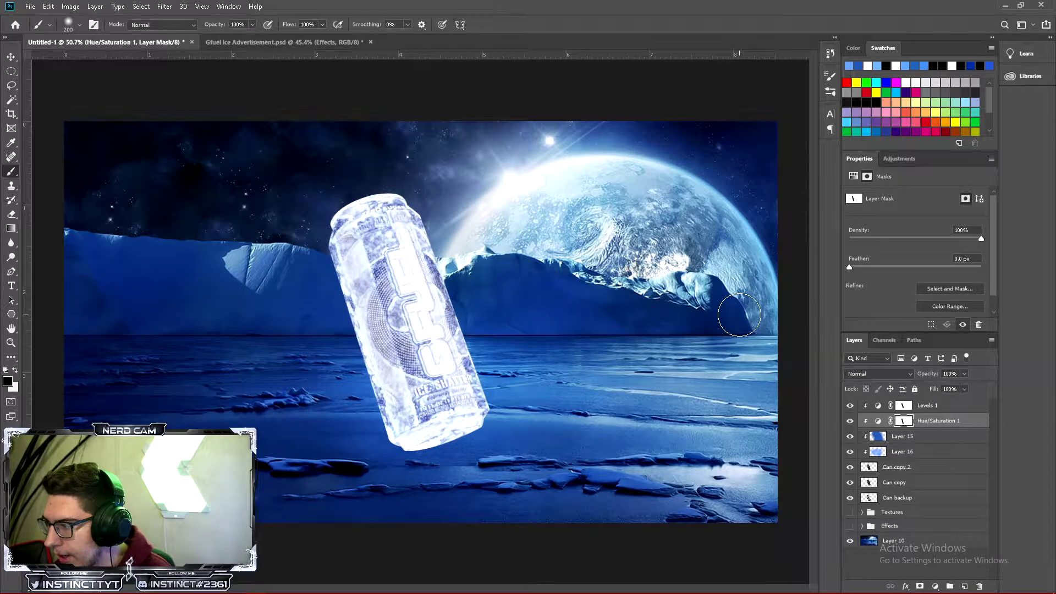
{"action": "left_click", "coordinate": [933, 436]}
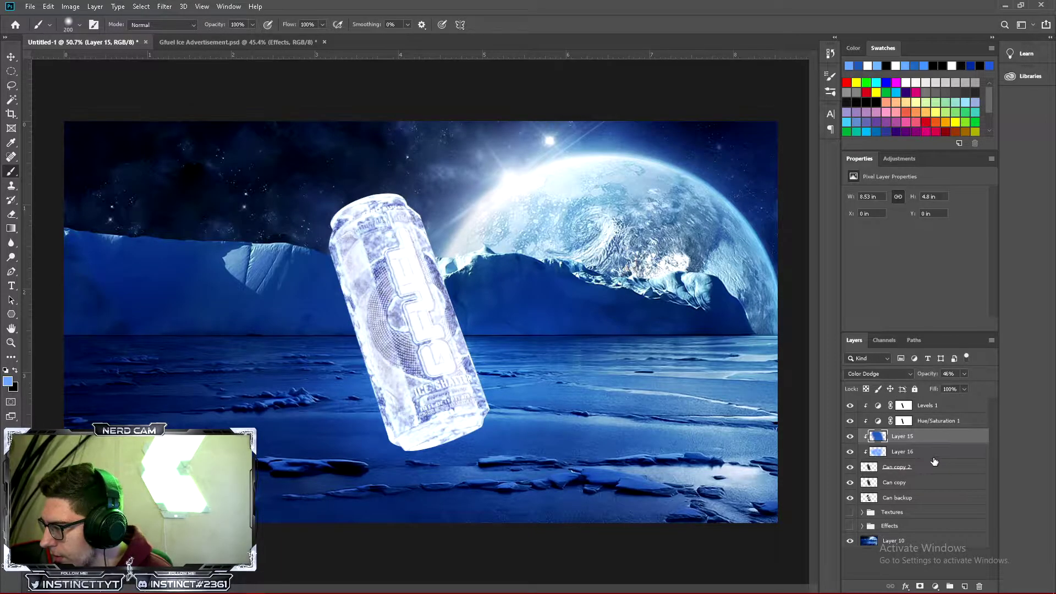
{"action": "left_click", "coordinate": [931, 498]}
{"action": "left_click", "coordinate": [850, 498]}
{"action": "left_click", "coordinate": [850, 498]}
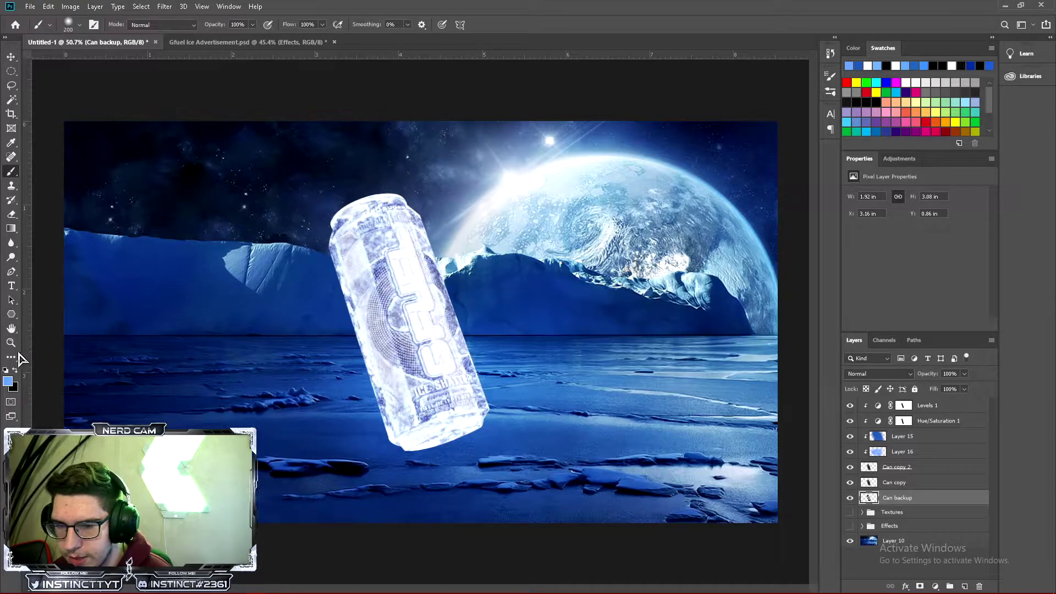
{"action": "key", "text": "z"}
{"action": "mouse_move", "coordinate": [418, 330]}
{"action": "left_mouse_down"}
{"action": "mouse_move", "coordinate": [380, 336]}
{"action": "mouse_move", "coordinate": [429, 348]}
{"action": "left_mouse_up"}
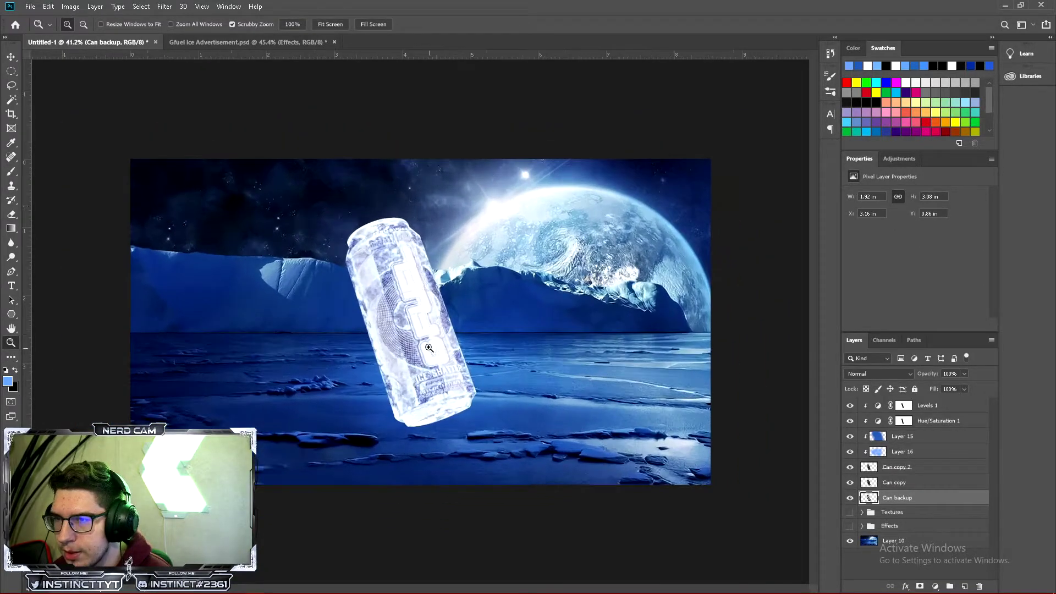
{"action": "left_click", "coordinate": [276, 44]}
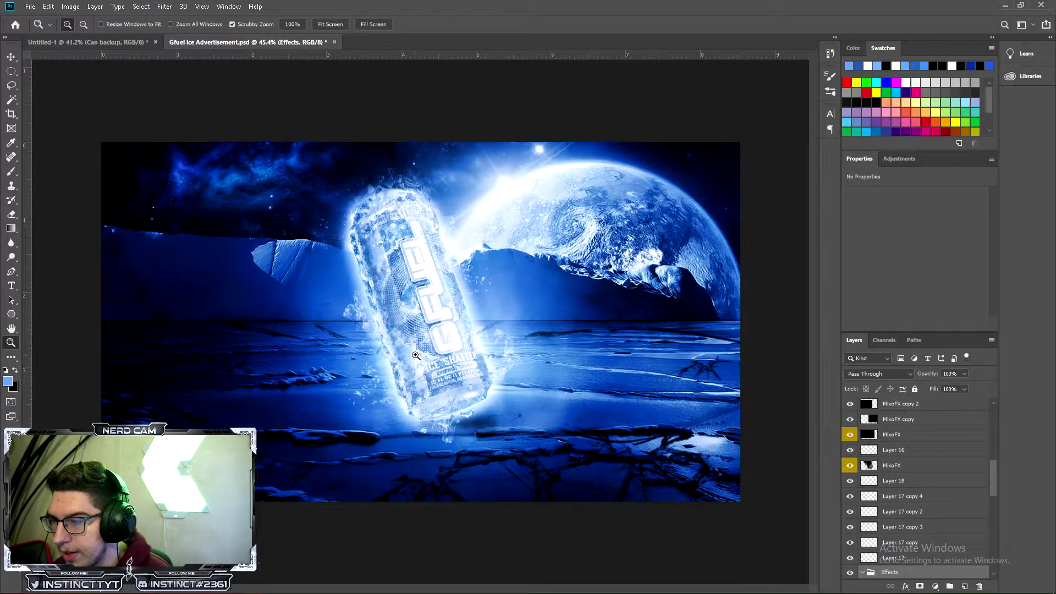
{"action": "left_click_drag", "start_coordinate": [415, 355], "coordinate": [490, 328]}
{"action": "left_click_drag", "start_coordinate": [595, 441], "coordinate": [421, 364]}
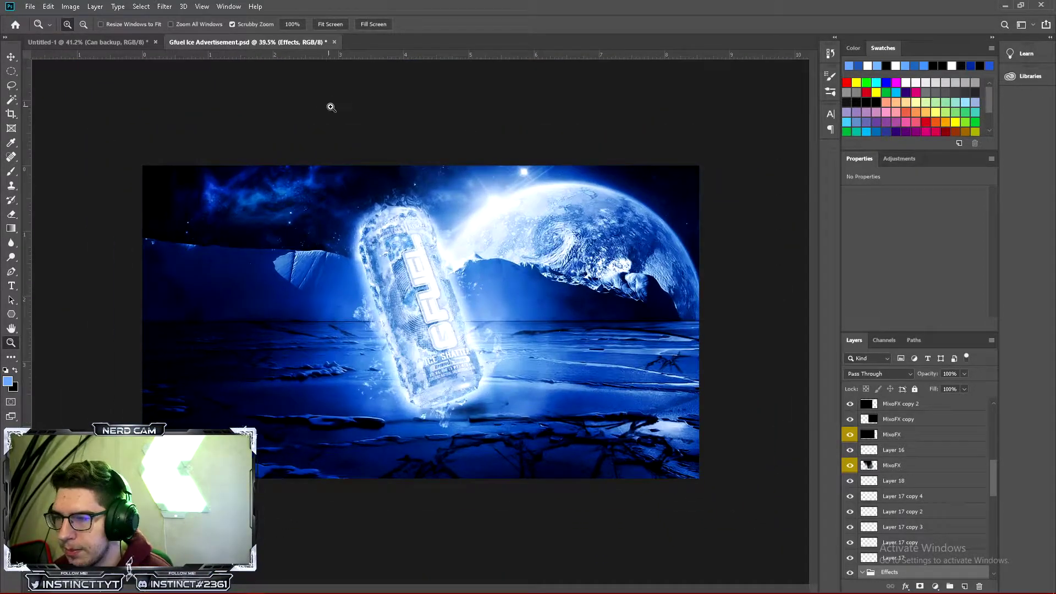
{"action": "left_click_drag", "start_coordinate": [387, 270], "coordinate": [386, 252]}
{"action": "left_click_drag", "start_coordinate": [403, 321], "coordinate": [431, 310]}
{"action": "left_click_drag", "start_coordinate": [424, 376], "coordinate": [393, 392]}
{"action": "left_click_drag", "start_coordinate": [416, 321], "coordinate": [422, 319]}
{"action": "left_click", "coordinate": [128, 46]}
{"action": "mouse_move", "coordinate": [394, 360]}
{"action": "left_mouse_down"}
{"action": "mouse_move", "coordinate": [372, 370]}
{"action": "mouse_move", "coordinate": [424, 361]}
{"action": "mouse_move", "coordinate": [413, 352]}
{"action": "left_mouse_up"}
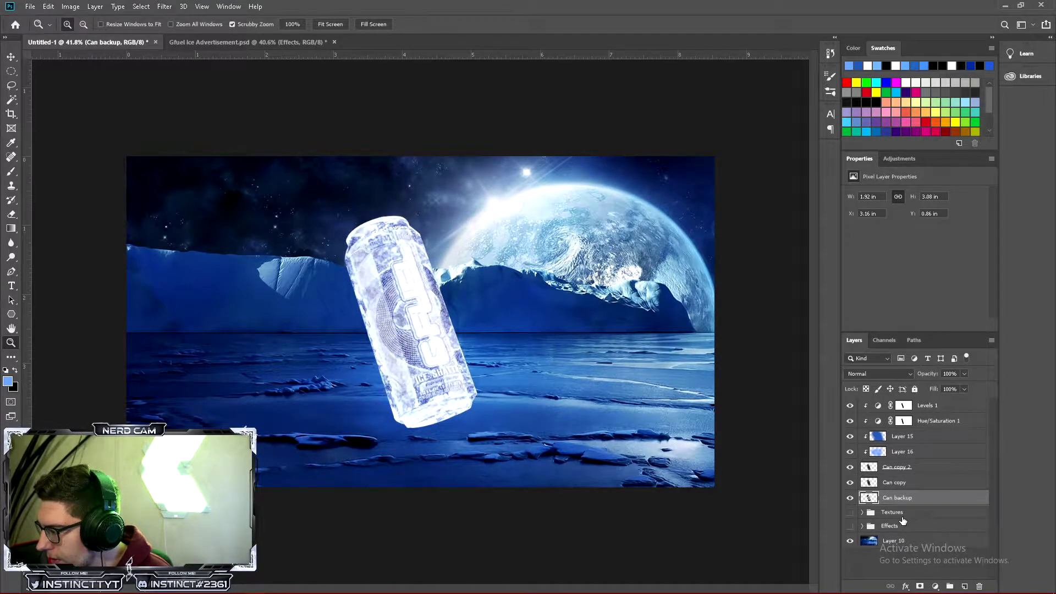
{"action": "left_click", "coordinate": [926, 487]}
{"action": "left_click_drag", "start_coordinate": [916, 503], "coordinate": [944, 549]}
Duplicate the Can backup layer, keeping a spare copy at the bottom
{"action": "left_click", "coordinate": [930, 488]}
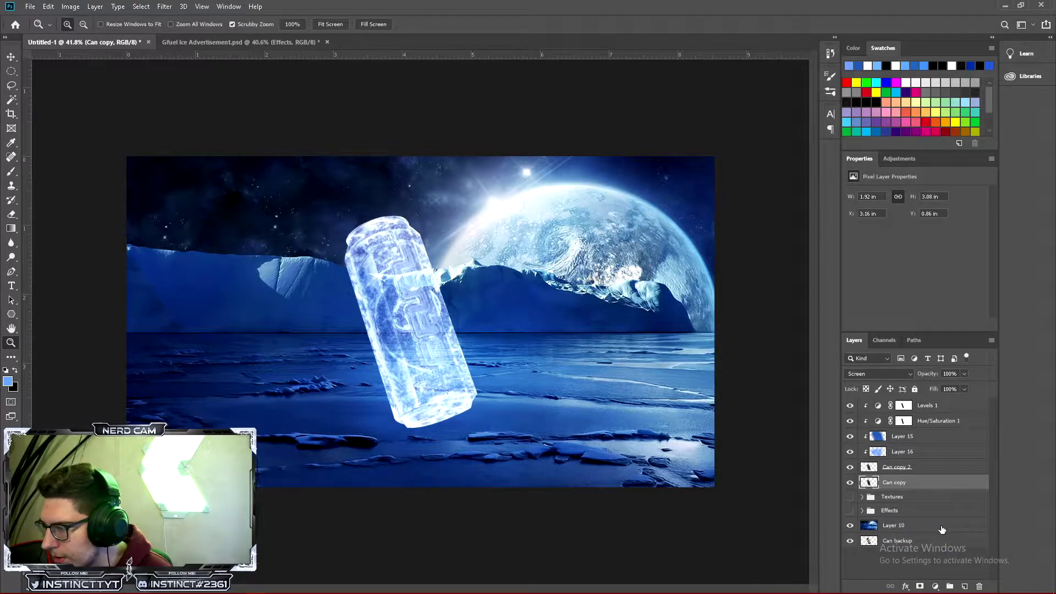
{"action": "left_click_drag", "start_coordinate": [926, 540], "coordinate": [935, 564]}
{"action": "key", "text": "ctrl+j"}
{"action": "left_click", "coordinate": [918, 498]}
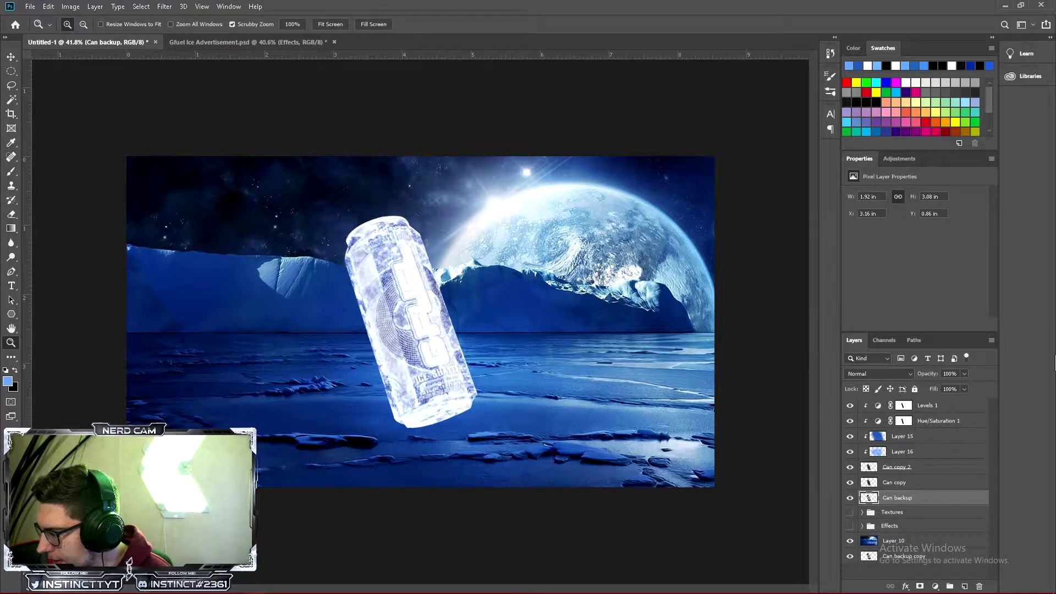
Duplicate the seven layers from Levels 1 to Can backup and group them into Group 2
{"action": "left_click", "coordinate": [950, 411], "text": "shift"}
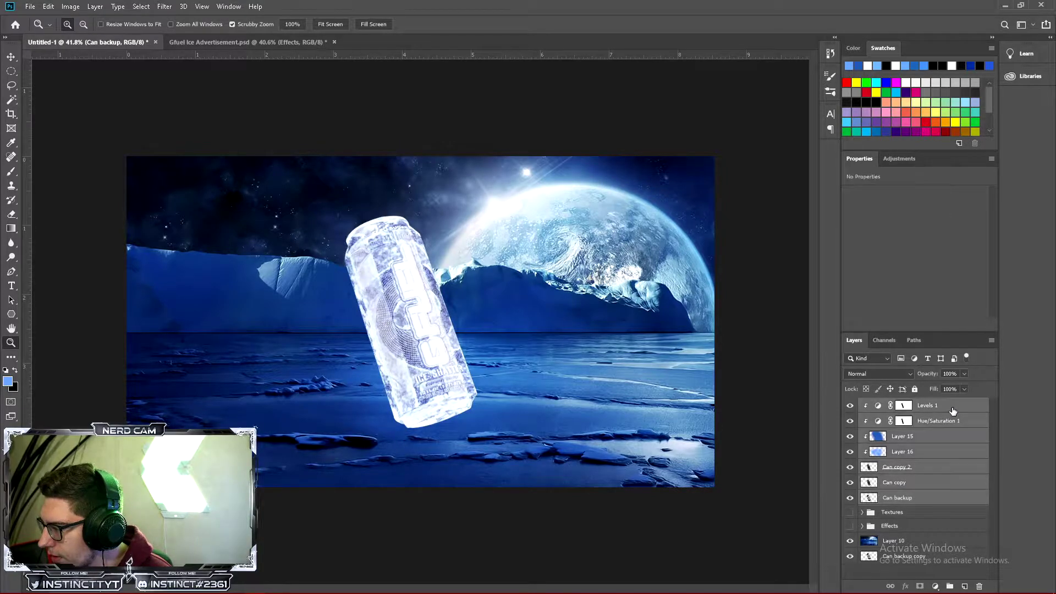
{"action": "key", "text": "ctrl+j"}
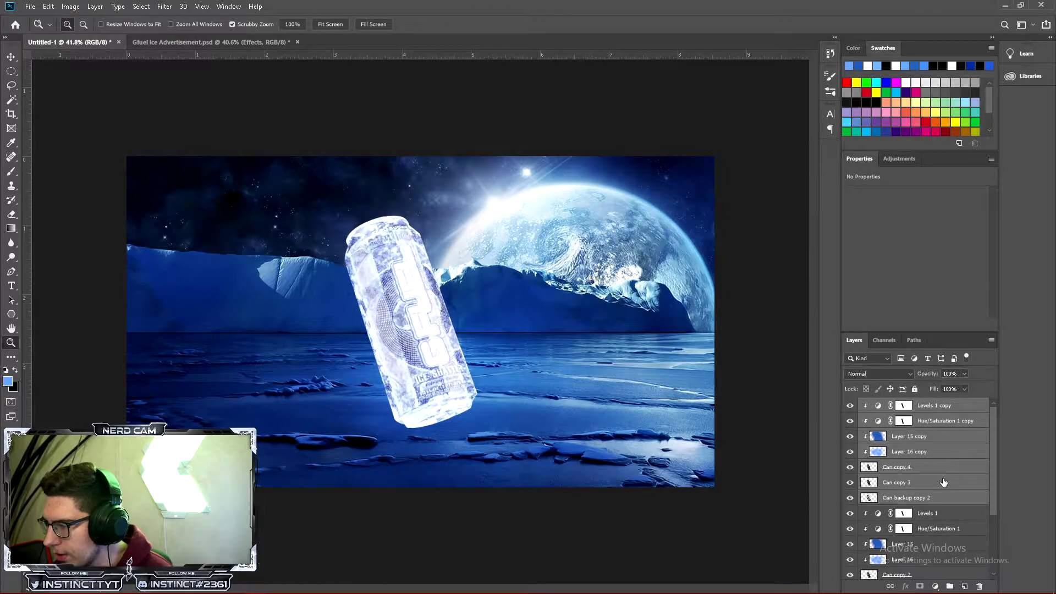
{"action": "right_click", "coordinate": [943, 481]}
{"action": "left_click", "coordinate": [930, 499]}
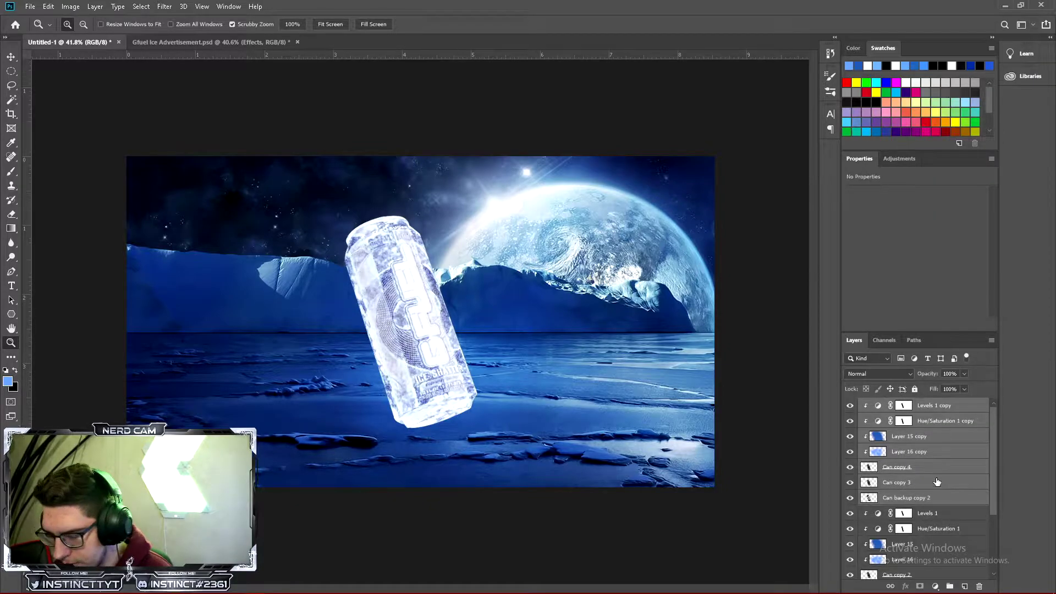
{"action": "key", "text": "ctrl+g"}
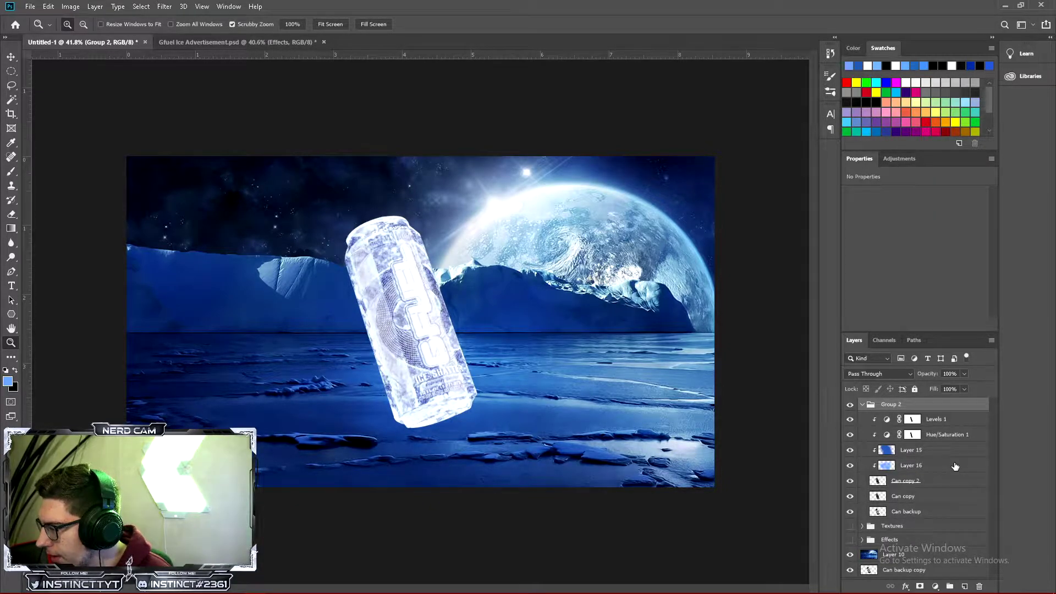
Move the Layer 13 ice texture out of the Textures group and clip it onto the can
{"action": "left_click", "coordinate": [850, 526]}
{"action": "left_click", "coordinate": [862, 528]}
{"action": "scroll", "coordinate": [964, 495], "scroll_direction": "down", "scroll_amount": 3}
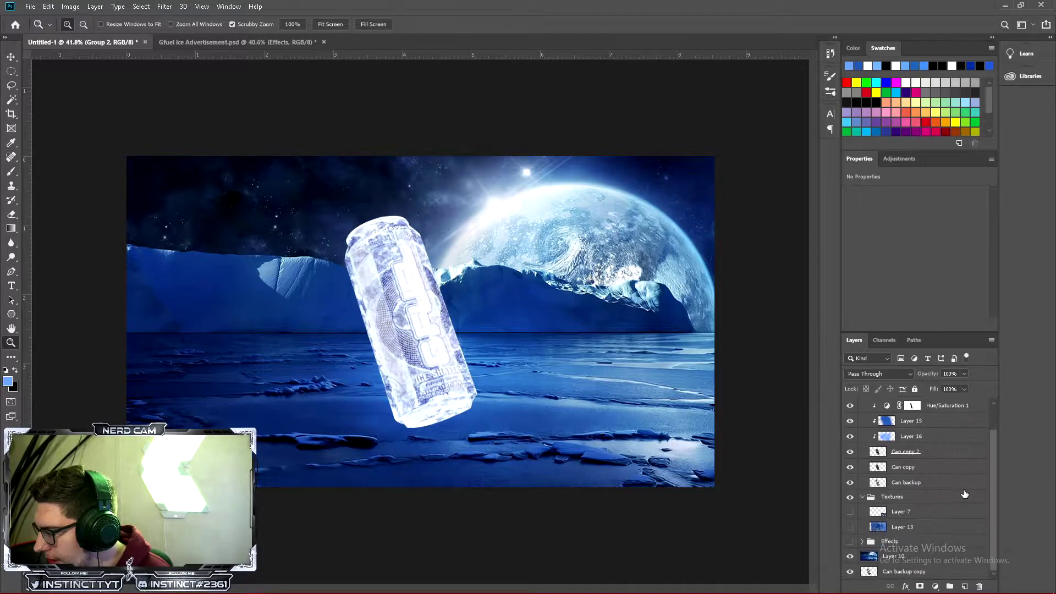
{"action": "left_click", "coordinate": [851, 528]}
{"action": "left_click", "coordinate": [851, 514]}
{"action": "left_click", "coordinate": [851, 516]}
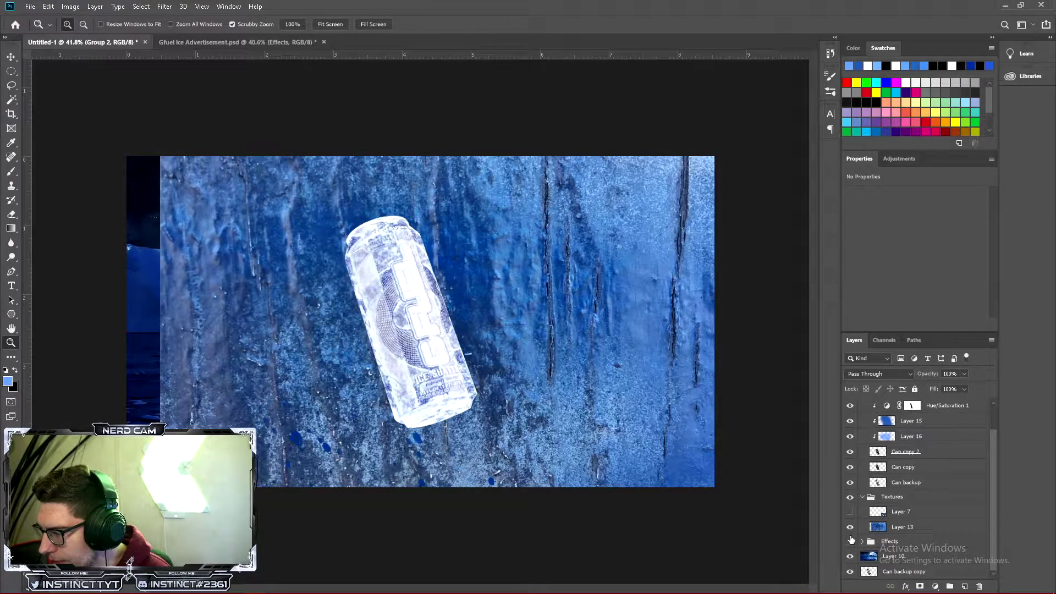
{"action": "left_click", "coordinate": [849, 527]}
{"action": "left_click", "coordinate": [924, 527]}
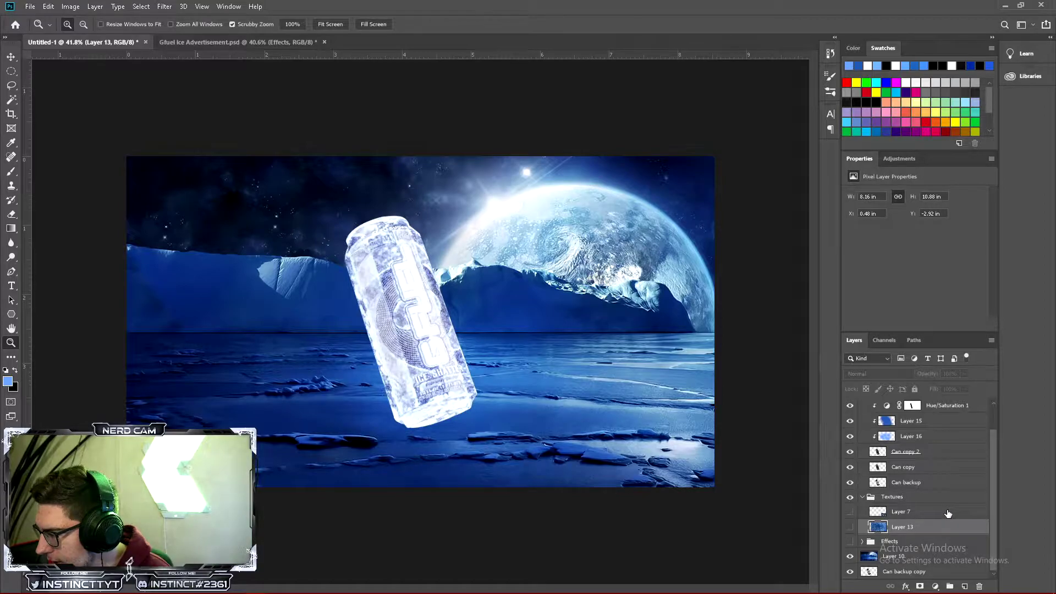
{"action": "left_click_drag", "start_coordinate": [930, 527], "coordinate": [928, 450]}
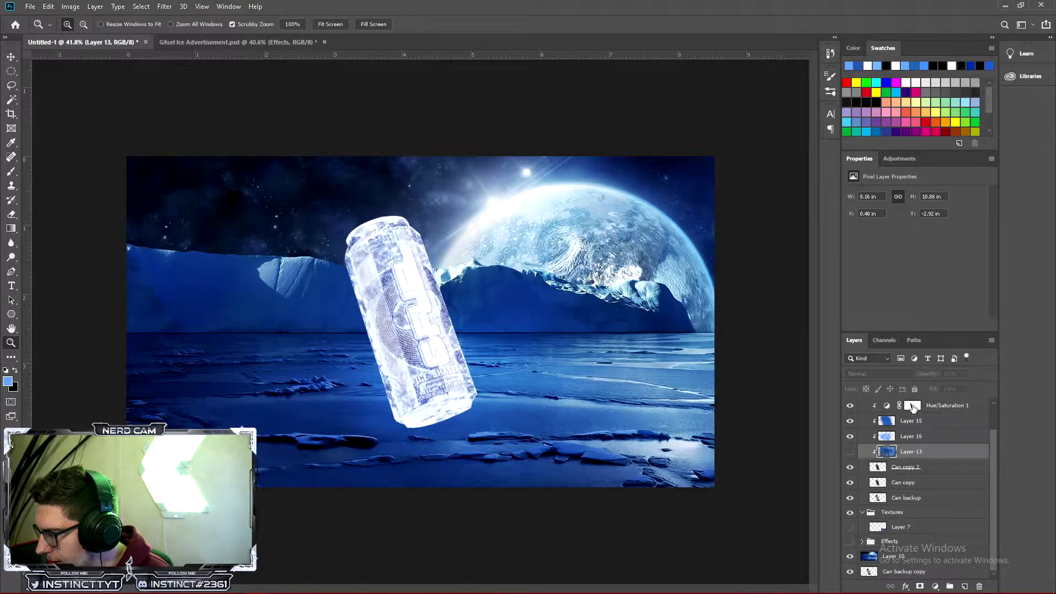
{"action": "left_click", "coordinate": [850, 452]}
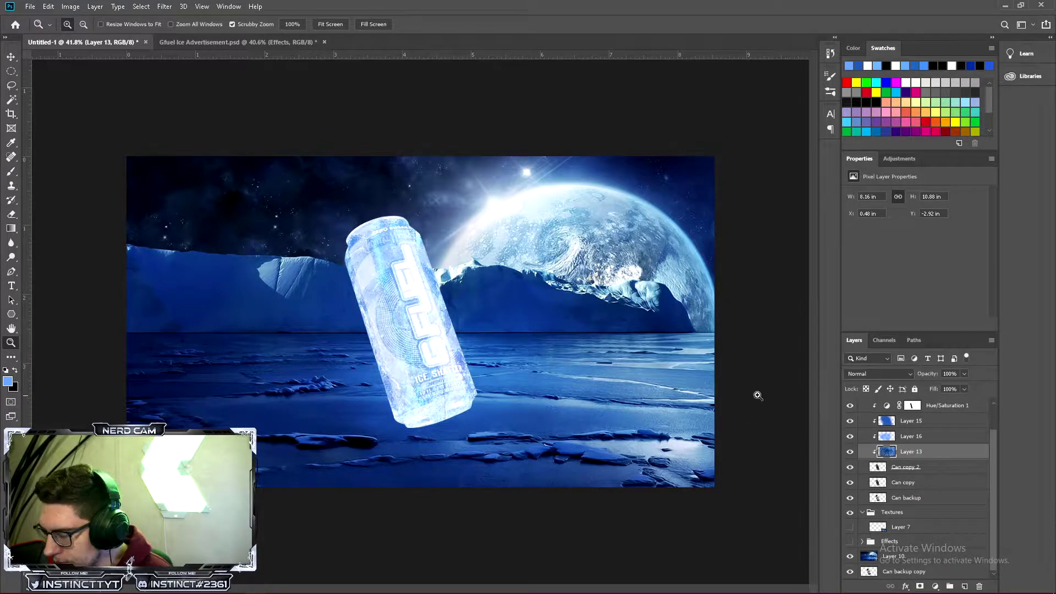
Scale the Layer 13 texture to about 48%, rotate it to the can's tilt and place it over the can
{"action": "key", "text": "ctrl+t"}
{"action": "left_click_drag", "start_coordinate": [580, 458], "coordinate": [526, 302]}
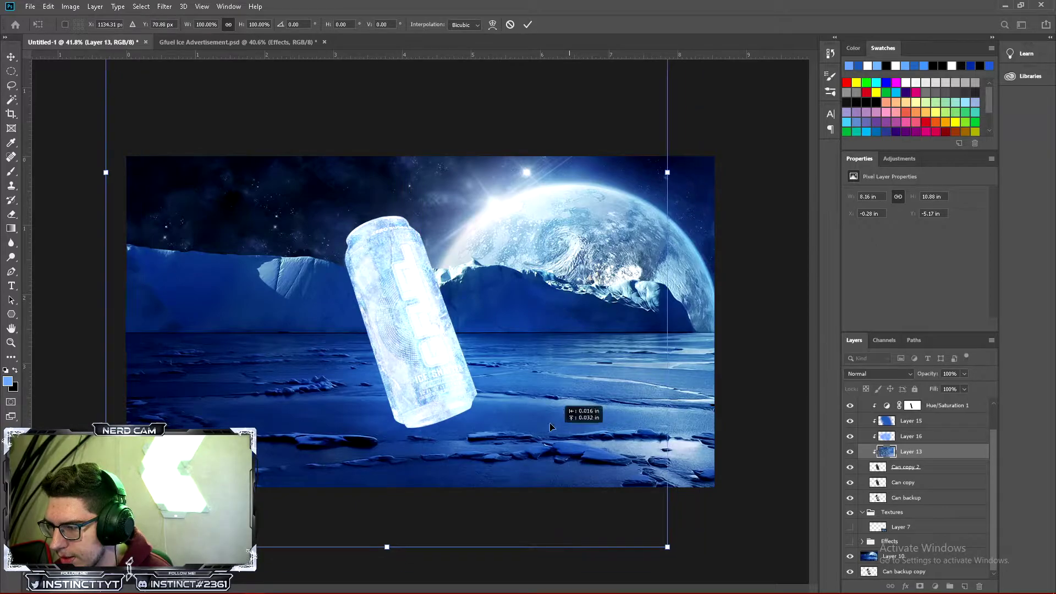
{"action": "left_click_drag", "start_coordinate": [559, 440], "coordinate": [515, 378]}
{"action": "left_click_drag", "start_coordinate": [628, 488], "coordinate": [472, 405]}
{"action": "left_click_drag", "start_coordinate": [632, 488], "coordinate": [561, 437]}
{"action": "left_click_drag", "start_coordinate": [434, 395], "coordinate": [482, 465]}
{"action": "left_click_drag", "start_coordinate": [607, 507], "coordinate": [566, 454]}
{"action": "left_click_drag", "start_coordinate": [500, 406], "coordinate": [529, 458]}
{"action": "left_click_drag", "start_coordinate": [600, 507], "coordinate": [561, 462]}
{"action": "left_click_drag", "start_coordinate": [479, 341], "coordinate": [498, 425]}
{"action": "left_click_drag", "start_coordinate": [575, 98], "coordinate": [514, 154]}
{"action": "left_click_drag", "start_coordinate": [562, 125], "coordinate": [513, 103]}
{"action": "left_click_drag", "start_coordinate": [445, 339], "coordinate": [469, 330]}
{"action": "key", "text": "Return"}
Hide Layers 15 and 16
{"action": "key", "text": "z"}
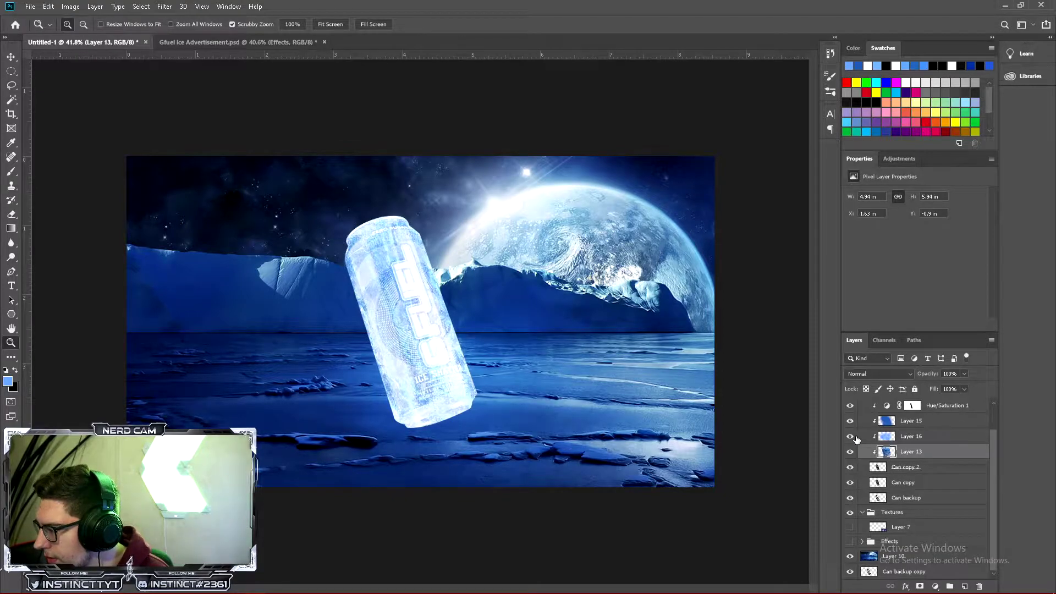
{"action": "left_click_drag", "start_coordinate": [850, 420], "coordinate": [850, 436]}
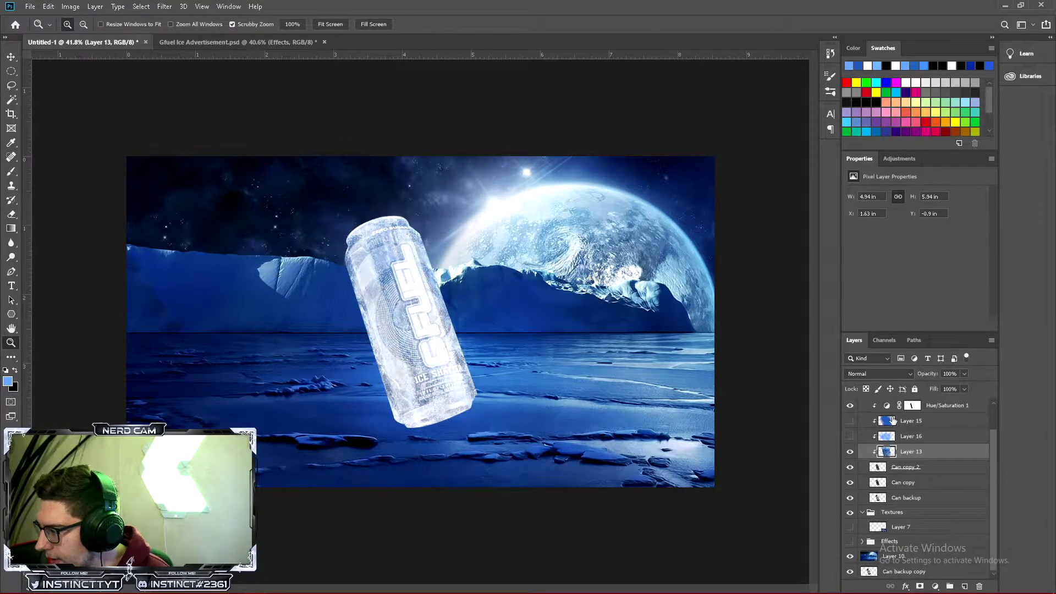
{"action": "left_click", "coordinate": [874, 374]}
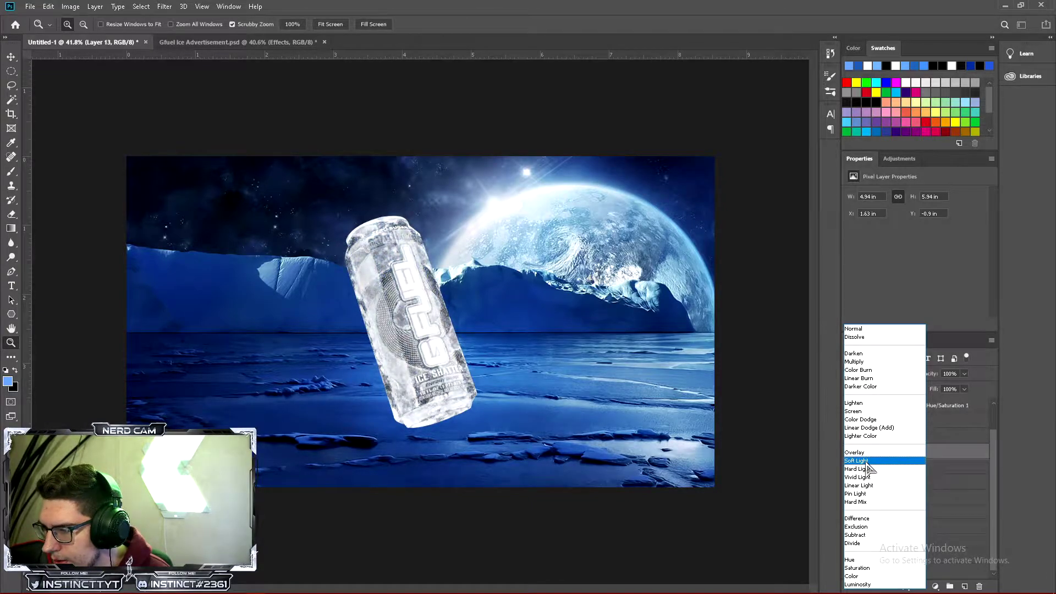
Blend Layer 13 in Overlay mode and inspect the frosty texture up close
{"action": "left_click", "coordinate": [855, 452]}
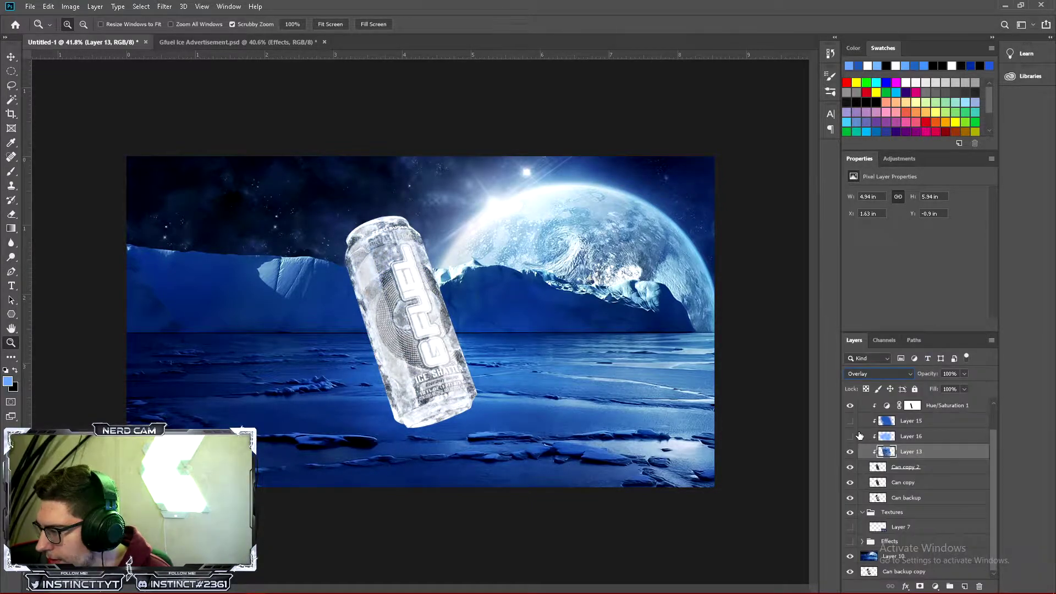
{"action": "left_click", "coordinate": [851, 453]}
{"action": "left_click", "coordinate": [850, 453]}
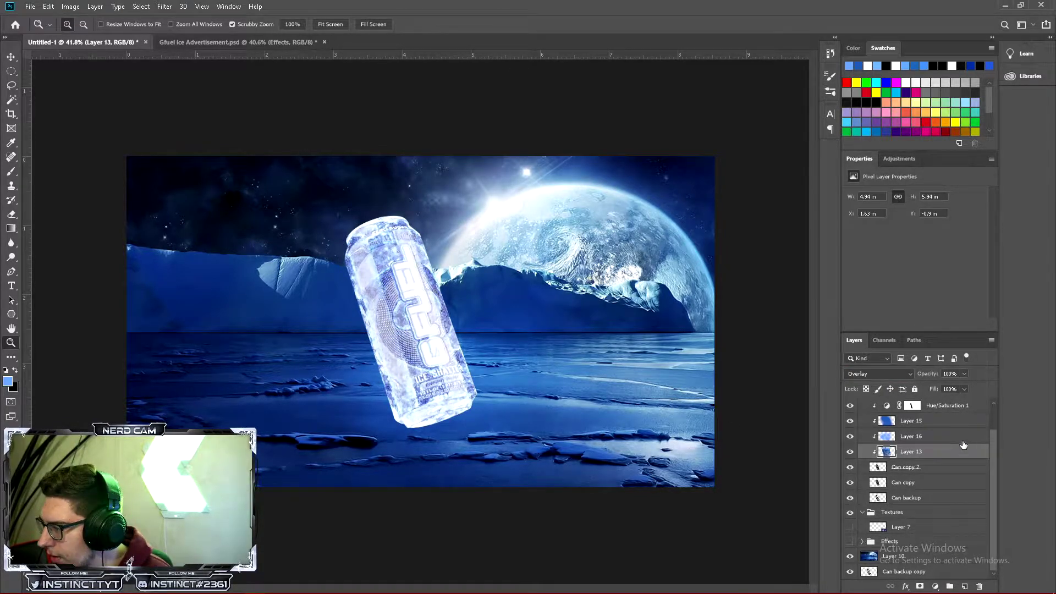
{"action": "left_click_drag", "start_coordinate": [422, 352], "coordinate": [450, 351]}
{"action": "left_click_drag", "start_coordinate": [373, 264], "coordinate": [400, 263]}
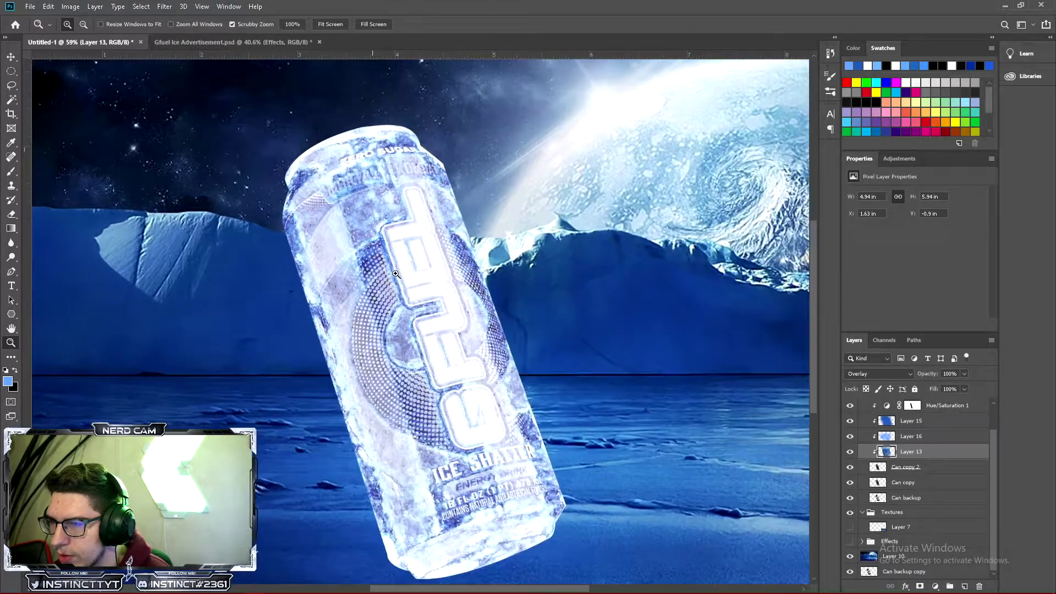
{"action": "left_click_drag", "start_coordinate": [564, 405], "coordinate": [534, 410]}
{"action": "scroll", "coordinate": [534, 410], "scroll_direction": "down", "scroll_amount": 2}
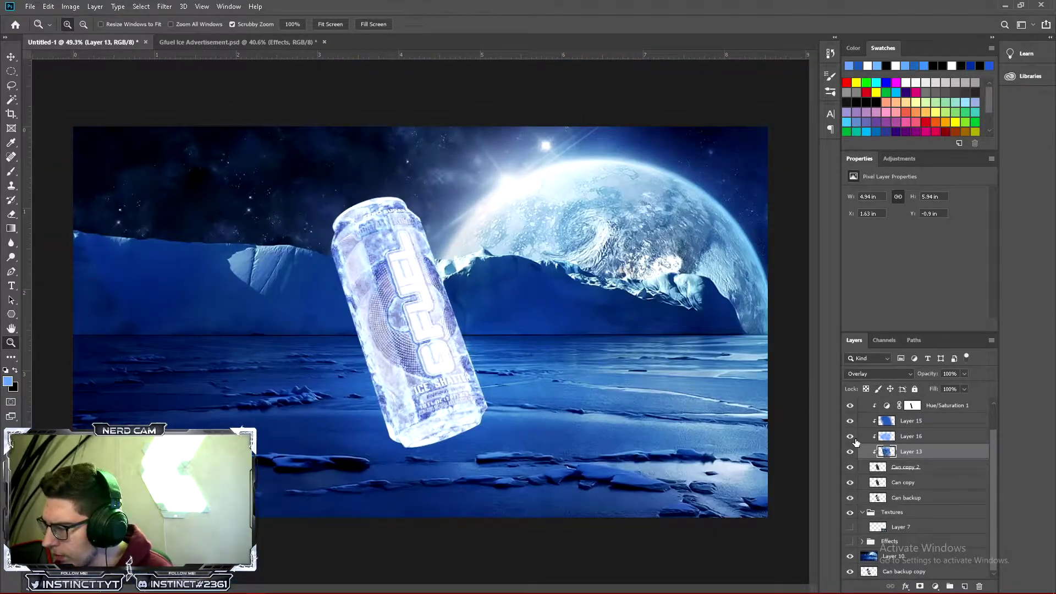
Duplicate Layer 13, clip the copy onto the can, then remove the copy
{"action": "key", "text": "ctrl+j"}
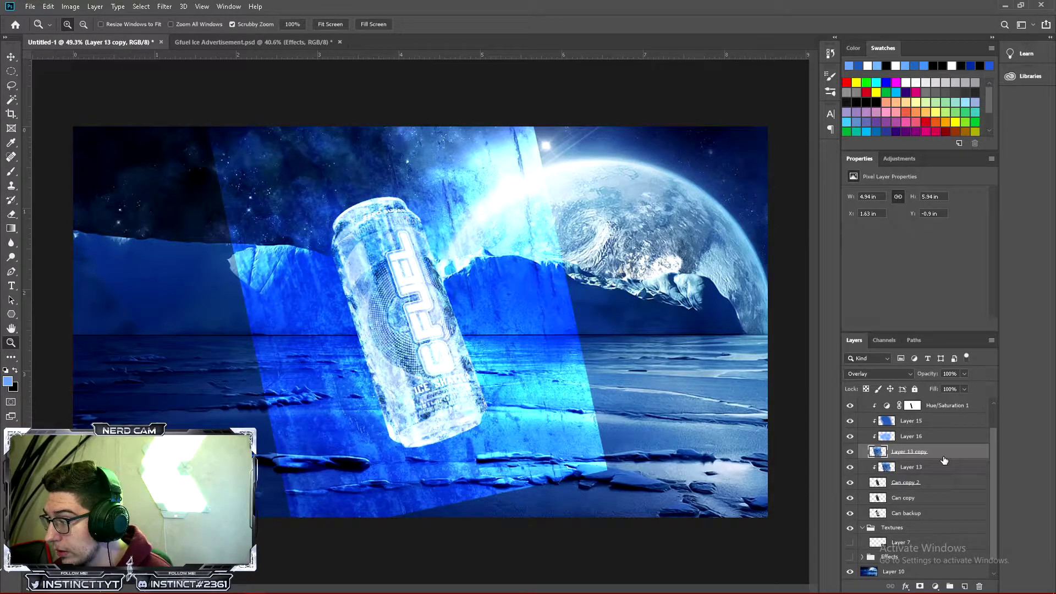
{"action": "right_click", "coordinate": [941, 468]}
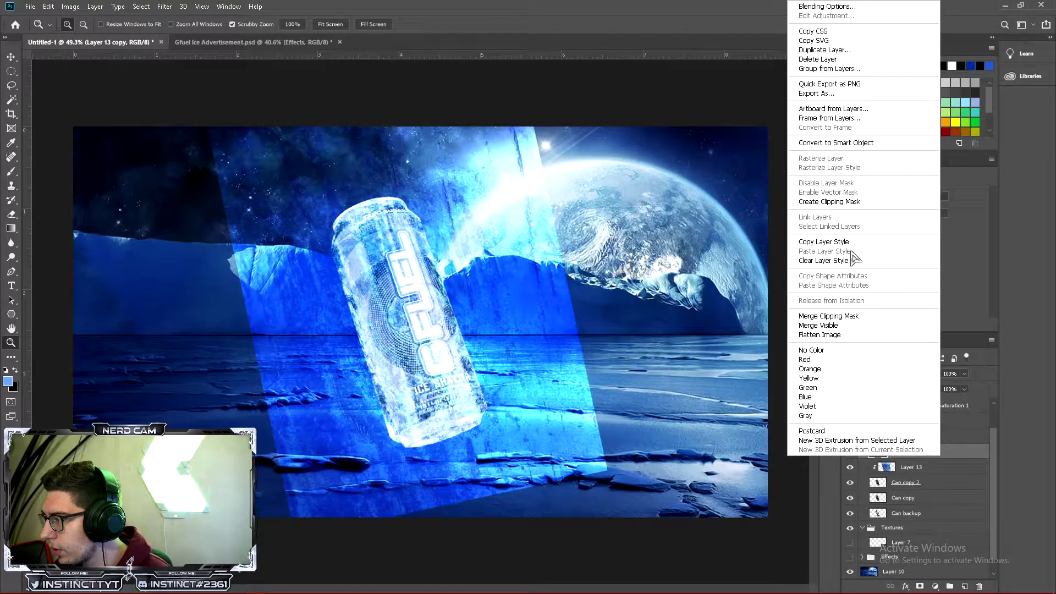
{"action": "left_click", "coordinate": [848, 202]}
{"action": "left_click", "coordinate": [461, 328], "text": "alt"}
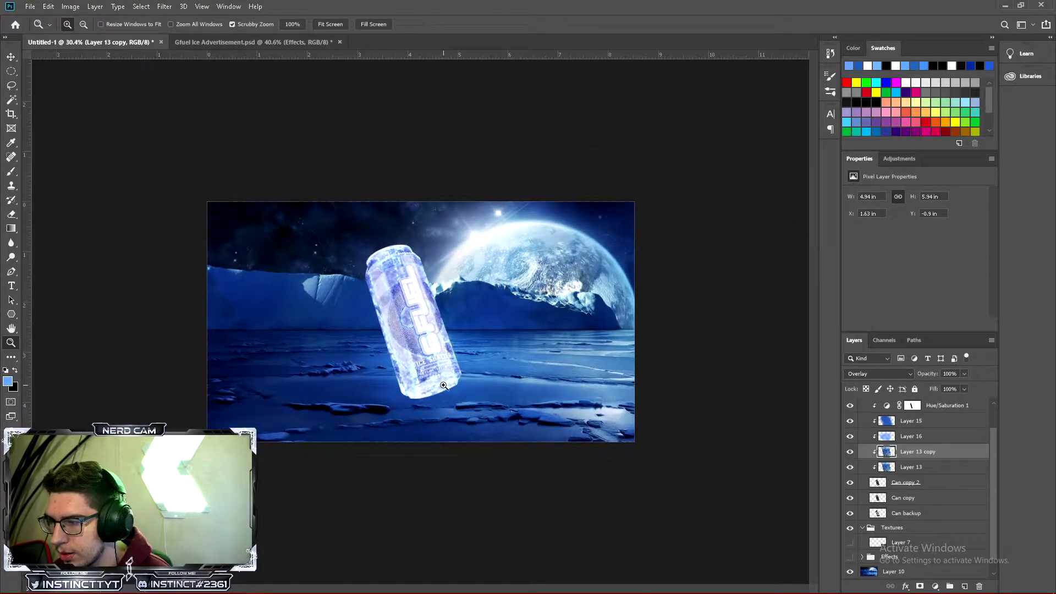
{"action": "left_click", "coordinate": [460, 329]}
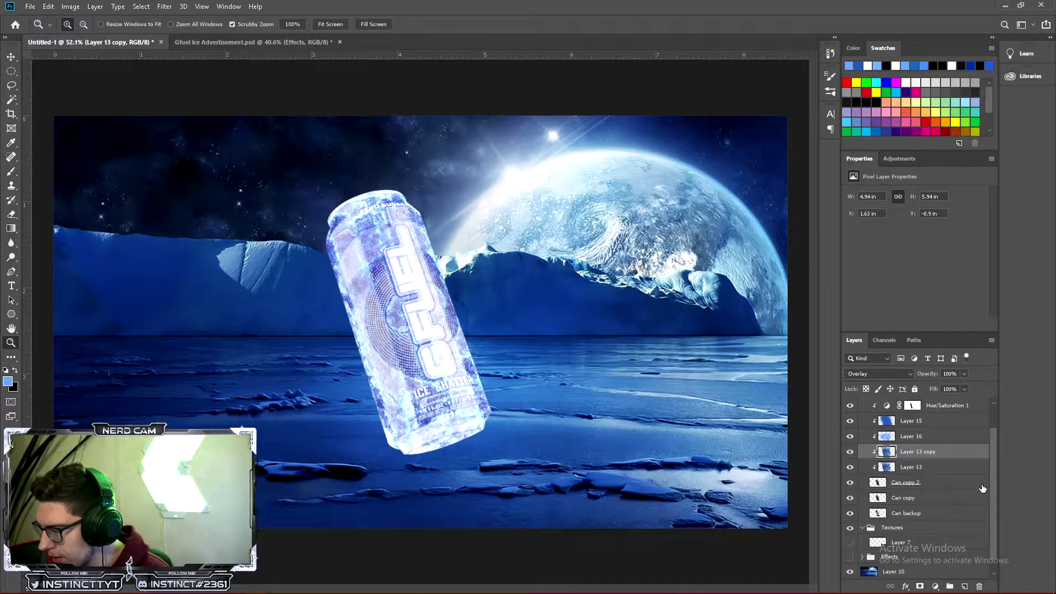
{"action": "key", "text": "ctrl+e"}
{"action": "left_click", "coordinate": [908, 556]}
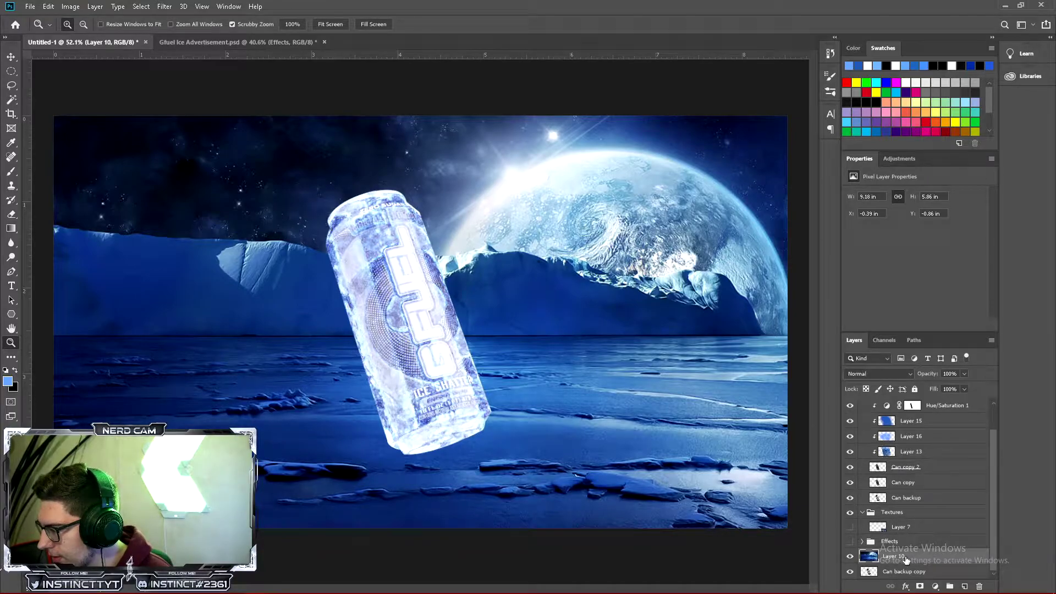
{"action": "left_click_drag", "start_coordinate": [906, 554], "coordinate": [924, 478]}
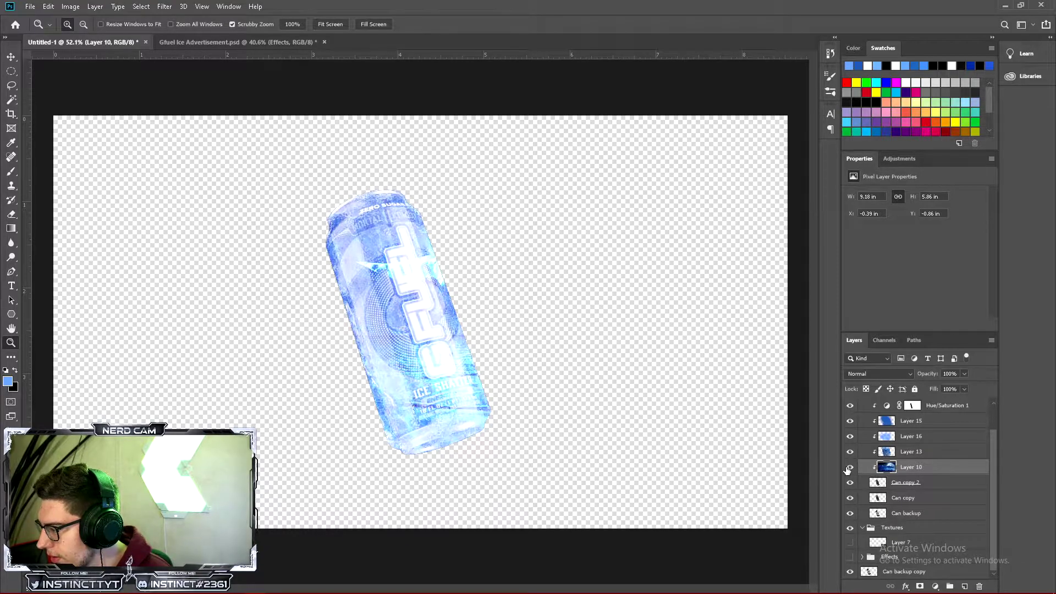
{"action": "left_click", "coordinate": [850, 557]}
{"action": "left_click", "coordinate": [849, 557]}
{"action": "left_click", "coordinate": [850, 542]}
{"action": "left_click", "coordinate": [849, 542]}
{"action": "key", "text": "ctrl+z"}
{"action": "key", "text": "ctrl+z"}
{"action": "key", "text": "ctrl+z"}
{"action": "key", "text": "ctrl+z"}
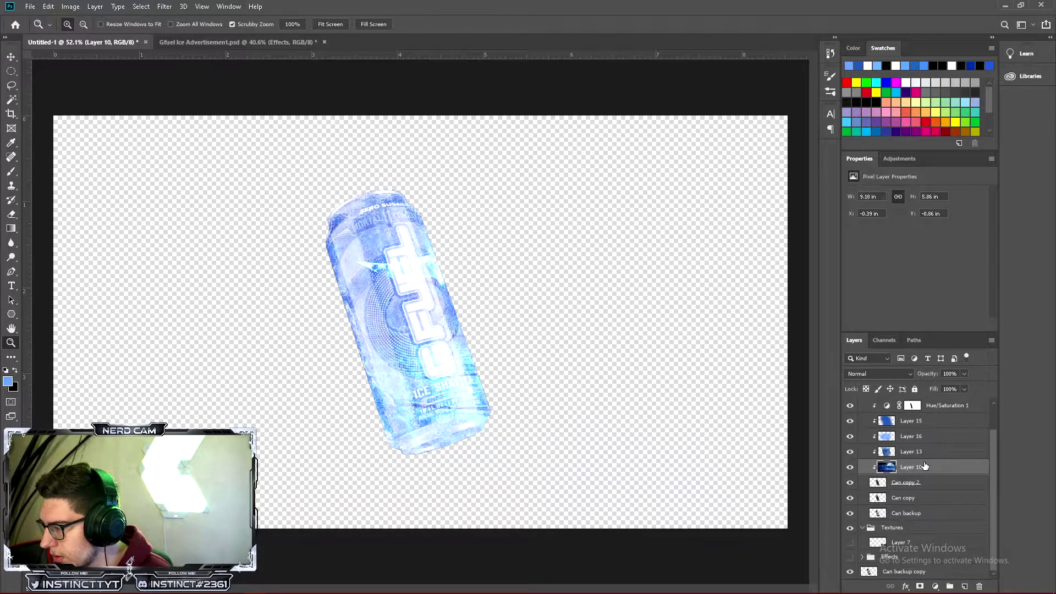
{"action": "left_click_drag", "start_coordinate": [925, 466], "coordinate": [902, 550]}
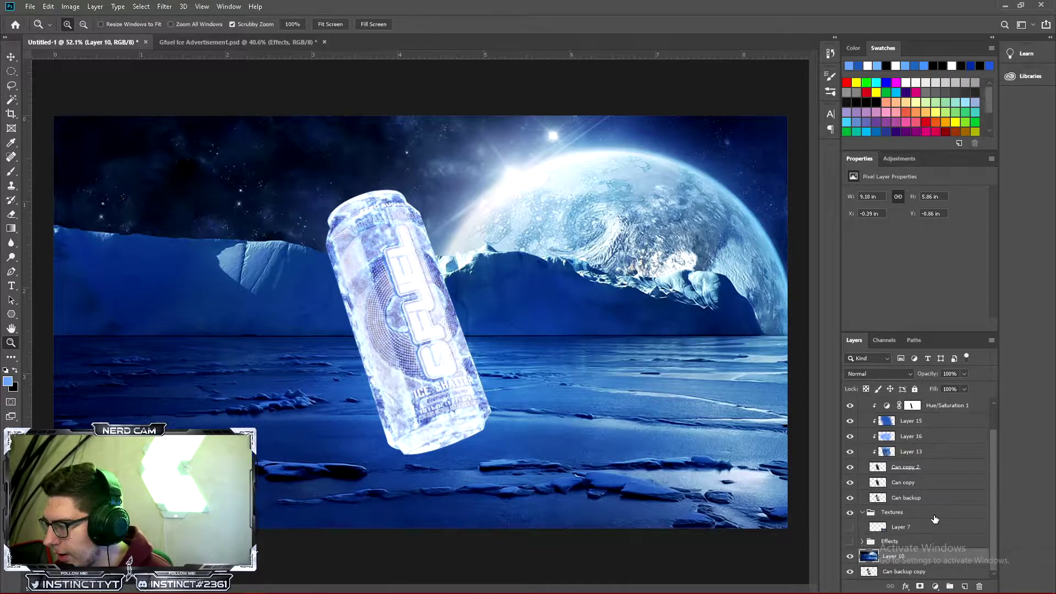
Show the Layer 7 ice texture and clip it above Can copy 2
{"action": "left_click", "coordinate": [849, 526]}
{"action": "left_click", "coordinate": [916, 528]}
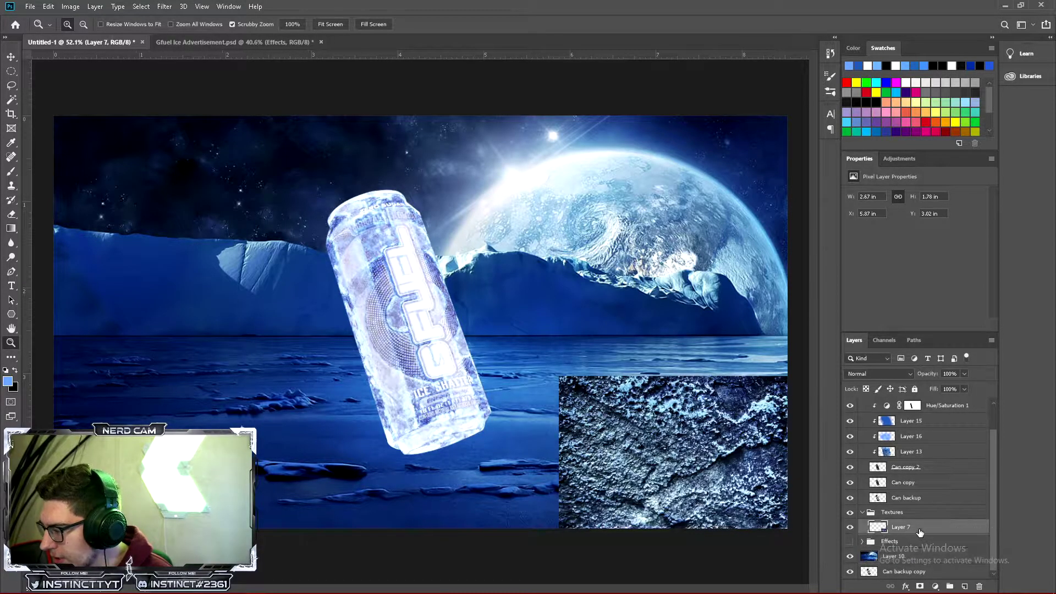
{"action": "left_click", "coordinate": [850, 557]}
{"action": "left_click", "coordinate": [850, 556]}
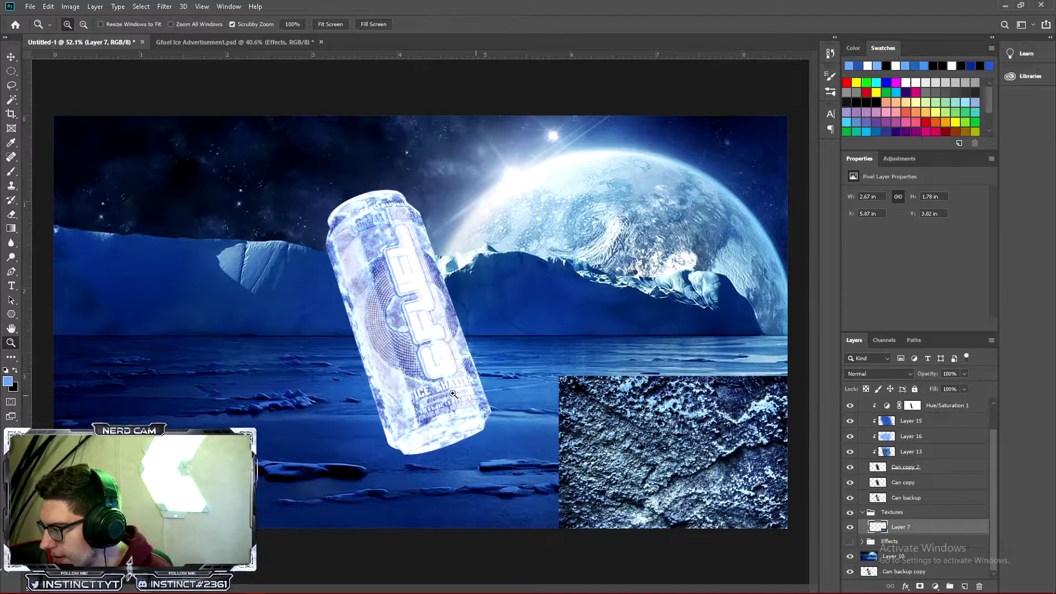
{"action": "left_click_drag", "start_coordinate": [935, 524], "coordinate": [929, 466]}
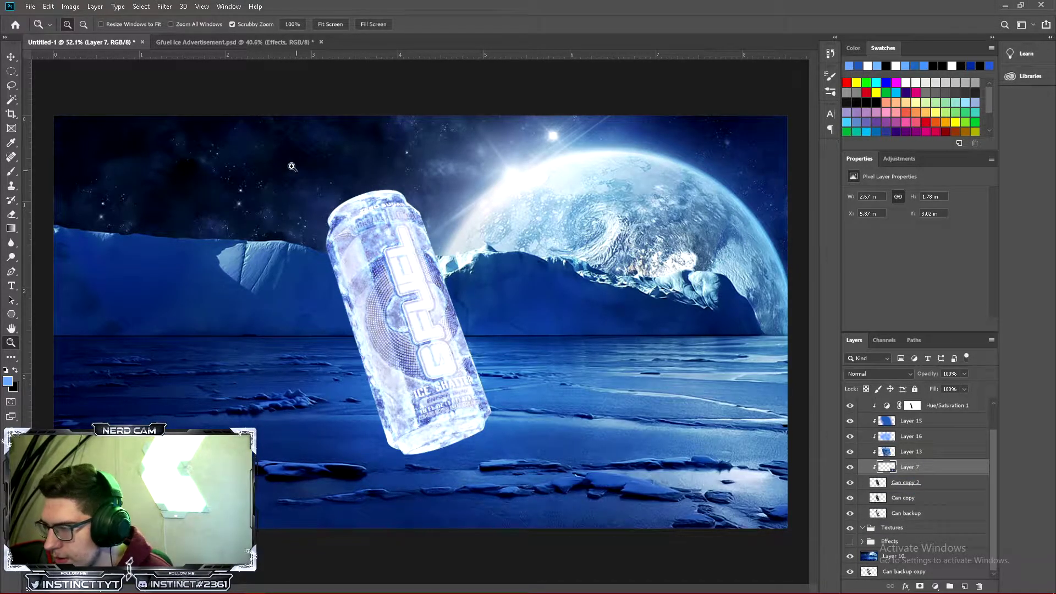
Enlarge the Layer 7 texture to about 156% and rotate it about 72° over the can
{"action": "left_click", "coordinate": [12, 58]}
{"action": "left_click_drag", "start_coordinate": [606, 451], "coordinate": [424, 370]}
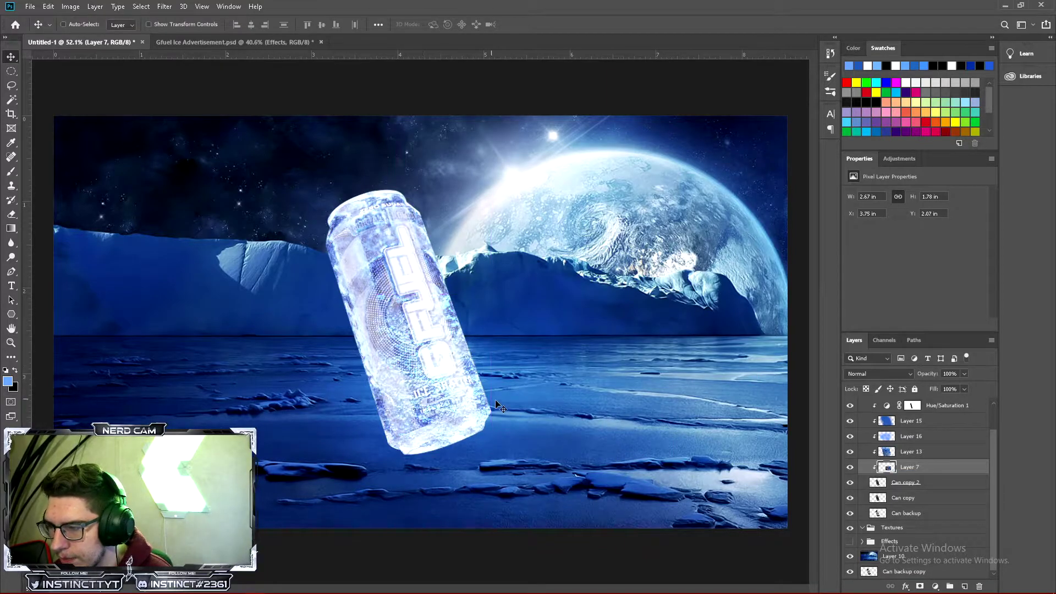
{"action": "left_click_drag", "start_coordinate": [495, 412], "coordinate": [459, 398]}
{"action": "key", "text": "ctrl+t"}
{"action": "left_click_drag", "start_coordinate": [343, 301], "coordinate": [267, 195]}
{"action": "left_click_drag", "start_coordinate": [515, 346], "coordinate": [529, 330]}
{"action": "left_click_drag", "start_coordinate": [587, 232], "coordinate": [615, 510]}
{"action": "left_click_drag", "start_coordinate": [436, 397], "coordinate": [441, 410]}
{"action": "key", "text": "Return"}
Blend Layer 7 in Overlay mode and adjust its opacity
{"action": "left_click", "coordinate": [879, 374]}
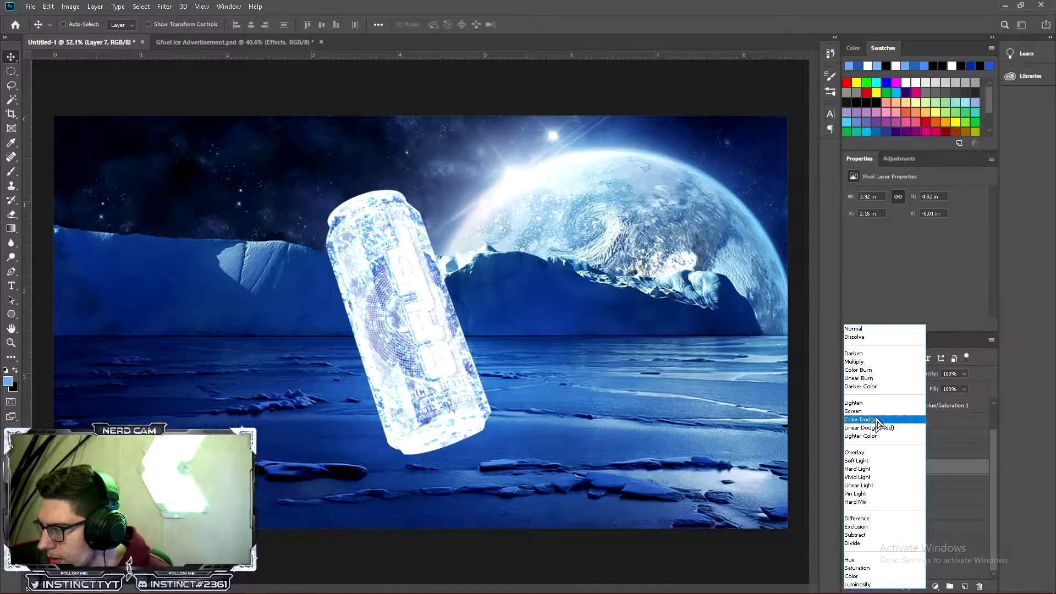
{"action": "left_click", "coordinate": [871, 453]}
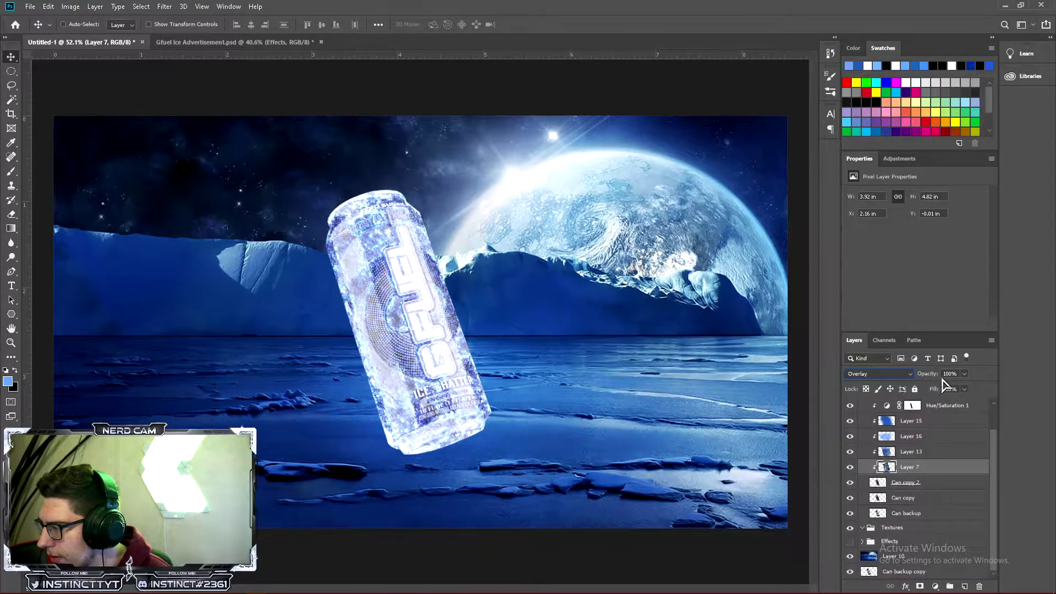
{"action": "left_click_drag", "start_coordinate": [850, 436], "coordinate": [850, 420]}
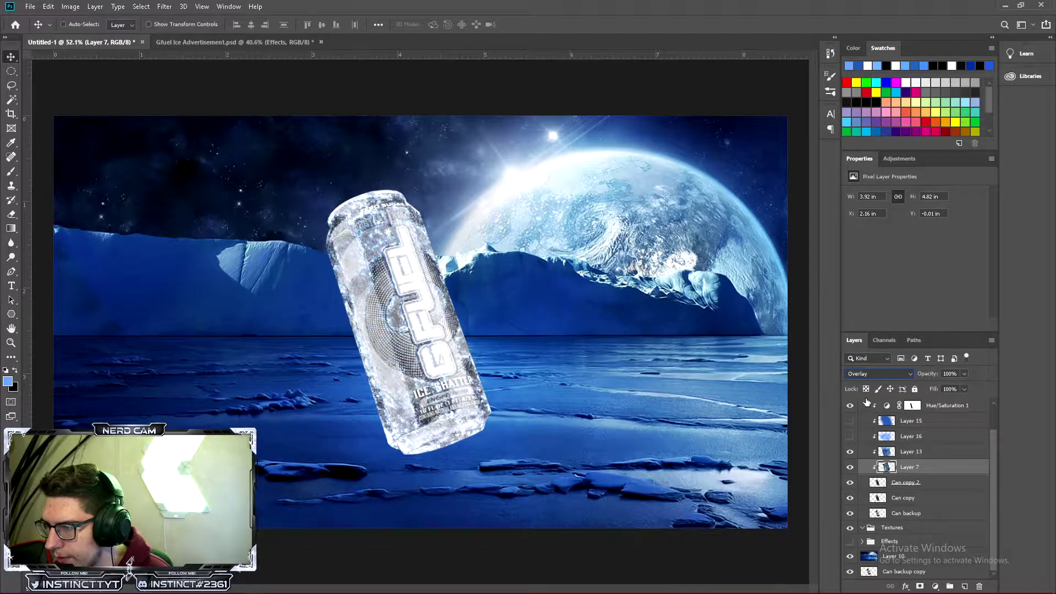
{"action": "left_click", "coordinate": [850, 407]}
{"action": "left_click", "coordinate": [850, 407]}
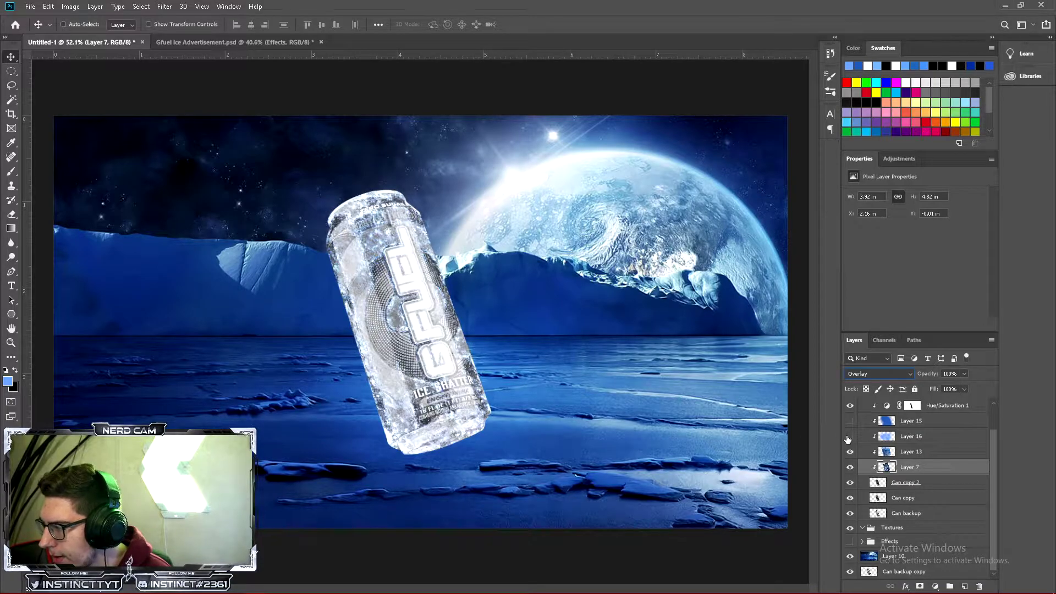
{"action": "left_click_drag", "start_coordinate": [850, 437], "coordinate": [850, 420]}
{"action": "left_click_drag", "start_coordinate": [964, 373], "coordinate": [953, 402]}
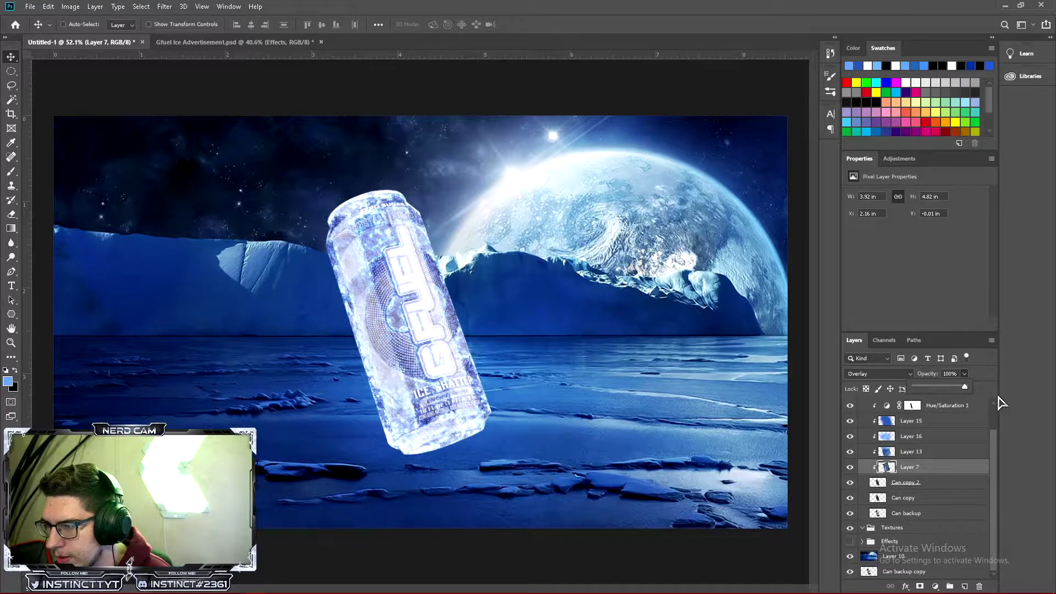
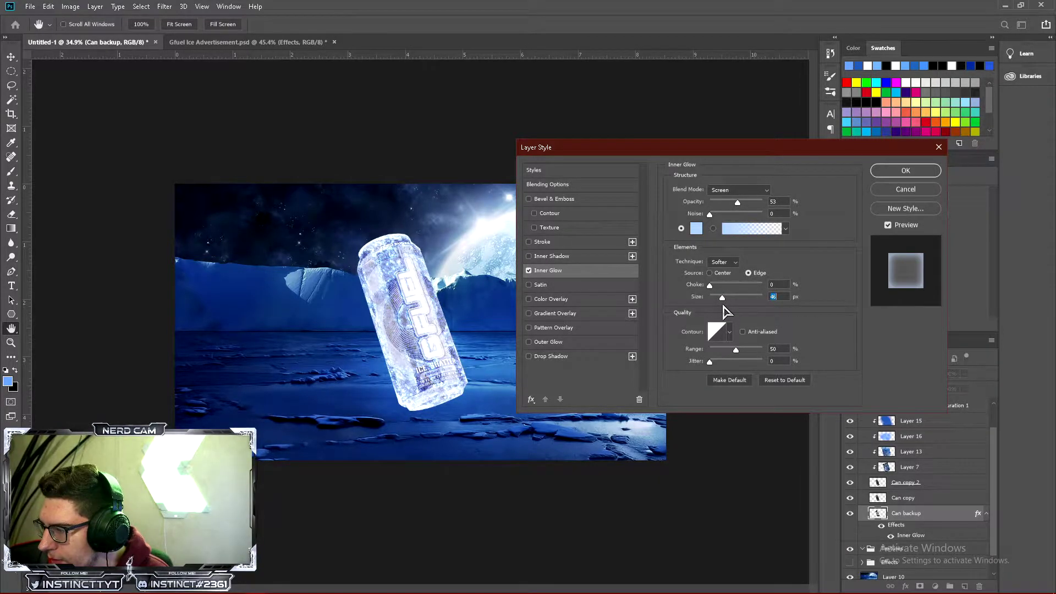
Enlarge the can's Inner Glow, make it white, and lower its opacity
{"action": "type", "text": "100"}
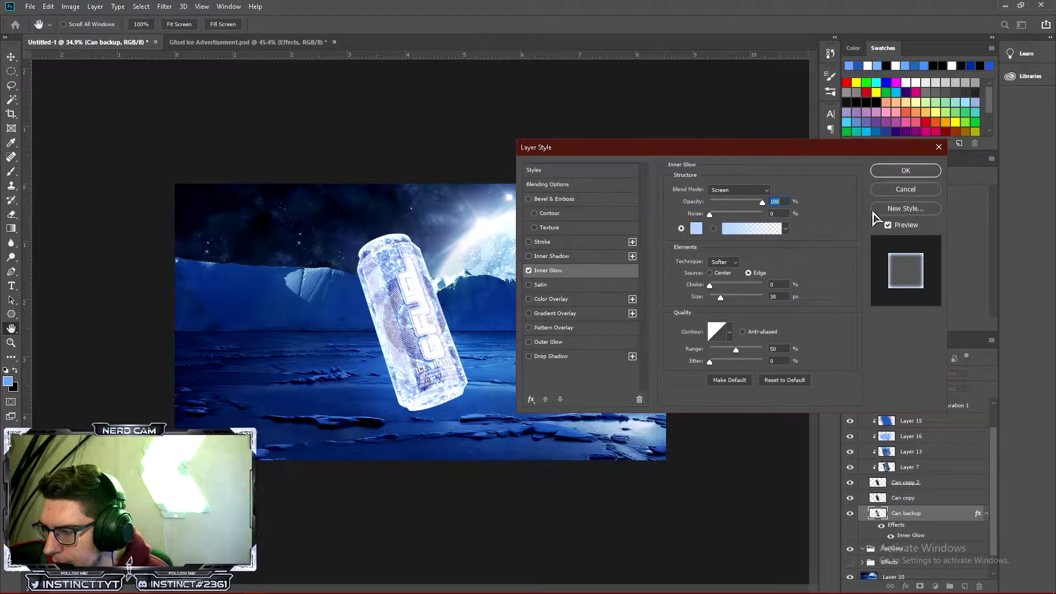
{"action": "left_click_drag", "start_coordinate": [720, 297], "coordinate": [740, 312]}
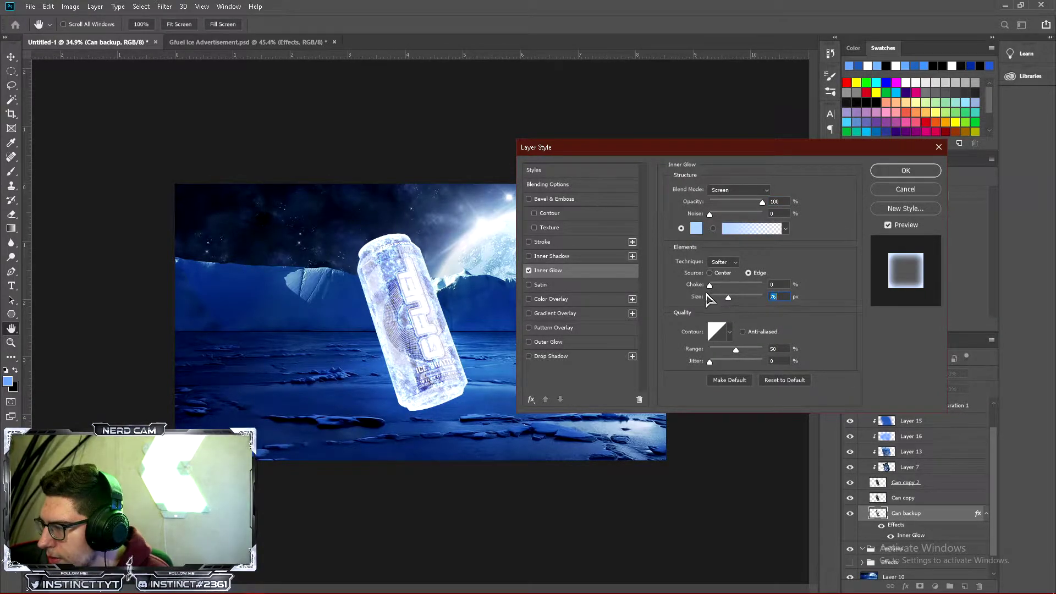
{"action": "left_click", "coordinate": [697, 229]}
{"action": "left_click", "coordinate": [702, 162]}
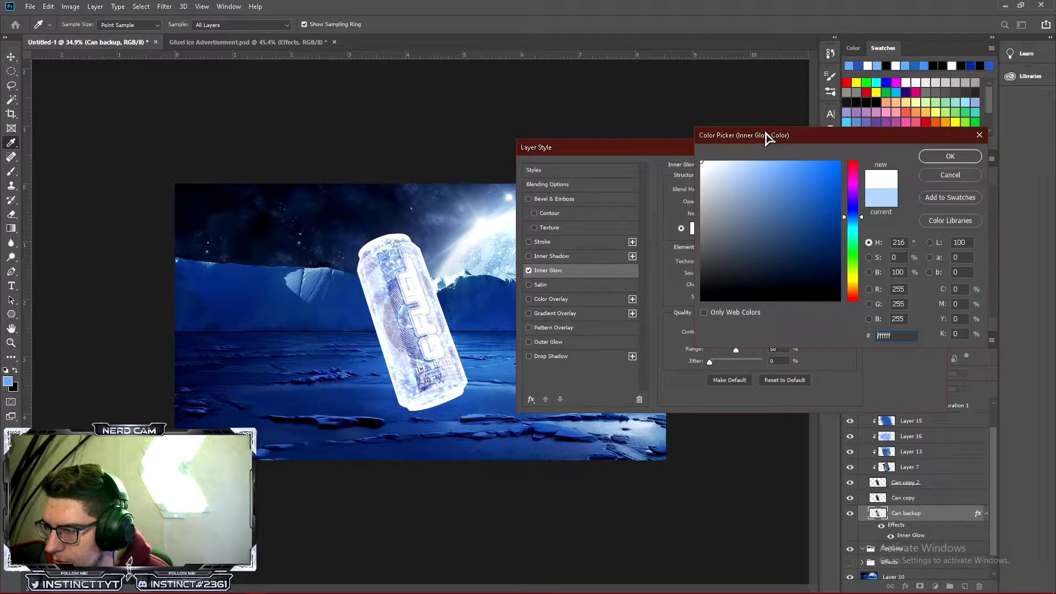
{"action": "left_click", "coordinate": [951, 159]}
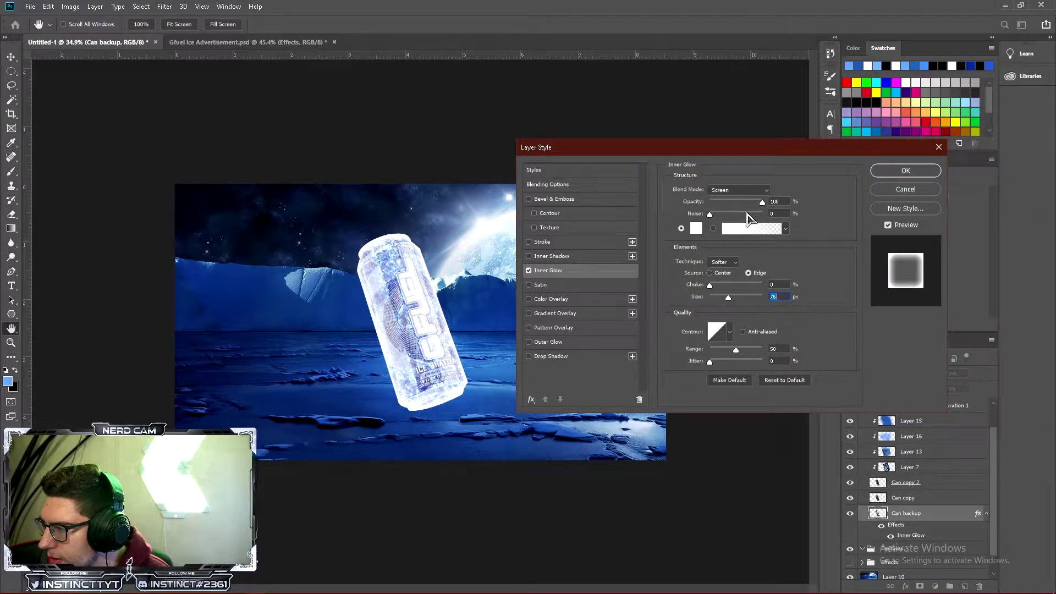
{"action": "left_click_drag", "start_coordinate": [762, 205], "coordinate": [731, 222]}
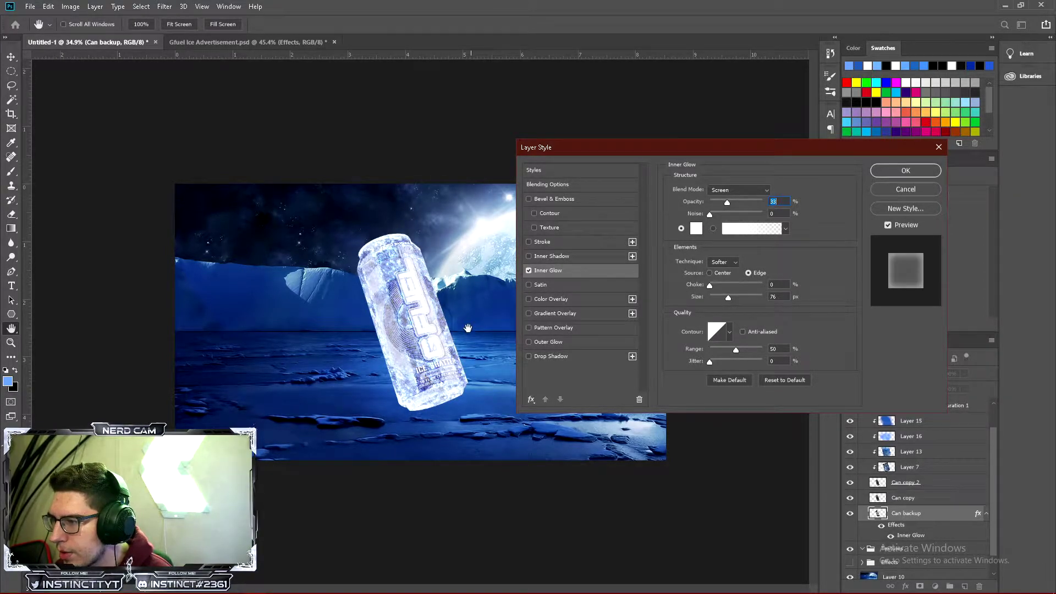
Add an Outer Glow effect around the can
{"action": "left_click_drag", "start_coordinate": [623, 158], "coordinate": [581, 163]}
{"action": "left_click_drag", "start_coordinate": [659, 157], "coordinate": [735, 161]}
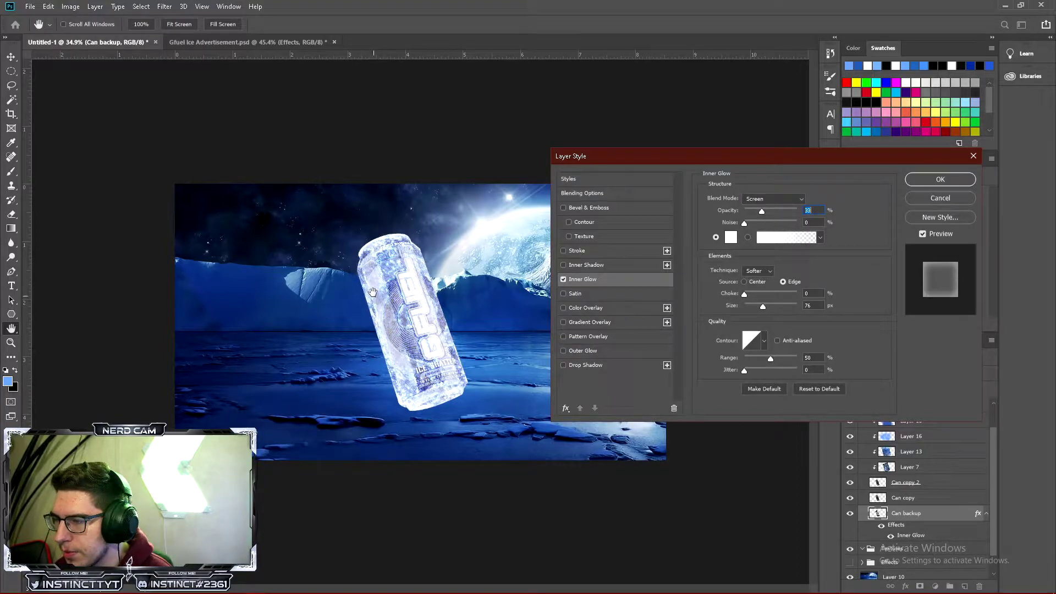
{"action": "left_click", "coordinate": [563, 351]}
{"action": "left_click", "coordinate": [578, 351]}
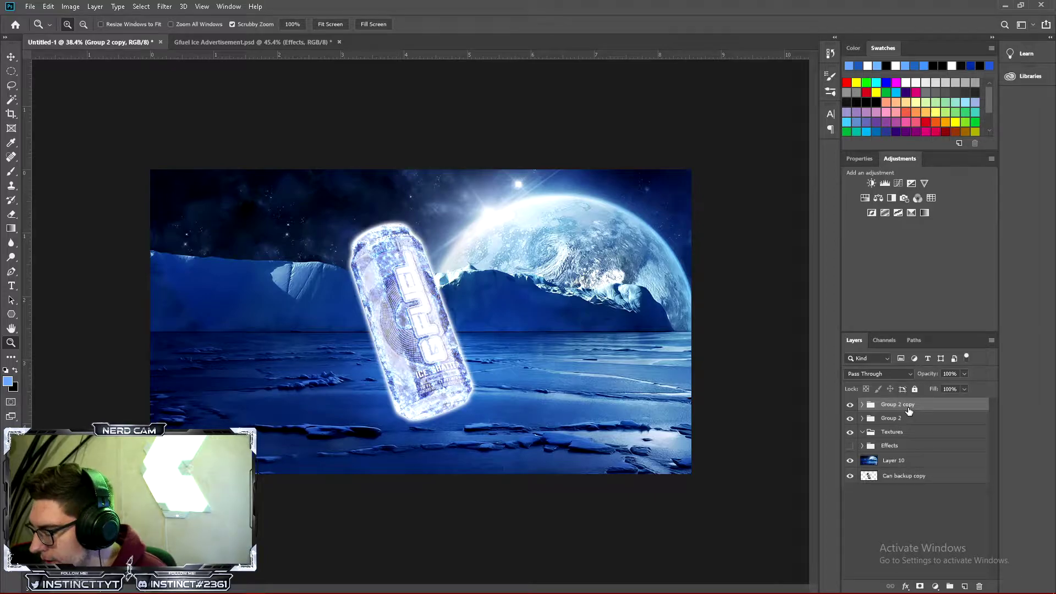
Delete the Group 2 copy layer
{"action": "key", "text": "Delete"}
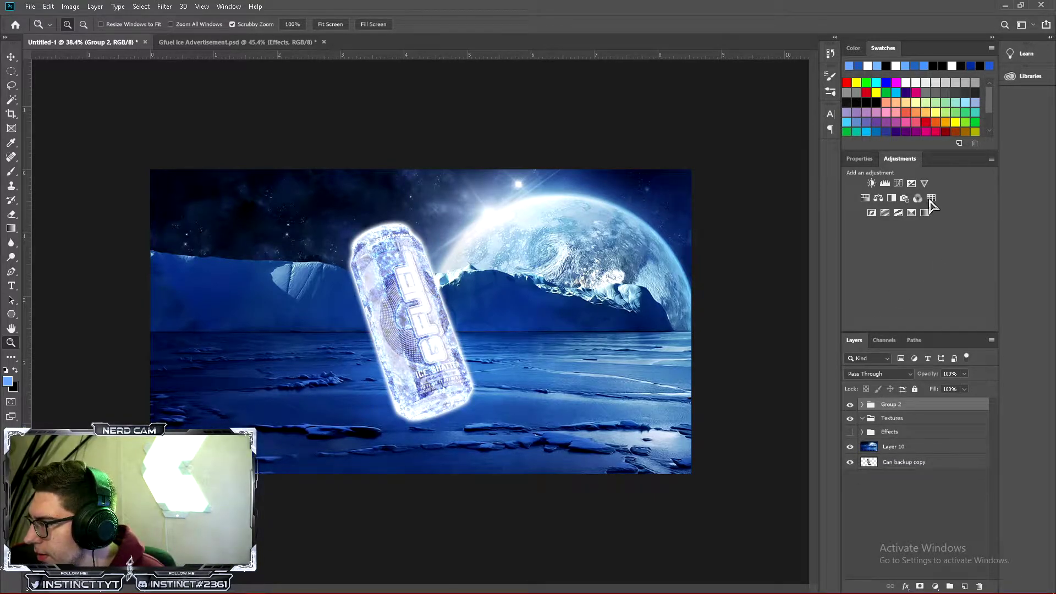
{"action": "left_click_drag", "start_coordinate": [496, 340], "coordinate": [435, 352]}
{"action": "left_click_drag", "start_coordinate": [331, 330], "coordinate": [436, 317]}
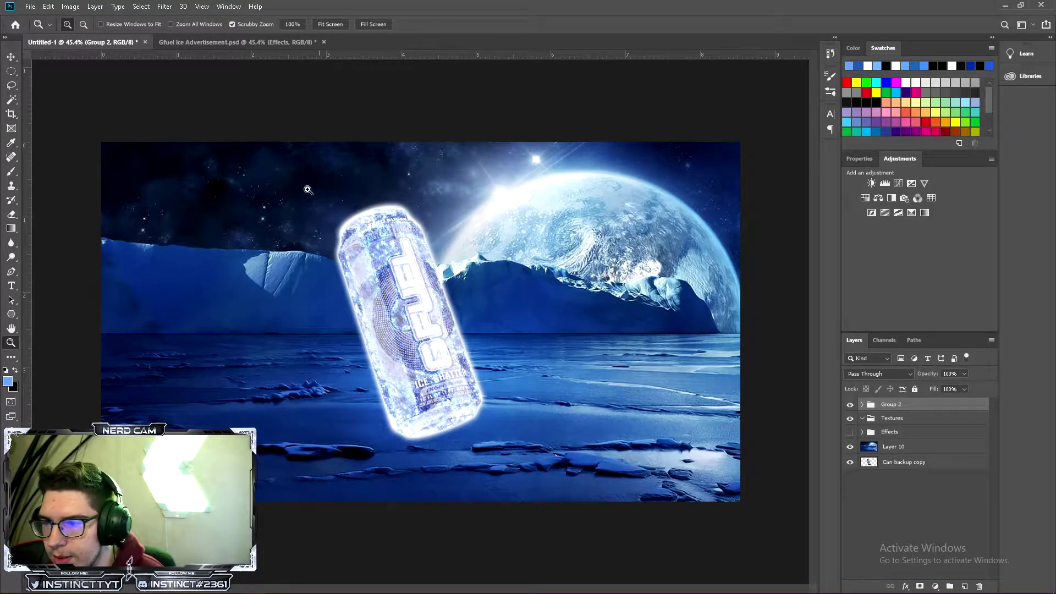
Draw an elliptical selection around the can and nudge it into place
{"action": "left_click", "coordinate": [11, 72]}
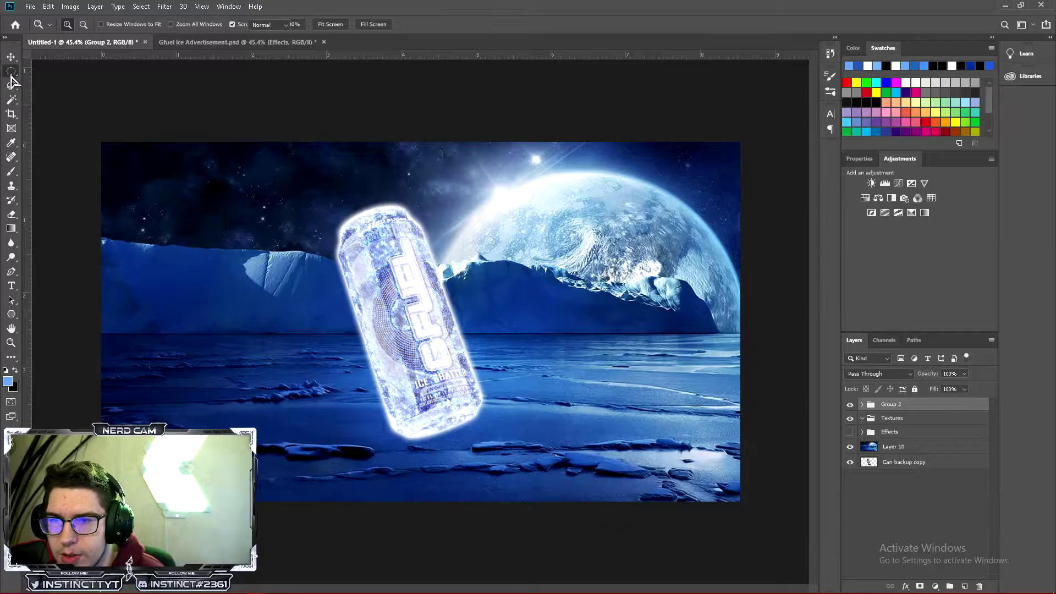
{"action": "left_click", "coordinate": [68, 83]}
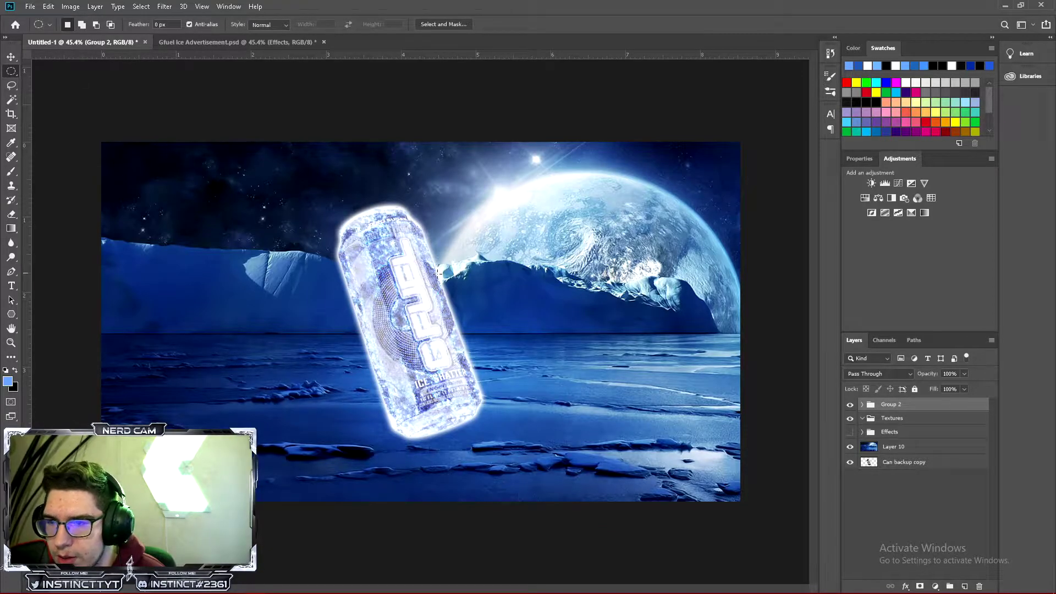
{"action": "left_click_drag", "start_coordinate": [283, 177], "coordinate": [456, 457]}
{"action": "left_click", "coordinate": [517, 319]}
{"action": "left_click_drag", "start_coordinate": [294, 161], "coordinate": [526, 508]}
{"action": "left_click_drag", "start_coordinate": [437, 444], "coordinate": [431, 428]}
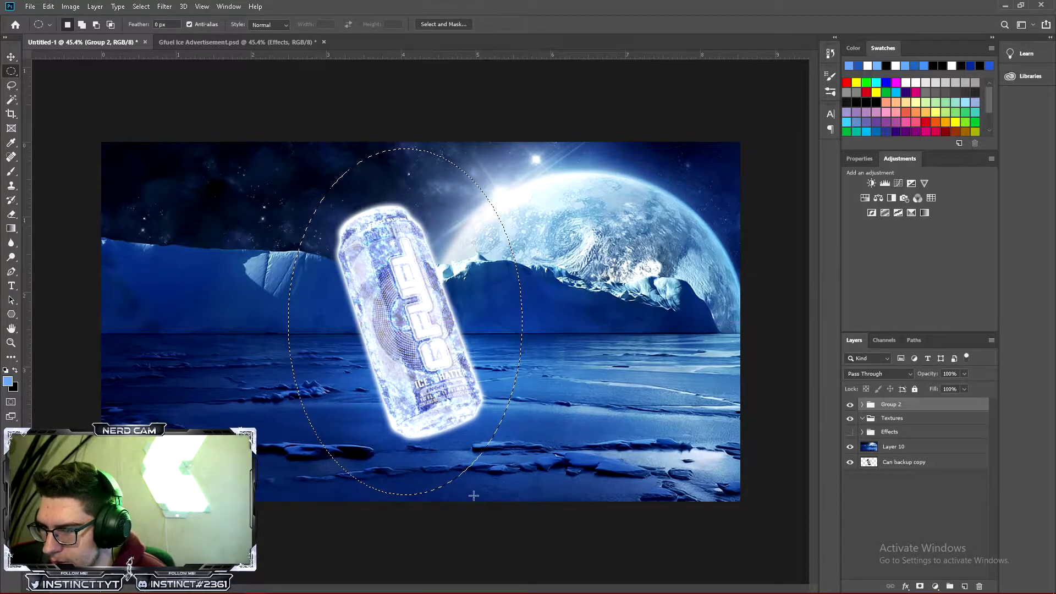
Add a Curves adjustment masked by the oval, then invert and heavily feather the mask
{"action": "left_click", "coordinate": [898, 185]}
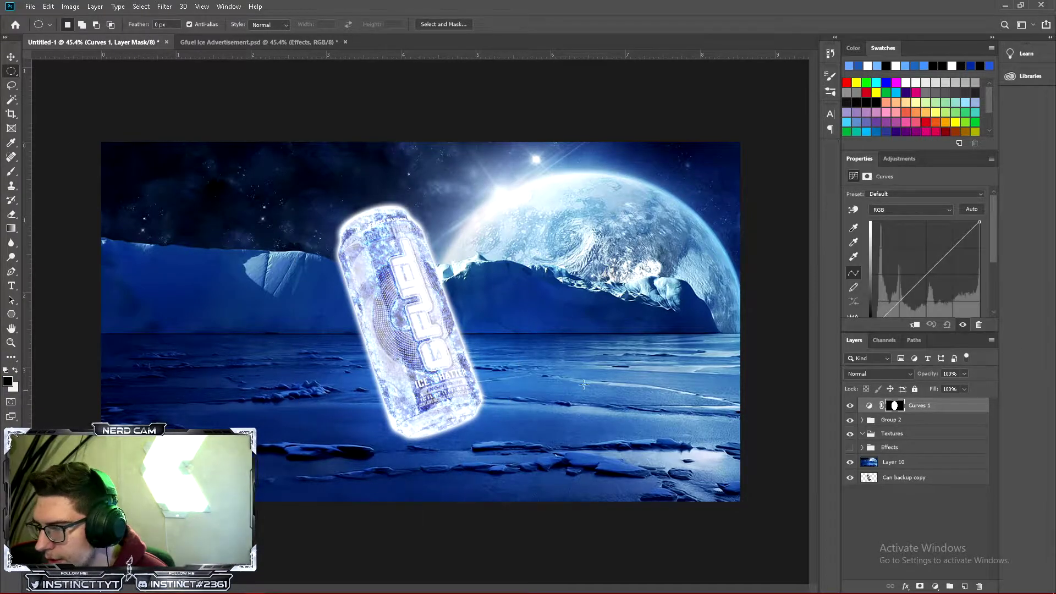
{"action": "left_click_drag", "start_coordinate": [933, 278], "coordinate": [939, 282]}
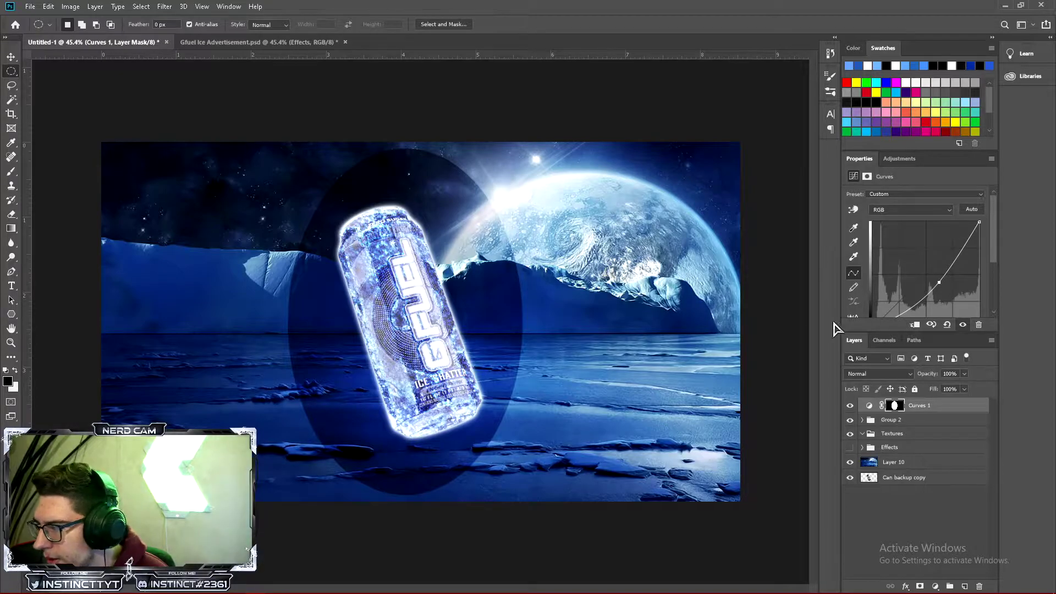
{"action": "key", "text": "ctrl+z"}
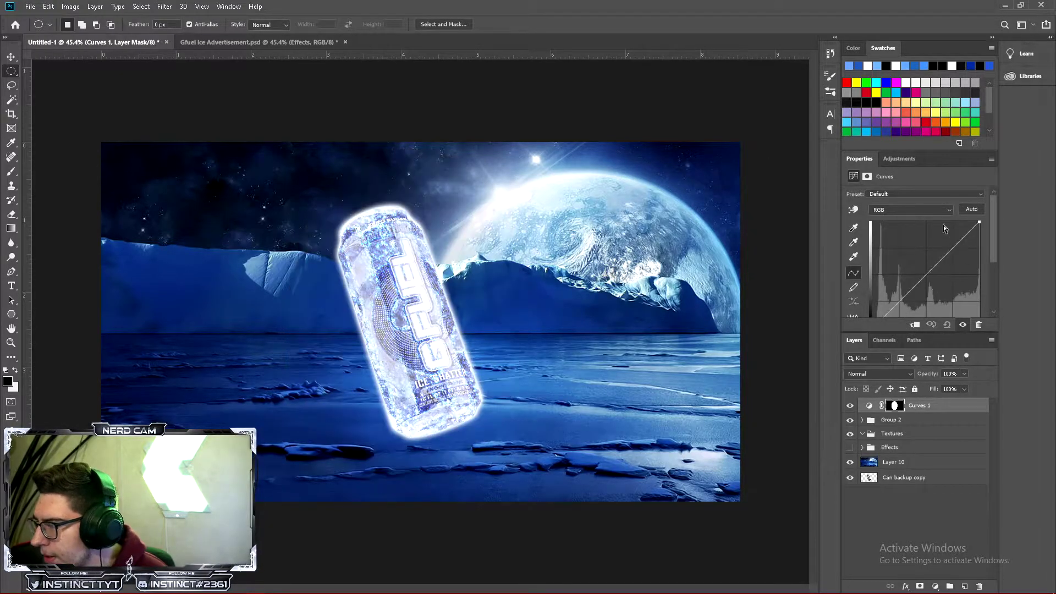
{"action": "left_click", "coordinate": [867, 177]}
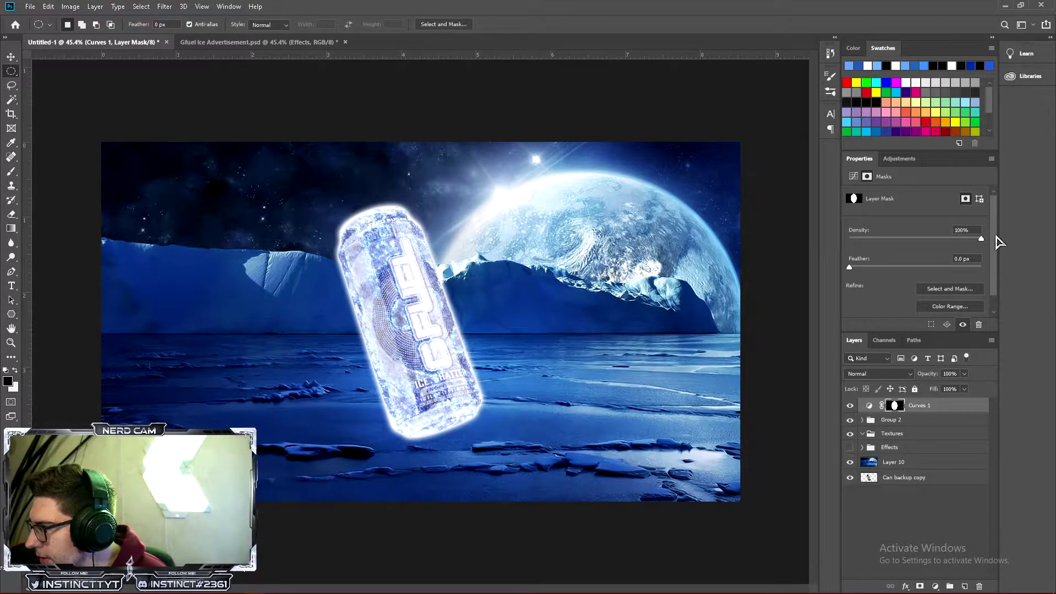
{"action": "left_click_drag", "start_coordinate": [996, 242], "coordinate": [995, 253]}
{"action": "left_click", "coordinate": [951, 309]}
{"action": "left_click_drag", "start_coordinate": [871, 254], "coordinate": [968, 263]}
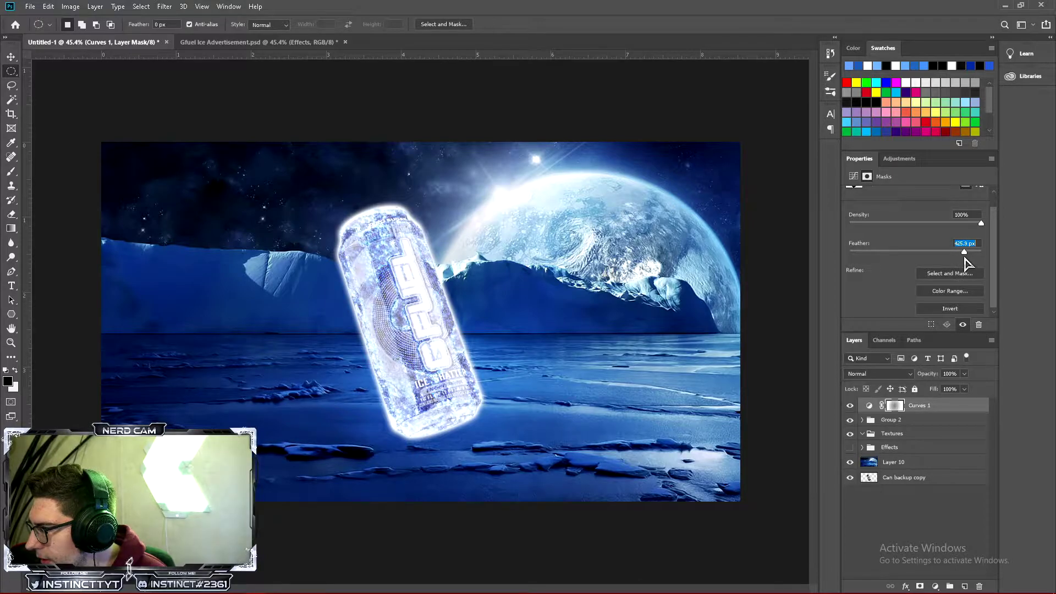
Pull the curve down to darken the scene outside the oval
{"action": "left_click", "coordinate": [853, 176]}
{"action": "left_click_drag", "start_coordinate": [935, 260], "coordinate": [996, 254]}
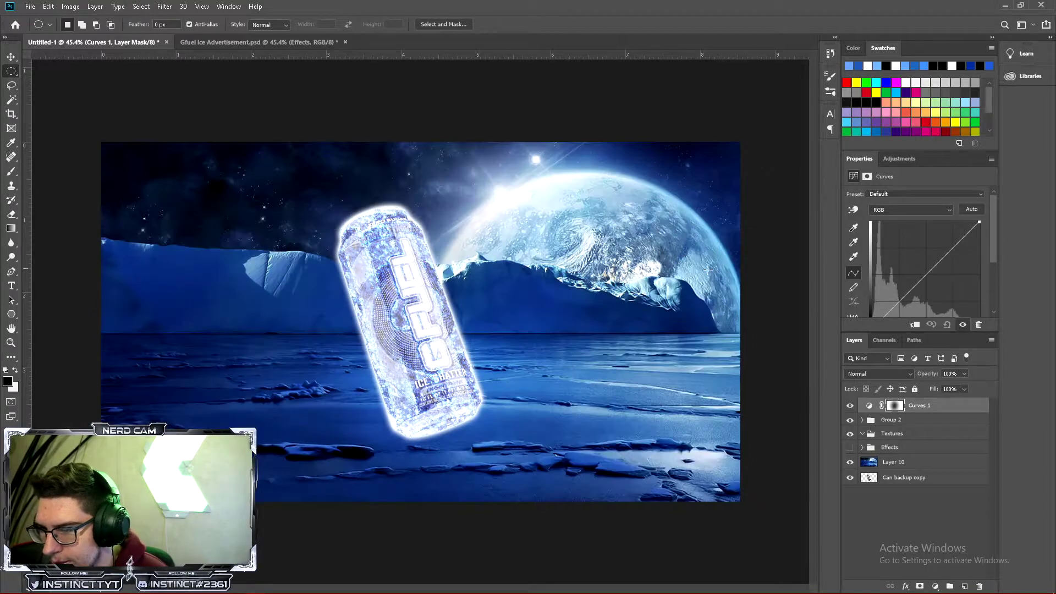
{"action": "scroll", "coordinate": [996, 250], "scroll_direction": "down", "scroll_amount": 2}
Shift the curve's black point and nudge the midtone point, comparing with Curves 1 toggled
{"action": "left_click_drag", "start_coordinate": [911, 251], "coordinate": [912, 263]}
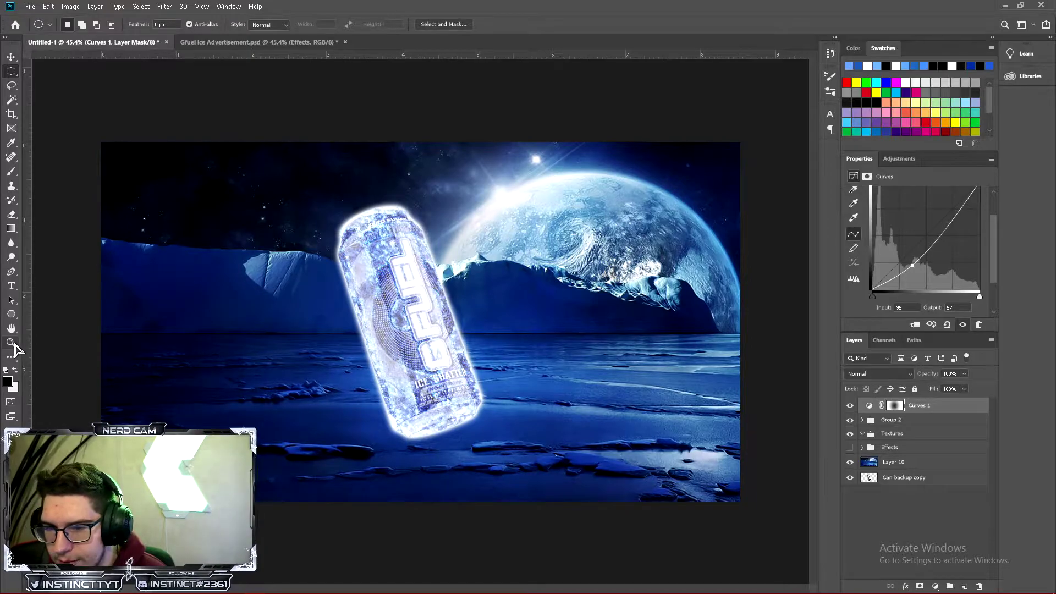
{"action": "left_click", "coordinate": [11, 342]}
{"action": "left_click_drag", "start_coordinate": [480, 315], "coordinate": [458, 335]}
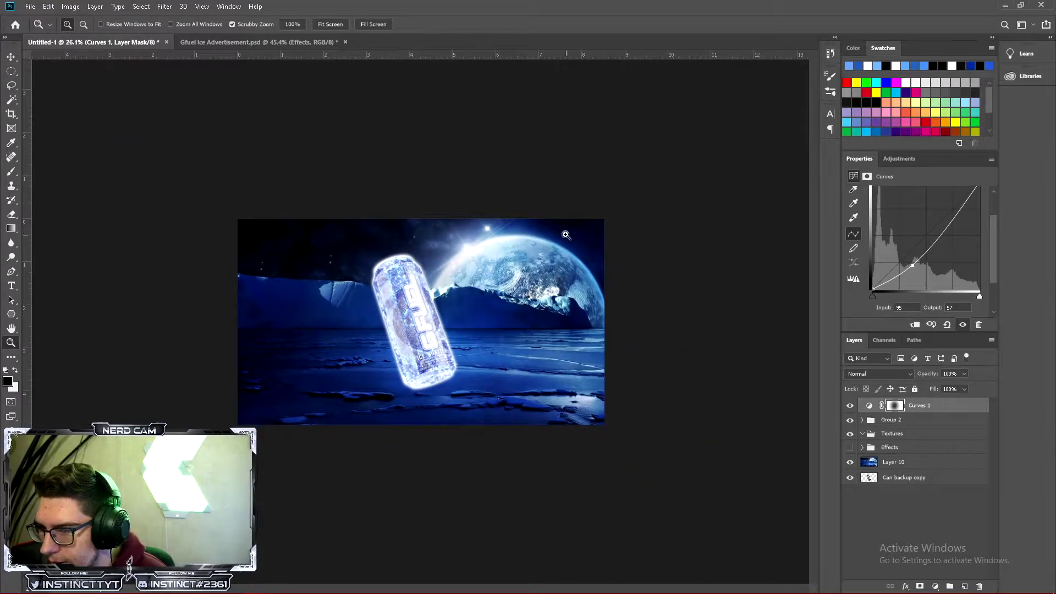
{"action": "left_click_drag", "start_coordinate": [350, 280], "coordinate": [372, 288]}
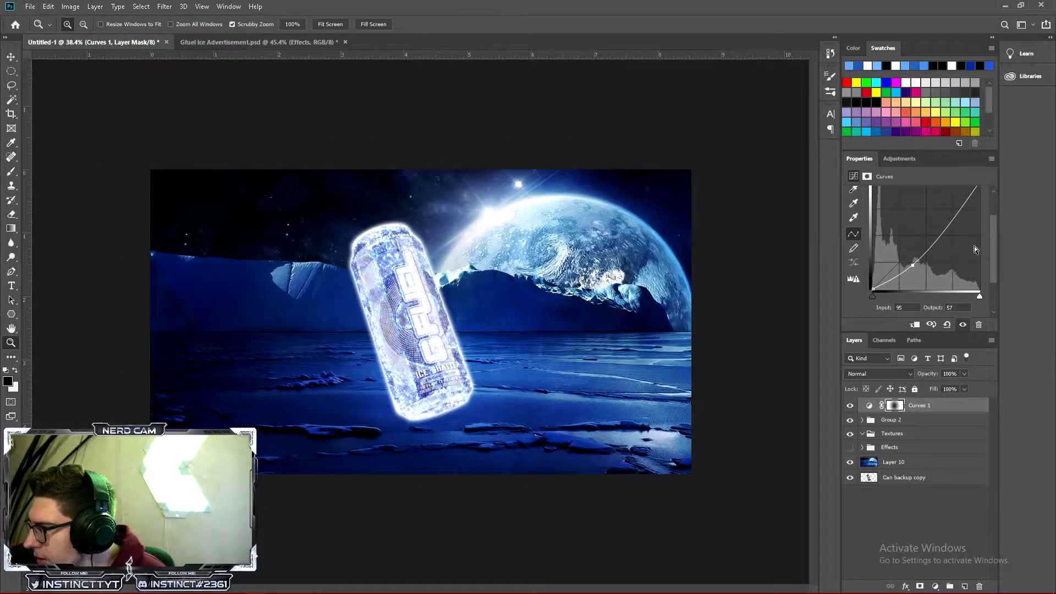
{"action": "scroll", "coordinate": [910, 269], "scroll_direction": "down", "scroll_amount": 1}
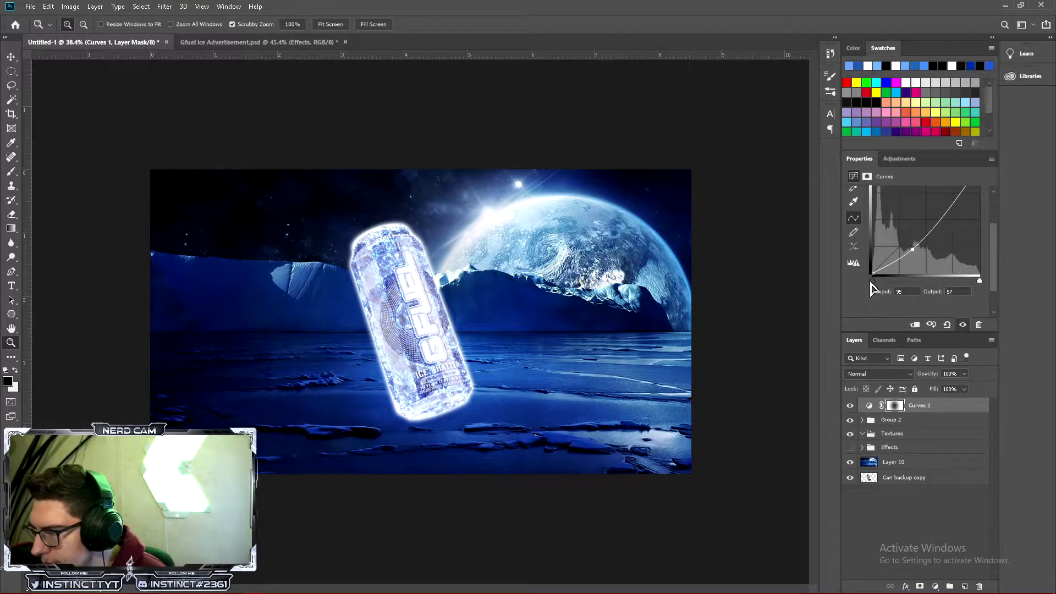
{"action": "left_click_drag", "start_coordinate": [881, 285], "coordinate": [879, 290]}
{"action": "left_click", "coordinate": [913, 250]}
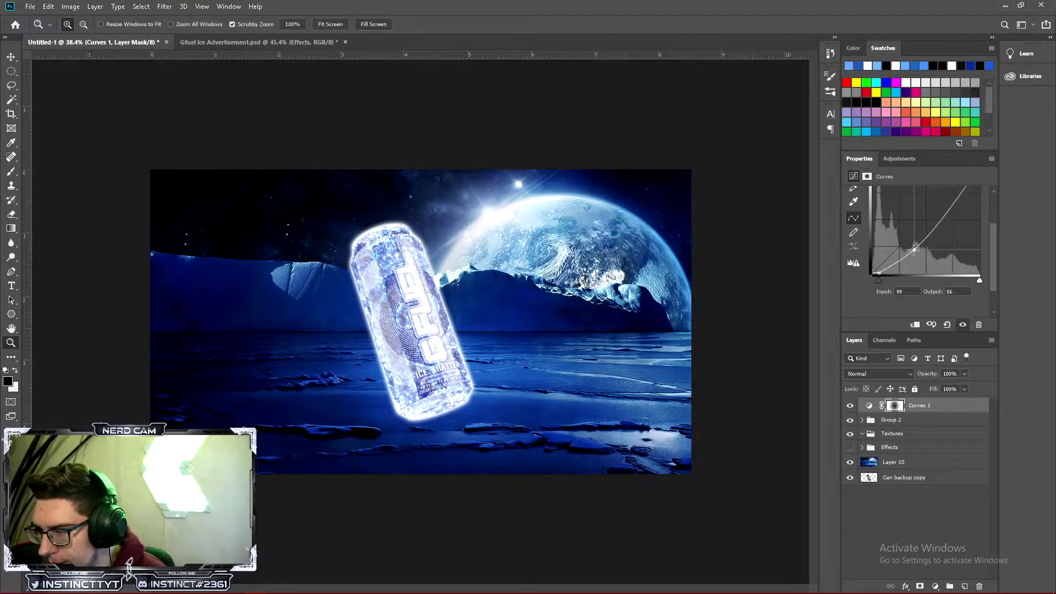
{"action": "left_click_drag", "start_coordinate": [913, 250], "coordinate": [915, 250]}
{"action": "mouse_move", "coordinate": [994, 256]}
{"action": "left_mouse_down"}
{"action": "mouse_move", "coordinate": [998, 227]}
{"action": "mouse_move", "coordinate": [1000, 252]}
{"action": "left_mouse_up"}
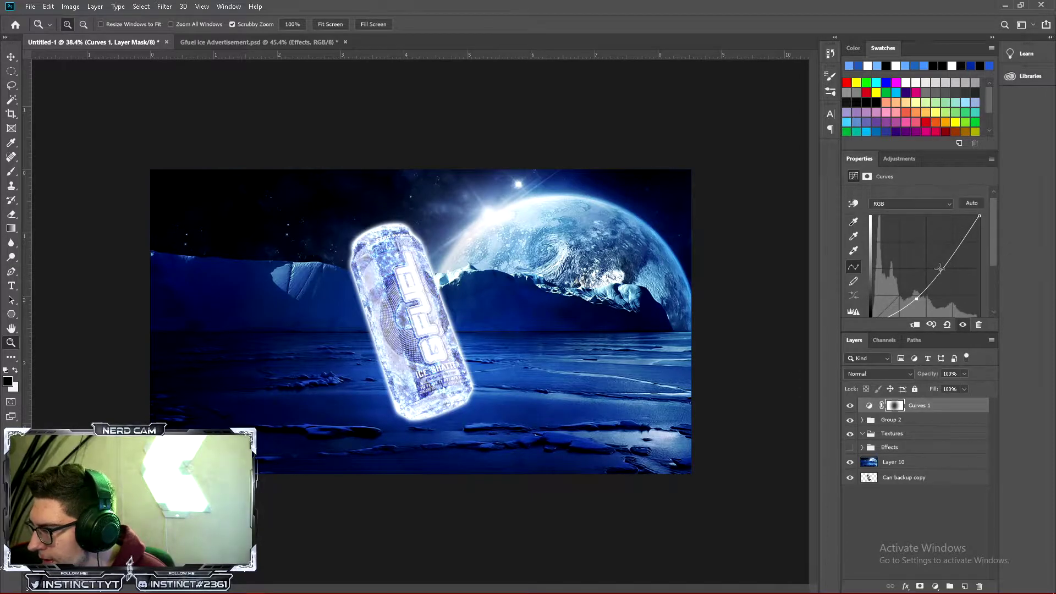
{"action": "left_click", "coordinate": [850, 407]}
{"action": "left_click", "coordinate": [850, 407]}
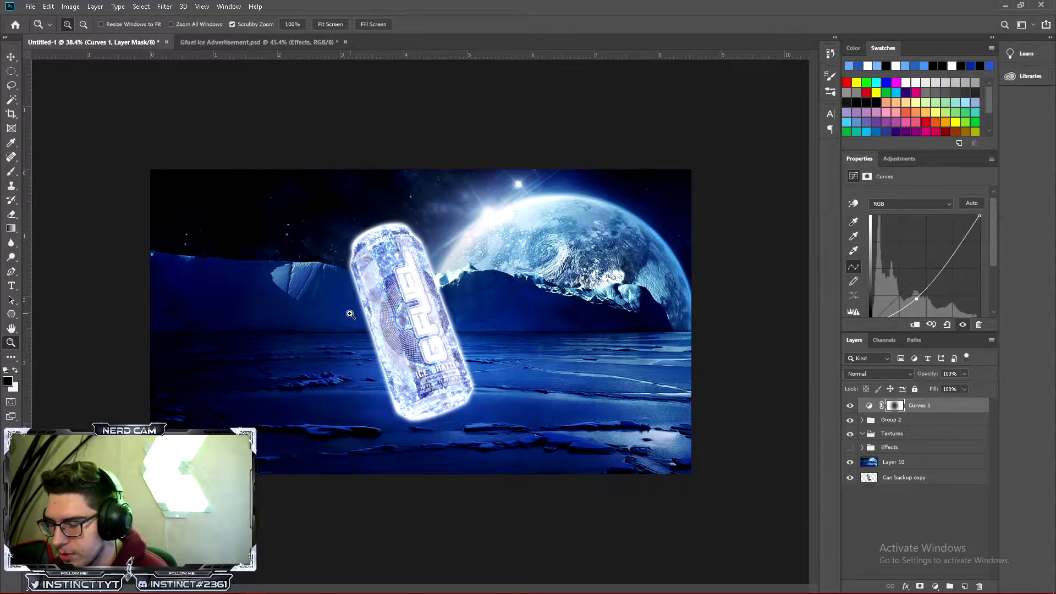
Refine the curve point to input 109, output 59, comparing the scene with and without Curves 1
{"action": "left_click_drag", "start_coordinate": [422, 319], "coordinate": [631, 279]}
{"action": "scroll", "coordinate": [968, 308], "scroll_direction": "down", "scroll_amount": 3}
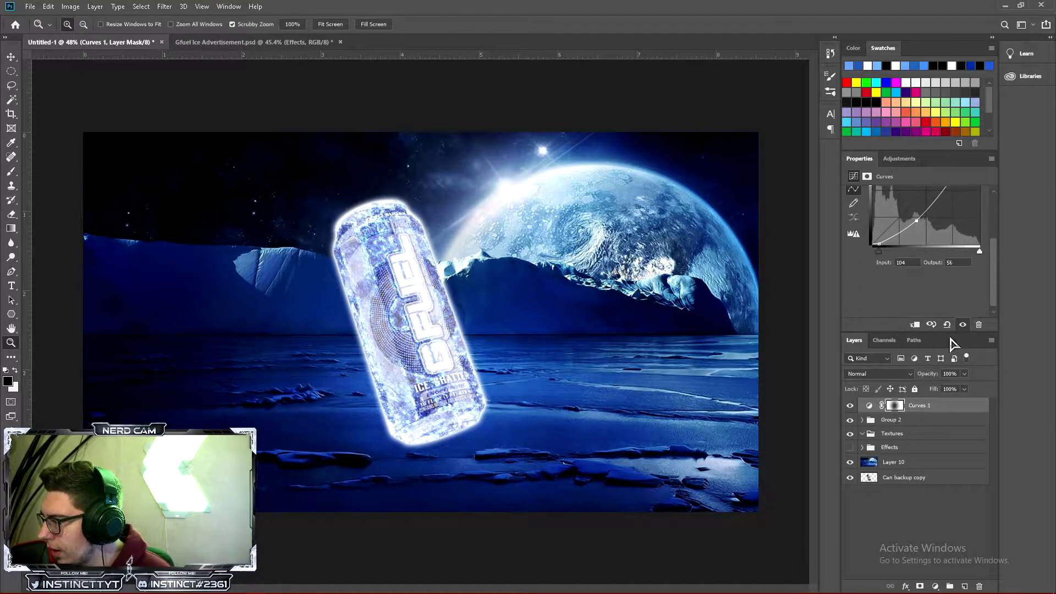
{"action": "left_click", "coordinate": [851, 406]}
{"action": "left_click", "coordinate": [851, 406]}
{"action": "left_click_drag", "start_coordinate": [457, 365], "coordinate": [339, 354]}
{"action": "scroll", "coordinate": [946, 245], "scroll_direction": "up", "scroll_amount": 1}
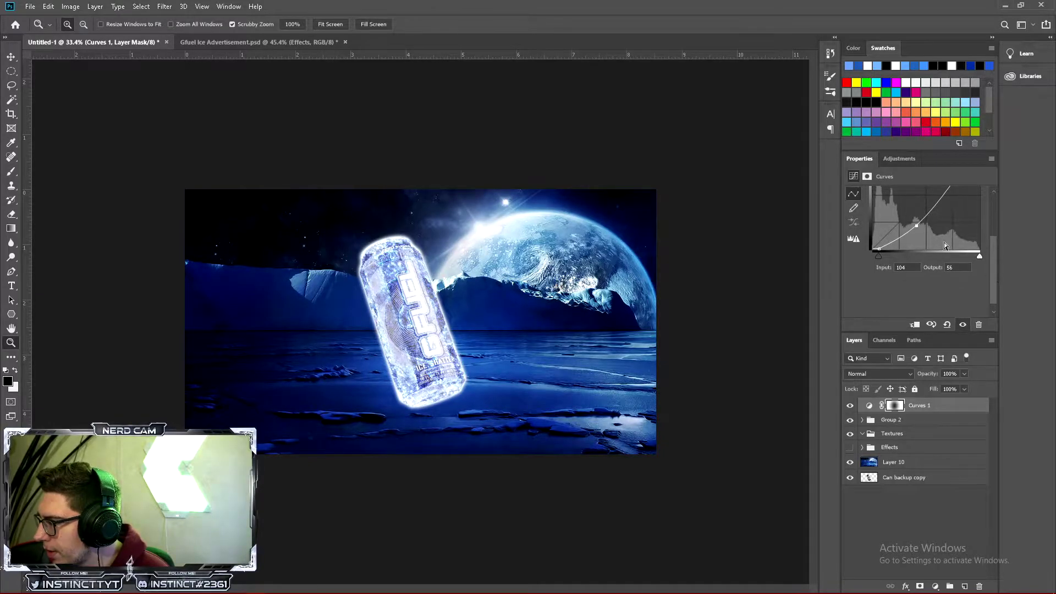
{"action": "left_click_drag", "start_coordinate": [918, 225], "coordinate": [921, 227]}
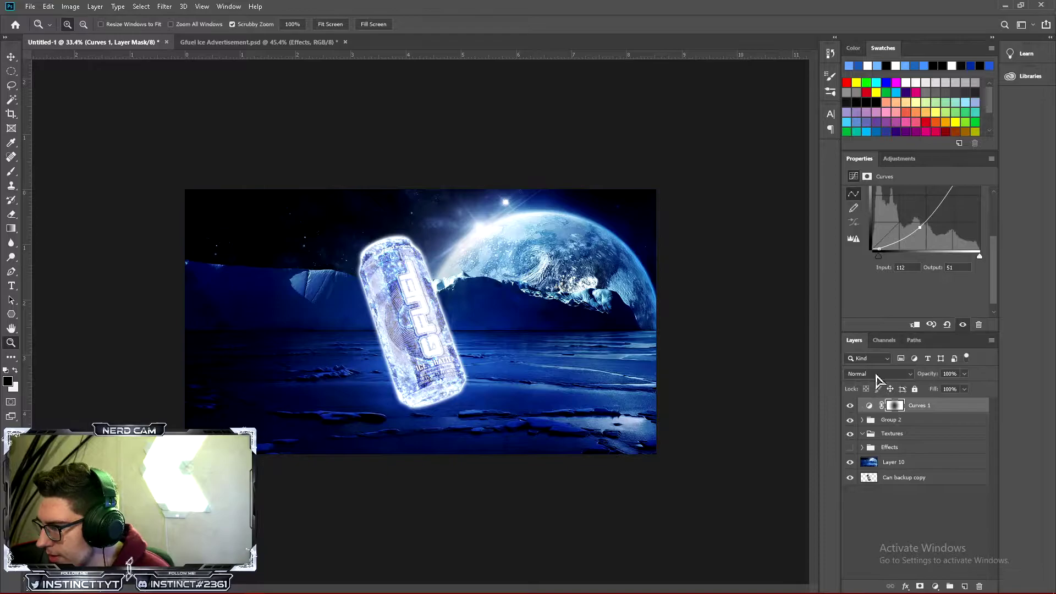
{"action": "left_click_drag", "start_coordinate": [919, 227], "coordinate": [919, 224]}
{"action": "left_click", "coordinate": [850, 406]}
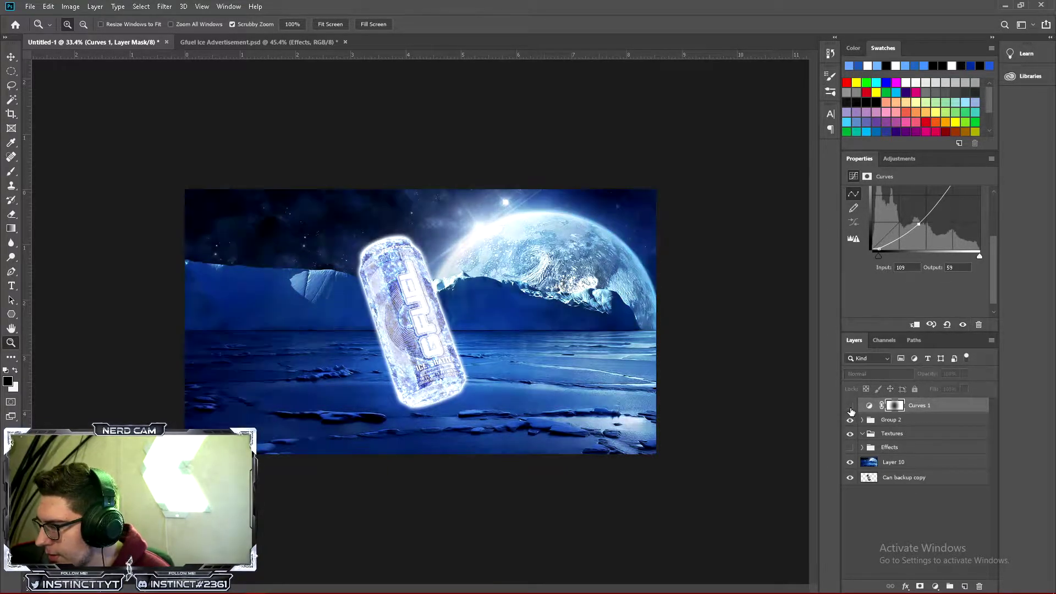
{"action": "left_click", "coordinate": [850, 406]}
On a new Layer 17, paint black with a large soft brush along the left, right and top edges
{"action": "left_click", "coordinate": [966, 586]}
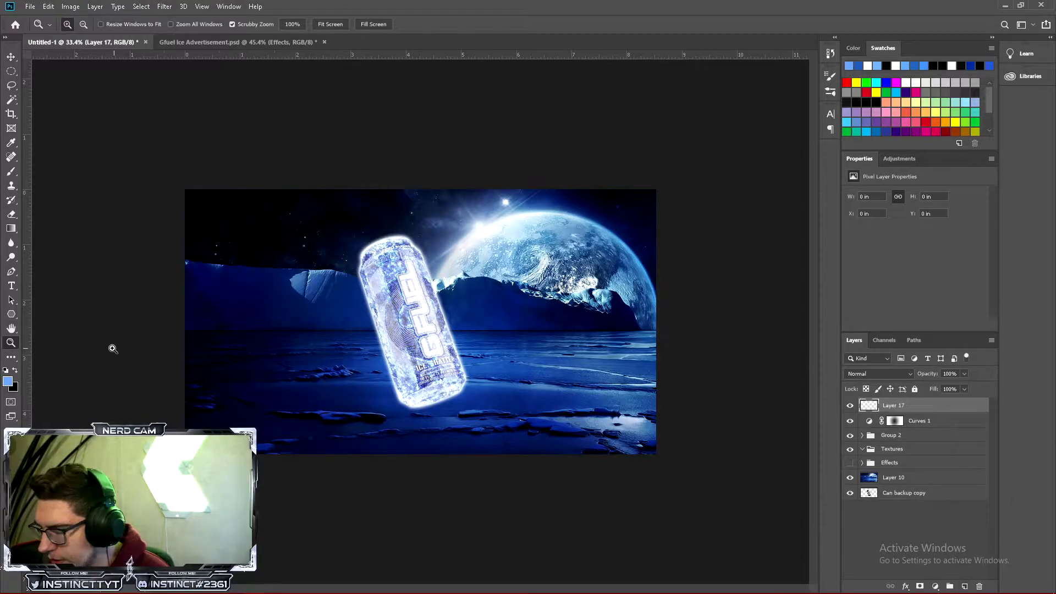
{"action": "left_click", "coordinate": [14, 371]}
{"action": "scroll", "coordinate": [297, 369], "scroll_direction": "down", "scroll_amount": 2}
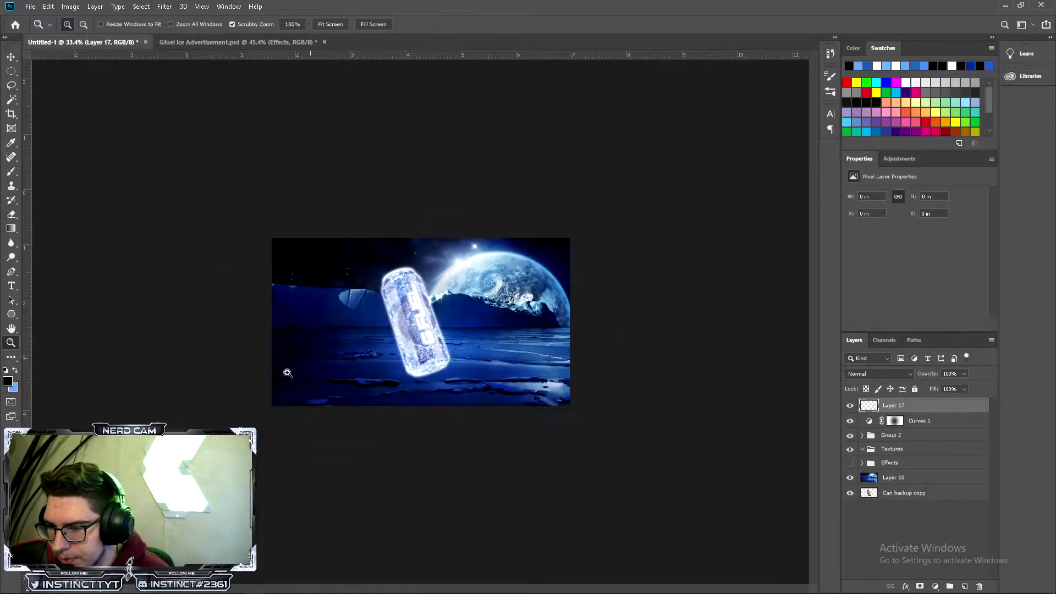
{"action": "scroll", "coordinate": [385, 349], "scroll_direction": "up", "scroll_amount": 1}
{"action": "key", "text": "b"}
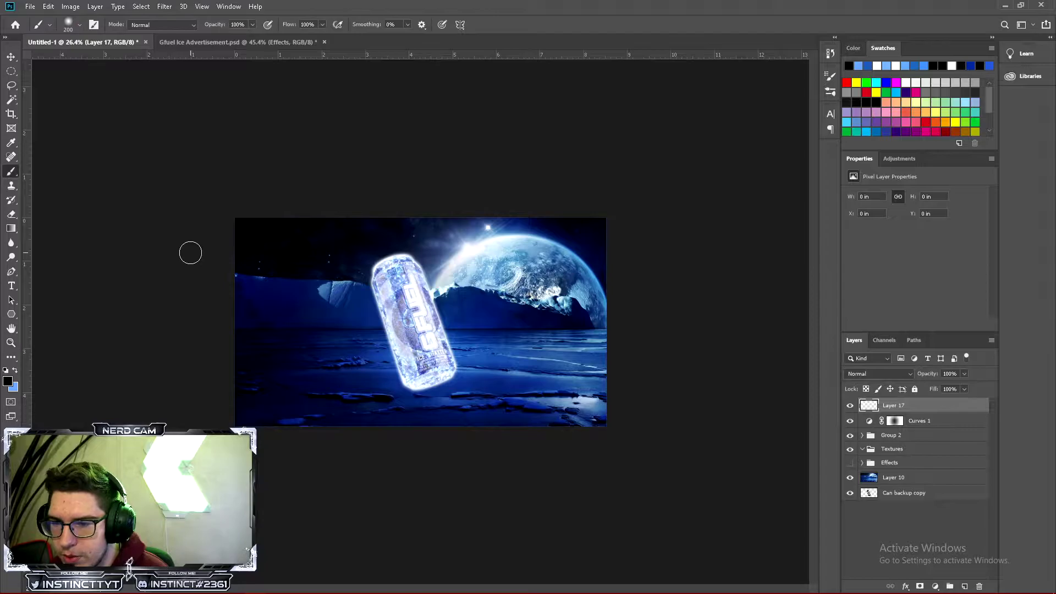
{"action": "key", "text": "bracketright"}
{"action": "key", "text": "bracketright"}
{"action": "key", "text": "bracketright"}
{"action": "key", "text": "bracketright"}
{"action": "key", "text": "bracketright"}
{"action": "key", "text": "bracketright"}
{"action": "key", "text": "bracketright"}
{"action": "key", "text": "bracketright"}
{"action": "key", "text": "bracketright"}
{"action": "key", "text": "bracketright"}
{"action": "key", "text": "bracketright"}
{"action": "key", "text": "bracketright"}
{"action": "key", "text": "bracketright"}
{"action": "key", "text": "bracketright"}
{"action": "key", "text": "bracketright"}
{"action": "key", "text": "bracketright"}
{"action": "key", "text": "bracketright"}
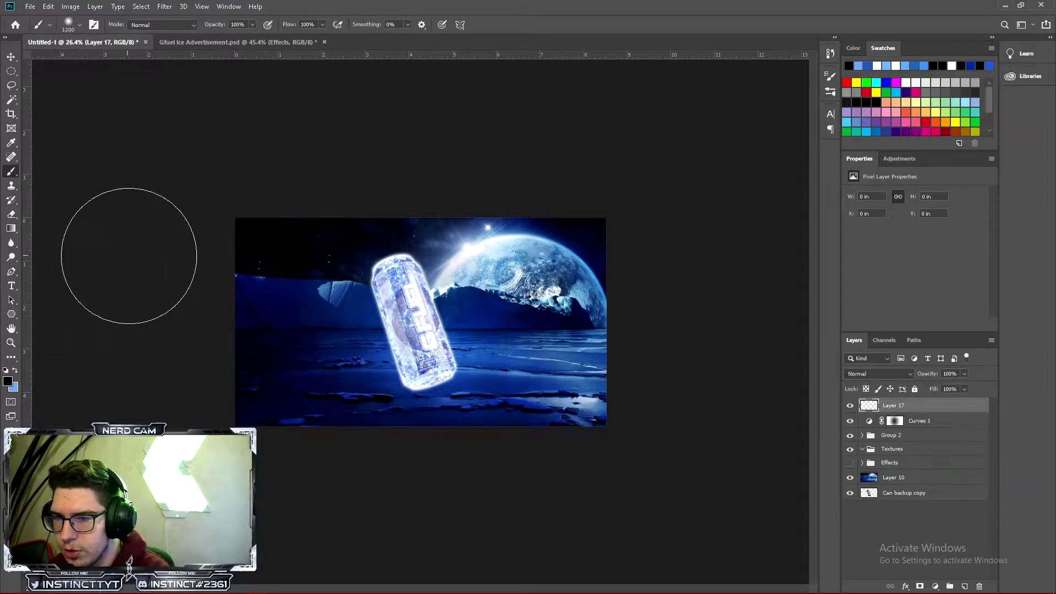
{"action": "key", "text": "bracketright"}
{"action": "left_click_drag", "start_coordinate": [154, 219], "coordinate": [132, 360]}
{"action": "mouse_move", "coordinate": [123, 234]}
{"action": "left_mouse_down"}
{"action": "mouse_move", "coordinate": [159, 493]}
{"action": "mouse_move", "coordinate": [259, 528]}
{"action": "left_mouse_up"}
{"action": "mouse_move", "coordinate": [529, 545]}
{"action": "left_mouse_down"}
{"action": "mouse_move", "coordinate": [683, 507]}
{"action": "mouse_move", "coordinate": [743, 200]}
{"action": "mouse_move", "coordinate": [707, 82]}
{"action": "left_mouse_up"}
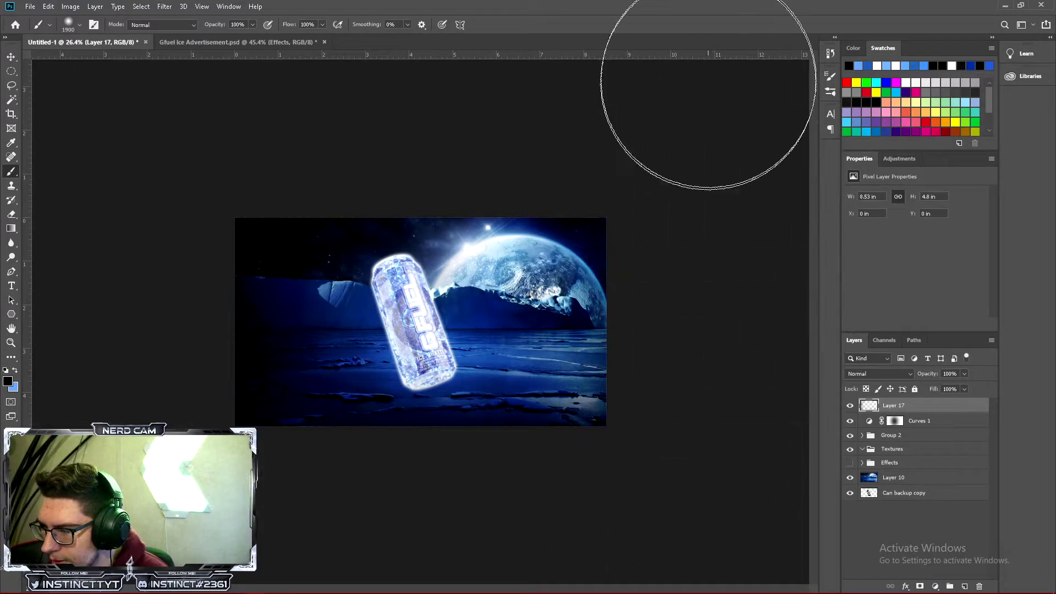
{"action": "left_click_drag", "start_coordinate": [532, 90], "coordinate": [169, 80]}
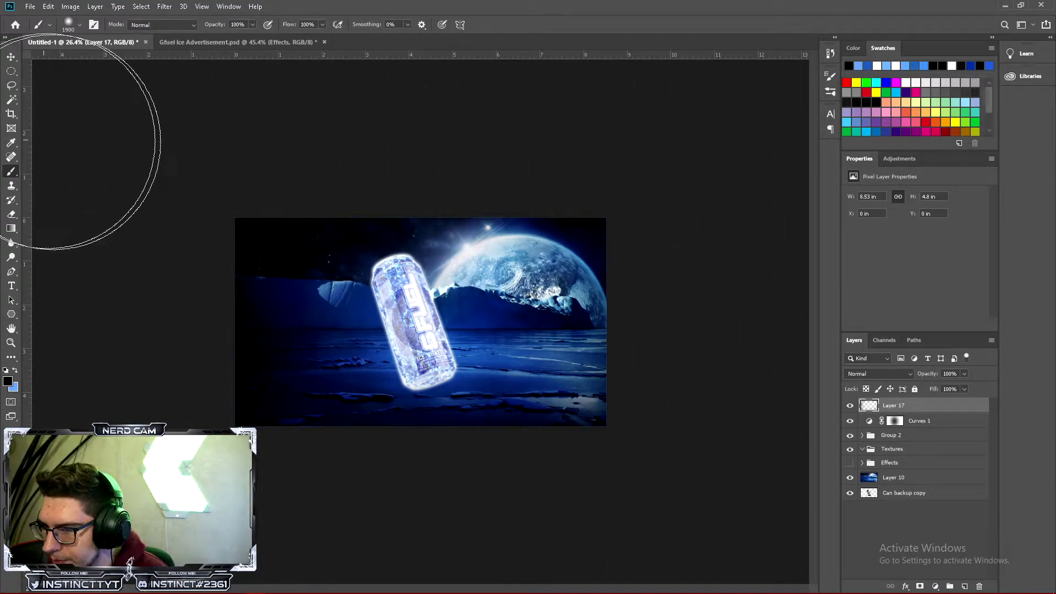
Blend Layer 17 in Soft Light and lower the Curves 1 opacity
{"action": "left_click", "coordinate": [867, 374]}
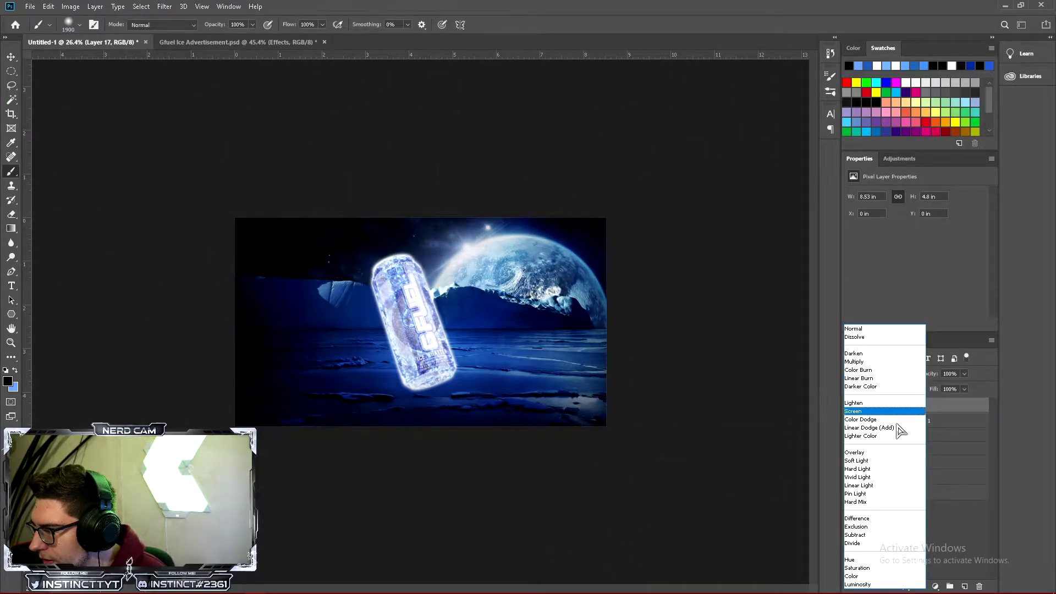
{"action": "left_click", "coordinate": [871, 452]}
{"action": "left_click", "coordinate": [850, 406]}
{"action": "left_click", "coordinate": [850, 405]}
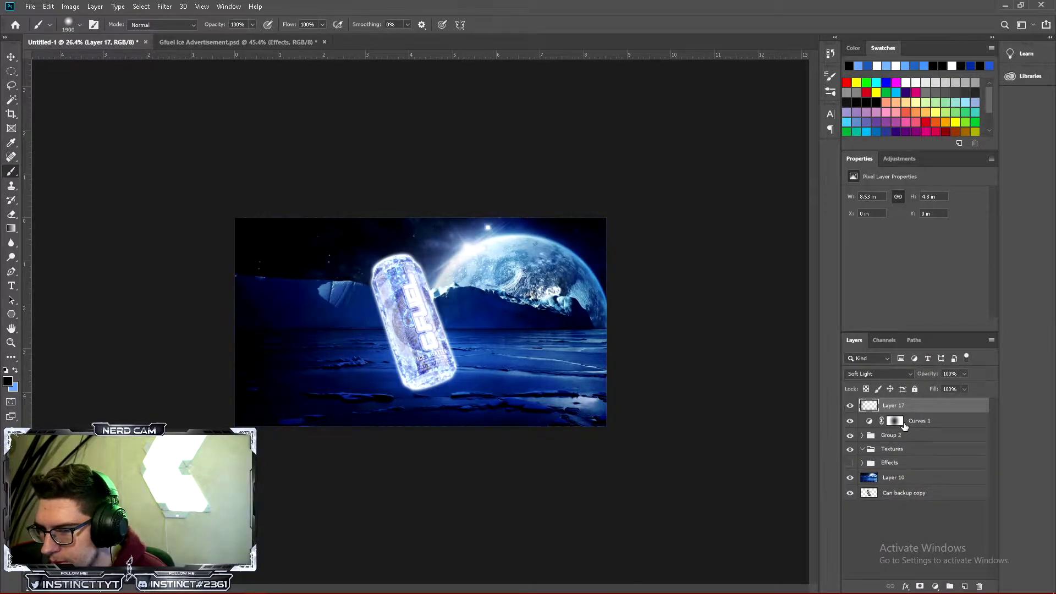
{"action": "left_click", "coordinate": [917, 421]}
{"action": "left_click", "coordinate": [964, 374]}
{"action": "left_click_drag", "start_coordinate": [966, 386], "coordinate": [945, 407]}
{"action": "left_click", "coordinate": [891, 405]}
{"action": "left_click", "coordinate": [850, 405]}
{"action": "left_click", "coordinate": [850, 406]}
Move Layer 17 beneath Curves 1 and compare the result
{"action": "left_click", "coordinate": [927, 423]}
{"action": "left_click_drag", "start_coordinate": [931, 408], "coordinate": [924, 435]}
{"action": "key", "text": "ctrl+z"}
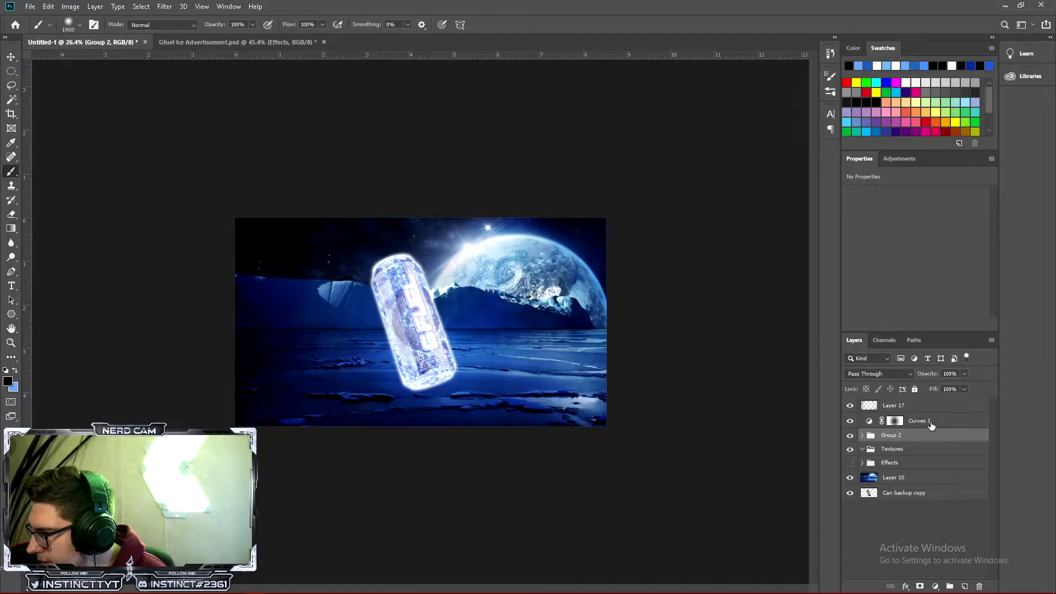
{"action": "left_click", "coordinate": [924, 407]}
{"action": "left_click_drag", "start_coordinate": [919, 433], "coordinate": [916, 430]}
{"action": "left_click", "coordinate": [850, 405]}
{"action": "left_click", "coordinate": [850, 405]}
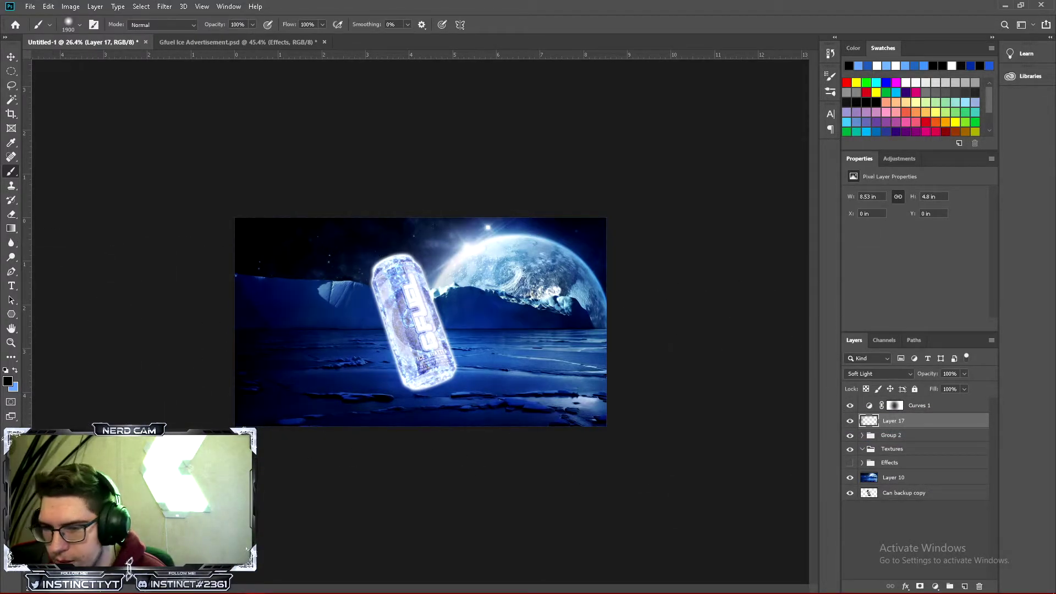
{"action": "left_click", "coordinate": [11, 343]}
{"action": "left_click_drag", "start_coordinate": [468, 329], "coordinate": [484, 328]}
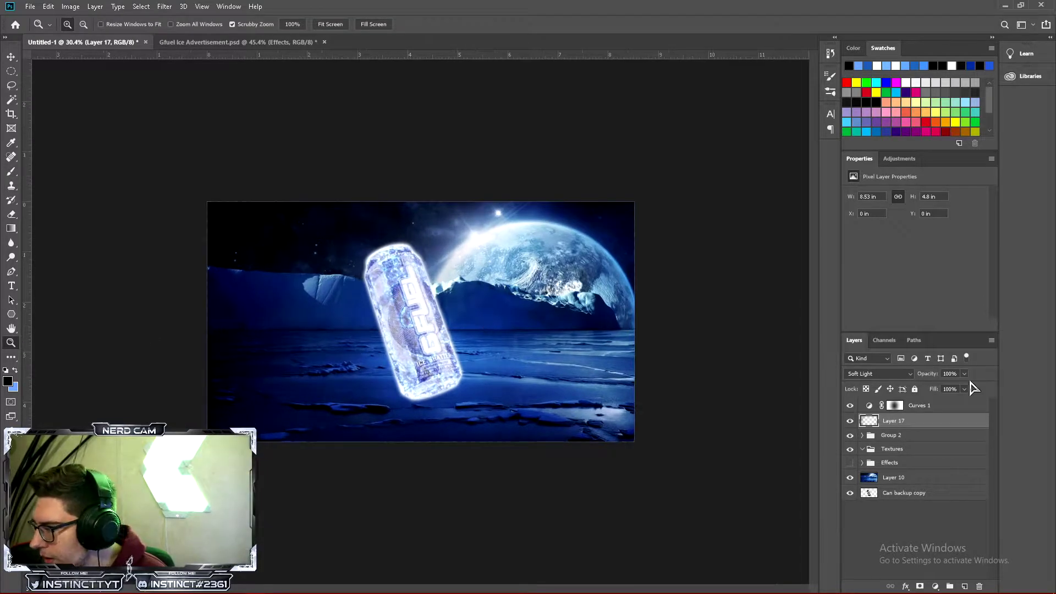
On a new Layer 18, paint a soft white (ffffff) glow above the can and planet
{"action": "left_click", "coordinate": [967, 587]}
{"action": "left_click_drag", "start_coordinate": [451, 303], "coordinate": [428, 302]}
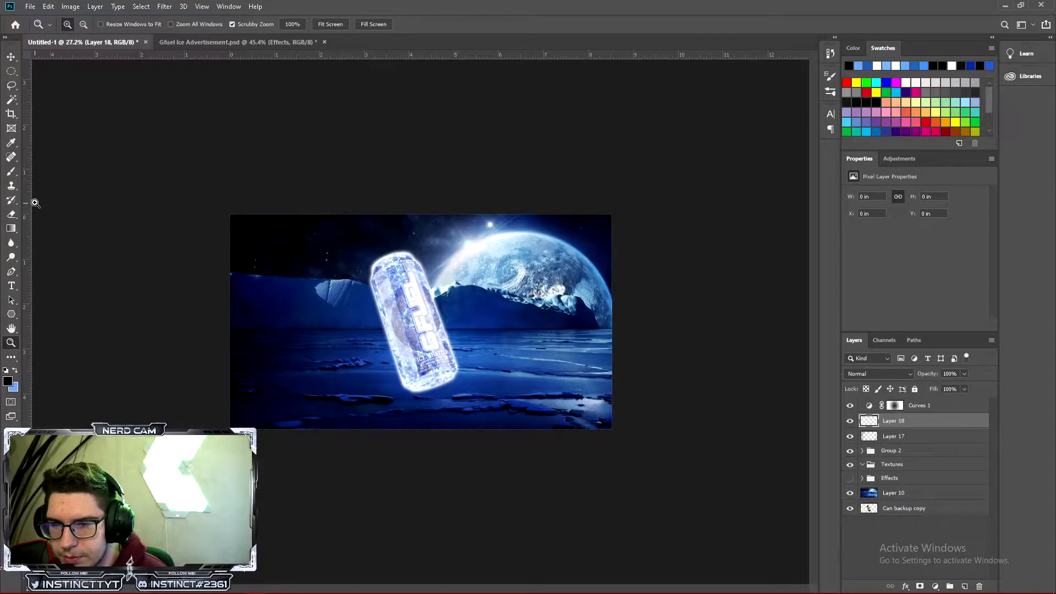
{"action": "left_click", "coordinate": [11, 171]}
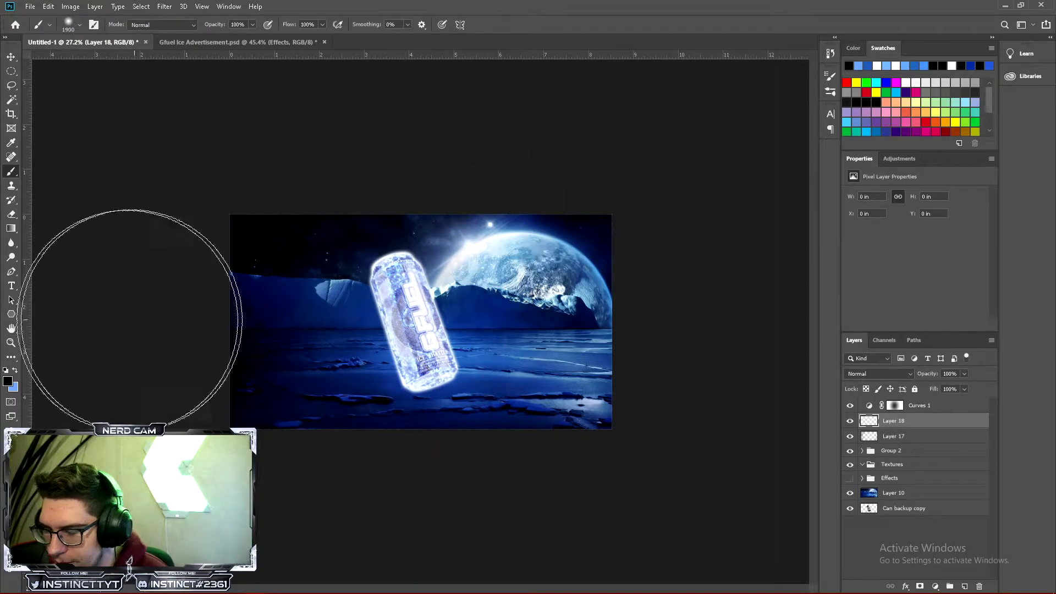
{"action": "left_click", "coordinate": [8, 380]}
{"action": "type", "text": "ffffff"}
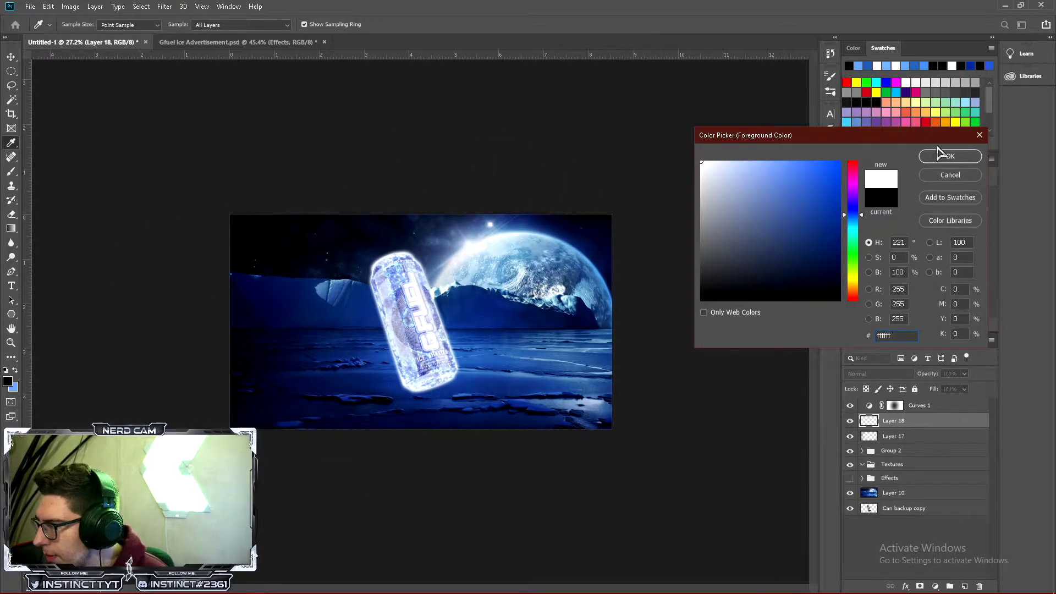
{"action": "left_click", "coordinate": [946, 157]}
{"action": "left_click", "coordinate": [409, 213]}
{"action": "key", "text": "ctrl+z"}
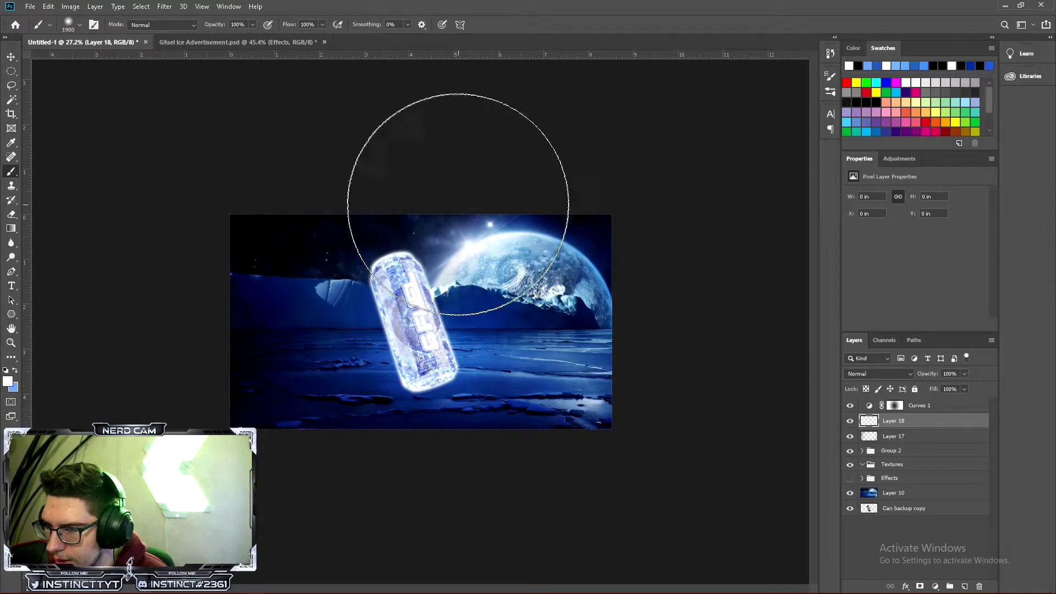
{"action": "left_click", "coordinate": [456, 199]}
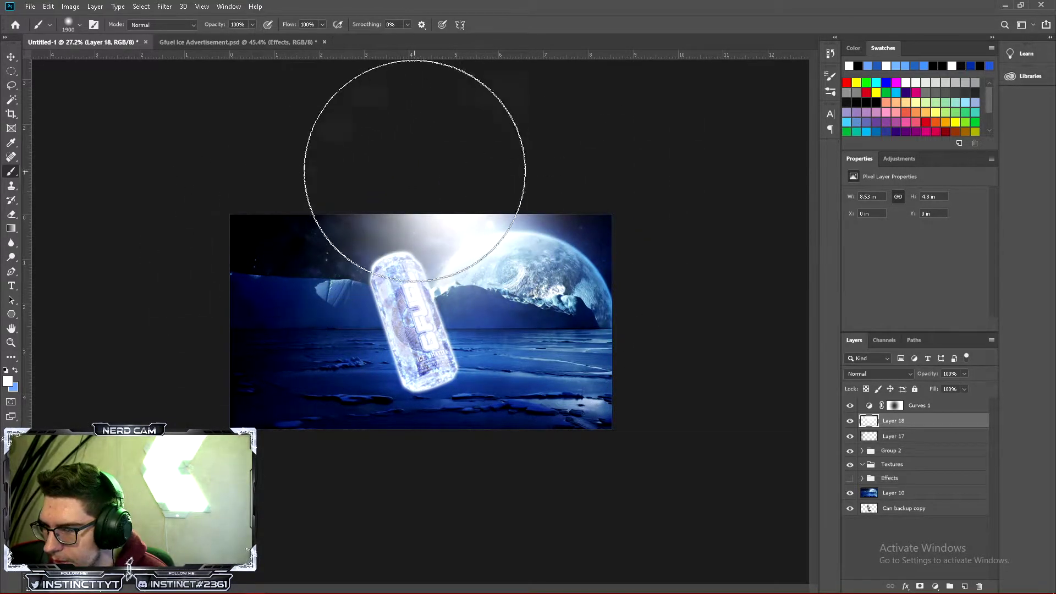
{"action": "key", "text": "ctrl+z"}
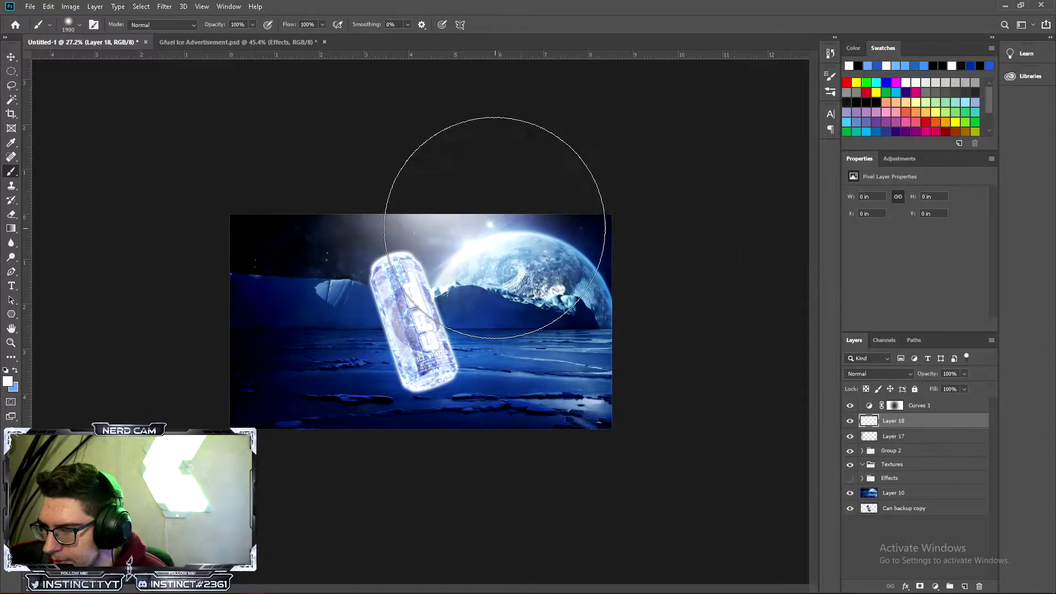
{"action": "left_click", "coordinate": [445, 195]}
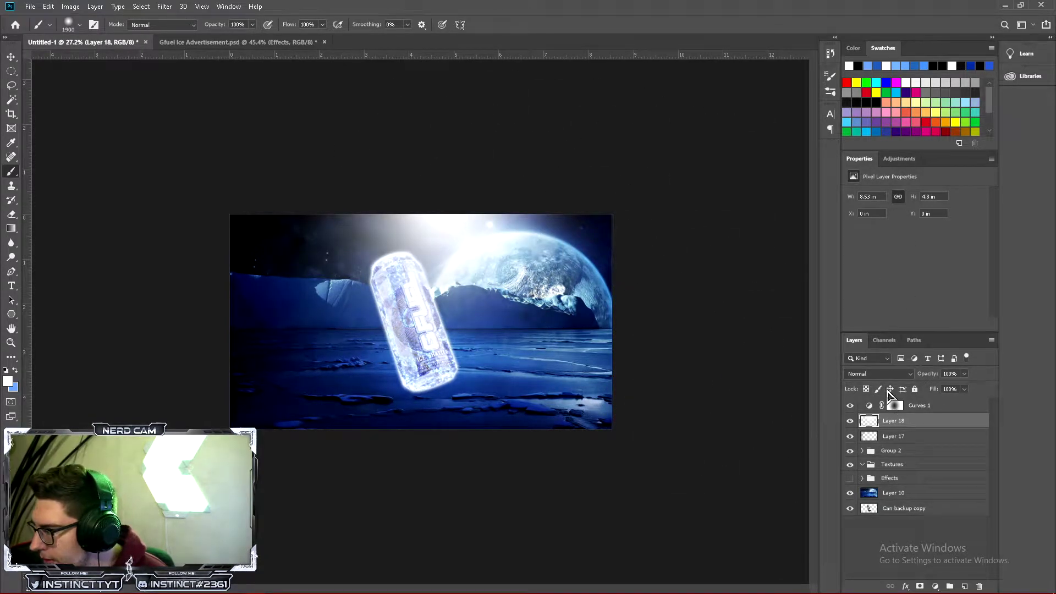
Keep Layer 18 in Normal blending and set its Fill to 35%
{"action": "left_click", "coordinate": [878, 374]}
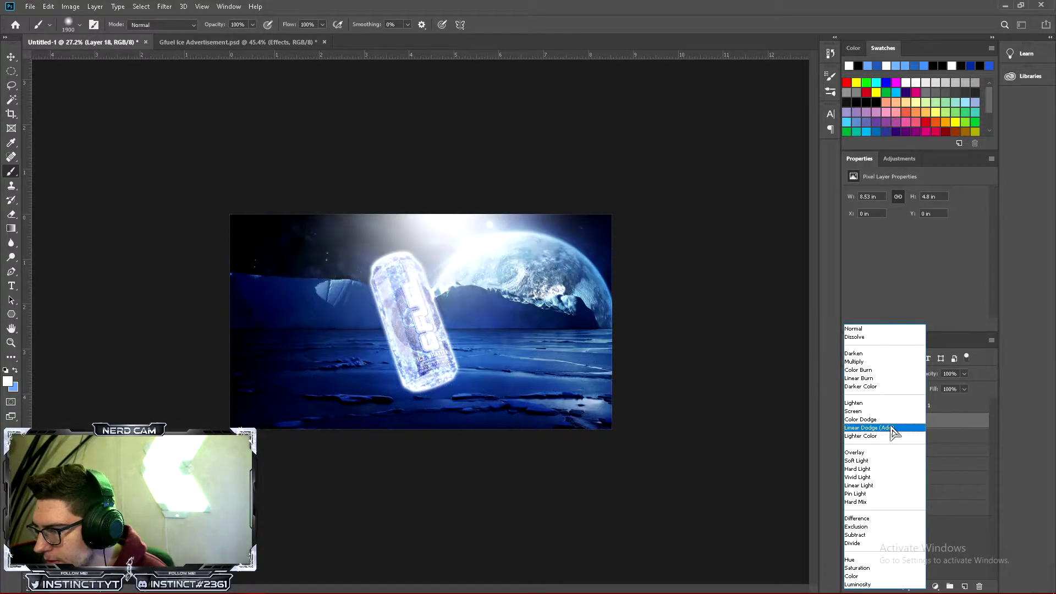
{"action": "left_click", "coordinate": [877, 461]}
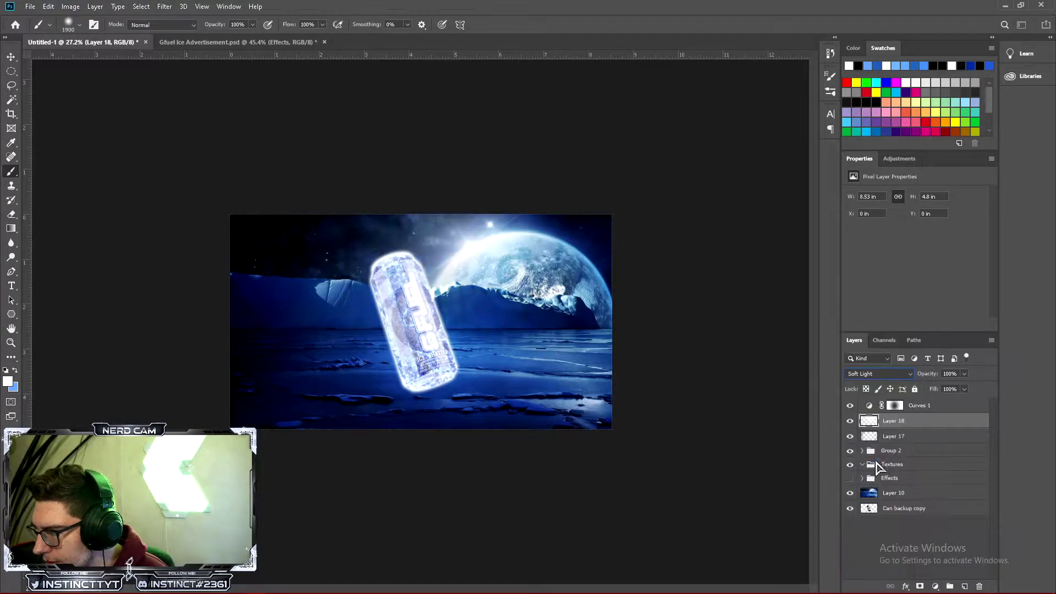
{"action": "left_click", "coordinate": [964, 374]}
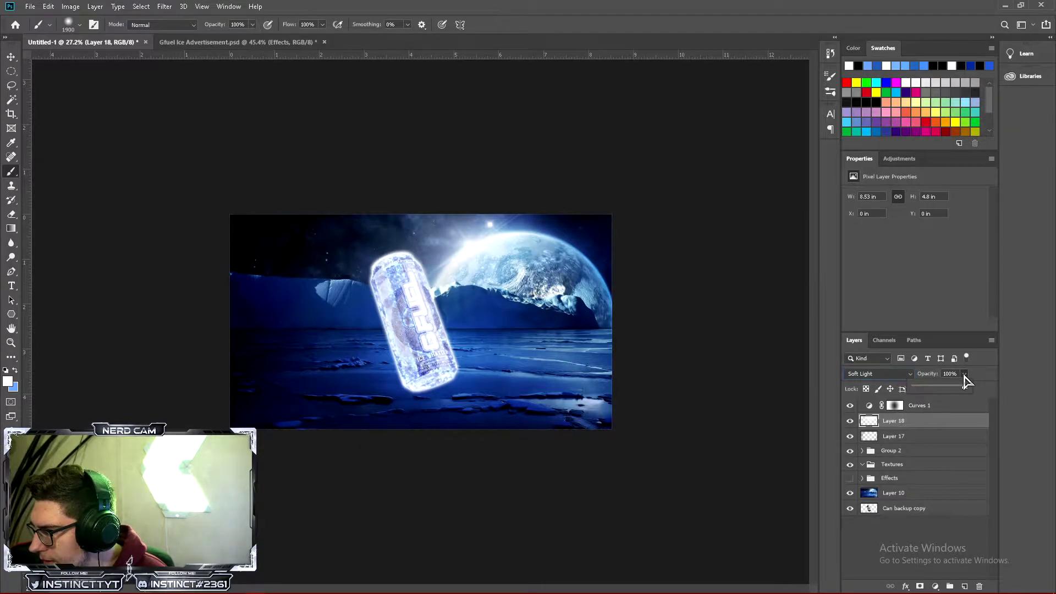
{"action": "mouse_move", "coordinate": [967, 391]}
{"action": "left_mouse_down"}
{"action": "mouse_move", "coordinate": [876, 398]}
{"action": "mouse_move", "coordinate": [969, 406]}
{"action": "left_mouse_up"}
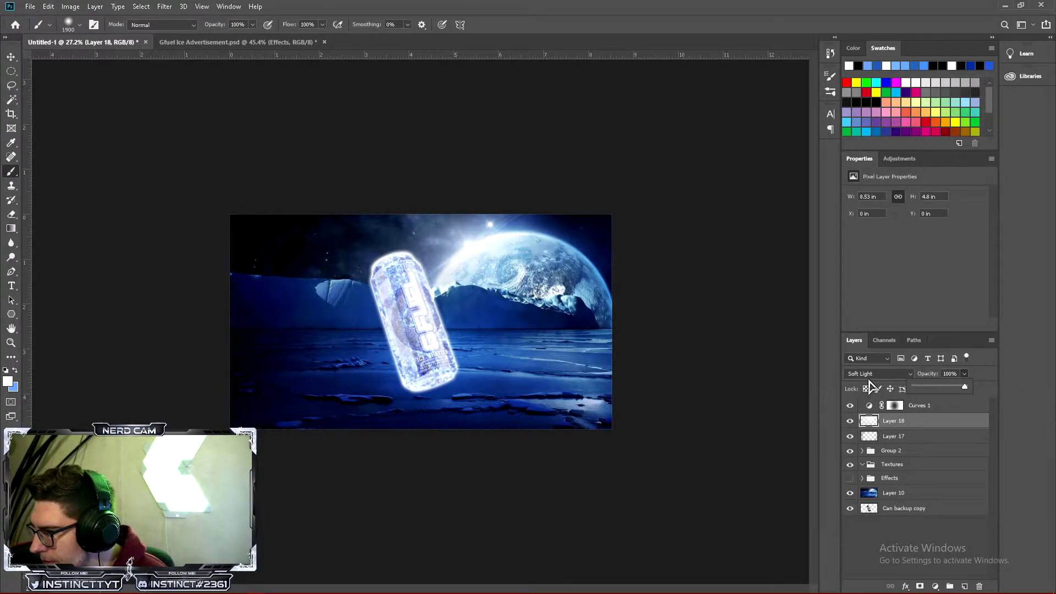
{"action": "left_click", "coordinate": [869, 378]}
{"action": "left_click", "coordinate": [867, 332]}
{"action": "left_click", "coordinate": [965, 374]}
{"action": "left_click", "coordinate": [964, 427]}
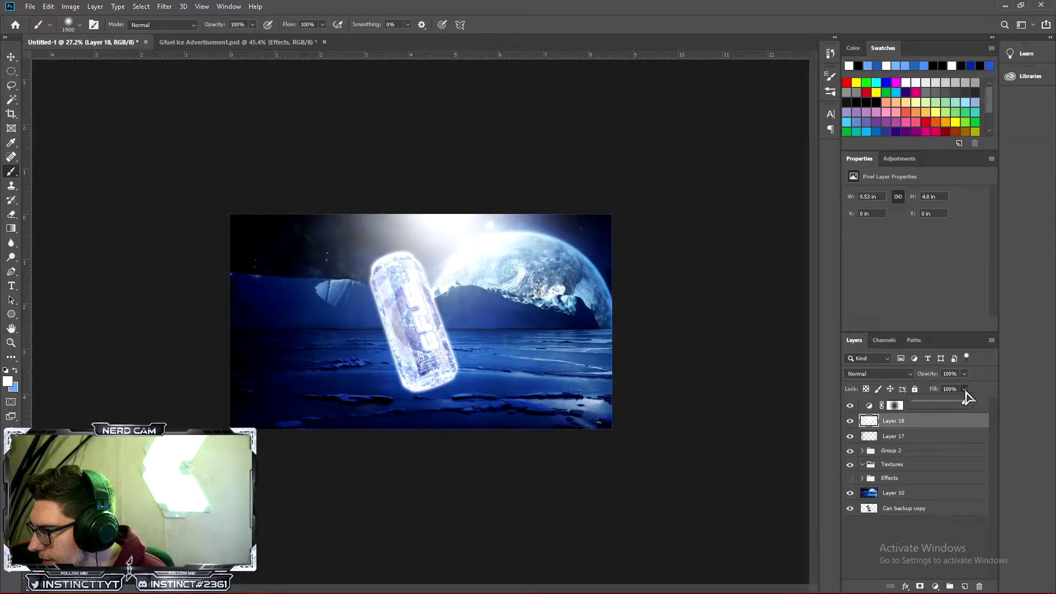
{"action": "mouse_move", "coordinate": [943, 407]}
{"action": "left_mouse_down"}
{"action": "mouse_move", "coordinate": [916, 409]}
{"action": "mouse_move", "coordinate": [930, 412]}
{"action": "left_mouse_up"}
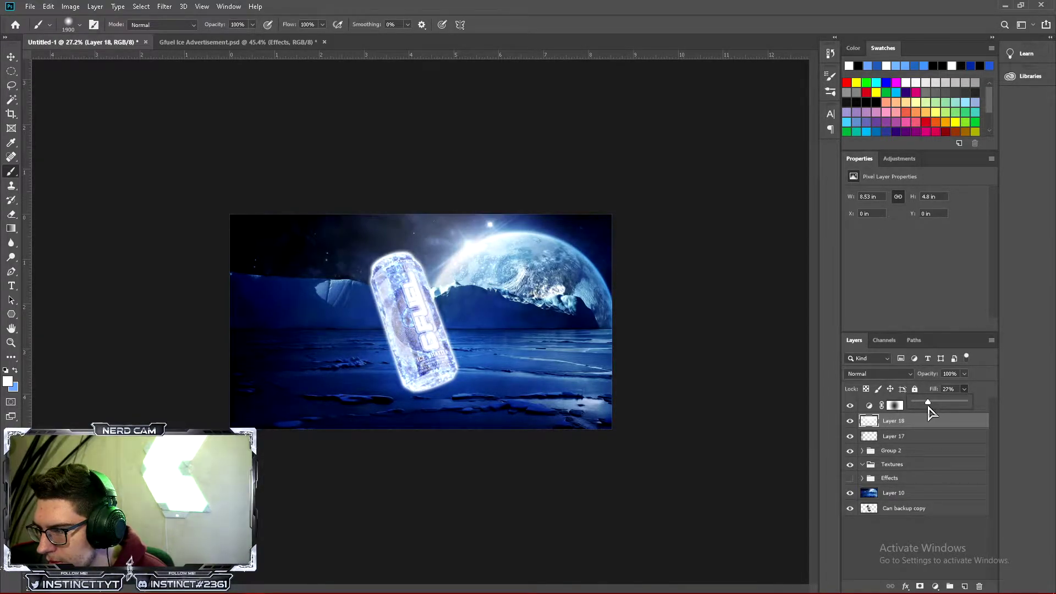
{"action": "left_click_drag", "start_coordinate": [932, 414], "coordinate": [936, 414]}
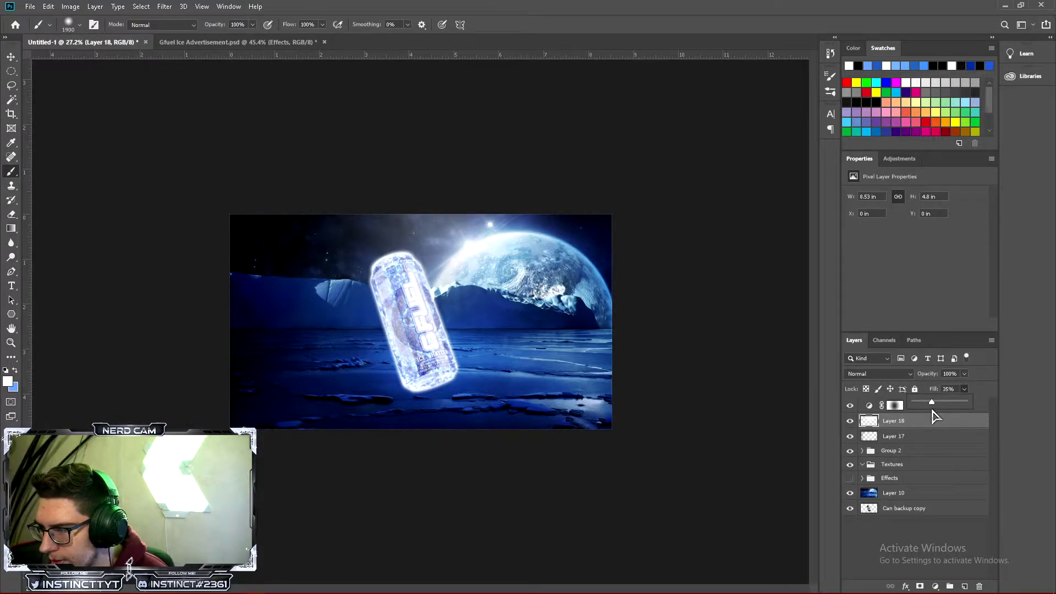
{"action": "left_click", "coordinate": [940, 429]}
Make Layer 18 visible again and add a new empty Layer 19
{"action": "left_click", "coordinate": [921, 436]}
{"action": "left_click", "coordinate": [911, 425]}
{"action": "left_click", "coordinate": [850, 420]}
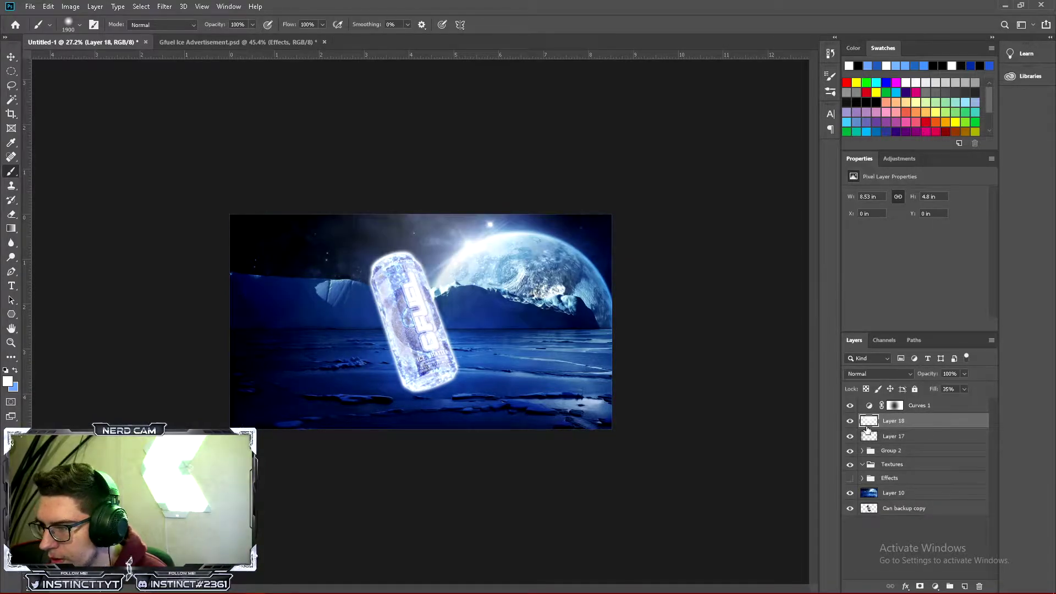
{"action": "left_click", "coordinate": [965, 587]}
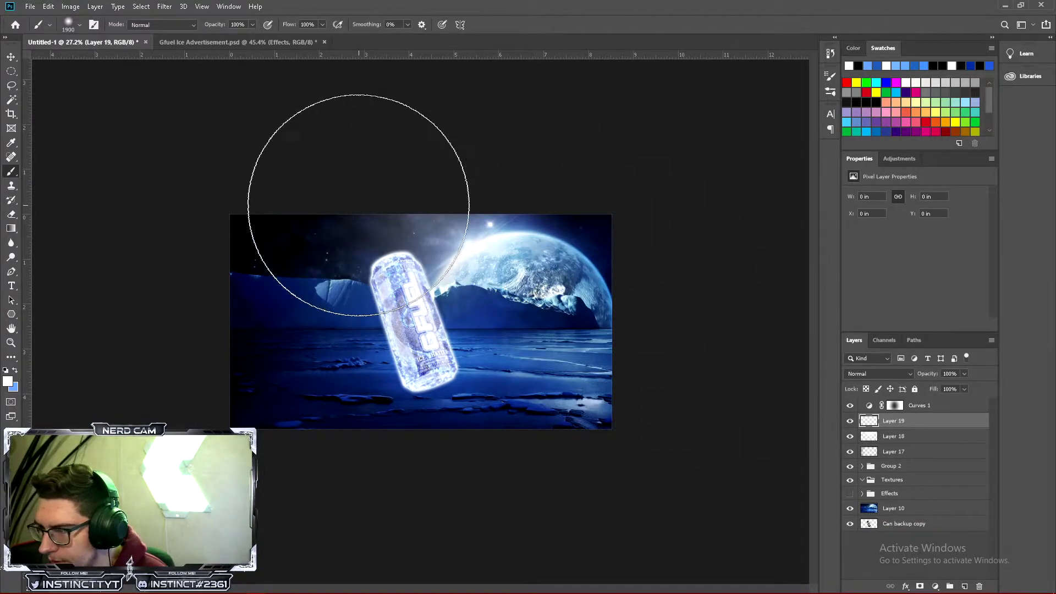
Paint a soft white stroke from the sky down toward the scene bottom on Layer 19
{"action": "key", "text": "ctrl+z"}
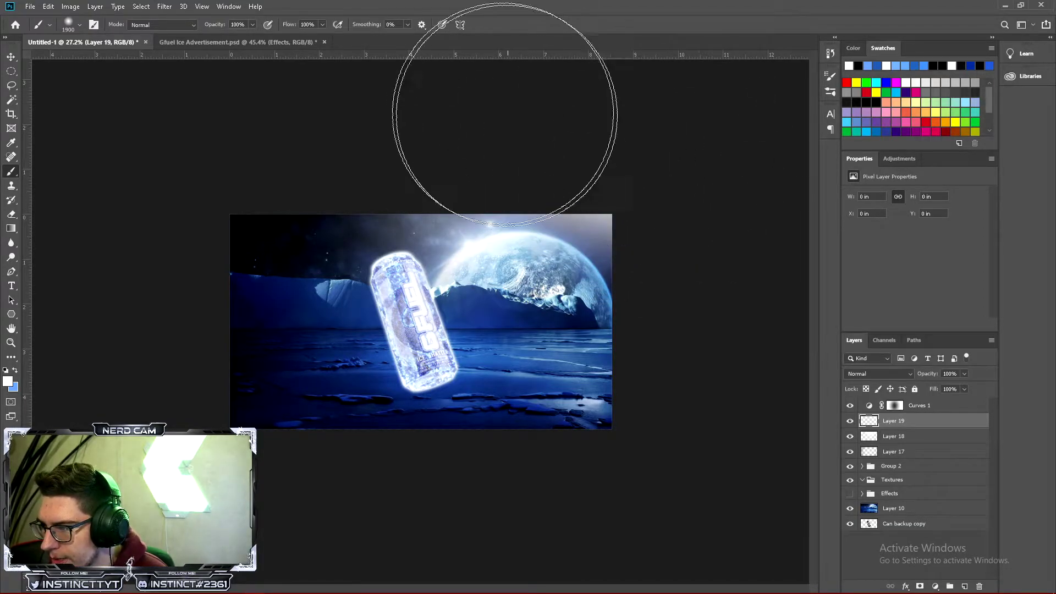
{"action": "left_click", "coordinate": [486, 107]}
{"action": "mouse_move", "coordinate": [720, 213]}
{"action": "left_mouse_down"}
{"action": "mouse_move", "coordinate": [732, 320]}
{"action": "mouse_move", "coordinate": [778, 487]}
{"action": "mouse_move", "coordinate": [550, 583]}
{"action": "left_mouse_up"}
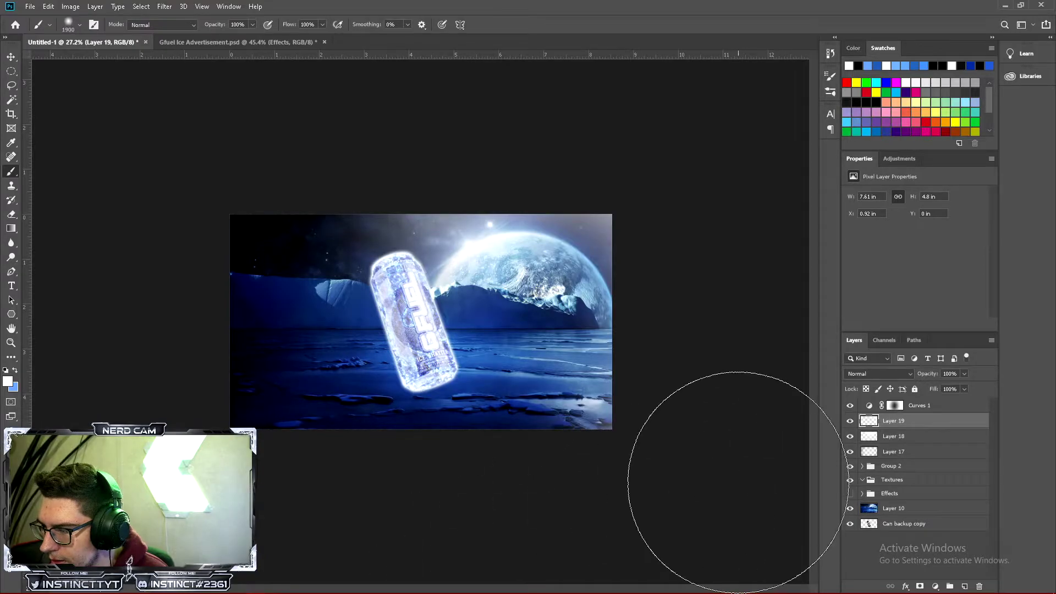
Blend Layer 19 in Soft Light at 40% opacity and compare it on and off
{"action": "left_click", "coordinate": [878, 373]}
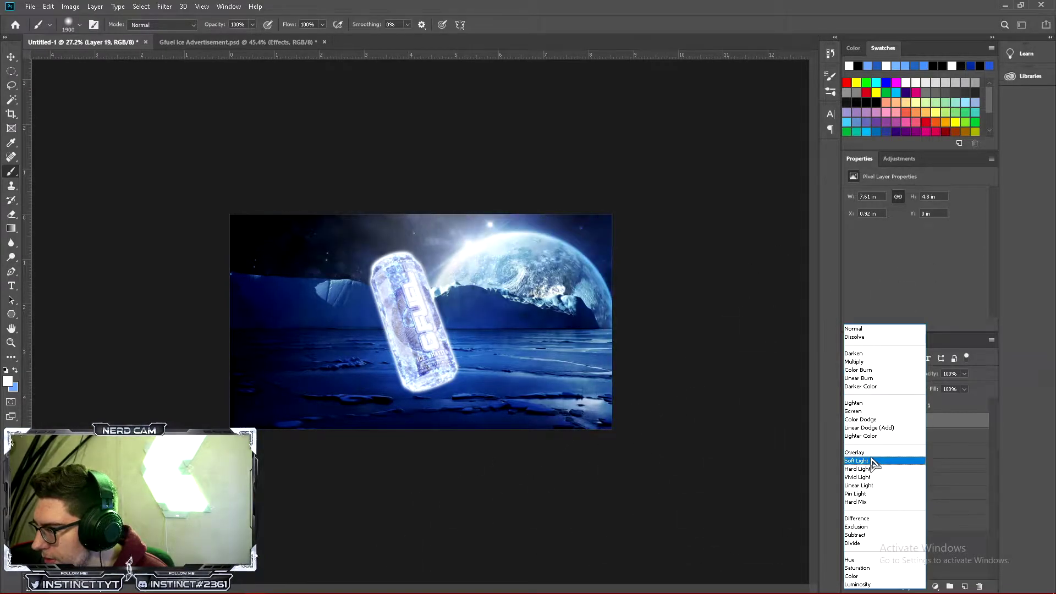
{"action": "left_click", "coordinate": [906, 436]}
{"action": "left_click", "coordinate": [964, 373]}
{"action": "left_click_drag", "start_coordinate": [968, 386], "coordinate": [932, 395]}
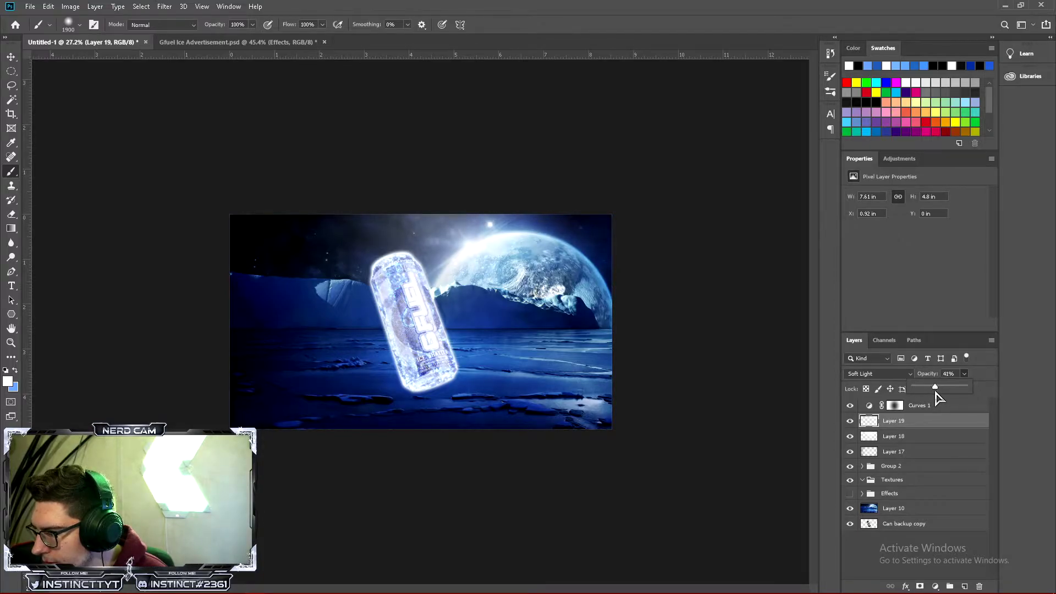
{"action": "left_click", "coordinate": [847, 422]}
{"action": "left_click", "coordinate": [849, 422]}
{"action": "left_click", "coordinate": [849, 421]}
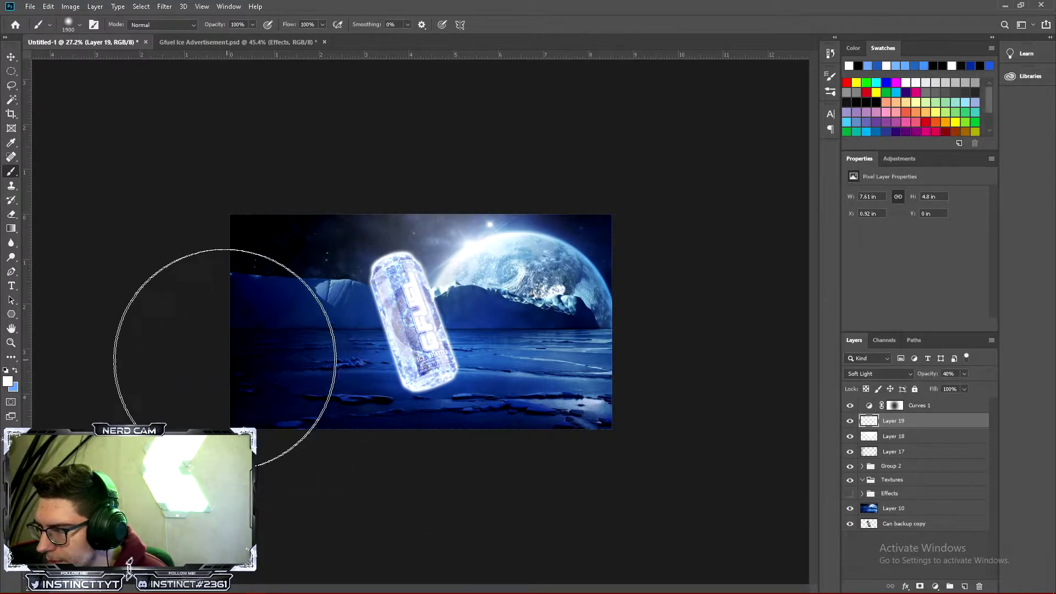
{"action": "left_click", "coordinate": [11, 342]}
{"action": "mouse_move", "coordinate": [456, 348]}
{"action": "left_mouse_down"}
{"action": "mouse_move", "coordinate": [422, 348]}
{"action": "mouse_move", "coordinate": [452, 348]}
{"action": "left_mouse_up"}
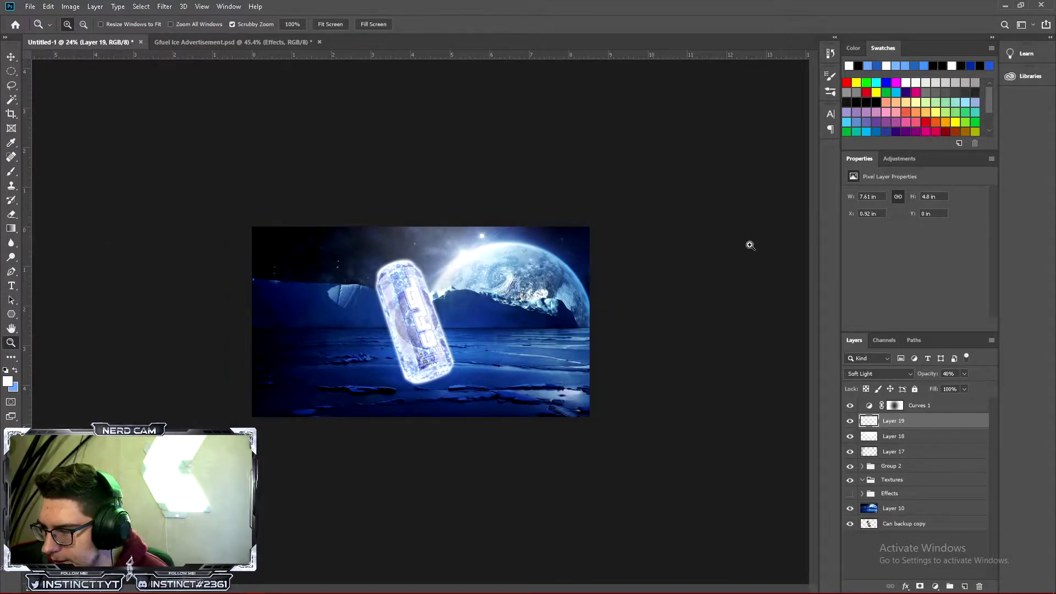
Add a Gradient Map adjustment using the black-to-white preset, with Reverse left off
{"action": "left_click", "coordinate": [899, 159]}
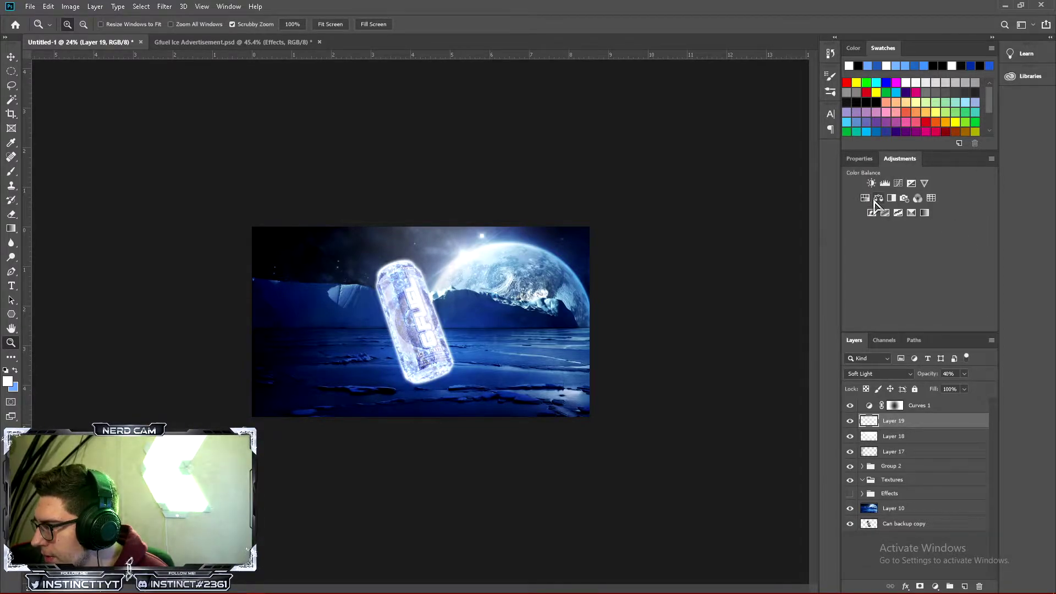
{"action": "left_click", "coordinate": [925, 214]}
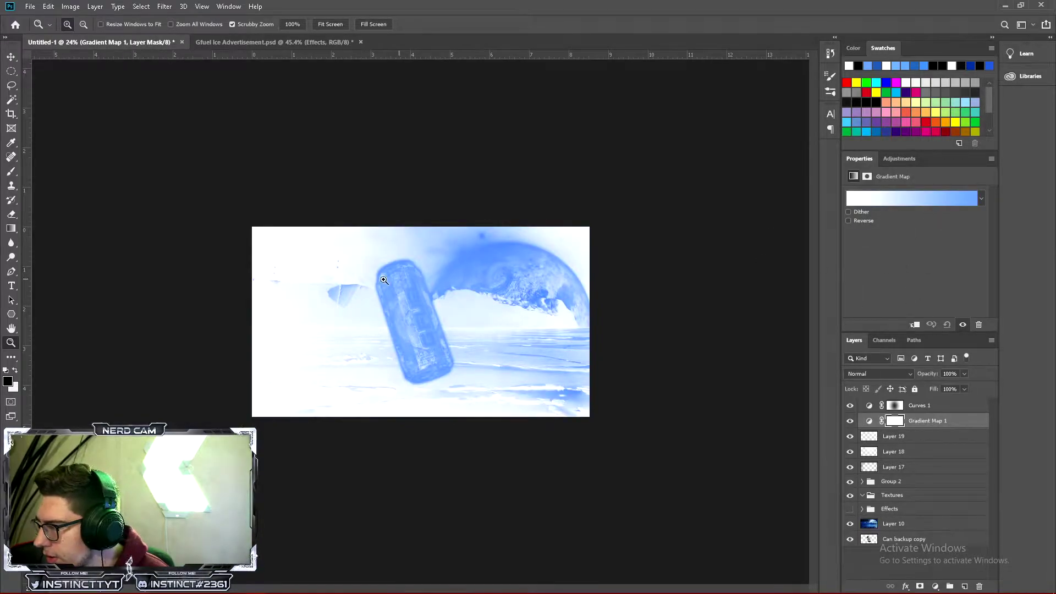
{"action": "left_click", "coordinate": [981, 199]}
{"action": "left_click", "coordinate": [893, 222]}
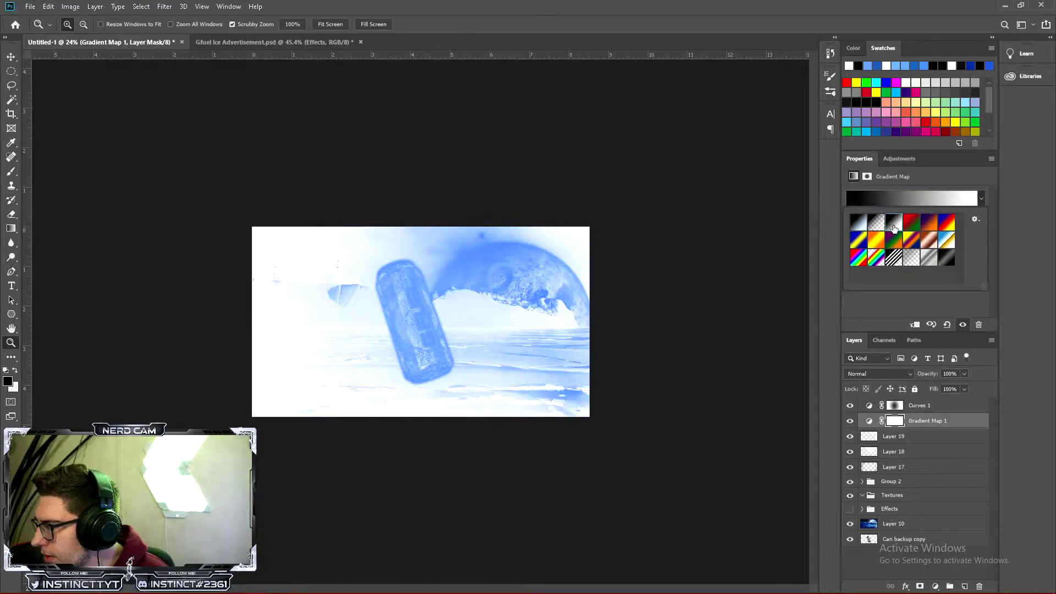
{"action": "left_click", "coordinate": [967, 234]}
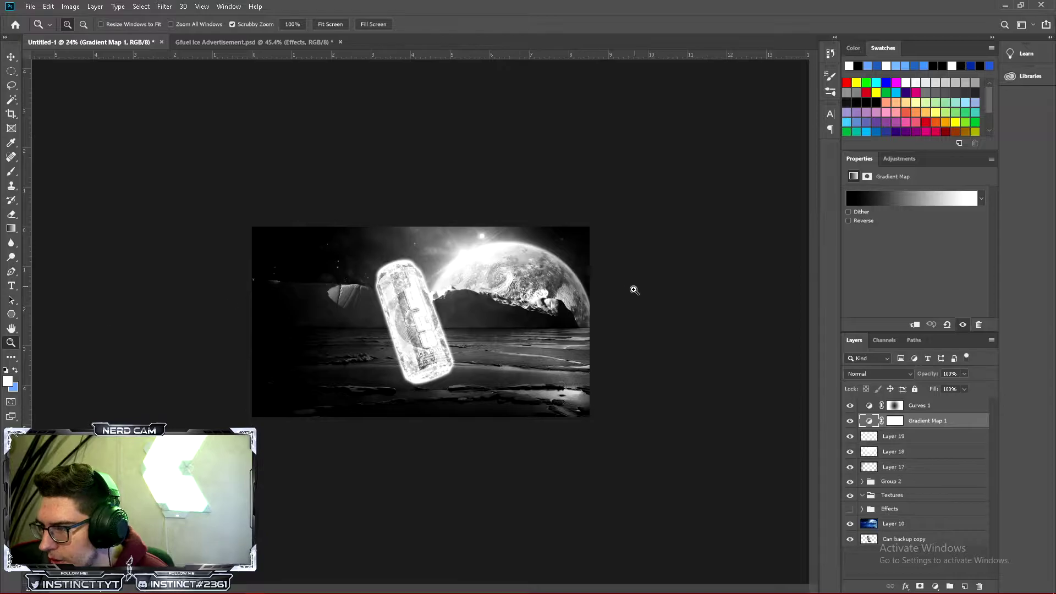
{"action": "left_click_drag", "start_coordinate": [501, 347], "coordinate": [517, 347]}
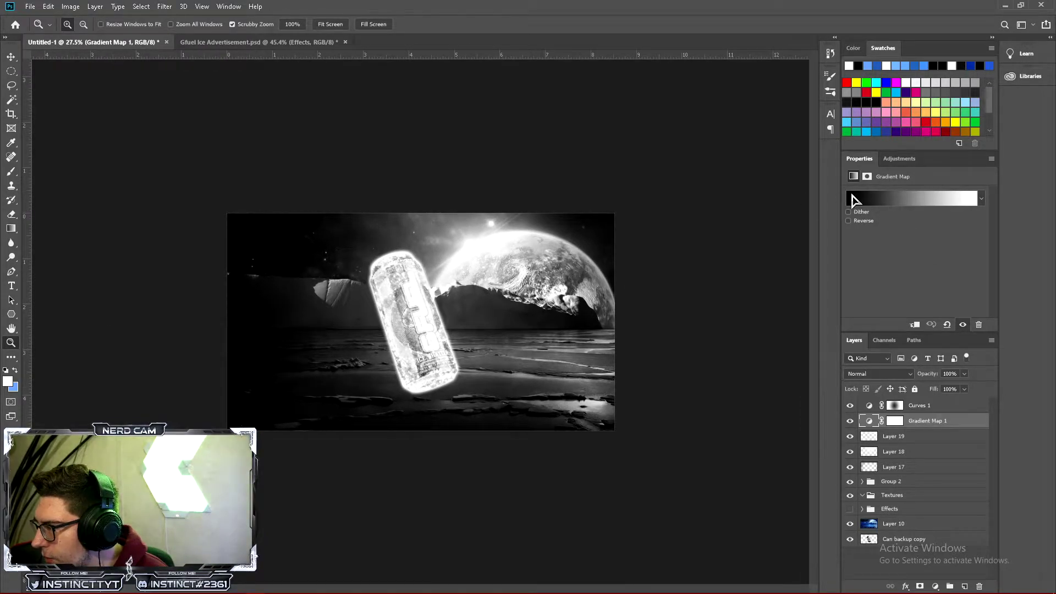
{"action": "left_click", "coordinate": [848, 221]}
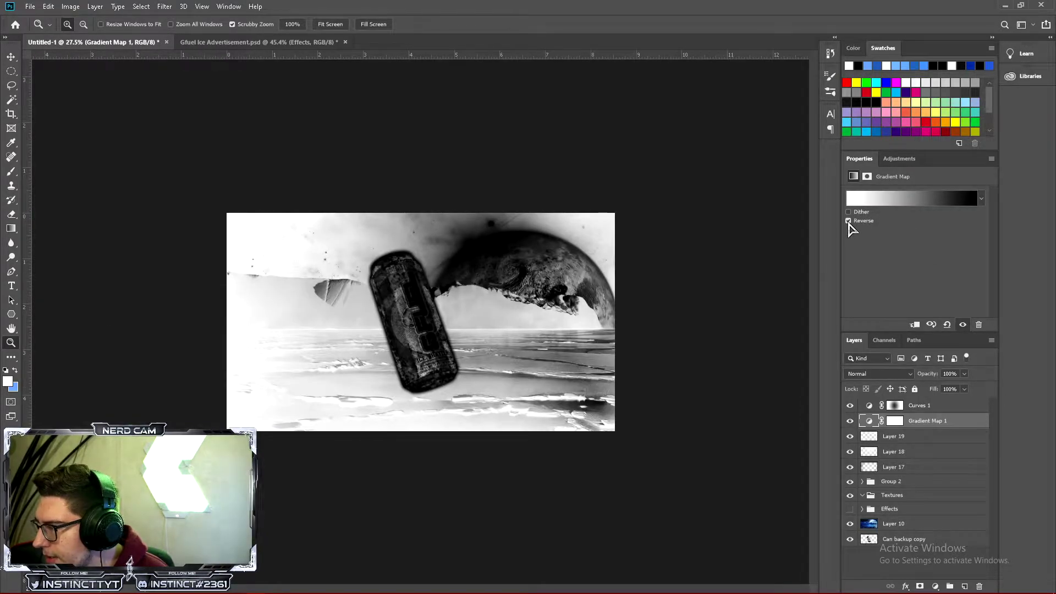
{"action": "left_click", "coordinate": [849, 221]}
After trying Soft Light, blend Gradient Map 1 Normal at 10% opacity
{"action": "left_click", "coordinate": [907, 374]}
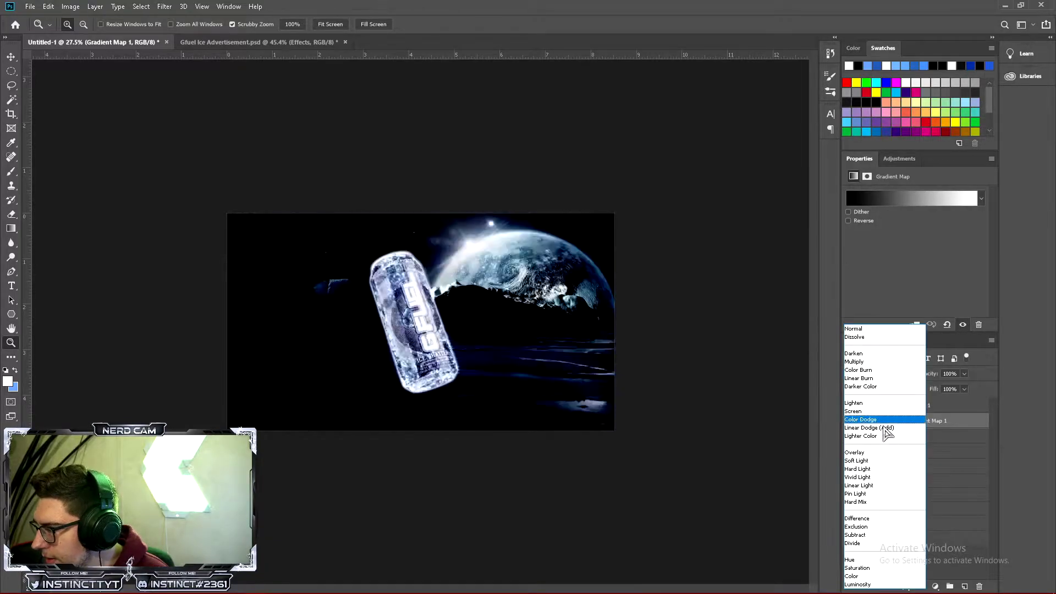
{"action": "left_click", "coordinate": [869, 460]}
{"action": "left_click", "coordinate": [964, 374]}
{"action": "left_click_drag", "start_coordinate": [966, 386], "coordinate": [919, 397]}
{"action": "left_click", "coordinate": [850, 421]}
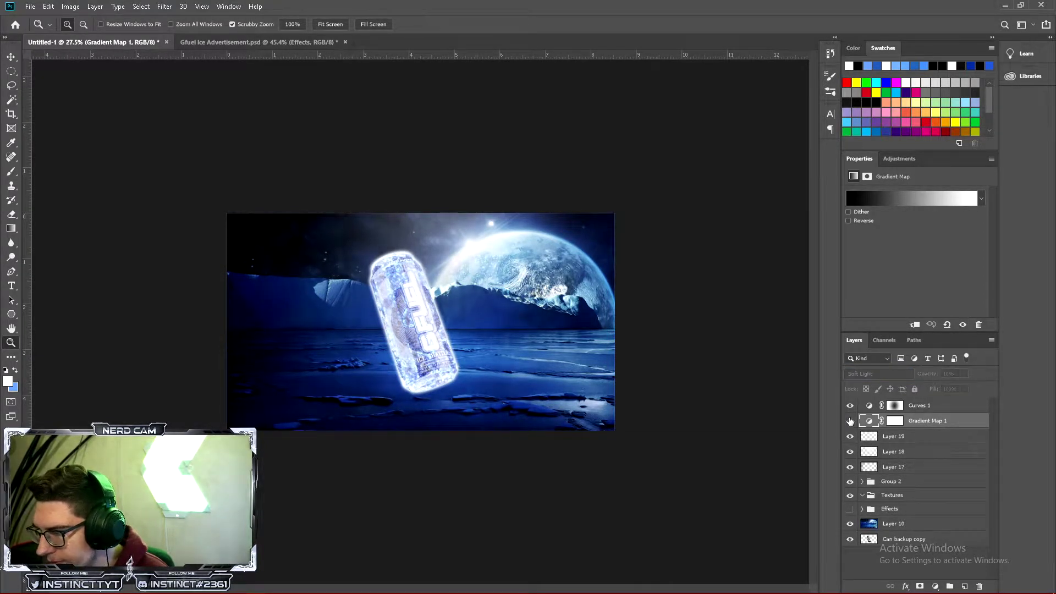
{"action": "left_click", "coordinate": [851, 421]}
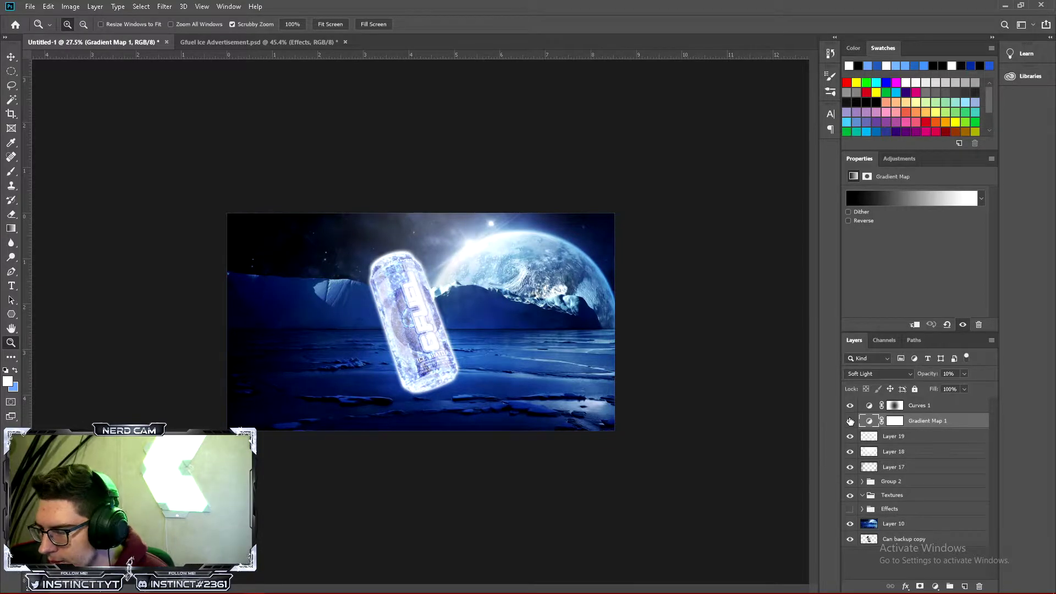
{"action": "left_click", "coordinate": [879, 373]}
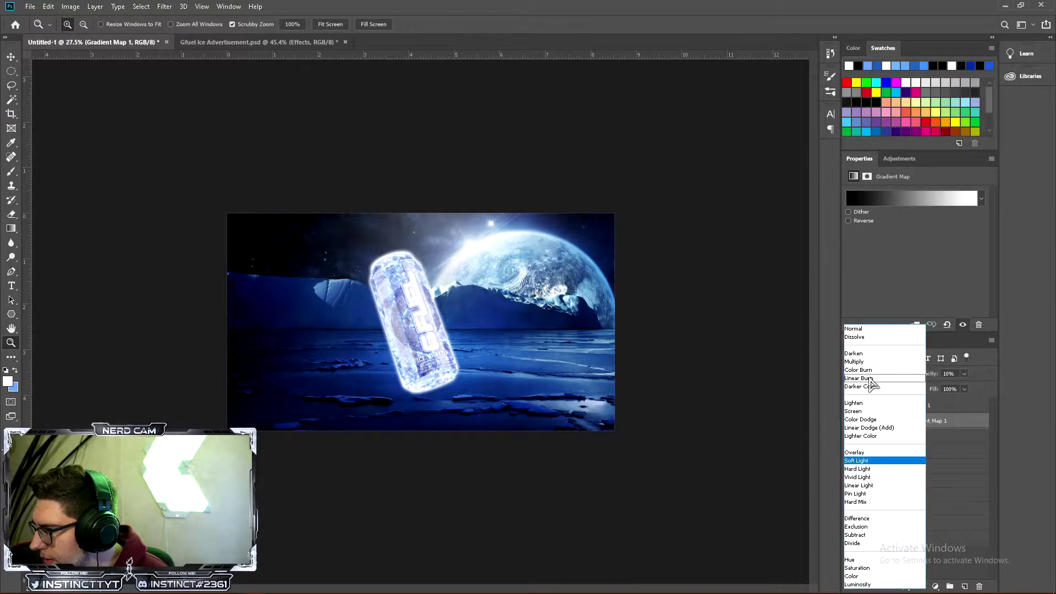
{"action": "left_click", "coordinate": [867, 329]}
{"action": "left_click", "coordinate": [965, 374]}
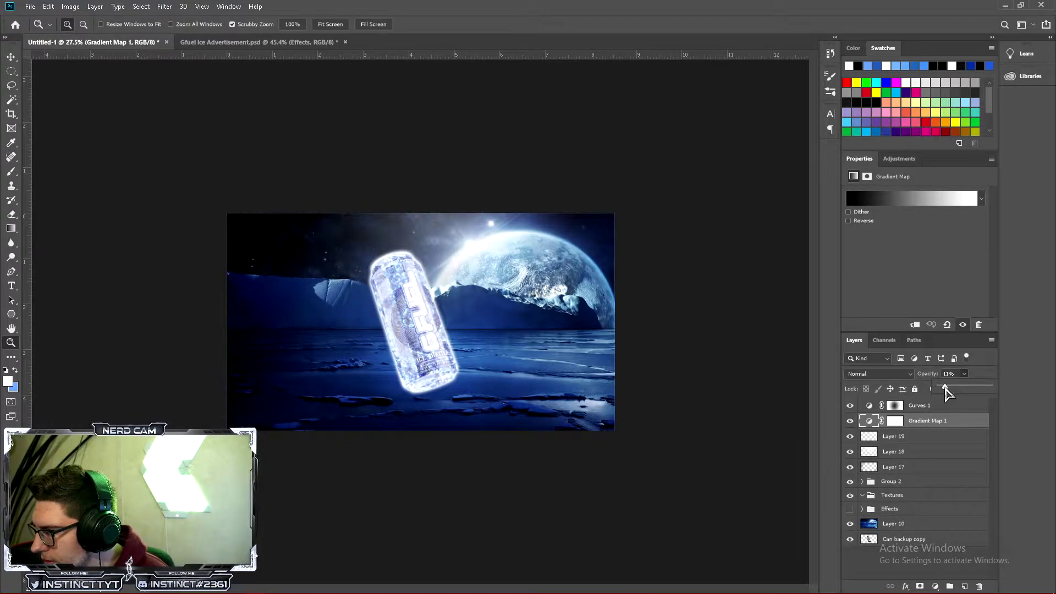
{"action": "left_click_drag", "start_coordinate": [945, 387], "coordinate": [944, 387]}
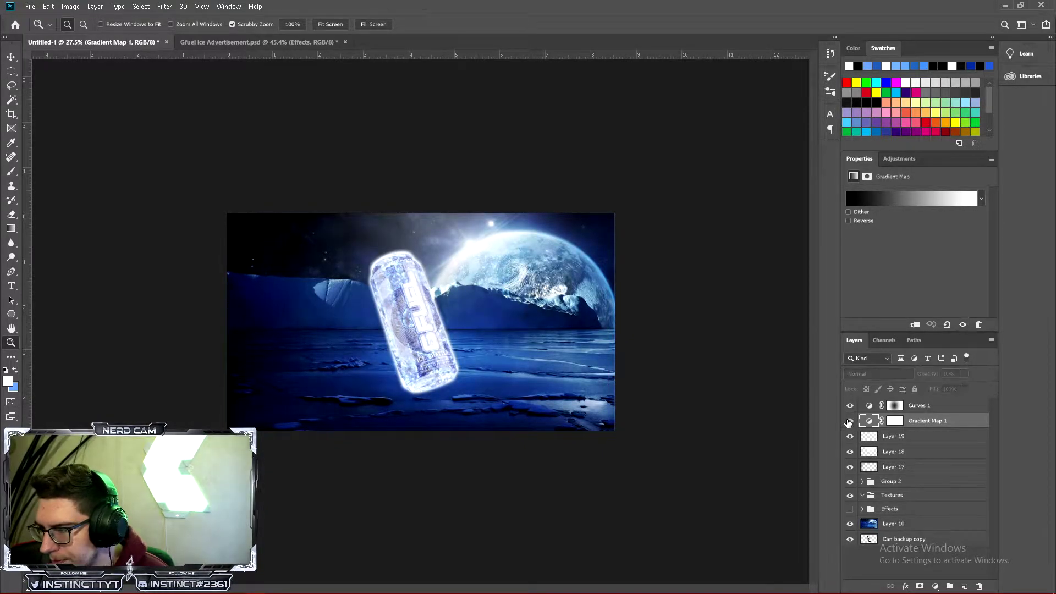
{"action": "left_click_drag", "start_coordinate": [405, 347], "coordinate": [436, 349]}
{"action": "left_click_drag", "start_coordinate": [380, 368], "coordinate": [382, 369]}
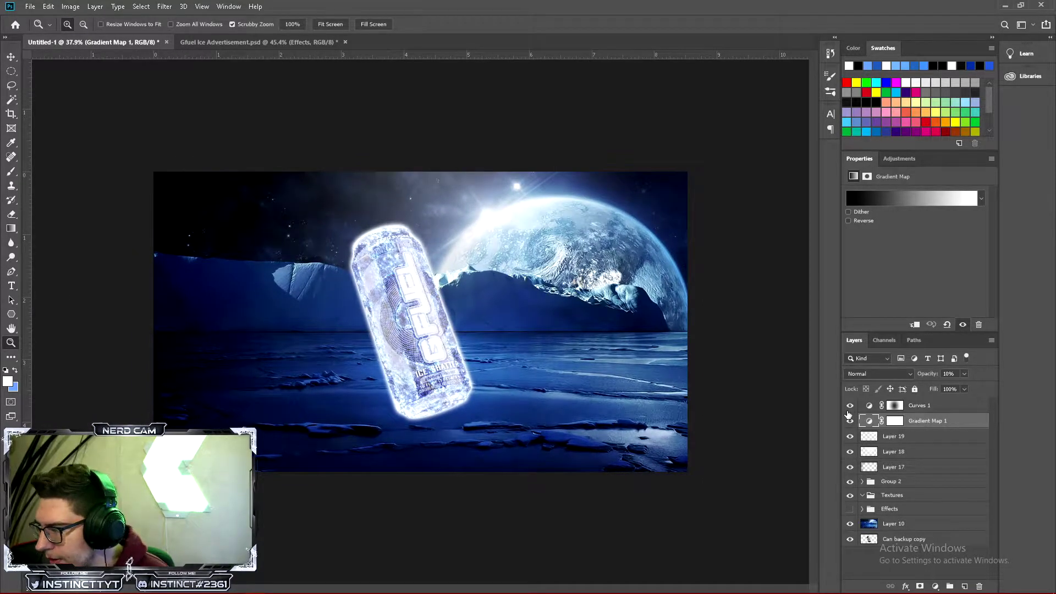
Compare the scene with and without the gradient map, then zoom in on the can
{"action": "left_click", "coordinate": [850, 421]}
{"action": "left_click", "coordinate": [437, 365], "text": "alt"}
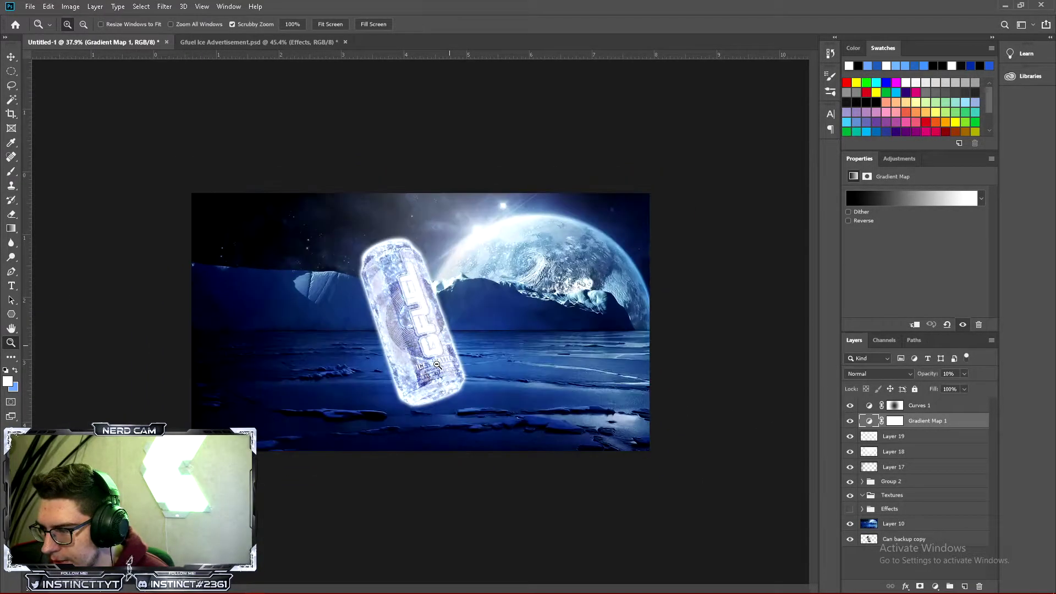
{"action": "left_click_drag", "start_coordinate": [357, 337], "coordinate": [361, 340]}
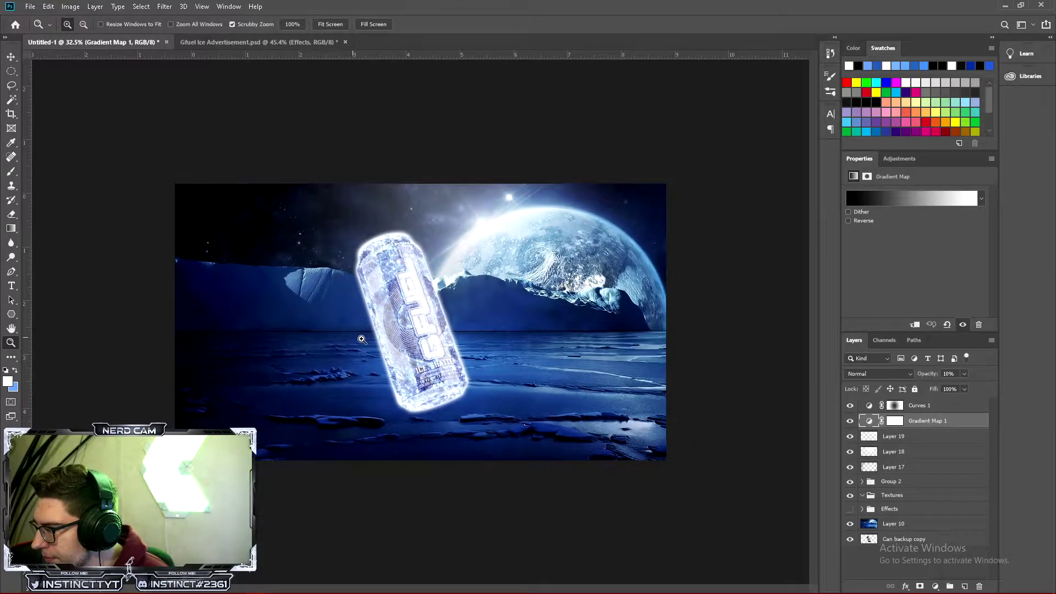
{"action": "left_click", "coordinate": [899, 158]}
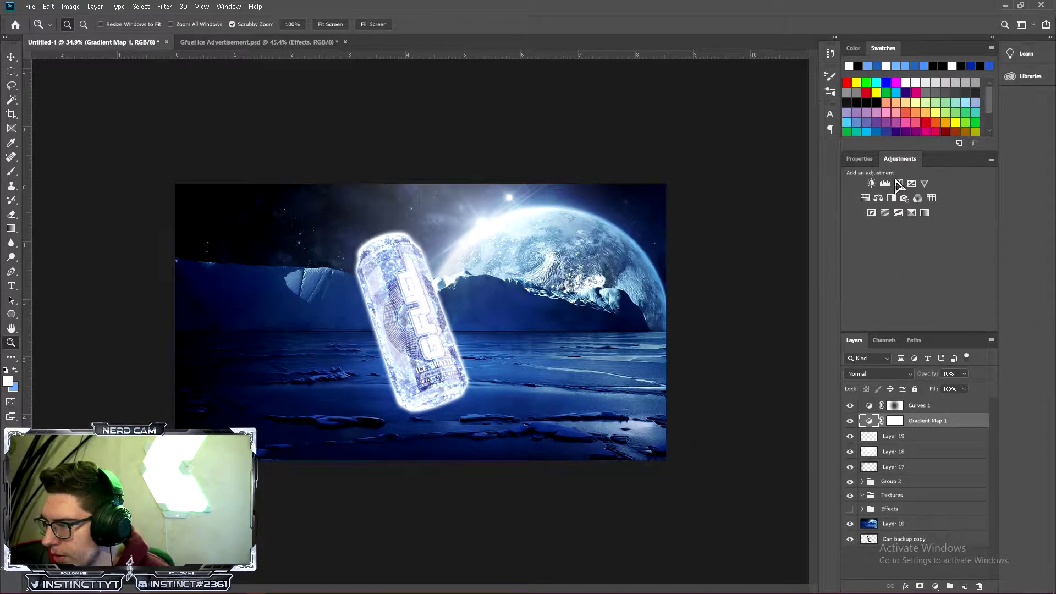
{"action": "left_click_drag", "start_coordinate": [425, 352], "coordinate": [229, 323]}
{"action": "left_click_drag", "start_coordinate": [339, 339], "coordinate": [489, 307]}
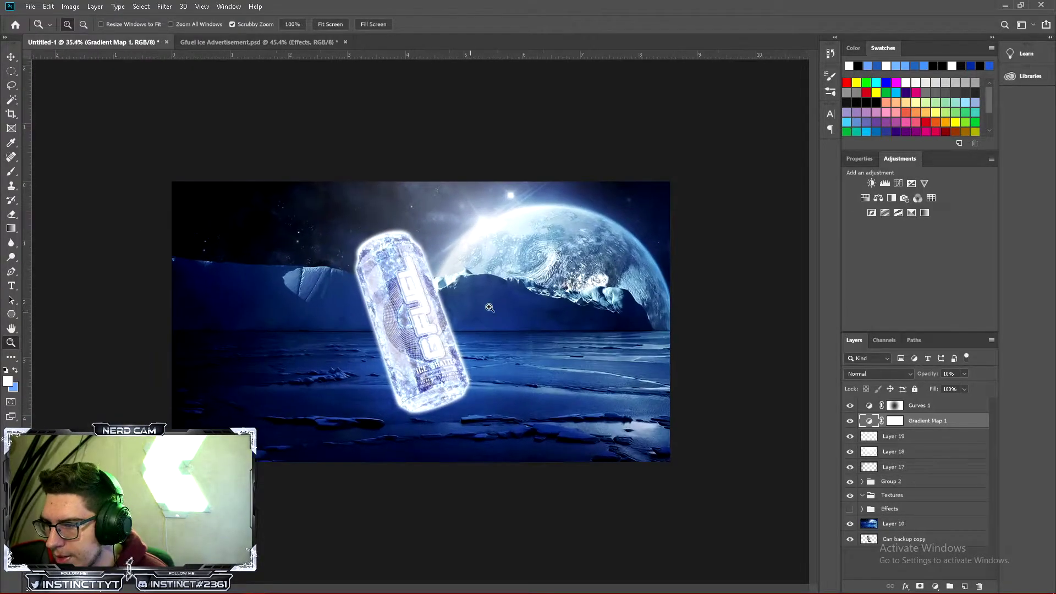
{"action": "left_click_drag", "start_coordinate": [385, 342], "coordinate": [533, 279]}
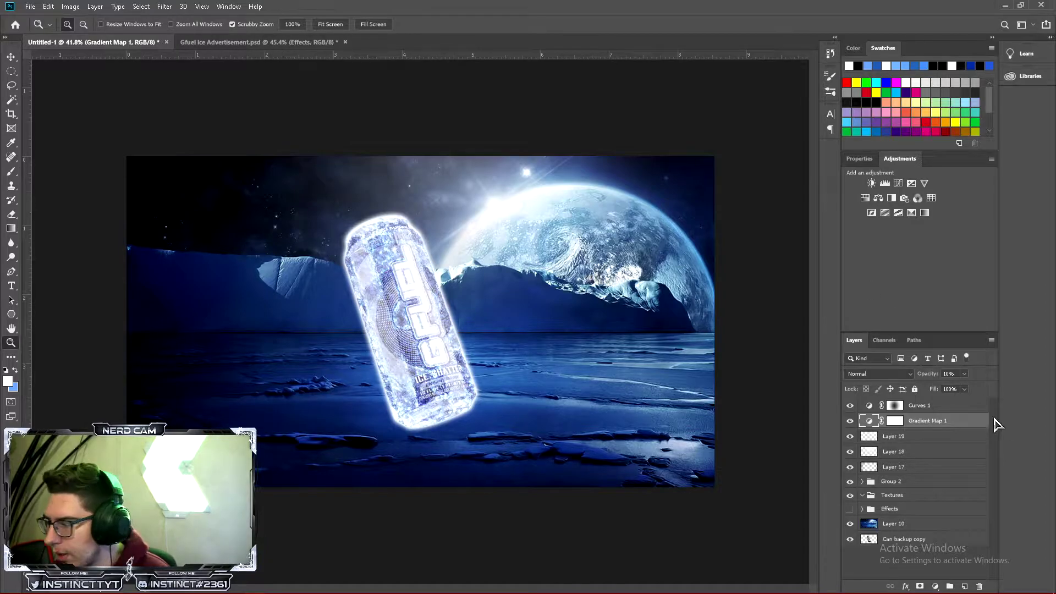
Show the Effects ice splash and group Curves 1 through Layer 17 into Group 3
{"action": "left_click", "coordinate": [850, 509]}
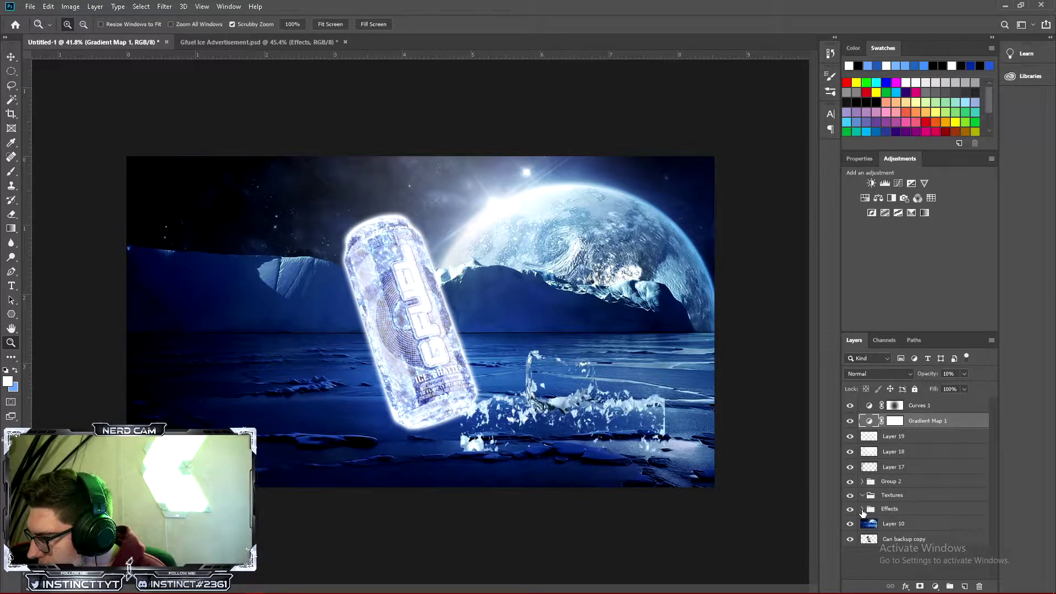
{"action": "left_click", "coordinate": [863, 509]}
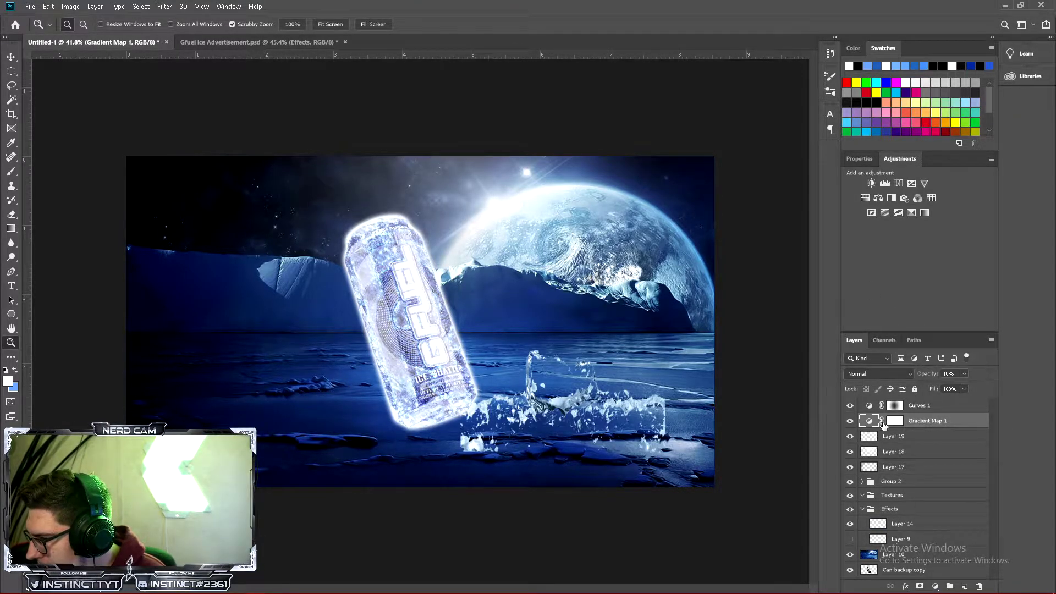
{"action": "left_click", "coordinate": [902, 467]}
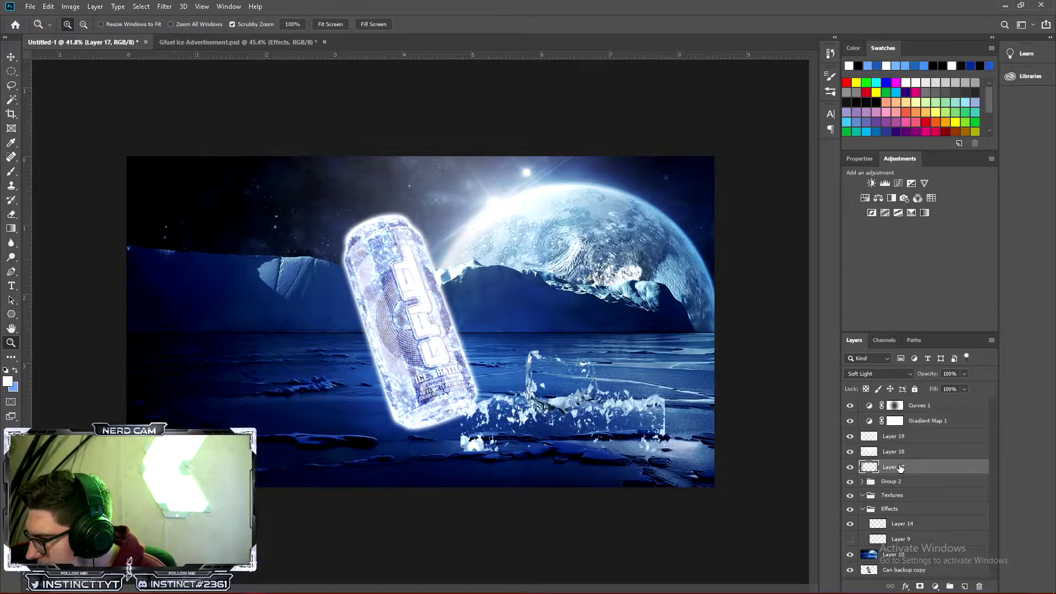
{"action": "left_click", "coordinate": [942, 410], "text": "shift"}
{"action": "key", "text": "ctrl+g"}
Rename Group 3 to CC and compare the colour correction on and off
{"action": "double_click", "coordinate": [891, 405]}
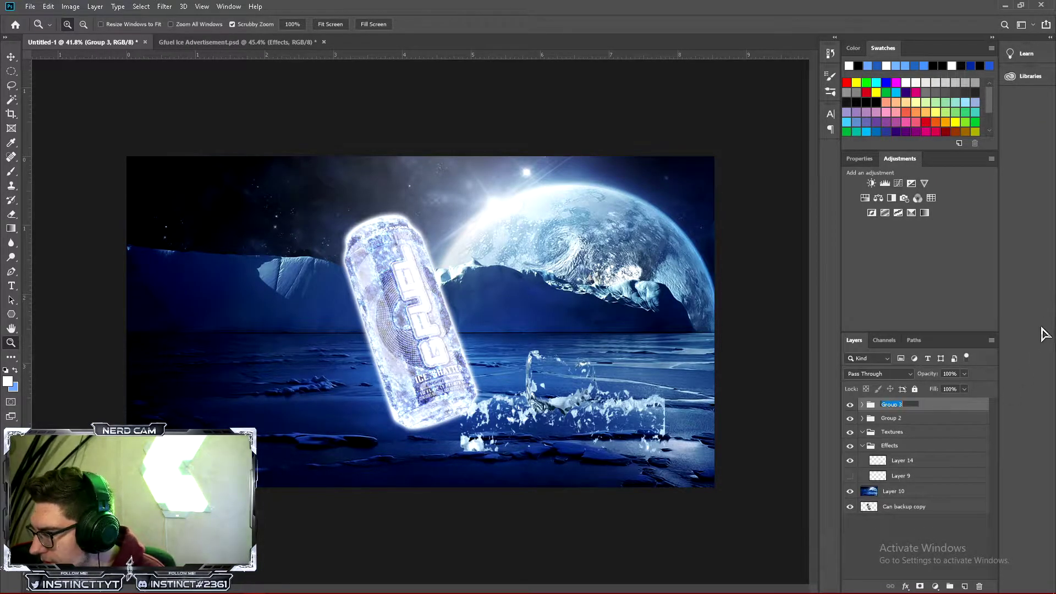
{"action": "left_click", "coordinate": [930, 420]}
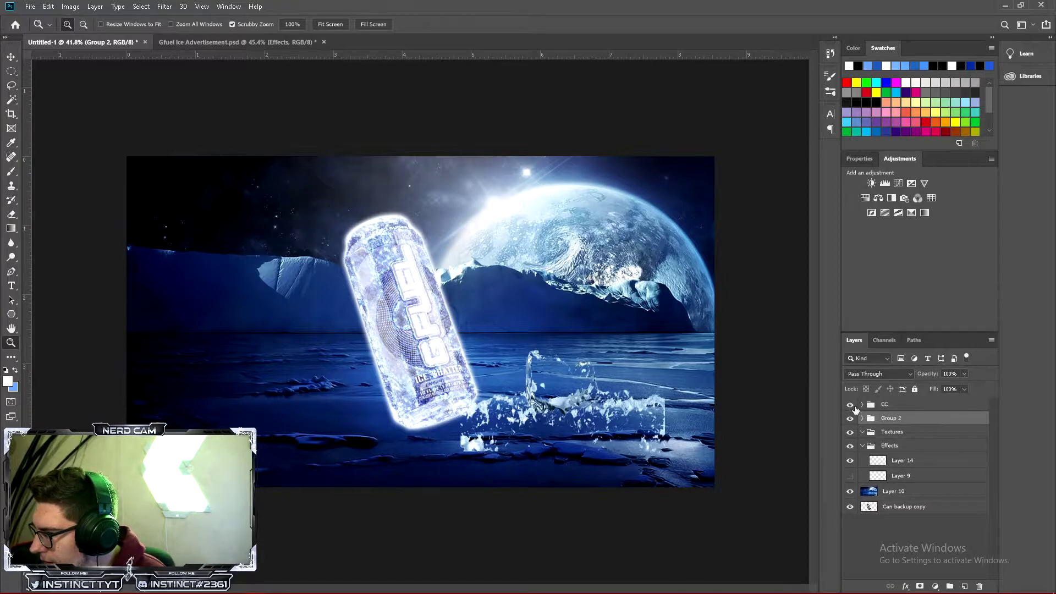
{"action": "left_click", "coordinate": [850, 404]}
{"action": "left_click", "coordinate": [850, 405]}
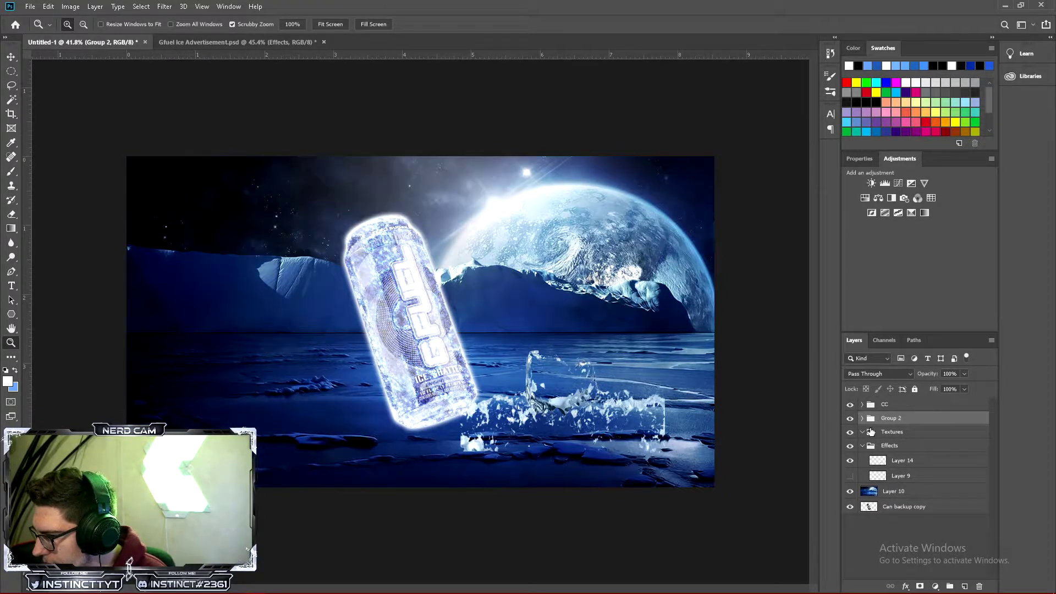
Rename Group 2 to Can
{"action": "left_click", "coordinate": [863, 419]}
{"action": "left_click", "coordinate": [863, 418]}
{"action": "double_click", "coordinate": [887, 419]}
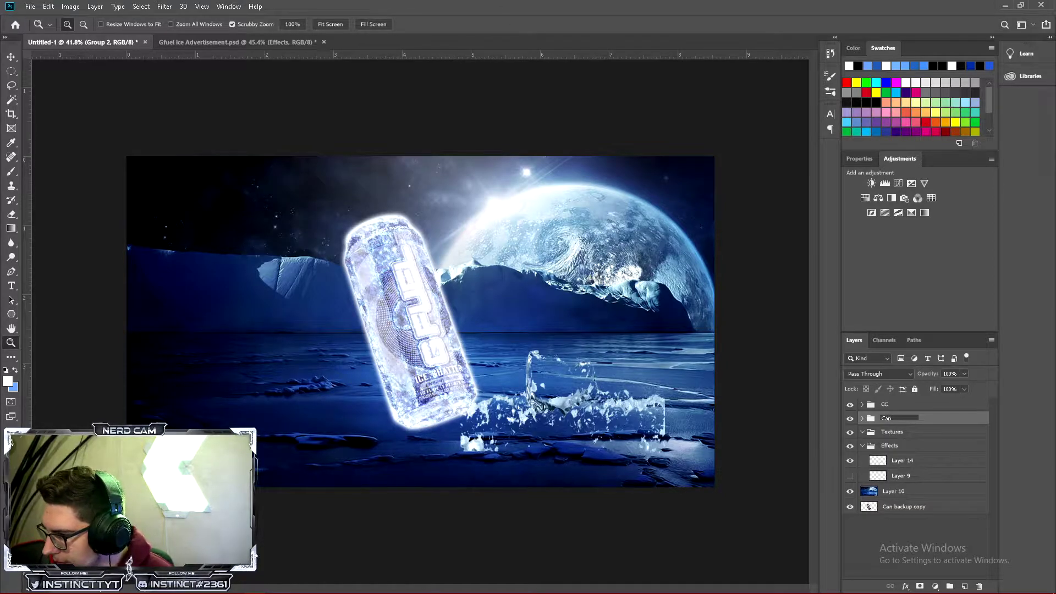
{"action": "left_click", "coordinate": [917, 429]}
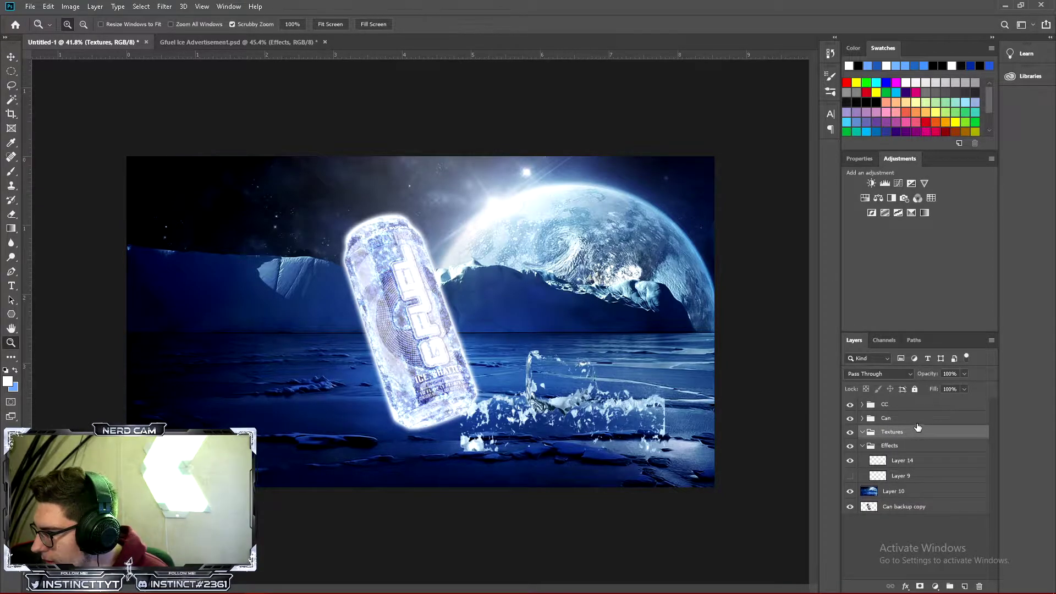
Move splash Layer 14 out of Effects to sit above the Can group
{"action": "left_click", "coordinate": [884, 421]}
{"action": "left_click", "coordinate": [862, 418]}
{"action": "scroll", "coordinate": [958, 515], "scroll_direction": "down", "scroll_amount": 3}
{"action": "scroll", "coordinate": [933, 523], "scroll_direction": "up", "scroll_amount": 1}
{"action": "scroll", "coordinate": [930, 524], "scroll_direction": "down", "scroll_amount": 1}
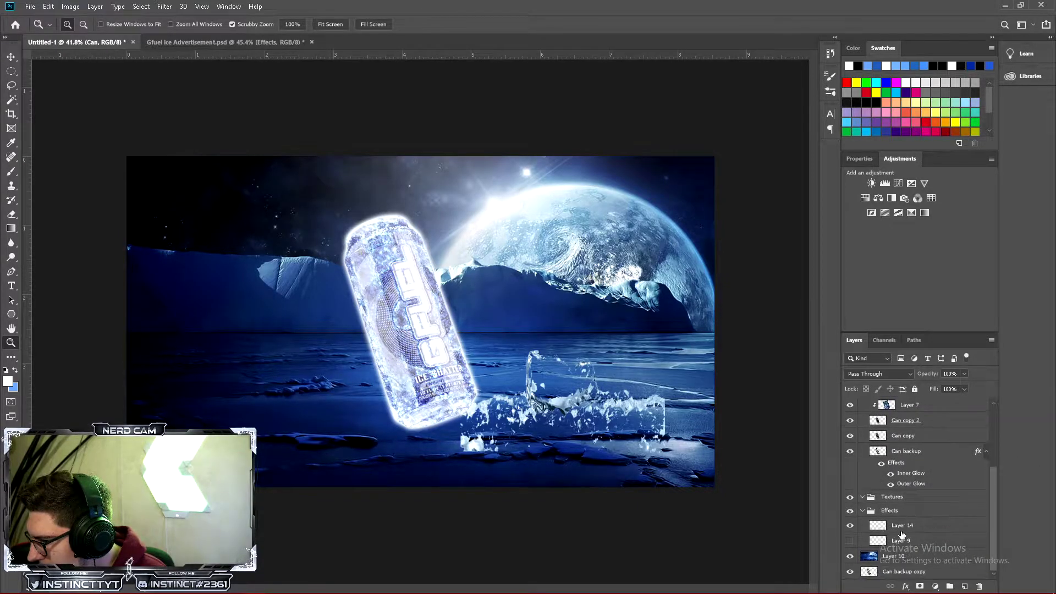
{"action": "left_click", "coordinate": [922, 526]}
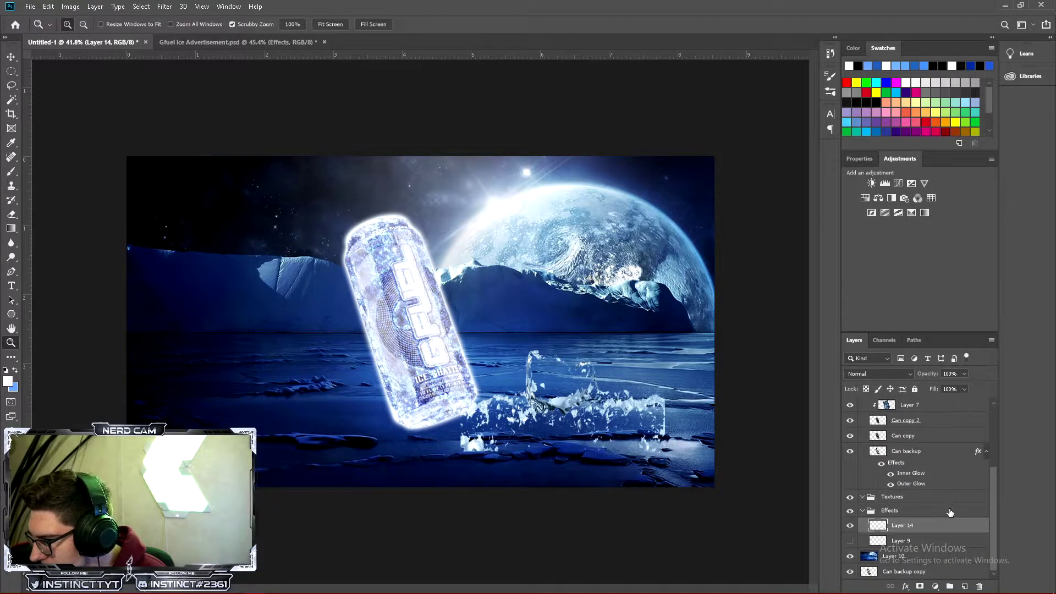
{"action": "left_click_drag", "start_coordinate": [946, 529], "coordinate": [931, 411]}
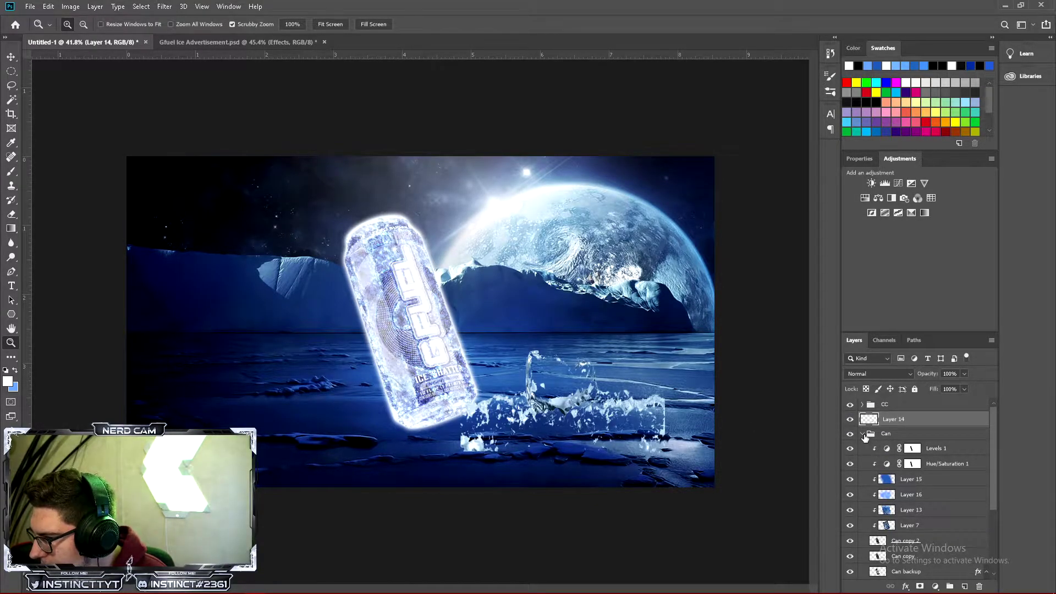
Move the ice splash behind the can's top and trial a smaller scale, then cancel it
{"action": "left_click", "coordinate": [11, 57]}
{"action": "left_click_drag", "start_coordinate": [550, 416], "coordinate": [359, 222]}
{"action": "mouse_move", "coordinate": [461, 243]}
{"action": "left_mouse_down"}
{"action": "mouse_move", "coordinate": [412, 242]}
{"action": "mouse_move", "coordinate": [454, 236]}
{"action": "left_mouse_up"}
{"action": "key", "text": "ctrl+t"}
{"action": "left_click_drag", "start_coordinate": [463, 156], "coordinate": [407, 181]}
{"action": "left_click_drag", "start_coordinate": [327, 214], "coordinate": [390, 211]}
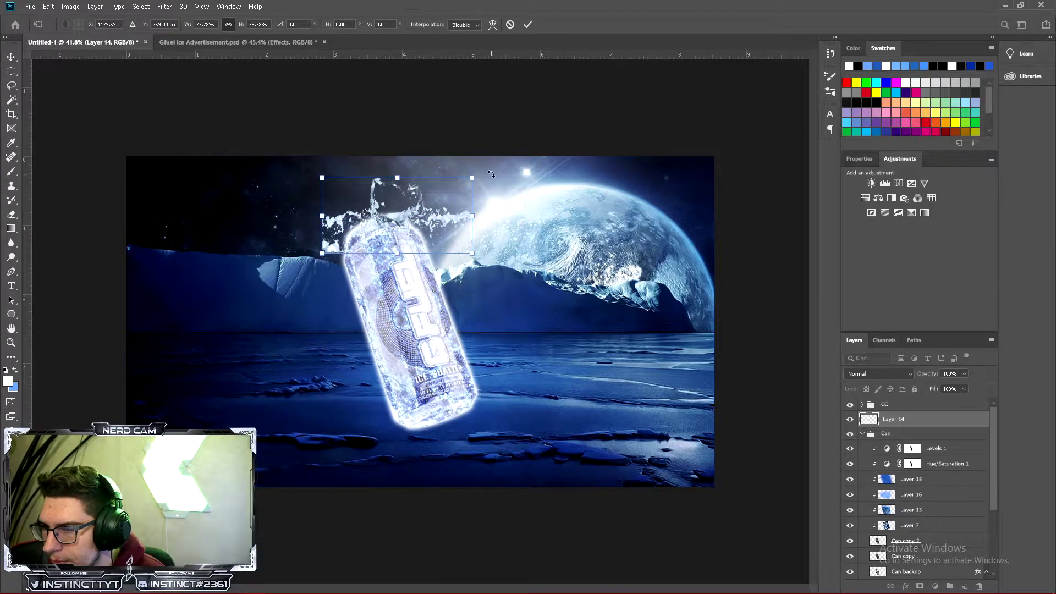
{"action": "left_click_drag", "start_coordinate": [474, 175], "coordinate": [468, 178]}
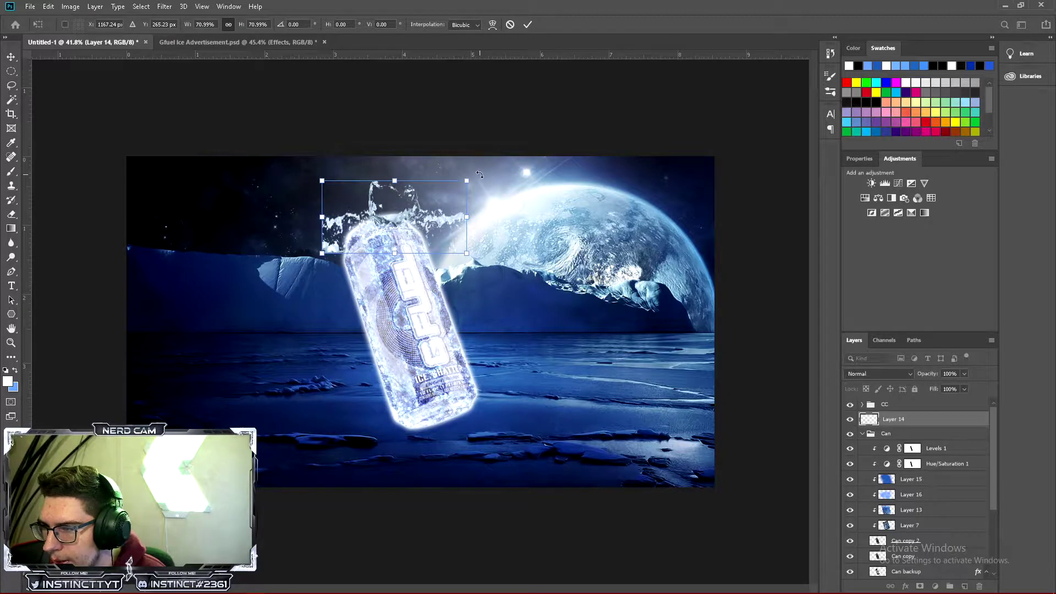
{"action": "key", "text": "Escape"}
Rotate the splash almost upside down and shift it right and down
{"action": "key", "text": "ctrl+t"}
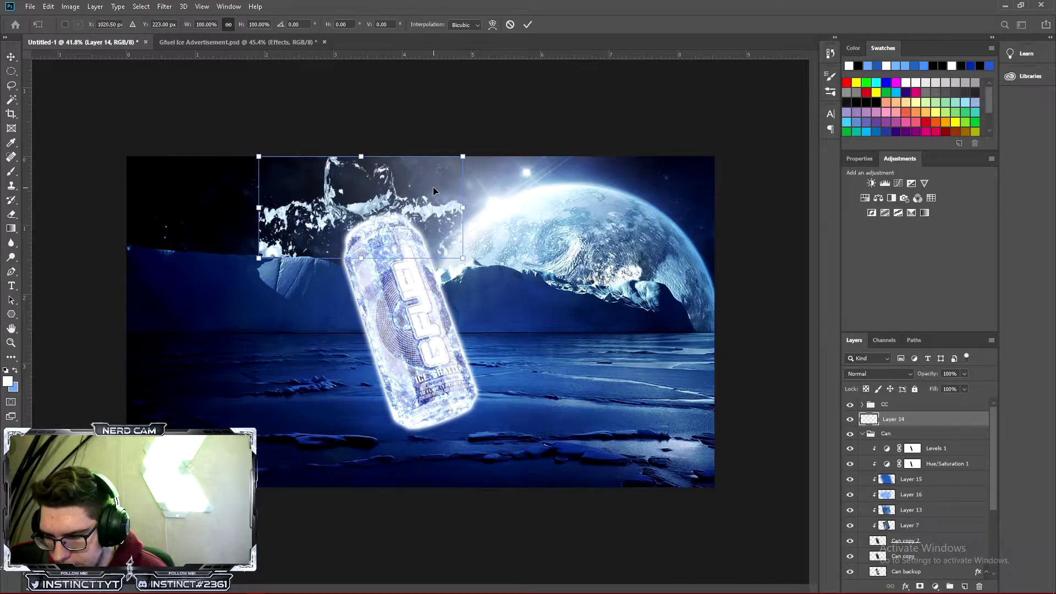
{"action": "left_click_drag", "start_coordinate": [478, 125], "coordinate": [189, 299]}
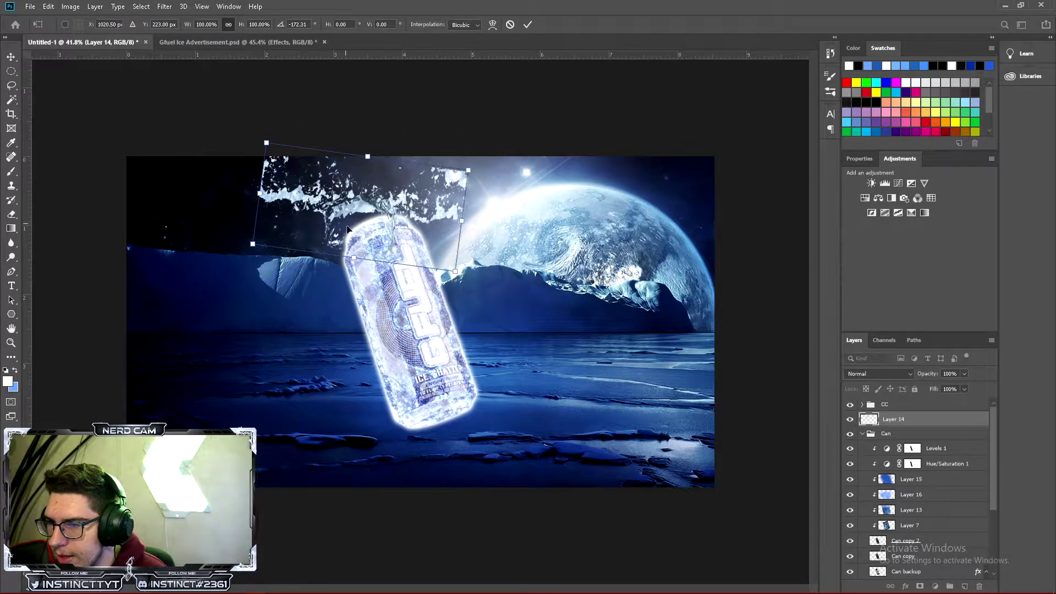
{"action": "left_click_drag", "start_coordinate": [347, 213], "coordinate": [431, 225]}
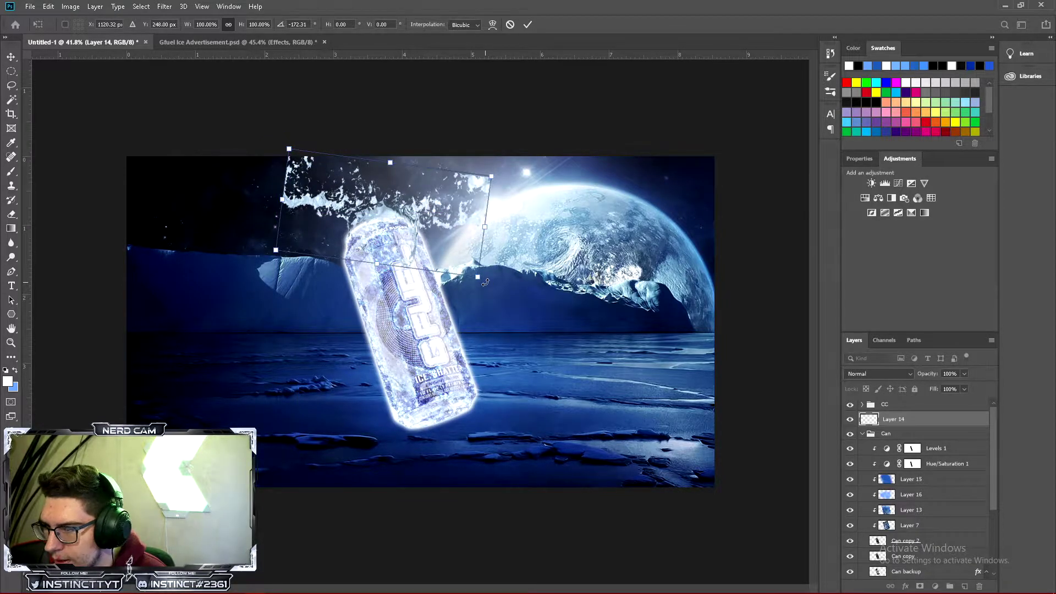
{"action": "key", "text": "Return"}
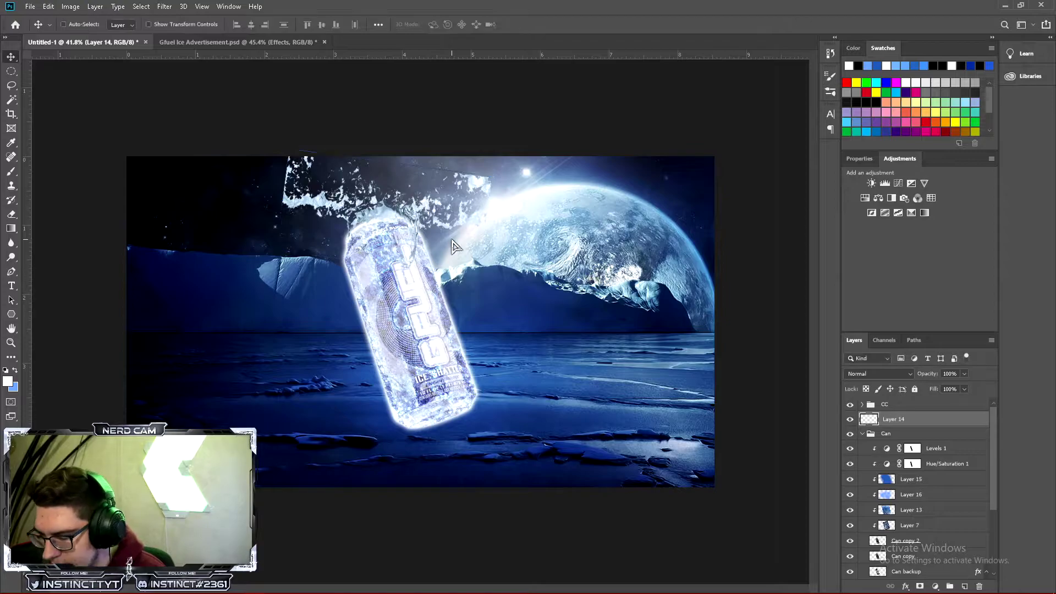
Warp the splash's lower edge so it bends over the top of the can
{"action": "key", "text": "ctrl+t"}
{"action": "right_click", "coordinate": [424, 223]}
{"action": "left_click", "coordinate": [457, 292]}
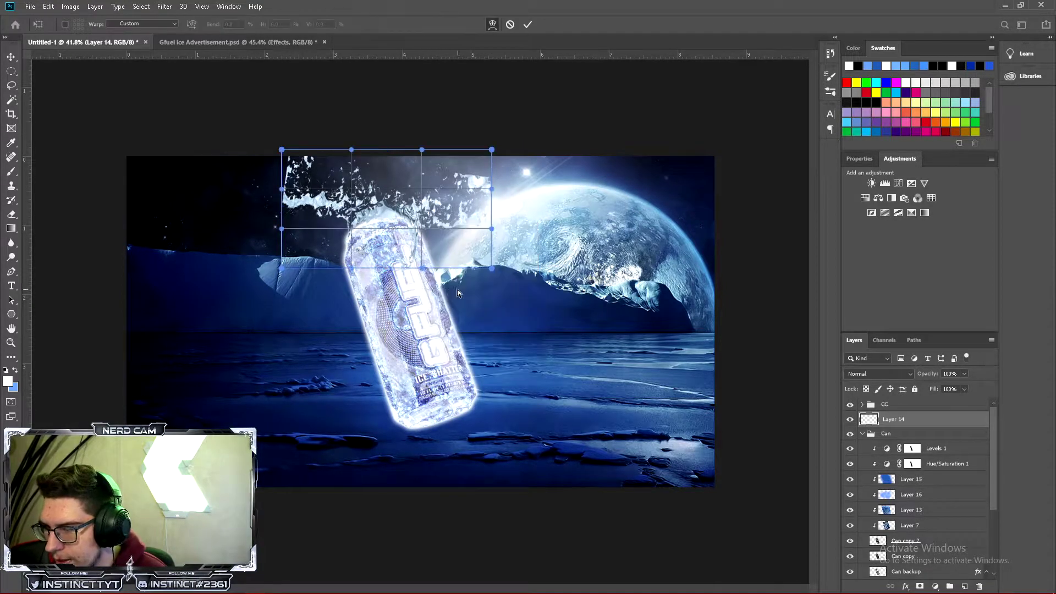
{"action": "left_click_drag", "start_coordinate": [425, 249], "coordinate": [429, 252]}
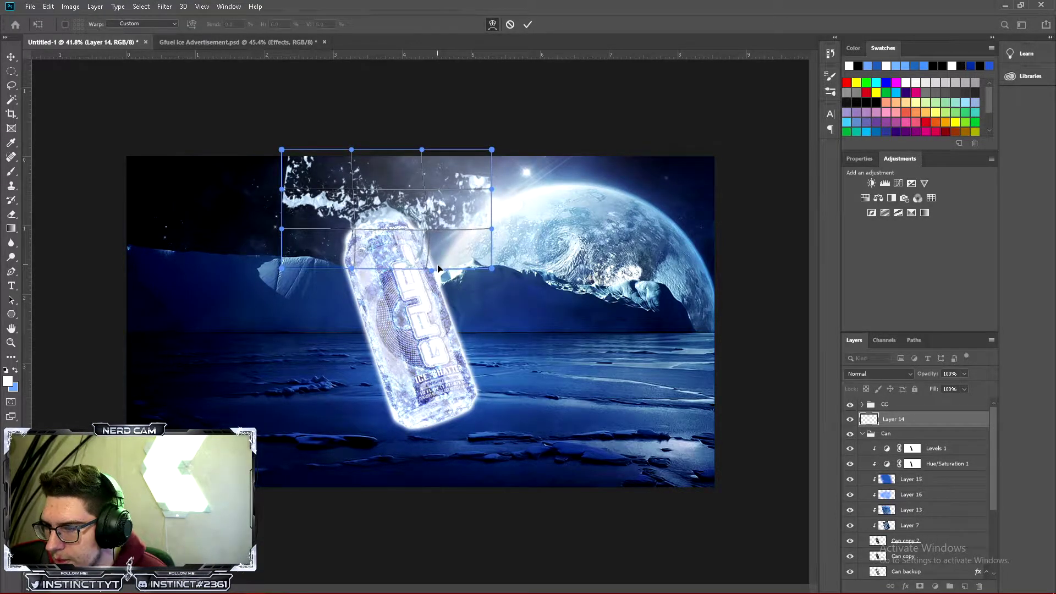
{"action": "left_click_drag", "start_coordinate": [438, 269], "coordinate": [449, 266]}
{"action": "left_click_drag", "start_coordinate": [402, 221], "coordinate": [395, 215]}
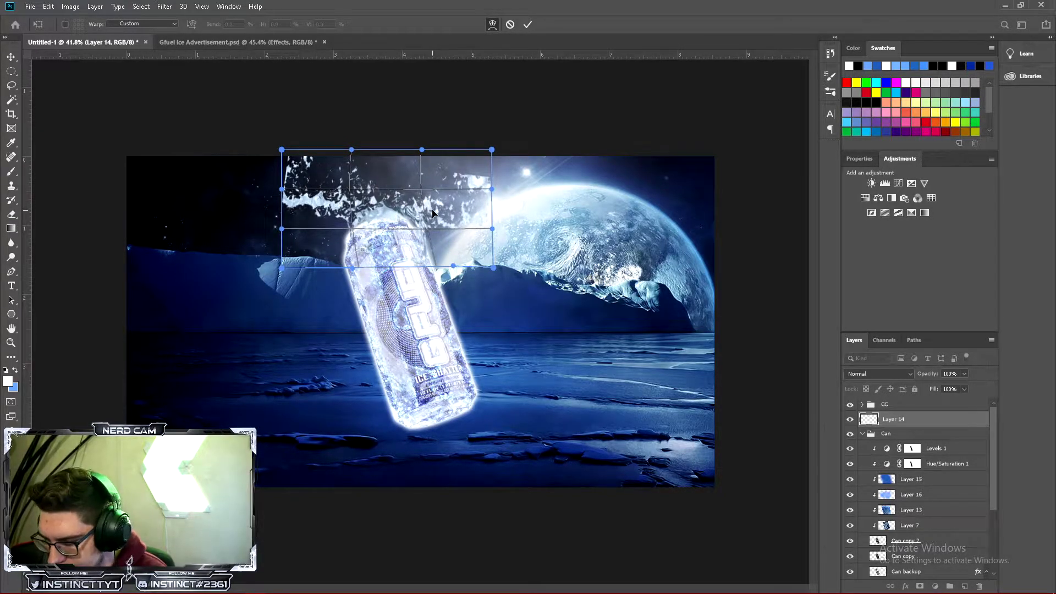
{"action": "key", "text": "Return"}
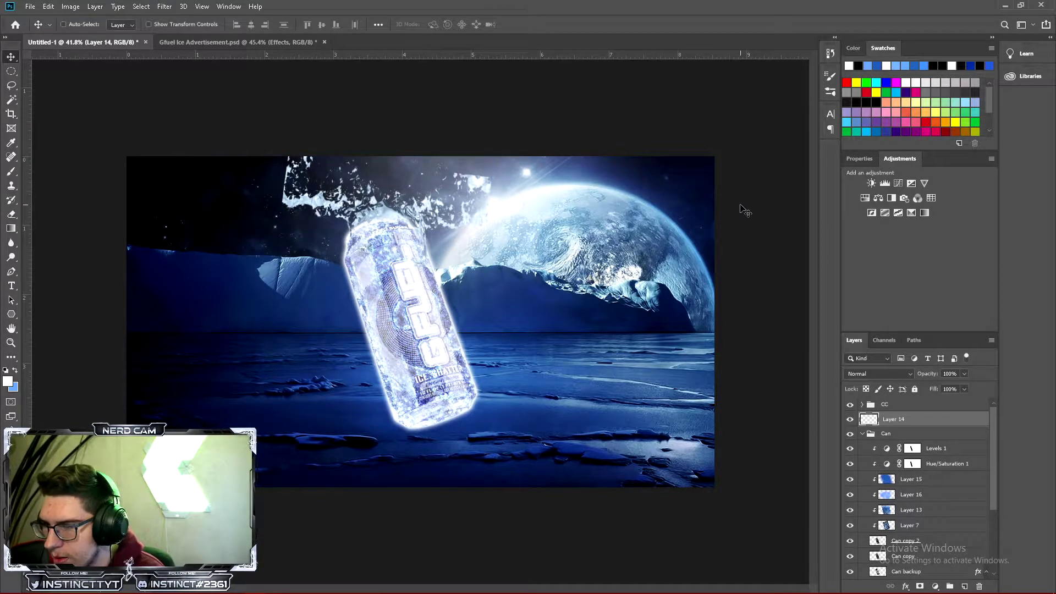
{"action": "left_click", "coordinate": [11, 214]}
Erase the splash's hard left edge with a 600 px soft eraser
{"action": "right_click", "coordinate": [193, 217]}
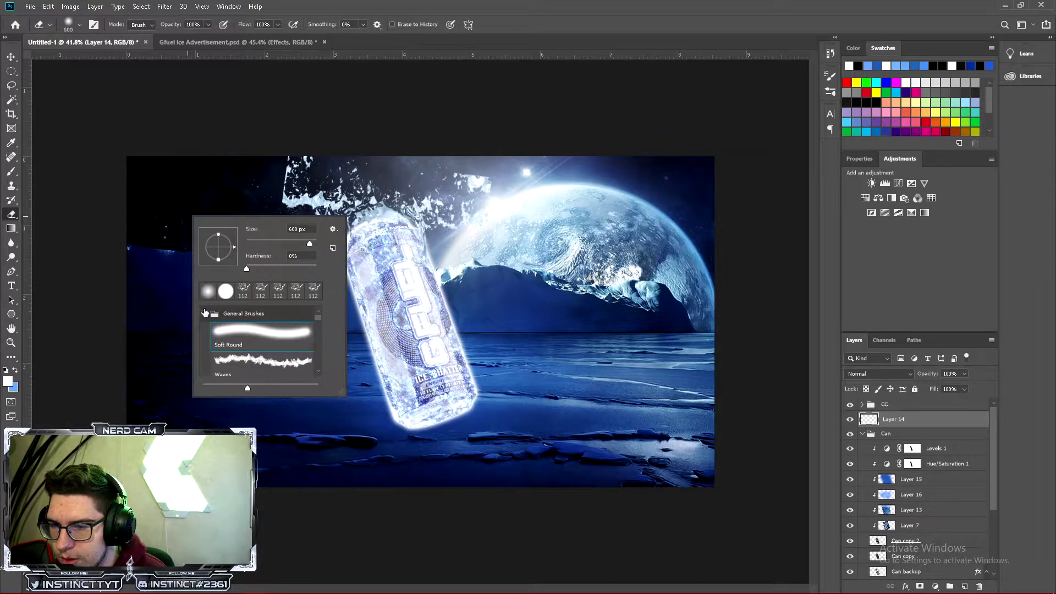
{"action": "mouse_move", "coordinate": [186, 97]}
{"action": "left_mouse_down"}
{"action": "mouse_move", "coordinate": [162, 129]}
{"action": "mouse_move", "coordinate": [209, 110]}
{"action": "mouse_move", "coordinate": [212, 135]}
{"action": "mouse_move", "coordinate": [184, 190]}
{"action": "mouse_move", "coordinate": [250, 138]}
{"action": "left_mouse_up"}
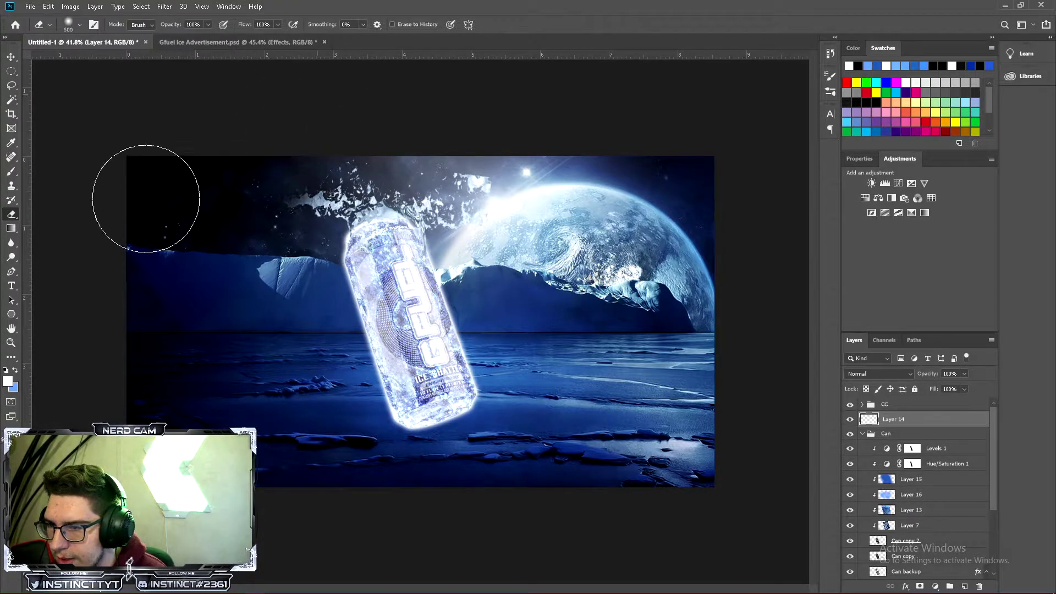
{"action": "mouse_move", "coordinate": [426, 54]}
{"action": "left_mouse_down"}
{"action": "mouse_move", "coordinate": [558, 140]}
{"action": "mouse_move", "coordinate": [536, 54]}
{"action": "left_mouse_up"}
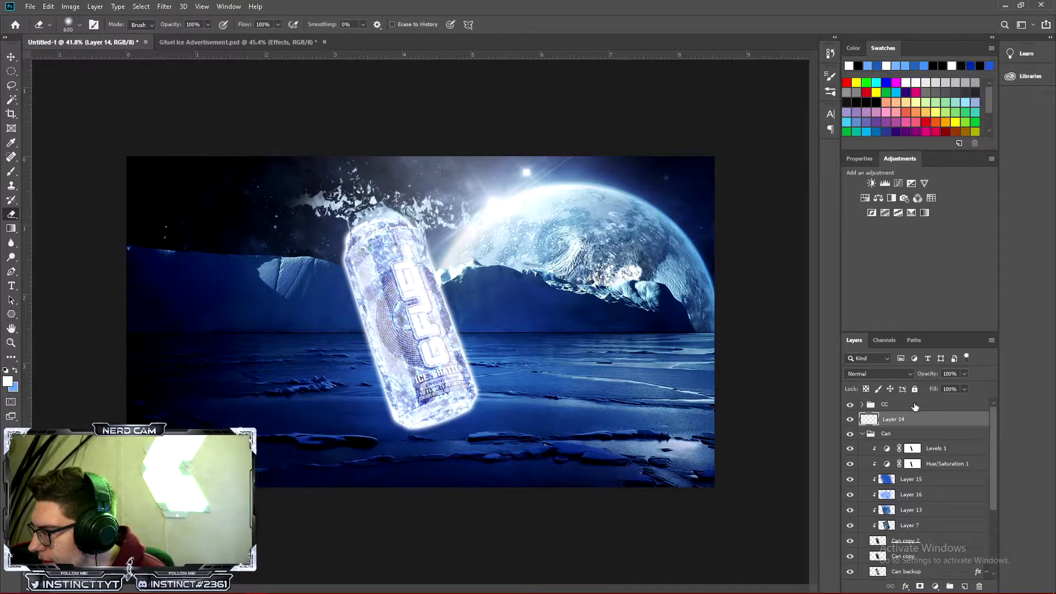
Select the CC group at the top of the layer stack
{"action": "scroll", "coordinate": [935, 460], "scroll_direction": "down", "scroll_amount": 5}
{"action": "scroll", "coordinate": [955, 460], "scroll_direction": "up", "scroll_amount": 5}
{"action": "left_click", "coordinate": [961, 465]}
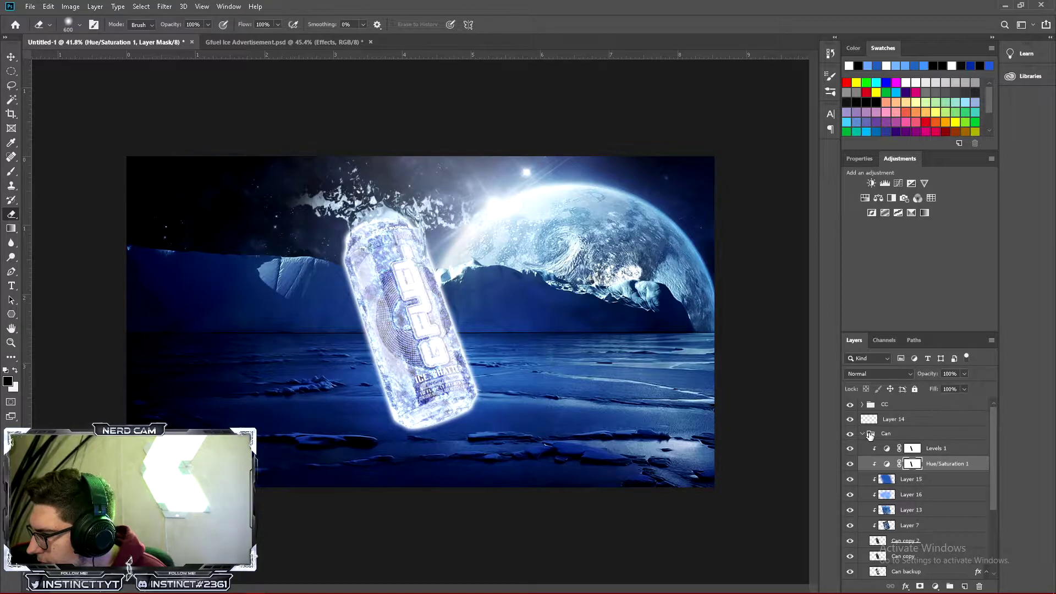
{"action": "left_click", "coordinate": [930, 407]}
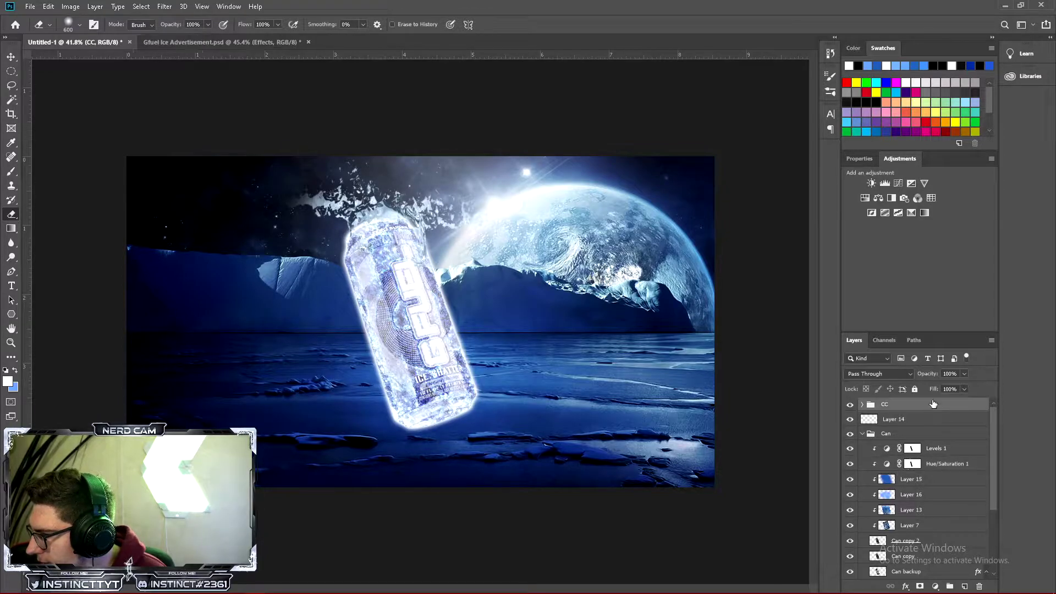
Add Hue/Saturation 2 above CC with Hue -6, Saturation +17 and Lightness +5
{"action": "left_click", "coordinate": [865, 199]}
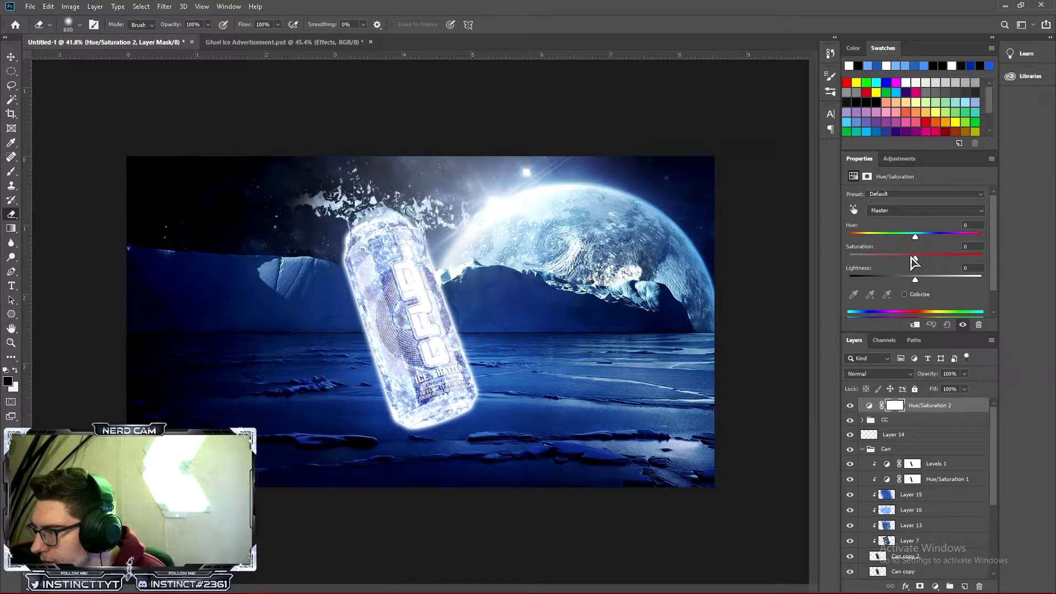
{"action": "left_click_drag", "start_coordinate": [921, 256], "coordinate": [925, 257]}
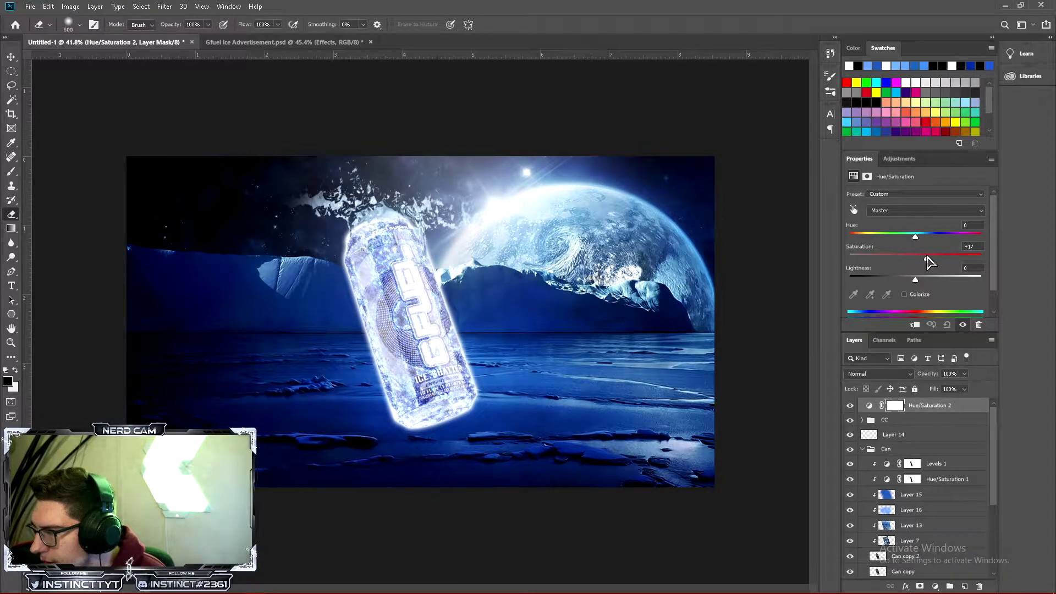
{"action": "left_click_drag", "start_coordinate": [916, 280], "coordinate": [921, 284]}
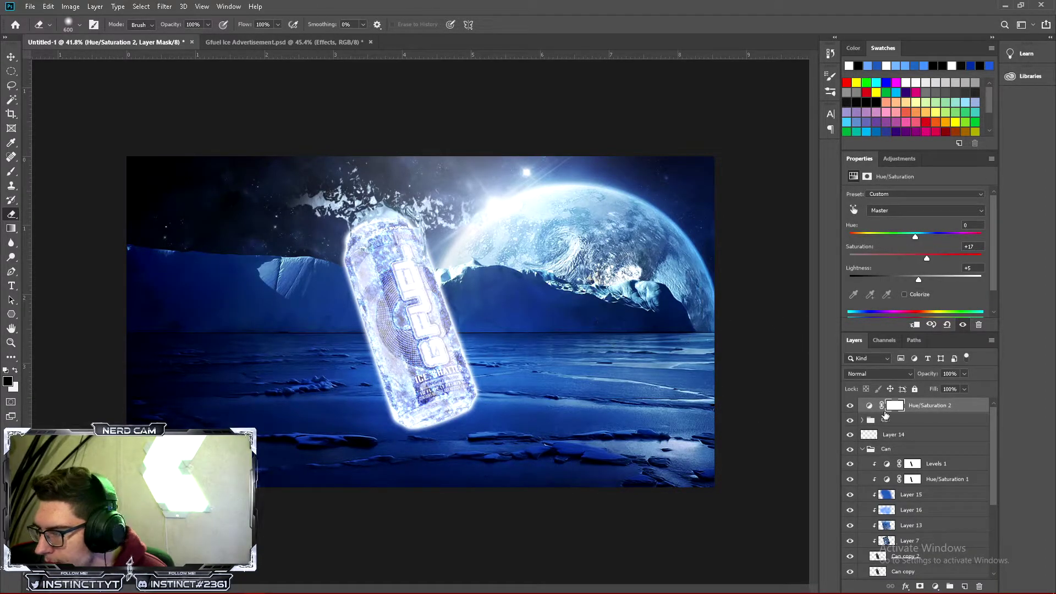
{"action": "left_click", "coordinate": [849, 406]}
{"action": "left_click", "coordinate": [848, 406]}
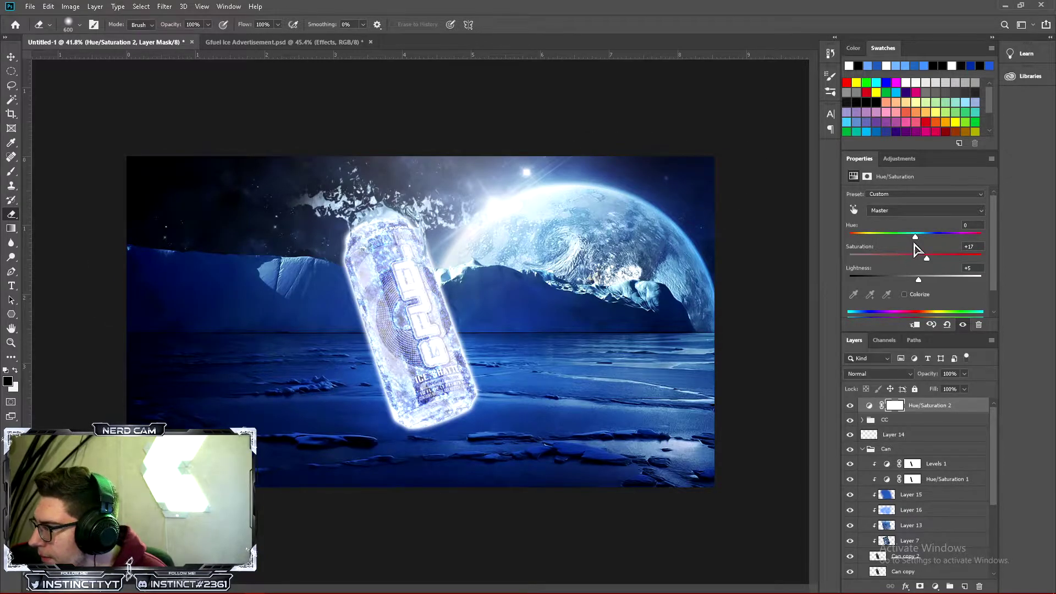
{"action": "left_click_drag", "start_coordinate": [919, 238], "coordinate": [912, 240]}
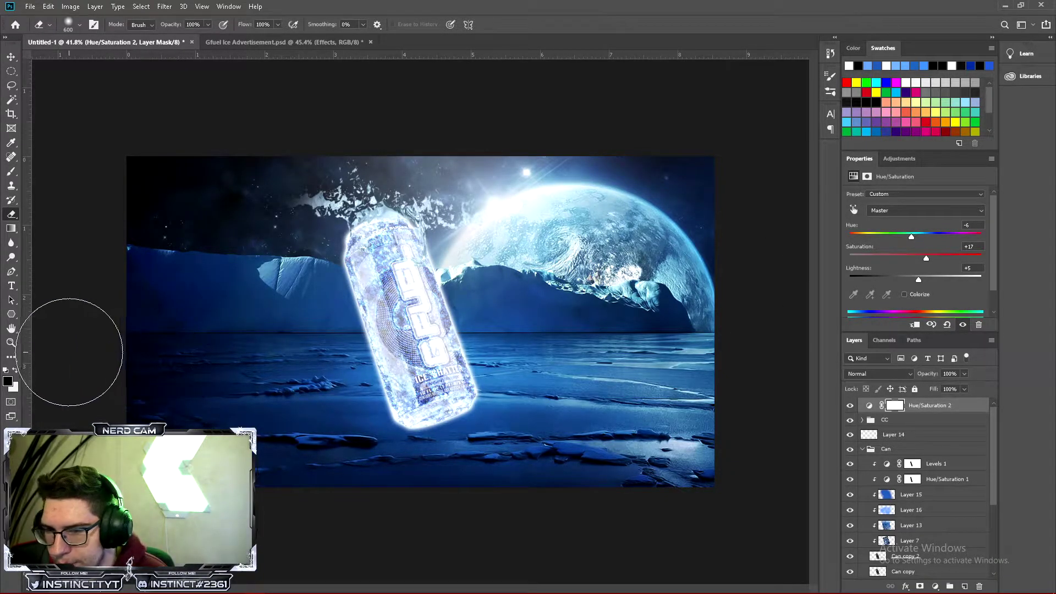
{"action": "left_click", "coordinate": [11, 343]}
{"action": "mouse_move", "coordinate": [499, 315]}
{"action": "left_mouse_down"}
{"action": "mouse_move", "coordinate": [469, 320]}
{"action": "mouse_move", "coordinate": [479, 320]}
{"action": "left_mouse_up"}
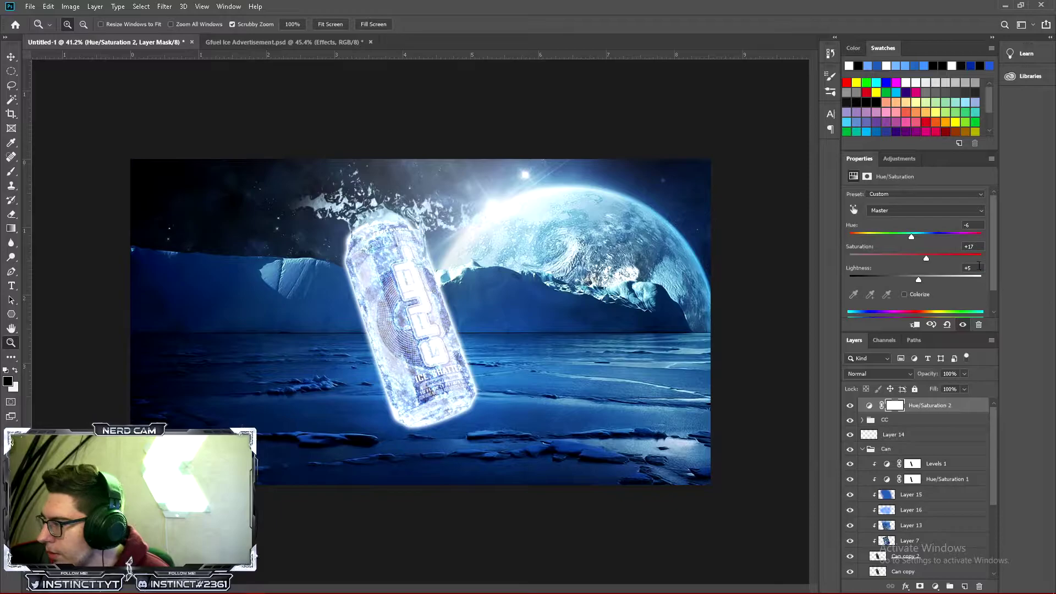
{"action": "mouse_move", "coordinate": [343, 317]}
{"action": "left_mouse_down"}
{"action": "mouse_move", "coordinate": [278, 309]}
{"action": "mouse_move", "coordinate": [339, 318]}
{"action": "left_mouse_up"}
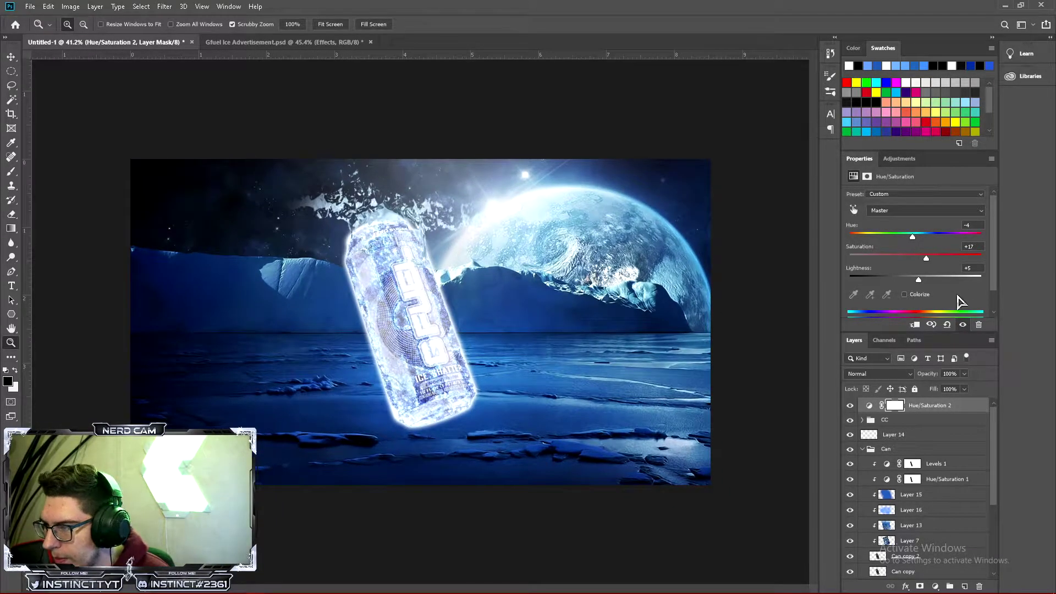
Rename the ice-splash Layer 14 to Effects
{"action": "left_click", "coordinate": [899, 435]}
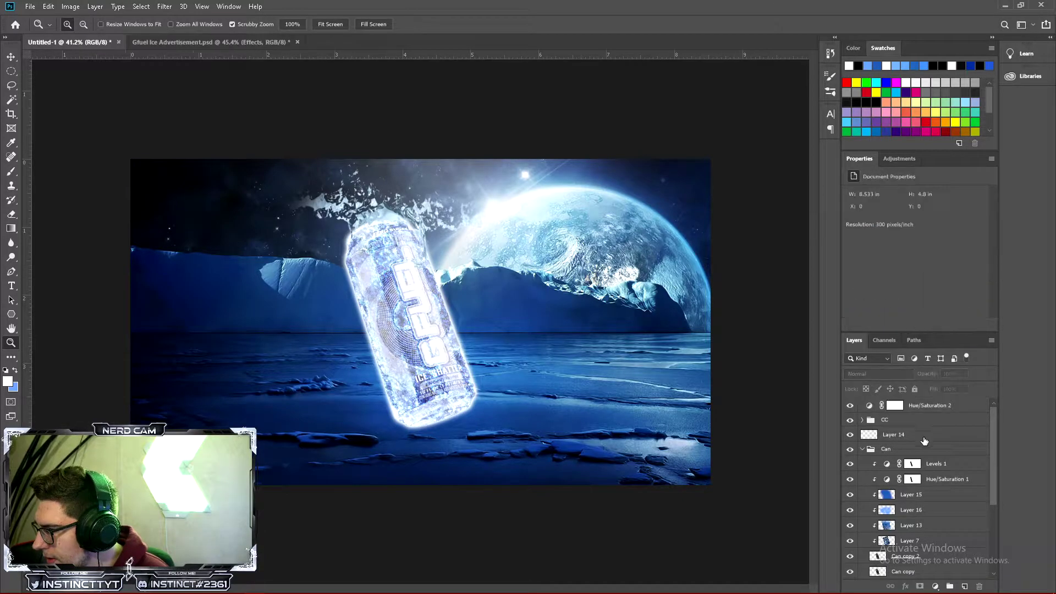
{"action": "left_click", "coordinate": [851, 435]}
{"action": "left_click", "coordinate": [850, 435]}
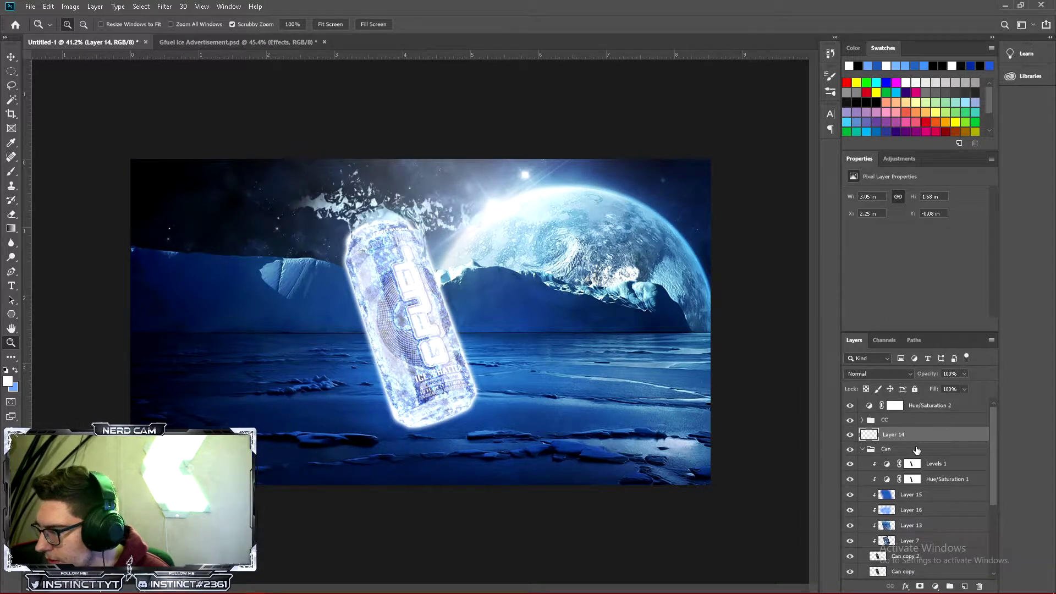
{"action": "type", "text": "ffec"}
{"action": "key", "text": "Return"}
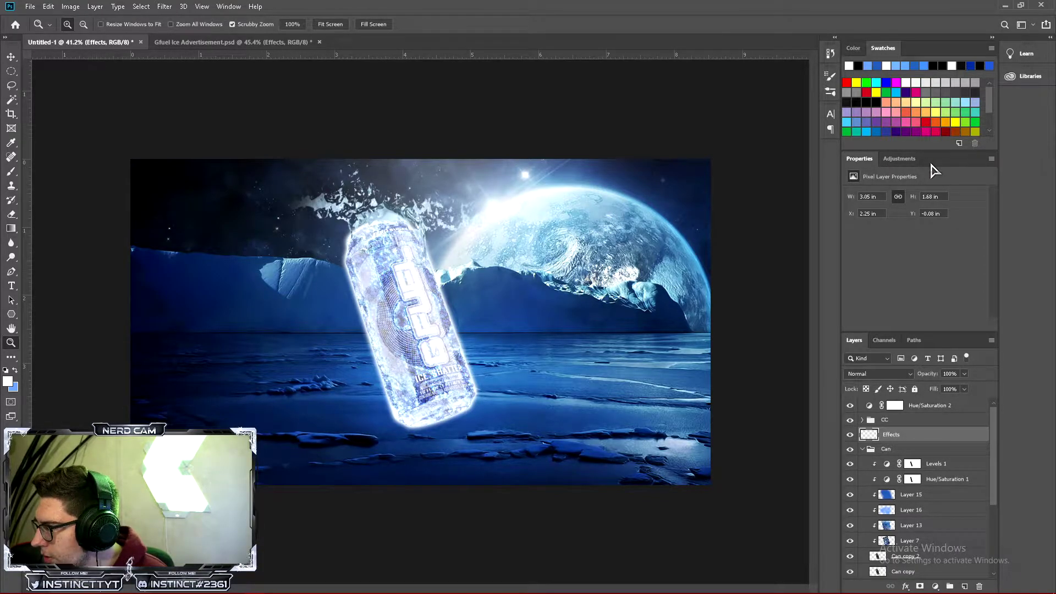
Add a Hue/Saturation 3 adjustment clipped to the Effects layer
{"action": "left_click", "coordinate": [900, 159]}
{"action": "left_click", "coordinate": [868, 203]}
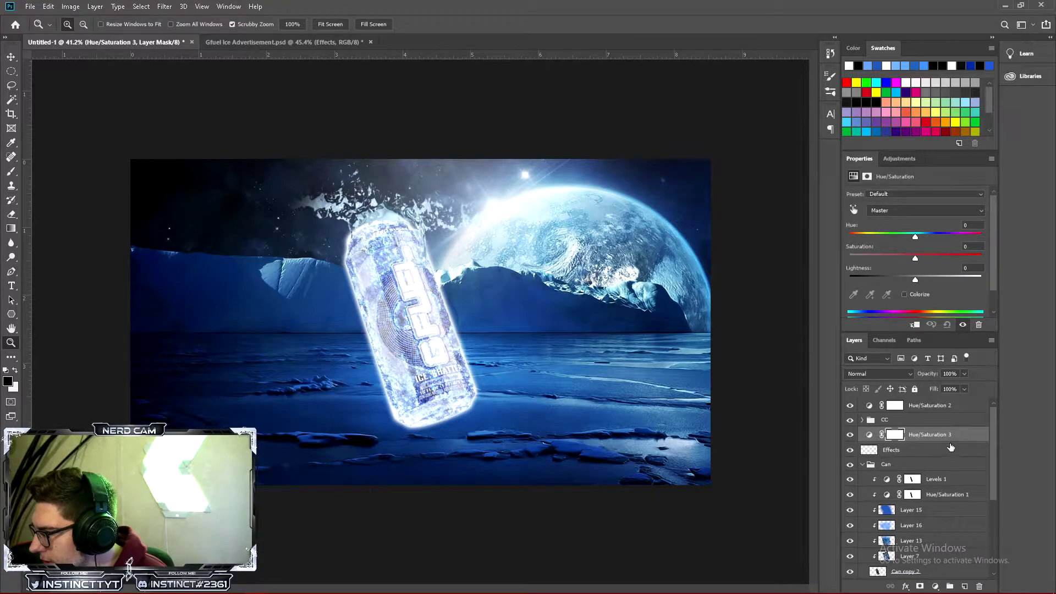
{"action": "right_click", "coordinate": [973, 440]}
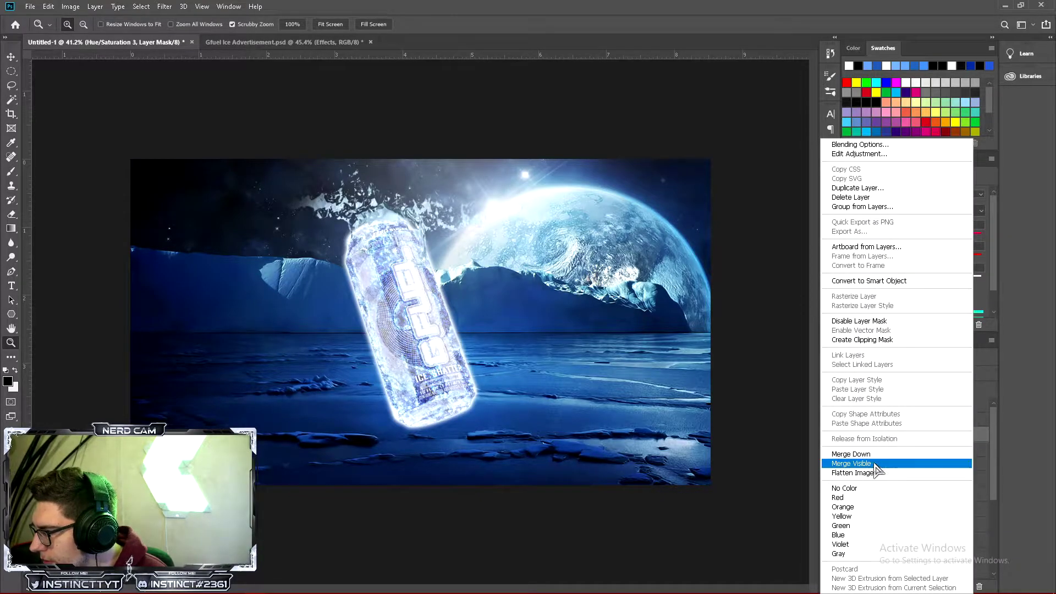
{"action": "left_click", "coordinate": [864, 340]}
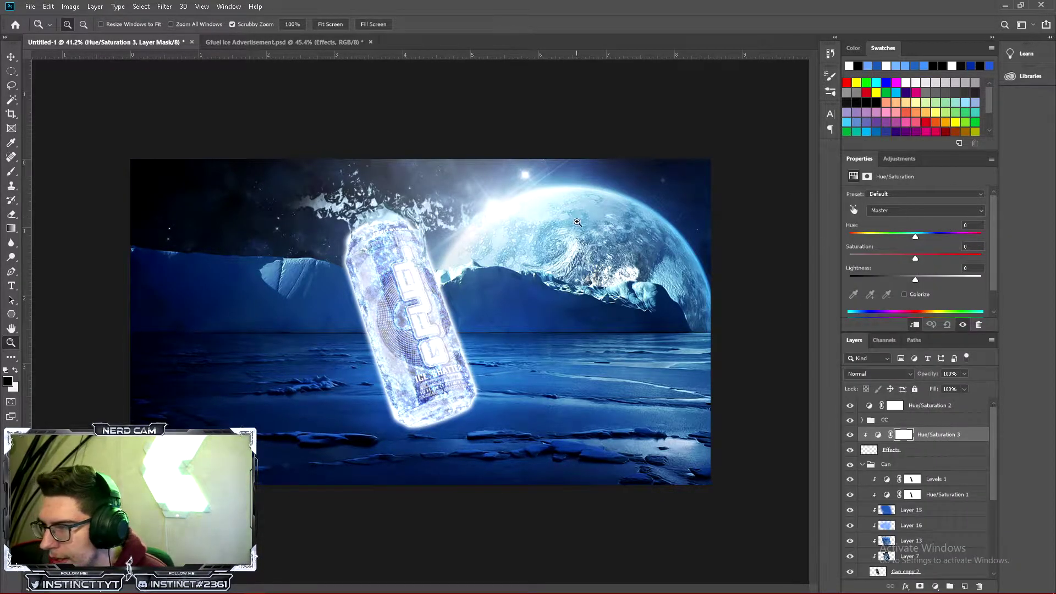
{"action": "left_click_drag", "start_coordinate": [357, 263], "coordinate": [378, 232]}
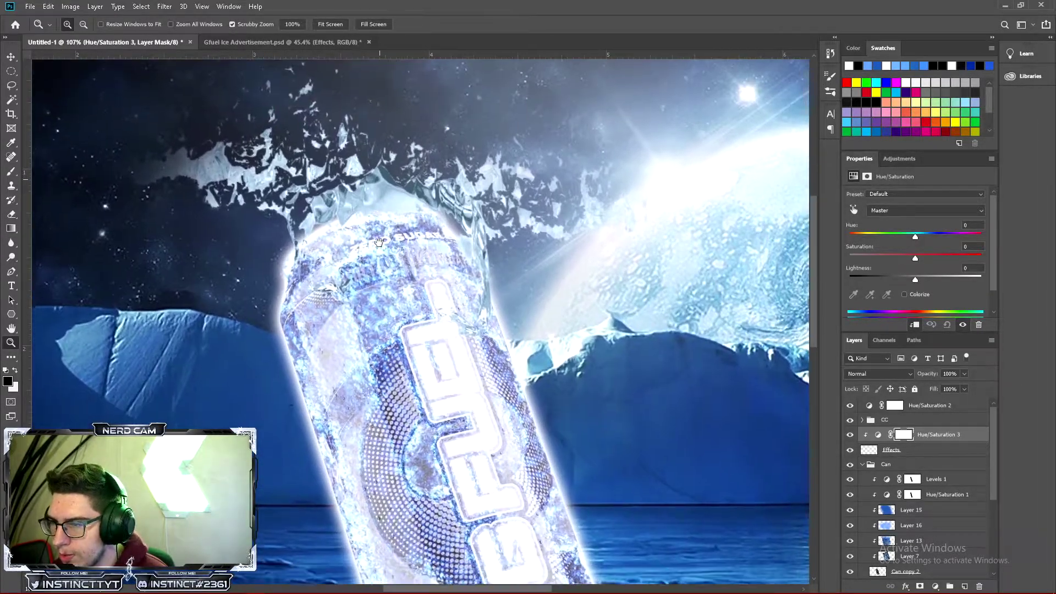
{"action": "left_click_drag", "start_coordinate": [487, 252], "coordinate": [404, 306]}
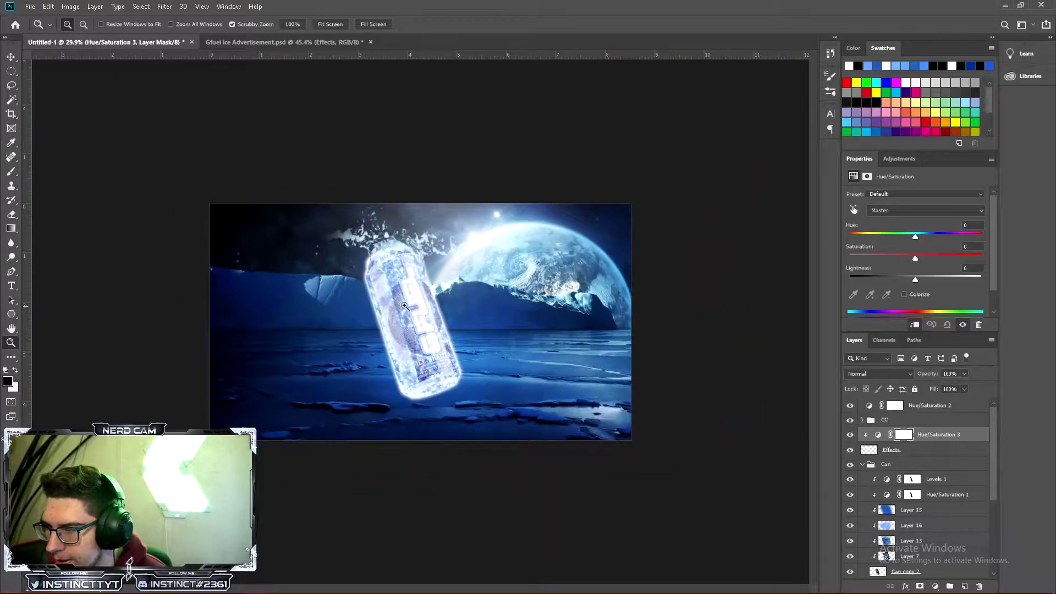
{"action": "left_click_drag", "start_coordinate": [353, 247], "coordinate": [519, 234]}
{"action": "left_click_drag", "start_coordinate": [518, 234], "coordinate": [608, 297]}
Tweak Hue/Saturation 3's hue, lightness and saturation, then move it and Effects into Can
{"action": "left_click_drag", "start_coordinate": [917, 283], "coordinate": [916, 259]}
{"action": "key", "text": "ctrl+z"}
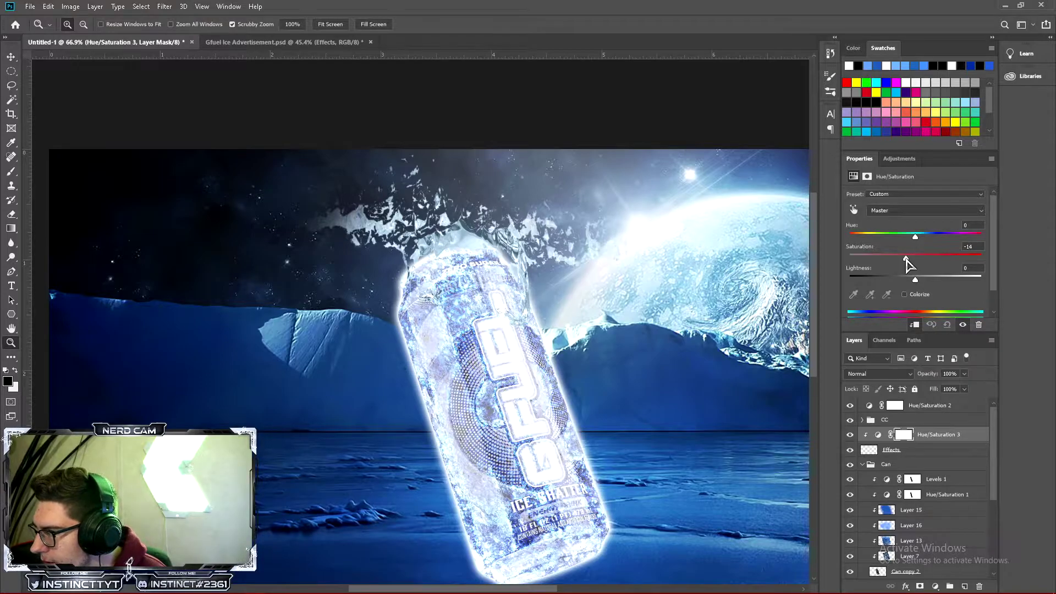
{"action": "left_click_drag", "start_coordinate": [916, 236], "coordinate": [928, 241]}
{"action": "left_click_drag", "start_coordinate": [915, 280], "coordinate": [930, 257]}
{"action": "left_click_drag", "start_coordinate": [609, 266], "coordinate": [580, 267]}
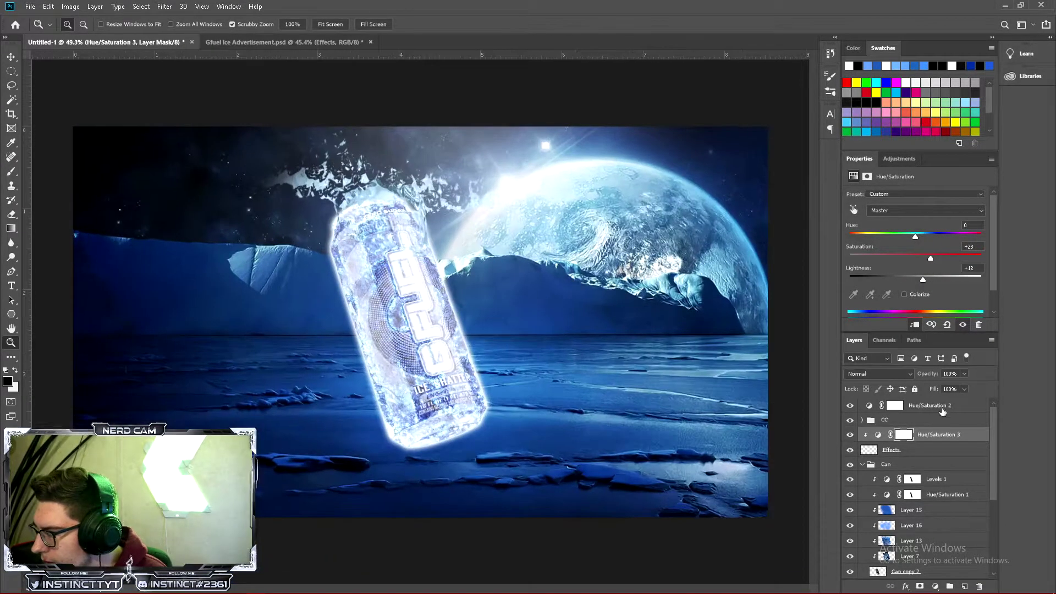
{"action": "left_click", "coordinate": [964, 450], "text": "shift"}
{"action": "left_click_drag", "start_coordinate": [961, 437], "coordinate": [902, 468]}
Colorize Hue/Saturation 3 blue at Hue 221, Saturation 37, Lightness 0
{"action": "left_click", "coordinate": [947, 449]}
{"action": "left_click", "coordinate": [905, 295]}
{"action": "left_click", "coordinate": [962, 494]}
{"action": "left_click", "coordinate": [905, 295]}
{"action": "left_click", "coordinate": [904, 295]}
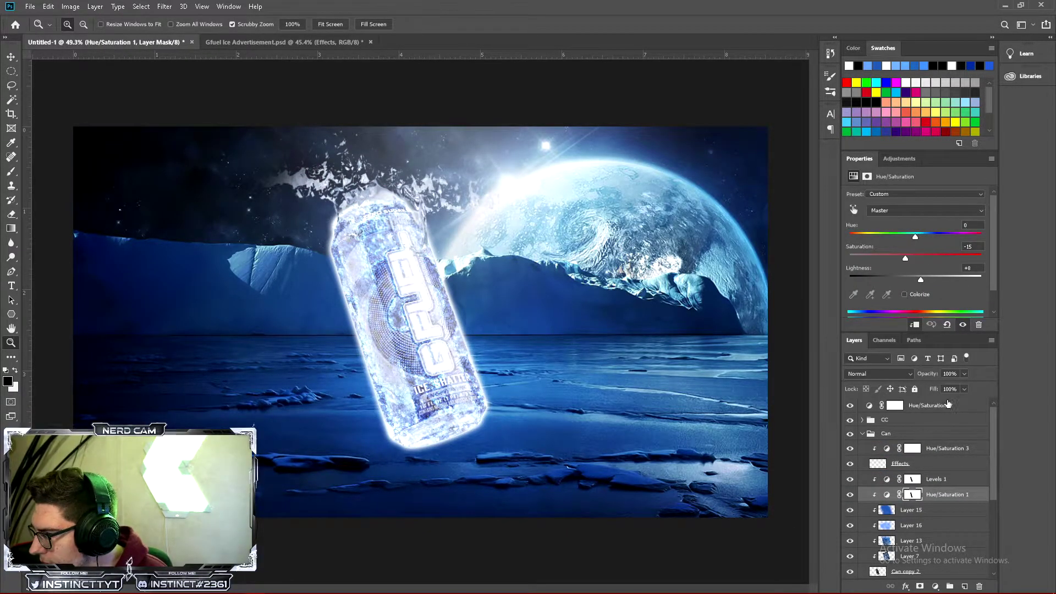
{"action": "left_click", "coordinate": [959, 406]}
{"action": "left_click", "coordinate": [904, 295]}
{"action": "left_click", "coordinate": [905, 295]}
{"action": "left_click", "coordinate": [948, 448]}
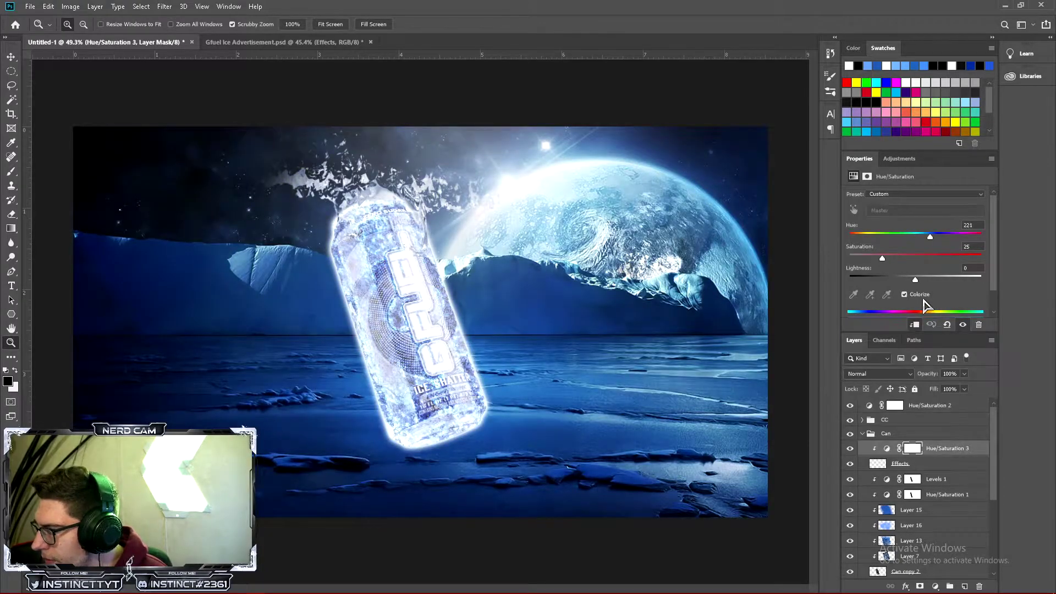
{"action": "left_click", "coordinate": [904, 295]}
{"action": "left_click", "coordinate": [905, 295]}
{"action": "mouse_move", "coordinate": [883, 258]}
{"action": "left_mouse_down"}
{"action": "mouse_move", "coordinate": [917, 259]}
{"action": "mouse_move", "coordinate": [898, 259]}
{"action": "left_mouse_up"}
Add clipped Layer 20 above Effects and swap blue into the foreground for brushing
{"action": "left_click_drag", "start_coordinate": [352, 275], "coordinate": [374, 275]}
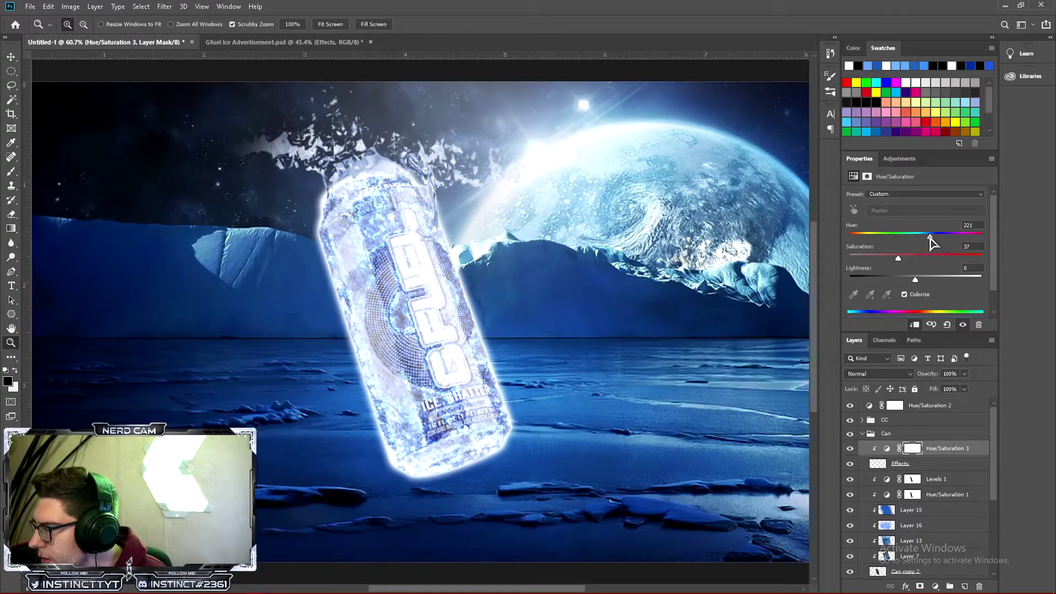
{"action": "left_click", "coordinate": [947, 466]}
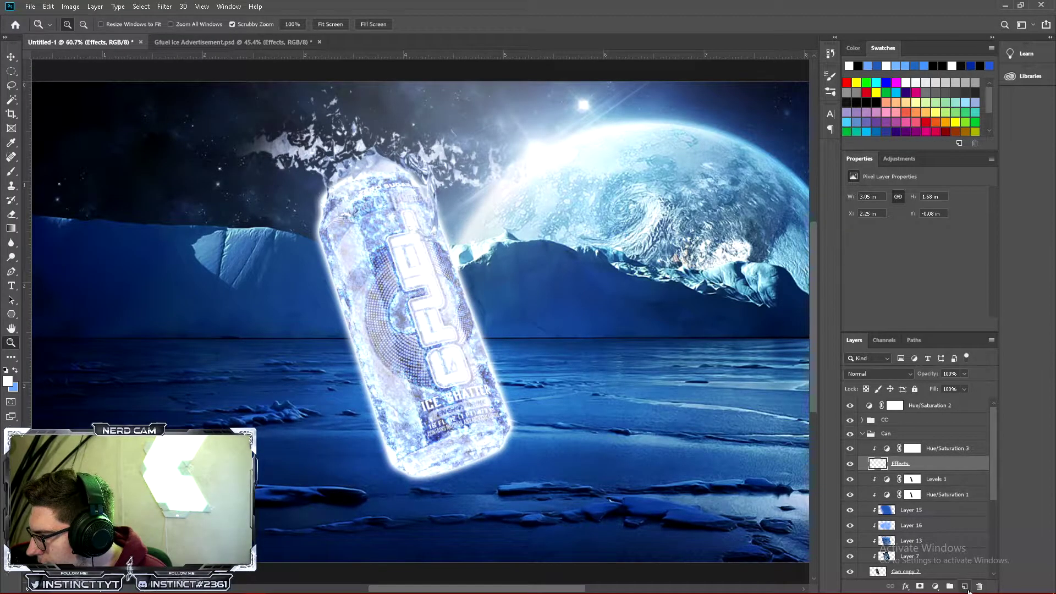
{"action": "key", "text": "ctrl+shift+alt+n"}
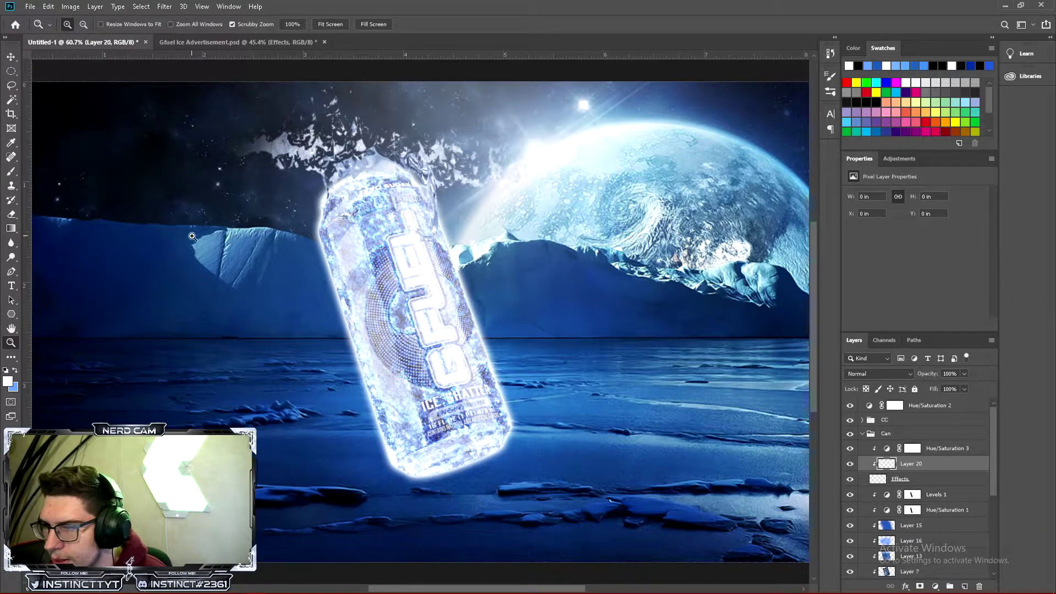
{"action": "left_click", "coordinate": [15, 370]}
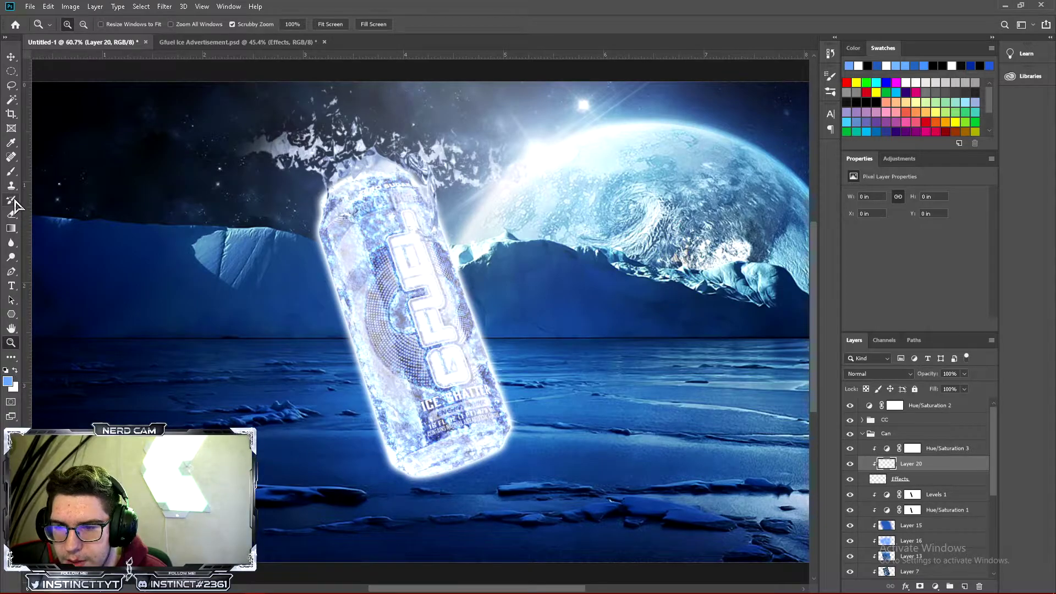
{"action": "left_click", "coordinate": [11, 171]}
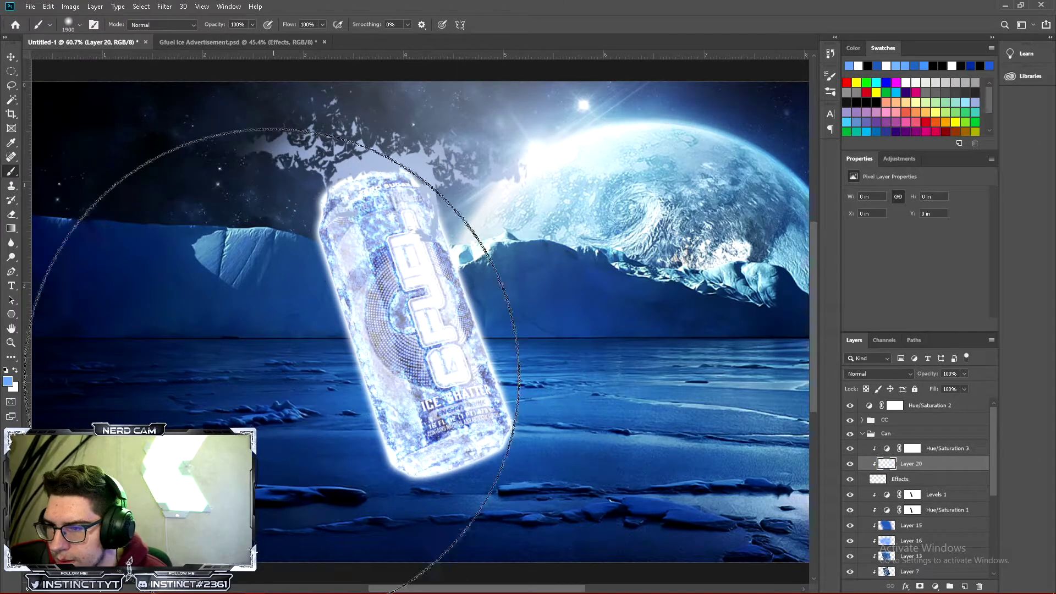
{"action": "left_click", "coordinate": [8, 381]}
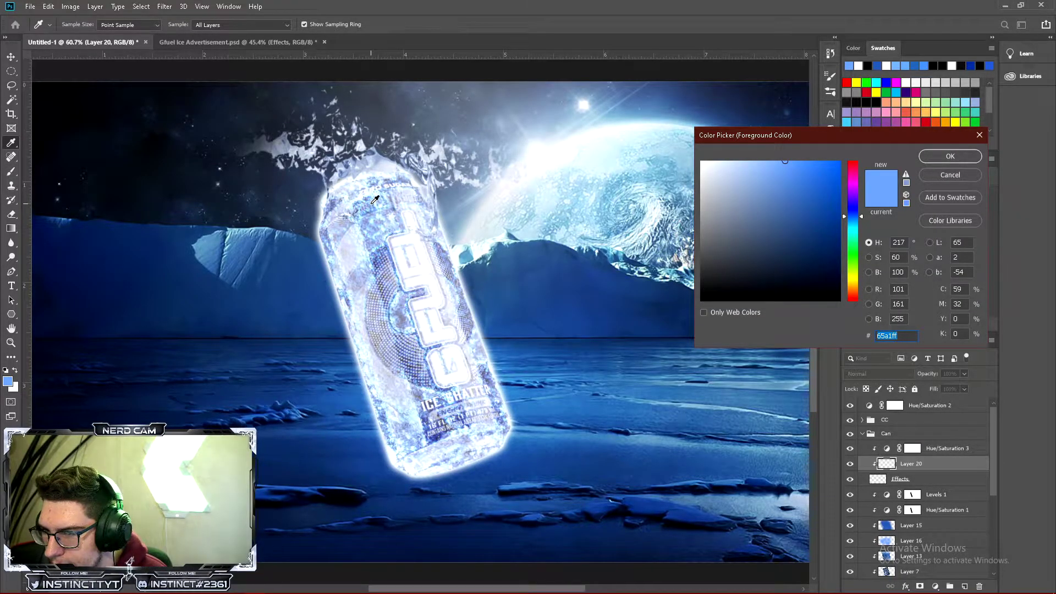
Pick lavender-blue 8290d4 and paint a wash over the can on Layer 20
{"action": "left_click", "coordinate": [393, 179]}
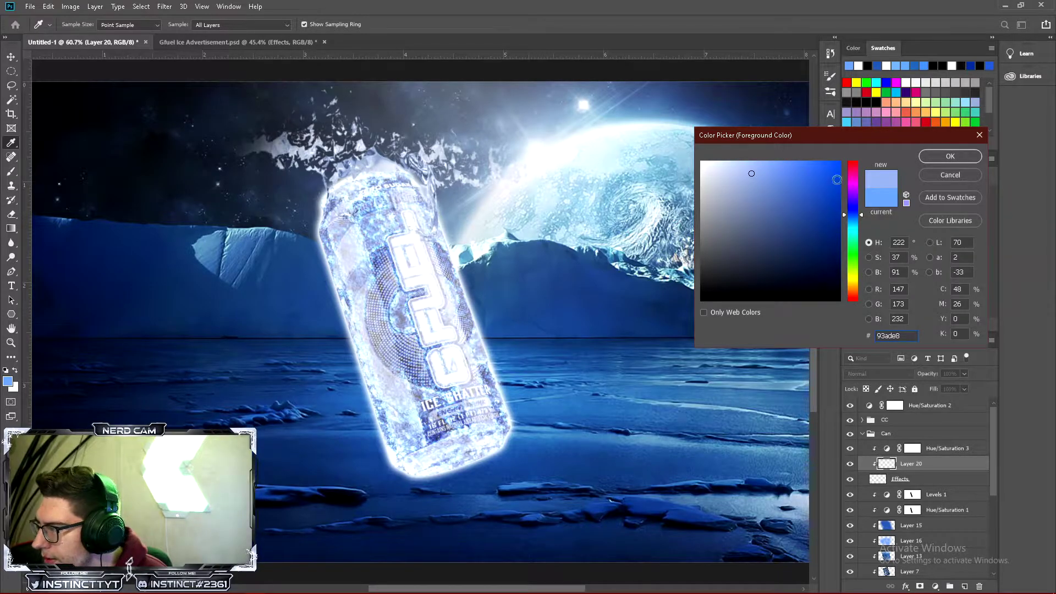
{"action": "left_click", "coordinate": [368, 220]}
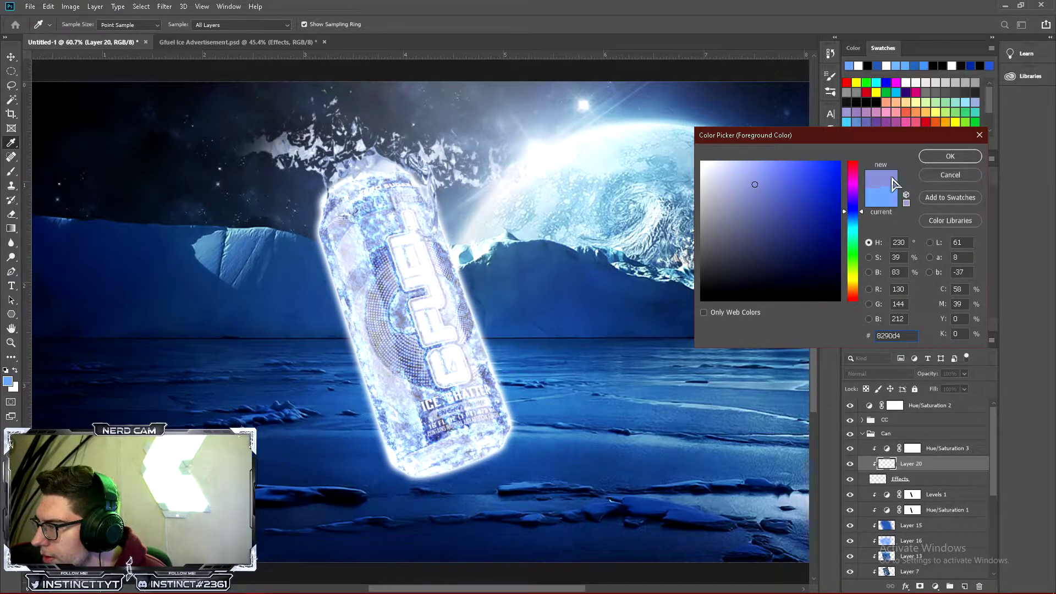
{"action": "left_click", "coordinate": [948, 158]}
{"action": "key", "text": "b"}
{"action": "left_click", "coordinate": [289, 258]}
Set Layer 20 to Soft Light and hide the Hue/Saturation 3 adjustment
{"action": "left_click", "coordinate": [878, 374]}
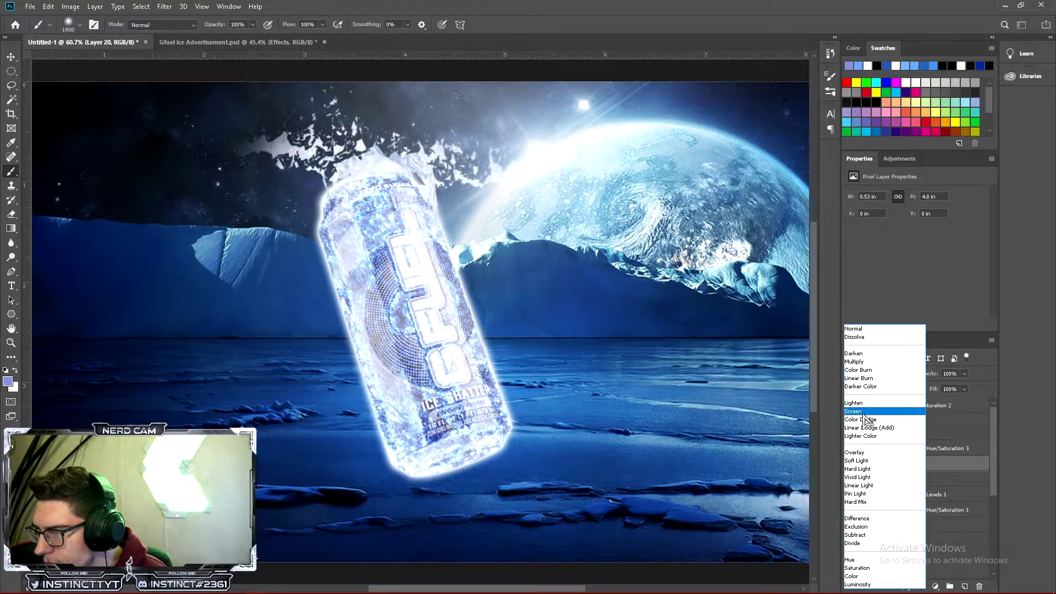
{"action": "left_click", "coordinate": [875, 460]}
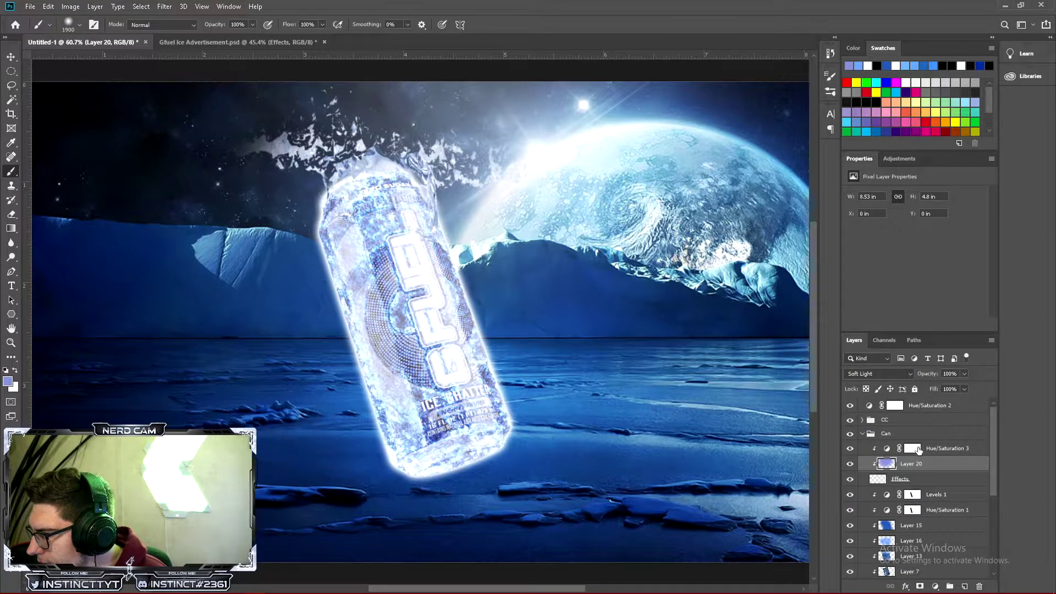
{"action": "left_click", "coordinate": [850, 449]}
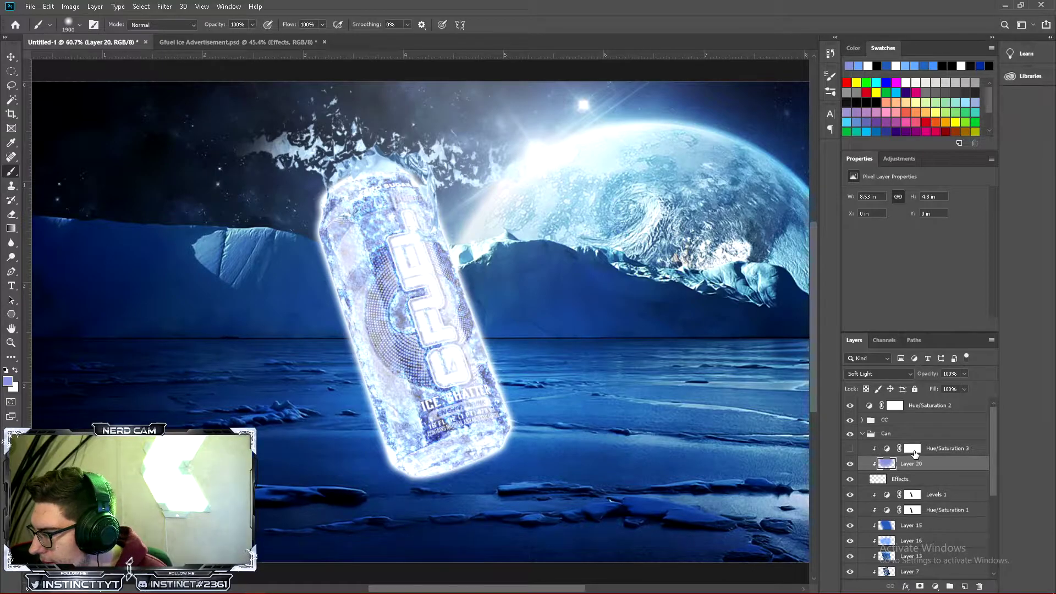
{"action": "left_click", "coordinate": [850, 448]}
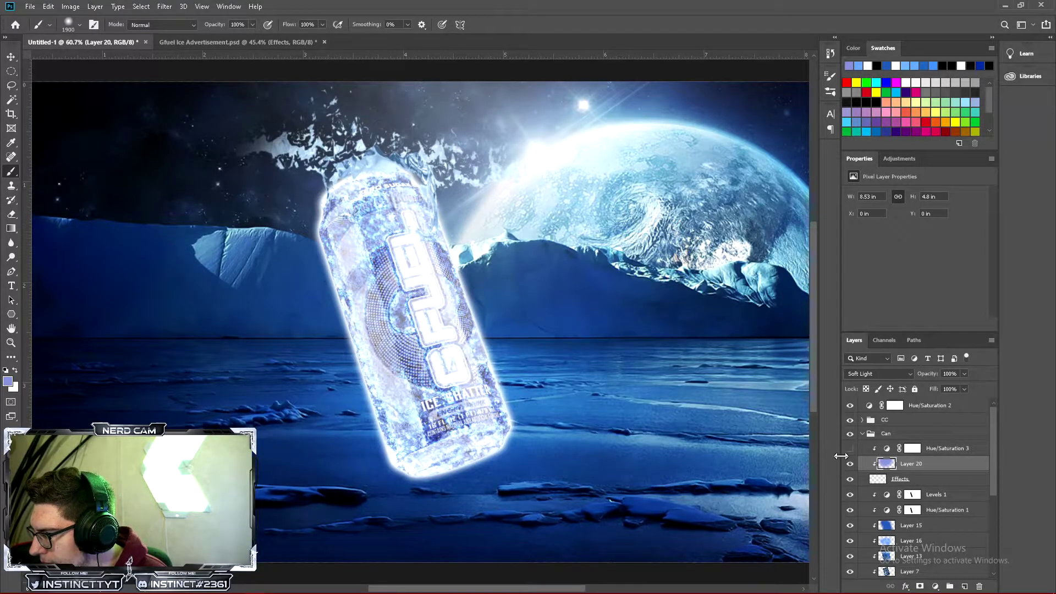
{"action": "left_click", "coordinate": [930, 479]}
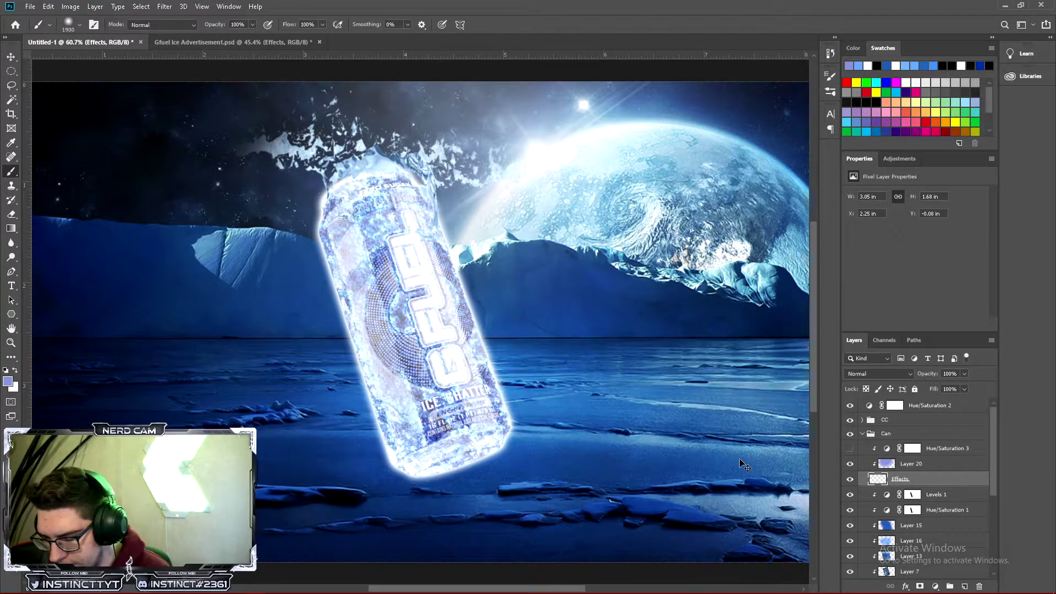
Apply Hue +10, Saturation -50, Lightness +8 directly to the Effects layer via Ctrl+U
{"action": "key", "text": "ctrl+u"}
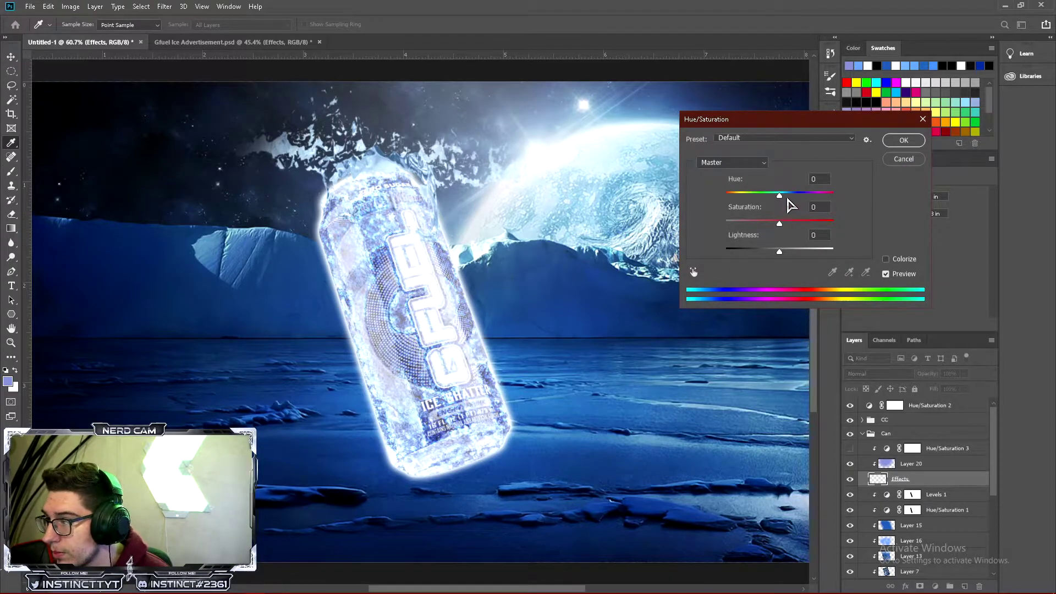
{"action": "left_click_drag", "start_coordinate": [780, 195], "coordinate": [755, 224]}
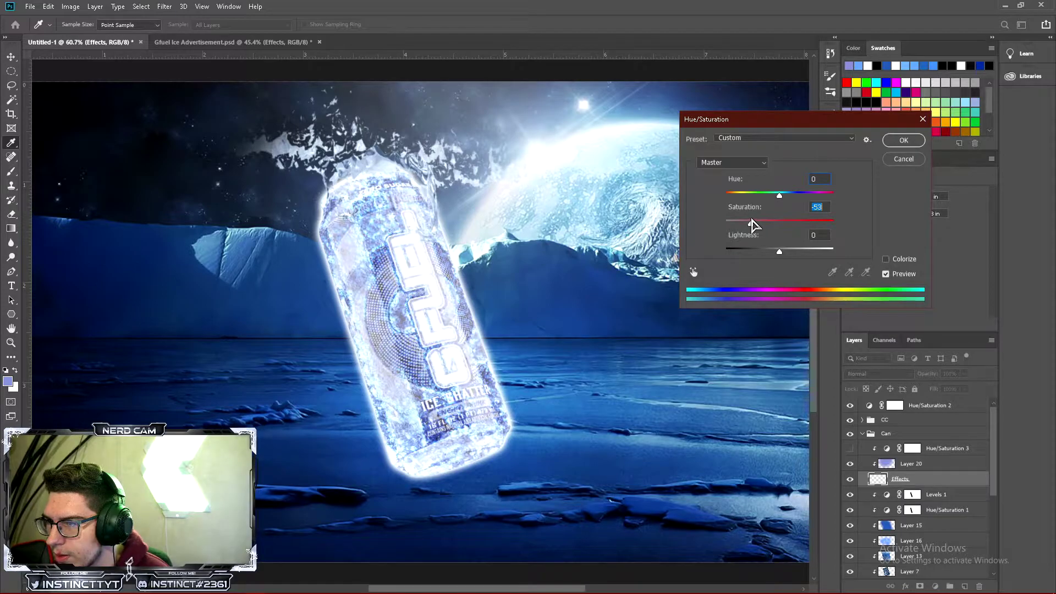
{"action": "left_click_drag", "start_coordinate": [754, 224], "coordinate": [786, 253]}
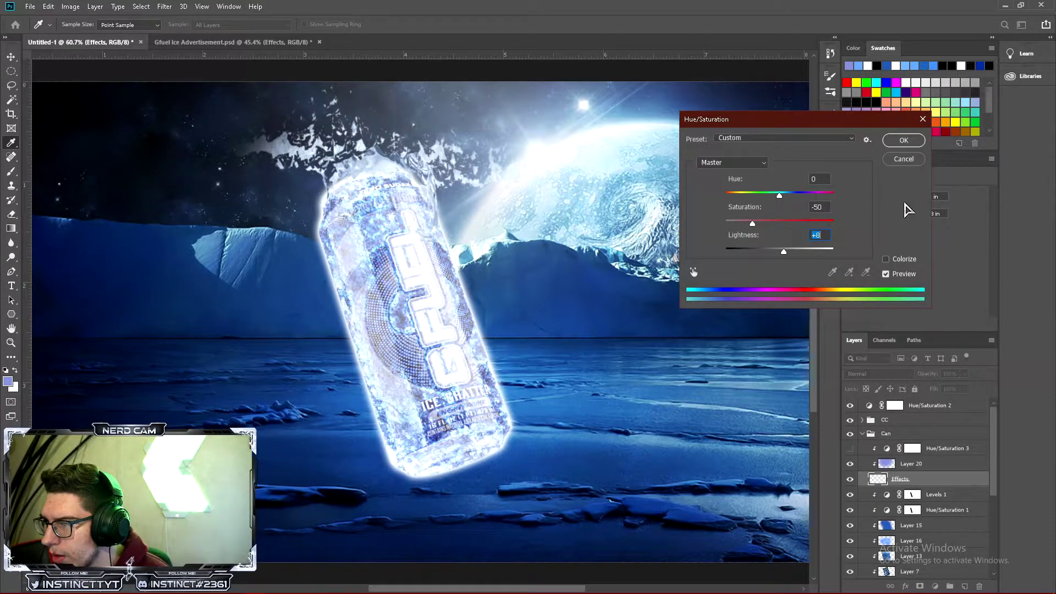
{"action": "mouse_move", "coordinate": [777, 195]}
{"action": "left_mouse_down"}
{"action": "mouse_move", "coordinate": [796, 202]}
{"action": "mouse_move", "coordinate": [788, 196]}
{"action": "left_mouse_up"}
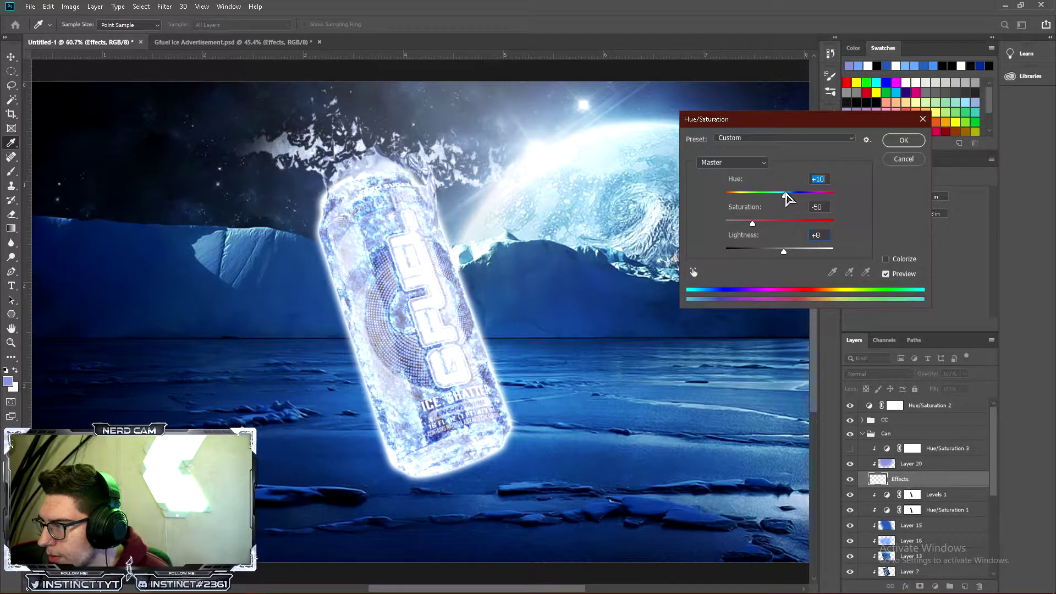
{"action": "left_click", "coordinate": [904, 140]}
{"action": "key", "text": "b"}
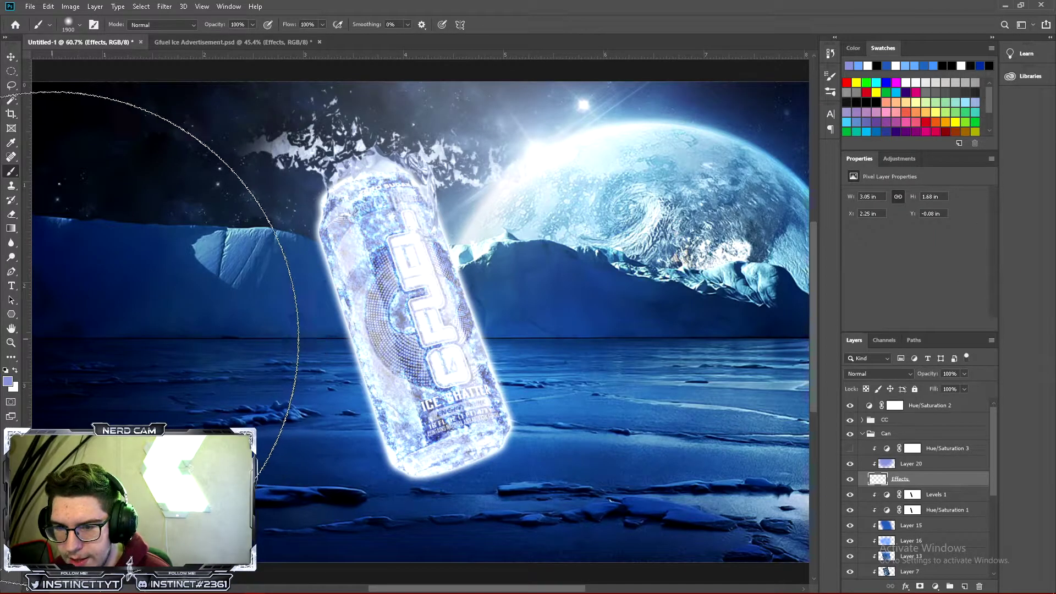
Zoom out and delete the Hue/Saturation 3 adjustment
{"action": "left_click", "coordinate": [11, 342]}
{"action": "left_click_drag", "start_coordinate": [447, 287], "coordinate": [732, 337]}
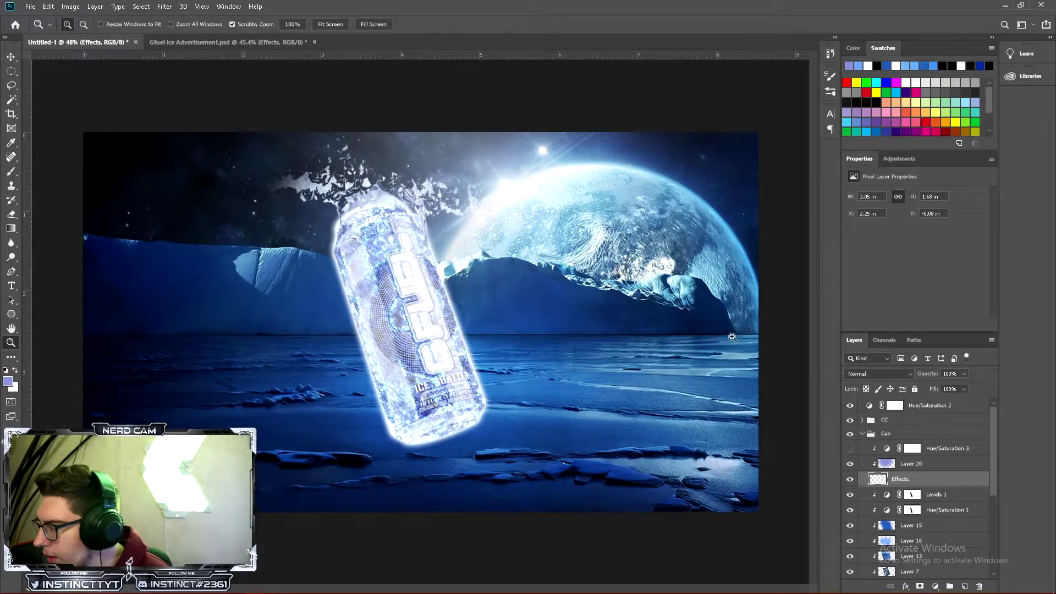
{"action": "left_click", "coordinate": [911, 464]}
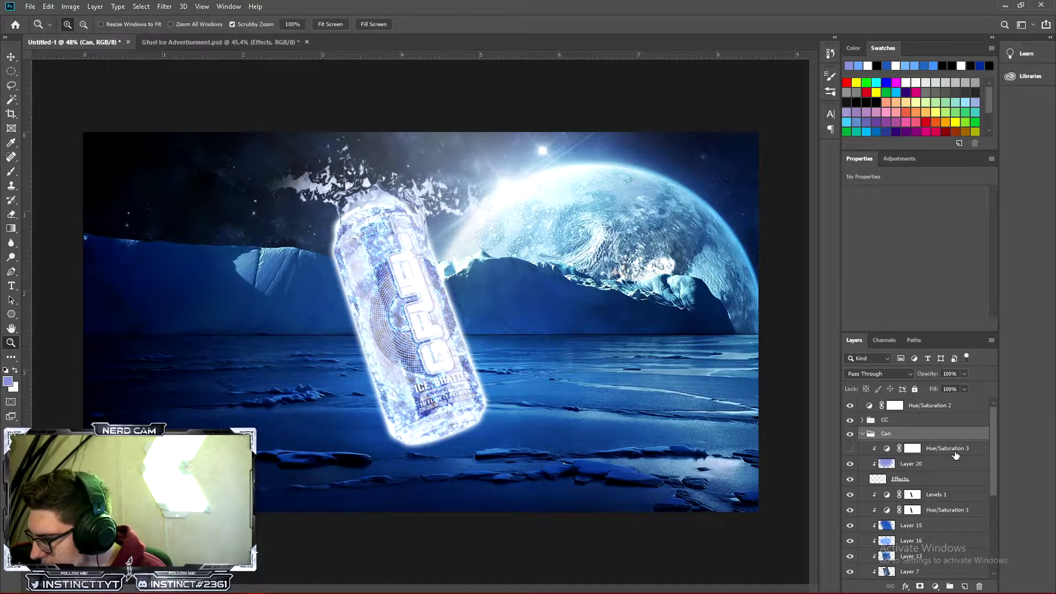
{"action": "left_click", "coordinate": [956, 450]}
{"action": "key", "text": "Delete"}
Duplicate Layer 20 and Effects, then rotate and shift the copies around the can's lower left
{"action": "left_click", "coordinate": [931, 466]}
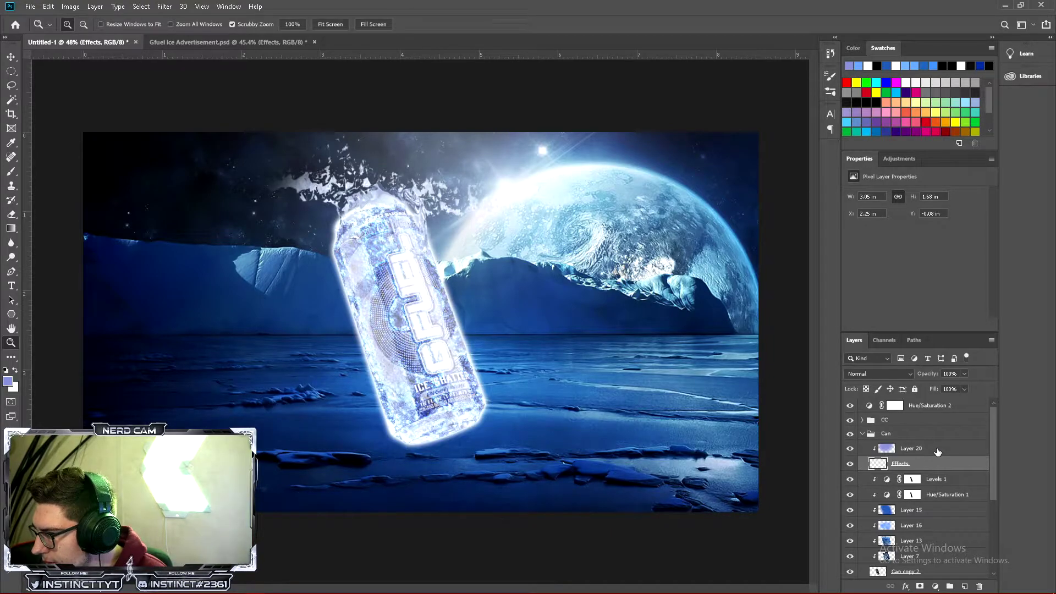
{"action": "left_click", "coordinate": [938, 451]}
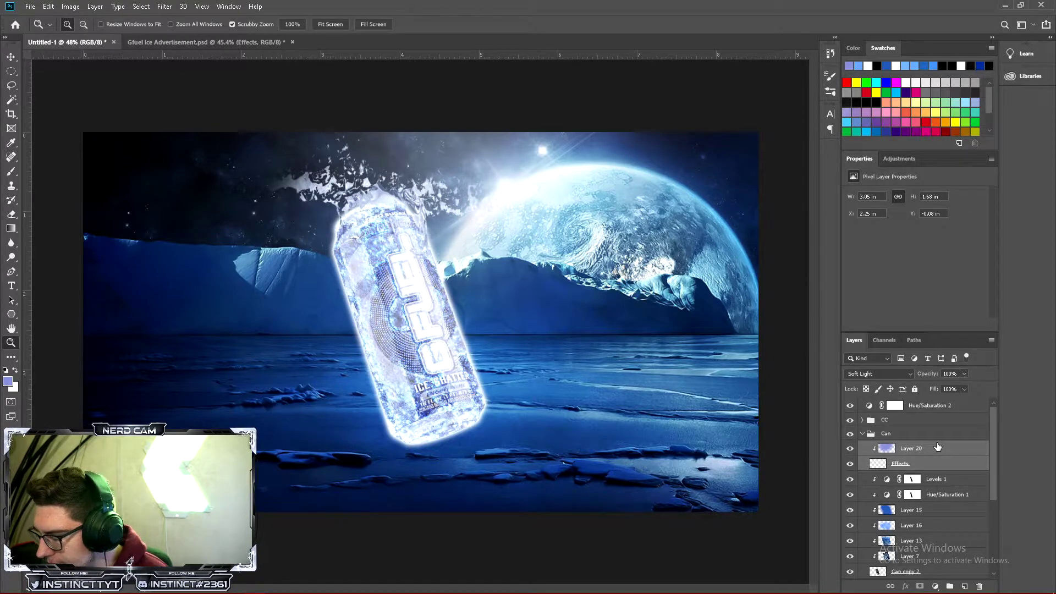
{"action": "key", "text": "ctrl+j"}
{"action": "left_click", "coordinate": [12, 57]}
{"action": "key", "text": "ctrl+t"}
{"action": "left_click_drag", "start_coordinate": [754, 102], "coordinate": [297, 73]}
{"action": "left_click_drag", "start_coordinate": [322, 240], "coordinate": [413, 334]}
{"action": "left_click_drag", "start_coordinate": [760, 537], "coordinate": [770, 492]}
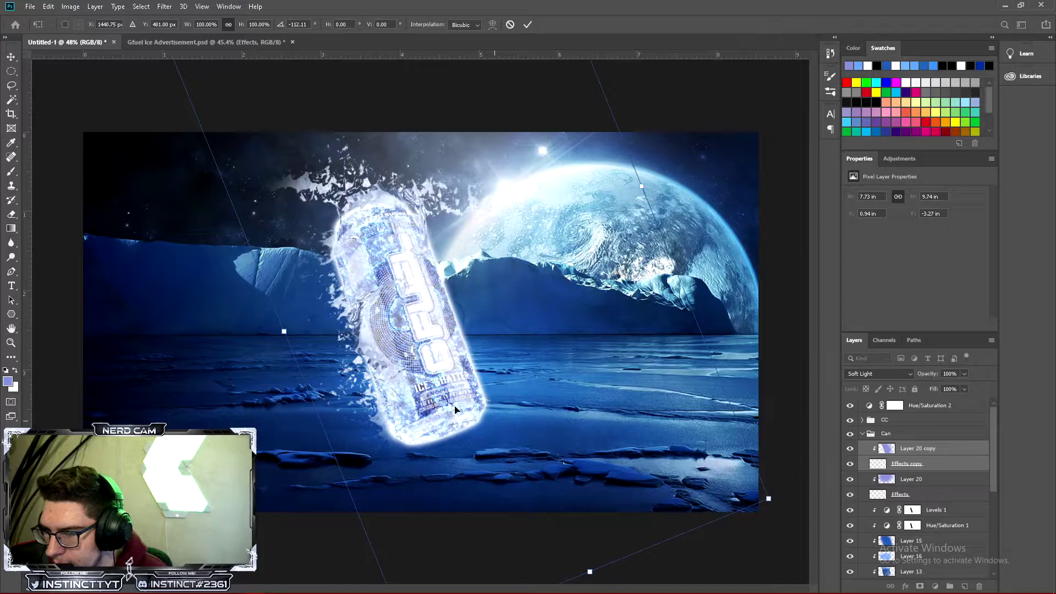
{"action": "key", "text": "Return"}
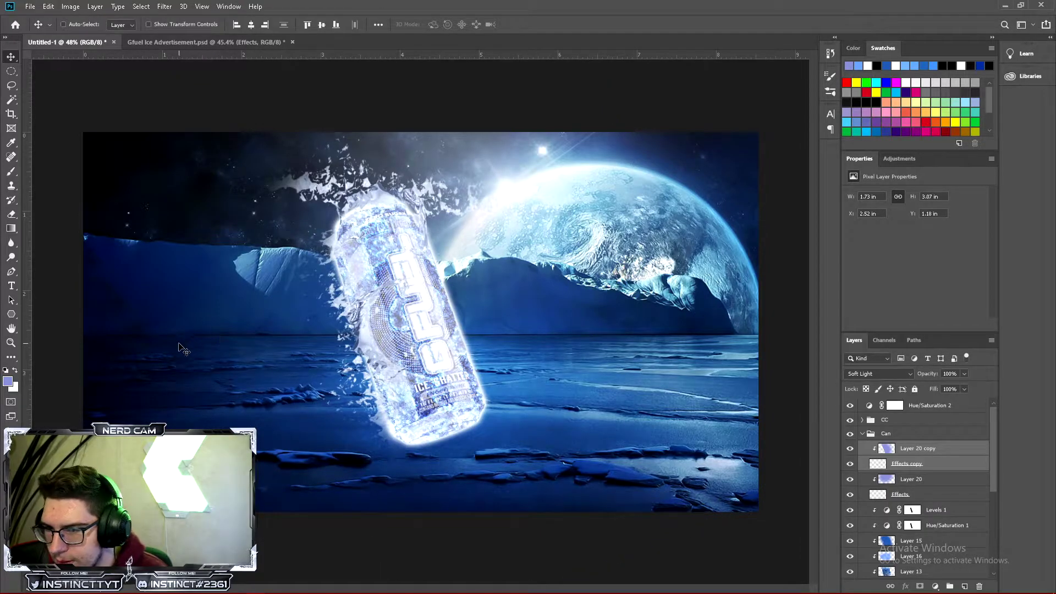
Zoom in on the can and erase frost over the GFUEL lettering on Effects copy with a smaller eraser
{"action": "left_click", "coordinate": [12, 342]}
{"action": "left_click_drag", "start_coordinate": [332, 361], "coordinate": [375, 338]}
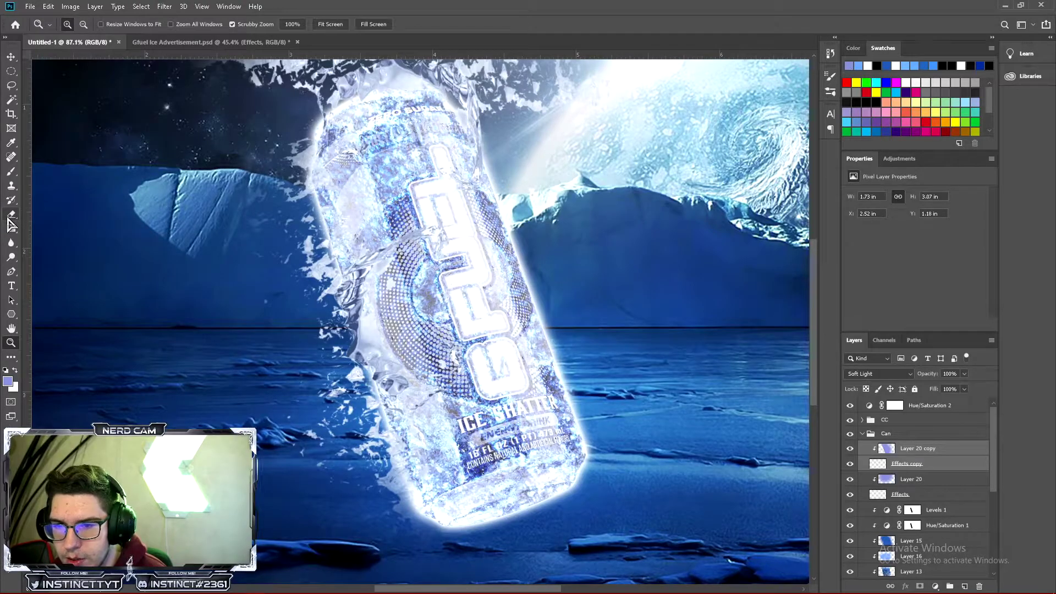
{"action": "key", "text": "e"}
{"action": "left_click", "coordinate": [944, 465]}
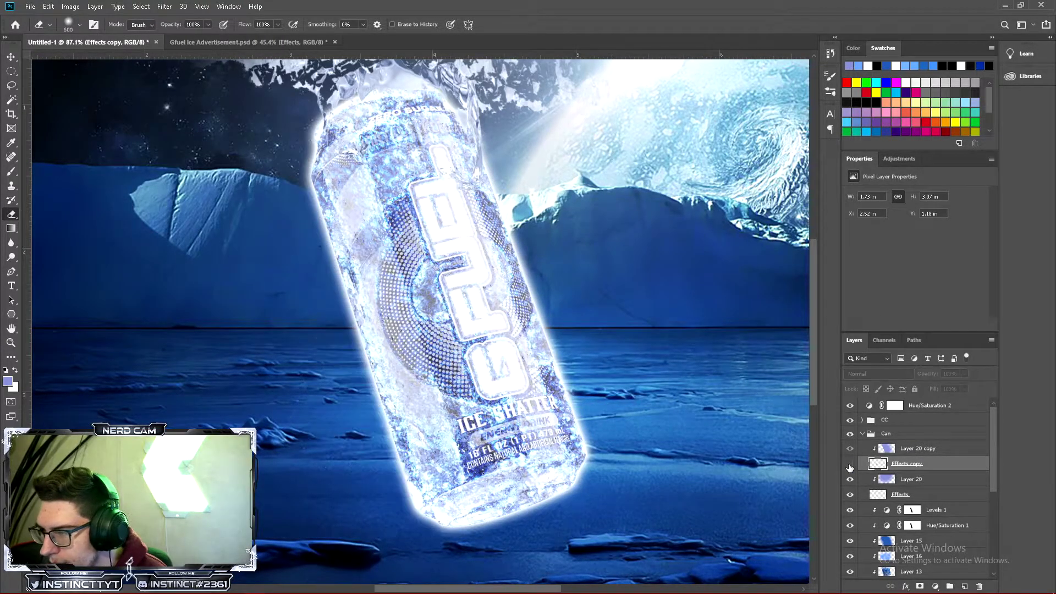
{"action": "mouse_move", "coordinate": [534, 271]}
{"action": "left_mouse_down"}
{"action": "mouse_move", "coordinate": [537, 325]}
{"action": "mouse_move", "coordinate": [495, 198]}
{"action": "mouse_move", "coordinate": [494, 246]}
{"action": "mouse_move", "coordinate": [466, 209]}
{"action": "mouse_move", "coordinate": [501, 233]}
{"action": "left_mouse_up"}
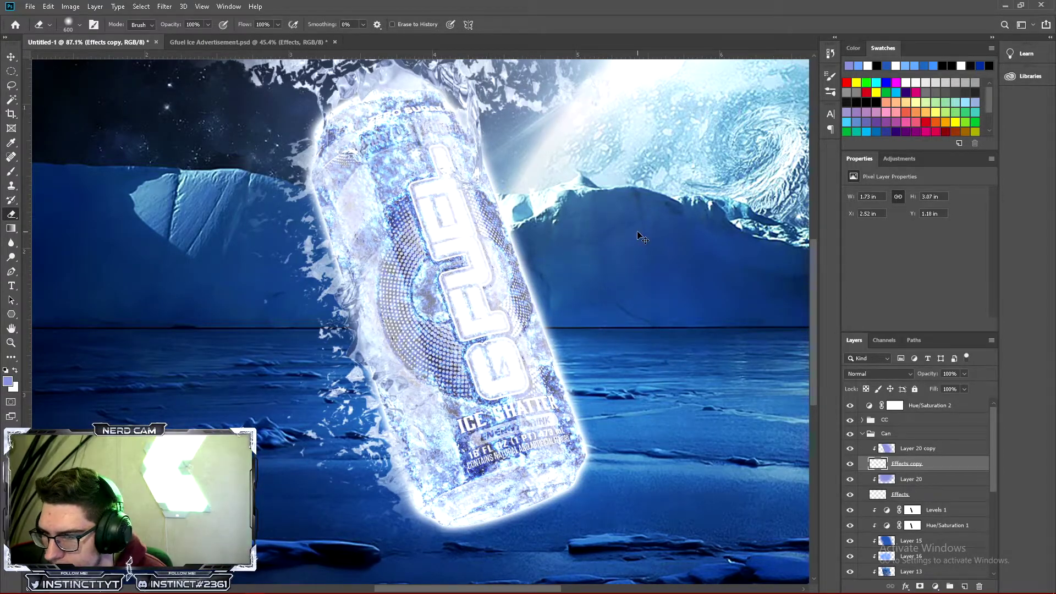
{"action": "key", "text": "bracketleft"}
{"action": "key", "text": "bracketleft"}
{"action": "key", "text": "bracketleft"}
{"action": "key", "text": "bracketleft"}
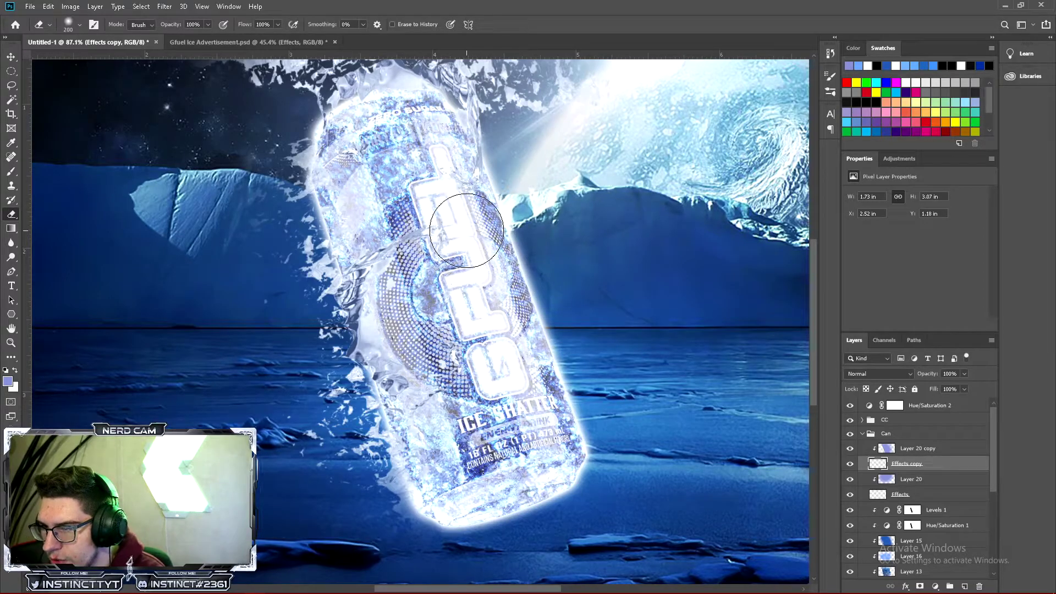
{"action": "right_click", "coordinate": [493, 235]}
{"action": "key", "text": "Escape"}
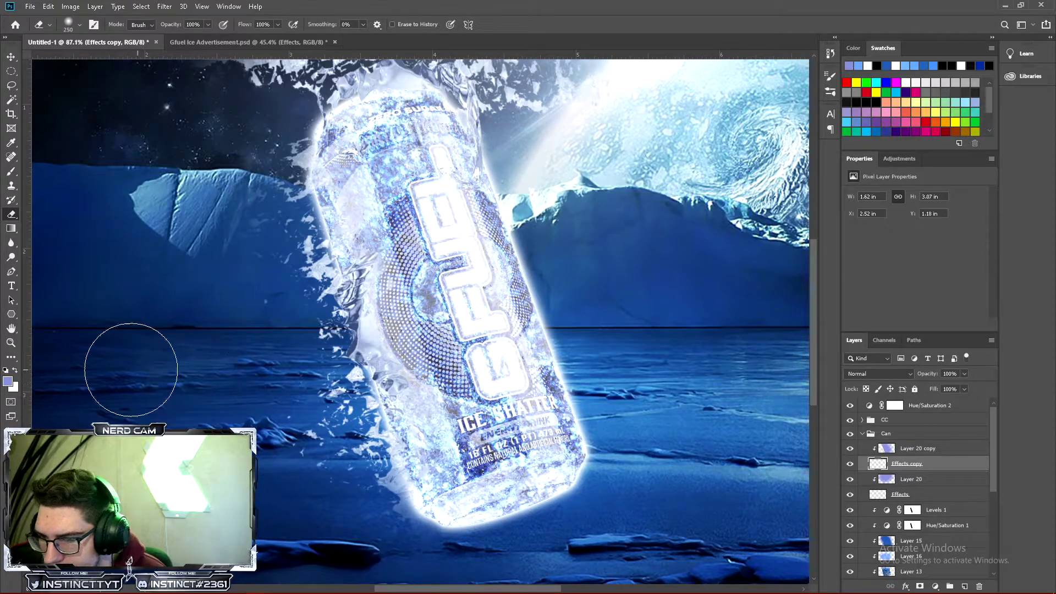
Zoom in on the can's bottom and erase the stray frost below it
{"action": "key", "text": "z"}
{"action": "left_click", "coordinate": [381, 438]}
{"action": "left_click_drag", "start_coordinate": [381, 439], "coordinate": [413, 297]}
{"action": "left_click_drag", "start_coordinate": [432, 401], "coordinate": [414, 426]}
{"action": "left_click_drag", "start_coordinate": [478, 457], "coordinate": [520, 471]}
{"action": "mouse_move", "coordinate": [467, 536]}
{"action": "left_mouse_down"}
{"action": "mouse_move", "coordinate": [408, 301]}
{"action": "mouse_move", "coordinate": [426, 310]}
{"action": "mouse_move", "coordinate": [407, 300]}
{"action": "left_mouse_up"}
{"action": "left_click", "coordinate": [11, 214]}
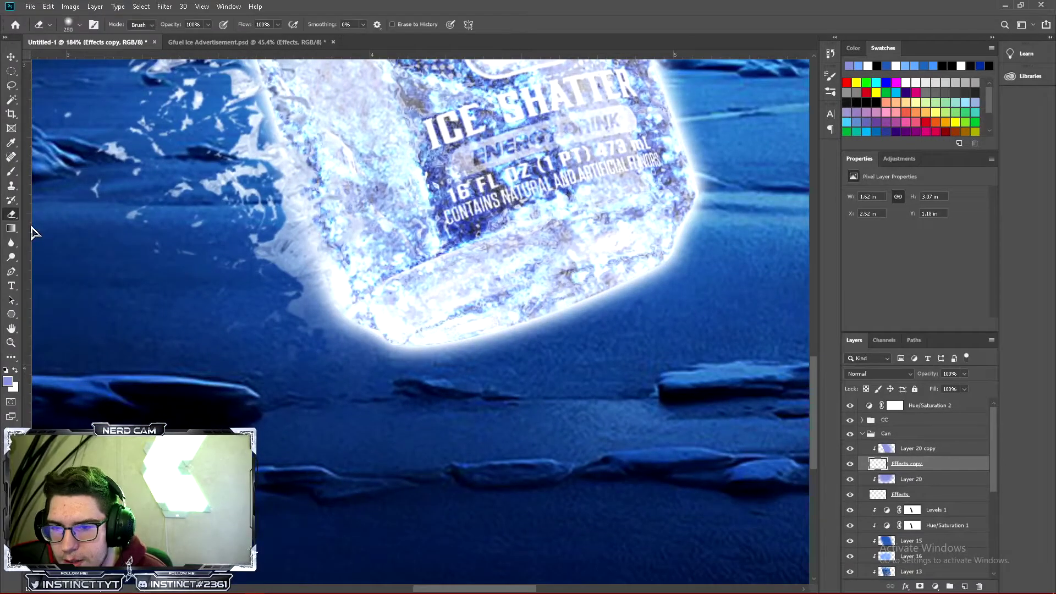
{"action": "left_click_drag", "start_coordinate": [258, 422], "coordinate": [354, 413]}
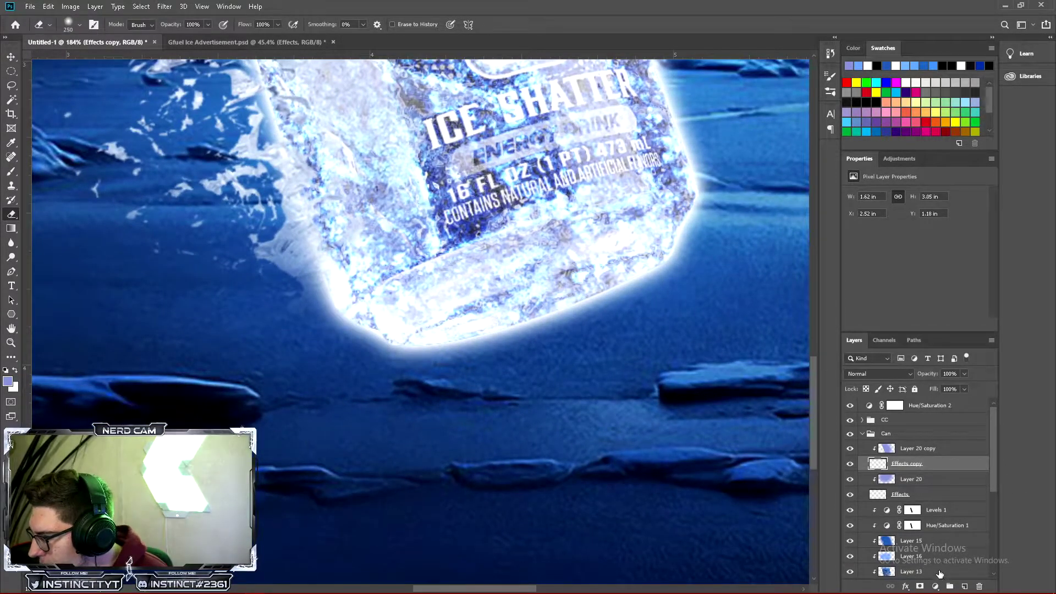
Remove the layer mask from Effects copy, then zoom out to the whole composition
{"action": "left_click", "coordinate": [920, 587]}
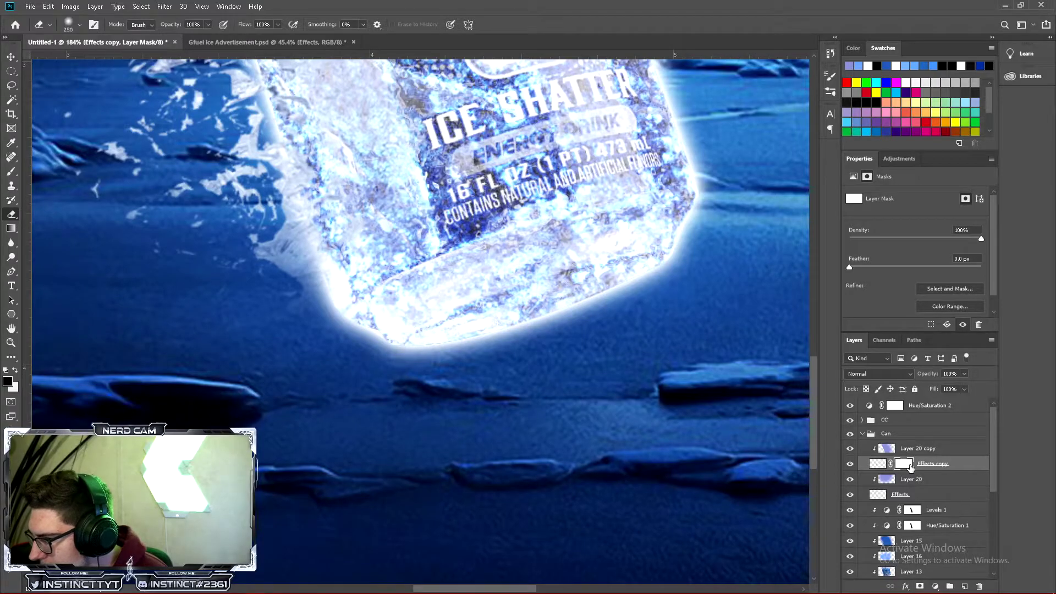
{"action": "right_click", "coordinate": [909, 468]}
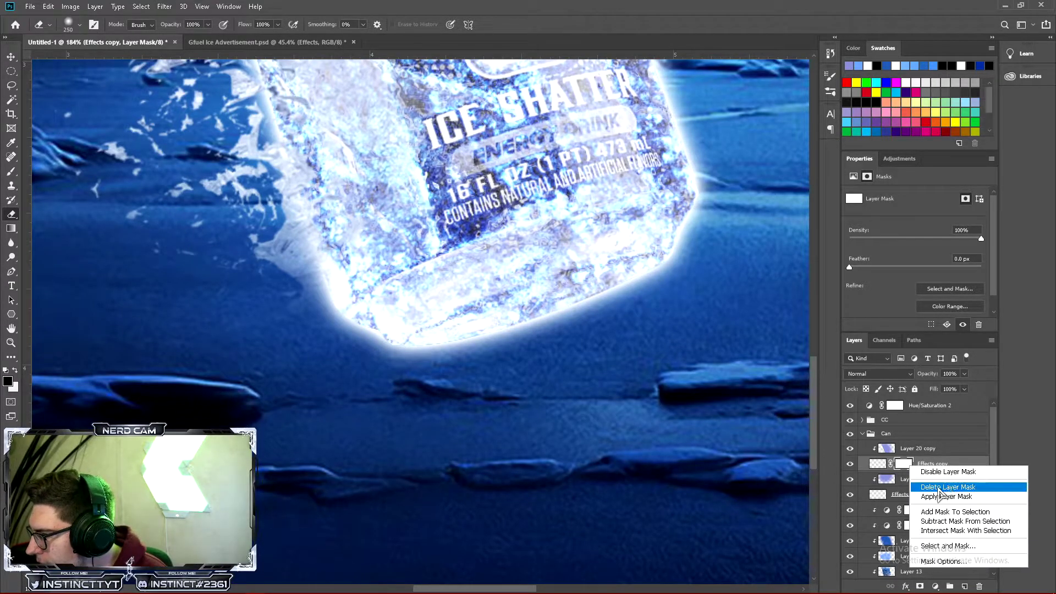
{"action": "left_click", "coordinate": [954, 496]}
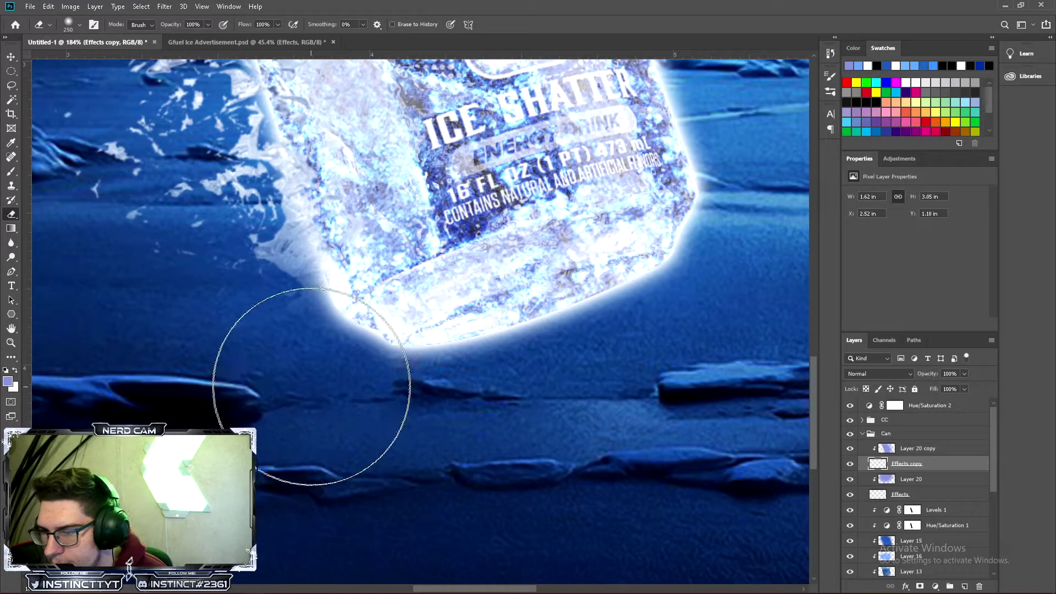
{"action": "mouse_move", "coordinate": [166, 386]}
{"action": "left_mouse_down"}
{"action": "mouse_move", "coordinate": [363, 410]}
{"action": "mouse_move", "coordinate": [358, 422]}
{"action": "mouse_move", "coordinate": [448, 419]}
{"action": "mouse_move", "coordinate": [418, 427]}
{"action": "mouse_move", "coordinate": [436, 441]}
{"action": "mouse_move", "coordinate": [406, 381]}
{"action": "mouse_move", "coordinate": [440, 438]}
{"action": "mouse_move", "coordinate": [471, 446]}
{"action": "mouse_move", "coordinate": [381, 389]}
{"action": "left_mouse_up"}
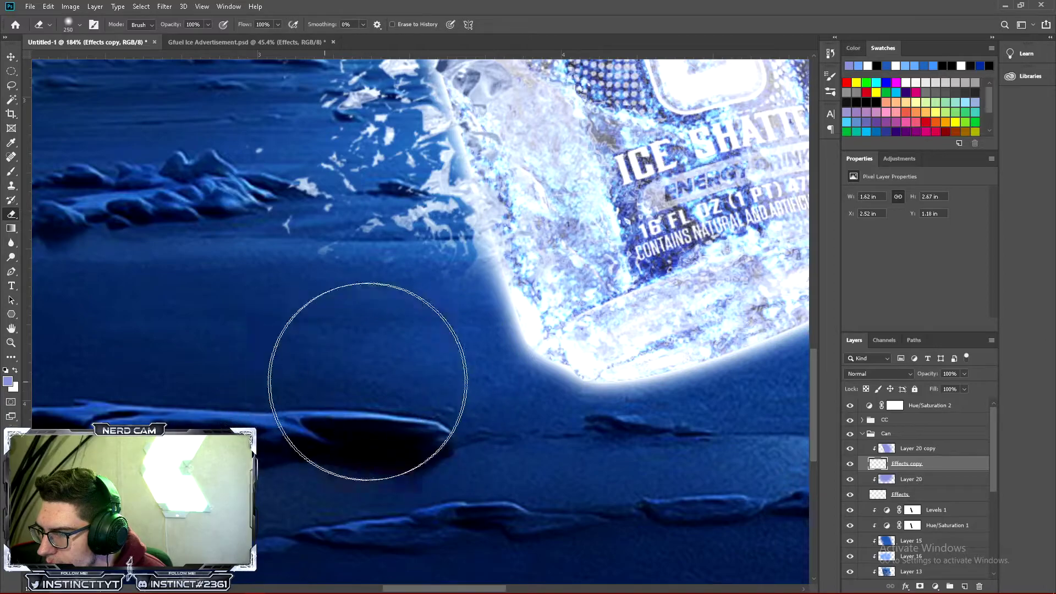
{"action": "left_click_drag", "start_coordinate": [173, 215], "coordinate": [56, 385]}
{"action": "left_click", "coordinate": [10, 343]}
{"action": "left_click_drag", "start_coordinate": [550, 373], "coordinate": [423, 357]}
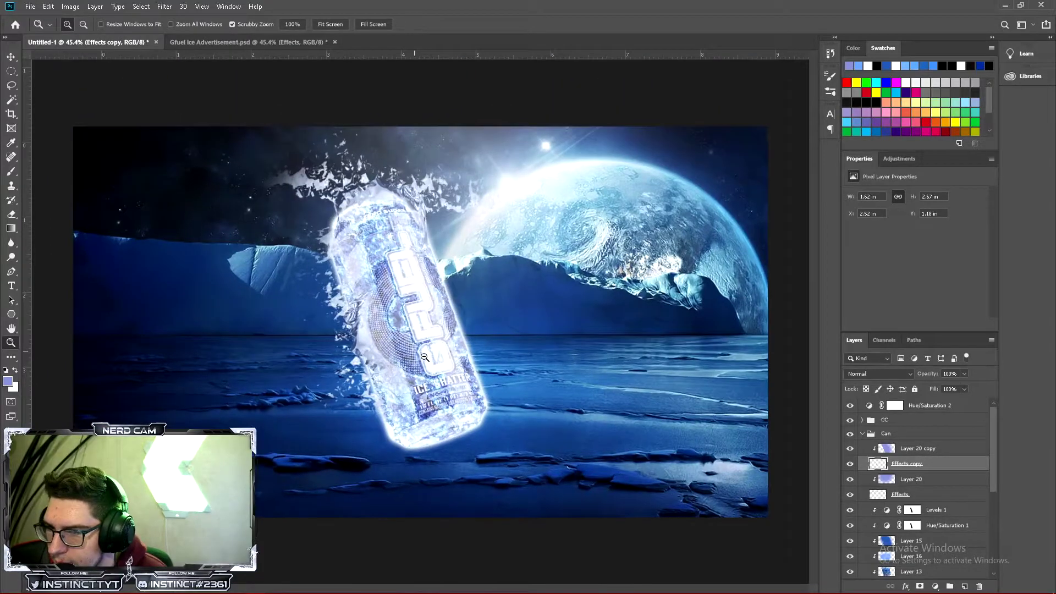
Briefly lower the Effects copy opacity, then restore it to full
{"action": "scroll", "coordinate": [425, 330], "scroll_direction": "up", "scroll_amount": 1}
{"action": "scroll", "coordinate": [410, 324], "scroll_direction": "up", "scroll_amount": 1}
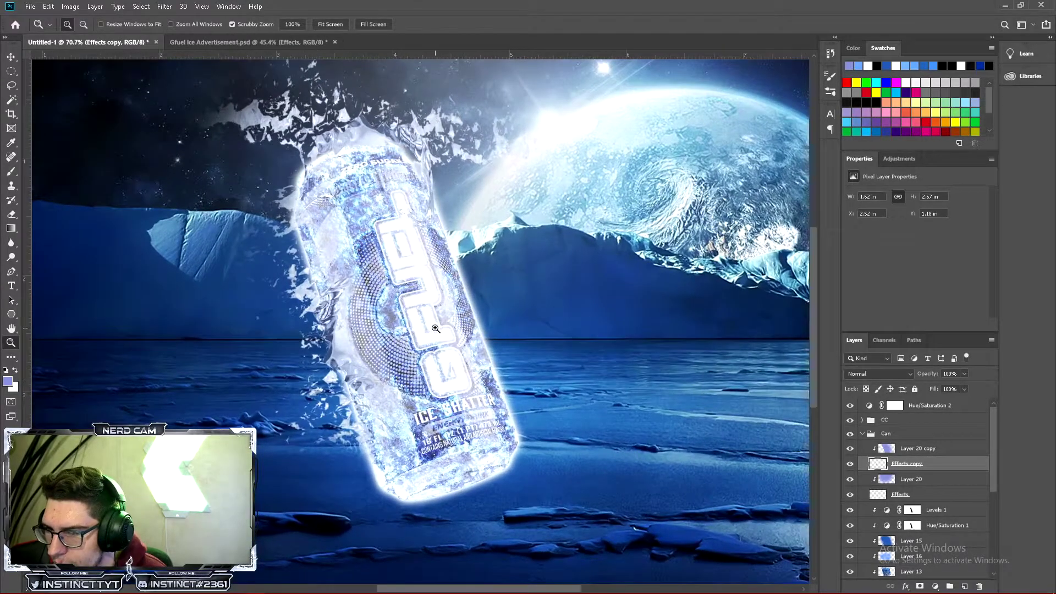
{"action": "scroll", "coordinate": [407, 337], "scroll_direction": "down", "scroll_amount": 4}
{"action": "scroll", "coordinate": [429, 325], "scroll_direction": "up", "scroll_amount": 1}
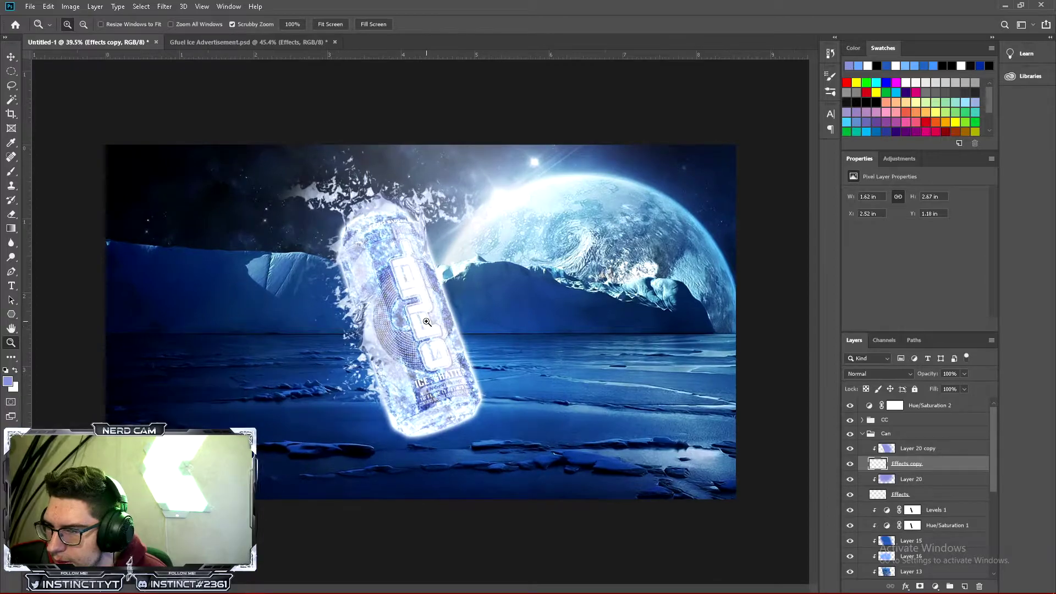
{"action": "left_click", "coordinate": [964, 374]}
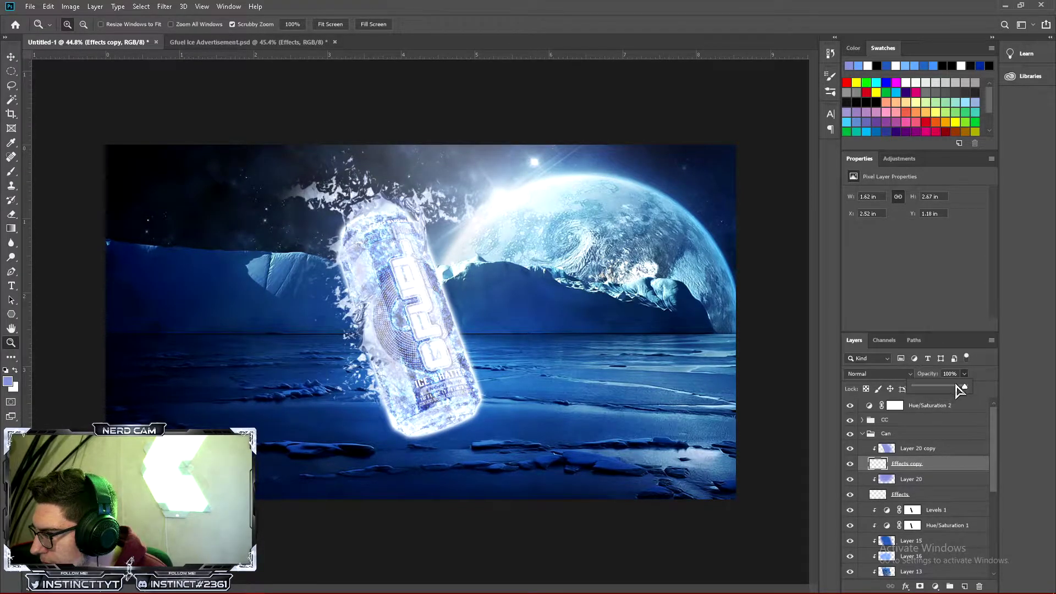
{"action": "mouse_move", "coordinate": [951, 389]}
{"action": "left_mouse_down"}
{"action": "mouse_move", "coordinate": [939, 389]}
{"action": "mouse_move", "coordinate": [958, 392]}
{"action": "left_mouse_up"}
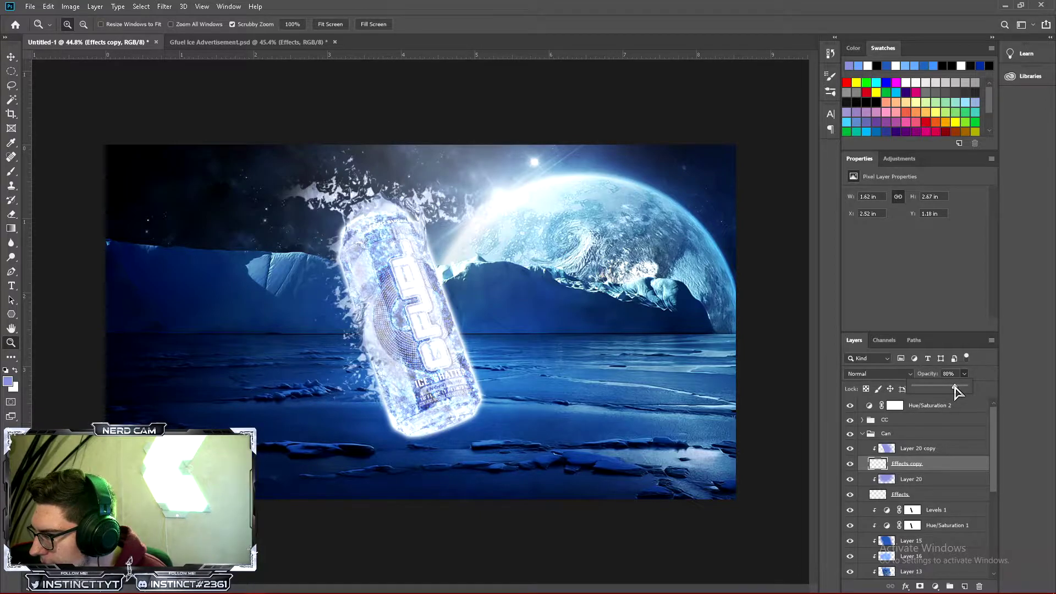
{"action": "left_click_drag", "start_coordinate": [953, 390], "coordinate": [967, 391]}
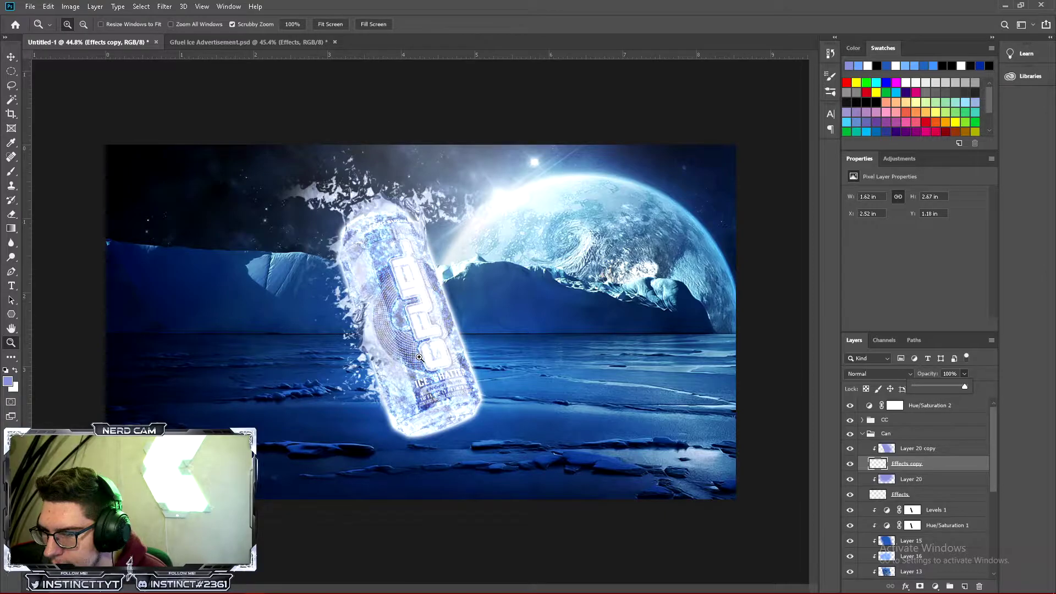
Scale Effects copy and Layer 20 copy together to about 76% and reposition them over the can
{"action": "left_click", "coordinate": [948, 451], "text": "shift"}
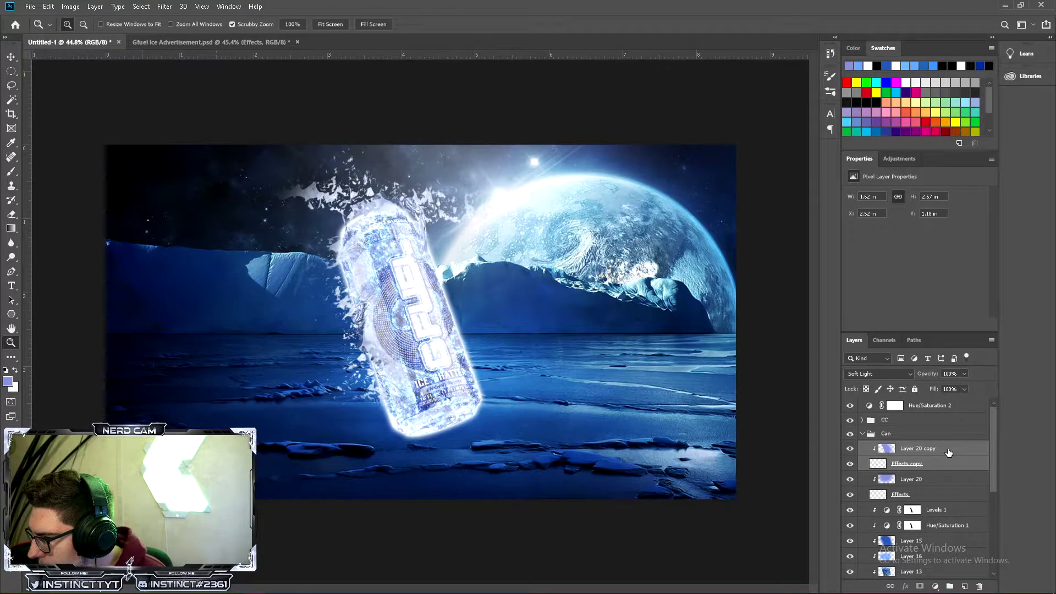
{"action": "key", "text": "ctrl+t"}
{"action": "left_click_drag", "start_coordinate": [536, 407], "coordinate": [526, 242]}
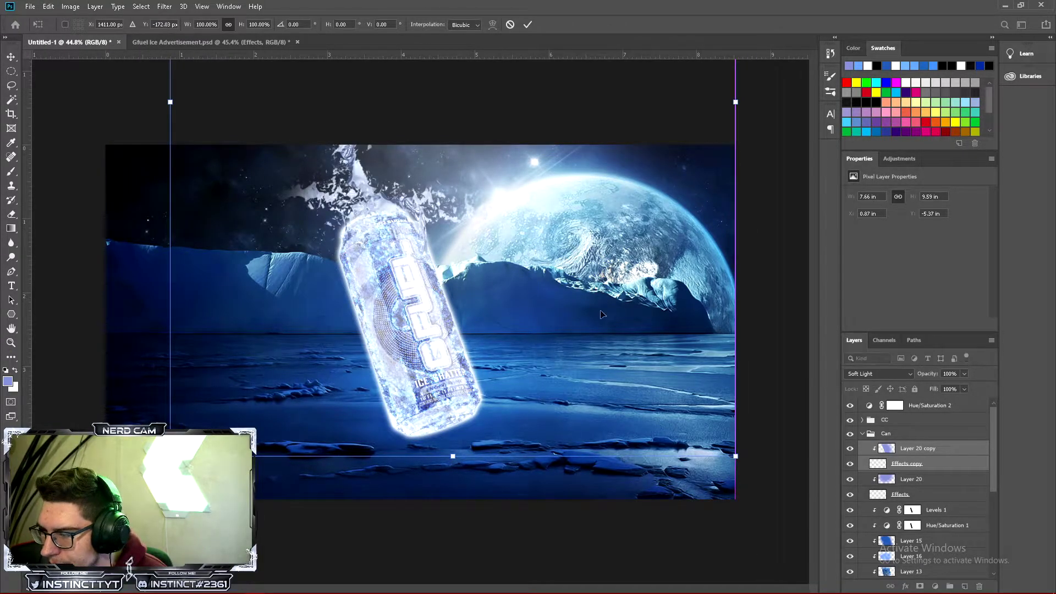
{"action": "left_click_drag", "start_coordinate": [736, 456], "coordinate": [655, 356]}
{"action": "left_click_drag", "start_coordinate": [449, 255], "coordinate": [493, 505]}
{"action": "left_click_drag", "start_coordinate": [557, 424], "coordinate": [545, 303]}
{"action": "left_click_drag", "start_coordinate": [686, 487], "coordinate": [627, 419]}
{"action": "left_click_drag", "start_coordinate": [430, 324], "coordinate": [468, 475]}
{"action": "key", "text": "ctrl+space"}
{"action": "key", "text": "Return"}
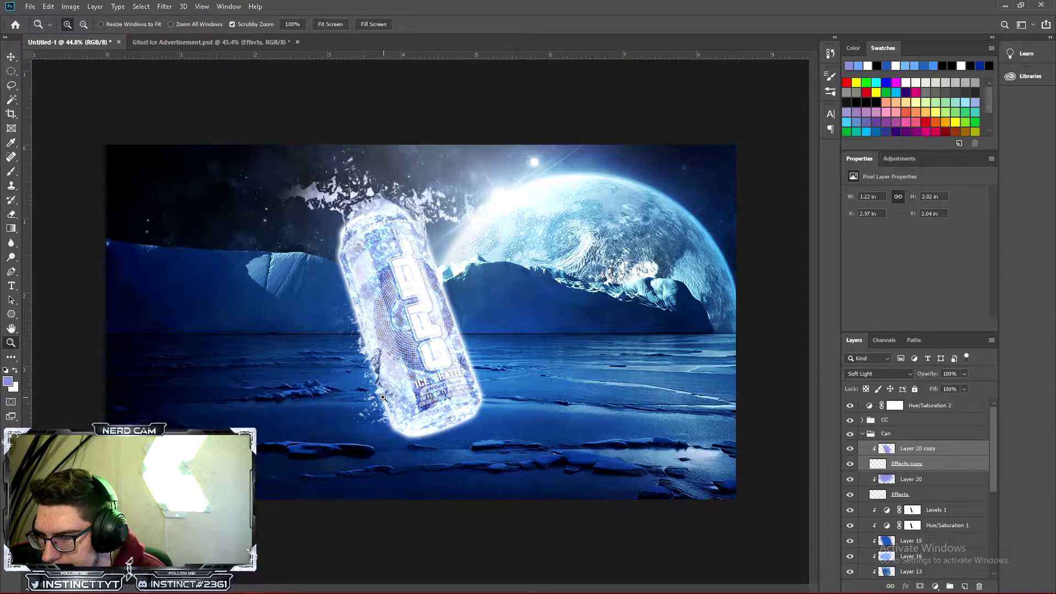
Nudge the frost splash slightly up and left to X 2.91 in, Y 1.97 in
{"action": "left_click_drag", "start_coordinate": [386, 350], "coordinate": [440, 349]}
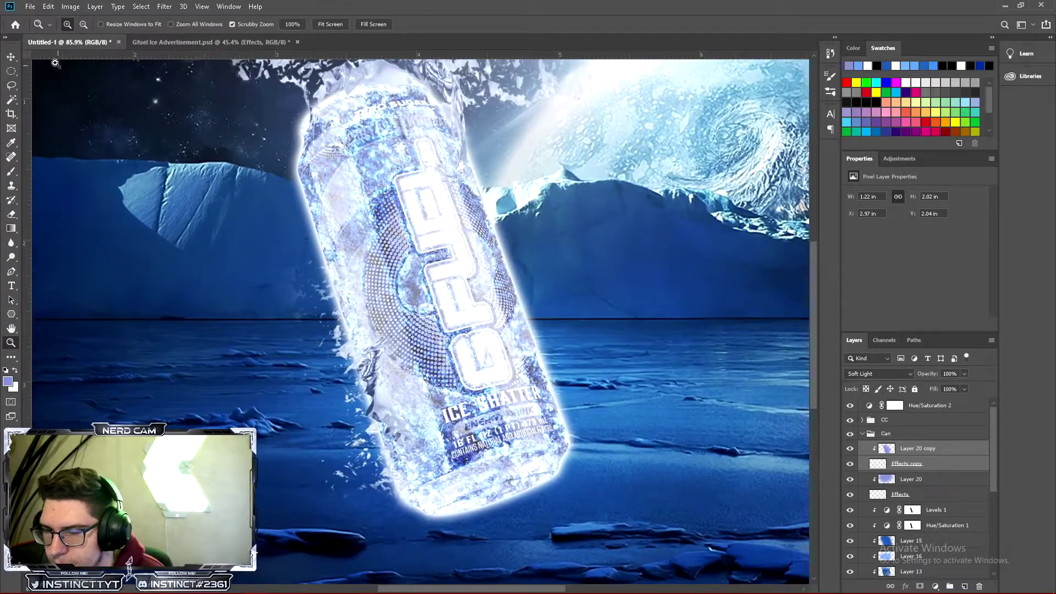
{"action": "left_click", "coordinate": [11, 58]}
{"action": "left_click_drag", "start_coordinate": [357, 387], "coordinate": [389, 415]}
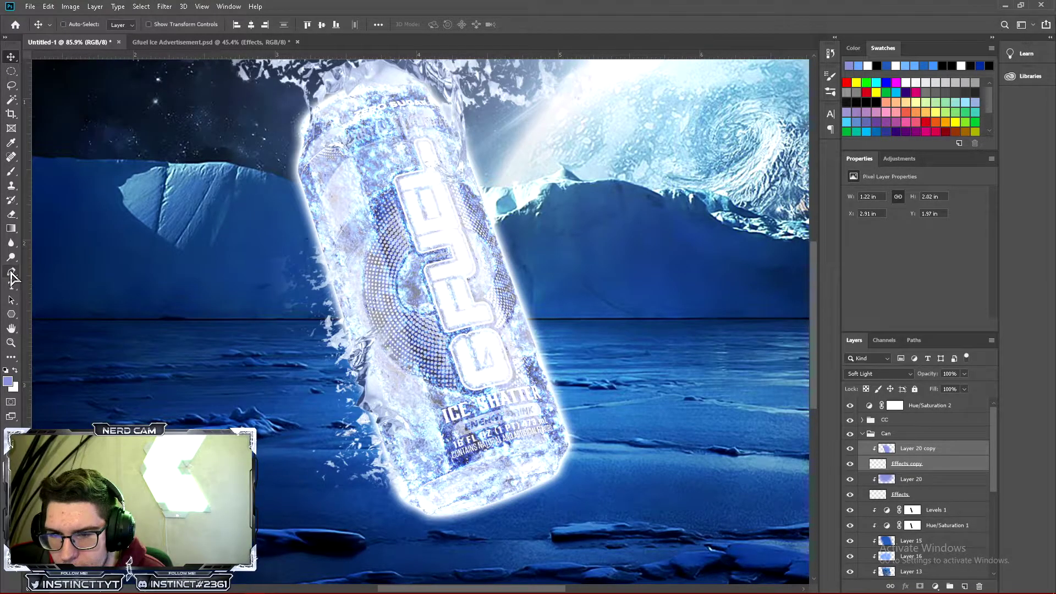
Erase the lower-left splash on Effects copy to clear the GFUEL logo, then zoom out
{"action": "left_click", "coordinate": [11, 214]}
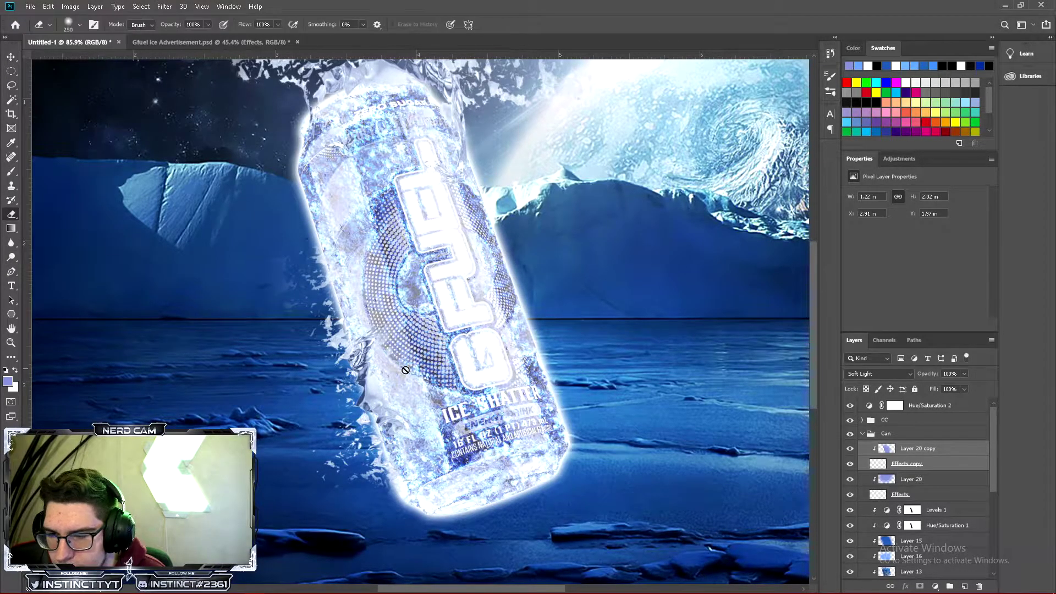
{"action": "left_click", "coordinate": [935, 465]}
{"action": "mouse_move", "coordinate": [475, 424]}
{"action": "left_mouse_down"}
{"action": "mouse_move", "coordinate": [442, 405]}
{"action": "mouse_move", "coordinate": [413, 324]}
{"action": "mouse_move", "coordinate": [440, 397]}
{"action": "mouse_move", "coordinate": [441, 381]}
{"action": "mouse_move", "coordinate": [571, 398]}
{"action": "mouse_move", "coordinate": [581, 389]}
{"action": "mouse_move", "coordinate": [473, 382]}
{"action": "mouse_move", "coordinate": [449, 413]}
{"action": "mouse_move", "coordinate": [414, 330]}
{"action": "mouse_move", "coordinate": [433, 350]}
{"action": "mouse_move", "coordinate": [427, 312]}
{"action": "left_mouse_up"}
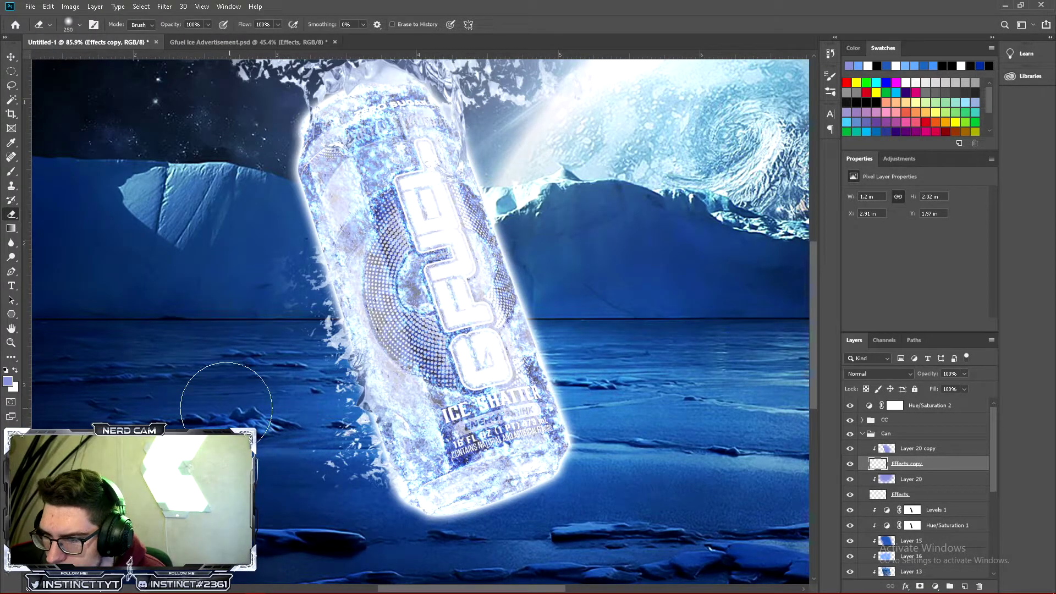
{"action": "left_click", "coordinate": [11, 342]}
{"action": "left_click_drag", "start_coordinate": [541, 371], "coordinate": [476, 341]}
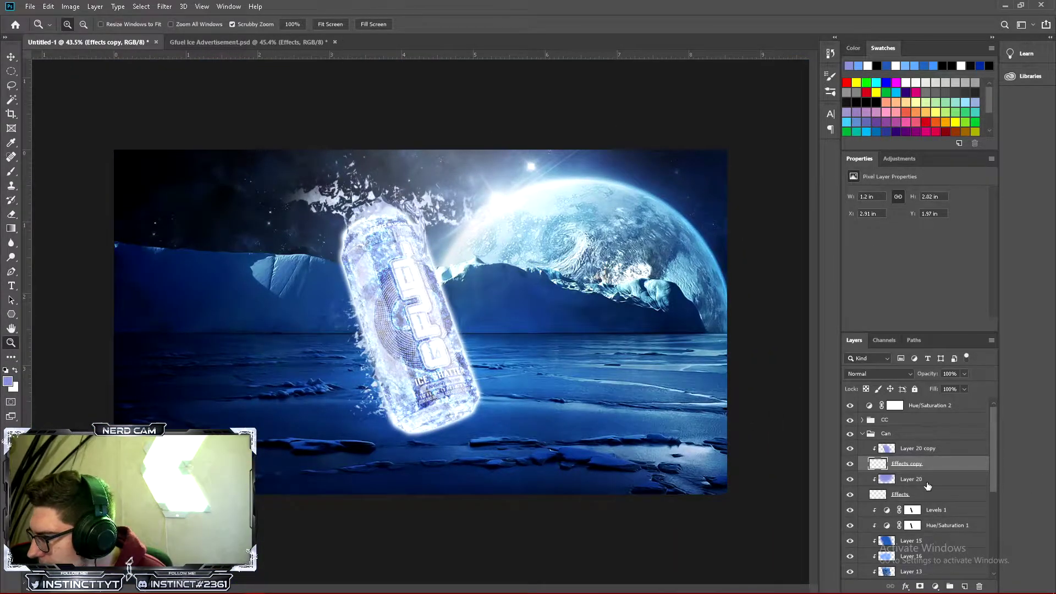
Drag Layer 9's ice shards into the Can group, placing them above Layer 20 copy
{"action": "scroll", "coordinate": [958, 452], "scroll_direction": "down", "scroll_amount": 5}
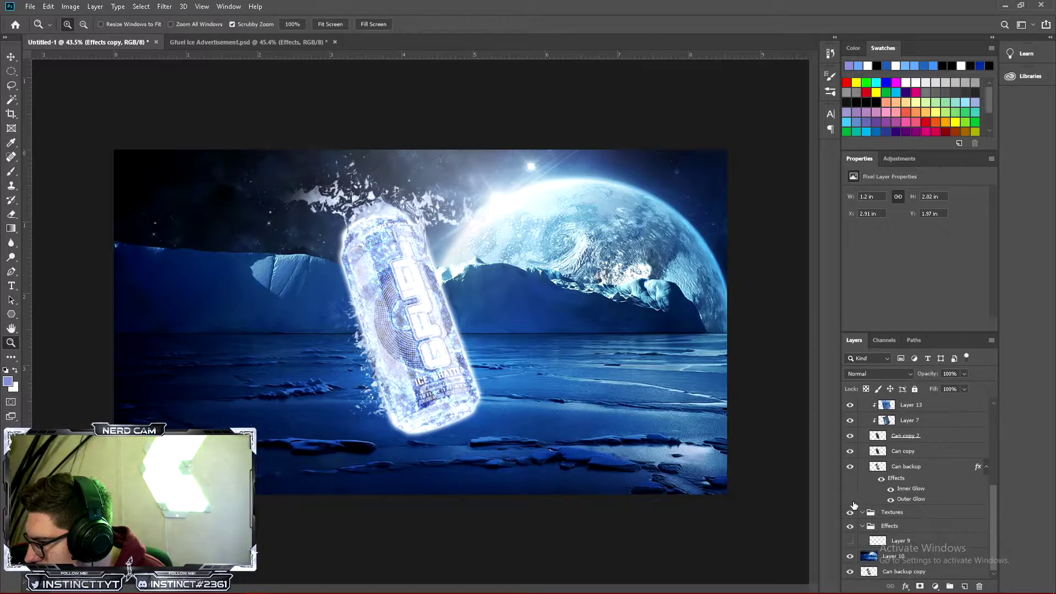
{"action": "left_click", "coordinate": [902, 540]}
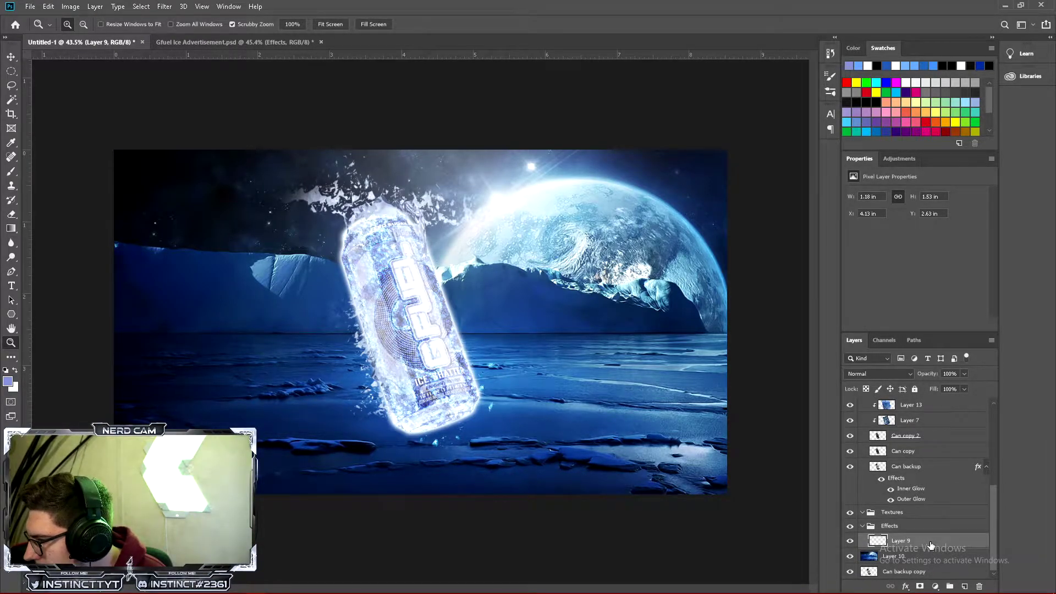
{"action": "left_click_drag", "start_coordinate": [924, 544], "coordinate": [902, 431]}
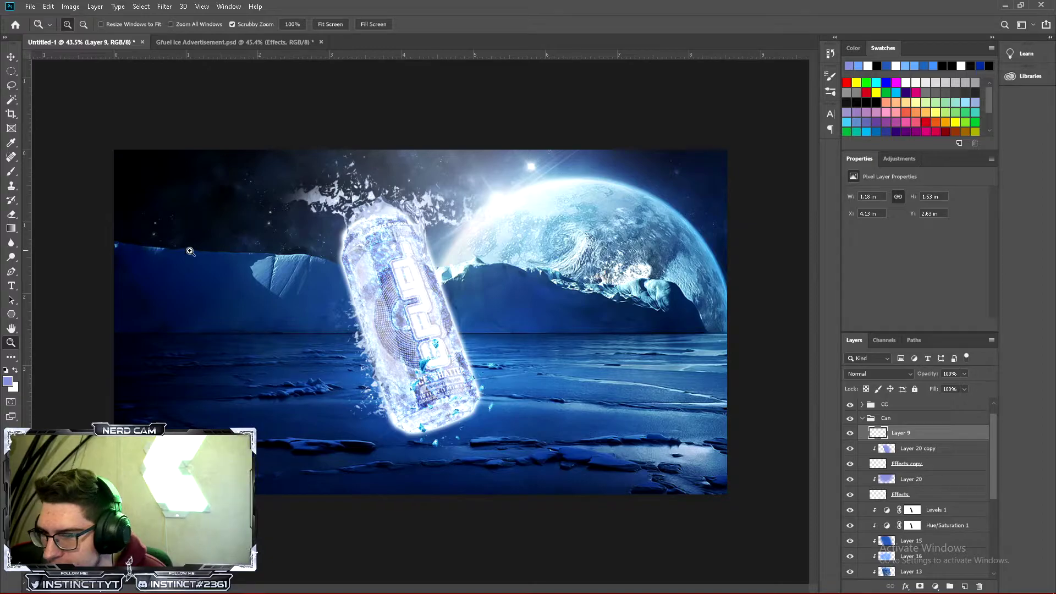
{"action": "left_click", "coordinate": [447, 389]}
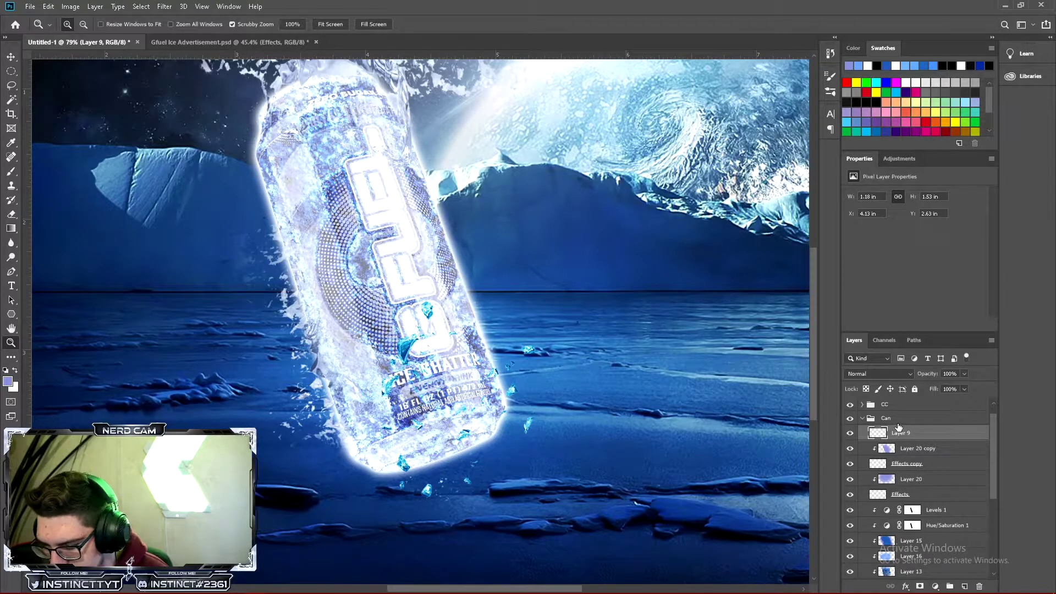
{"action": "key", "text": "ctrl+u"}
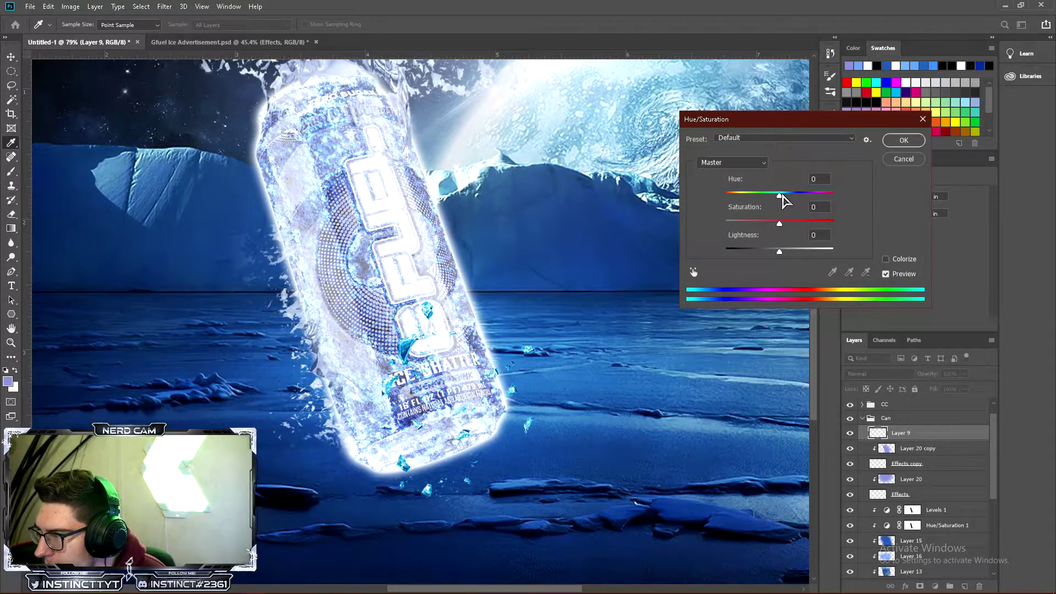
Try saturation and hue changes on Layer 9, cancel them, and show the adjustment types
{"action": "left_click_drag", "start_coordinate": [774, 223], "coordinate": [750, 229]}
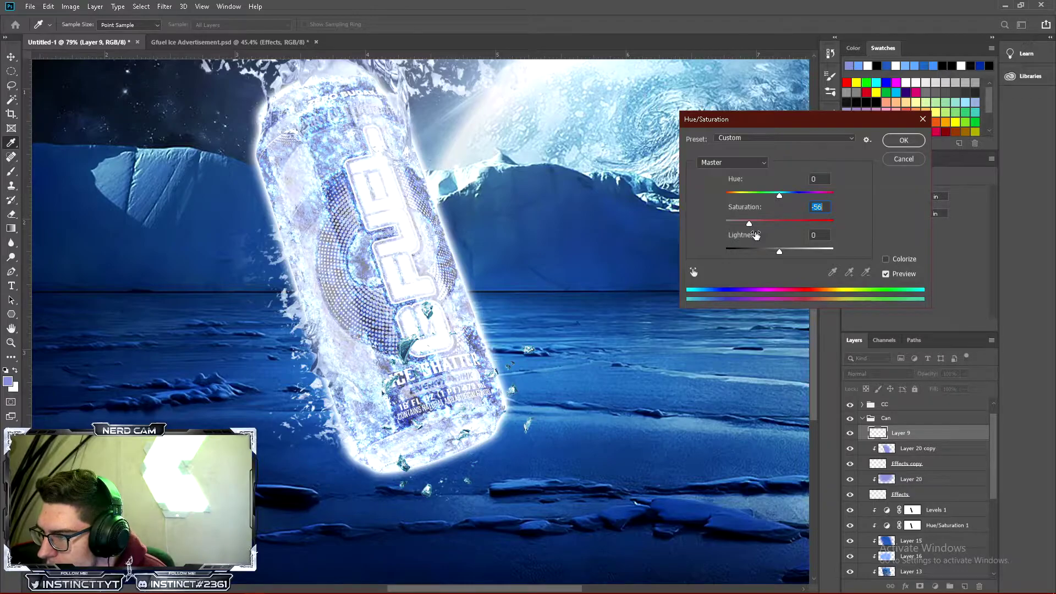
{"action": "left_click_drag", "start_coordinate": [778, 196], "coordinate": [795, 201]}
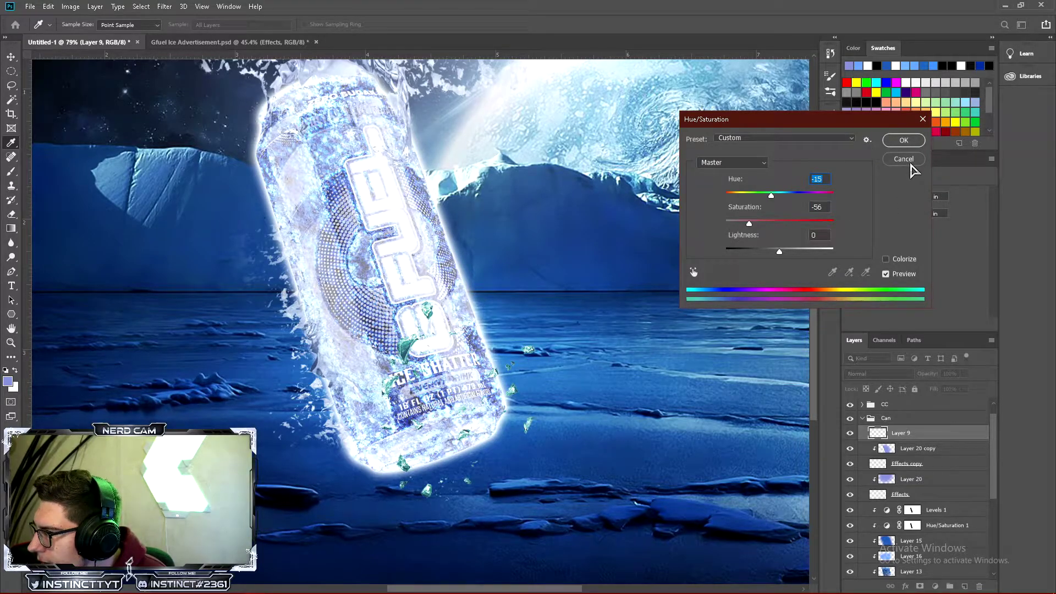
{"action": "left_click", "coordinate": [904, 140]}
{"action": "key", "text": "z"}
{"action": "left_click", "coordinate": [900, 159]}
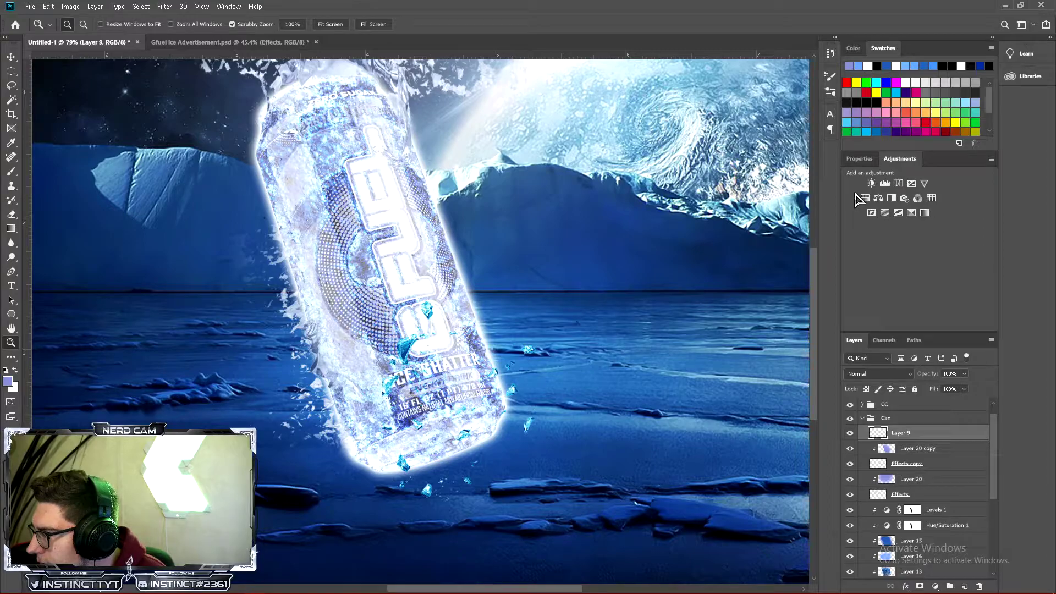
Add a Hue/Saturation adjustment layer clipped to Layer 9
{"action": "left_click", "coordinate": [865, 198]}
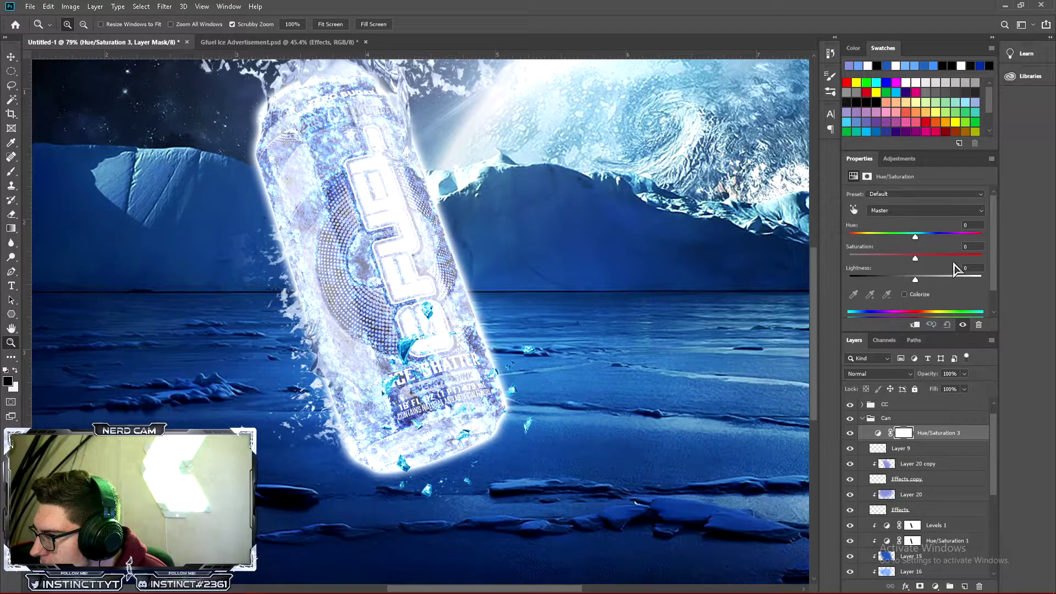
{"action": "right_click", "coordinate": [982, 435]}
{"action": "left_click", "coordinate": [880, 340]}
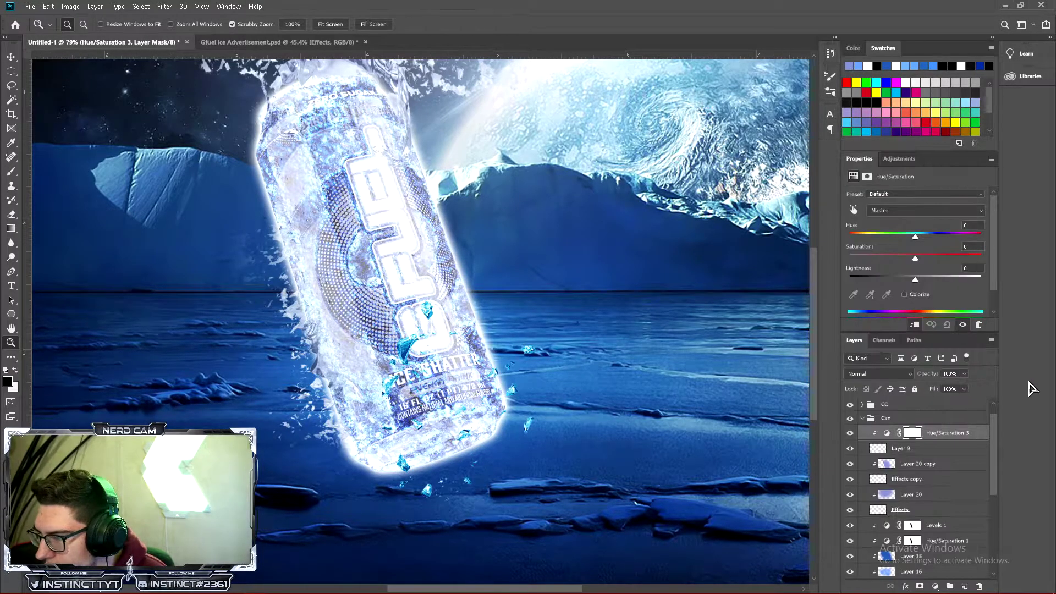
Set the clipped adjustment to Hue -1, Saturation -39, Lightness +51
{"action": "left_click_drag", "start_coordinate": [934, 281], "coordinate": [907, 264]}
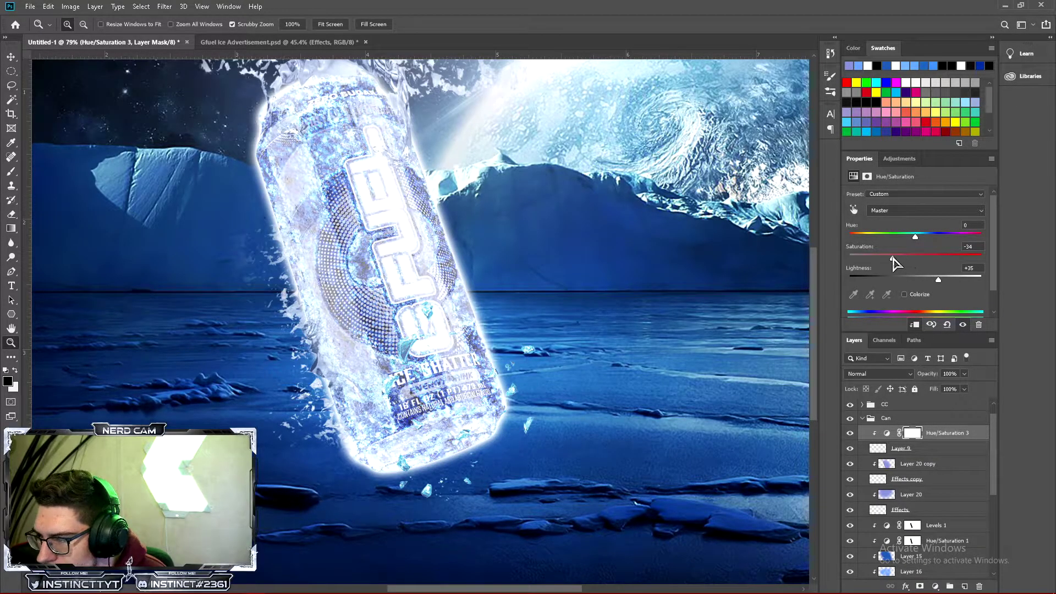
{"action": "left_click", "coordinate": [905, 295]}
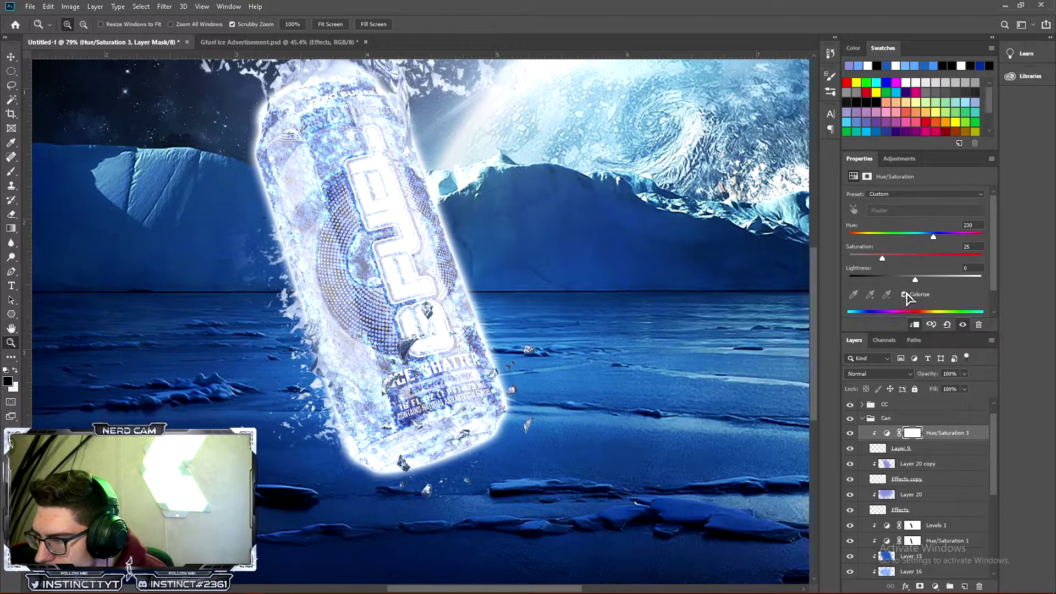
{"action": "left_click", "coordinate": [904, 295]}
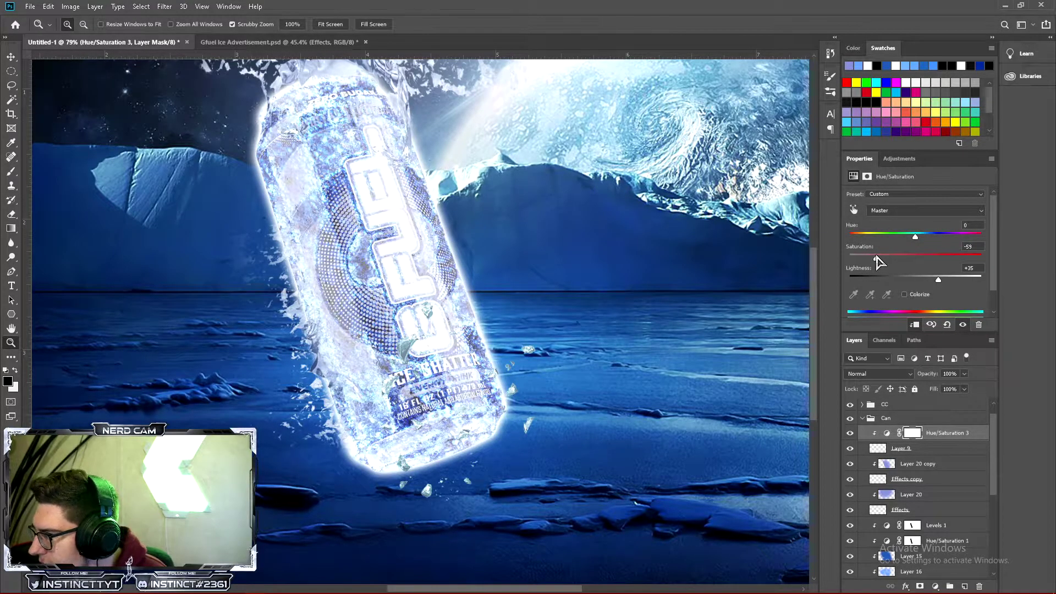
{"action": "left_click_drag", "start_coordinate": [932, 279], "coordinate": [929, 279]}
{"action": "left_click_drag", "start_coordinate": [915, 234], "coordinate": [870, 261]}
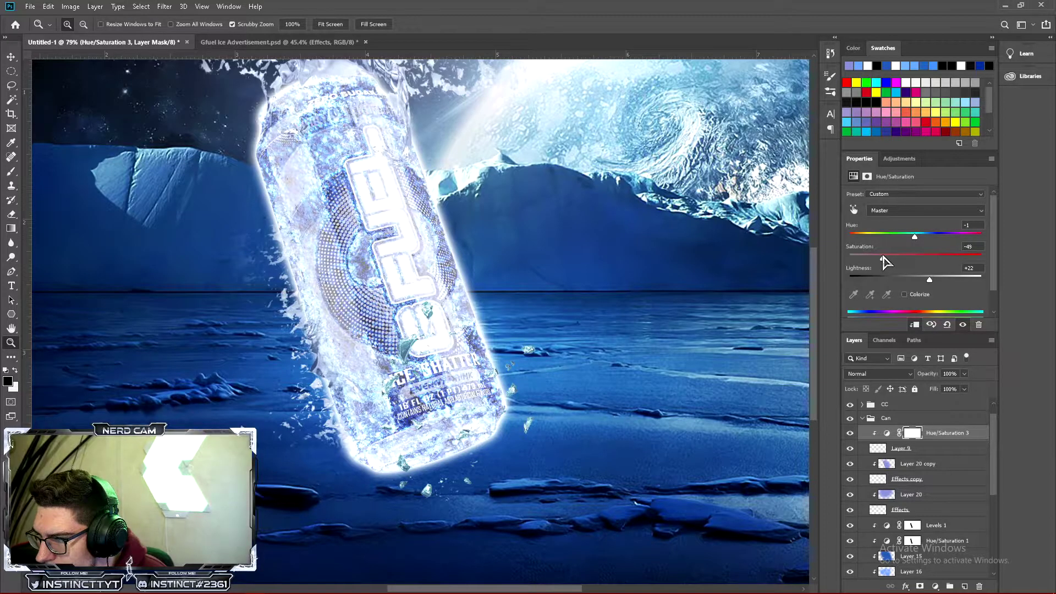
{"action": "left_click_drag", "start_coordinate": [932, 279], "coordinate": [953, 280]}
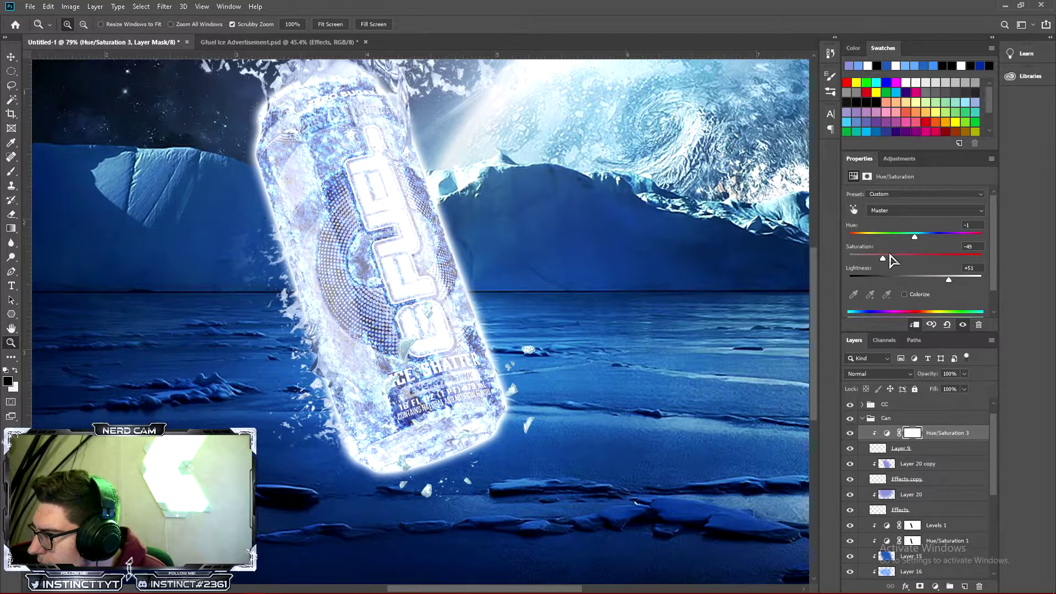
{"action": "left_click_drag", "start_coordinate": [903, 257], "coordinate": [896, 258]}
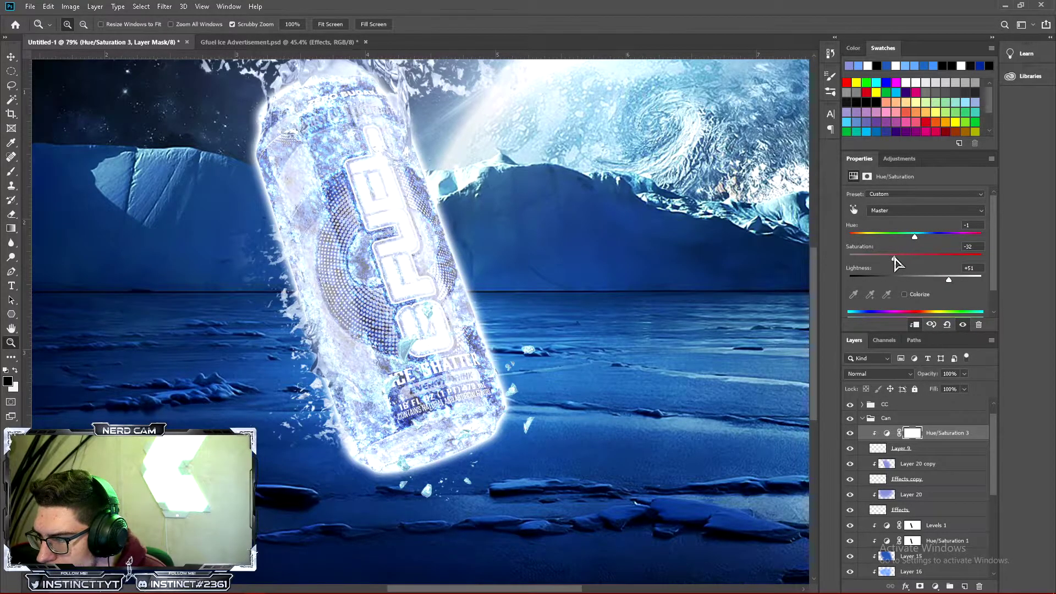
{"action": "left_click_drag", "start_coordinate": [522, 361], "coordinate": [510, 397]}
{"action": "left_click", "coordinate": [947, 450]}
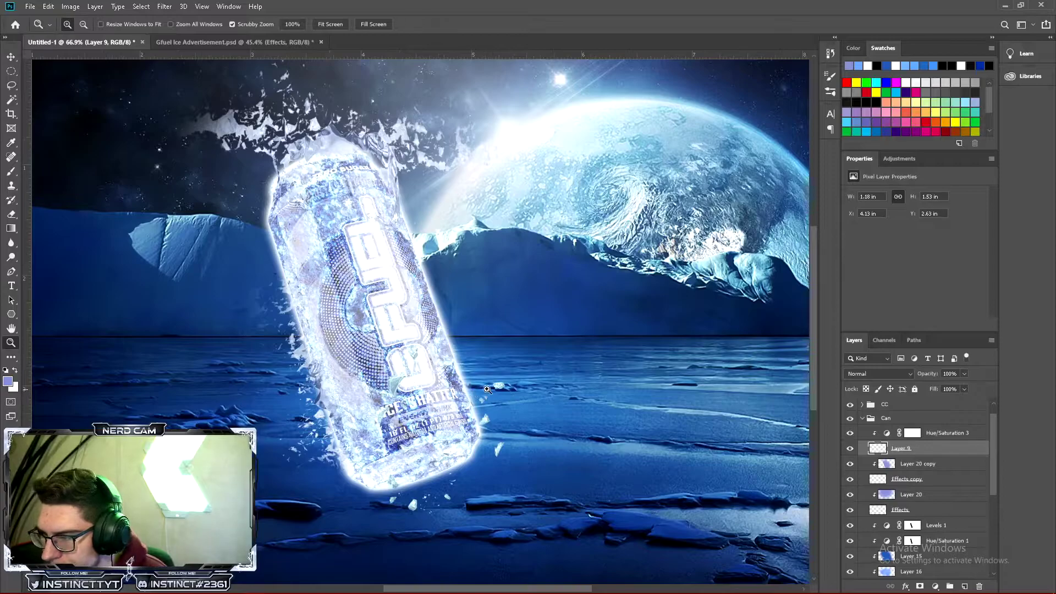
Rotate Layer 9's ice shards about 158° and shift them left beside the can's base
{"action": "key", "text": "v"}
{"action": "left_click_drag", "start_coordinate": [396, 441], "coordinate": [464, 414]}
{"action": "key", "text": "ctrl"}
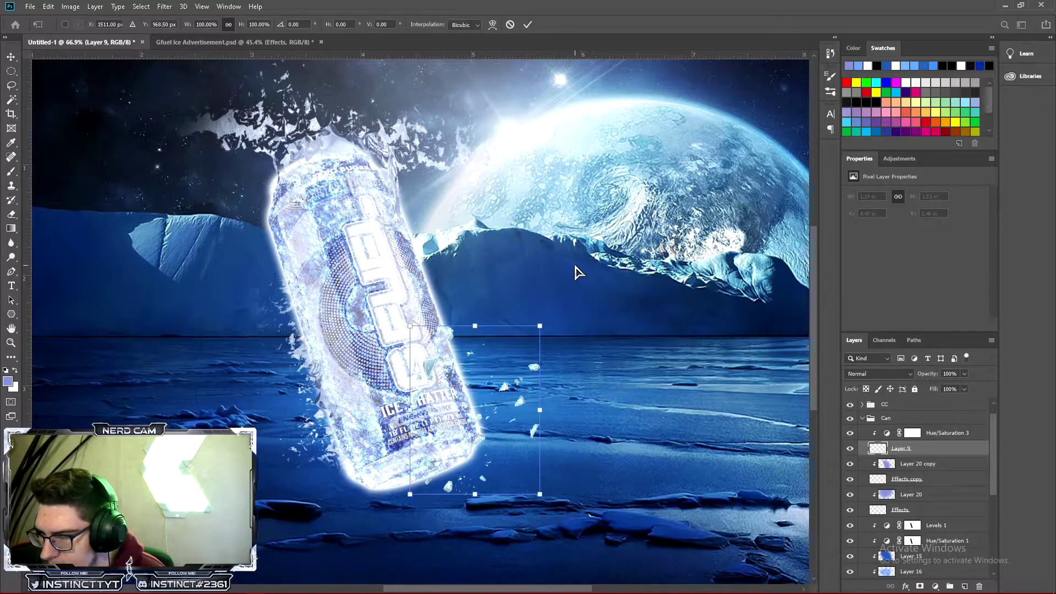
{"action": "key", "text": "ctrl+t"}
{"action": "left_click_drag", "start_coordinate": [545, 330], "coordinate": [456, 477]}
{"action": "left_click_drag", "start_coordinate": [505, 438], "coordinate": [464, 438]}
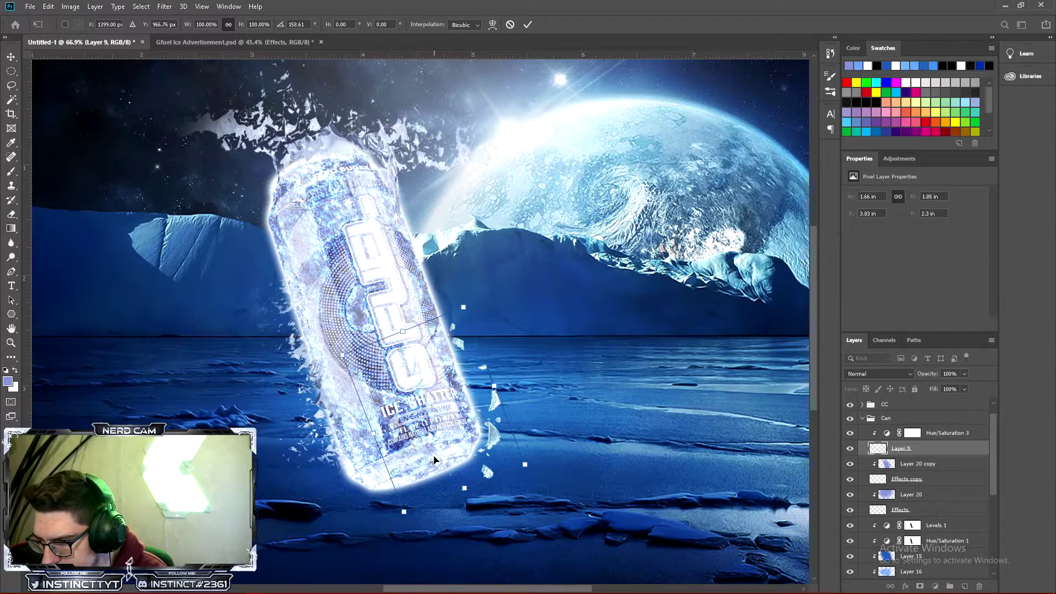
{"action": "key", "text": "Return"}
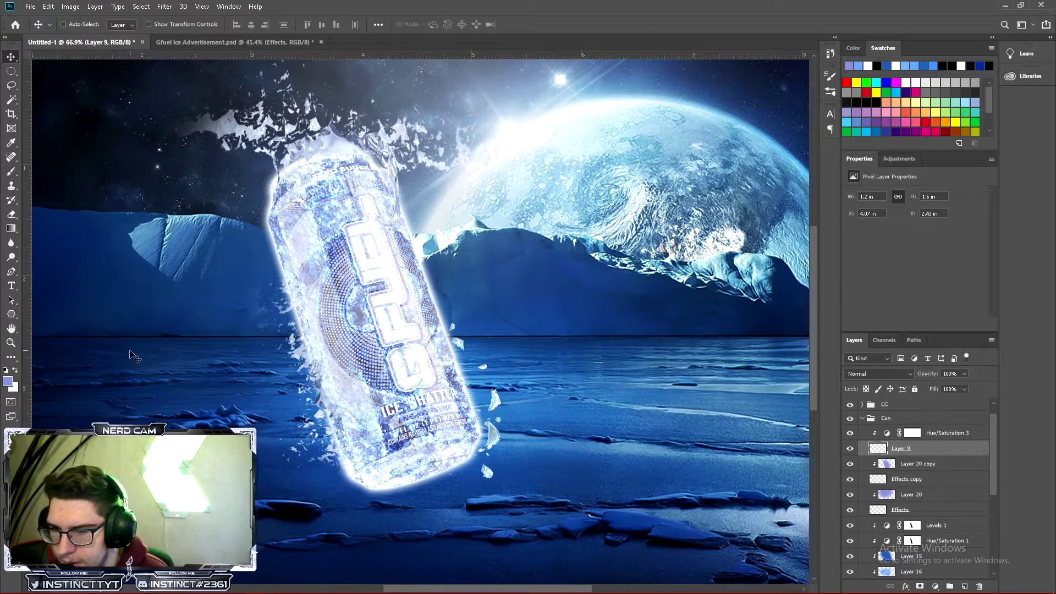
Tilt the shards a further 1.7° with a slight nudge
{"action": "key", "text": "ctrl+t"}
{"action": "left_click_drag", "start_coordinate": [478, 462], "coordinate": [468, 464]}
{"action": "left_click_drag", "start_coordinate": [501, 319], "coordinate": [508, 314]}
{"action": "key", "text": "Return"}
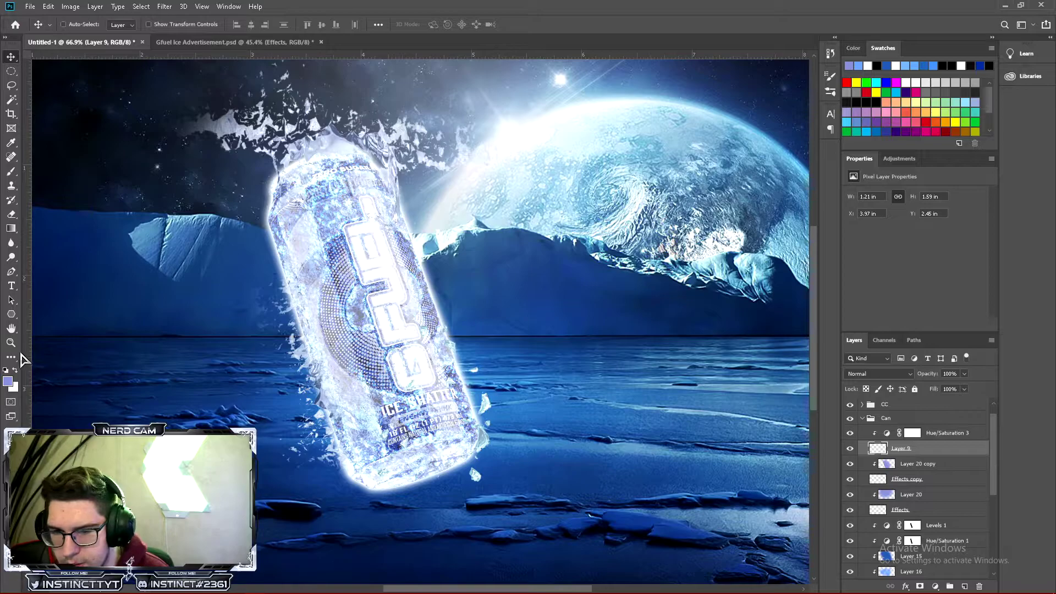
Check the shards up close, then duplicate Layer 9 with Ctrl+J
{"action": "left_click", "coordinate": [11, 342]}
{"action": "left_click_drag", "start_coordinate": [520, 390], "coordinate": [561, 395]}
{"action": "left_click_drag", "start_coordinate": [494, 418], "coordinate": [461, 333]}
{"action": "mouse_move", "coordinate": [376, 359]}
{"action": "left_mouse_down"}
{"action": "mouse_move", "coordinate": [388, 361]}
{"action": "mouse_move", "coordinate": [368, 376]}
{"action": "left_mouse_up"}
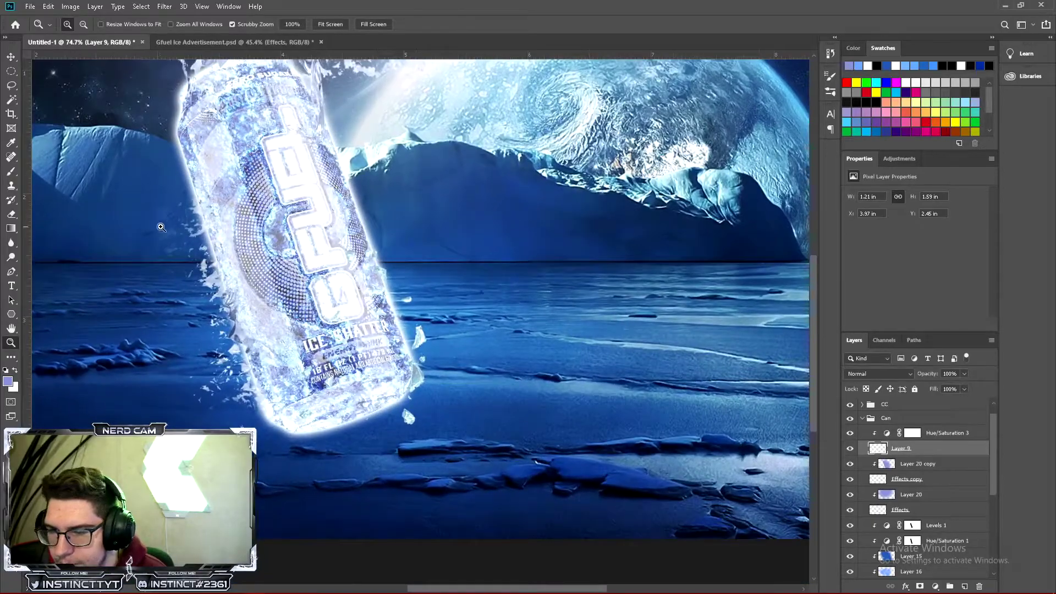
{"action": "left_click", "coordinate": [11, 57]}
{"action": "mouse_move", "coordinate": [408, 353]}
{"action": "left_mouse_down"}
{"action": "mouse_move", "coordinate": [443, 347]}
{"action": "mouse_move", "coordinate": [419, 352]}
{"action": "left_mouse_up"}
{"action": "key", "text": "ctrl+z"}
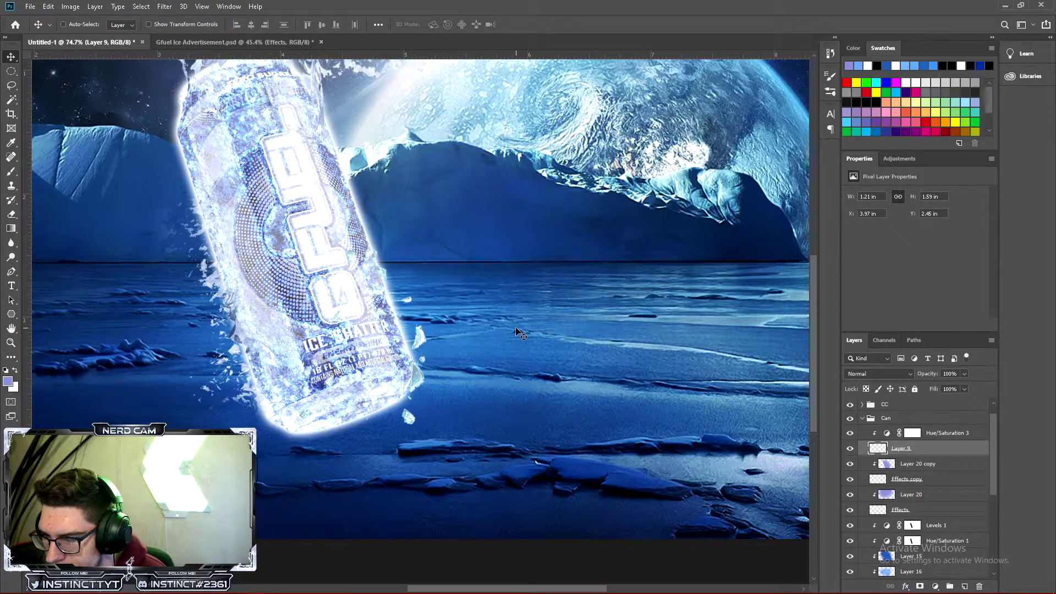
{"action": "key", "text": "ctrl+j"}
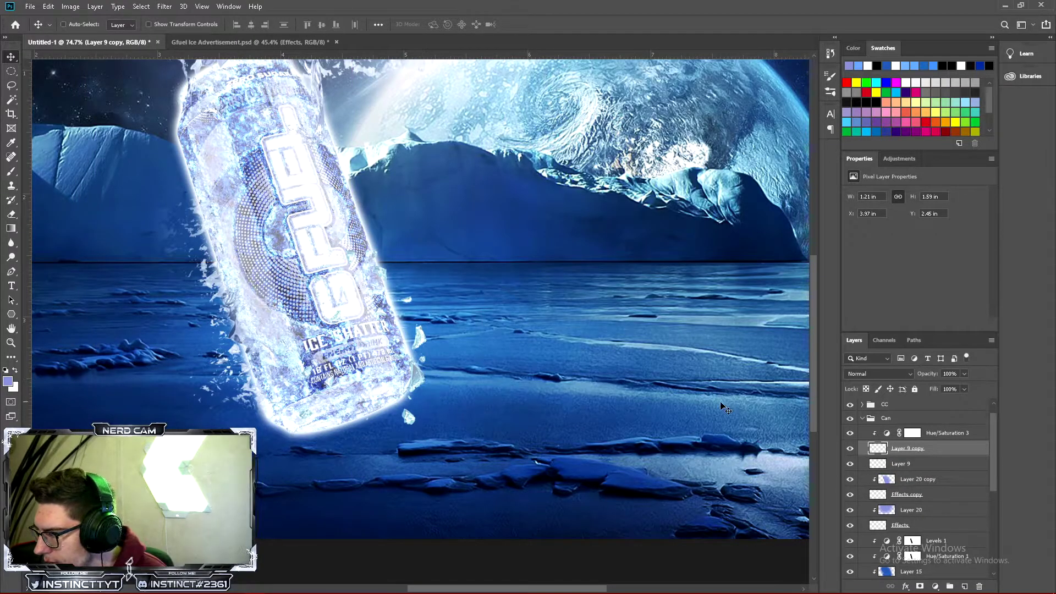
Duplicate Layer 9 together with Hue/Saturation 3 and move the copy up-left
{"action": "key", "text": "ctrl+z"}
{"action": "left_click", "coordinate": [958, 437], "text": "shift"}
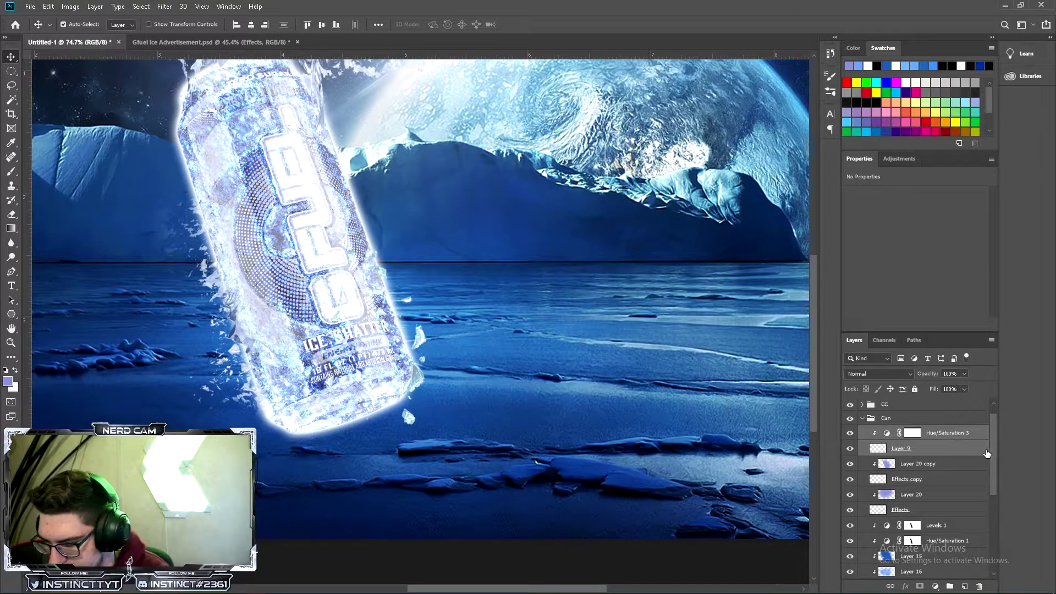
{"action": "key", "text": "ctrl+j"}
{"action": "left_click_drag", "start_coordinate": [356, 303], "coordinate": [308, 167]}
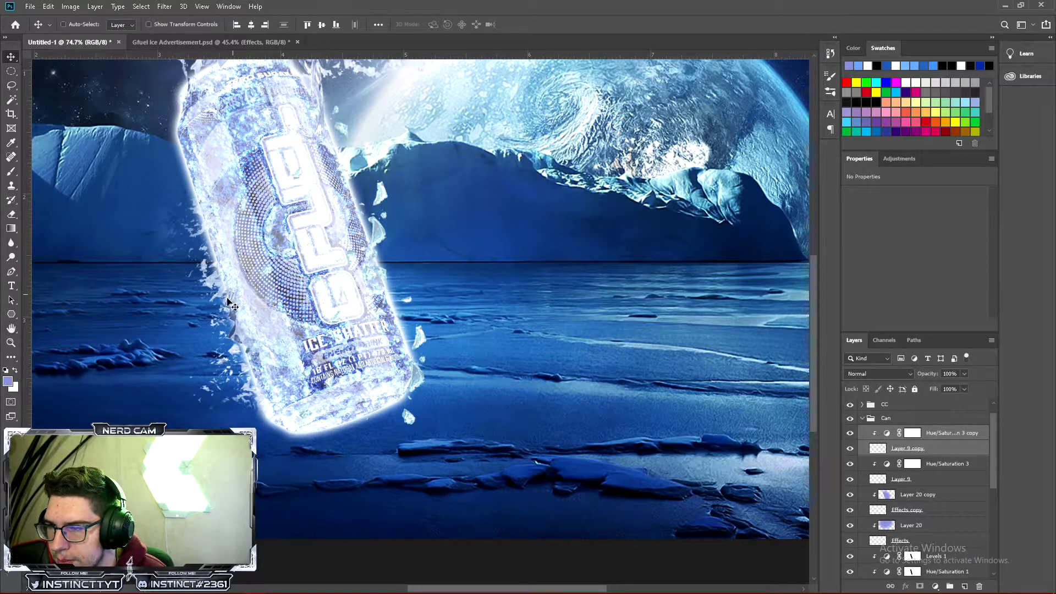
Rotate the shard copy to about -24.9° and place it near the can's upper half
{"action": "key", "text": "ctrl+t"}
{"action": "left_click_drag", "start_coordinate": [282, 347], "coordinate": [246, 270]}
{"action": "left_click_drag", "start_coordinate": [317, 222], "coordinate": [300, 214]}
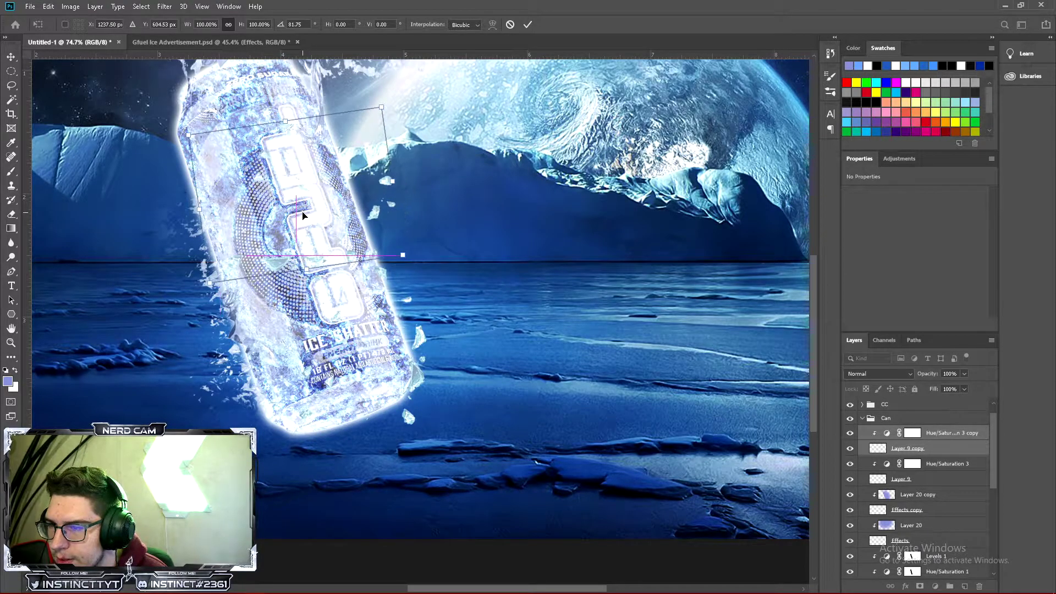
{"action": "left_click_drag", "start_coordinate": [418, 264], "coordinate": [387, 299]}
{"action": "left_click_drag", "start_coordinate": [319, 229], "coordinate": [288, 191]}
{"action": "left_click_drag", "start_coordinate": [404, 105], "coordinate": [245, 140]}
{"action": "key", "text": "Return"}
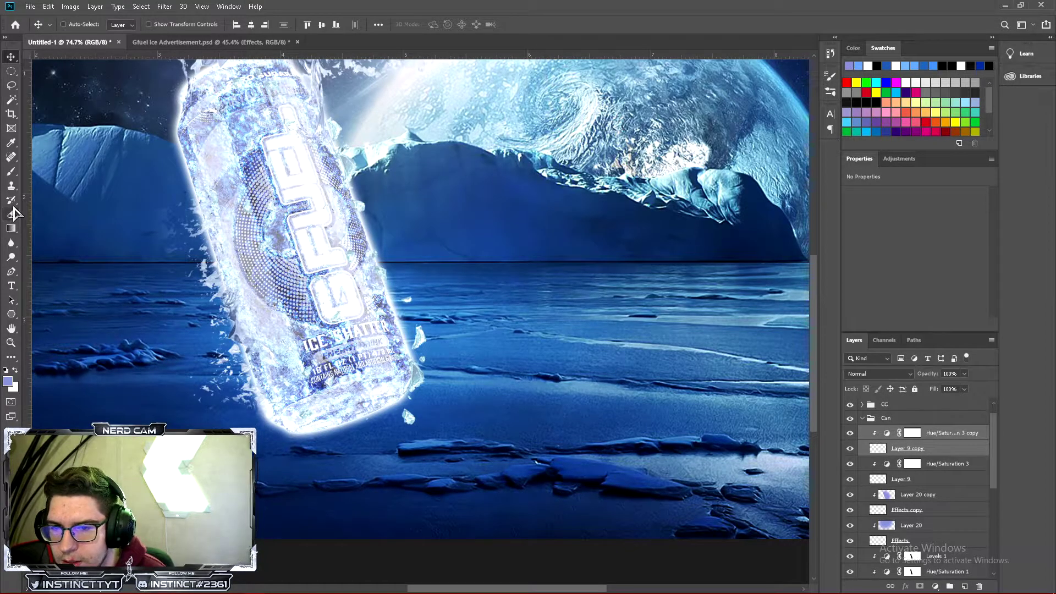
{"action": "left_click", "coordinate": [11, 200]}
{"action": "left_click", "coordinate": [934, 451]}
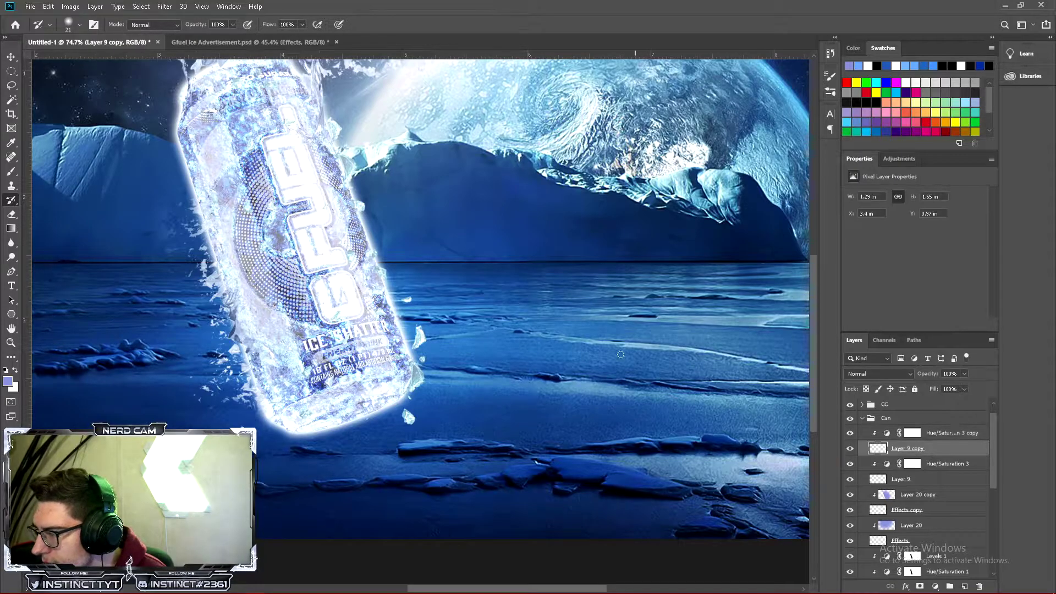
{"action": "key", "text": "bracketright"}
{"action": "key", "text": "bracketright"}
{"action": "key", "text": "bracketright"}
{"action": "key", "text": "bracketright"}
{"action": "key", "text": "bracketright"}
{"action": "left_click_drag", "start_coordinate": [345, 161], "coordinate": [365, 165]}
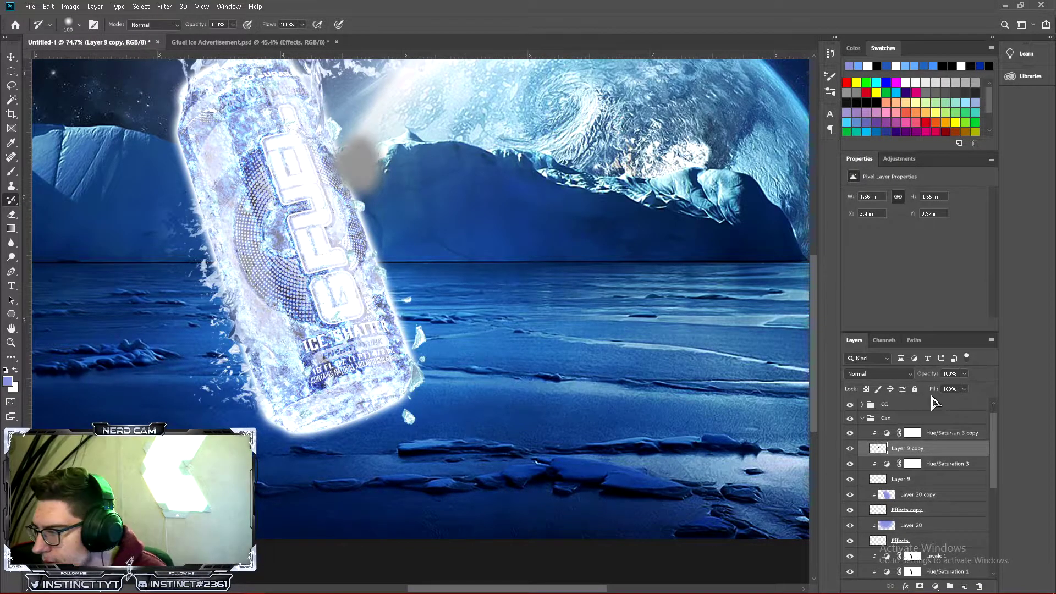
{"action": "key", "text": "ctrl+z"}
{"action": "left_click", "coordinate": [11, 214]}
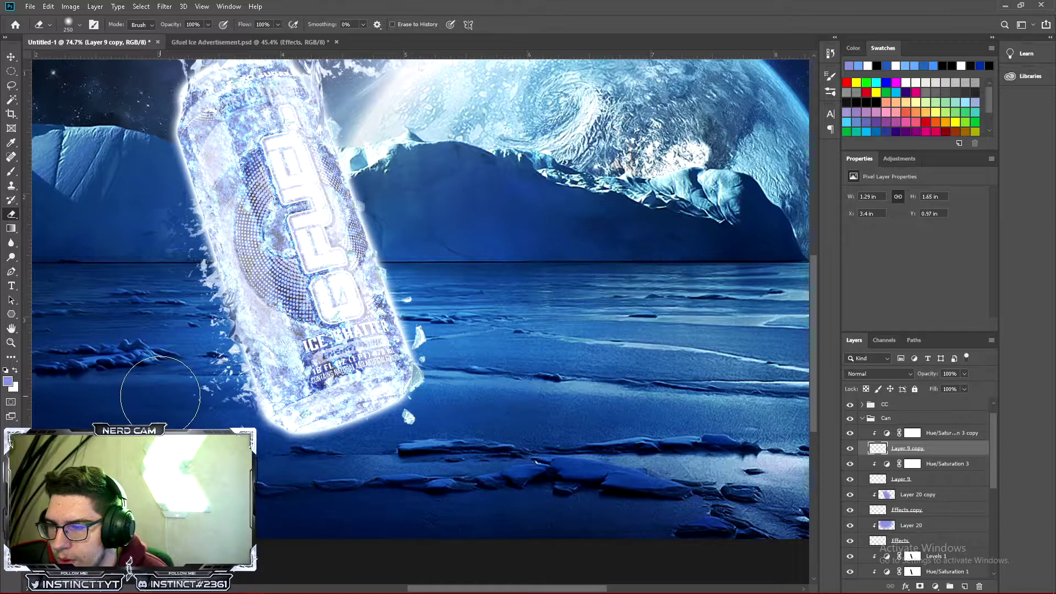
{"action": "key", "text": "z"}
Toggle the Effects layer's visibility off and on, then open Layer 20's blend-mode list
{"action": "left_click", "coordinate": [404, 371], "text": "alt"}
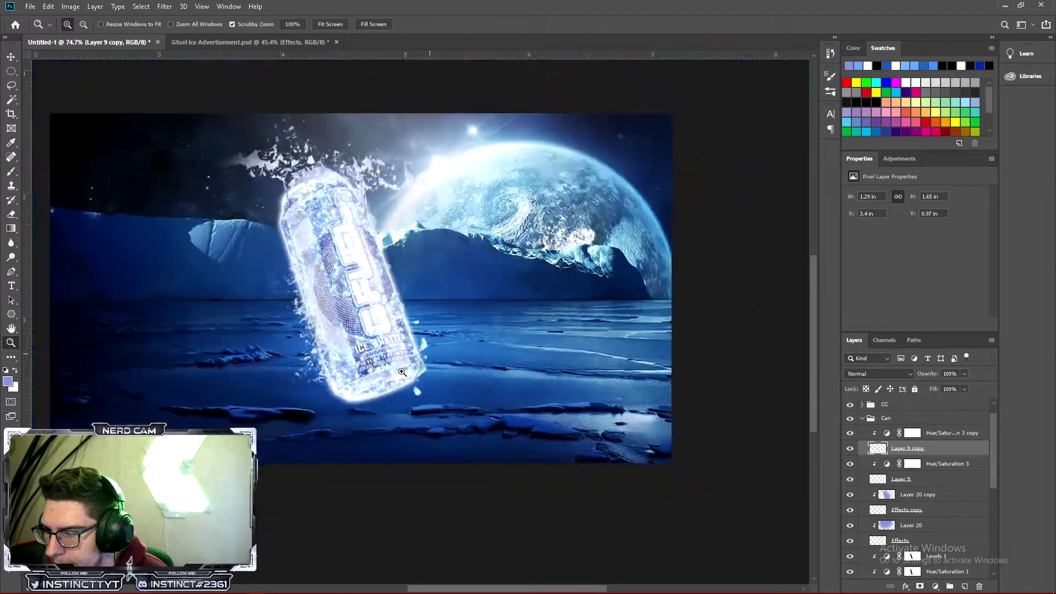
{"action": "left_click_drag", "start_coordinate": [404, 372], "coordinate": [396, 367]}
{"action": "left_click_drag", "start_coordinate": [452, 318], "coordinate": [494, 338]}
{"action": "left_click", "coordinate": [429, 327]}
{"action": "left_click", "coordinate": [429, 327]}
{"action": "left_click", "coordinate": [429, 326]}
{"action": "left_click", "coordinate": [429, 327]}
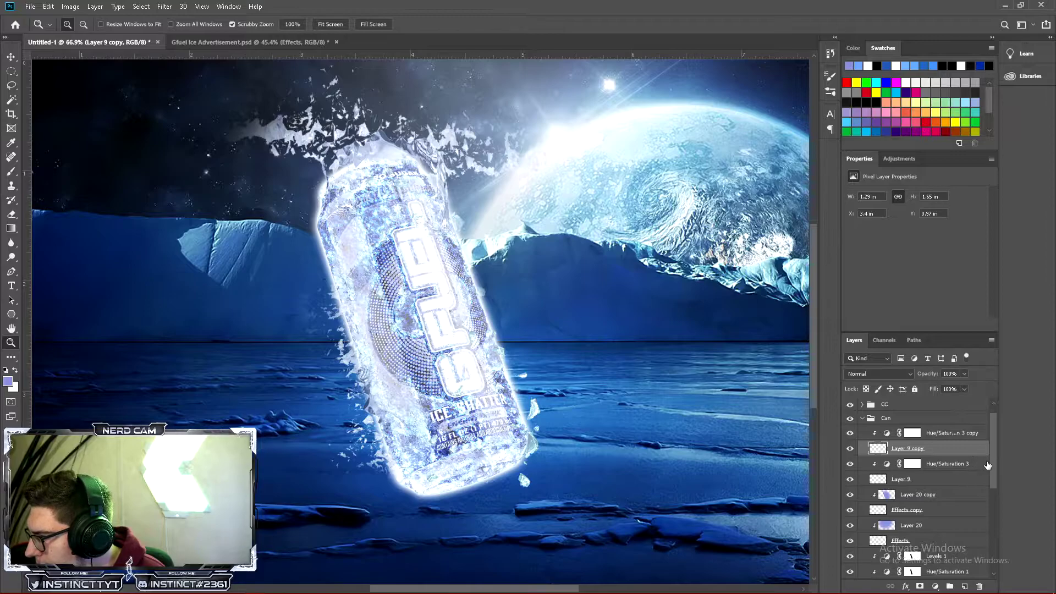
{"action": "scroll", "coordinate": [988, 465], "scroll_direction": "down", "scroll_amount": 4}
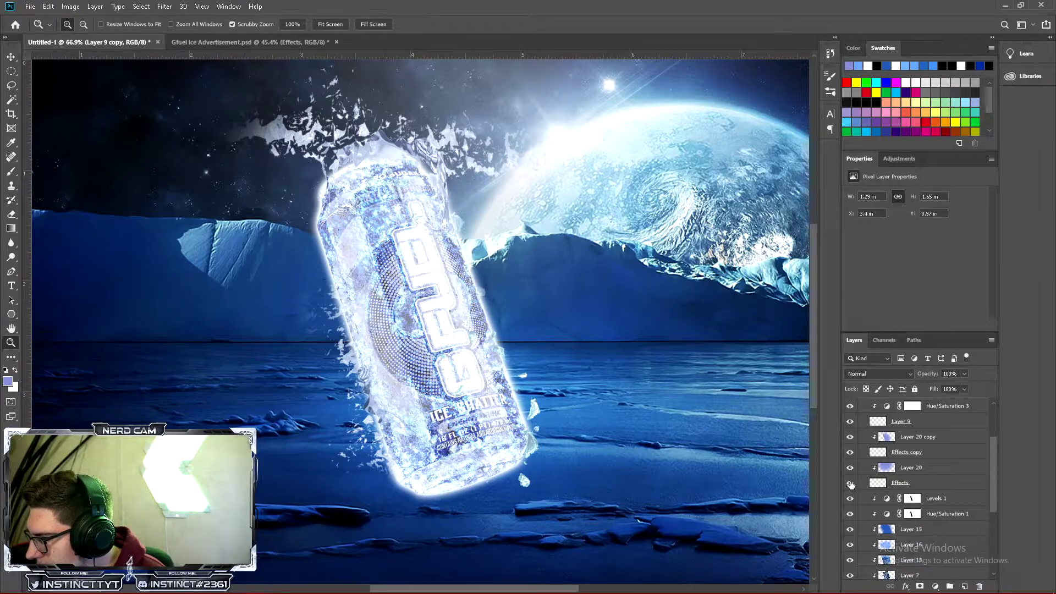
{"action": "left_click", "coordinate": [849, 483]}
{"action": "left_click", "coordinate": [849, 483]}
{"action": "left_click", "coordinate": [929, 473]}
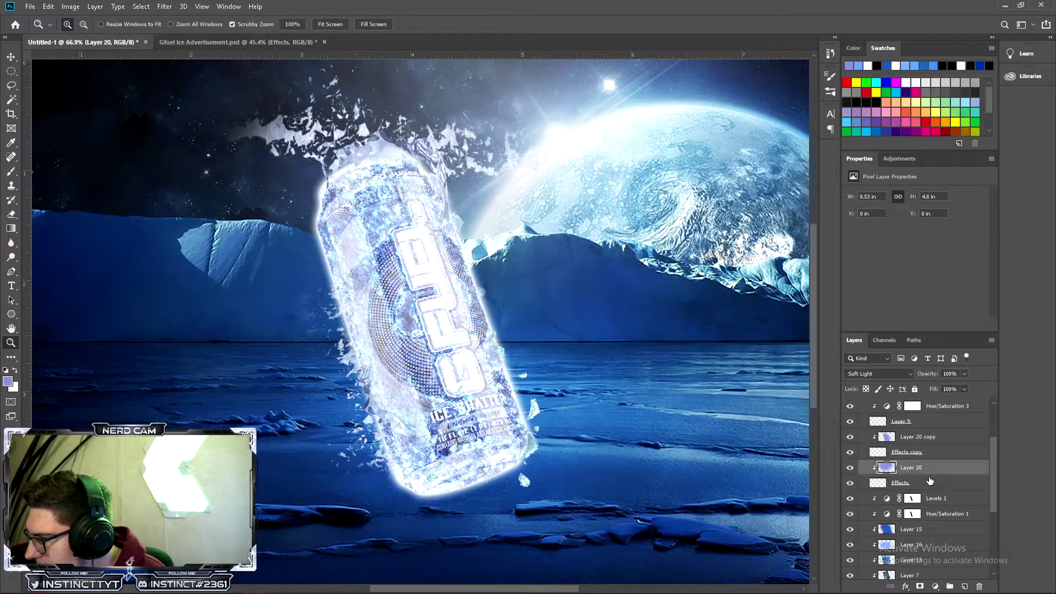
{"action": "left_click", "coordinate": [872, 376]}
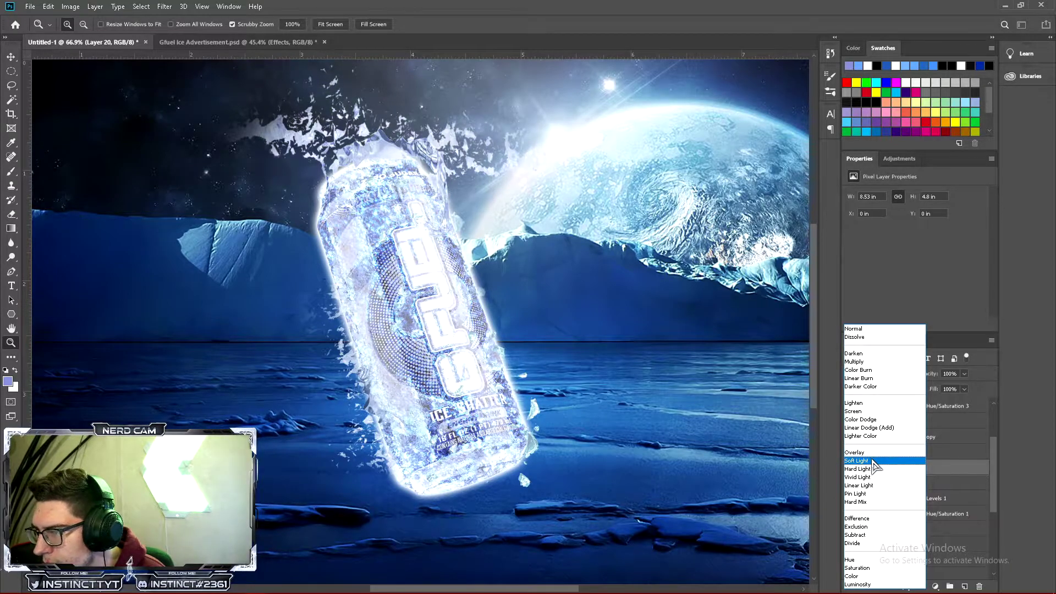
Keep Layer 20 on Soft Light and bring the splash above the can into view
{"action": "left_click", "coordinate": [876, 460]}
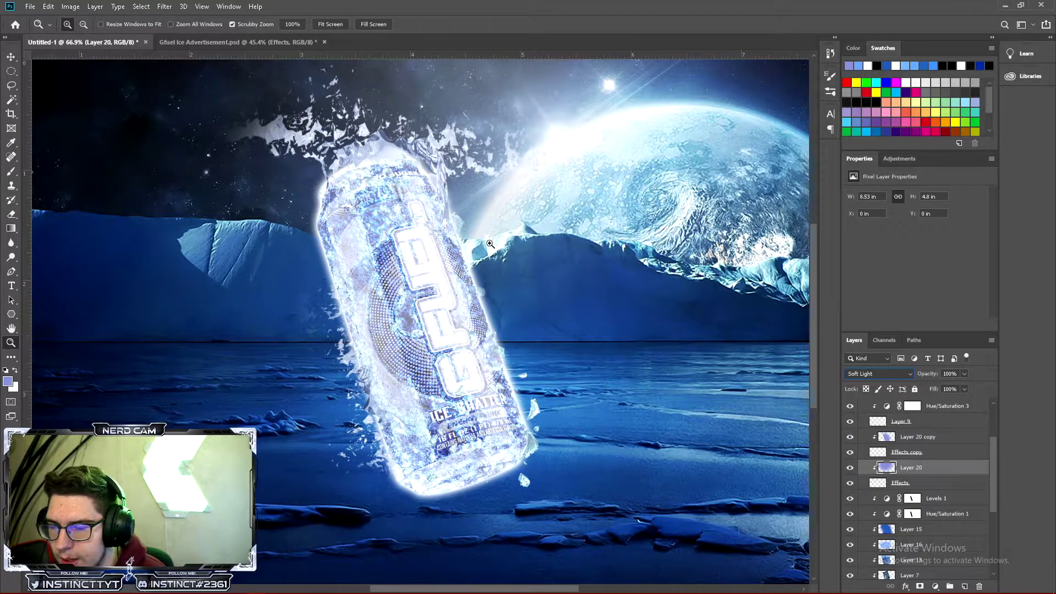
{"action": "scroll", "coordinate": [490, 244], "scroll_direction": "up", "scroll_amount": 8}
{"action": "left_click_drag", "start_coordinate": [336, 141], "coordinate": [449, 488]}
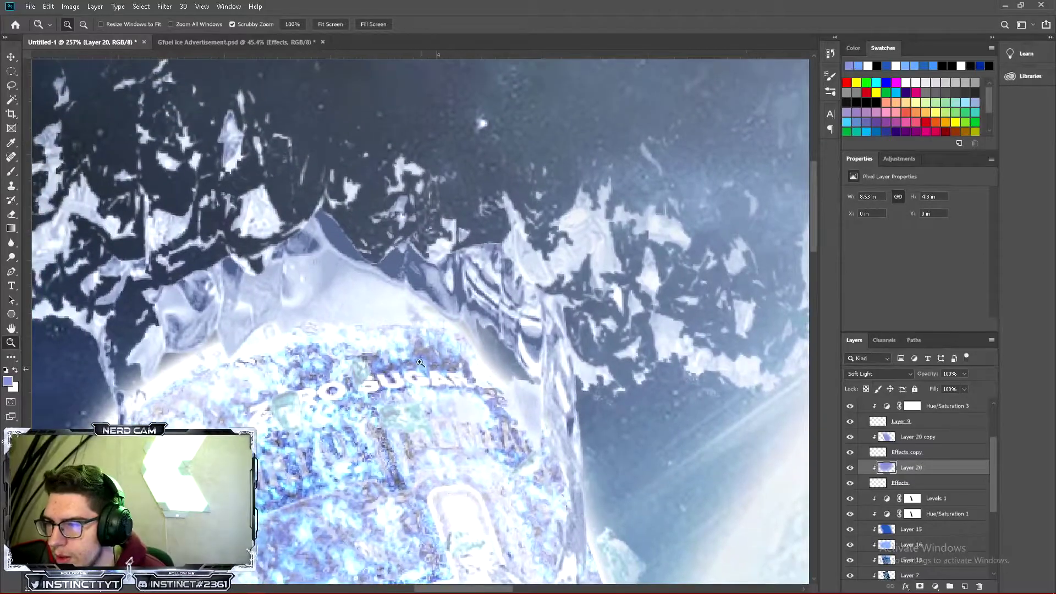
Magic Wand the dark slivers in the Effects layer splash and cut them out
{"action": "left_click", "coordinate": [11, 99]}
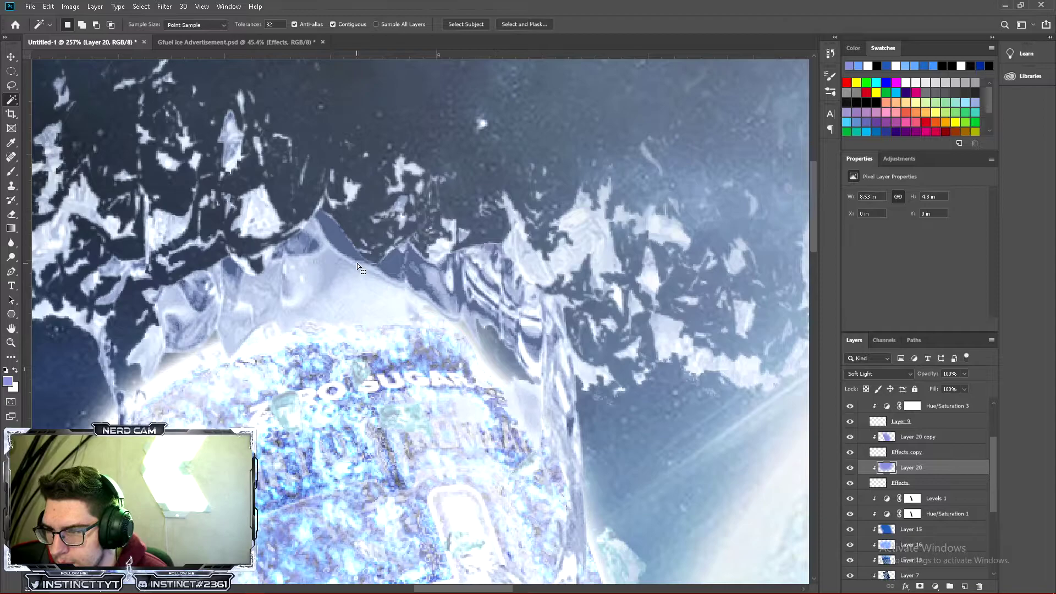
{"action": "left_click", "coordinate": [922, 486]}
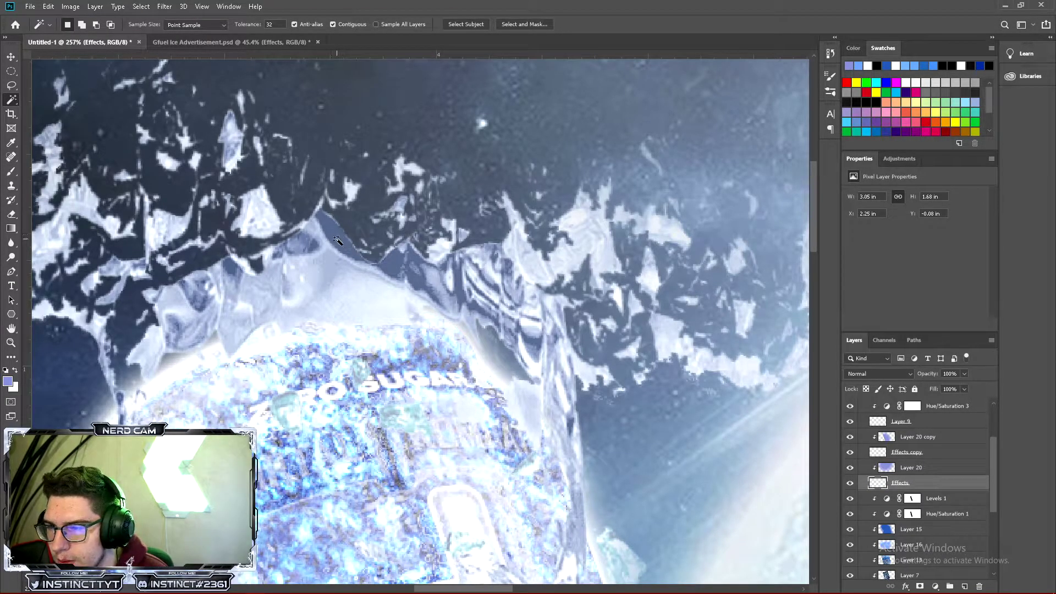
{"action": "key", "text": "ctrl+x"}
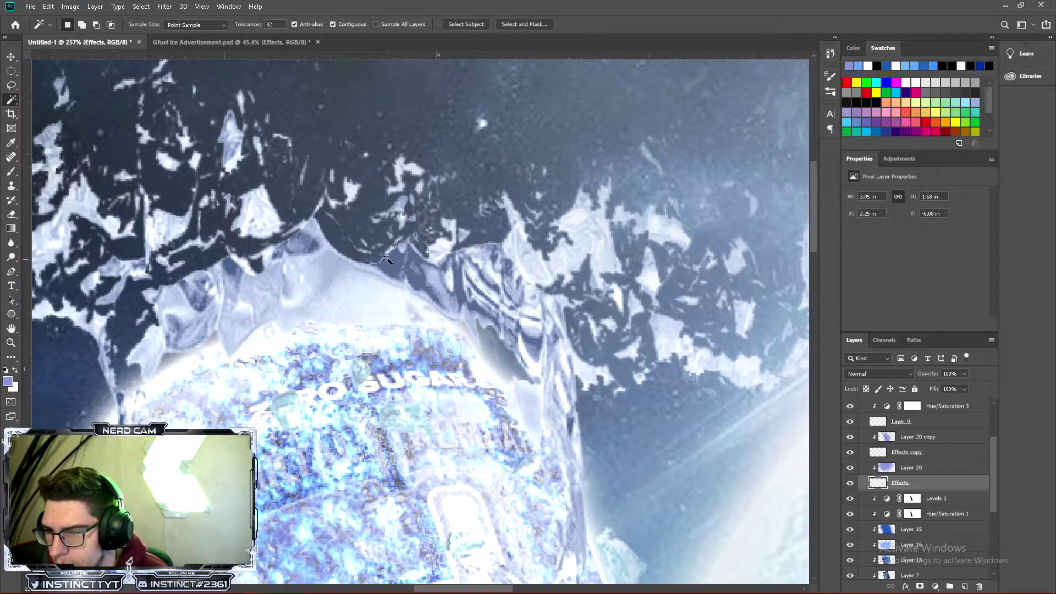
{"action": "left_click", "coordinate": [397, 260]}
{"action": "key", "text": "ctrl+x"}
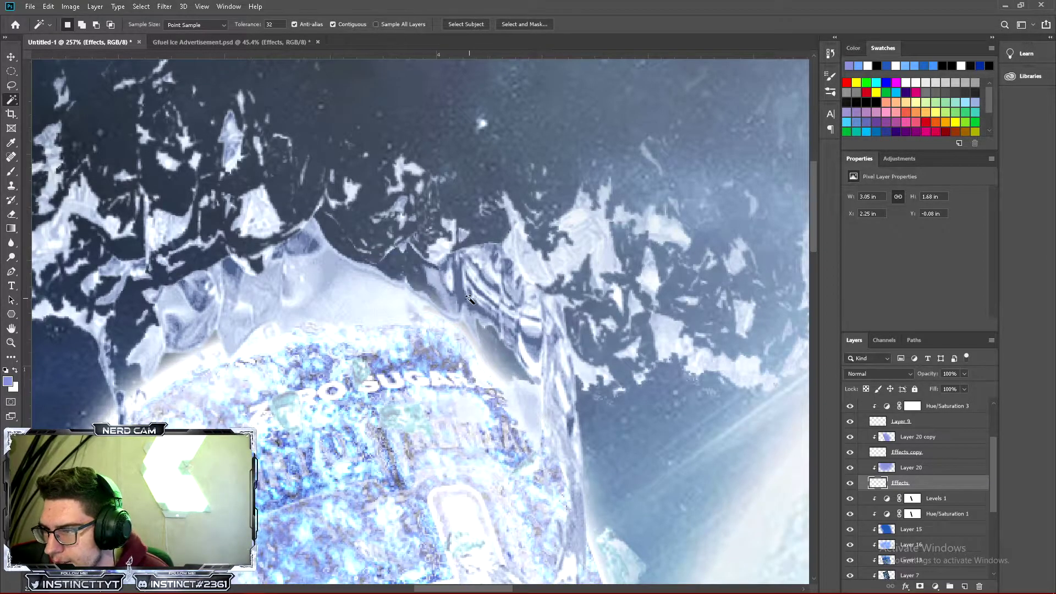
{"action": "left_click", "coordinate": [462, 295]}
{"action": "key", "text": "ctrl+x"}
{"action": "left_click", "coordinate": [495, 349]}
{"action": "key", "text": "ctrl+x"}
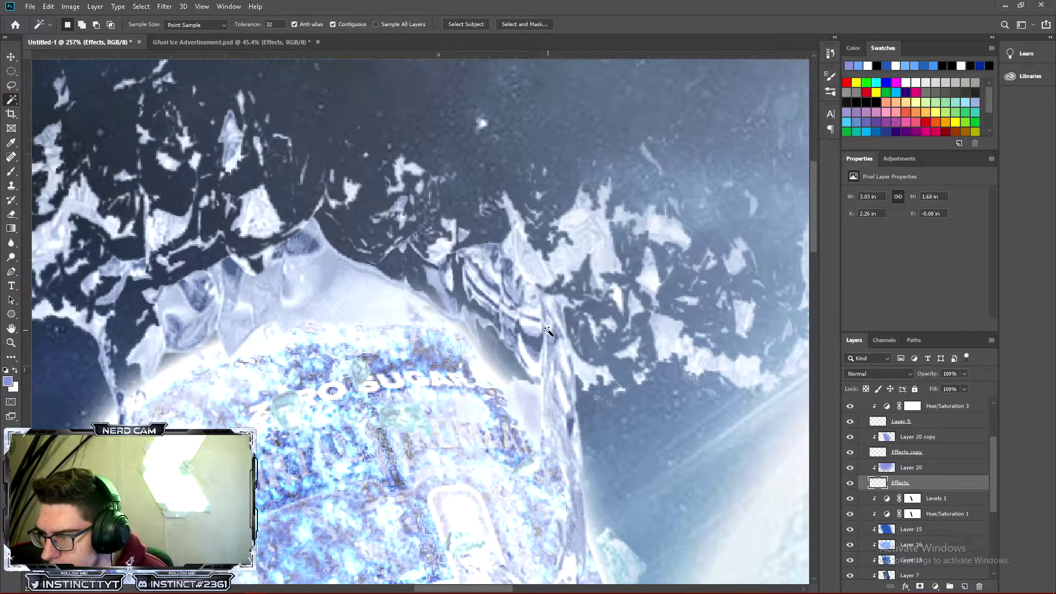
{"action": "left_click_drag", "start_coordinate": [370, 285], "coordinate": [744, 265]}
Zoom out to the full scene, collapse the Can group, and start saving as a PSD
{"action": "left_click", "coordinate": [14, 344]}
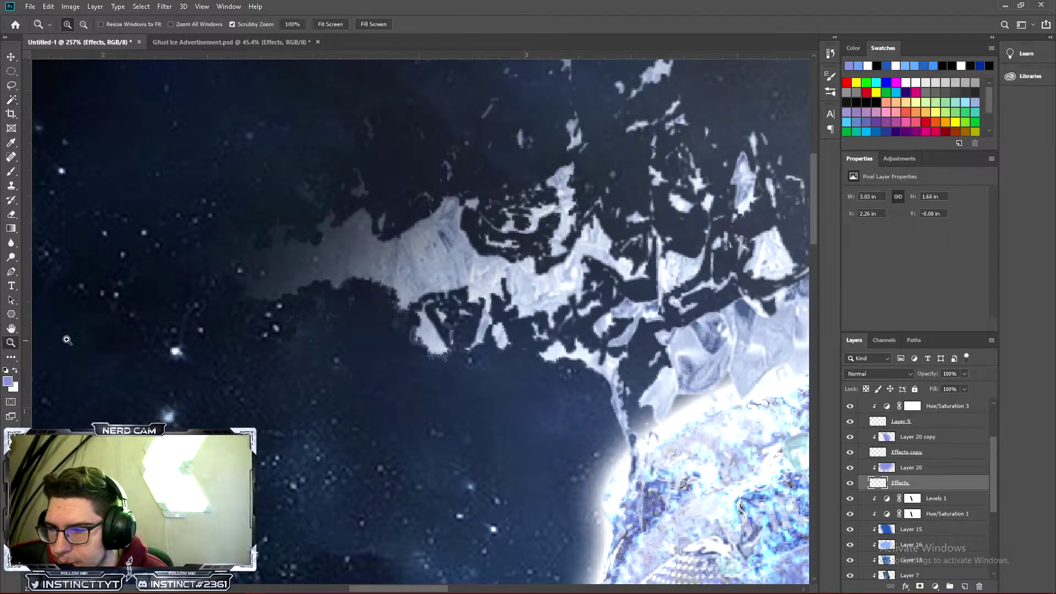
{"action": "left_click_drag", "start_coordinate": [520, 309], "coordinate": [434, 312]}
{"action": "left_click_drag", "start_coordinate": [697, 345], "coordinate": [627, 341]}
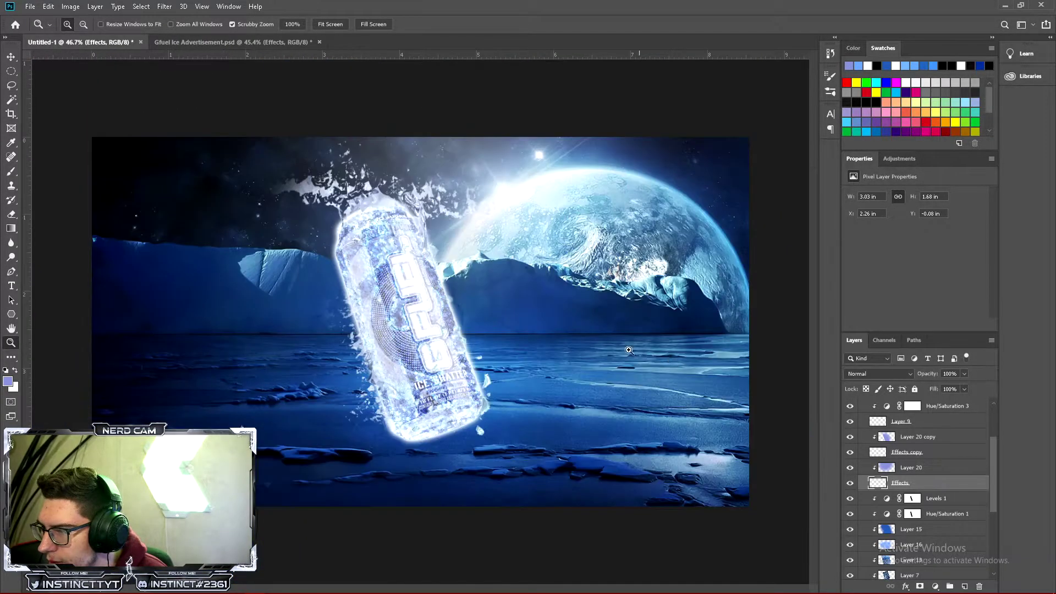
{"action": "left_click_drag", "start_coordinate": [388, 264], "coordinate": [397, 266]}
{"action": "scroll", "coordinate": [389, 140], "scroll_direction": "down", "scroll_amount": 4}
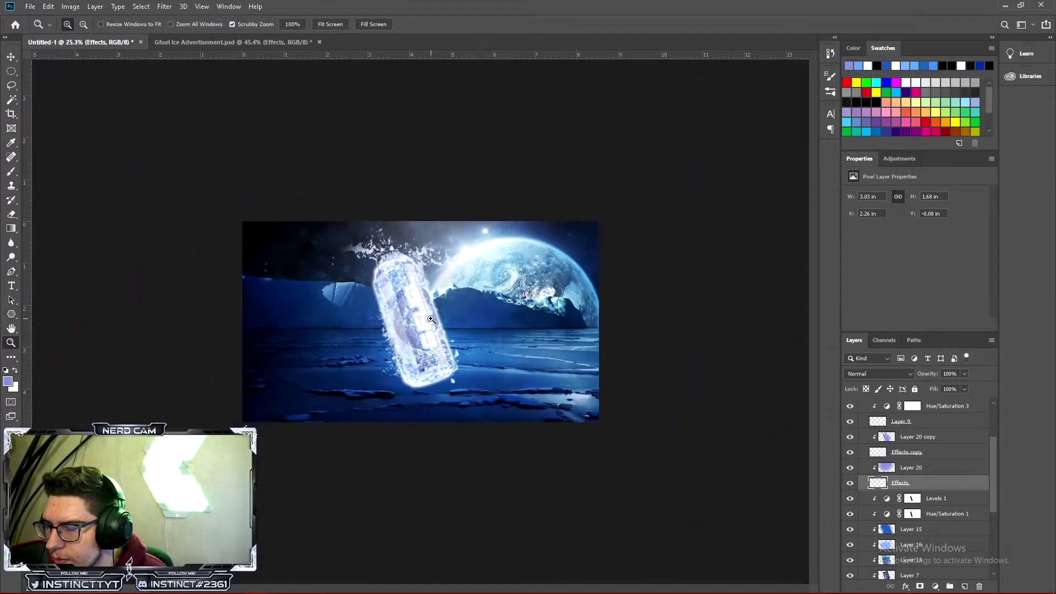
{"action": "left_click_drag", "start_coordinate": [430, 319], "coordinate": [523, 299]}
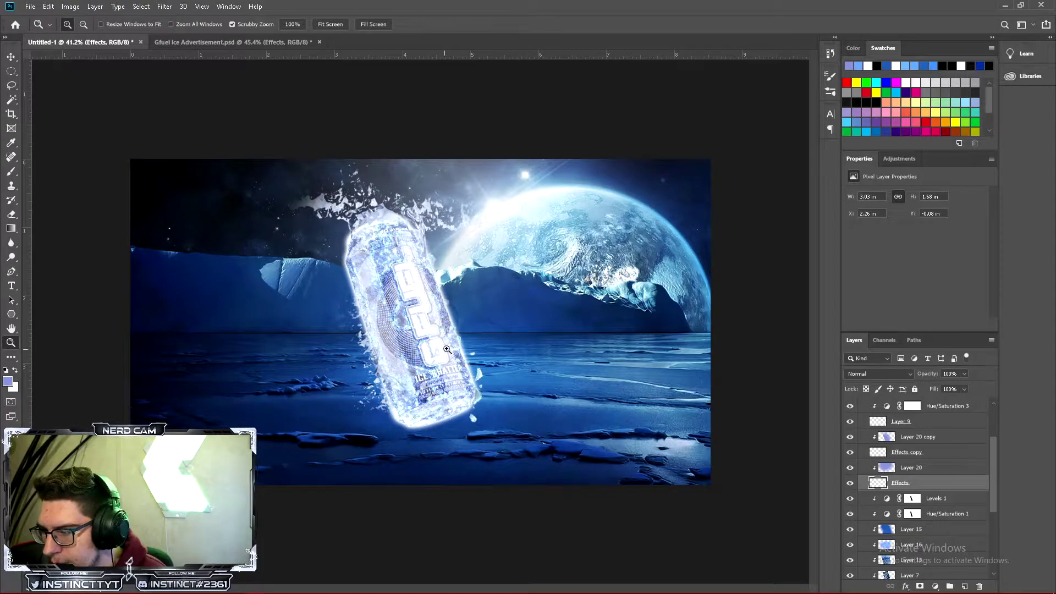
{"action": "scroll", "coordinate": [987, 466], "scroll_direction": "up", "scroll_amount": 3}
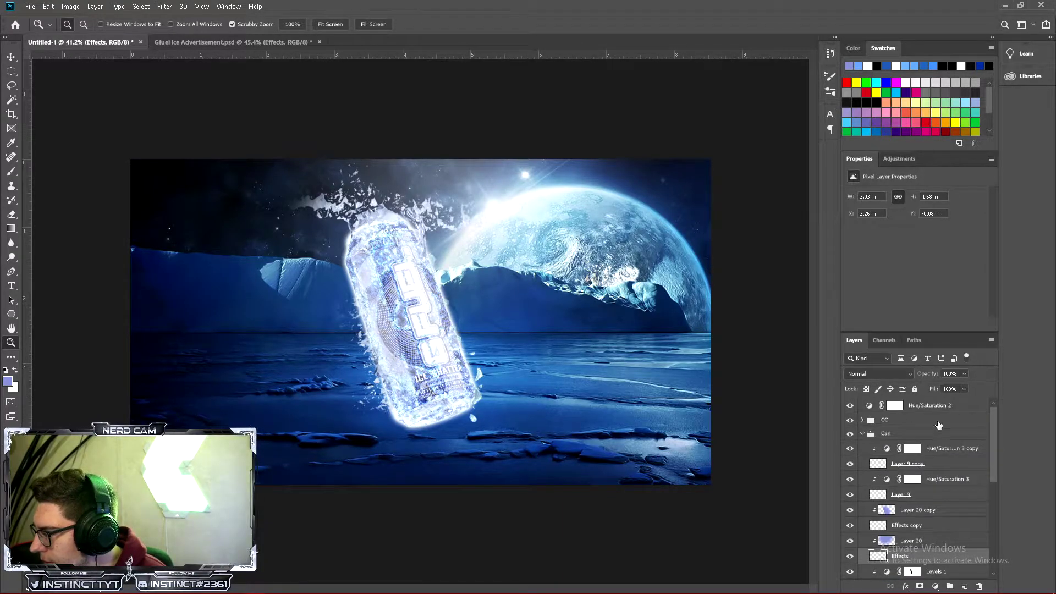
{"action": "left_click", "coordinate": [883, 436]}
{"action": "left_click", "coordinate": [861, 435]}
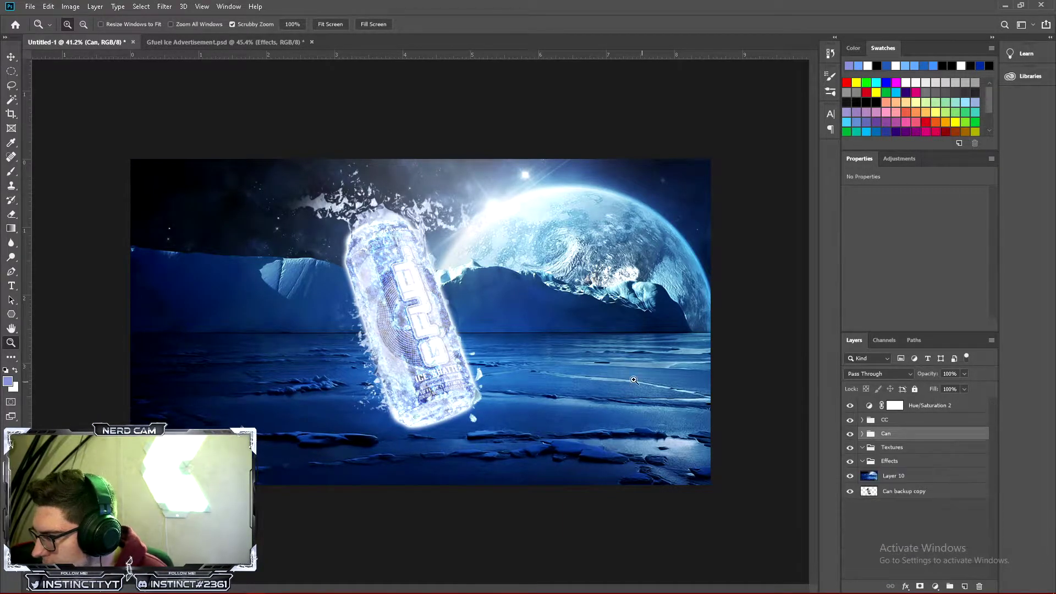
{"action": "key", "text": "ctrl+s"}
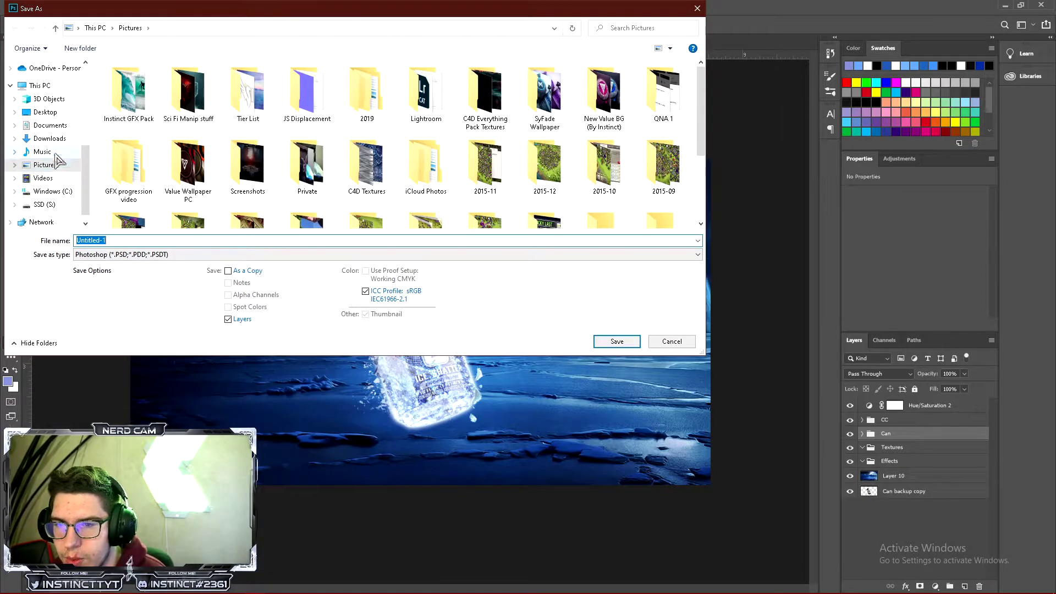
Set the save location to Documents and start replacing the file name, typing 'Advertisement Gf'
{"action": "left_click", "coordinate": [50, 126]}
{"action": "left_click", "coordinate": [165, 242]}
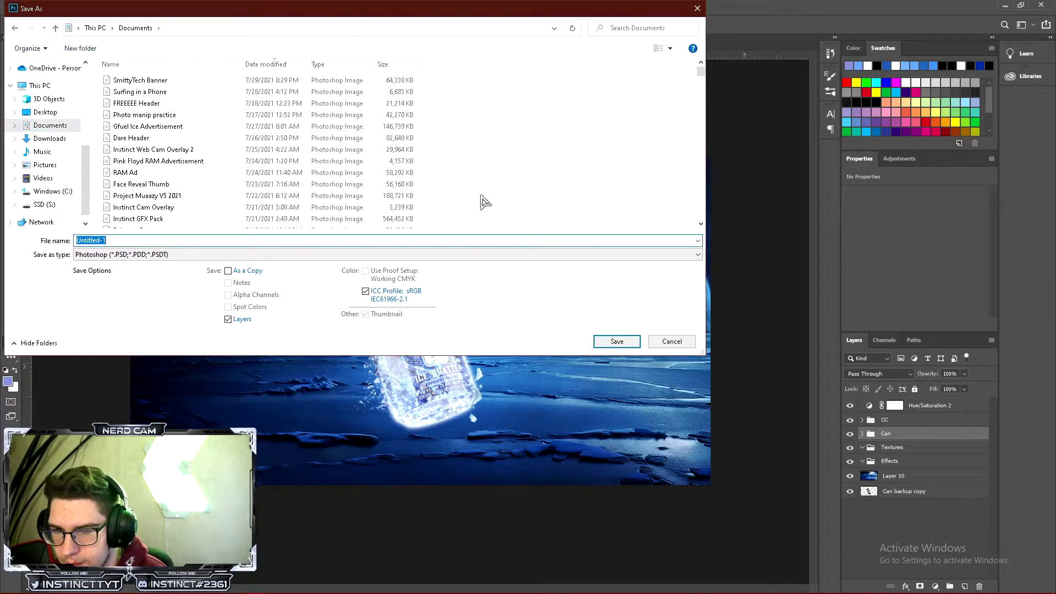
{"action": "type", "text": "Adverti"}
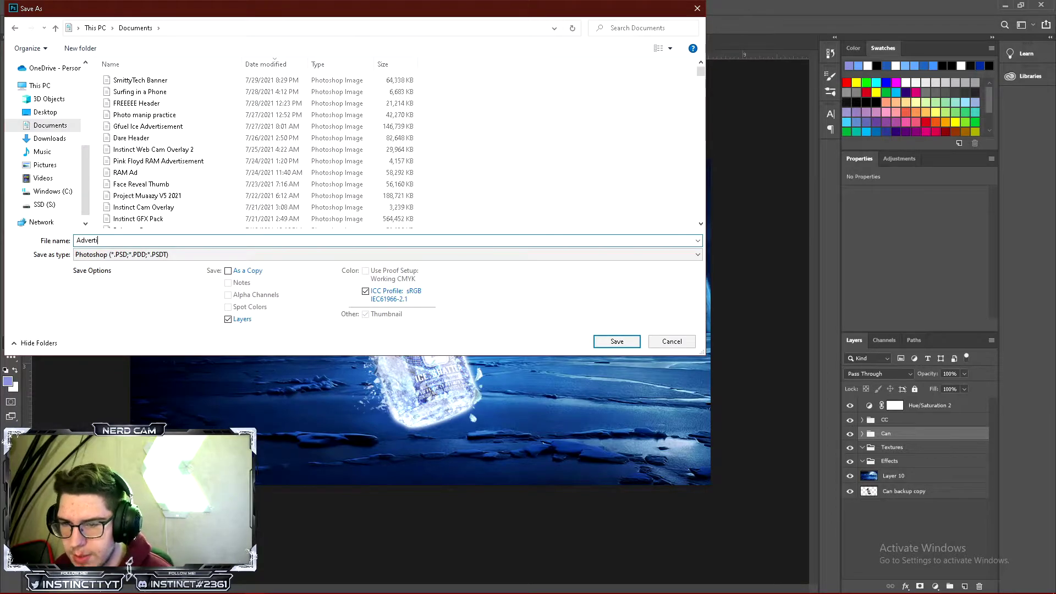
{"action": "type", "text": "sement Tutorial"}
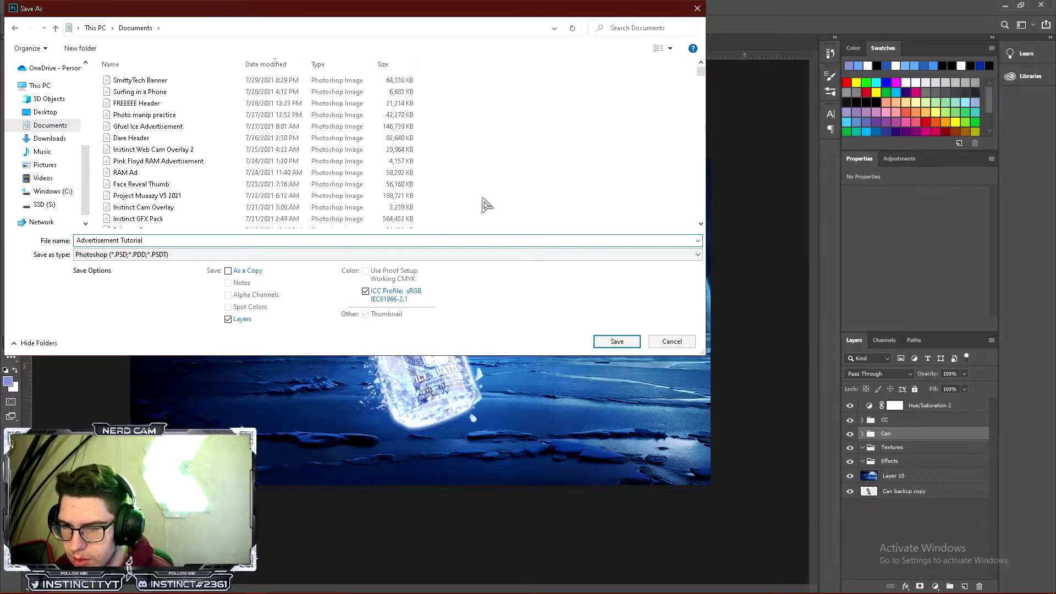
{"action": "type", "text": "Gfuel"}
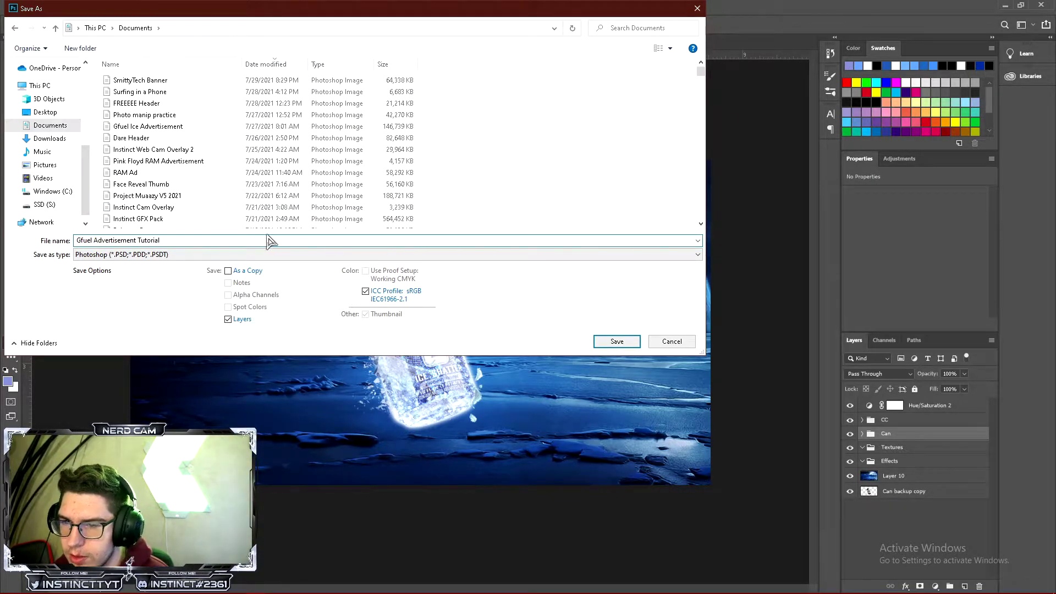
Finish saving the file in Photoshop format, accepting the format options
{"action": "left_click", "coordinate": [617, 342]}
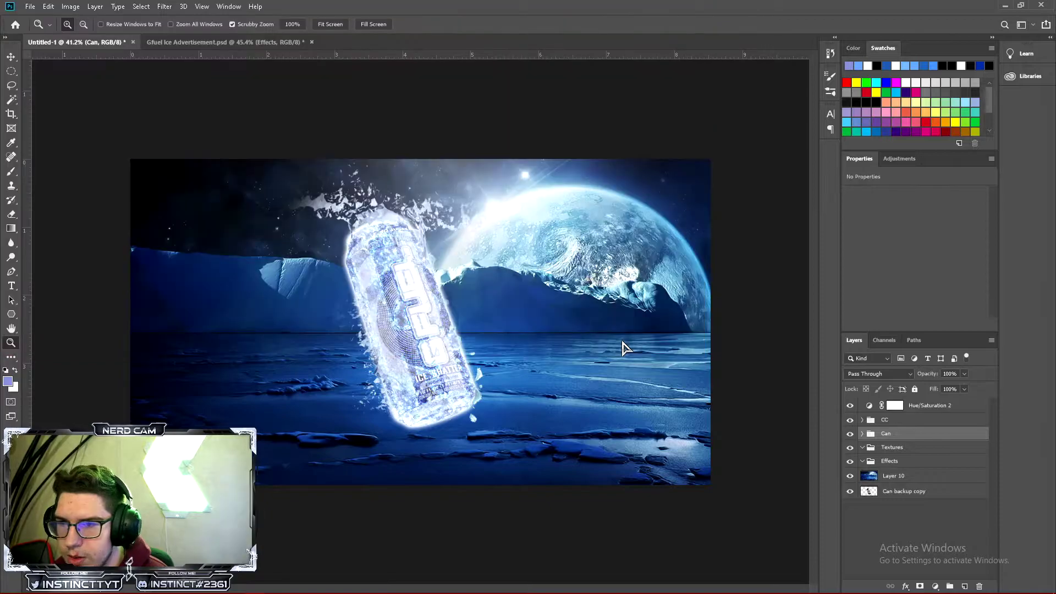
{"action": "left_click", "coordinate": [649, 171]}
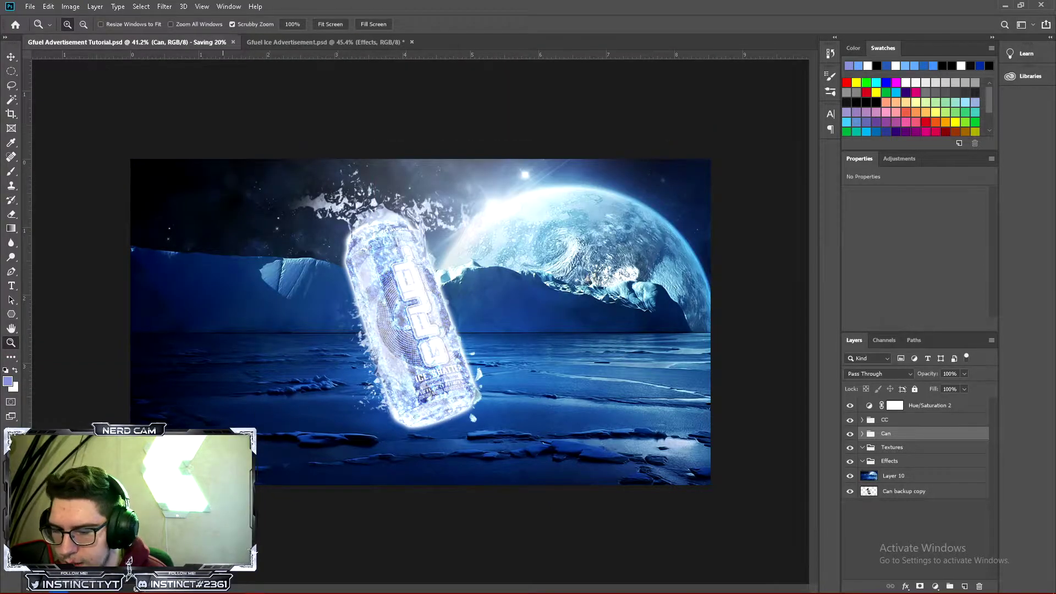
{"action": "left_click", "coordinate": [930, 422]}
{"action": "left_click_drag", "start_coordinate": [419, 317], "coordinate": [432, 335]}
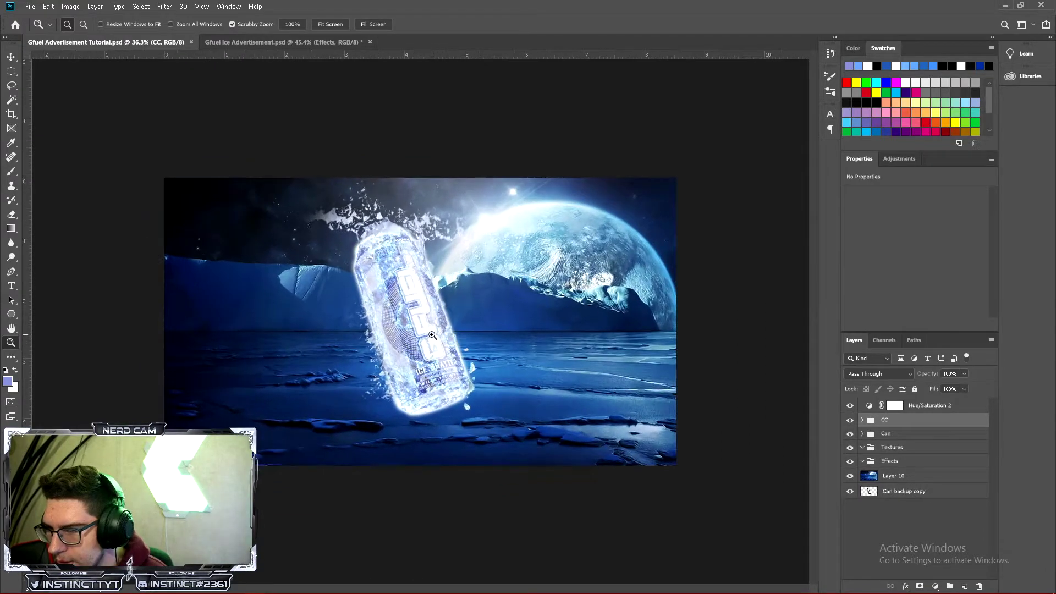
{"action": "left_click", "coordinate": [308, 43]}
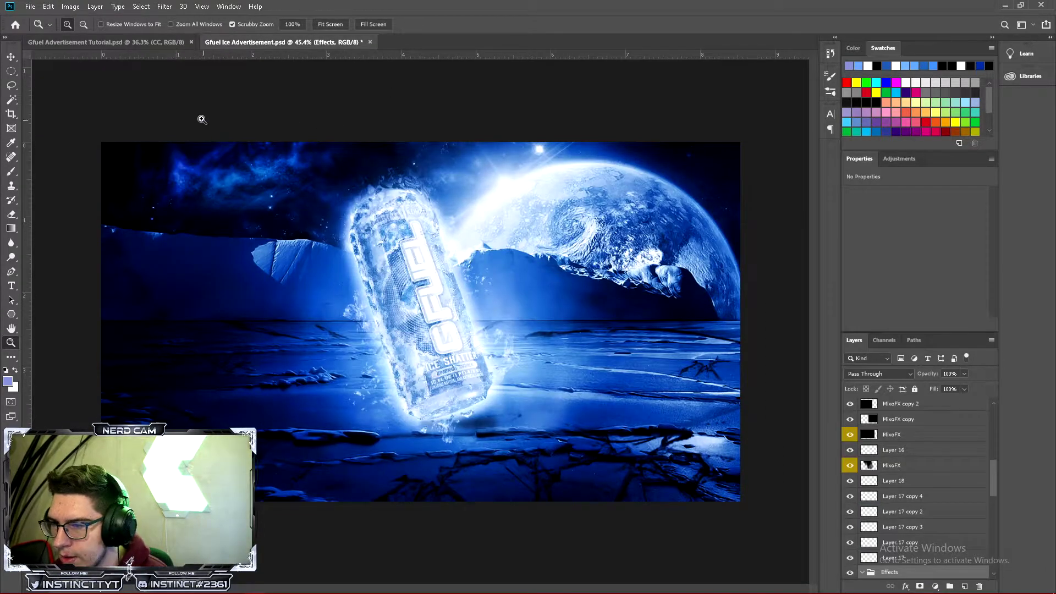
{"action": "left_click", "coordinate": [138, 46]}
{"action": "left_click_drag", "start_coordinate": [484, 313], "coordinate": [455, 336]}
Nudge the Can group slightly upward, checking it against the Gfuel Ice Advertisement reference
{"action": "left_click", "coordinate": [924, 438]}
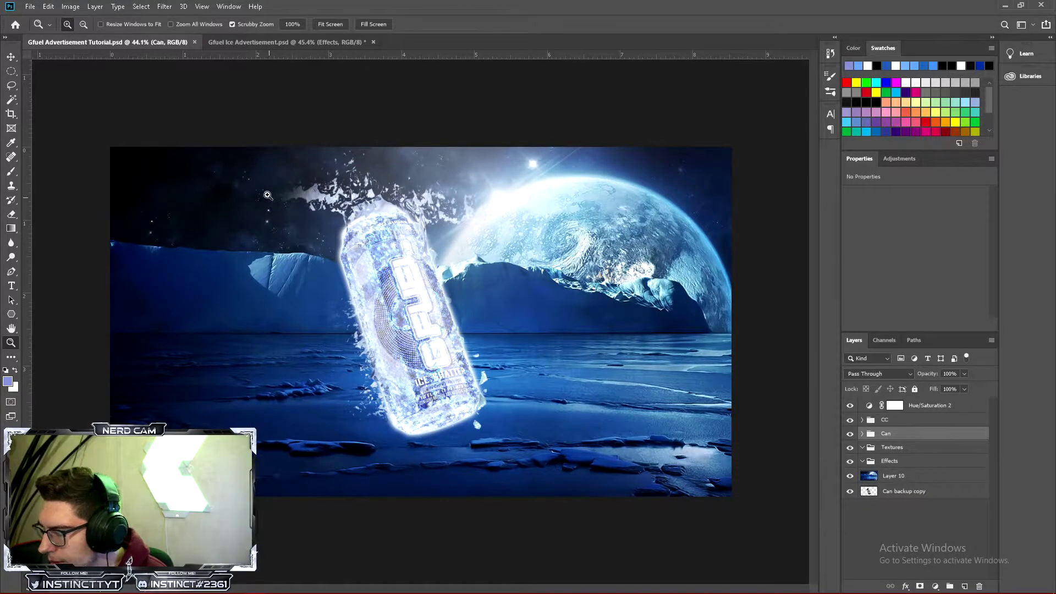
{"action": "left_click", "coordinate": [11, 57]}
{"action": "left_click_drag", "start_coordinate": [422, 314], "coordinate": [434, 310]}
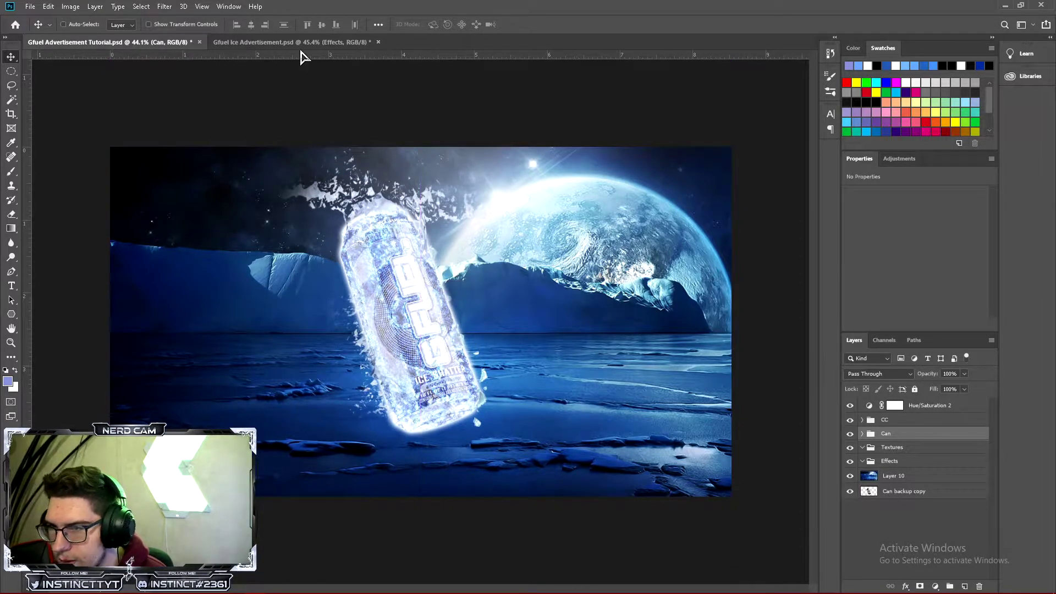
{"action": "left_click", "coordinate": [307, 43]}
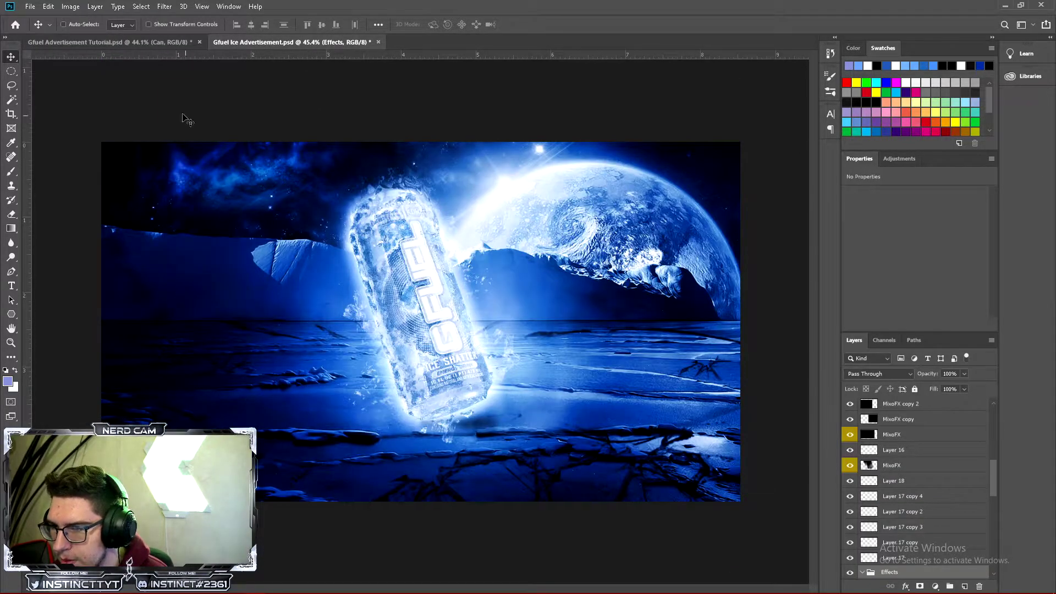
{"action": "left_click", "coordinate": [142, 43]}
Scale the Can group down to about 94% and shift it a little right and down
{"action": "key", "text": "ctrl+t"}
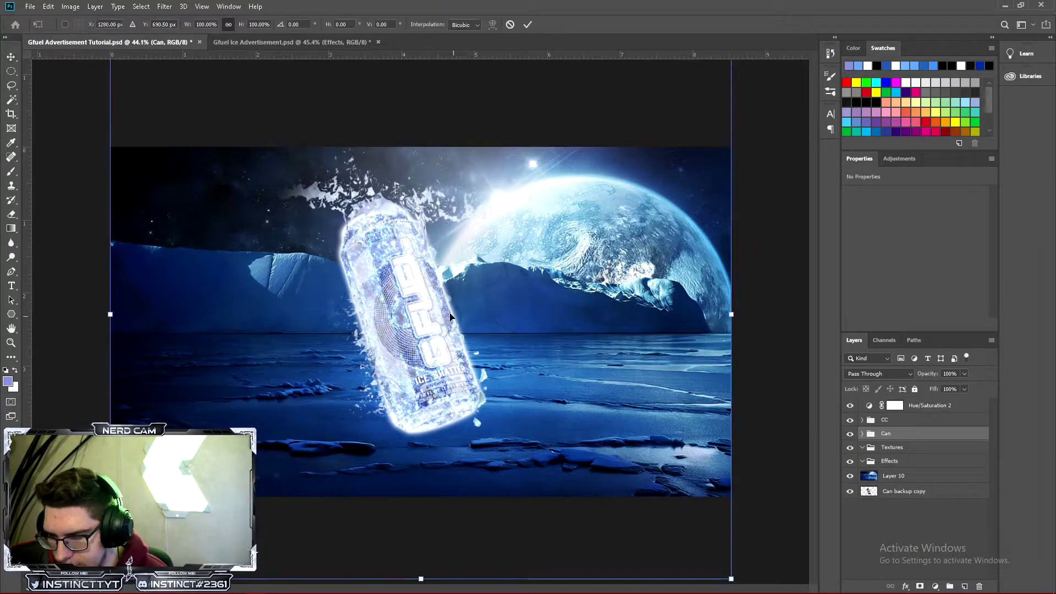
{"action": "left_click_drag", "start_coordinate": [733, 579], "coordinate": [698, 548]}
{"action": "key", "text": "Return"}
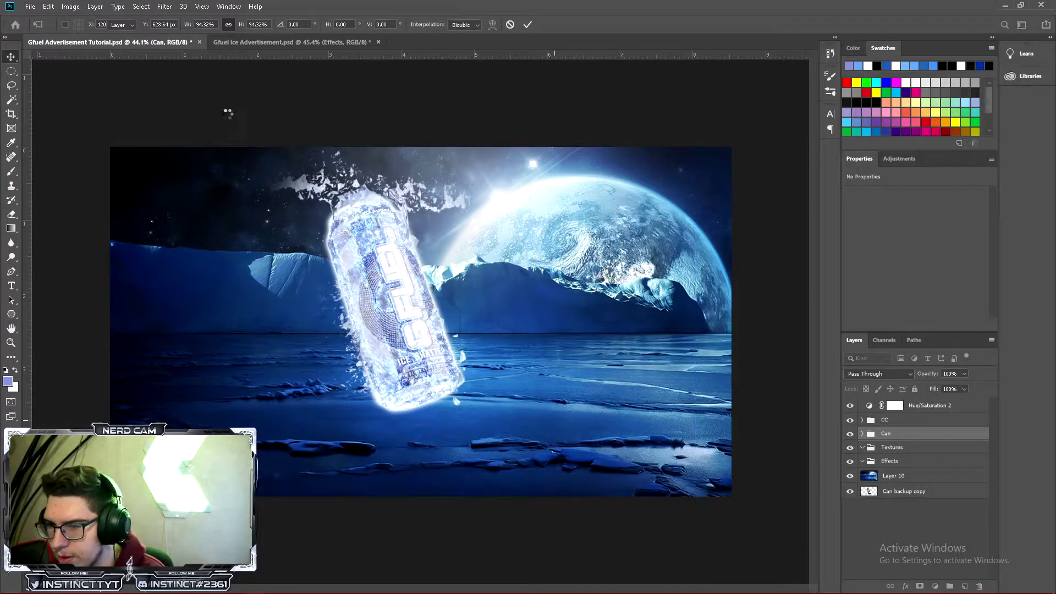
{"action": "left_click_drag", "start_coordinate": [386, 278], "coordinate": [438, 300]}
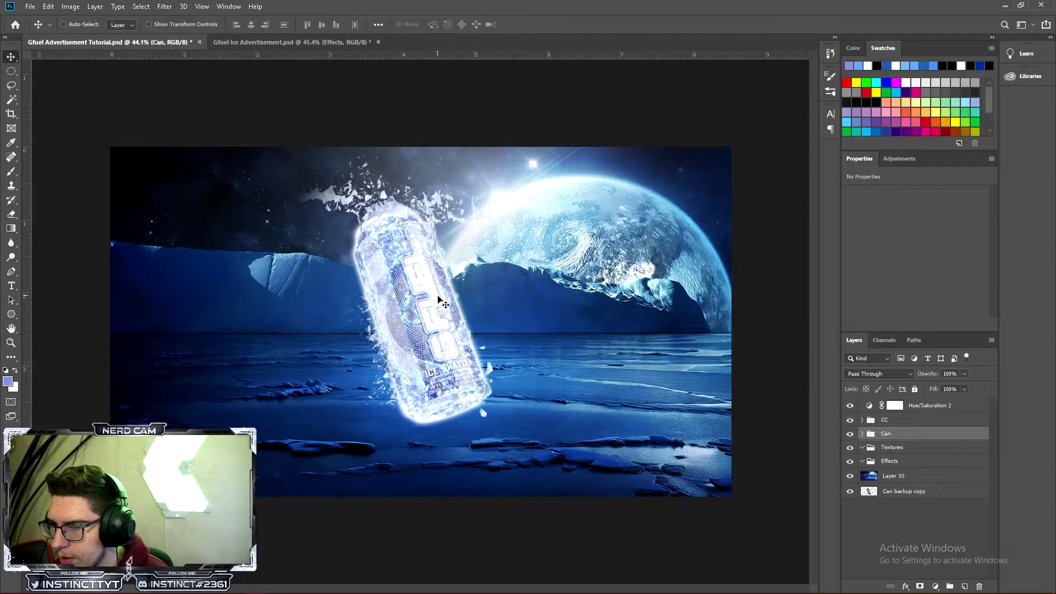
Delete the Effects and Textures groups while keeping Layer 10
{"action": "left_click", "coordinate": [928, 450]}
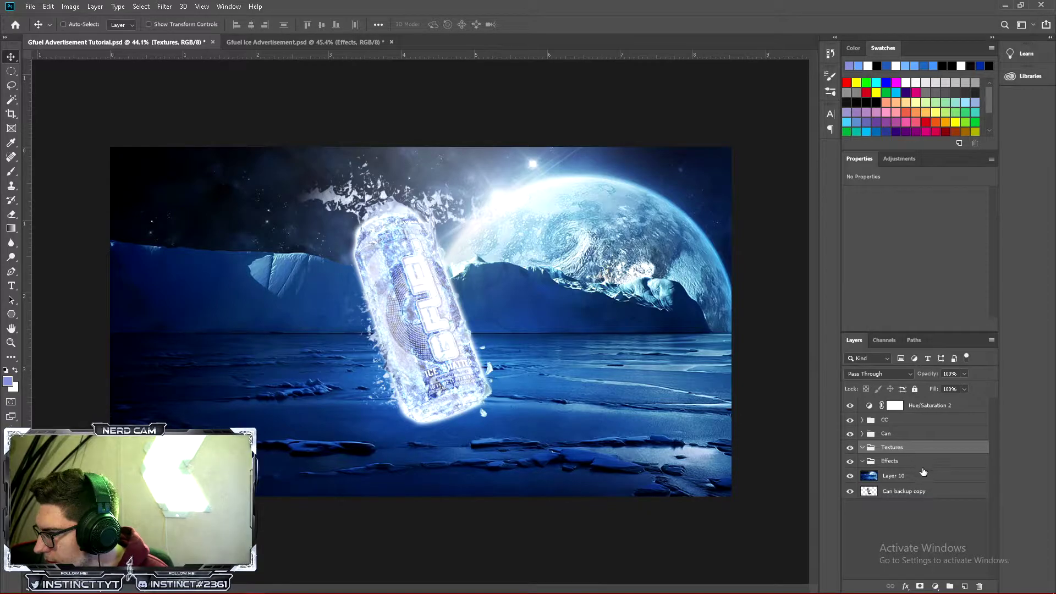
{"action": "left_click", "coordinate": [933, 480]}
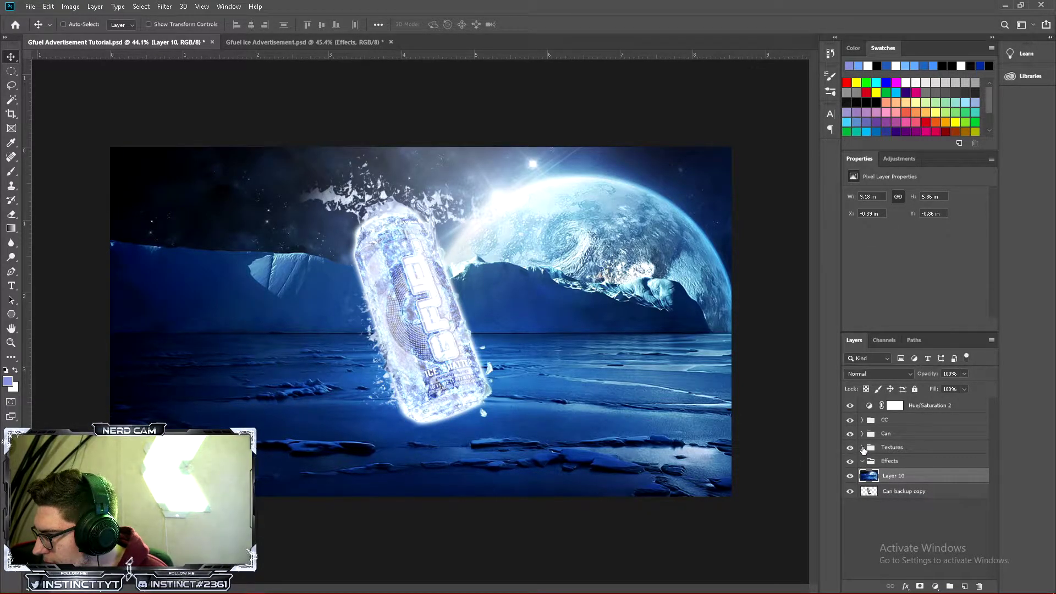
{"action": "left_click", "coordinate": [925, 464]}
{"action": "left_click", "coordinate": [932, 477]}
{"action": "left_click", "coordinate": [919, 463]}
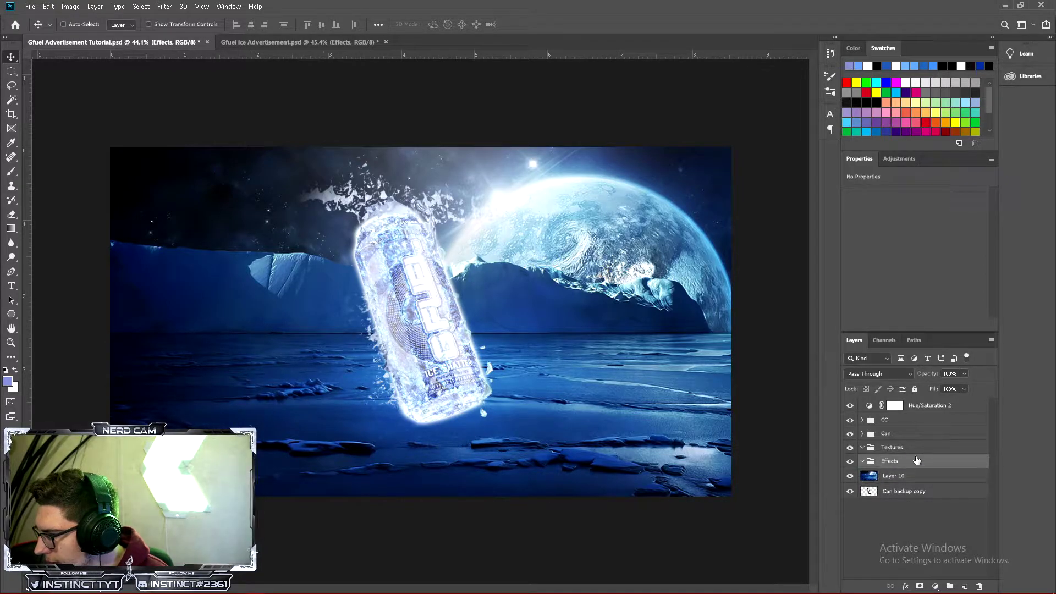
{"action": "left_click", "coordinate": [850, 461]}
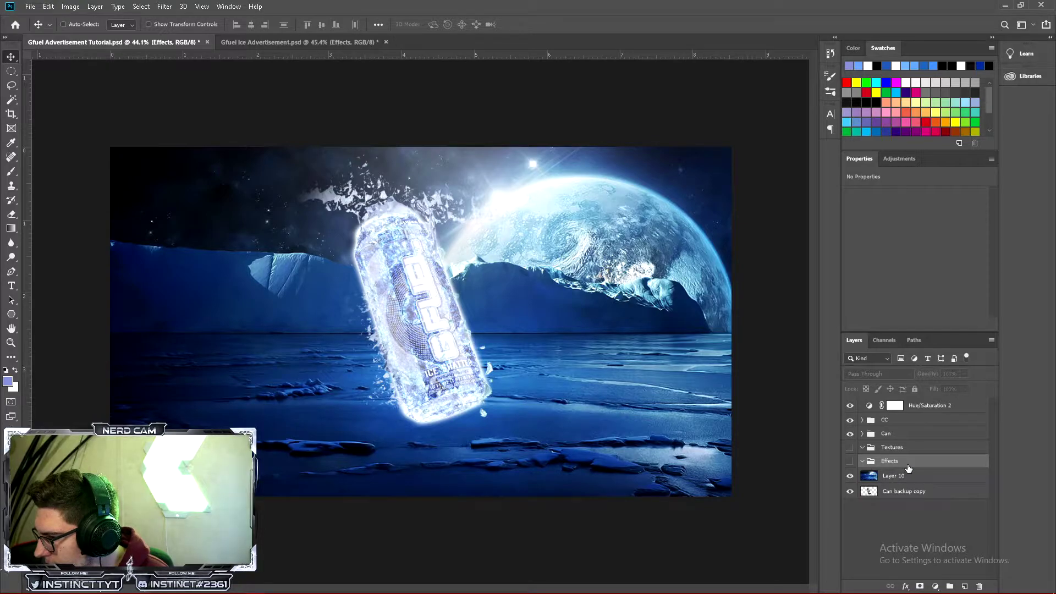
{"action": "left_click", "coordinate": [850, 462]}
{"action": "key", "text": "Delete"}
{"action": "key", "text": "Delete"}
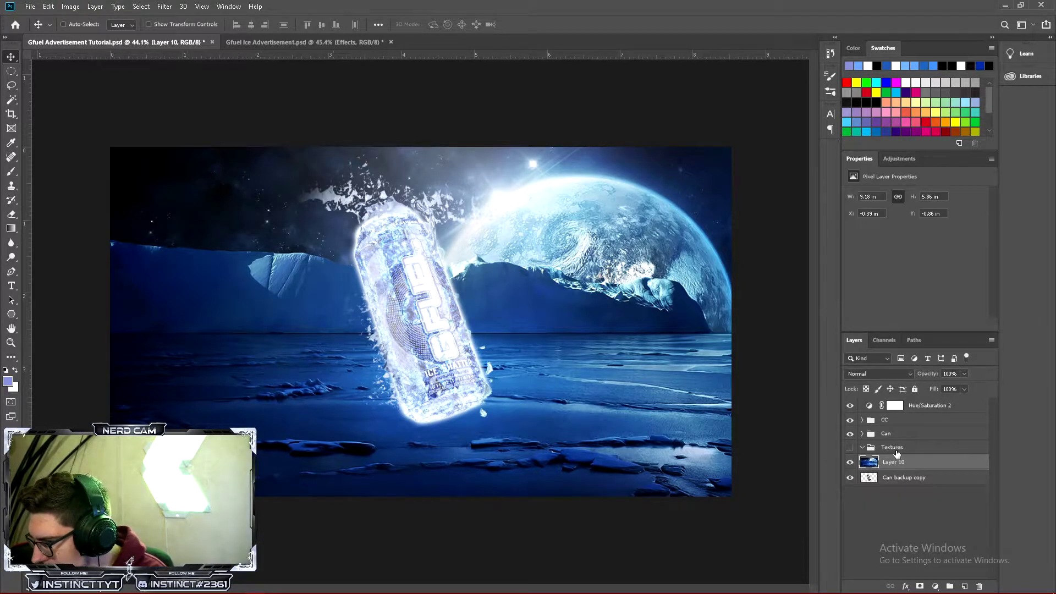
{"action": "key", "text": "ctrl+z"}
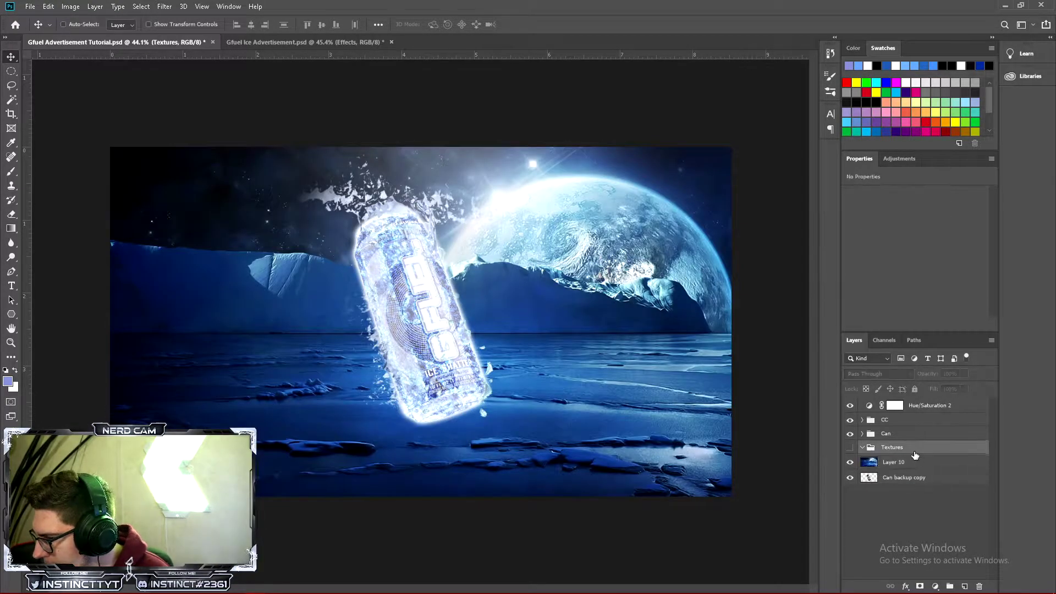
{"action": "key", "text": "Delete"}
Add new Layer 21 and draw a flat elliptical selection under the can's base
{"action": "left_click", "coordinate": [965, 587]}
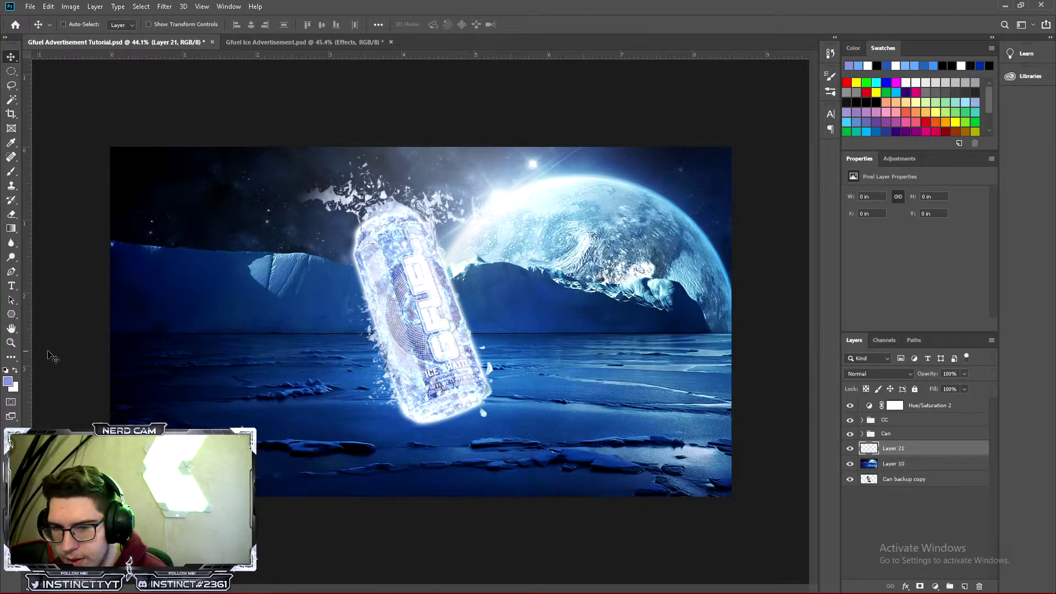
{"action": "right_click", "coordinate": [11, 72]}
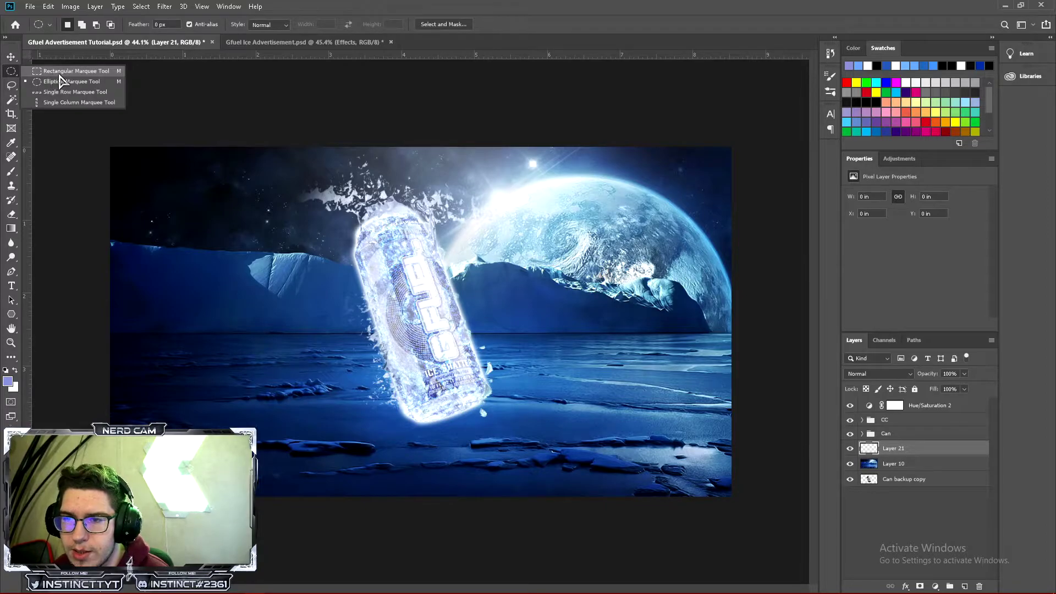
{"action": "left_click", "coordinate": [55, 81]}
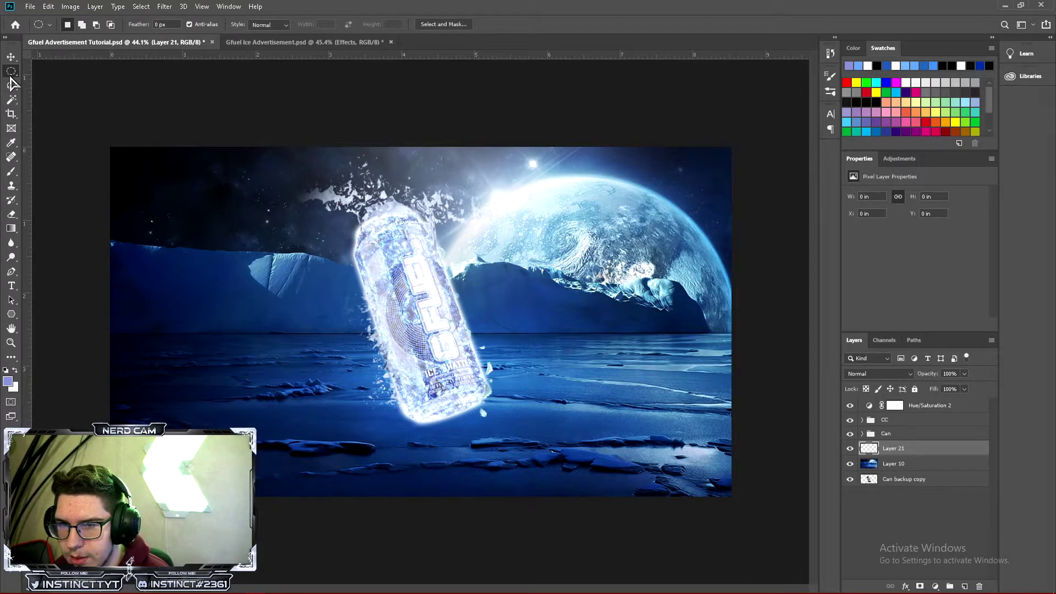
{"action": "left_click_drag", "start_coordinate": [420, 406], "coordinate": [518, 432]}
{"action": "left_click_drag", "start_coordinate": [486, 421], "coordinate": [471, 423]}
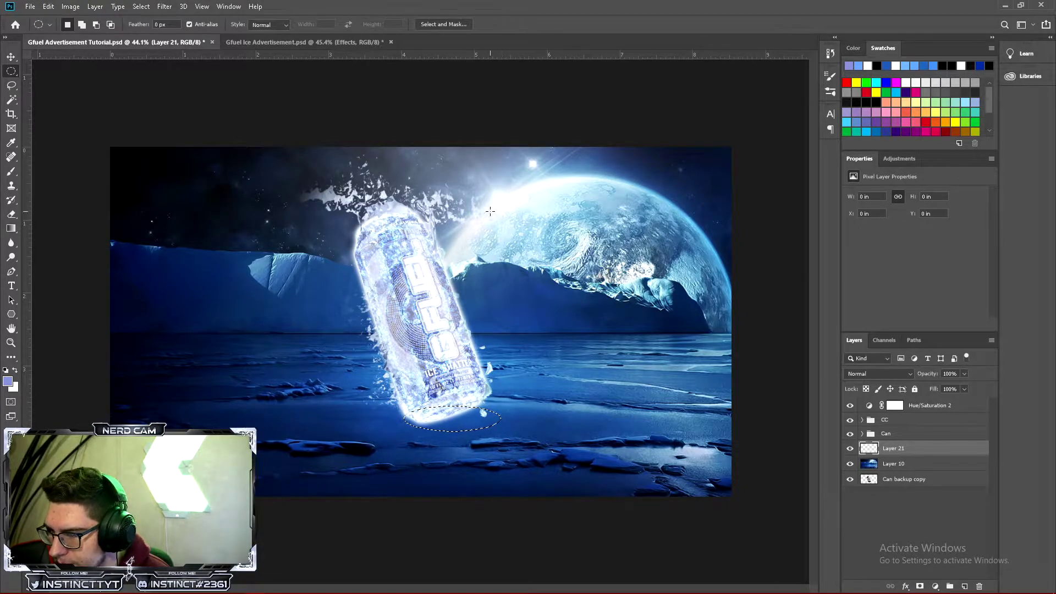
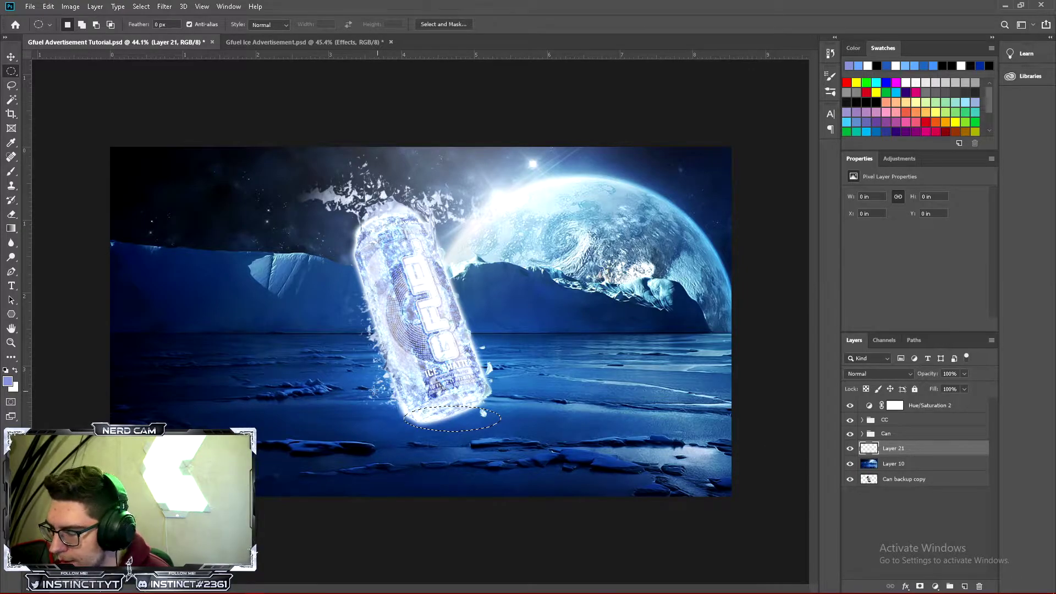
Paint the elliptical selection under the can solid black (000000) with the Brush
{"action": "left_click", "coordinate": [11, 381]}
{"action": "type", "text": "000000"}
{"action": "key", "text": "Return"}
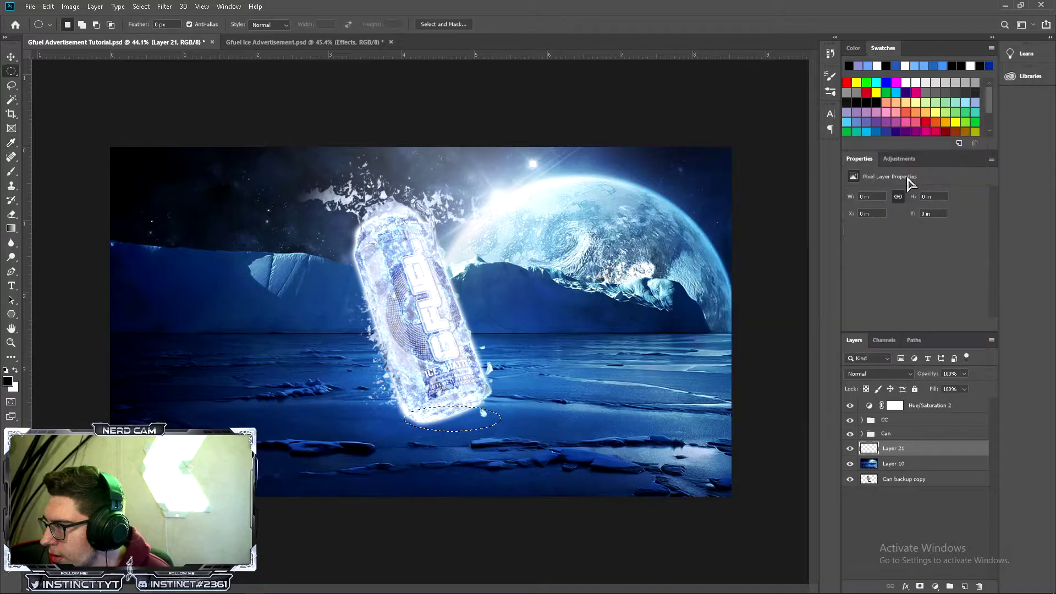
{"action": "left_click", "coordinate": [11, 171]}
{"action": "left_click_drag", "start_coordinate": [544, 366], "coordinate": [444, 377]}
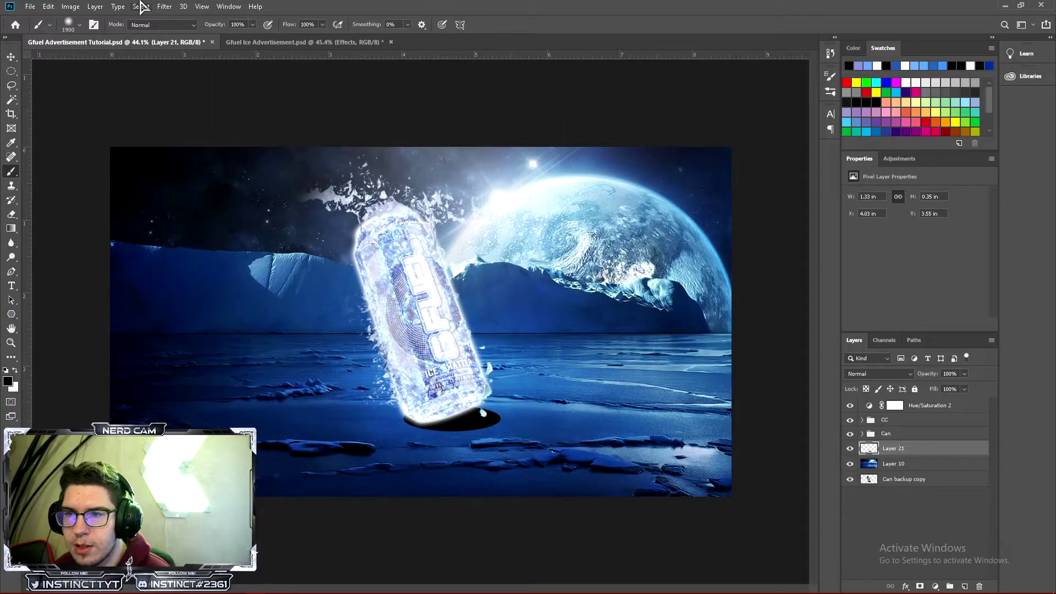
{"action": "left_click", "coordinate": [165, 6]}
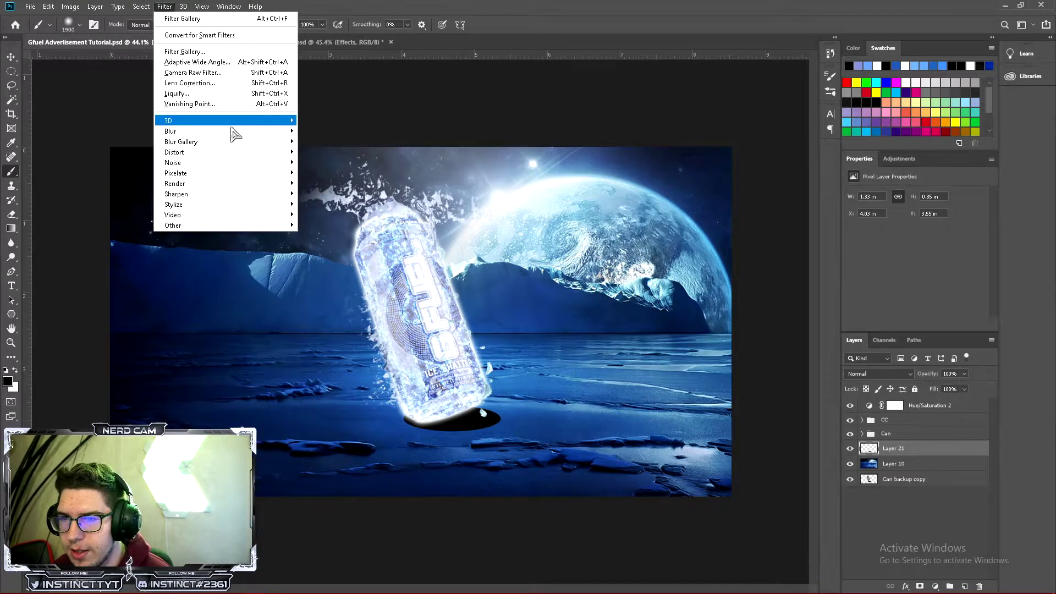
Apply a 36-pixel Gaussian Blur to the black shadow on Layer 21
{"action": "mouse_move", "coordinate": [220, 132]}
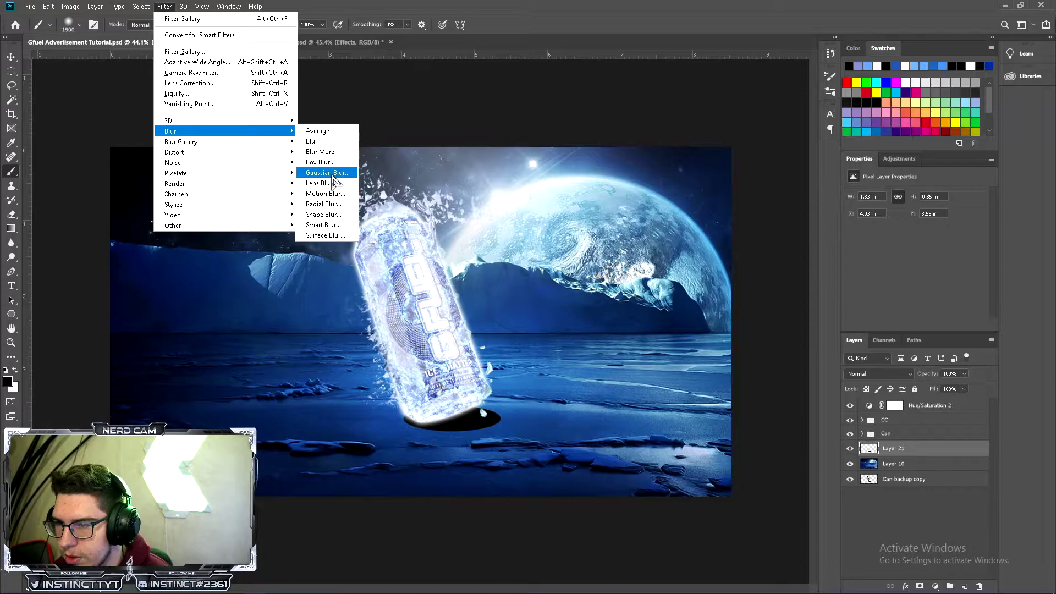
{"action": "left_click", "coordinate": [327, 172]}
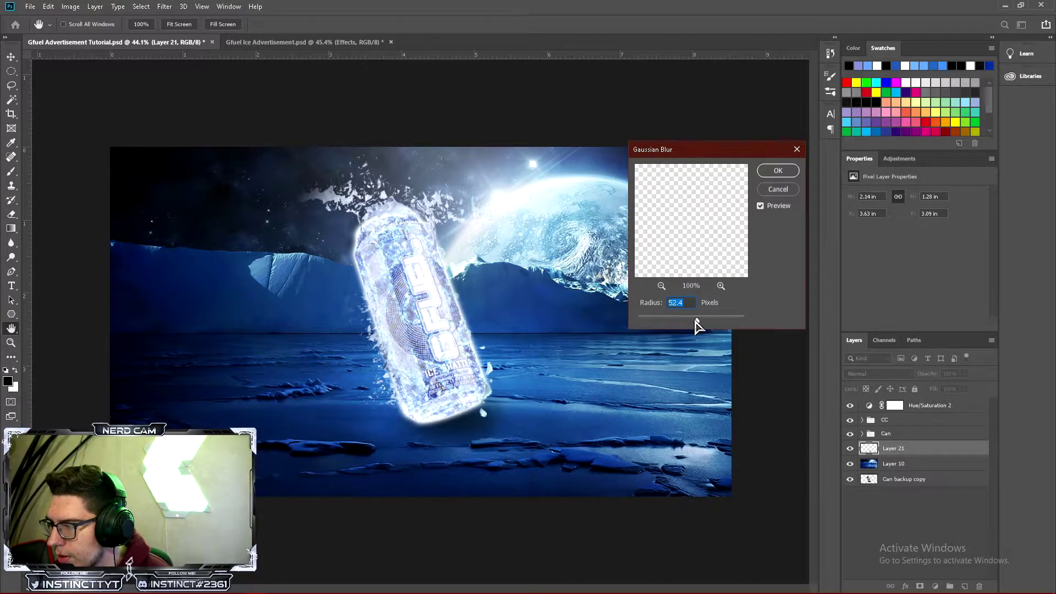
{"action": "mouse_move", "coordinate": [689, 319]}
{"action": "left_mouse_down"}
{"action": "mouse_move", "coordinate": [672, 319]}
{"action": "mouse_move", "coordinate": [688, 320]}
{"action": "left_mouse_up"}
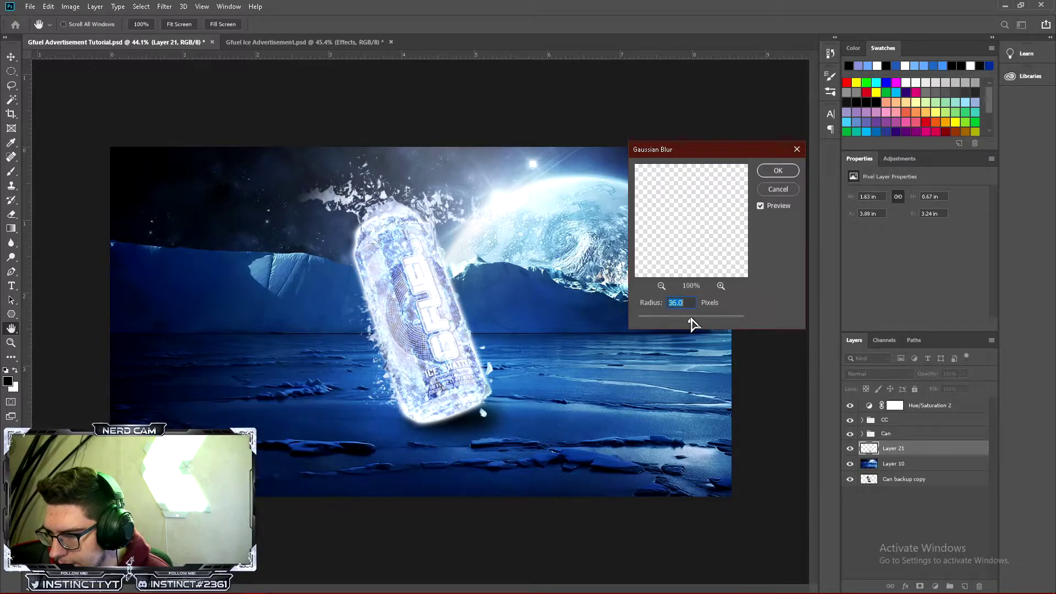
{"action": "left_click", "coordinate": [778, 171]}
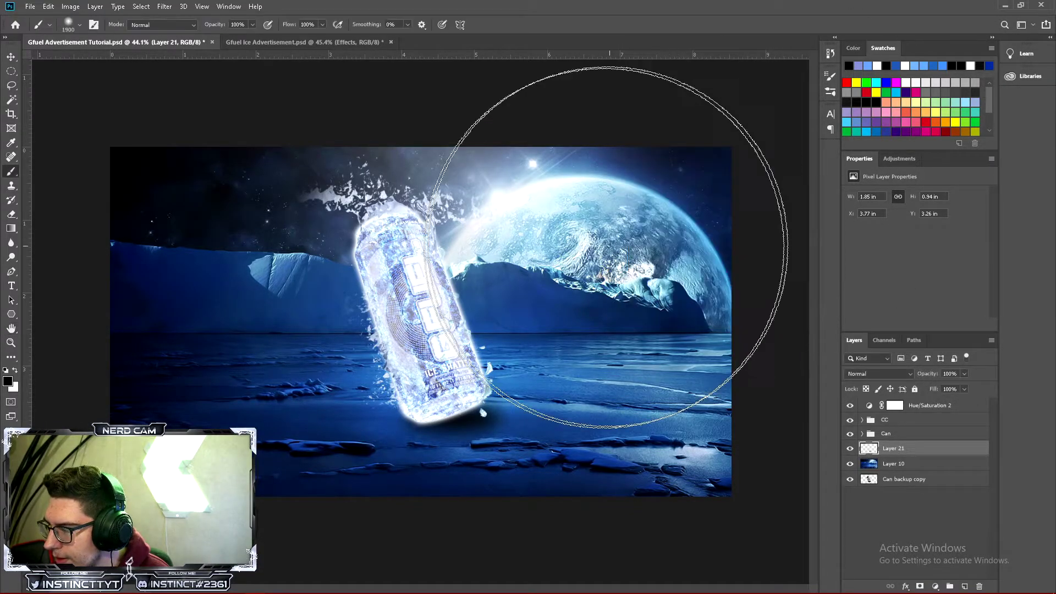
Move the shadow under the can, enlarge it slightly and flatten it with Perspective
{"action": "left_click", "coordinate": [11, 57]}
{"action": "mouse_move", "coordinate": [459, 415]}
{"action": "left_mouse_down"}
{"action": "mouse_move", "coordinate": [473, 430]}
{"action": "mouse_move", "coordinate": [473, 417]}
{"action": "left_mouse_up"}
{"action": "key", "text": "ctrl+t"}
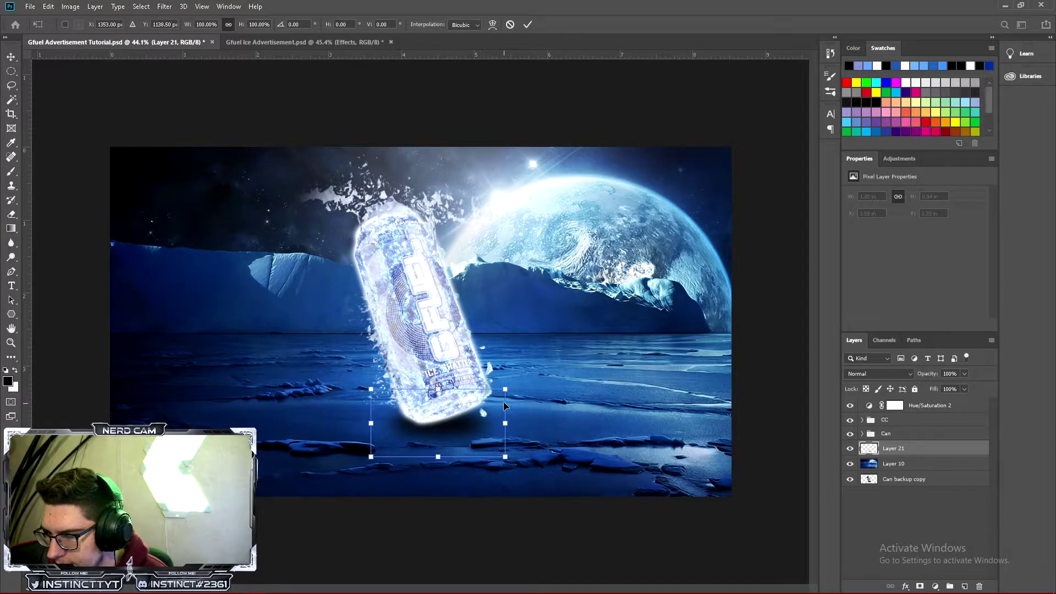
{"action": "left_click_drag", "start_coordinate": [506, 389], "coordinate": [512, 386]}
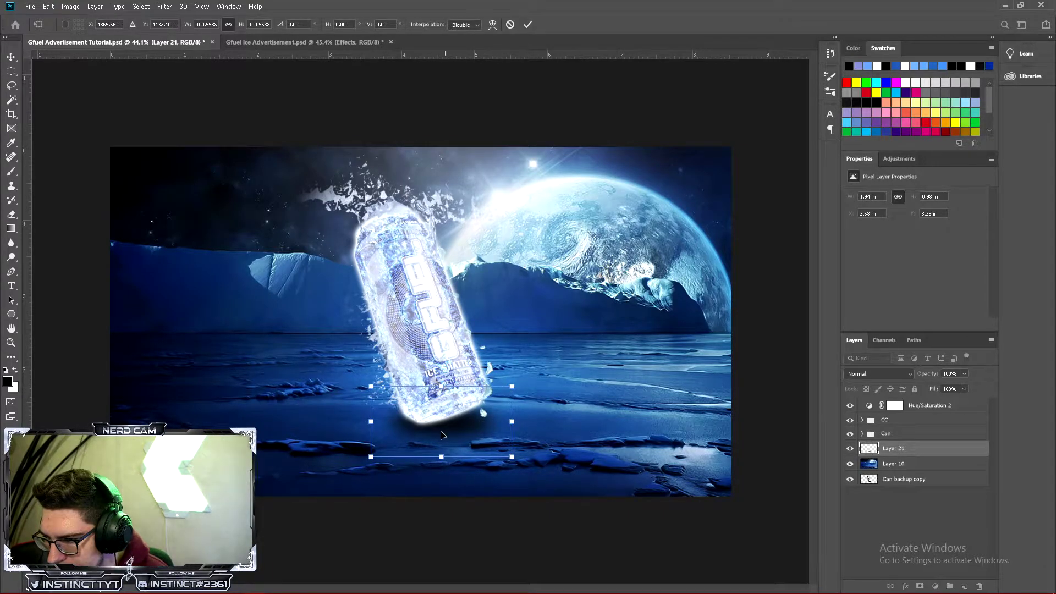
{"action": "right_click", "coordinate": [416, 435]}
{"action": "left_click", "coordinate": [453, 495]}
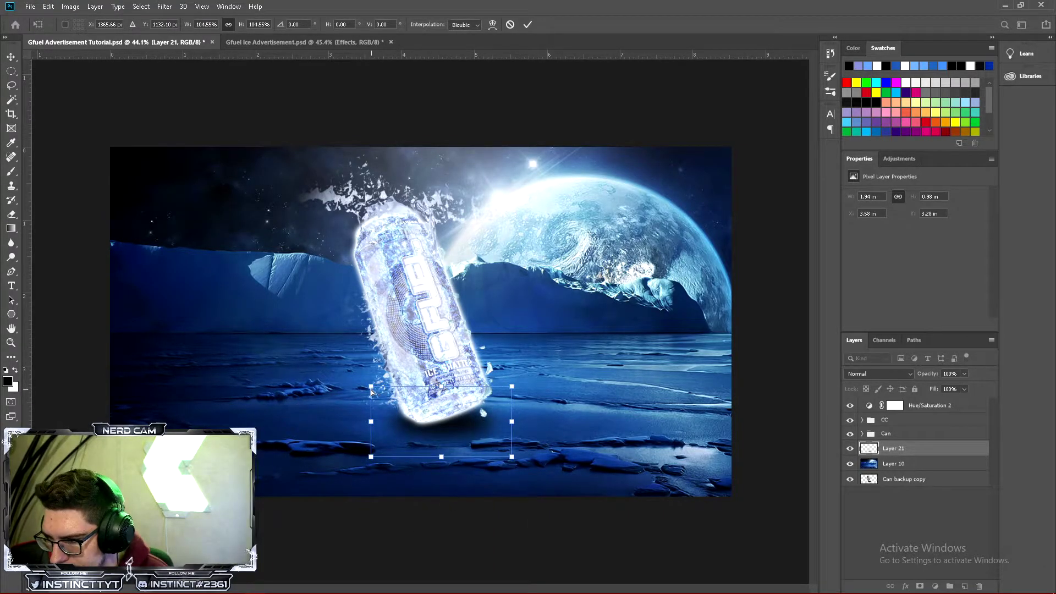
{"action": "left_click_drag", "start_coordinate": [370, 391], "coordinate": [357, 415]}
{"action": "left_click_drag", "start_coordinate": [438, 430], "coordinate": [473, 434]}
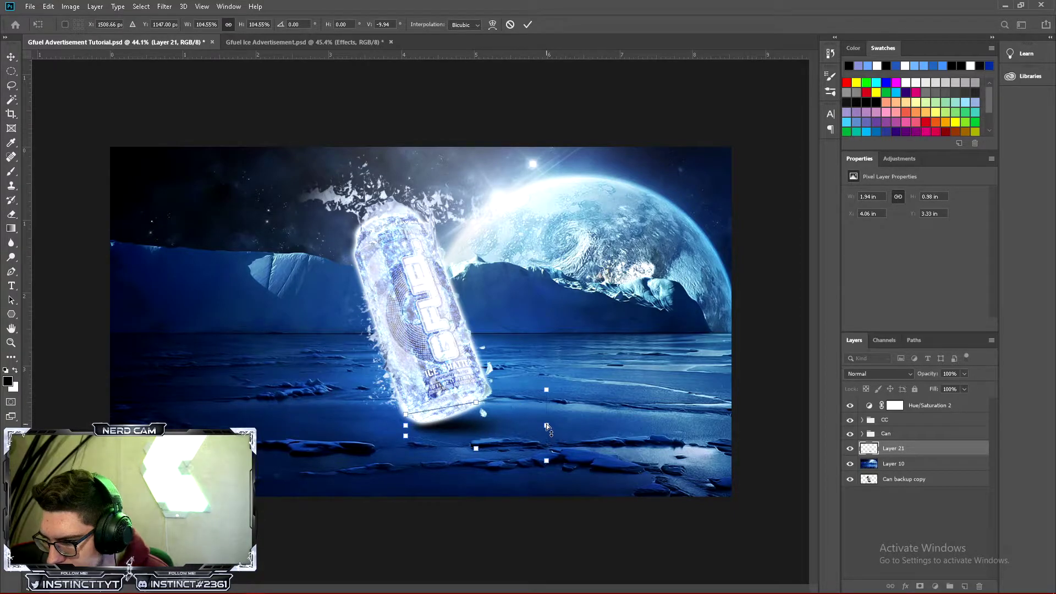
{"action": "key", "text": "Return"}
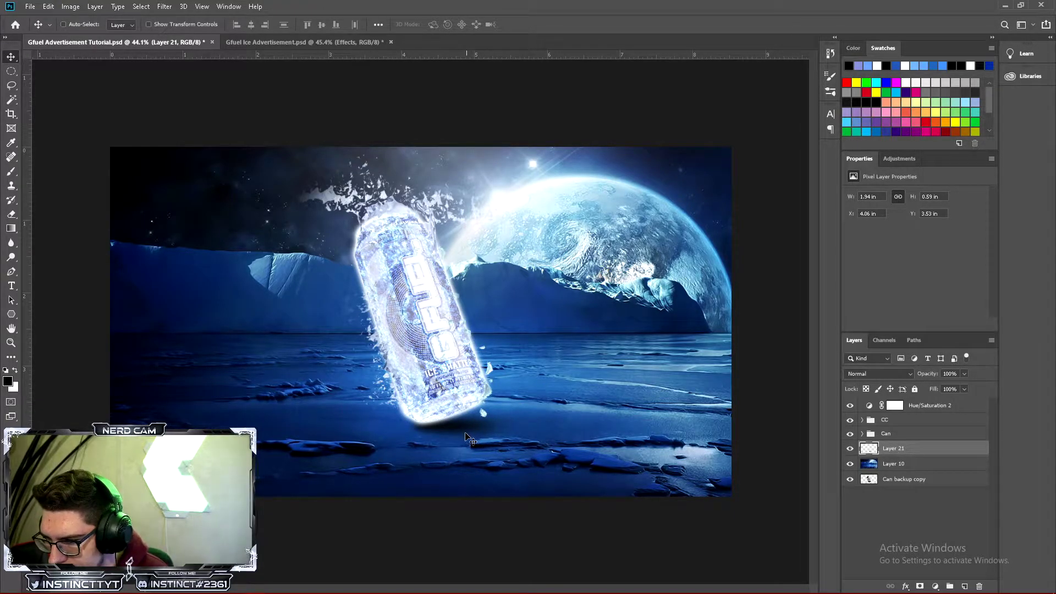
Nudge the shadow up and left, then stretch it to about 121% width
{"action": "key", "text": "Up"}
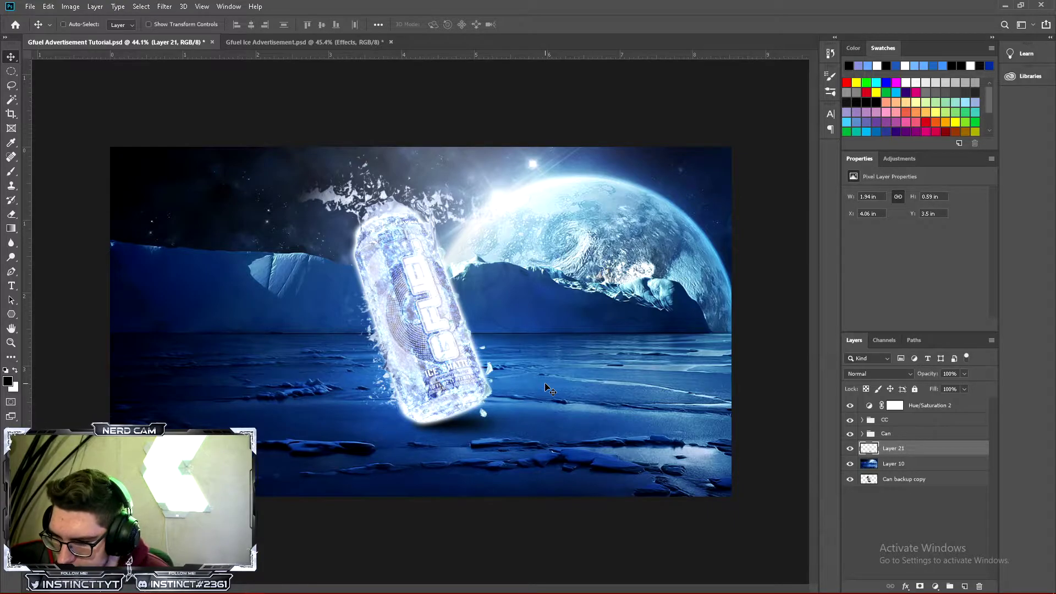
{"action": "key", "text": "Left"}
{"action": "key", "text": "Left"}
{"action": "key", "text": "ctrl+t"}
{"action": "left_click_drag", "start_coordinate": [545, 424], "coordinate": [575, 424]}
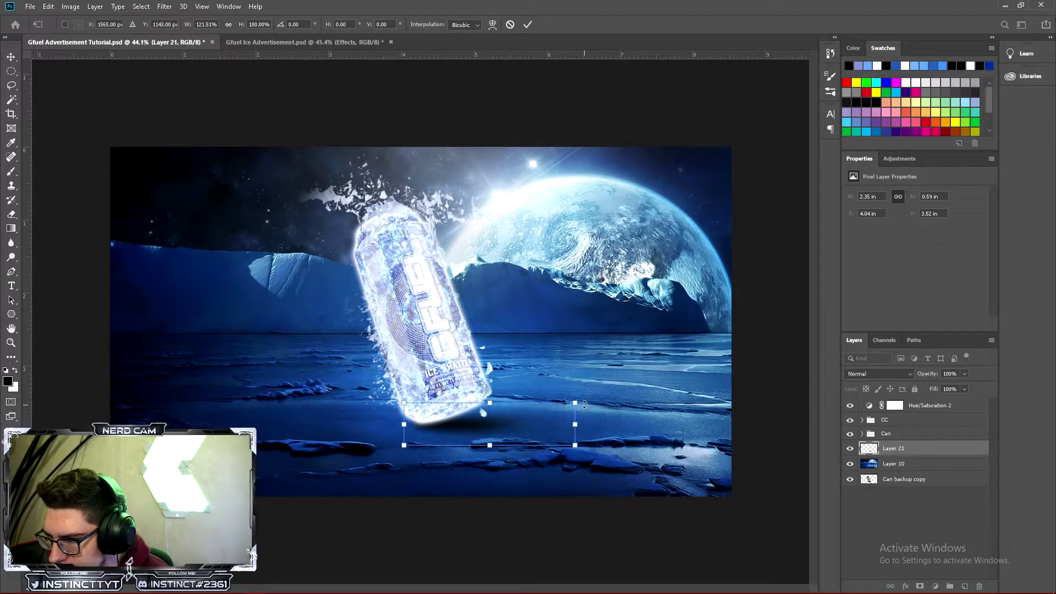
{"action": "key", "text": "Return"}
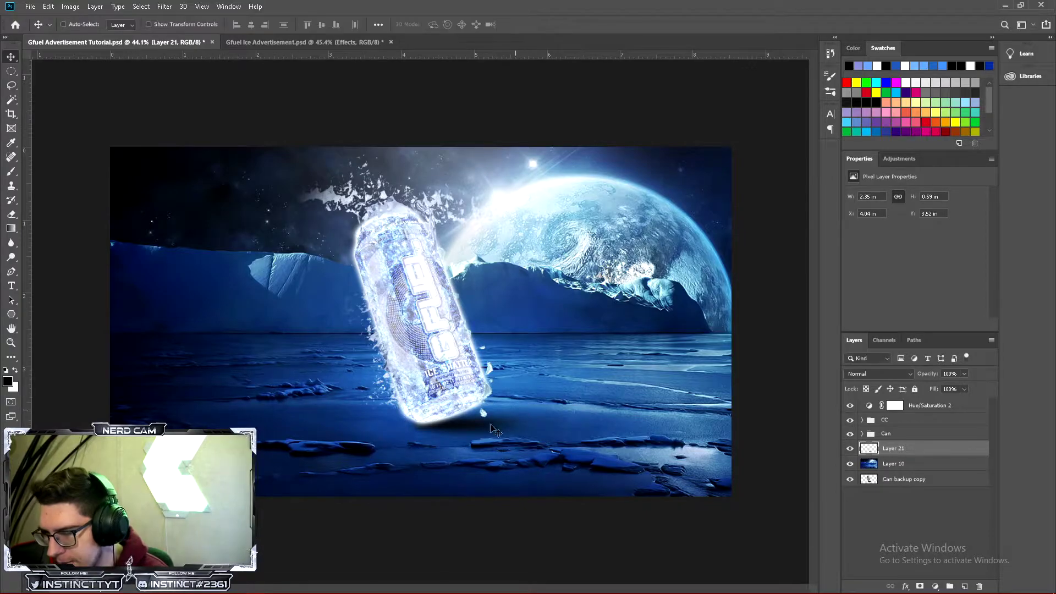
{"action": "left_click", "coordinate": [12, 345]}
{"action": "left_click_drag", "start_coordinate": [500, 415], "coordinate": [521, 377]}
{"action": "left_click", "coordinate": [851, 451]}
{"action": "left_click", "coordinate": [851, 451]}
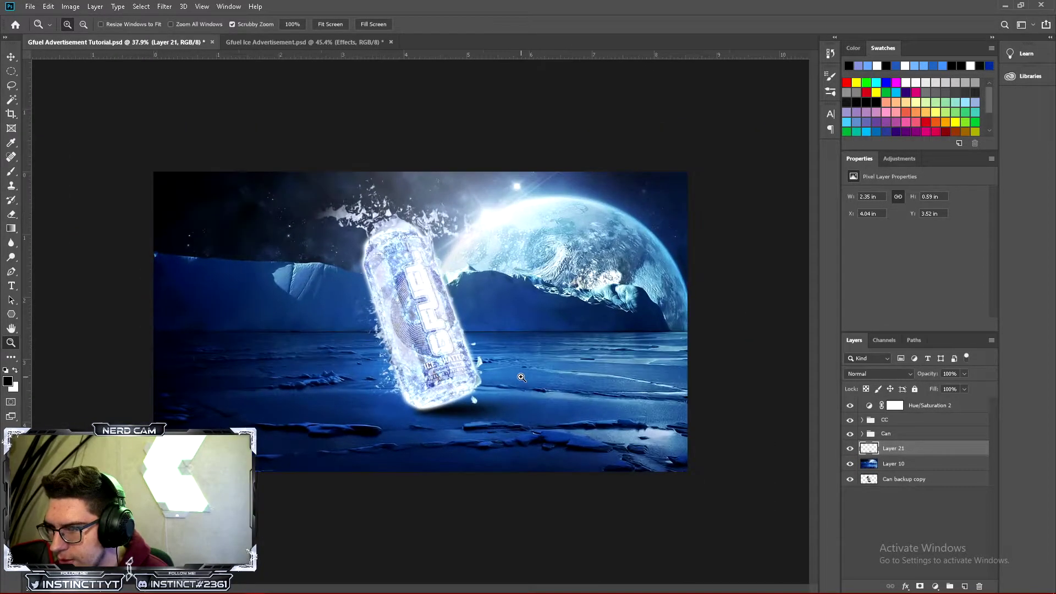
{"action": "left_click", "coordinate": [324, 42]}
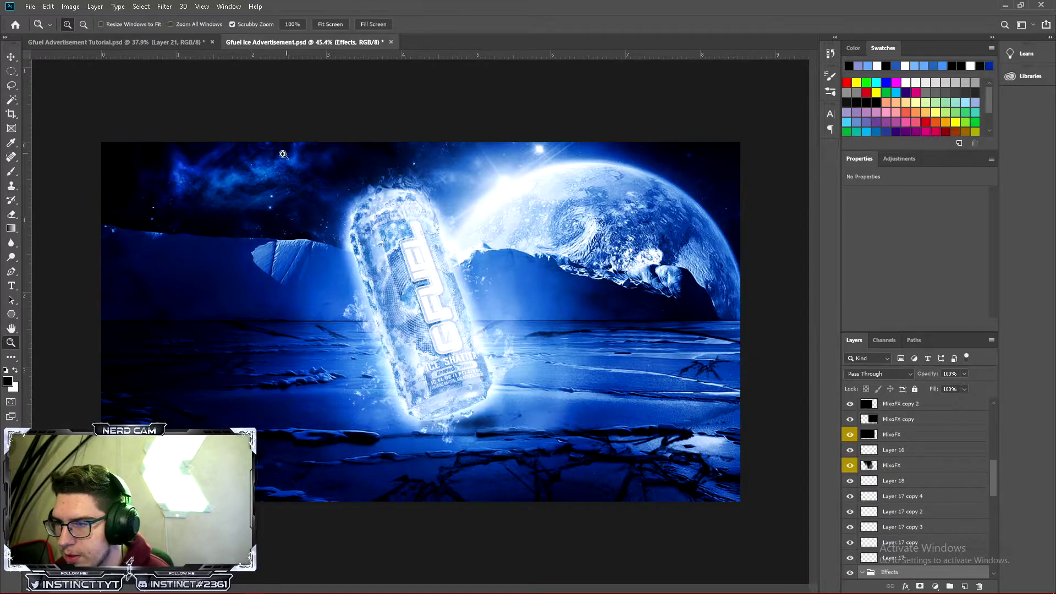
{"action": "left_click", "coordinate": [164, 44]}
{"action": "scroll", "coordinate": [473, 393], "scroll_direction": "down", "scroll_amount": 2}
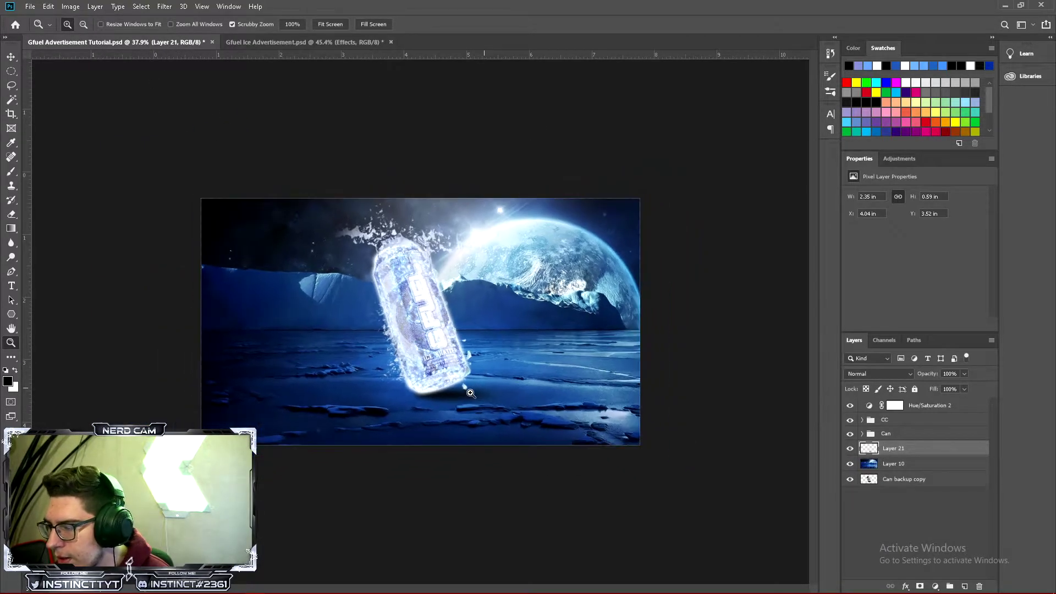
{"action": "scroll", "coordinate": [473, 394], "scroll_direction": "up", "scroll_amount": 2}
{"action": "left_click_drag", "start_coordinate": [480, 396], "coordinate": [489, 396]}
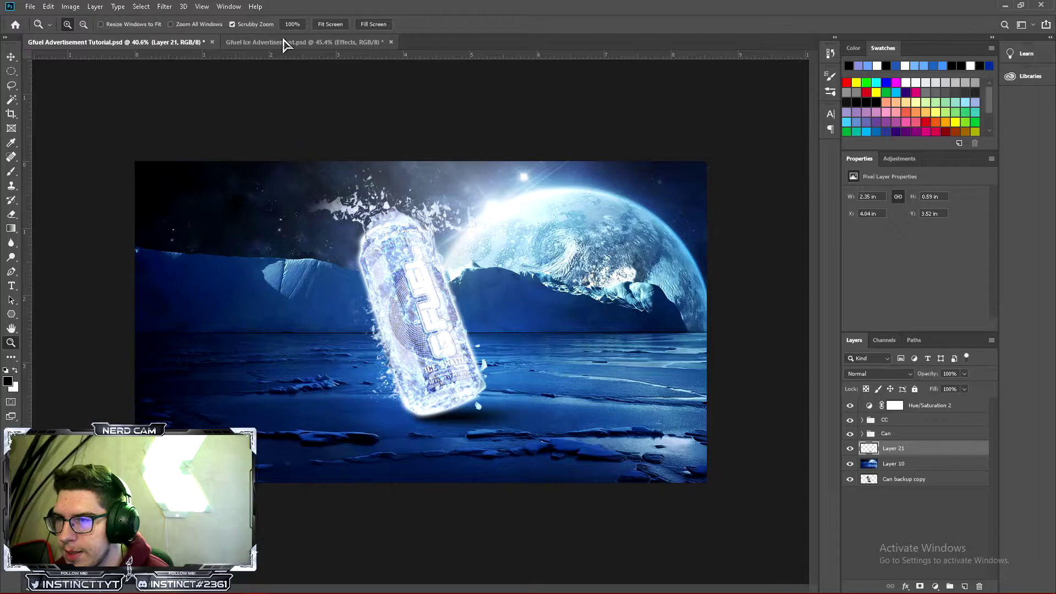
{"action": "left_click", "coordinate": [289, 42]}
{"action": "scroll", "coordinate": [913, 459], "scroll_direction": "down", "scroll_amount": 5}
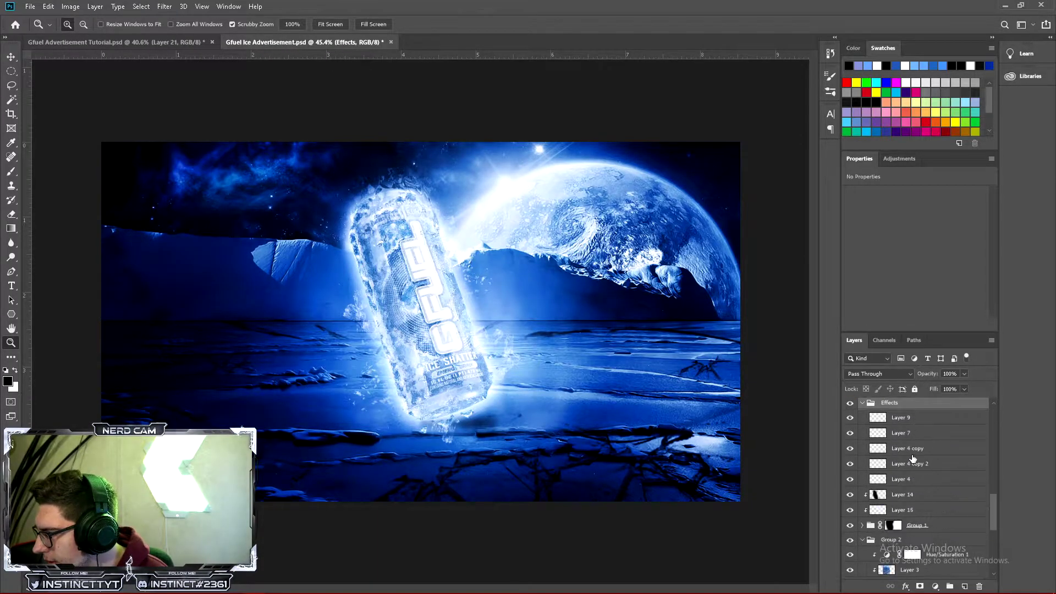
{"action": "scroll", "coordinate": [911, 466], "scroll_direction": "down", "scroll_amount": 5}
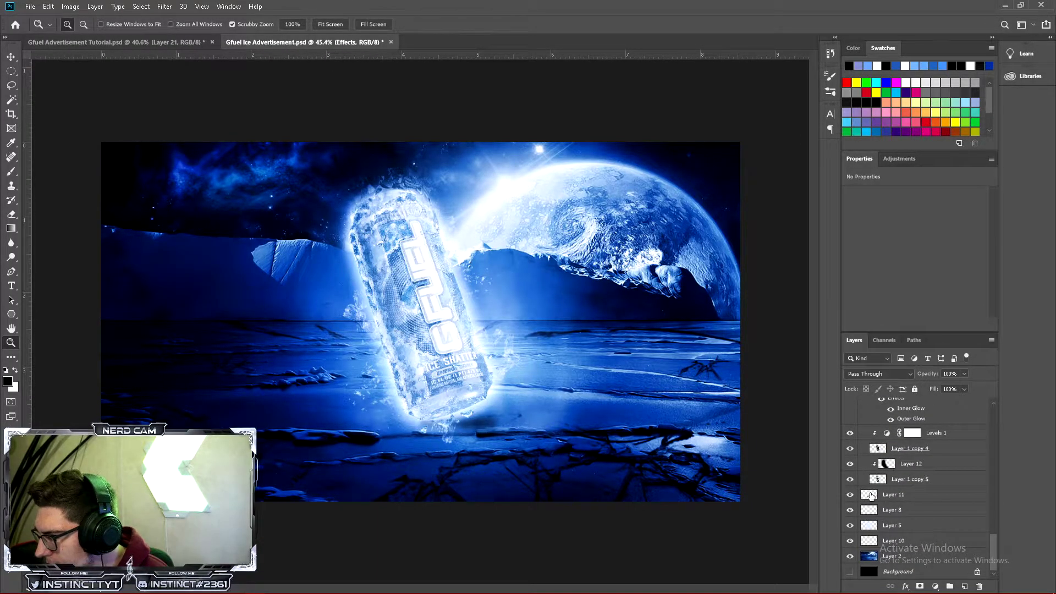
{"action": "scroll", "coordinate": [908, 476], "scroll_direction": "up", "scroll_amount": 5}
{"action": "left_click", "coordinate": [848, 467]}
{"action": "left_click", "coordinate": [848, 467]}
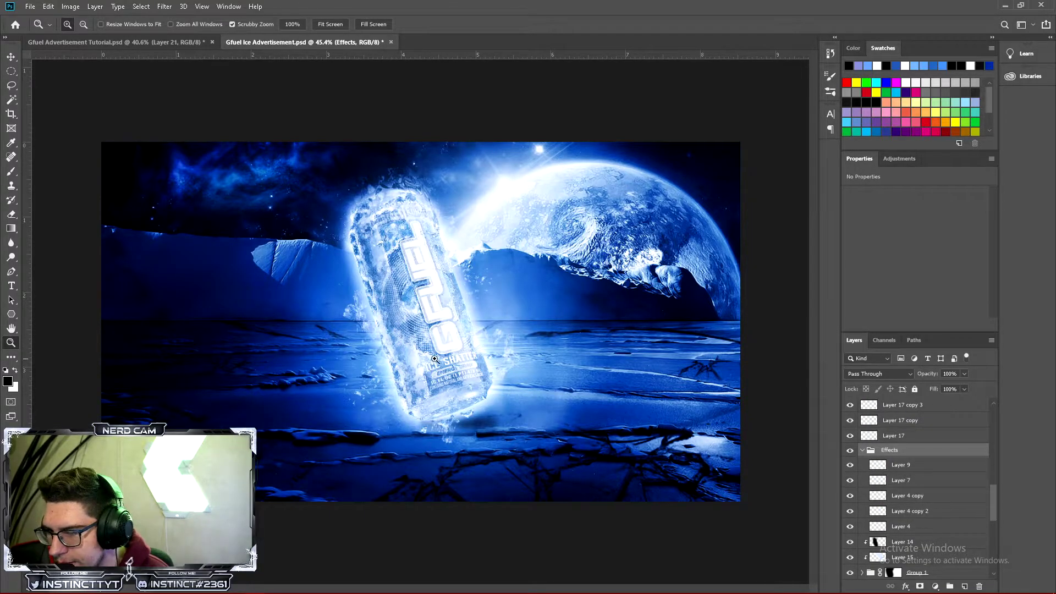
{"action": "left_click", "coordinate": [139, 42]}
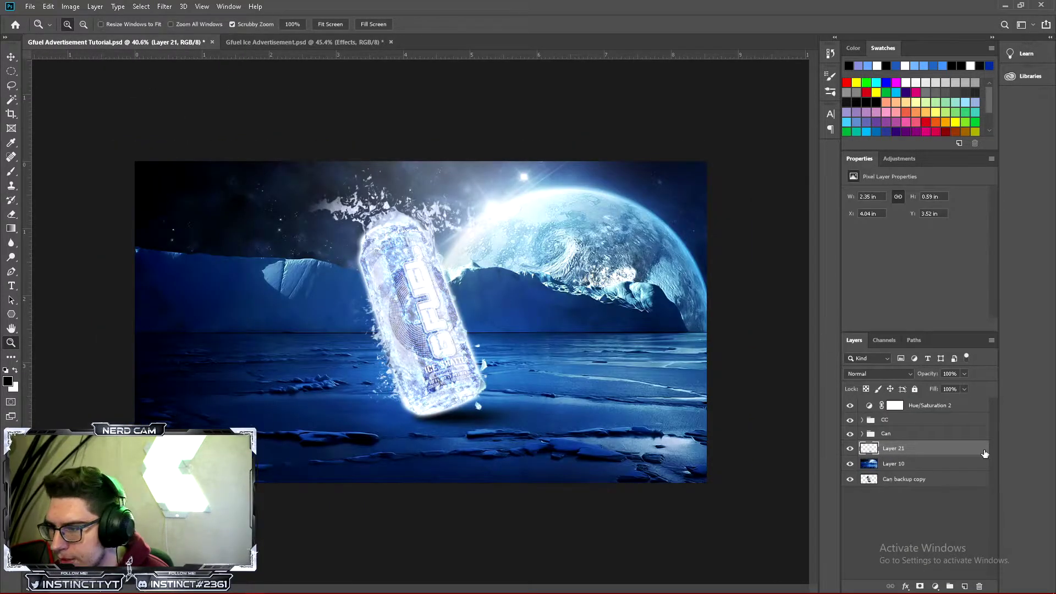
Add Layer 22 above Layer 10 and set the foreground colour to light blue (94c1ff)
{"action": "left_click", "coordinate": [928, 467]}
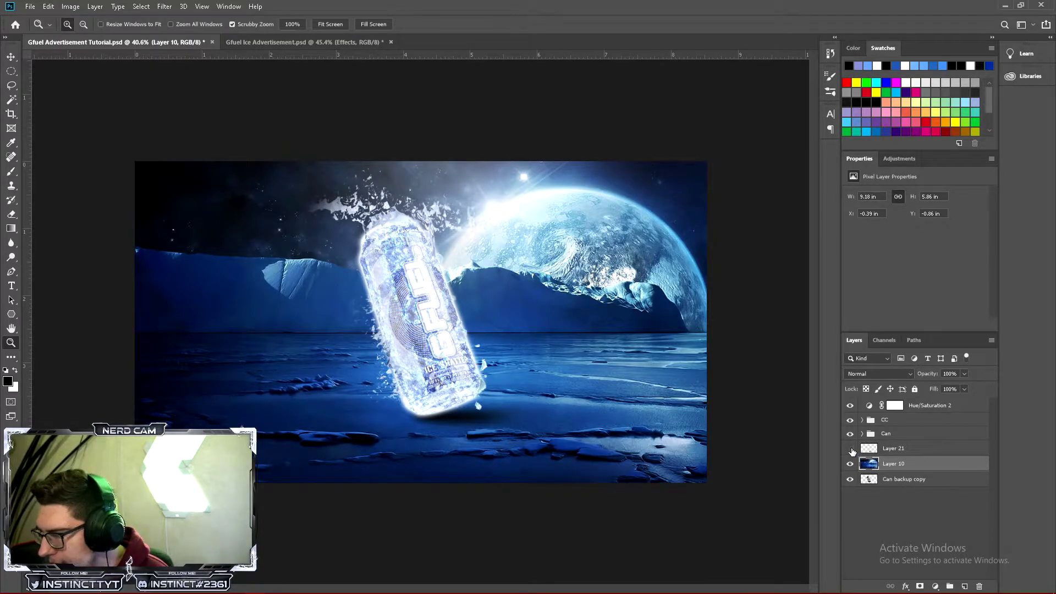
{"action": "left_click", "coordinate": [963, 586]}
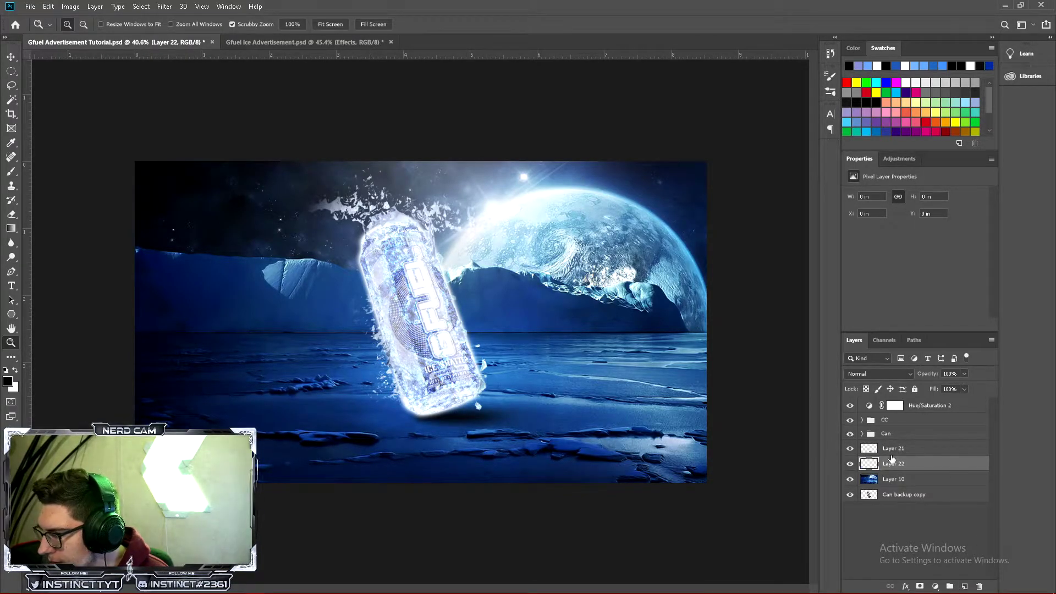
{"action": "left_click", "coordinate": [7, 380]}
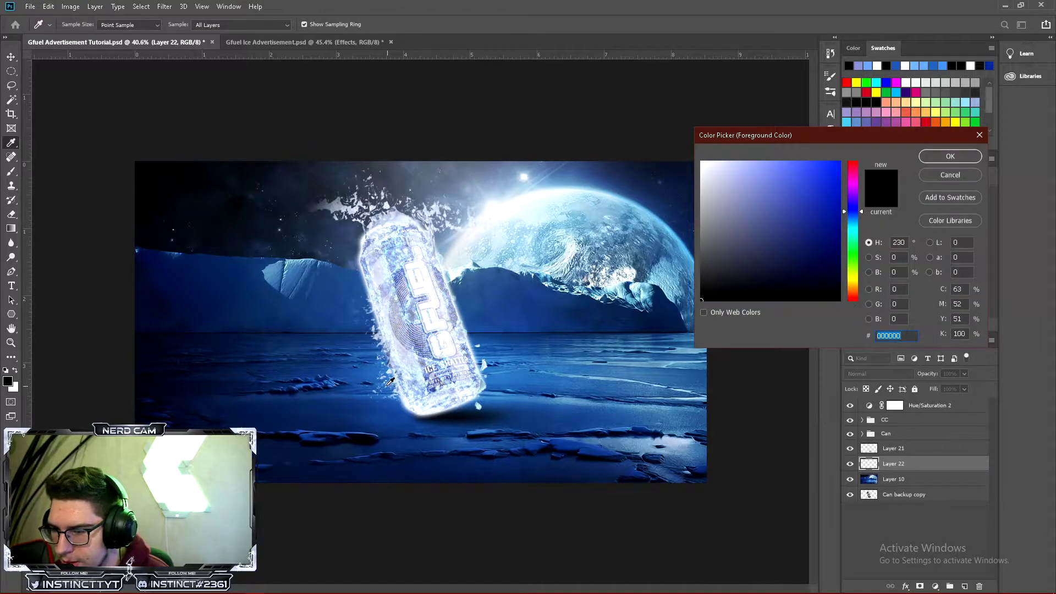
{"action": "left_click", "coordinate": [367, 368]}
{"action": "left_click_drag", "start_coordinate": [800, 184], "coordinate": [759, 99]}
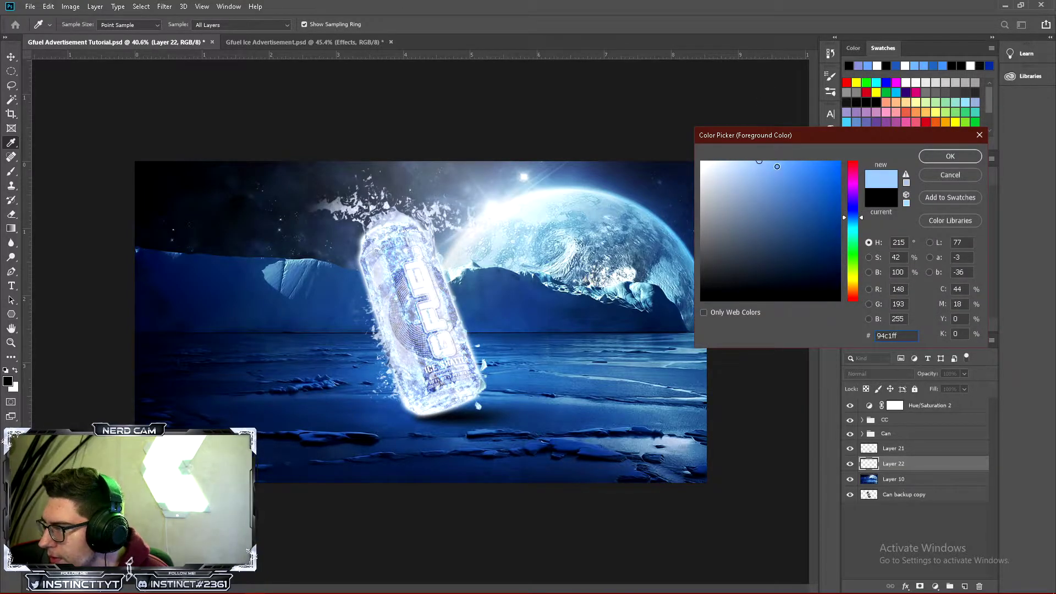
{"action": "left_click_drag", "start_coordinate": [797, 179], "coordinate": [781, 158]}
{"action": "left_click", "coordinate": [951, 159]}
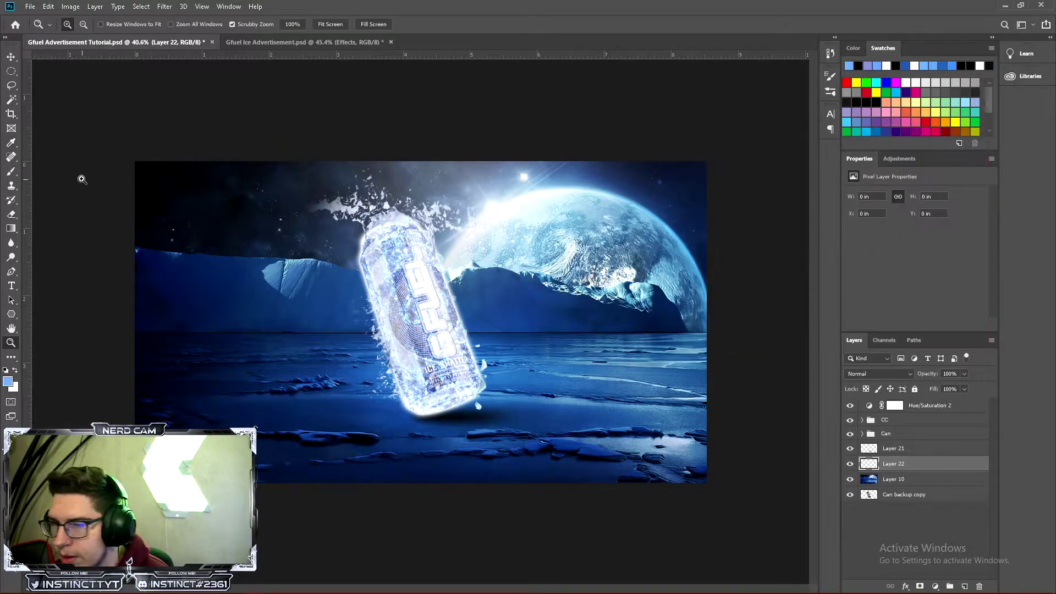
{"action": "left_click", "coordinate": [11, 172]}
Paint soft light-blue glow dabs around the can with a slightly smaller brush, undoing stray ones
{"action": "left_click", "coordinate": [397, 303]}
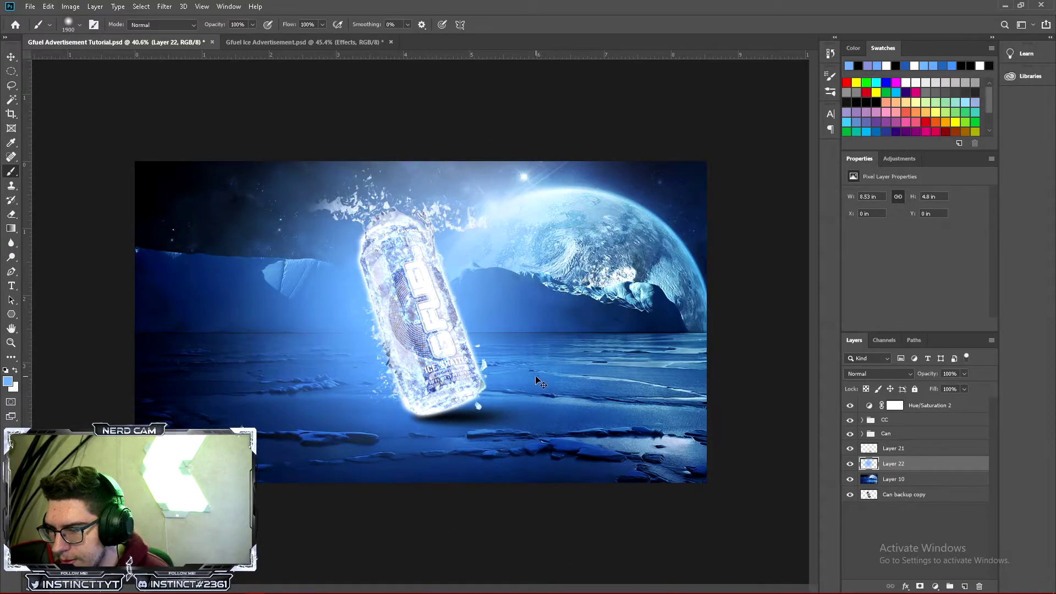
{"action": "key", "text": "ctrl+z"}
{"action": "key", "text": "bracketleft"}
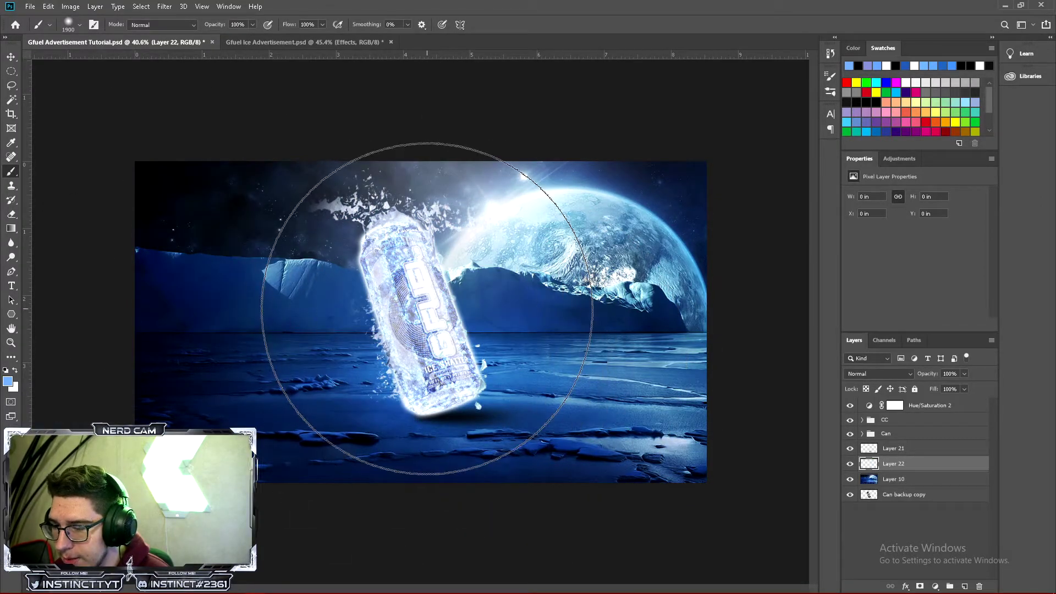
{"action": "key", "text": "bracketleft"}
{"action": "key", "text": "bracketleft"}
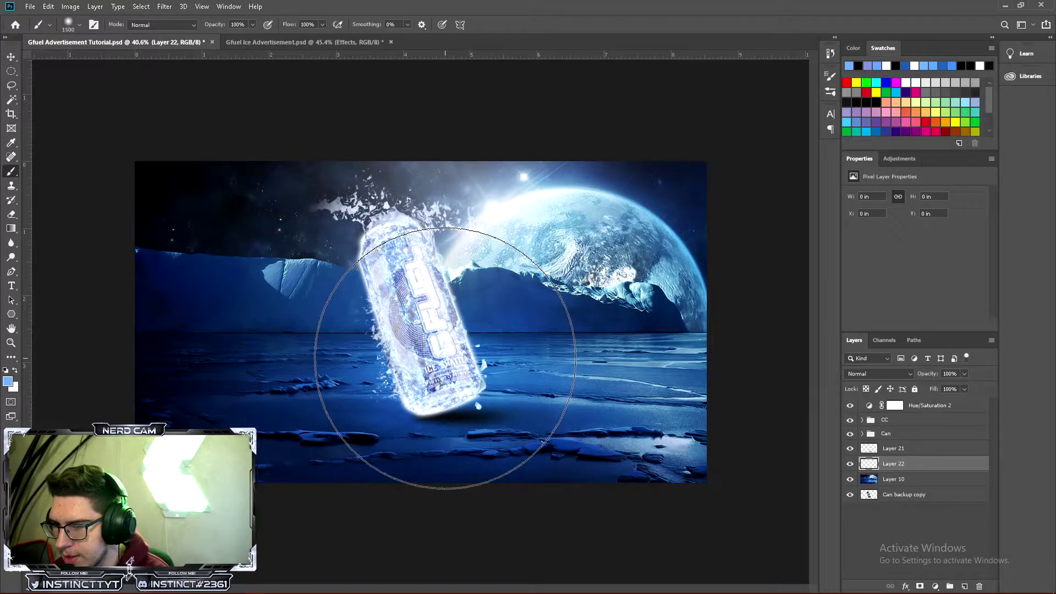
{"action": "left_click", "coordinate": [431, 336]}
{"action": "left_click", "coordinate": [397, 279]}
{"action": "key", "text": "ctrl+z"}
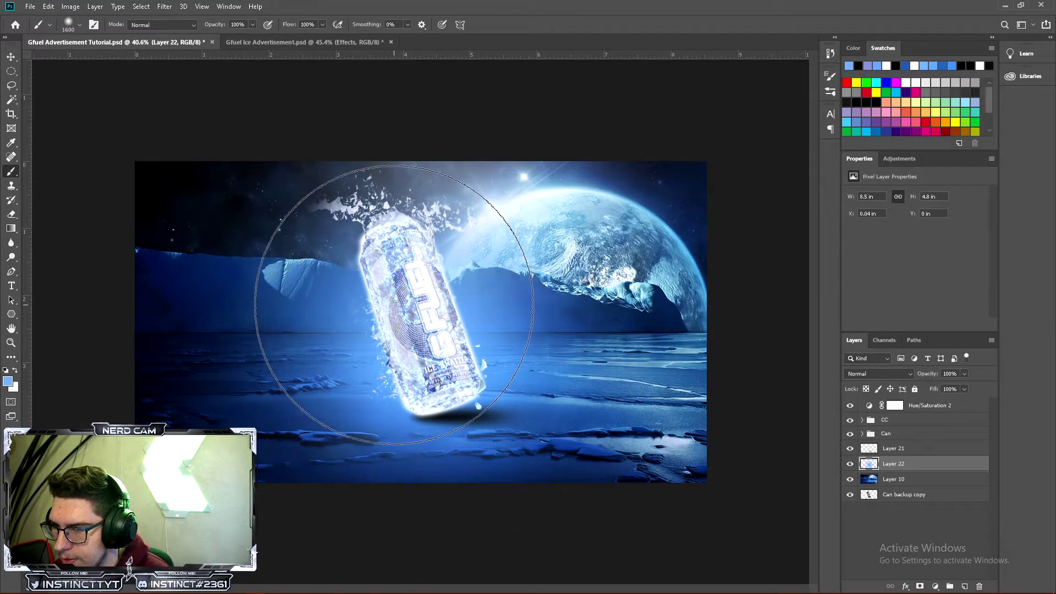
{"action": "left_click", "coordinate": [357, 308]}
{"action": "left_click", "coordinate": [869, 374]}
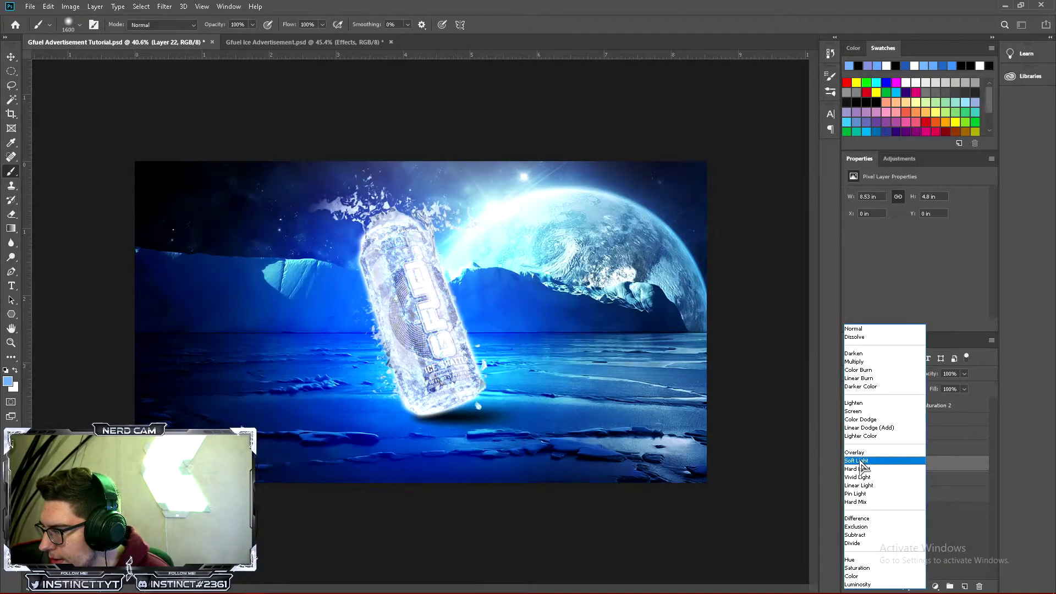
Try Soft Light, Normal and a lower opacity on Layer 22 to compare the glow
{"action": "left_click", "coordinate": [861, 463]}
{"action": "left_click", "coordinate": [850, 464]}
{"action": "left_click", "coordinate": [850, 464]}
{"action": "left_click", "coordinate": [11, 343]}
{"action": "mouse_move", "coordinate": [484, 361]}
{"action": "left_mouse_down"}
{"action": "mouse_move", "coordinate": [460, 362]}
{"action": "mouse_move", "coordinate": [487, 360]}
{"action": "left_mouse_up"}
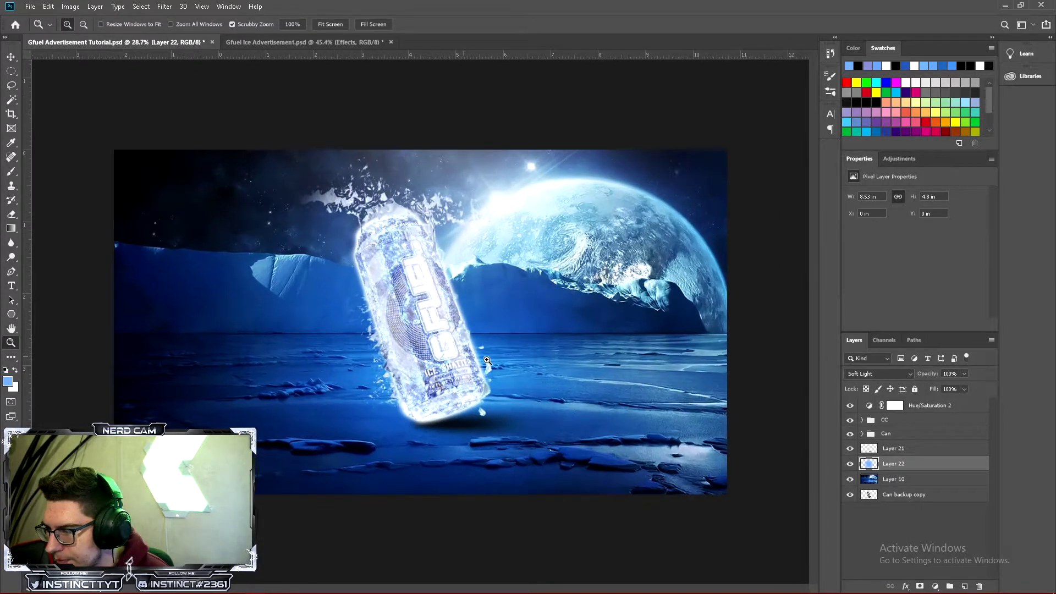
{"action": "left_click", "coordinate": [889, 376]}
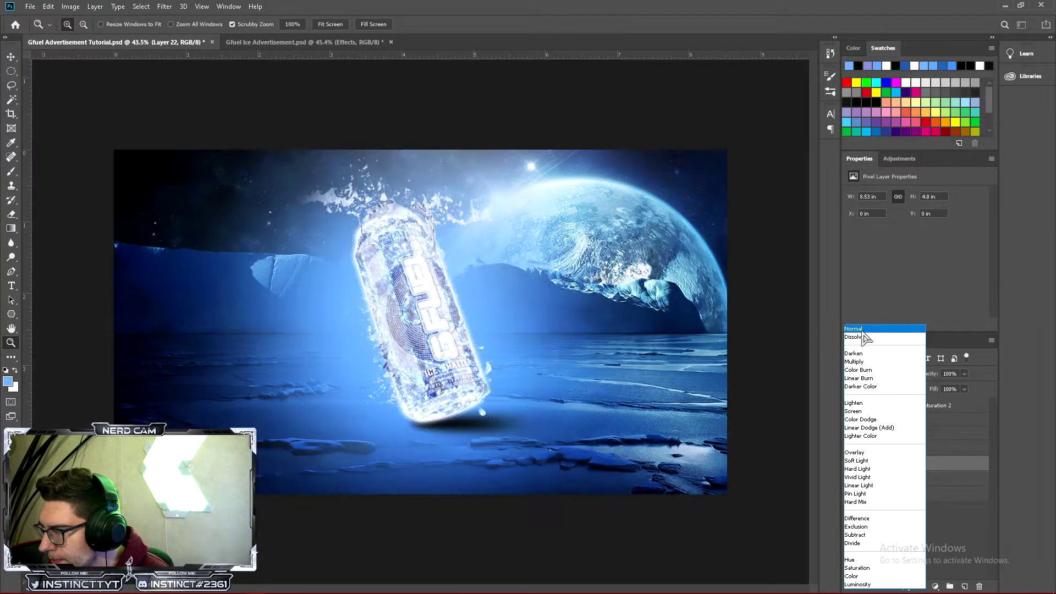
{"action": "left_click", "coordinate": [862, 332]}
{"action": "left_click", "coordinate": [964, 374]}
{"action": "left_click_drag", "start_coordinate": [955, 390], "coordinate": [927, 394]}
{"action": "key", "text": "ctrl+z"}
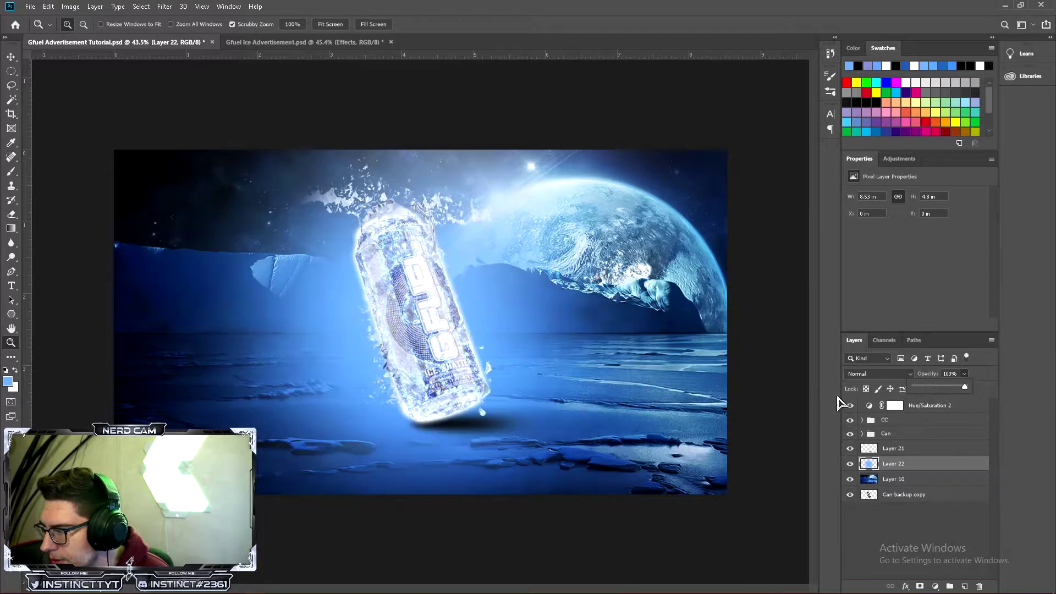
Switch Layer 22 from Overlay to Soft Light at 59% opacity and toggle it to compare
{"action": "left_click", "coordinate": [867, 374]}
{"action": "left_click", "coordinate": [866, 457]}
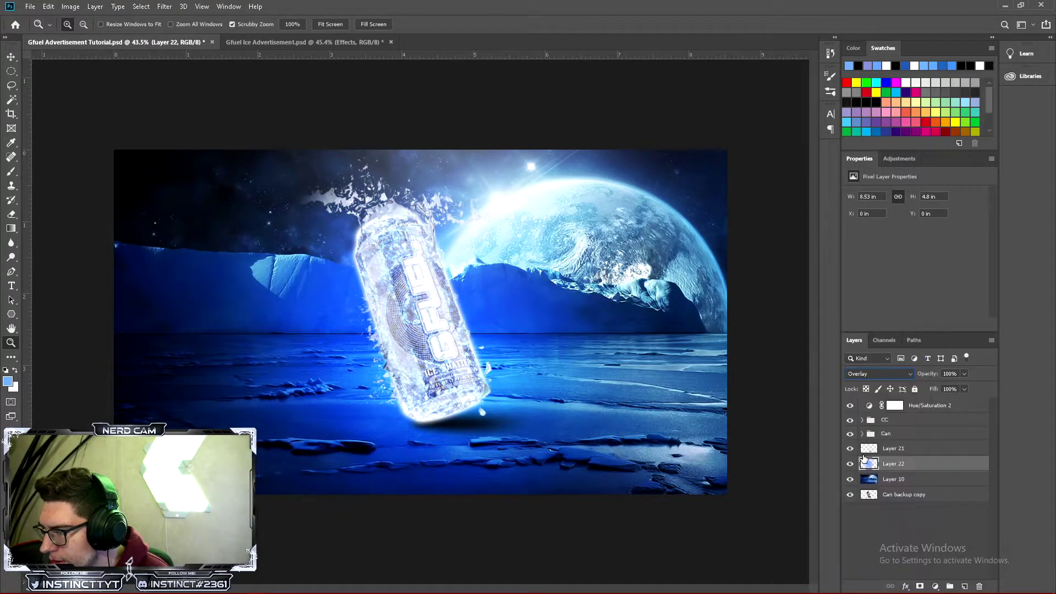
{"action": "left_click", "coordinate": [866, 374]}
{"action": "left_click", "coordinate": [869, 466]}
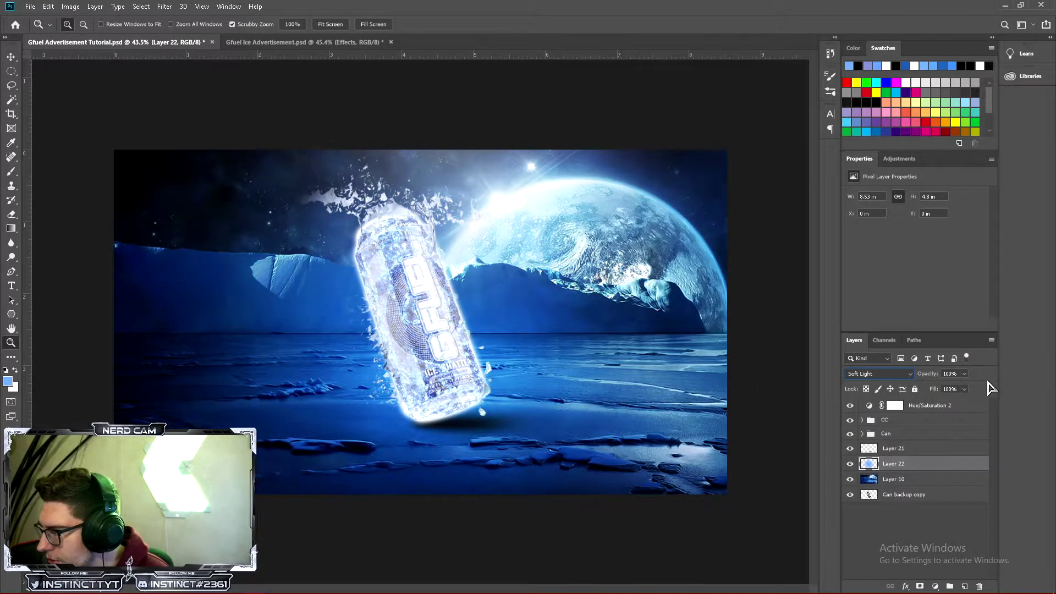
{"action": "left_click", "coordinate": [964, 374]}
{"action": "left_click_drag", "start_coordinate": [955, 391], "coordinate": [942, 392]}
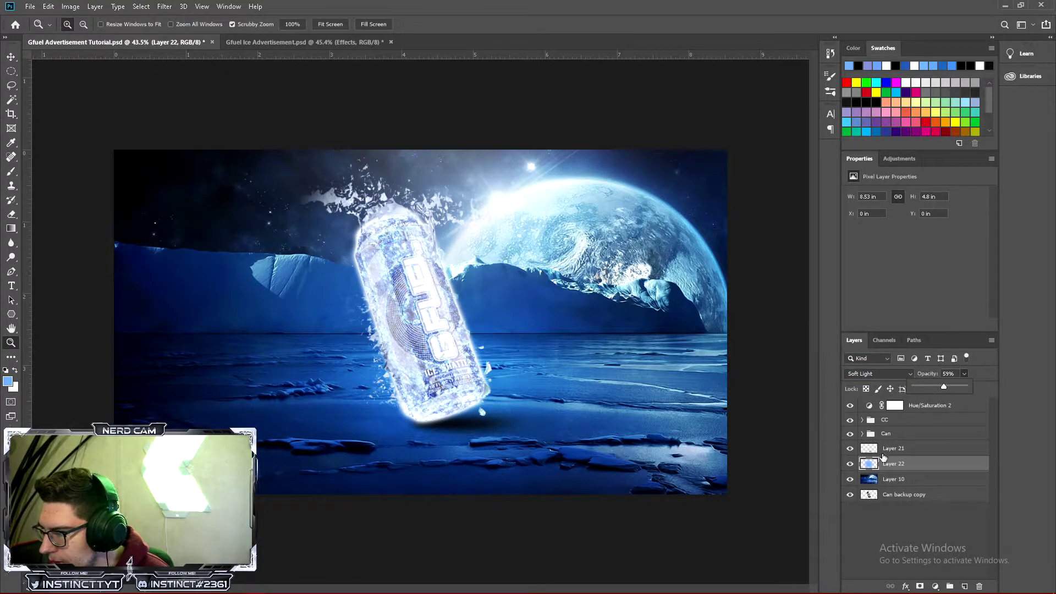
{"action": "left_click", "coordinate": [850, 464]}
{"action": "left_click", "coordinate": [850, 465]}
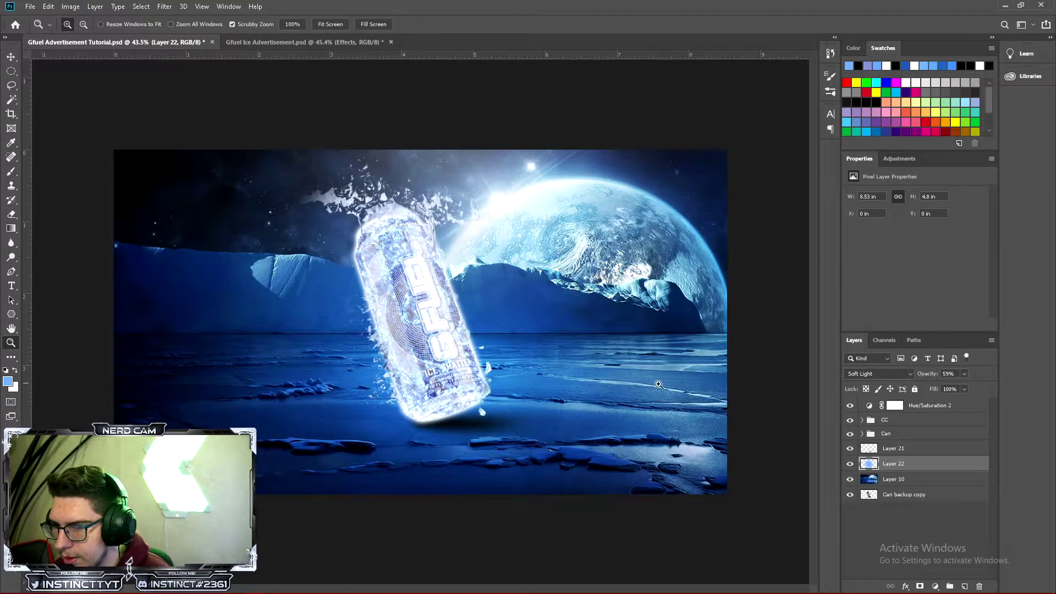
{"action": "left_click", "coordinate": [913, 421]}
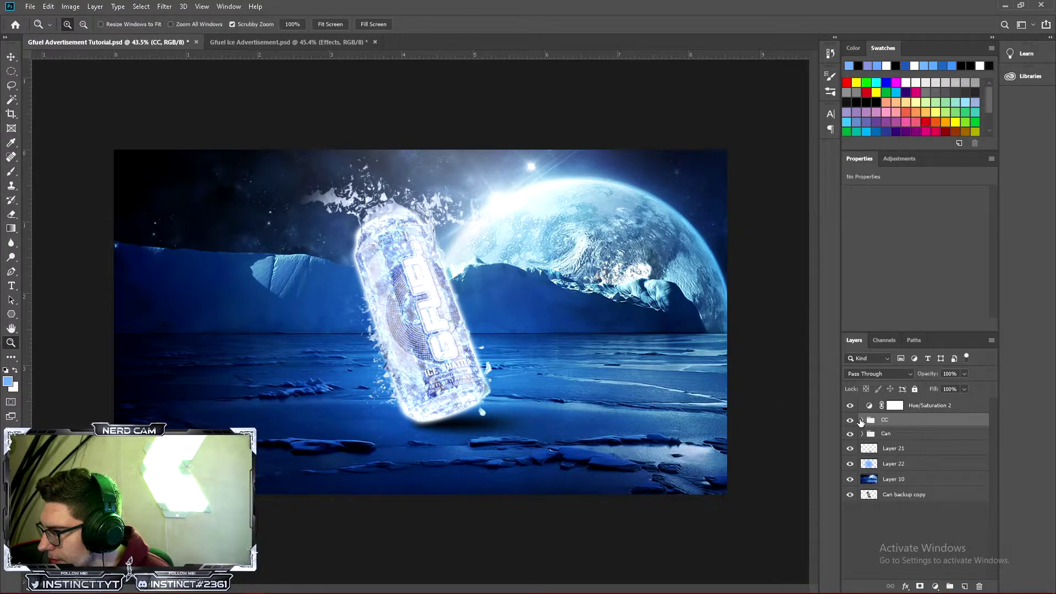
Expand the CC group and set Curves 1 opacity to 75%
{"action": "left_click", "coordinate": [863, 421]}
{"action": "left_click", "coordinate": [914, 436]}
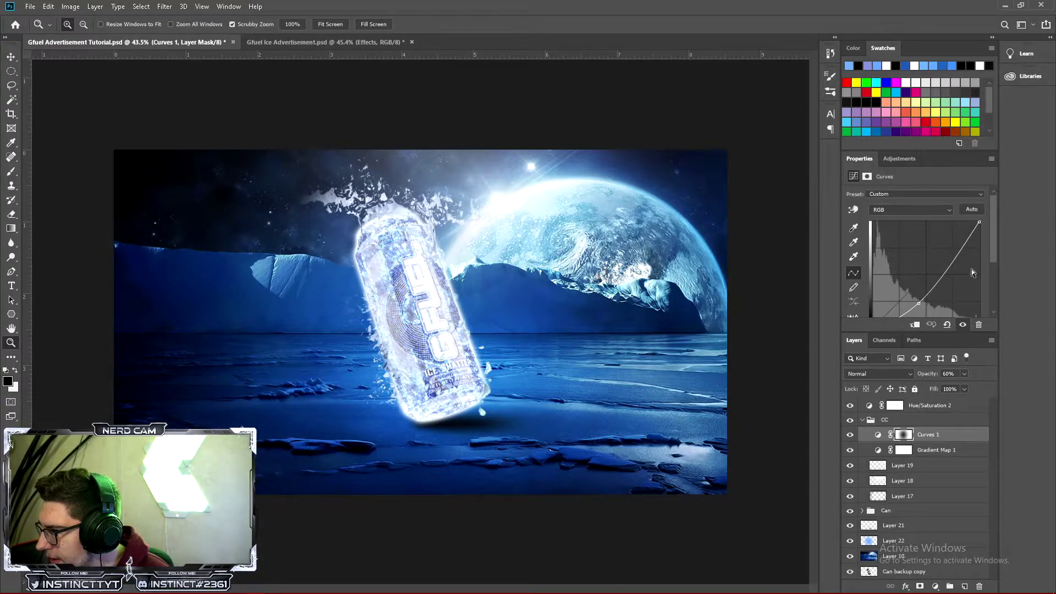
{"action": "left_click", "coordinate": [964, 374]}
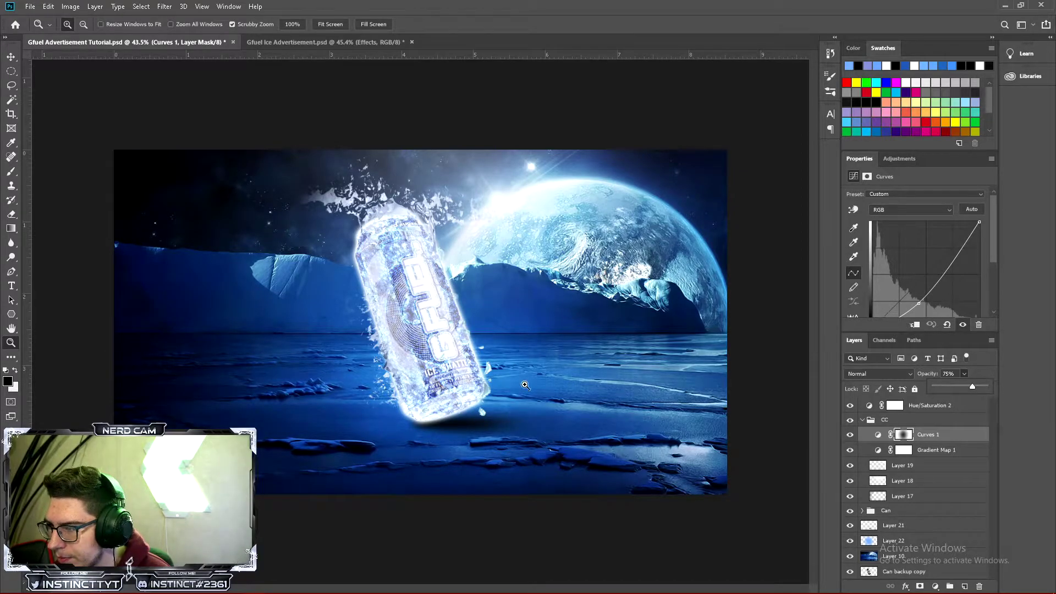
{"action": "left_click", "coordinate": [12, 344]}
{"action": "left_click_drag", "start_coordinate": [495, 339], "coordinate": [518, 344]}
{"action": "key", "text": "ctrl+plus"}
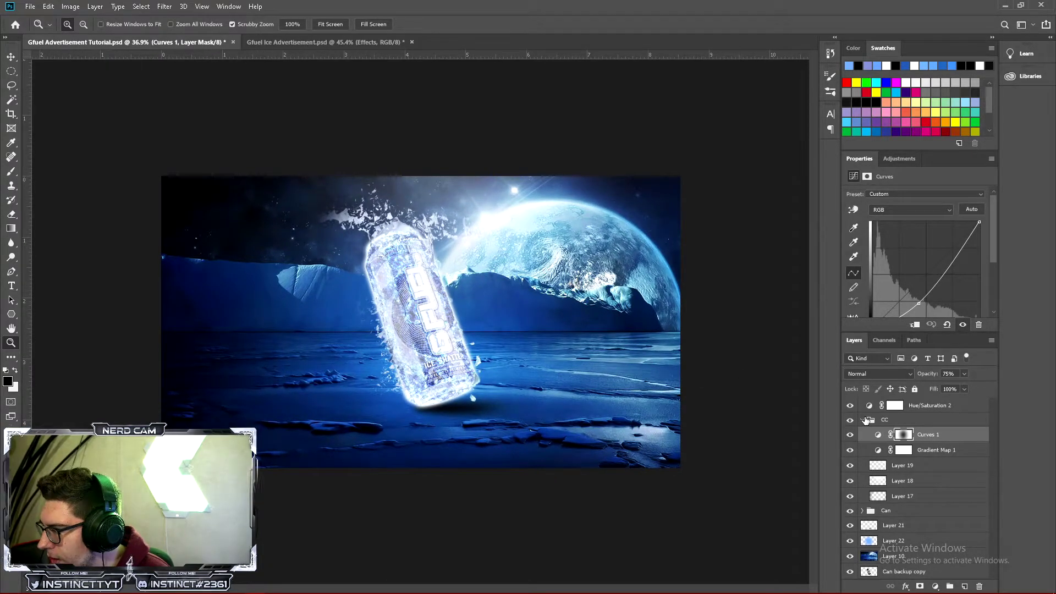
Collapse the CC group and expand the Can group's layers
{"action": "left_click", "coordinate": [863, 420]}
{"action": "left_click", "coordinate": [902, 464]}
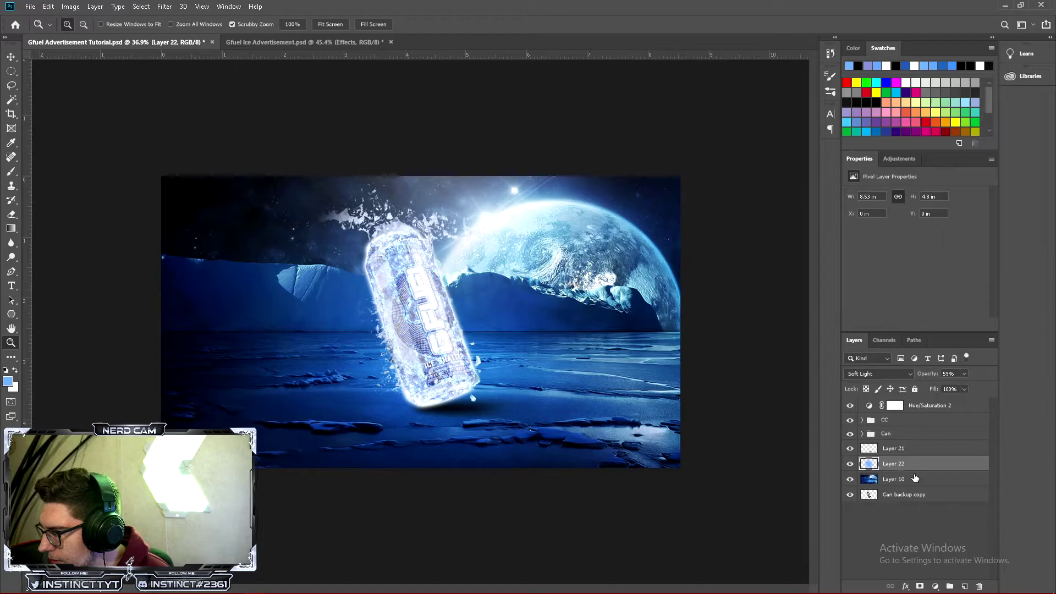
{"action": "left_click", "coordinate": [857, 482]}
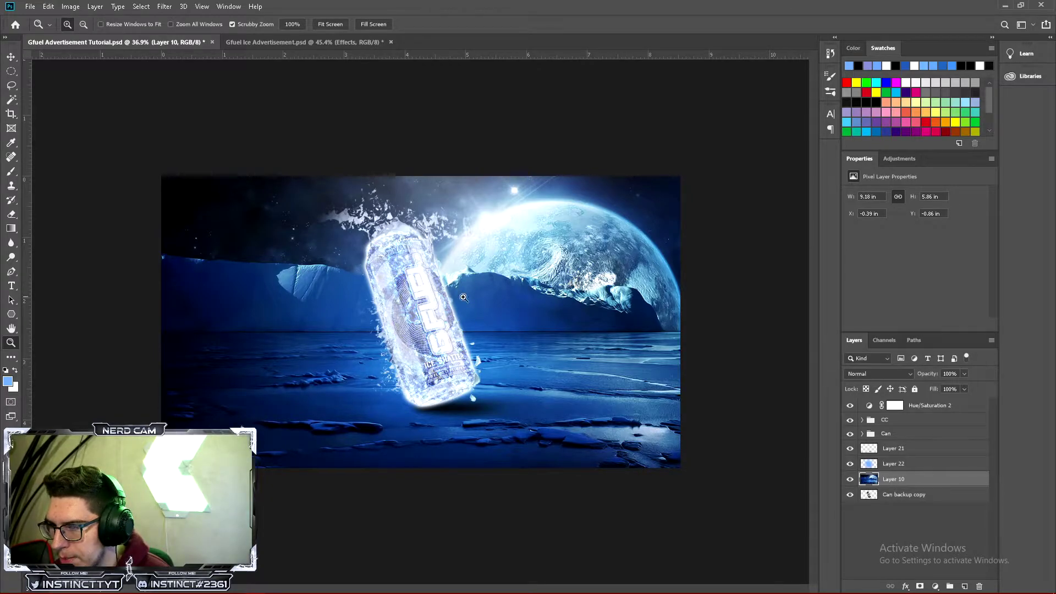
{"action": "left_click_drag", "start_coordinate": [522, 260], "coordinate": [557, 260]}
{"action": "left_click", "coordinate": [861, 434]}
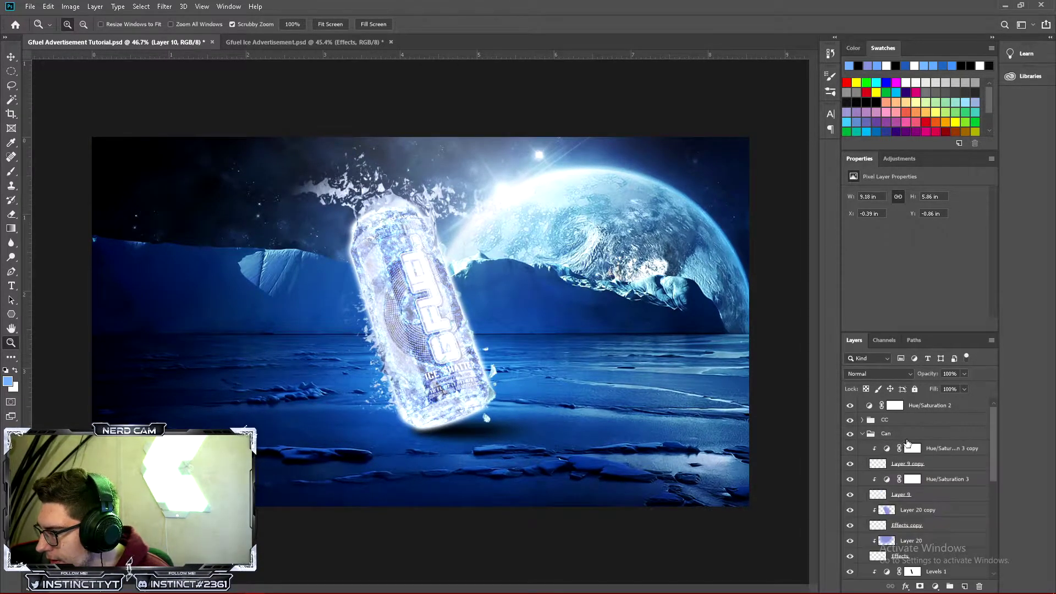
Create Layer 23 in the Can group and pick the 112 px ice brush tip
{"action": "left_click", "coordinate": [952, 450]}
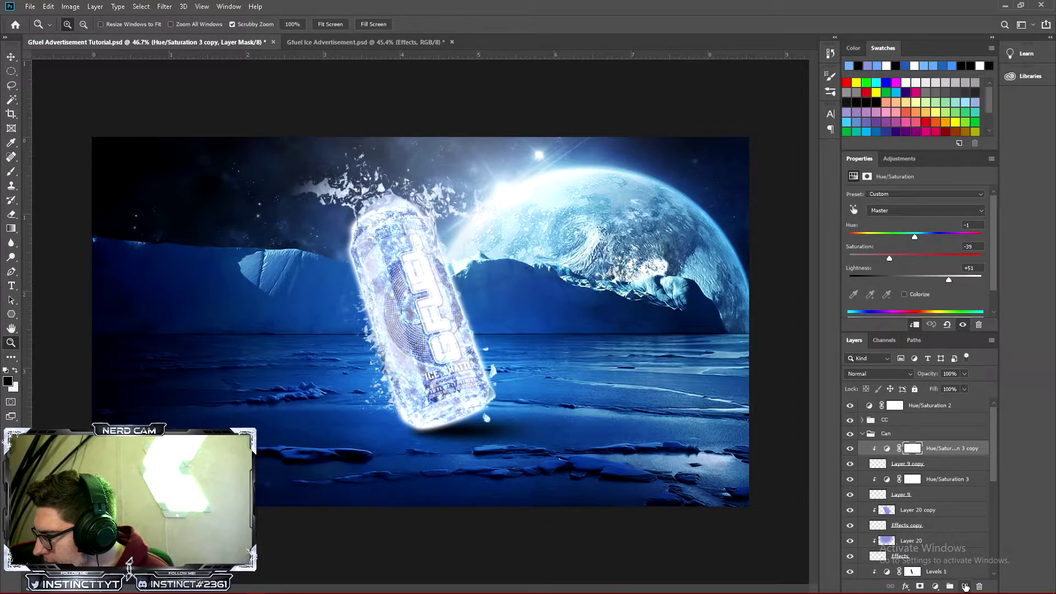
{"action": "left_click", "coordinate": [964, 587]}
{"action": "left_click_drag", "start_coordinate": [452, 301], "coordinate": [471, 301]}
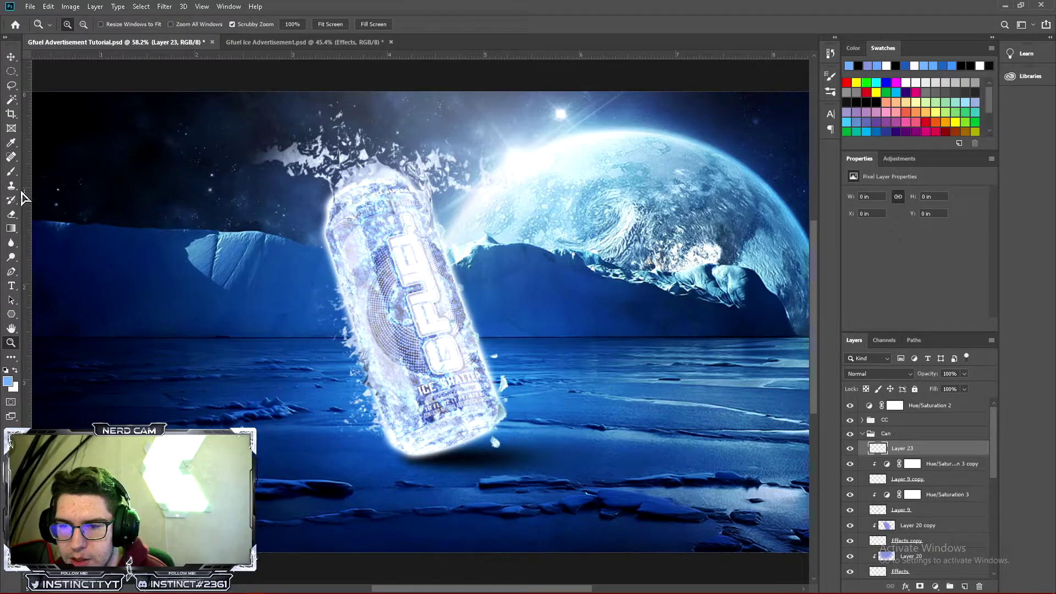
{"action": "left_click", "coordinate": [11, 171]}
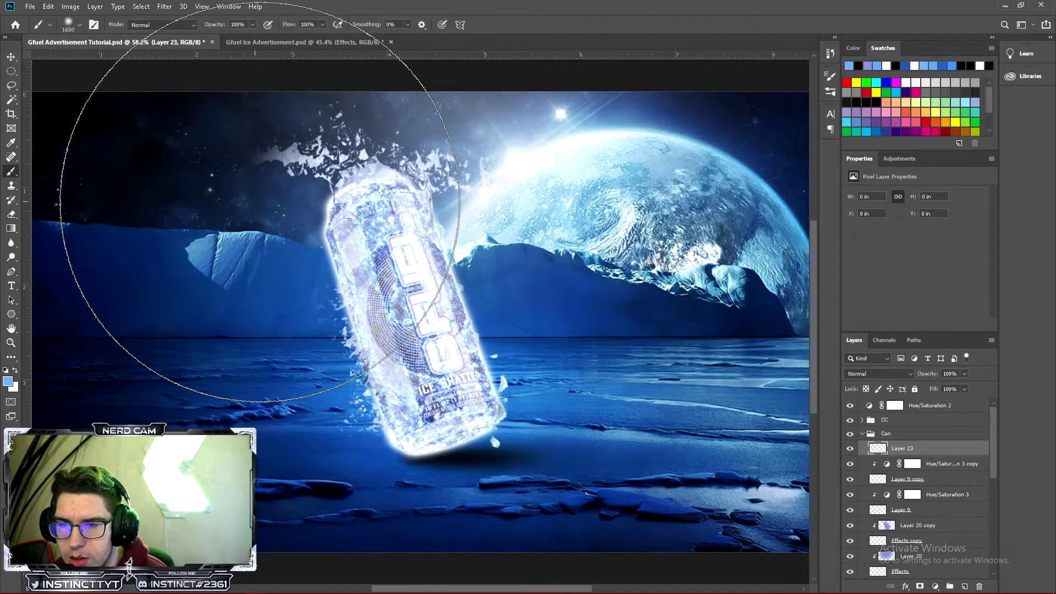
{"action": "left_click", "coordinate": [94, 26]}
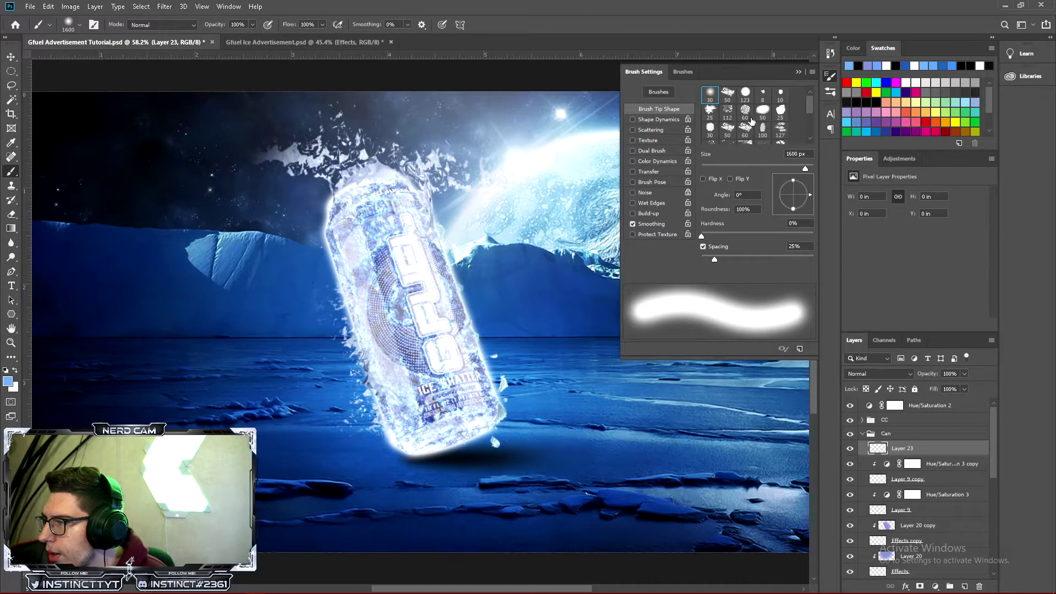
{"action": "left_click", "coordinate": [727, 113]}
{"action": "mouse_move", "coordinate": [508, 218]}
{"action": "left_mouse_down"}
{"action": "mouse_move", "coordinate": [521, 319]}
{"action": "mouse_move", "coordinate": [508, 420]}
{"action": "left_mouse_up"}
{"action": "key", "text": "ctrl+z"}
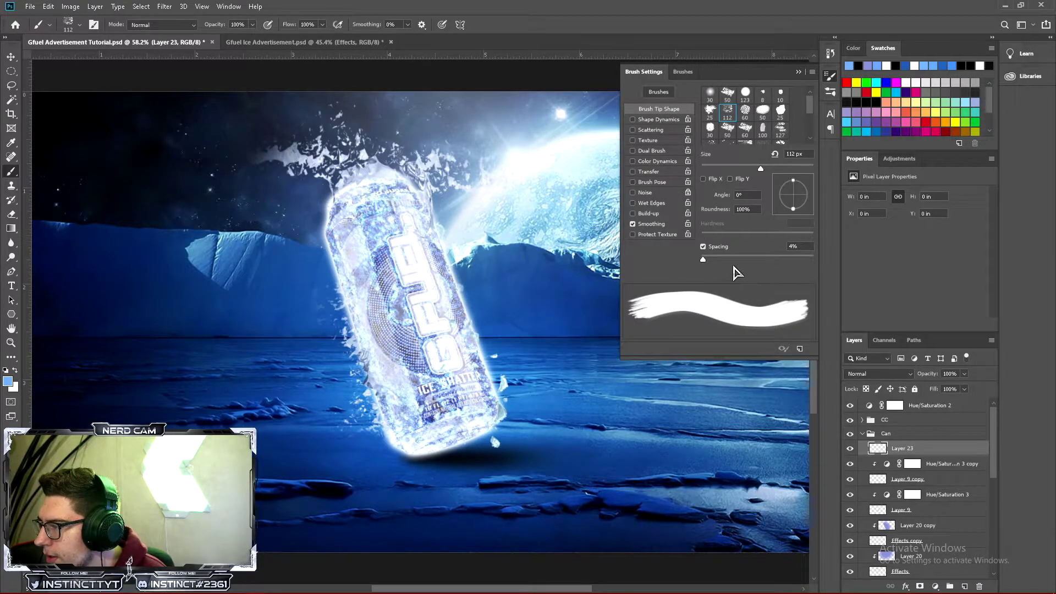
Set brush spacing to 89% and enable Shape Dynamics with 29% size and 41% angle jitter
{"action": "left_click_drag", "start_coordinate": [754, 257], "coordinate": [772, 259]}
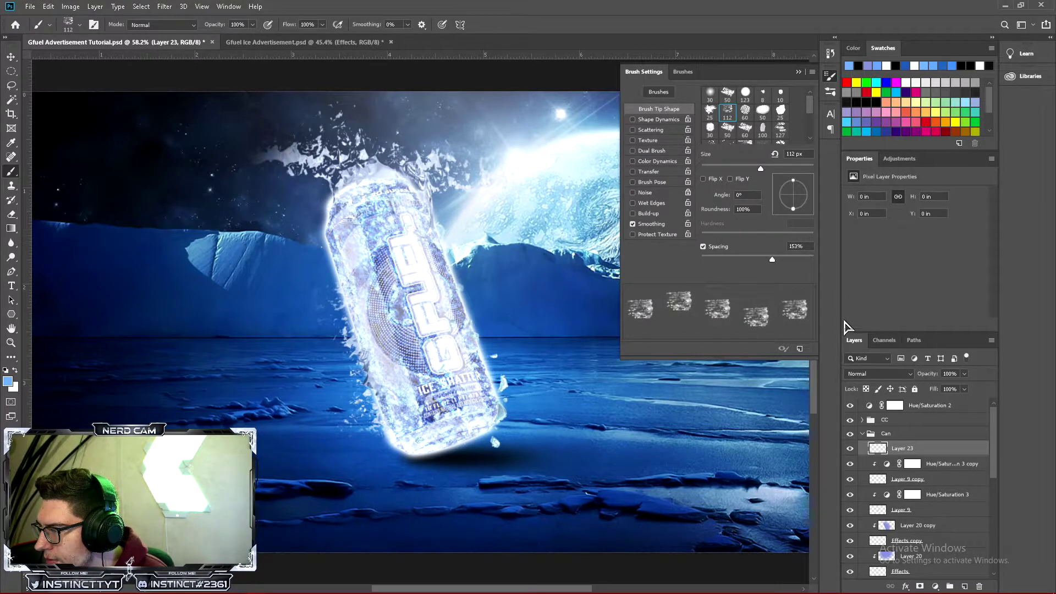
{"action": "left_click_drag", "start_coordinate": [772, 259], "coordinate": [744, 260]}
{"action": "key", "text": "ctrl+z"}
{"action": "left_click_drag", "start_coordinate": [745, 259], "coordinate": [751, 259]}
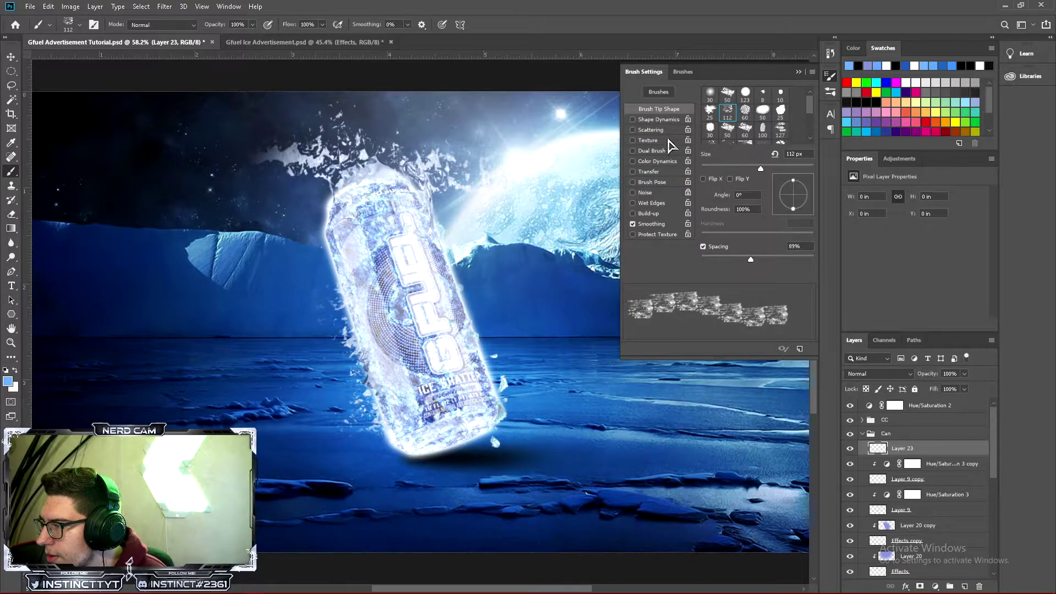
{"action": "left_click", "coordinate": [656, 120]}
{"action": "mouse_move", "coordinate": [739, 100]}
{"action": "left_mouse_down"}
{"action": "mouse_move", "coordinate": [748, 104]}
{"action": "mouse_move", "coordinate": [733, 108]}
{"action": "left_mouse_up"}
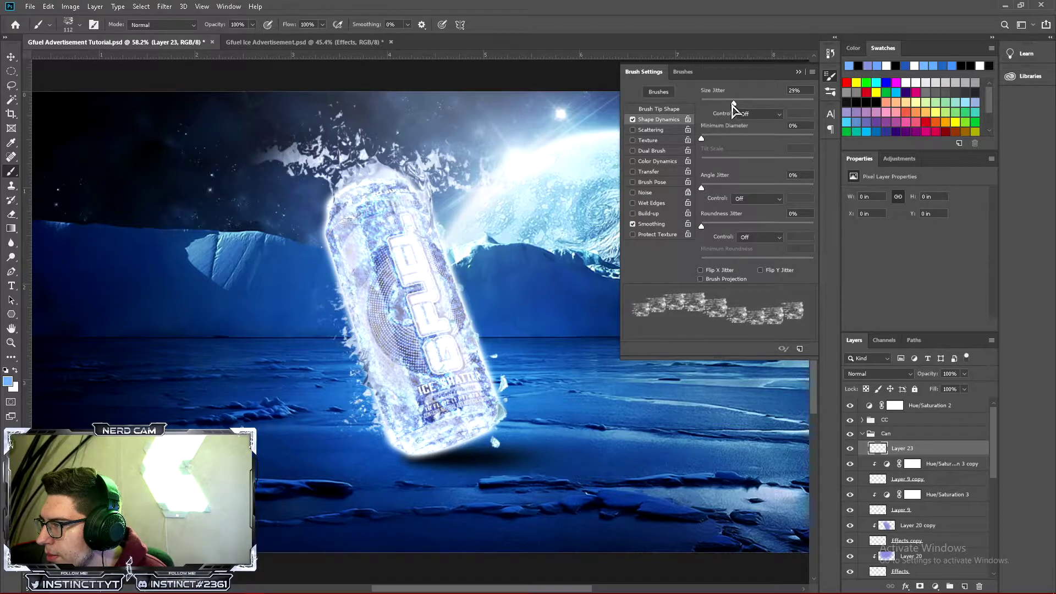
{"action": "left_click_drag", "start_coordinate": [724, 185], "coordinate": [748, 186]}
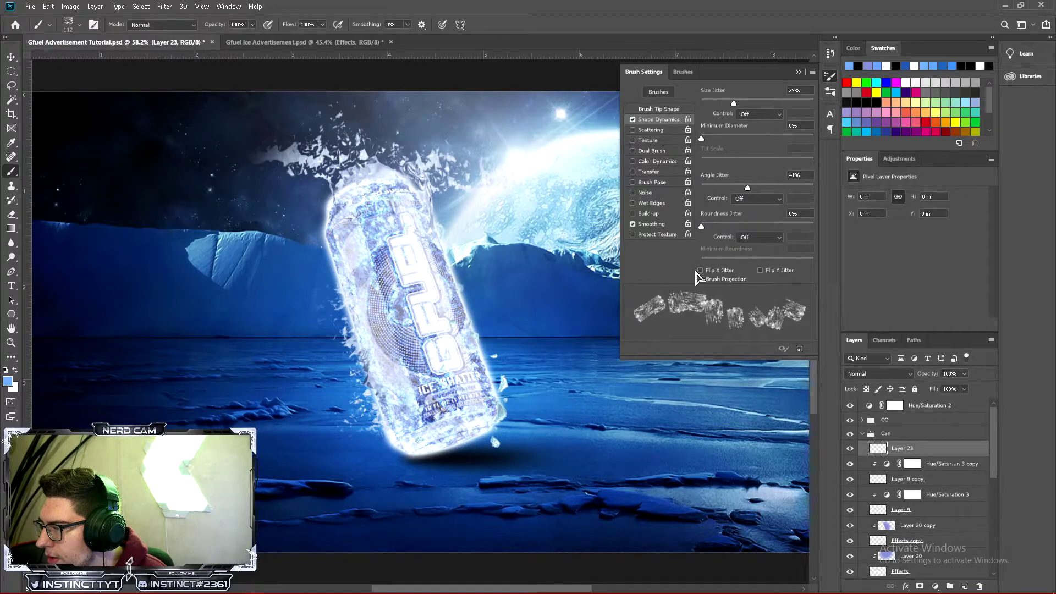
Paint scattered ice strokes along the can's left side and edges, redoing unwanted strokes
{"action": "mouse_move", "coordinate": [489, 216]}
{"action": "left_mouse_down"}
{"action": "mouse_move", "coordinate": [452, 243]}
{"action": "mouse_move", "coordinate": [455, 218]}
{"action": "mouse_move", "coordinate": [277, 232]}
{"action": "mouse_move", "coordinate": [368, 297]}
{"action": "mouse_move", "coordinate": [515, 339]}
{"action": "mouse_move", "coordinate": [390, 464]}
{"action": "mouse_move", "coordinate": [407, 484]}
{"action": "left_mouse_up"}
{"action": "key", "text": "ctrl+z"}
{"action": "mouse_move", "coordinate": [445, 227]}
{"action": "left_mouse_down"}
{"action": "mouse_move", "coordinate": [341, 310]}
{"action": "mouse_move", "coordinate": [516, 334]}
{"action": "mouse_move", "coordinate": [424, 460]}
{"action": "left_mouse_up"}
{"action": "key", "text": "ctrl+z"}
{"action": "mouse_move", "coordinate": [451, 231]}
{"action": "left_mouse_down"}
{"action": "mouse_move", "coordinate": [355, 223]}
{"action": "mouse_move", "coordinate": [330, 261]}
{"action": "mouse_move", "coordinate": [364, 288]}
{"action": "mouse_move", "coordinate": [486, 301]}
{"action": "mouse_move", "coordinate": [490, 363]}
{"action": "mouse_move", "coordinate": [411, 397]}
{"action": "left_mouse_up"}
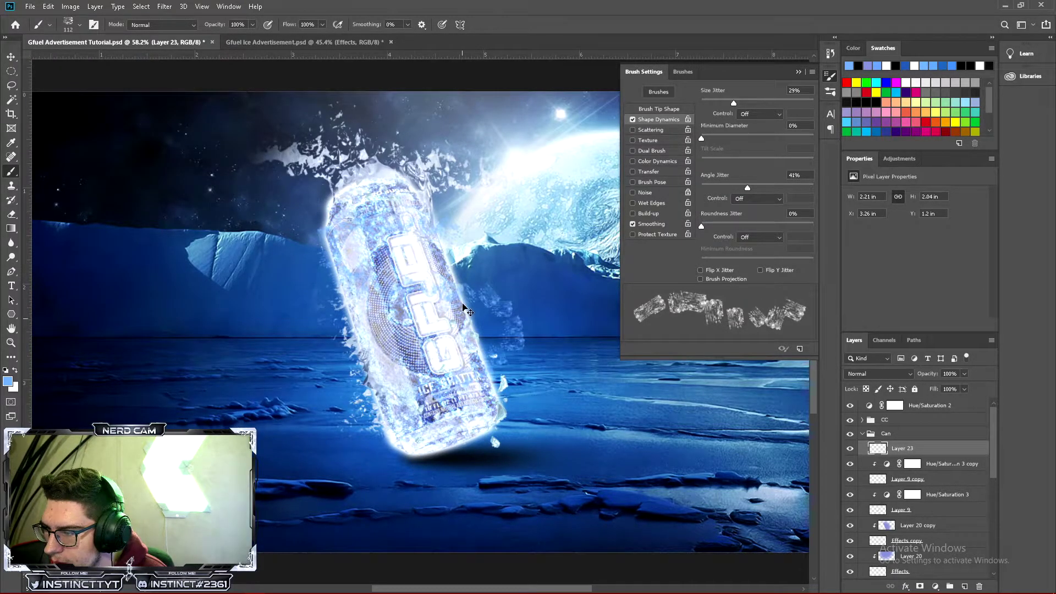
{"action": "key", "text": "ctrl+z"}
{"action": "mouse_move", "coordinate": [449, 217]}
{"action": "left_mouse_down"}
{"action": "mouse_move", "coordinate": [373, 202]}
{"action": "mouse_move", "coordinate": [290, 232]}
{"action": "mouse_move", "coordinate": [295, 283]}
{"action": "left_mouse_up"}
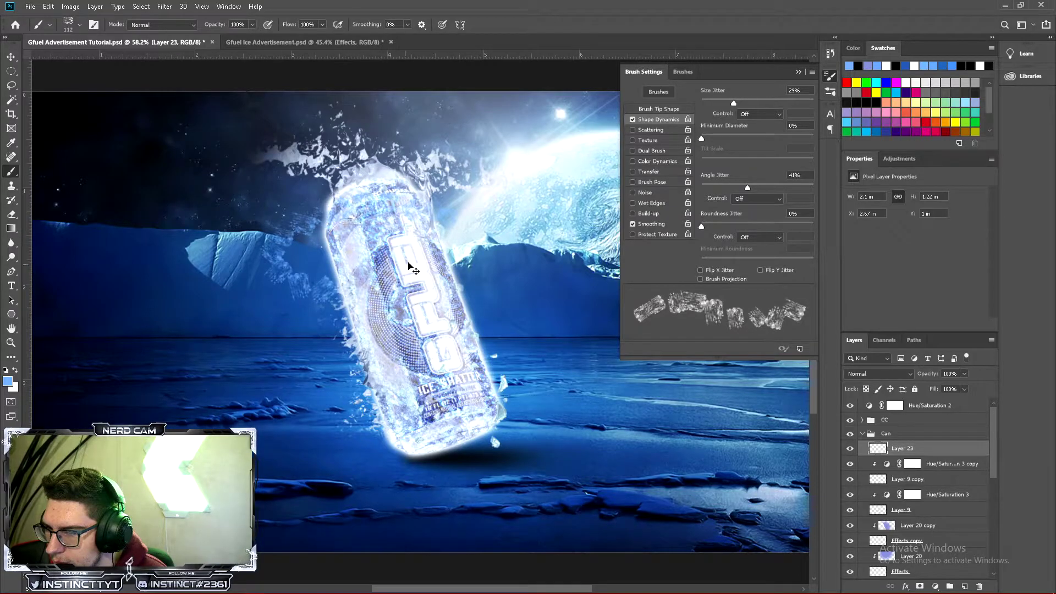
{"action": "mouse_move", "coordinate": [341, 216]}
{"action": "left_mouse_down"}
{"action": "mouse_move", "coordinate": [350, 281]}
{"action": "mouse_move", "coordinate": [485, 300]}
{"action": "mouse_move", "coordinate": [501, 366]}
{"action": "left_mouse_up"}
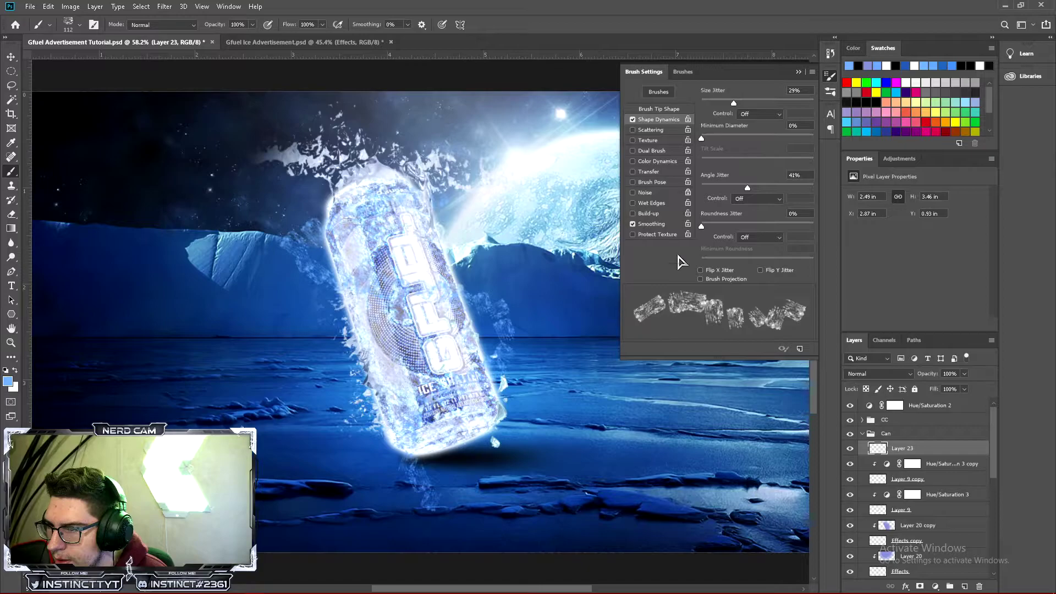
{"action": "left_click", "coordinate": [799, 72]}
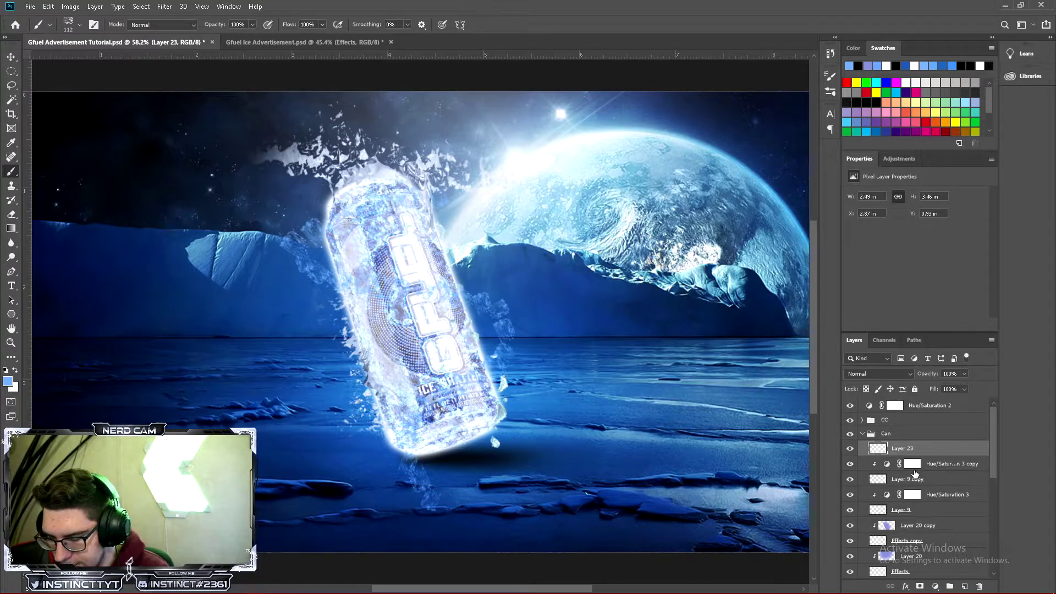
Brighten Layer 23's ice strokes with Hue/Saturation Lightness +52
{"action": "key", "text": "ctrl+u"}
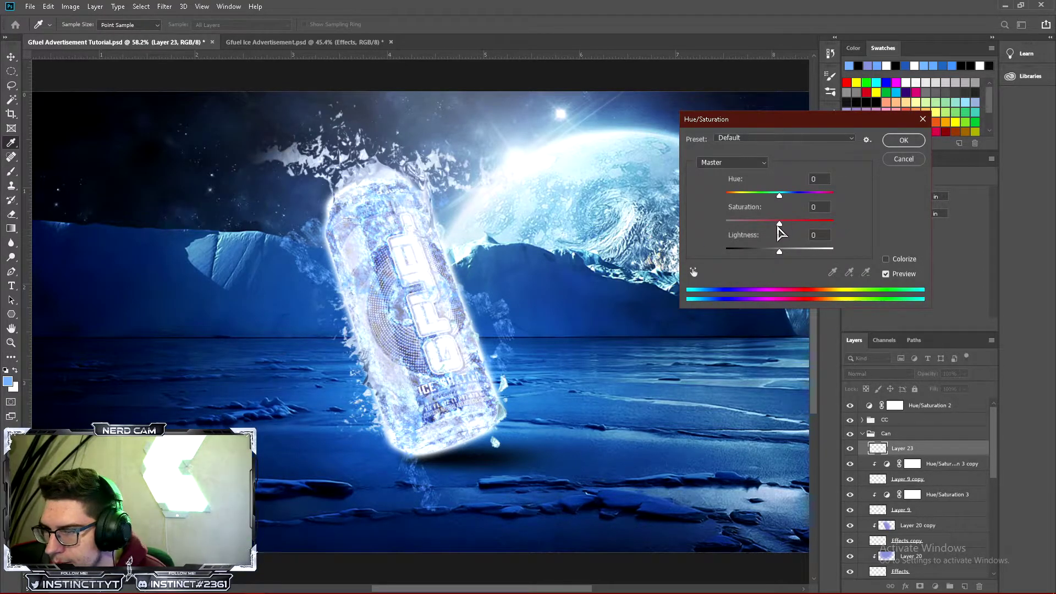
{"action": "left_click_drag", "start_coordinate": [786, 255], "coordinate": [810, 262]}
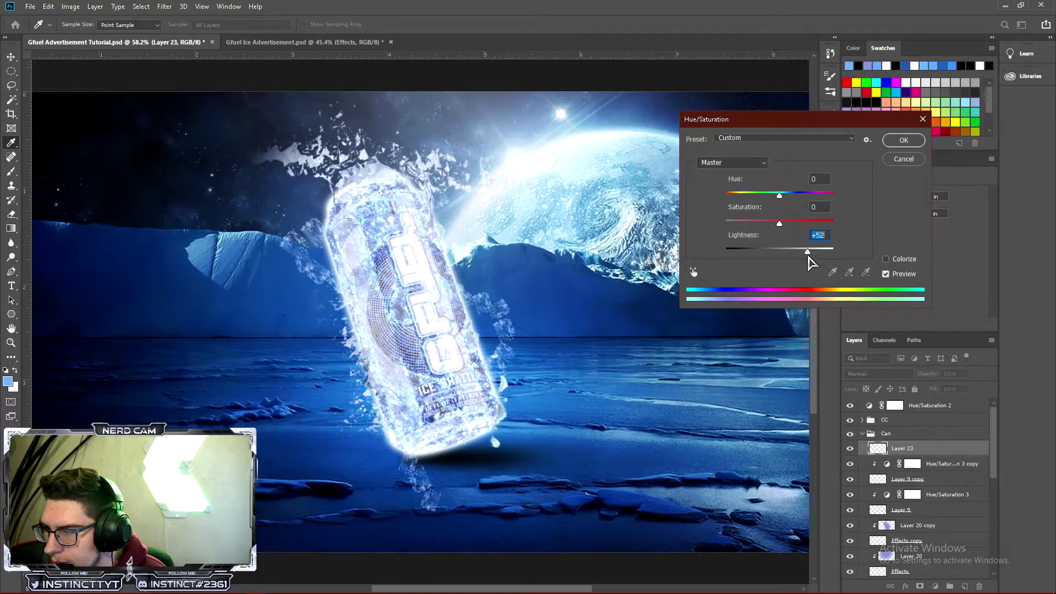
{"action": "left_click", "coordinate": [906, 142]}
{"action": "key", "text": "b"}
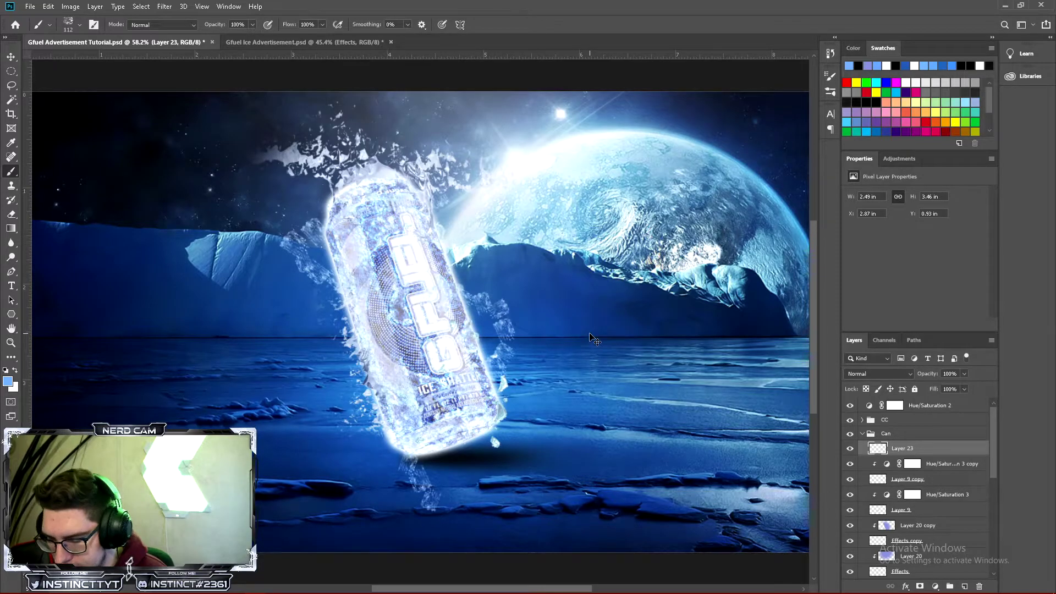
Scale Layer 23 down and narrow it from both sides to about 2.12 × 3.22 in
{"action": "key", "text": "ctrl+t"}
{"action": "left_click_drag", "start_coordinate": [517, 181], "coordinate": [501, 203]}
{"action": "left_click_drag", "start_coordinate": [440, 325], "coordinate": [449, 318]}
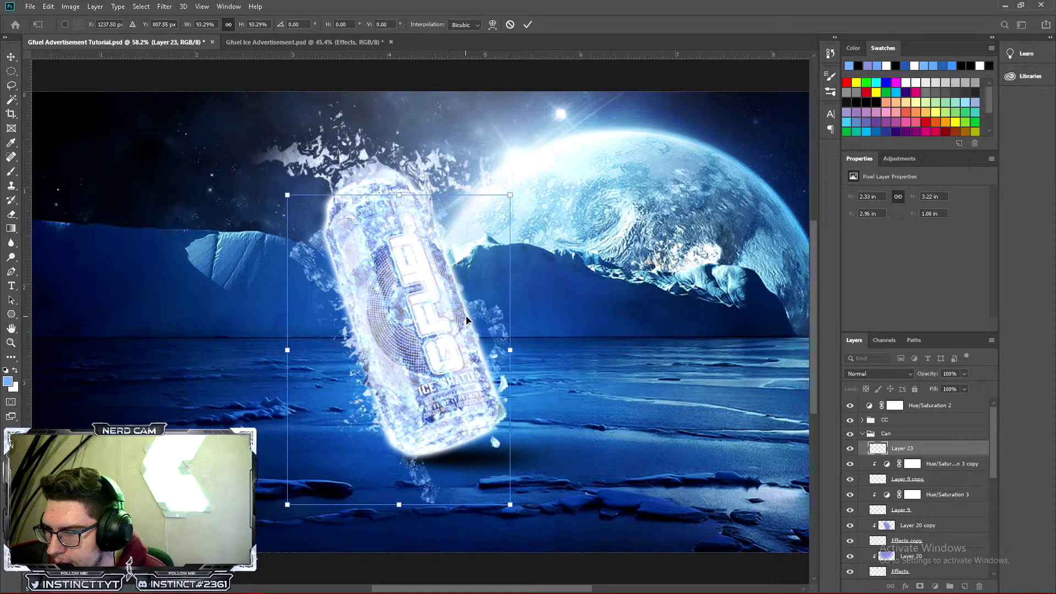
{"action": "left_click_drag", "start_coordinate": [512, 351], "coordinate": [499, 351]}
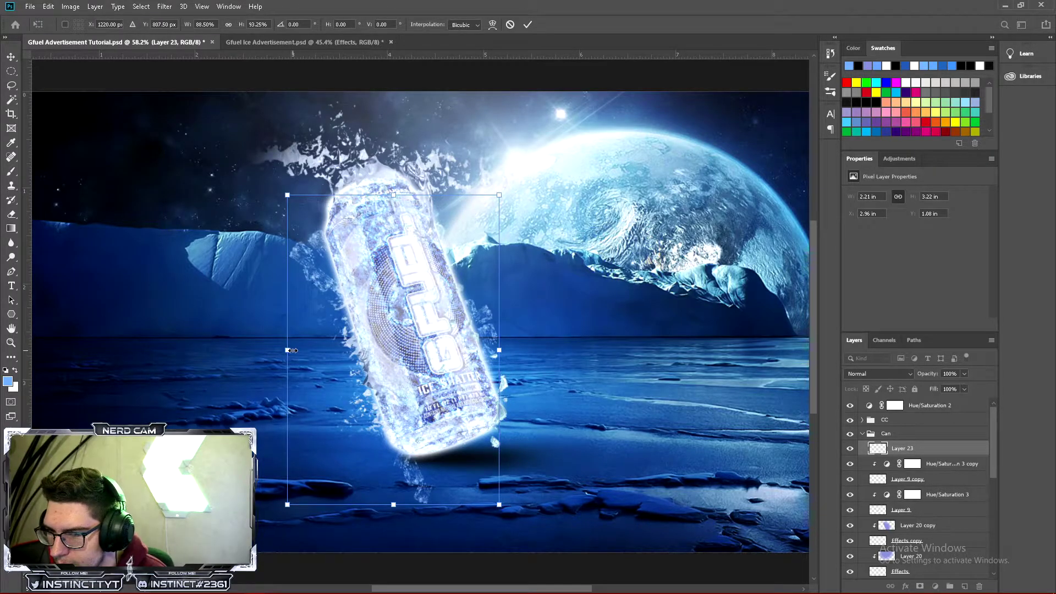
{"action": "left_click_drag", "start_coordinate": [287, 351], "coordinate": [297, 351]}
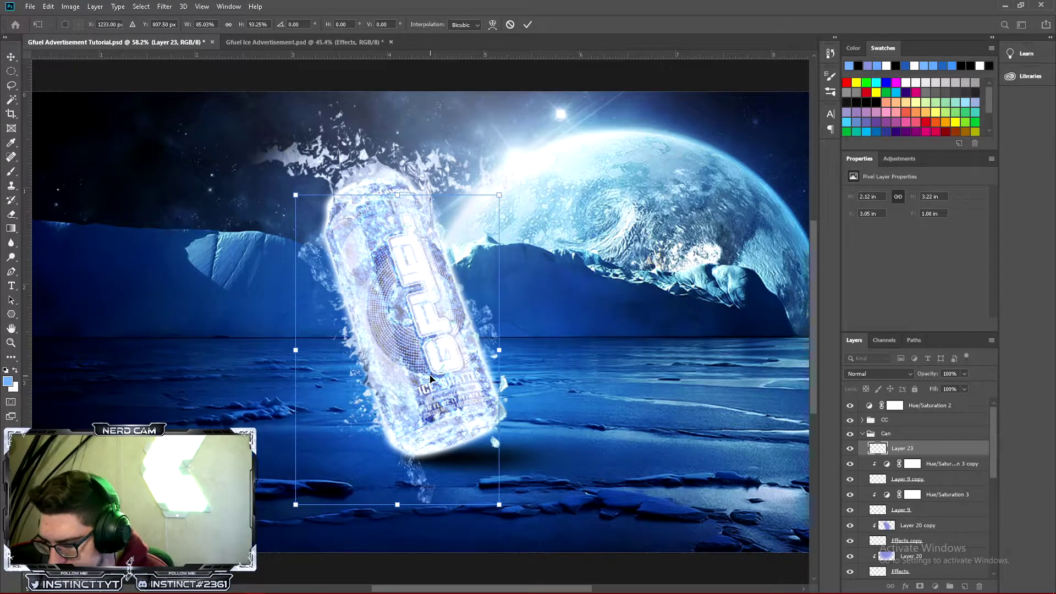
{"action": "key", "text": "Return"}
{"action": "left_click_drag", "start_coordinate": [422, 296], "coordinate": [422, 296]}
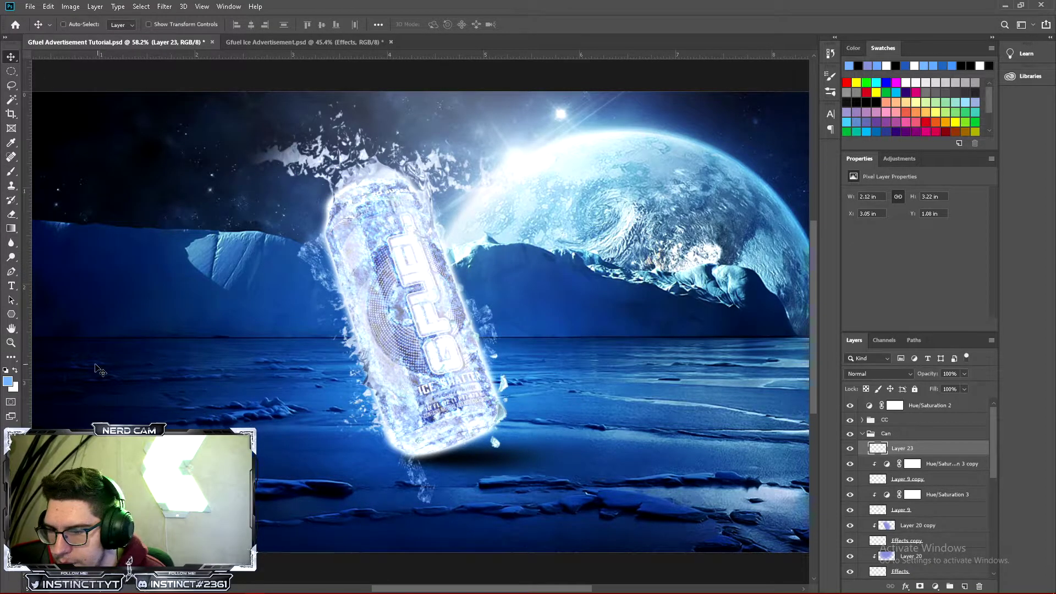
Zoom in on the can's base and erase the faint ice debris below it
{"action": "left_click", "coordinate": [11, 342]}
{"action": "left_click_drag", "start_coordinate": [419, 206], "coordinate": [429, 205]}
{"action": "left_click_drag", "start_coordinate": [349, 217], "coordinate": [354, 219]}
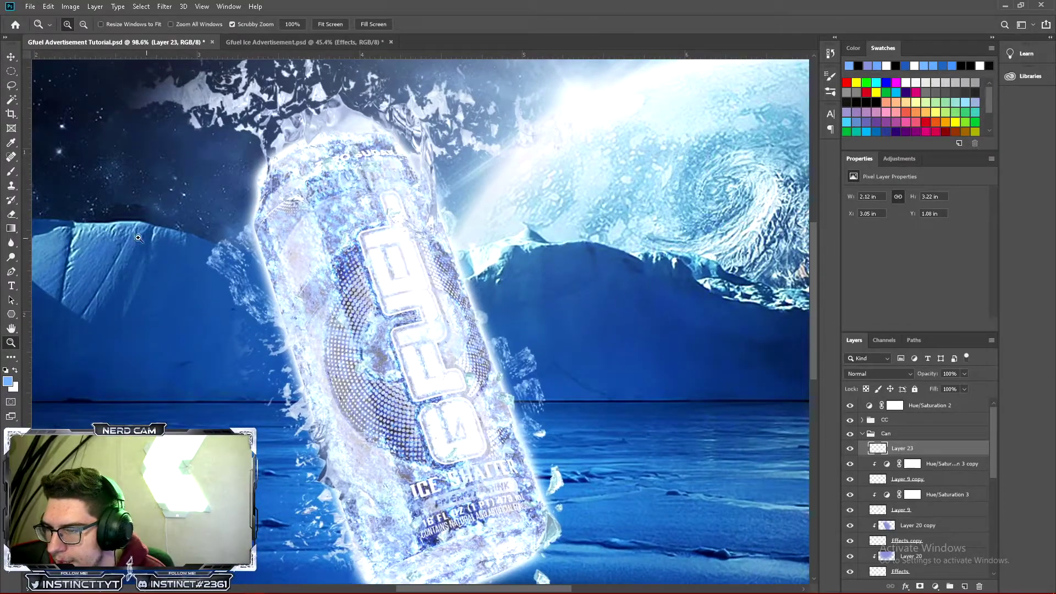
{"action": "left_click", "coordinate": [11, 214]}
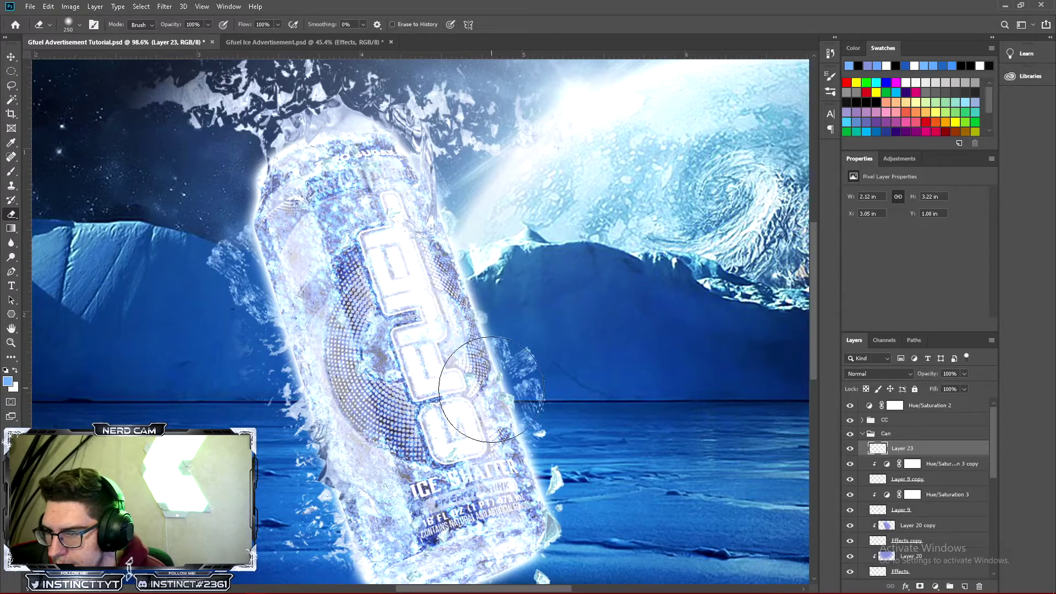
{"action": "left_click_drag", "start_coordinate": [474, 381], "coordinate": [387, 231]}
{"action": "left_click", "coordinate": [850, 448]}
{"action": "mouse_move", "coordinate": [310, 574]}
{"action": "left_mouse_down"}
{"action": "mouse_move", "coordinate": [408, 549]}
{"action": "mouse_move", "coordinate": [376, 536]}
{"action": "mouse_move", "coordinate": [286, 575]}
{"action": "left_mouse_up"}
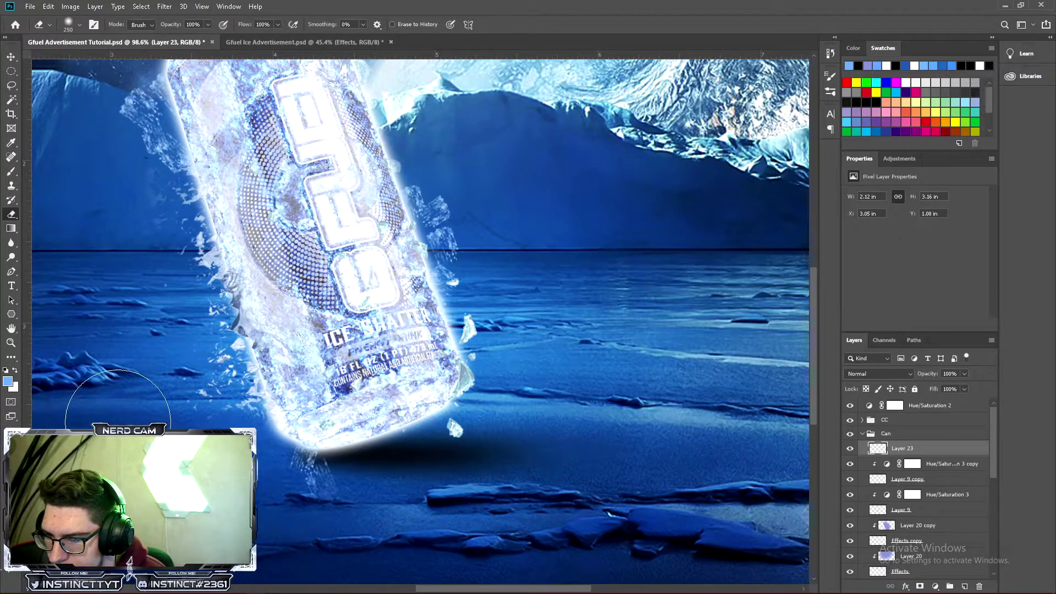
Zoom around the scene to review the trimmed ice layer on the can
{"action": "key", "text": "z"}
{"action": "left_click_drag", "start_coordinate": [550, 522], "coordinate": [422, 489]}
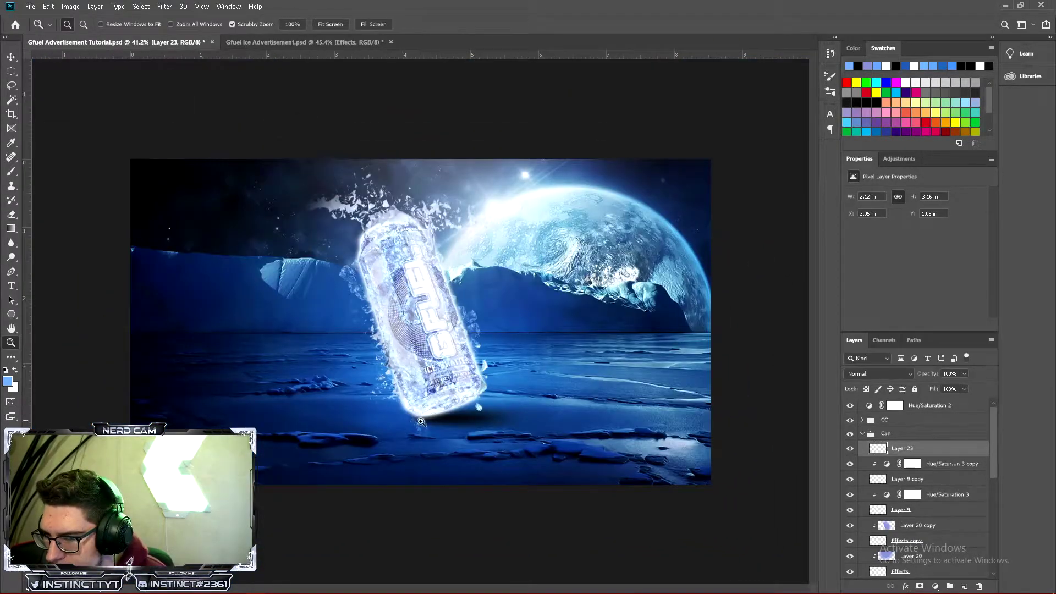
{"action": "left_click_drag", "start_coordinate": [589, 259], "coordinate": [494, 390]}
{"action": "left_click_drag", "start_coordinate": [415, 396], "coordinate": [483, 337]}
{"action": "left_click_drag", "start_coordinate": [447, 434], "coordinate": [487, 406]}
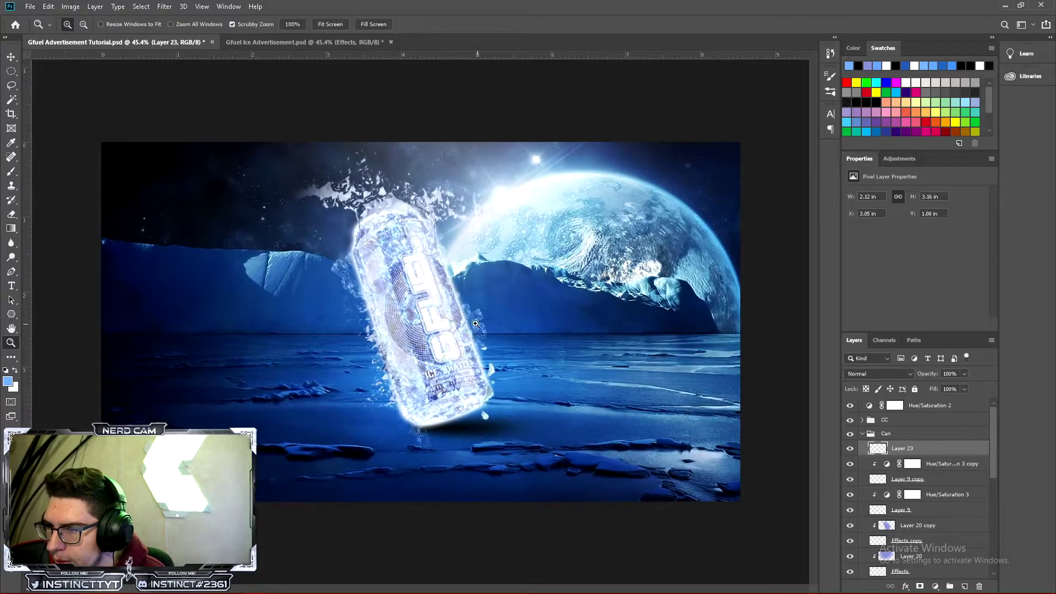
{"action": "left_click", "coordinate": [461, 281]}
{"action": "left_click_drag", "start_coordinate": [392, 221], "coordinate": [414, 214]}
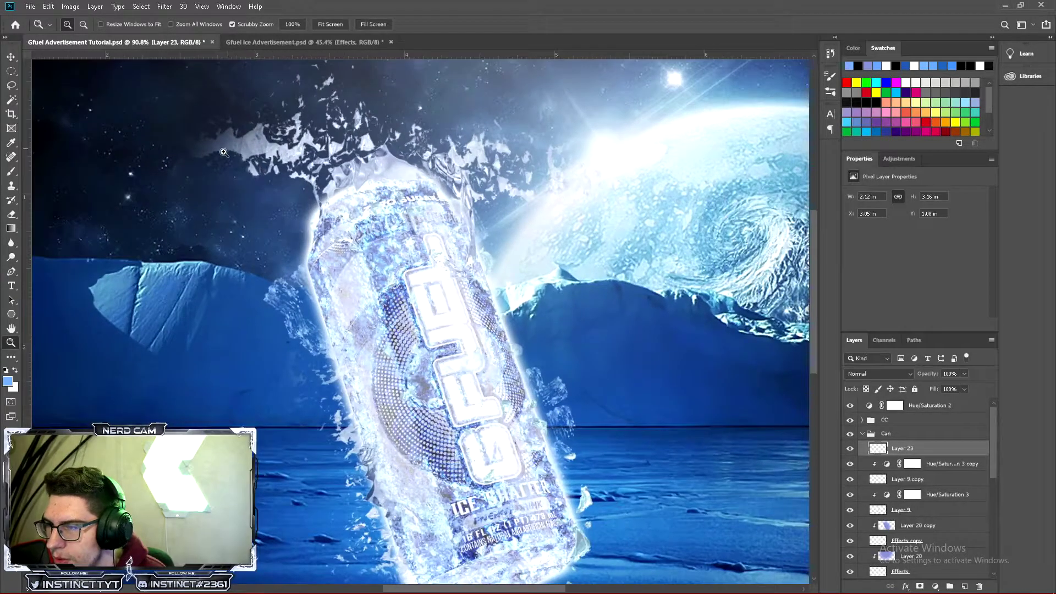
{"action": "left_click_drag", "start_coordinate": [335, 188], "coordinate": [355, 189]}
{"action": "left_click_drag", "start_coordinate": [498, 223], "coordinate": [464, 230]}
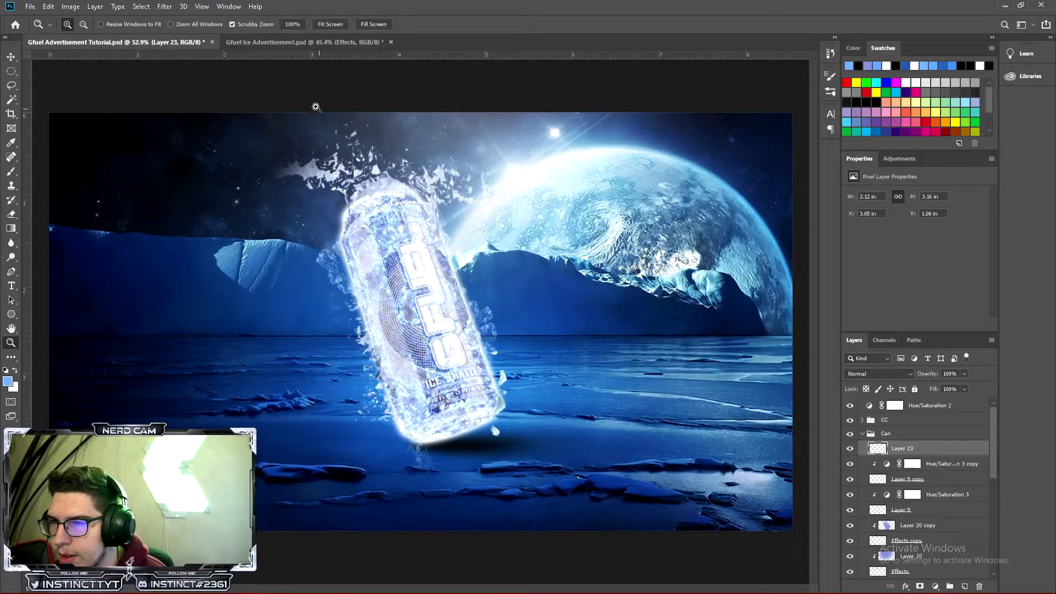
Compare the tutorial scene with Gfuel Ice Advertisement.psd, toggling the glow layer, ending on the reference
{"action": "left_click", "coordinate": [308, 42]}
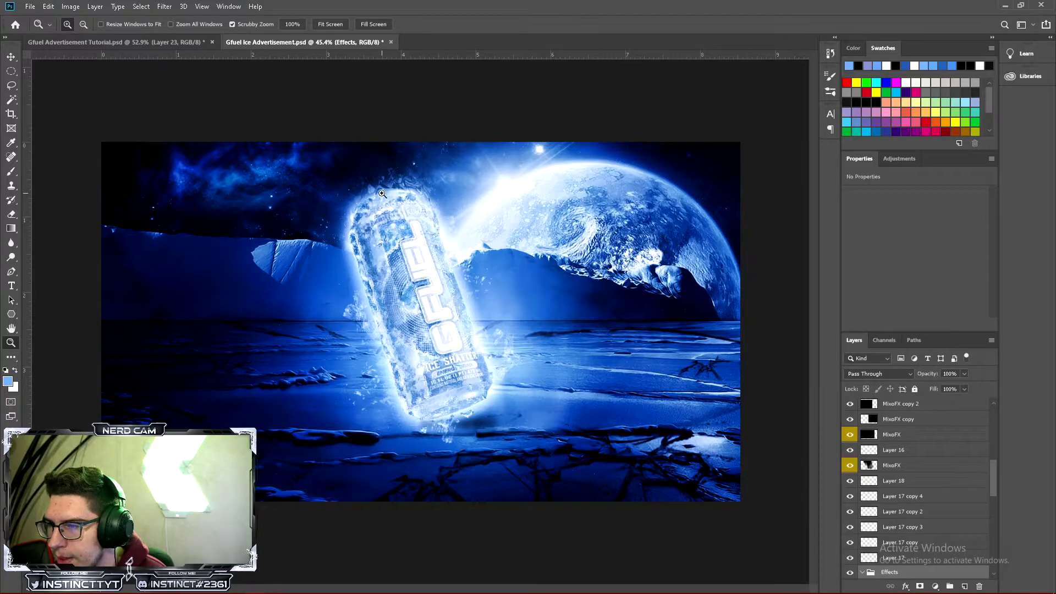
{"action": "left_click", "coordinate": [177, 42]}
{"action": "left_click_drag", "start_coordinate": [460, 361], "coordinate": [99, 319]}
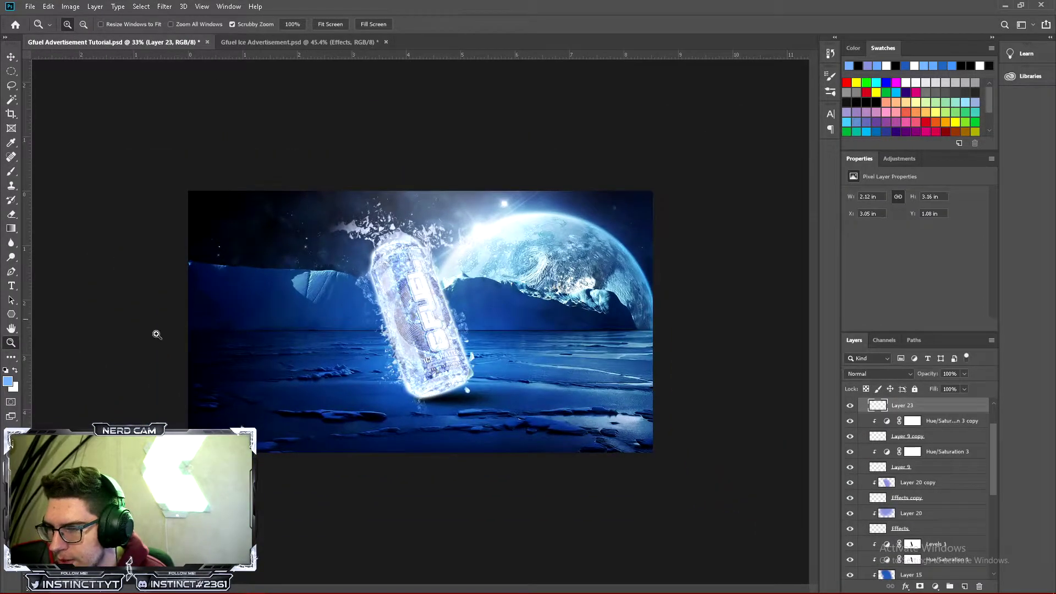
{"action": "left_click_drag", "start_coordinate": [401, 325], "coordinate": [416, 328]}
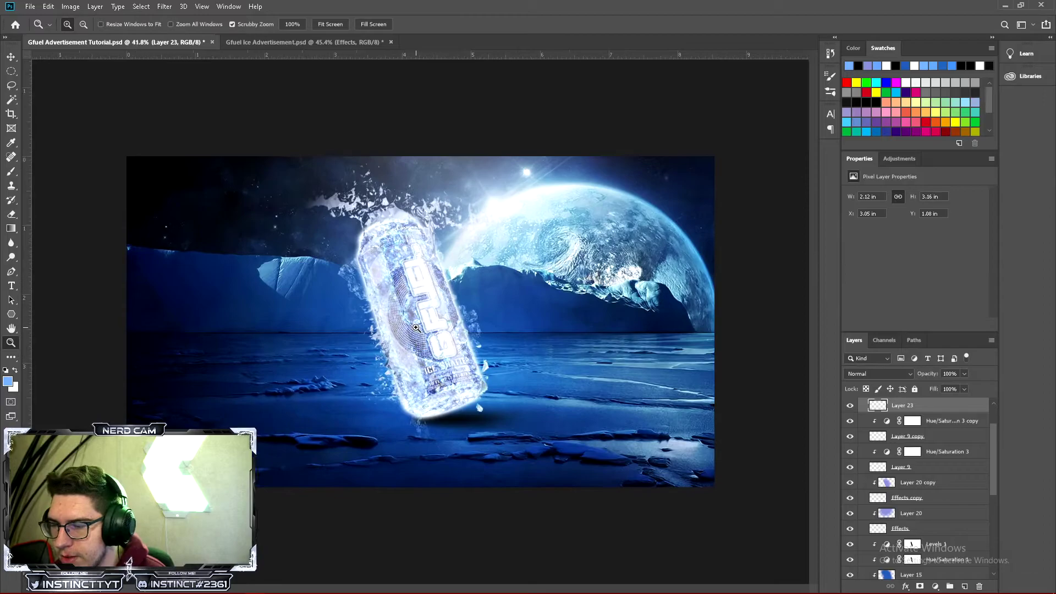
{"action": "left_click", "coordinate": [850, 405]}
{"action": "left_click", "coordinate": [850, 405]}
{"action": "left_click_drag", "start_coordinate": [516, 322], "coordinate": [653, 345]}
{"action": "left_click_drag", "start_coordinate": [535, 357], "coordinate": [506, 378]}
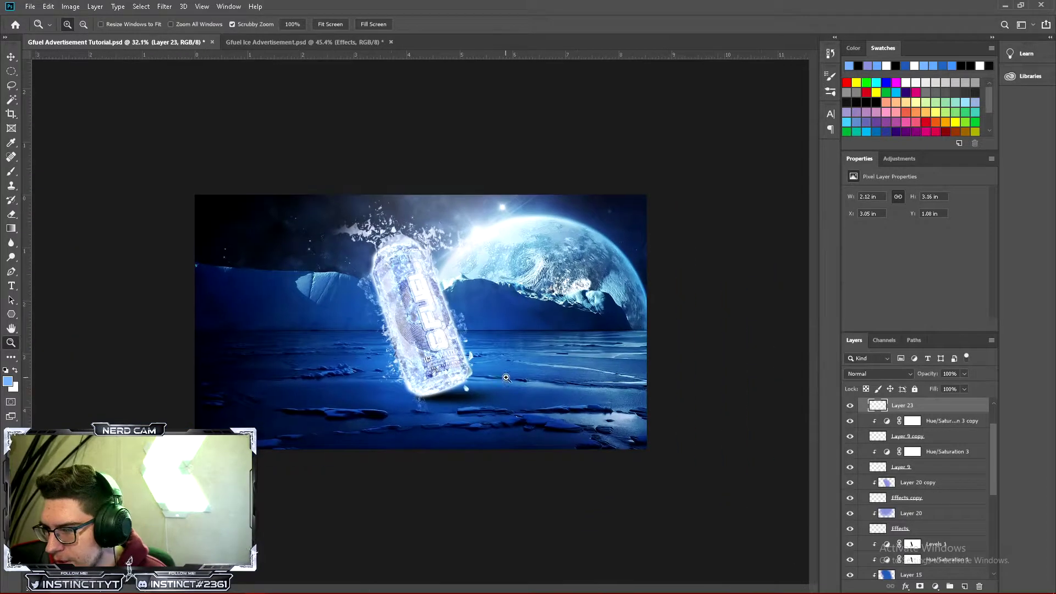
{"action": "left_click", "coordinate": [305, 42]}
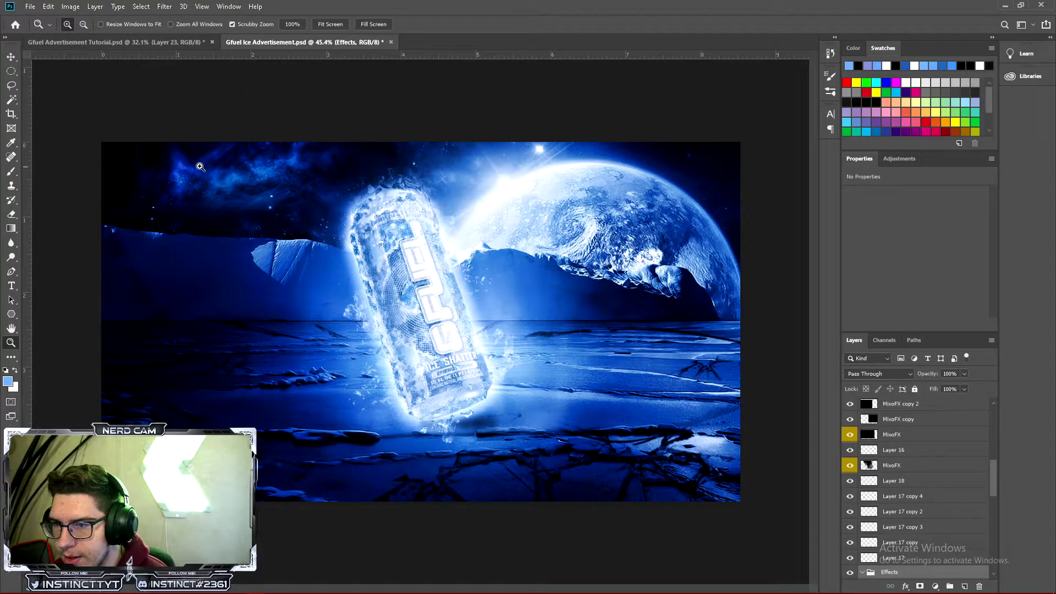
{"action": "left_click", "coordinate": [191, 43]}
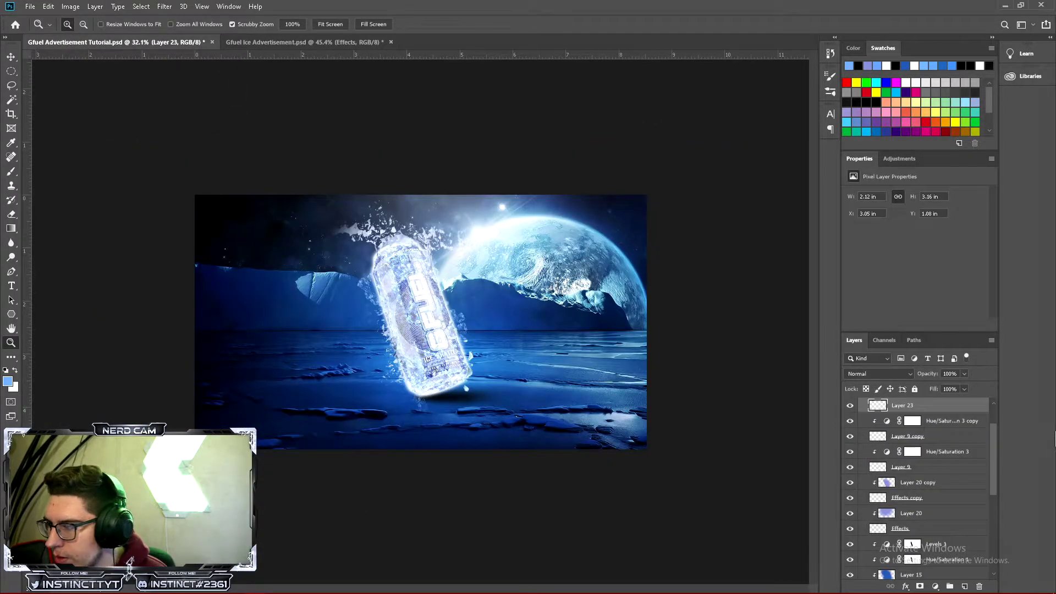
{"action": "left_click_drag", "start_coordinate": [997, 460], "coordinate": [1000, 550]}
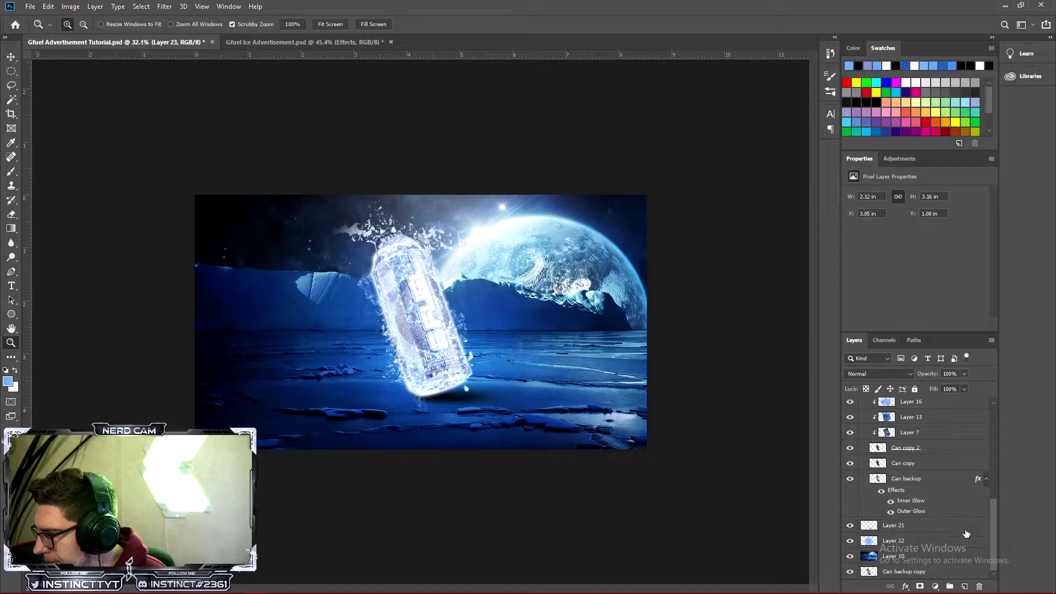
{"action": "left_click", "coordinate": [274, 42]}
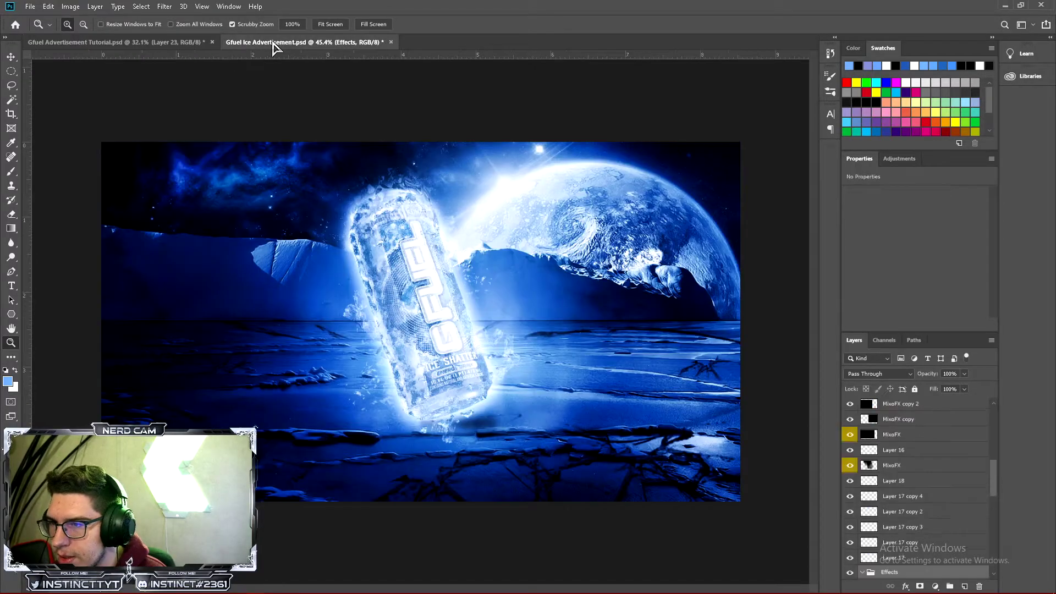
Bring cracked-Glass.png into the tutorial document and move Layer 24 down the layer stack
{"action": "left_click", "coordinate": [156, 43]}
{"action": "left_click", "coordinate": [30, 7]}
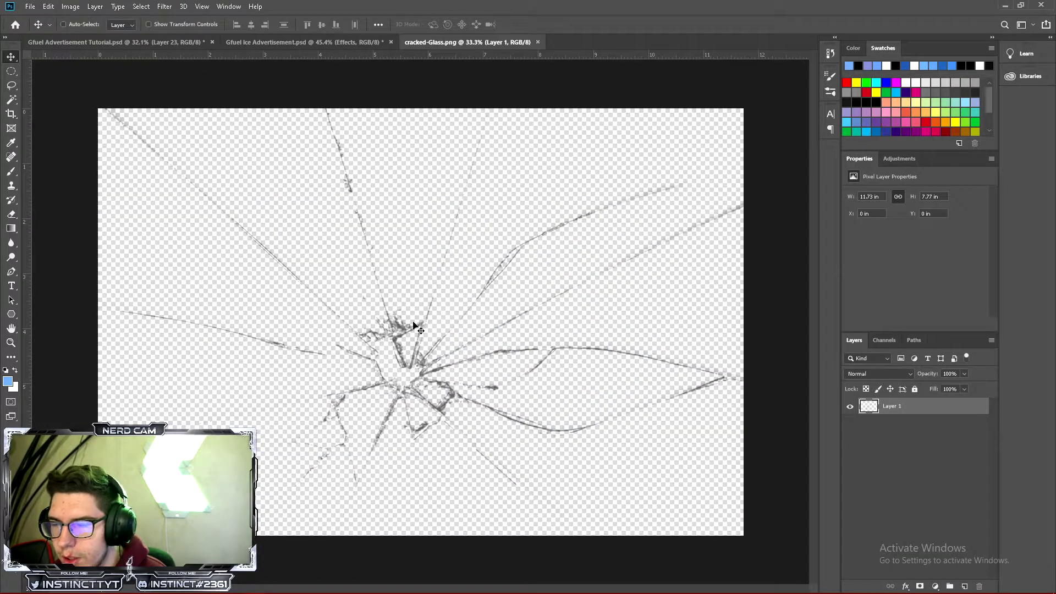
{"action": "left_click_drag", "start_coordinate": [379, 346], "coordinate": [511, 362]}
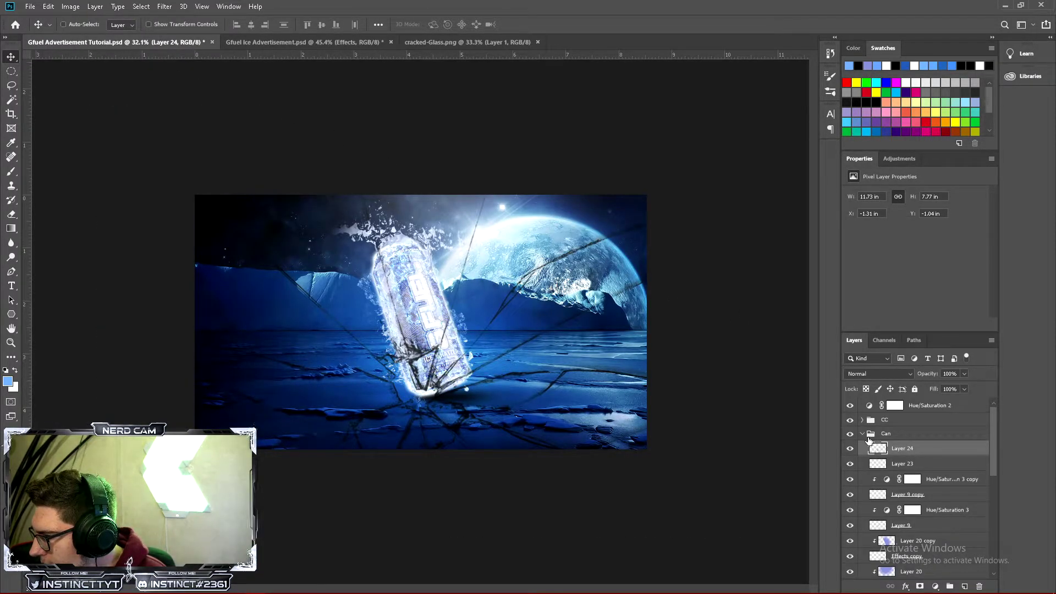
{"action": "left_click_drag", "start_coordinate": [921, 449], "coordinate": [930, 550]}
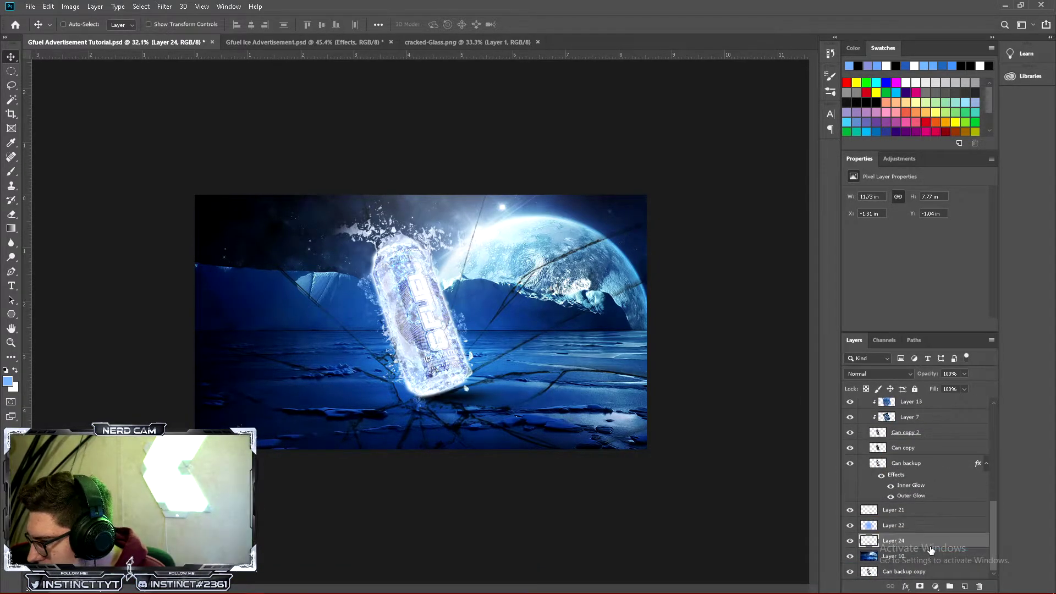
Try Linear Burn on the cracked-glass layer, then set it back to Normal blending
{"action": "left_click", "coordinate": [870, 375]}
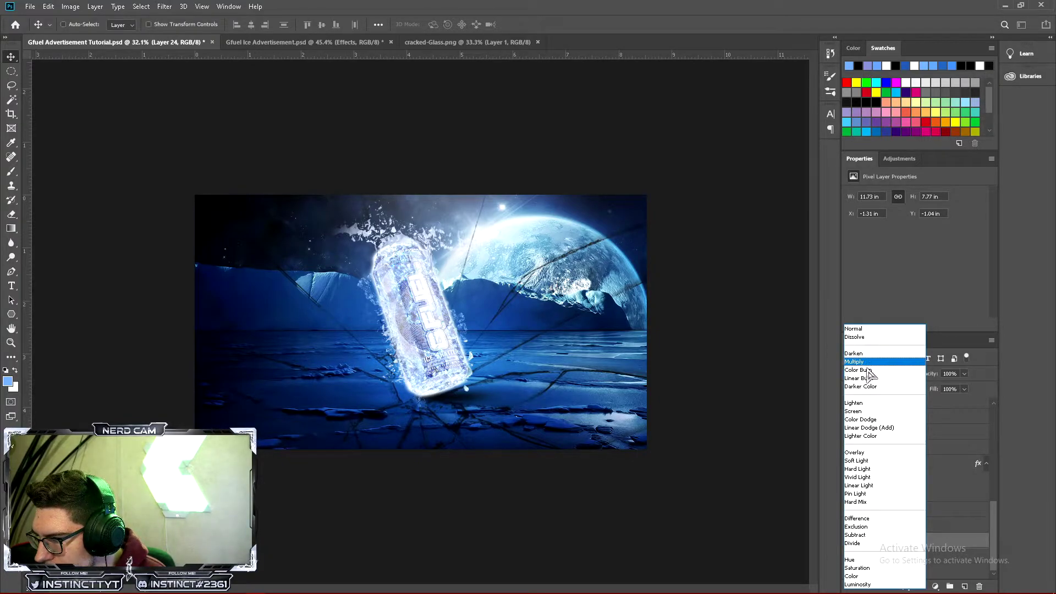
{"action": "left_click", "coordinate": [867, 378]}
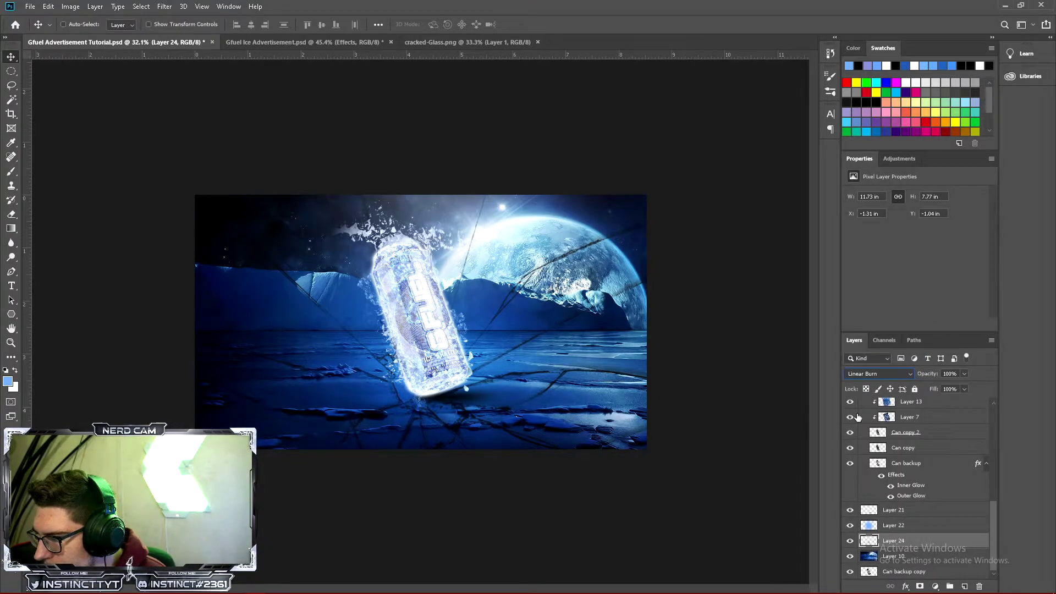
{"action": "left_click", "coordinate": [850, 541]}
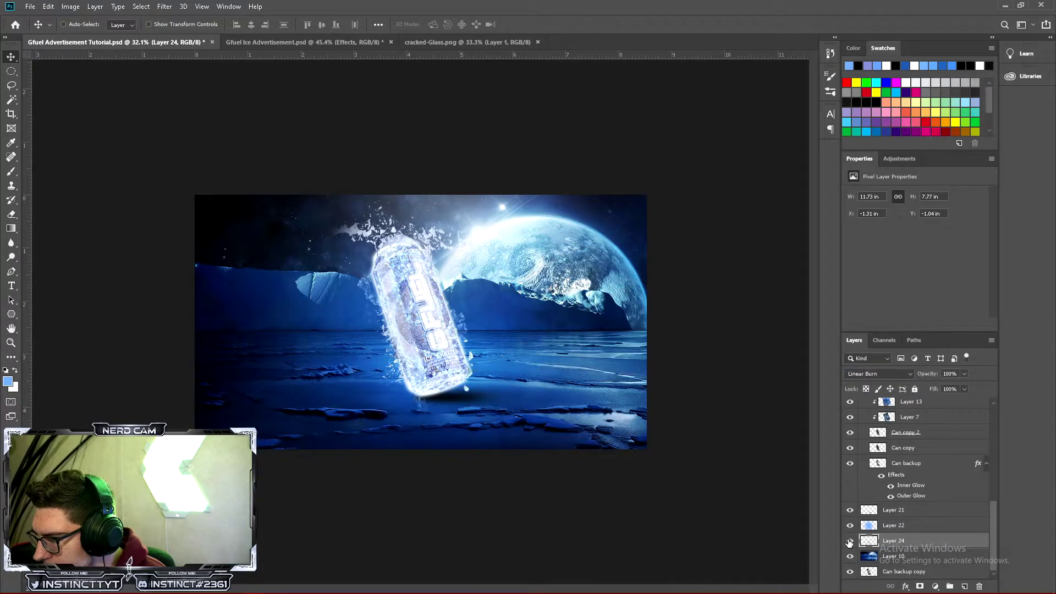
{"action": "left_click", "coordinate": [850, 540]}
{"action": "left_click", "coordinate": [877, 374]}
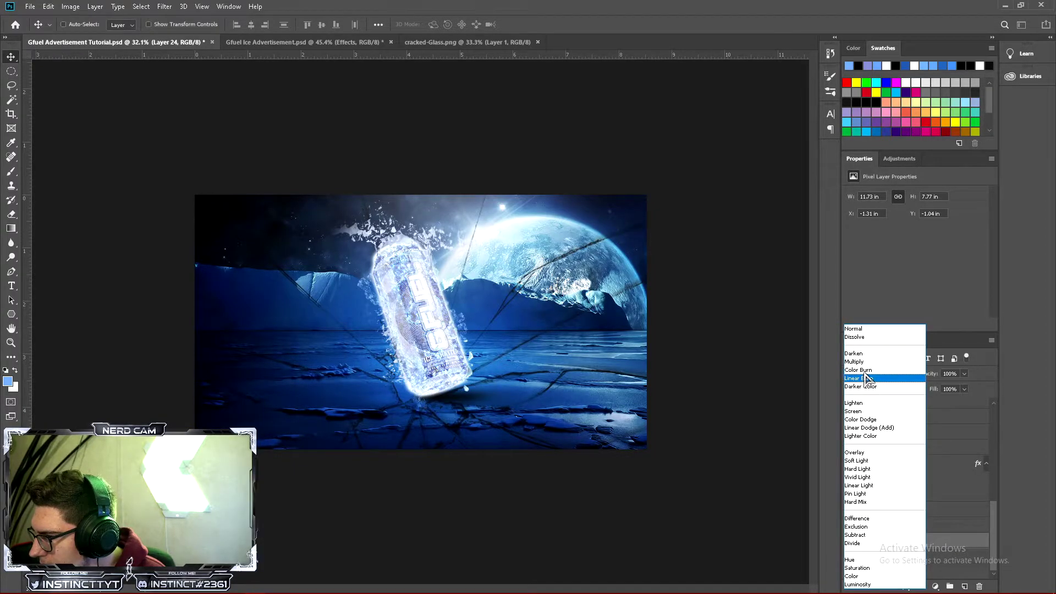
{"action": "left_click", "coordinate": [860, 328]}
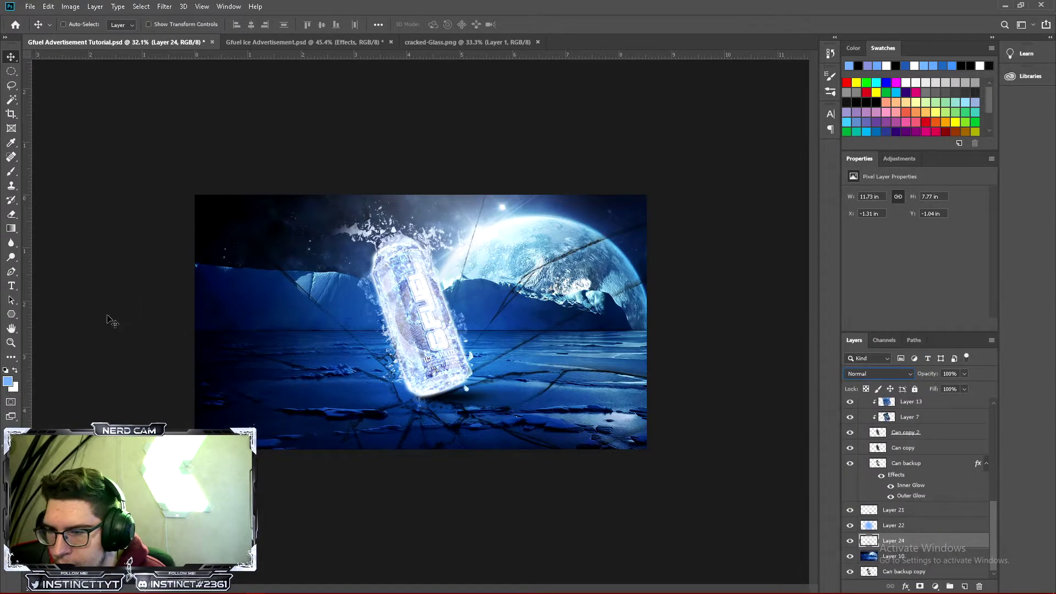
{"action": "left_click", "coordinate": [11, 342]}
{"action": "left_click_drag", "start_coordinate": [423, 322], "coordinate": [494, 377]}
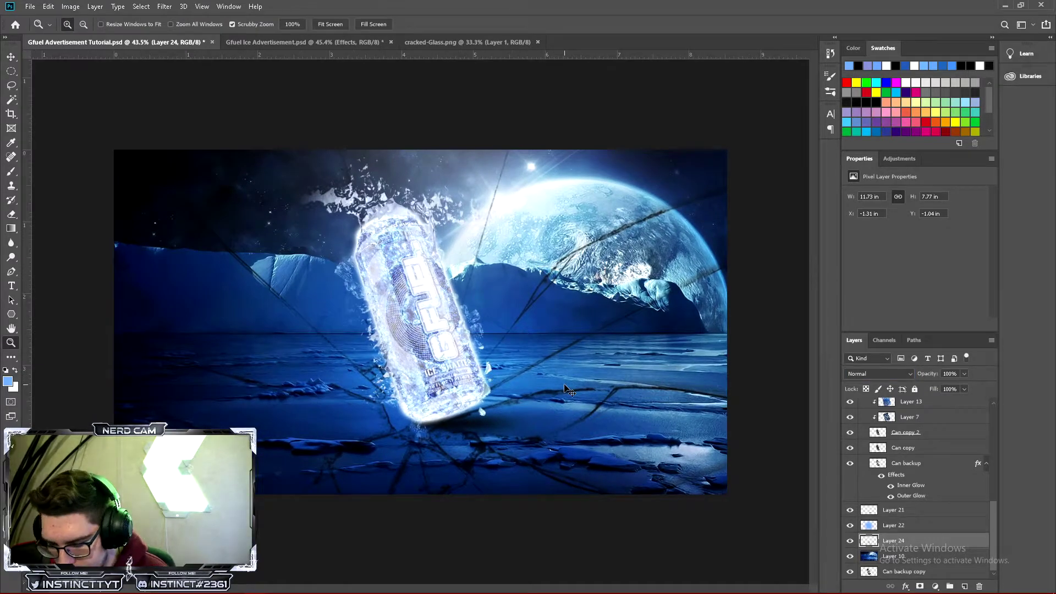
Reposition the cracked-glass overlay with Free Transform and commit it
{"action": "key", "text": "ctrl+t"}
{"action": "left_click_drag", "start_coordinate": [608, 409], "coordinate": [457, 289]}
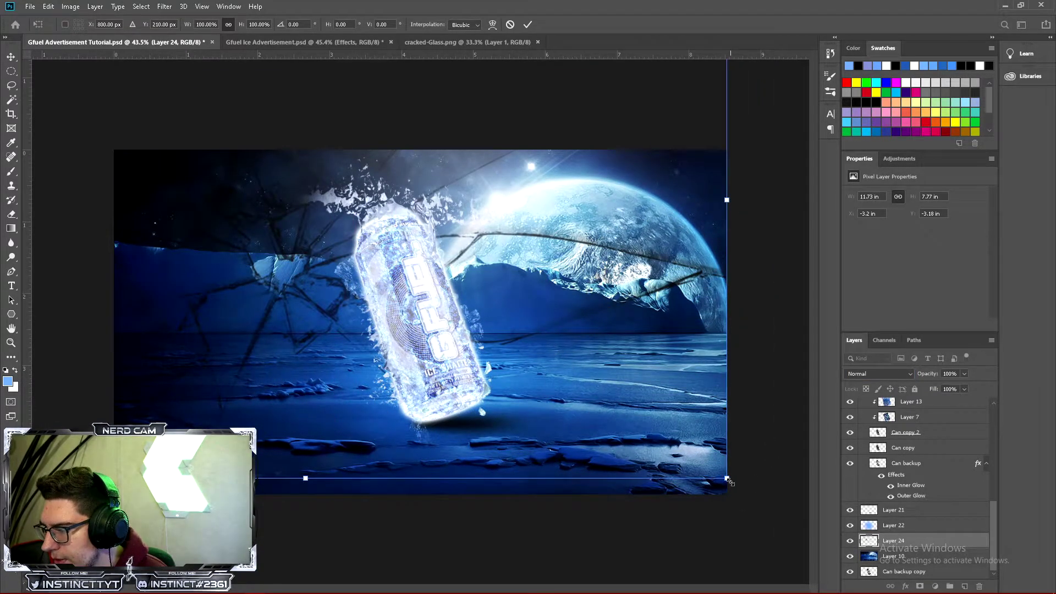
{"action": "left_click_drag", "start_coordinate": [573, 422], "coordinate": [636, 509]}
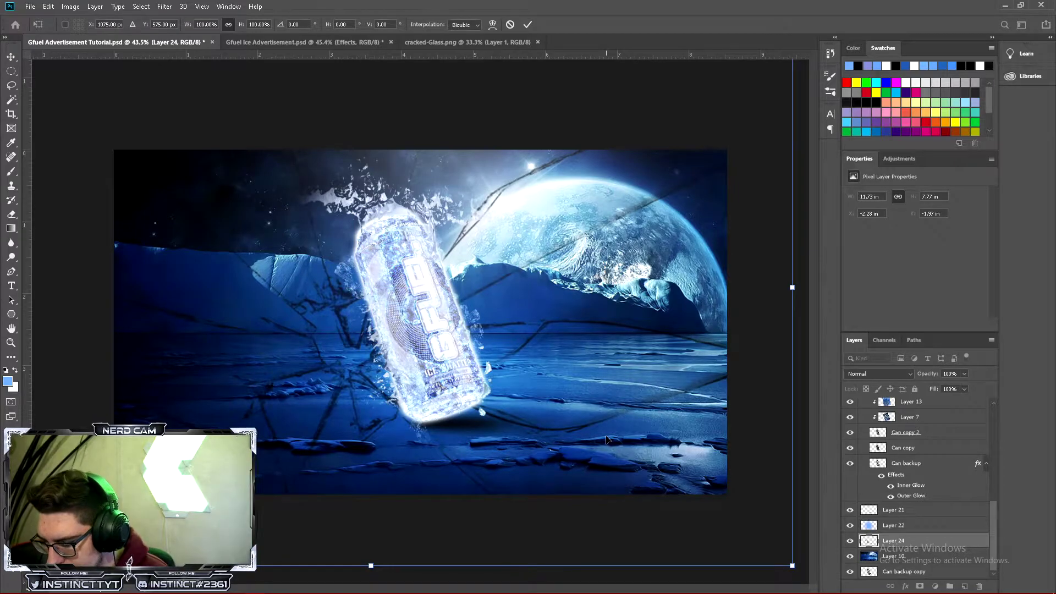
{"action": "key", "text": "Return"}
{"action": "key", "text": "z"}
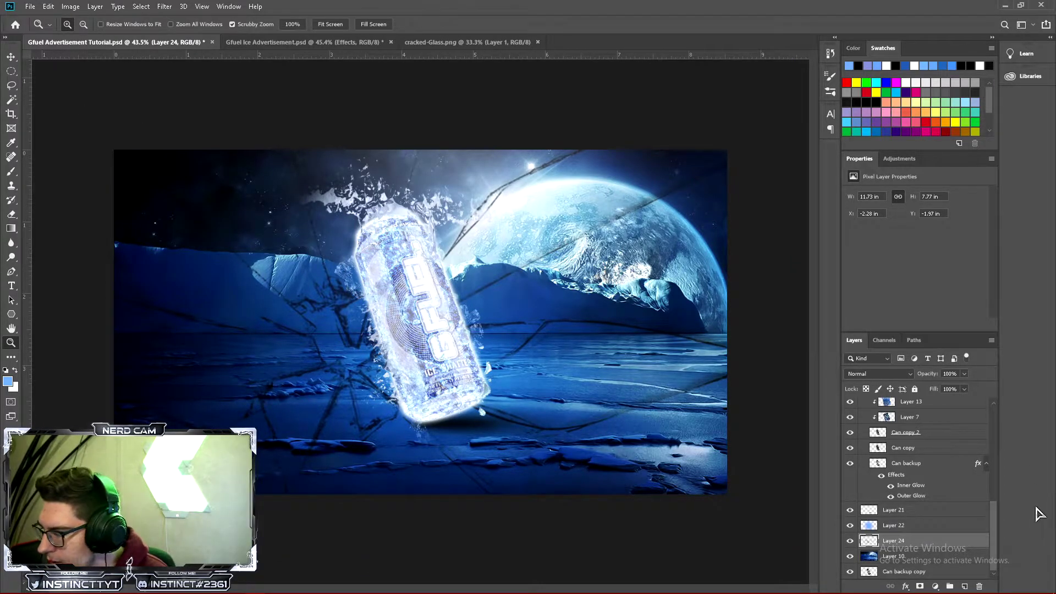
Duplicate Layer 24, hide the original, and shift the copy to X -1.99 in, Y -1.29 in
{"action": "key", "text": "ctrl+j"}
{"action": "left_click", "coordinate": [850, 556]}
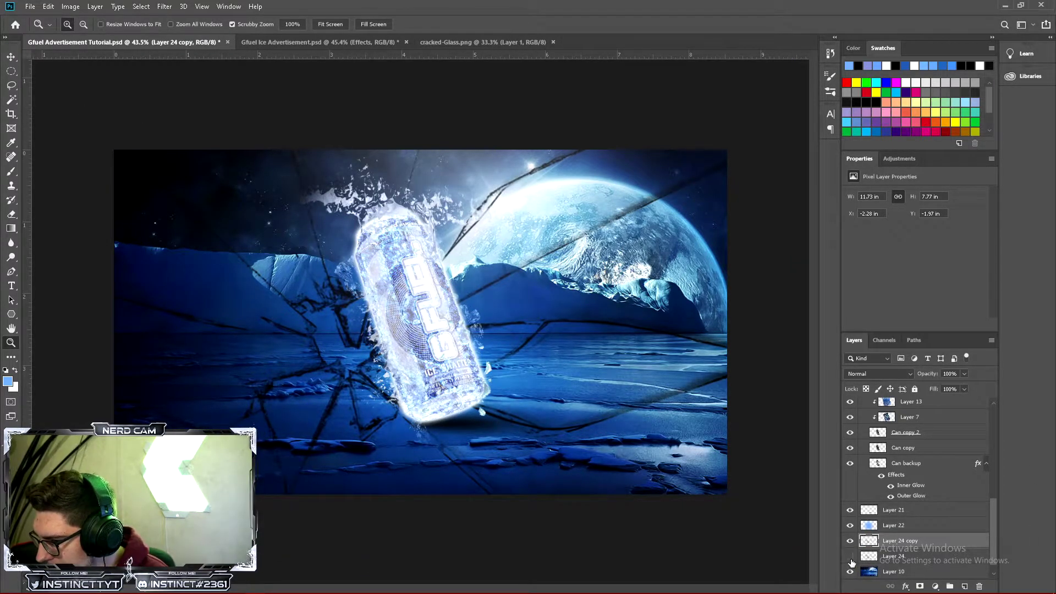
{"action": "left_click", "coordinate": [11, 57]}
{"action": "left_click_drag", "start_coordinate": [391, 333], "coordinate": [439, 387]}
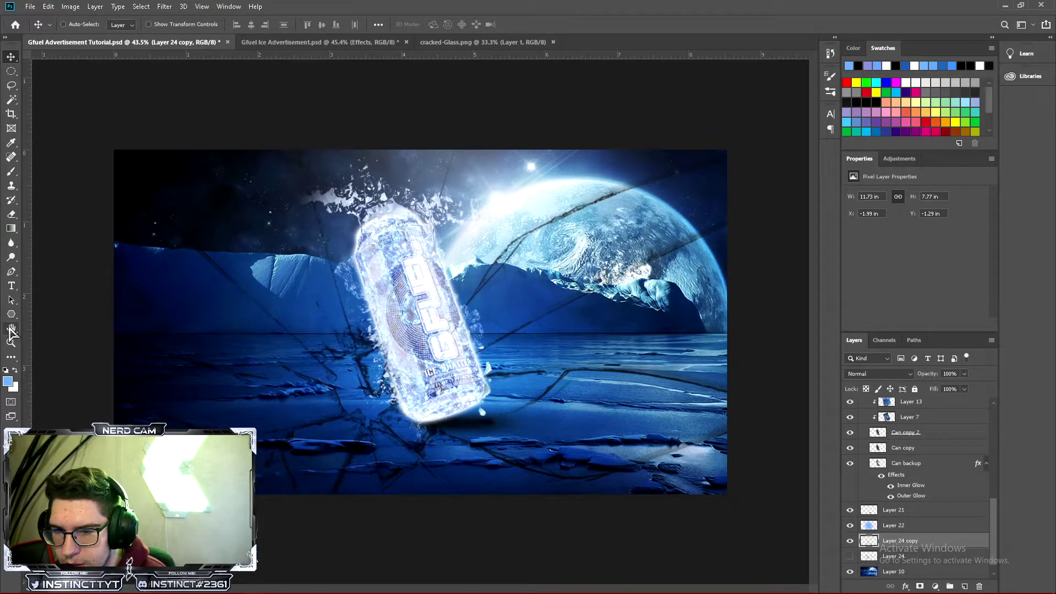
{"action": "left_click", "coordinate": [12, 345]}
{"action": "left_click_drag", "start_coordinate": [195, 349], "coordinate": [188, 323]}
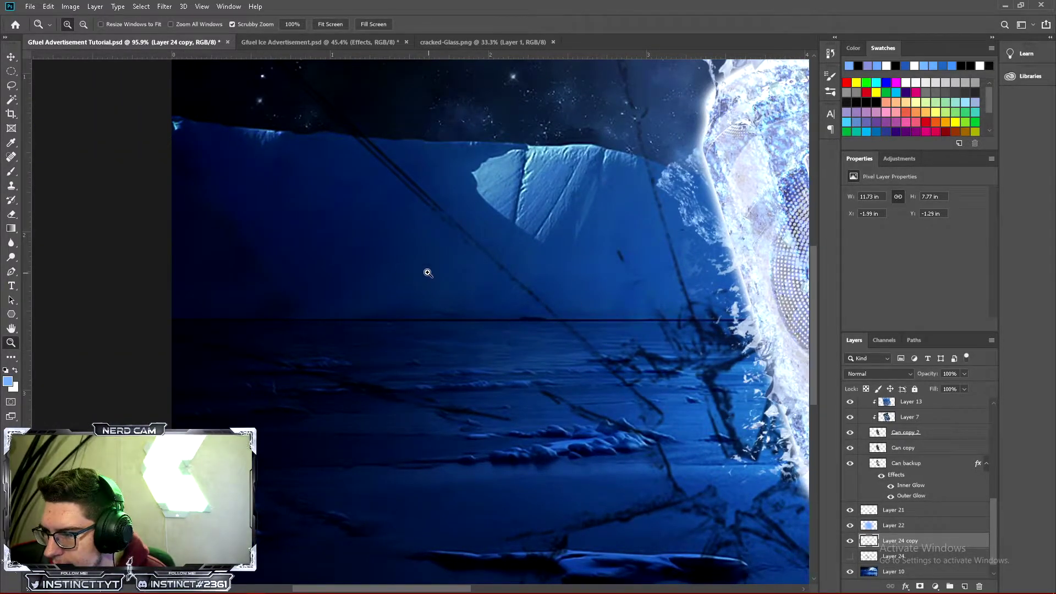
{"action": "left_click_drag", "start_coordinate": [509, 351], "coordinate": [473, 372]}
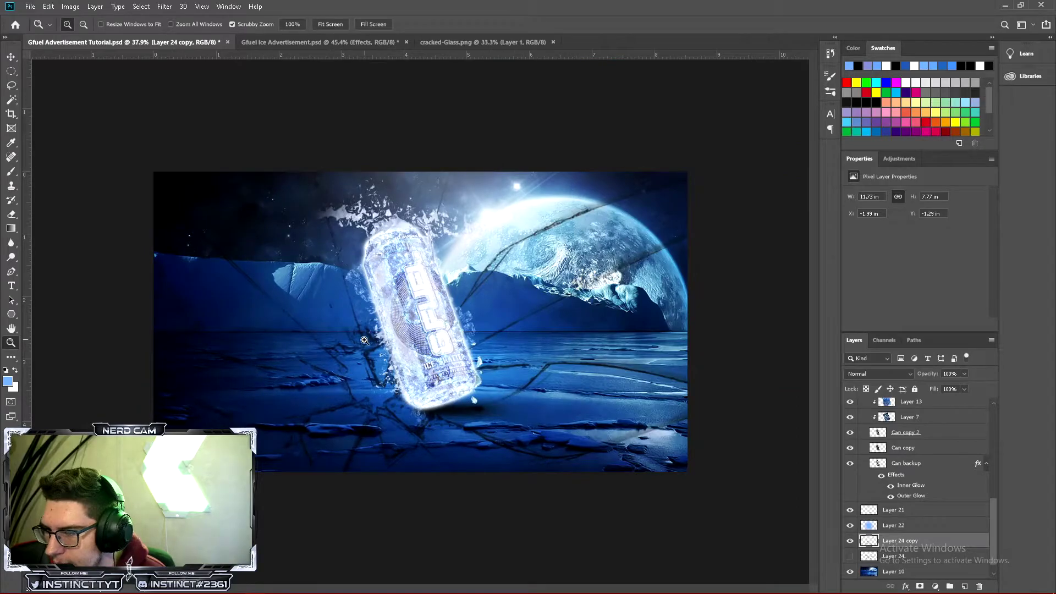
{"action": "left_click_drag", "start_coordinate": [350, 341], "coordinate": [358, 342]}
Draw a Pen path enclosing the sky area above the horizon
{"action": "left_click", "coordinate": [13, 272]}
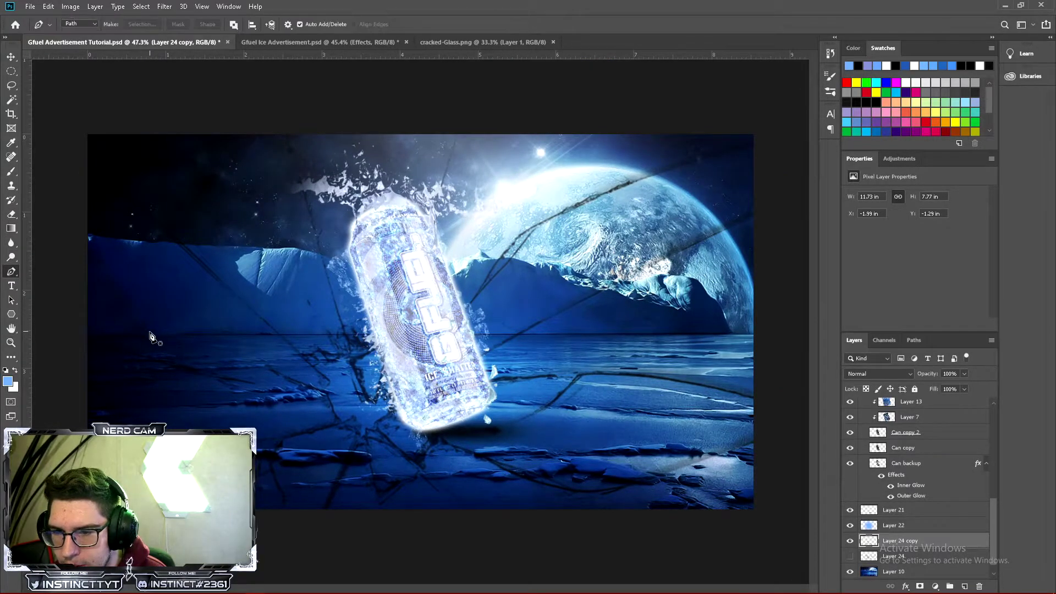
{"action": "left_click", "coordinate": [88, 334]}
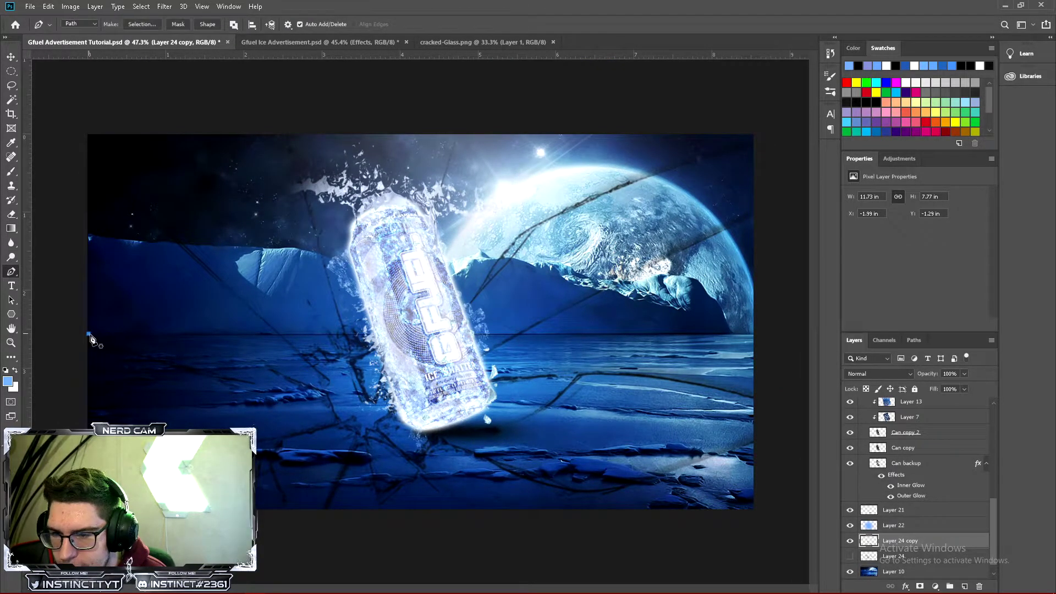
{"action": "left_click", "coordinate": [769, 335]}
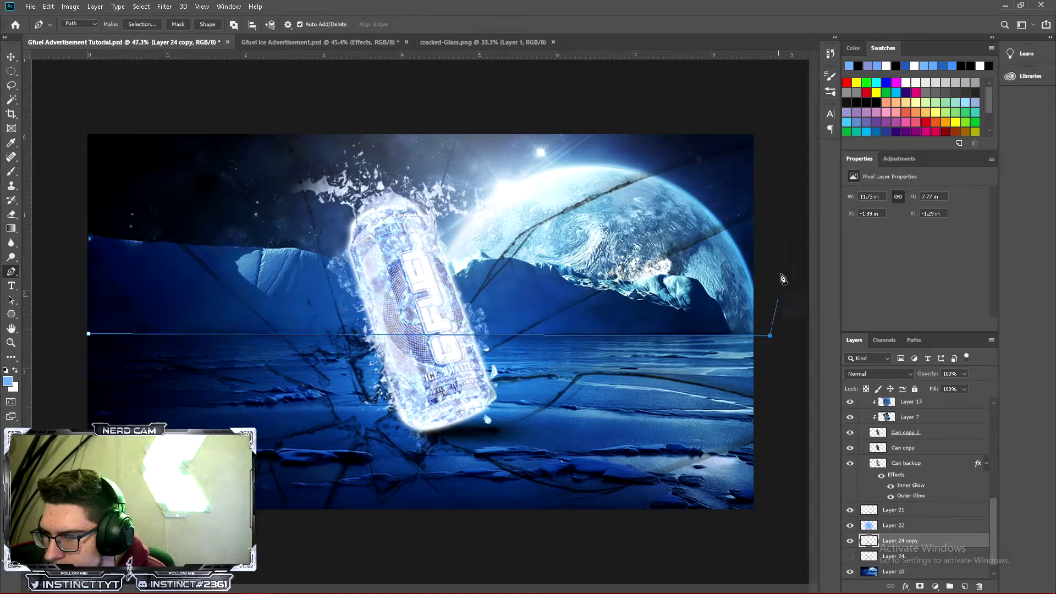
{"action": "left_click", "coordinate": [782, 93]}
{"action": "left_click", "coordinate": [464, 108]}
{"action": "left_click", "coordinate": [64, 110]}
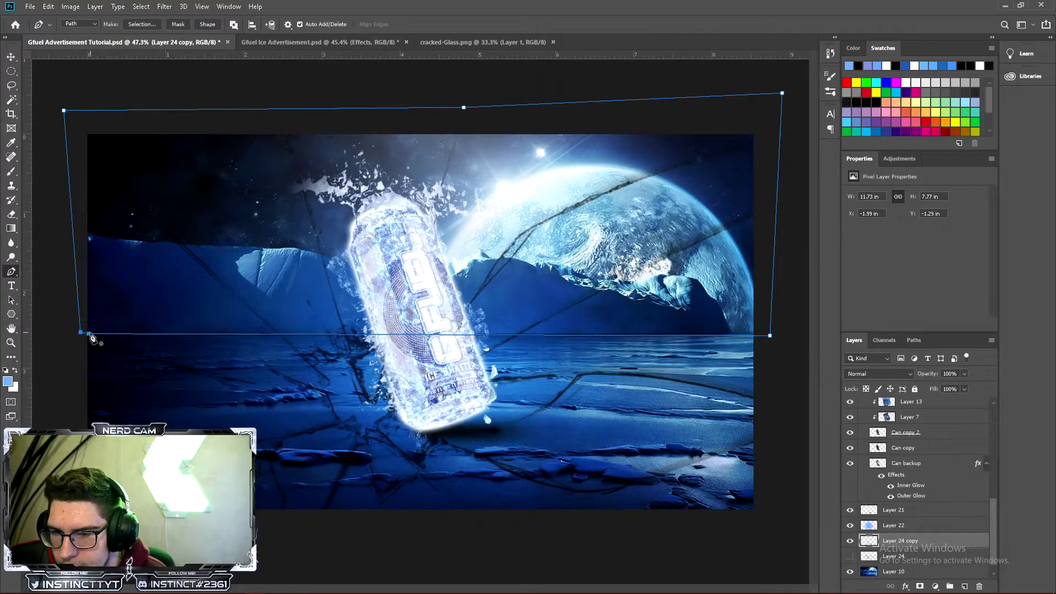
Convert the horizon path into a selection to clear the cracks from the sky
{"action": "right_click", "coordinate": [299, 230]}
{"action": "left_click", "coordinate": [357, 273]}
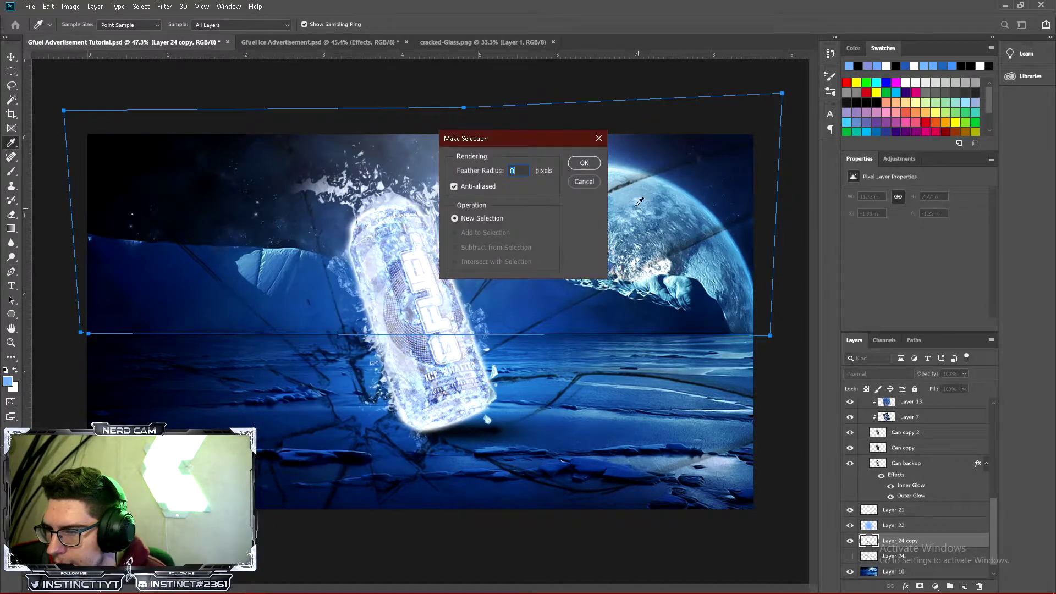
{"action": "left_click", "coordinate": [583, 163]}
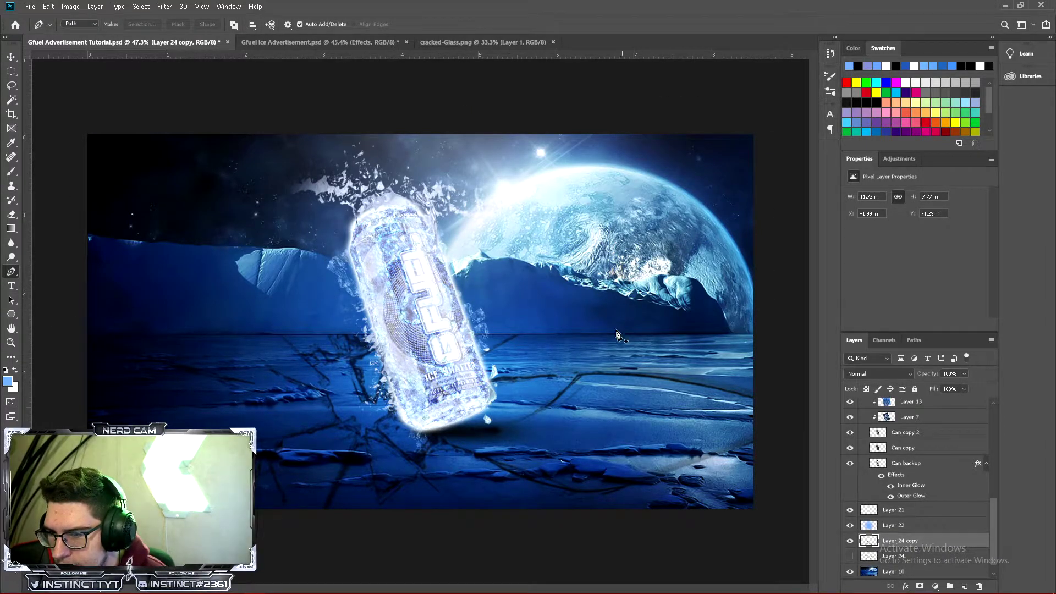
{"action": "left_click", "coordinate": [11, 342]}
{"action": "left_click", "coordinate": [299, 309]}
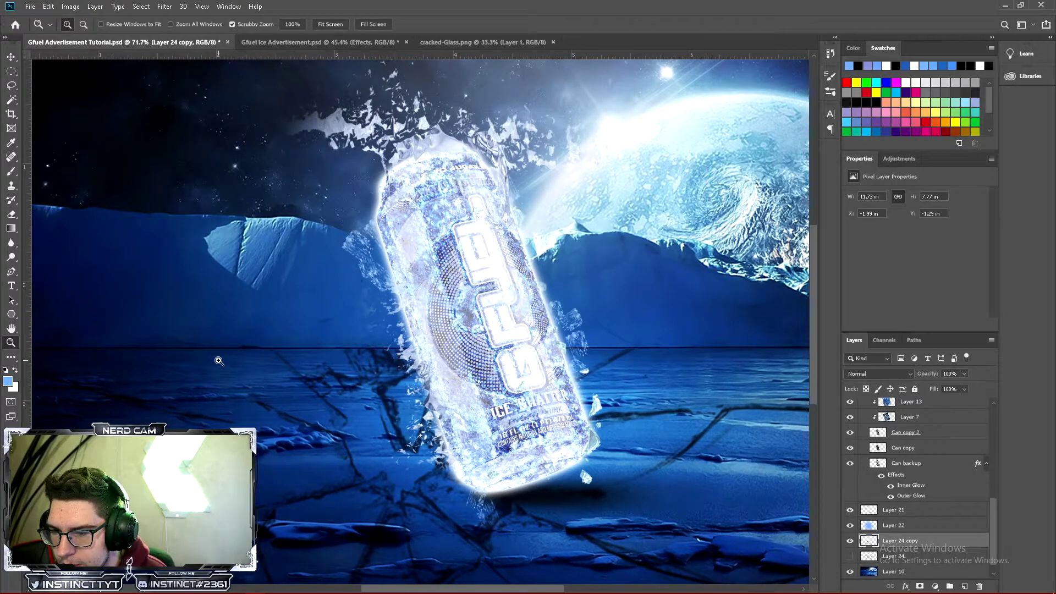
Shift Layer 24 copy's ground cracks further to the right
{"action": "left_click_drag", "start_coordinate": [327, 331], "coordinate": [278, 328]}
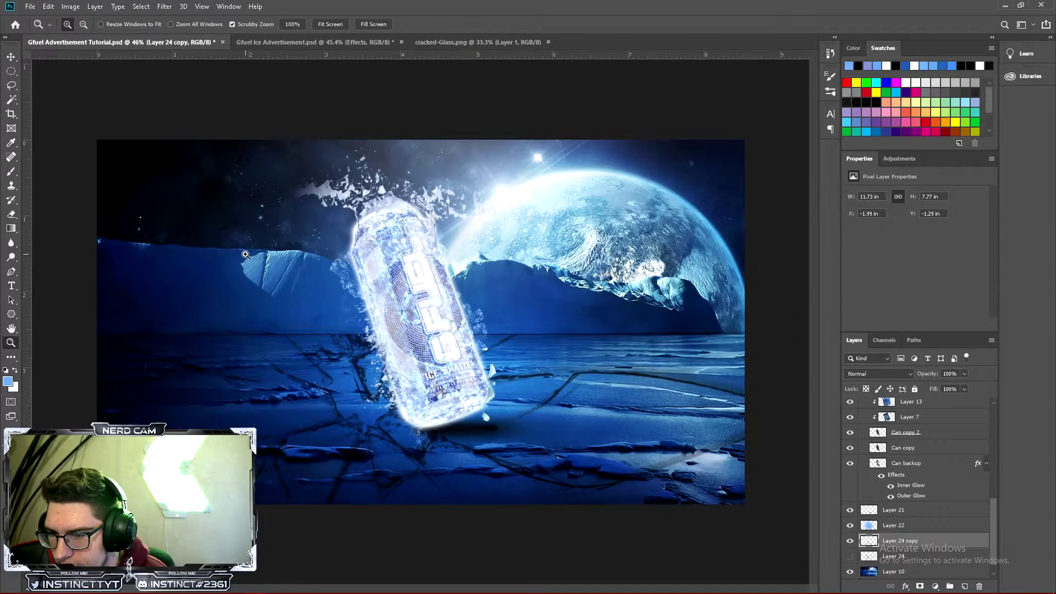
{"action": "left_click_drag", "start_coordinate": [434, 390], "coordinate": [425, 388]}
{"action": "left_click_drag", "start_coordinate": [517, 356], "coordinate": [424, 360]}
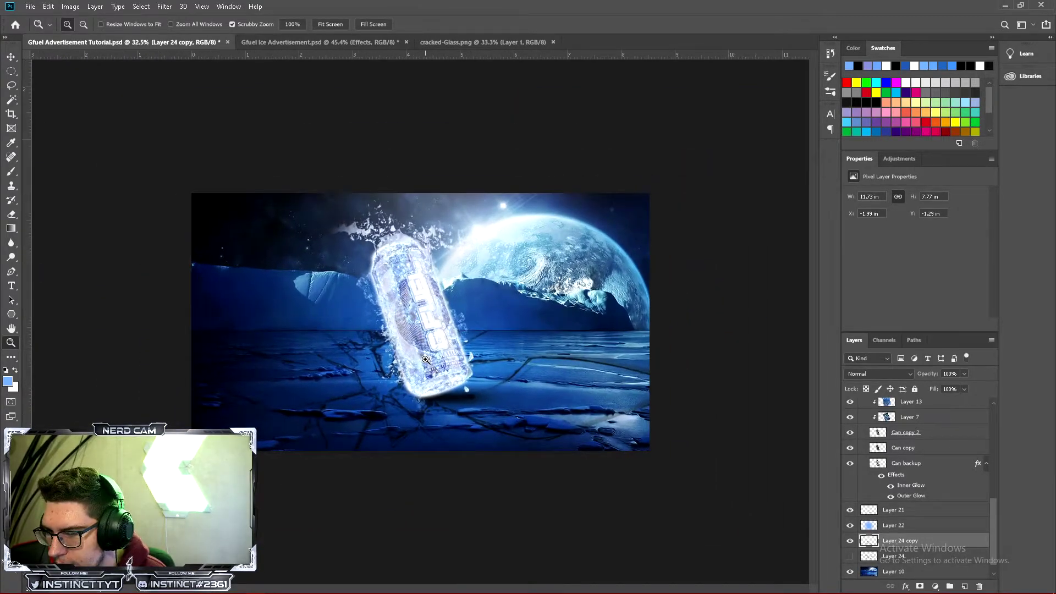
{"action": "left_click", "coordinate": [12, 58]}
{"action": "left_click_drag", "start_coordinate": [445, 388], "coordinate": [486, 387]}
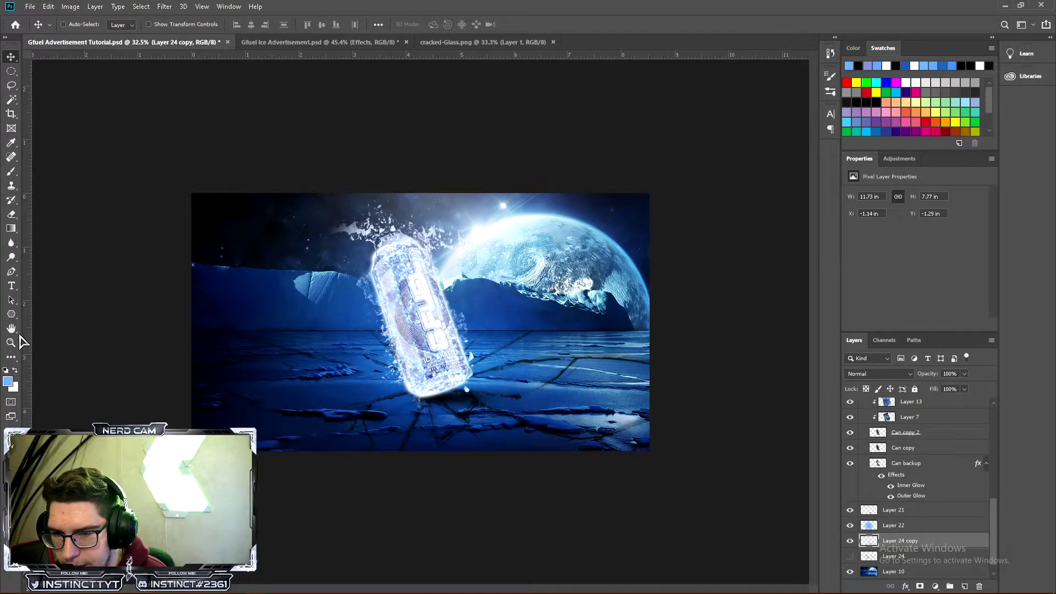
Check the cracks around the can's base, then duplicate the overlay as Layer 24 copy 2
{"action": "key", "text": "z"}
{"action": "left_click_drag", "start_coordinate": [441, 351], "coordinate": [464, 362]}
{"action": "left_click_drag", "start_coordinate": [575, 379], "coordinate": [438, 321]}
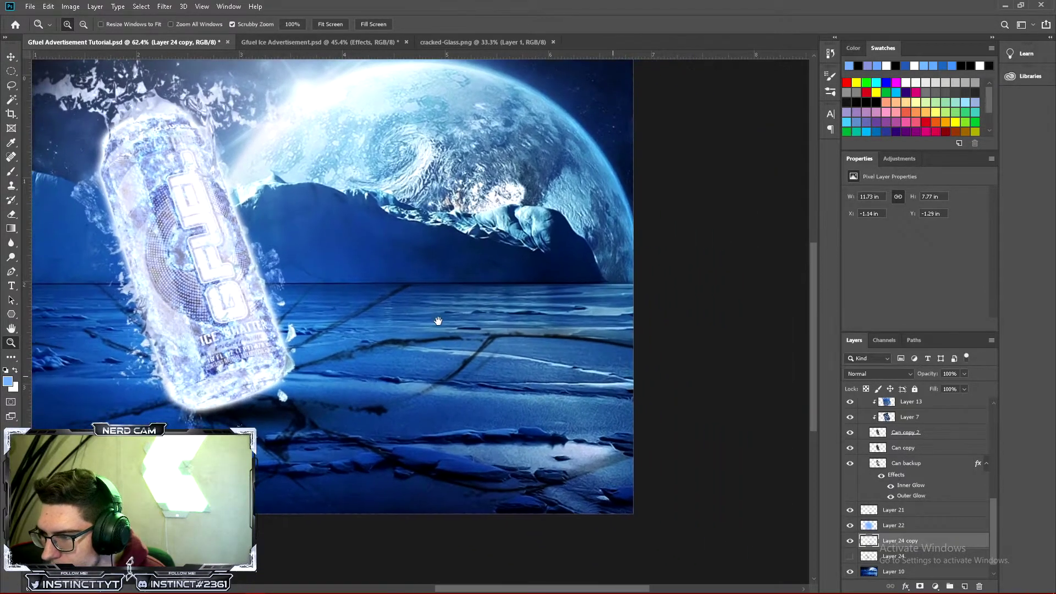
{"action": "left_click", "coordinate": [11, 215]}
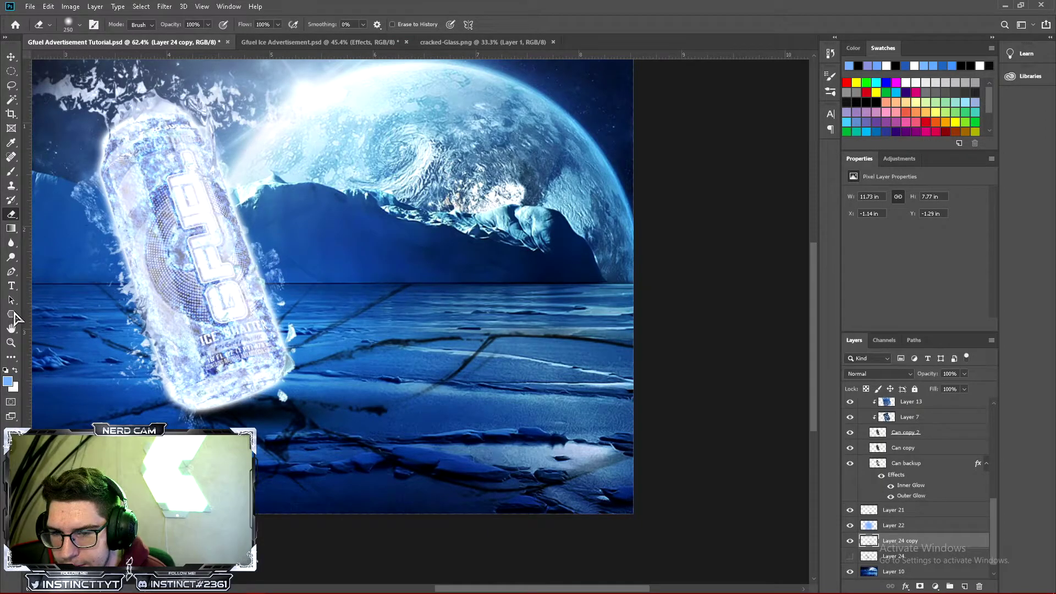
{"action": "left_click", "coordinate": [11, 343]}
{"action": "left_click_drag", "start_coordinate": [476, 341], "coordinate": [443, 366]}
{"action": "scroll", "coordinate": [455, 366], "scroll_direction": "up", "scroll_amount": 1}
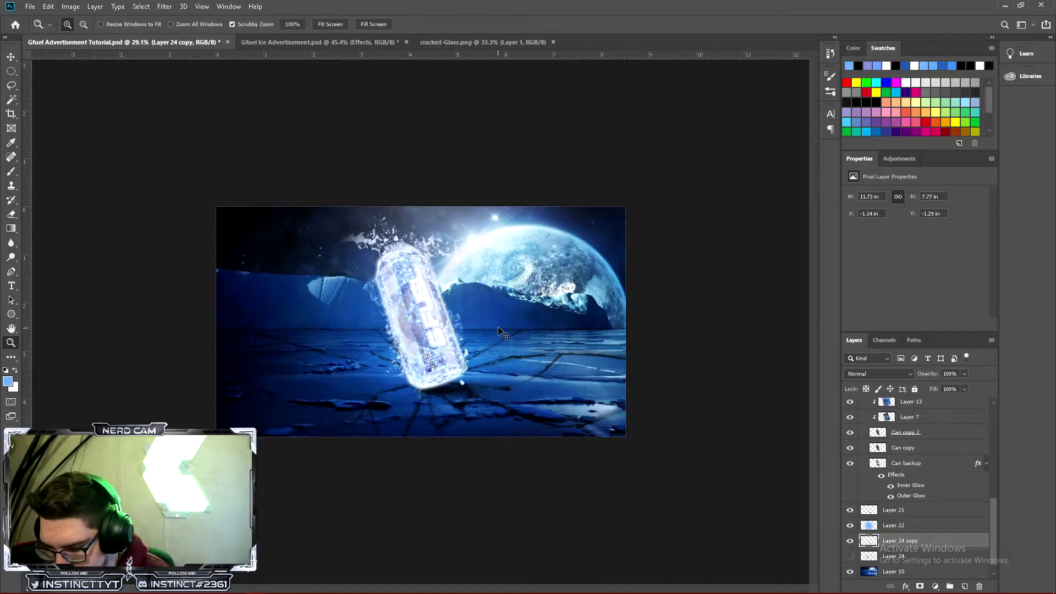
{"action": "key", "text": "ctrl+j"}
Rotate Layer 24 copy 2 to 176.7° and scale it to 68%
{"action": "left_click_drag", "start_coordinate": [492, 405], "coordinate": [387, 408]}
{"action": "key", "text": "ctrl+t"}
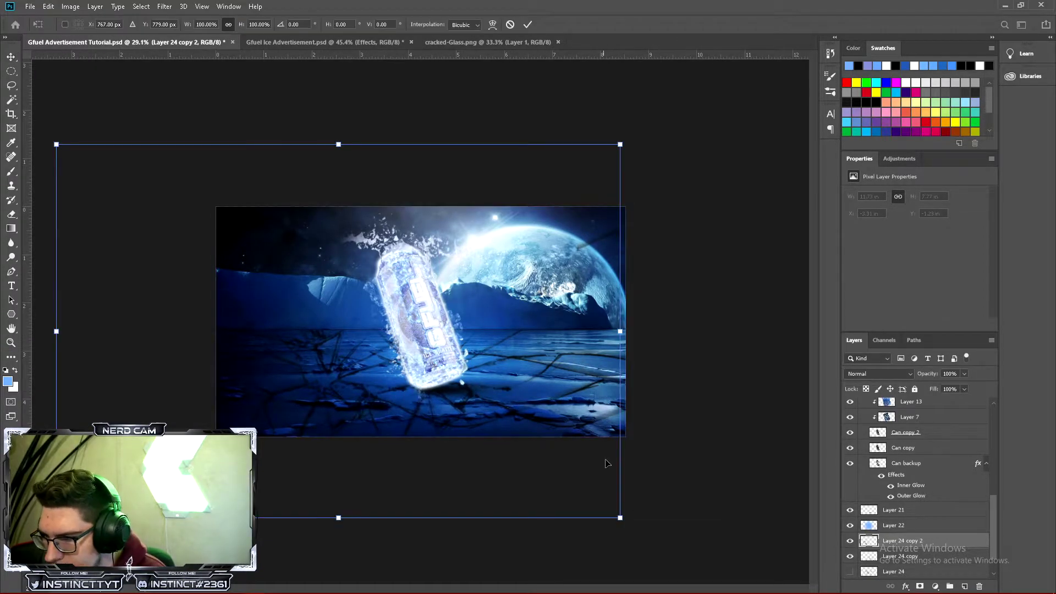
{"action": "left_click_drag", "start_coordinate": [653, 530], "coordinate": [91, 370]}
{"action": "left_click_drag", "start_coordinate": [227, 330], "coordinate": [360, 313]}
{"action": "left_click_drag", "start_coordinate": [466, 104], "coordinate": [386, 304]}
{"action": "left_click_drag", "start_coordinate": [395, 415], "coordinate": [428, 313]}
{"action": "left_click_drag", "start_coordinate": [619, 398], "coordinate": [537, 513]}
{"action": "left_click_drag", "start_coordinate": [356, 409], "coordinate": [297, 428]}
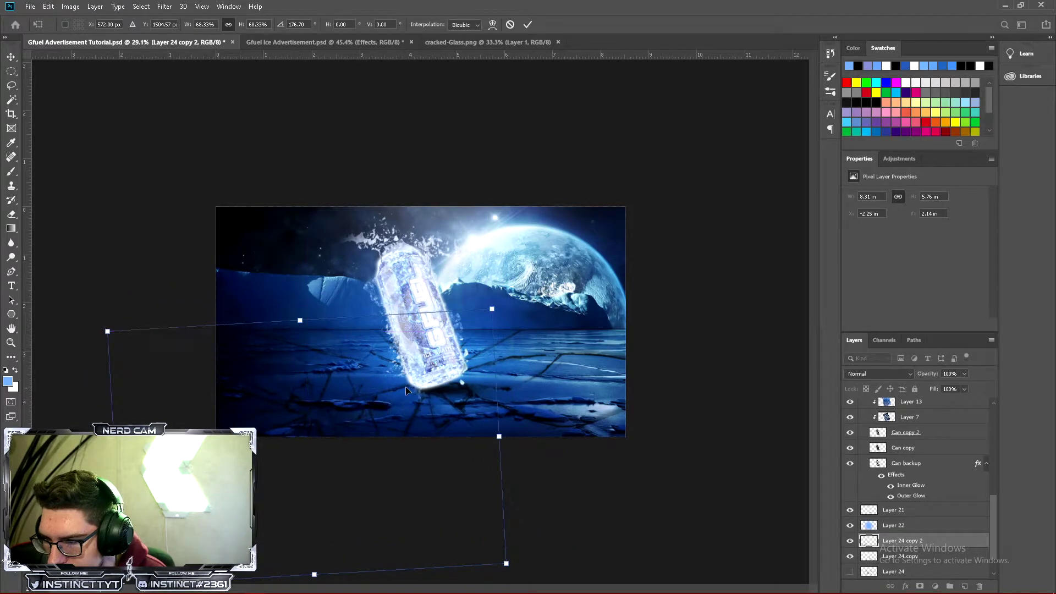
{"action": "key", "text": "Return"}
Reposition the rotated crack copy over the lower-left foreground ice
{"action": "left_click", "coordinate": [12, 343]}
{"action": "left_click_drag", "start_coordinate": [344, 361], "coordinate": [385, 361]}
{"action": "left_click_drag", "start_coordinate": [221, 400], "coordinate": [401, 251]}
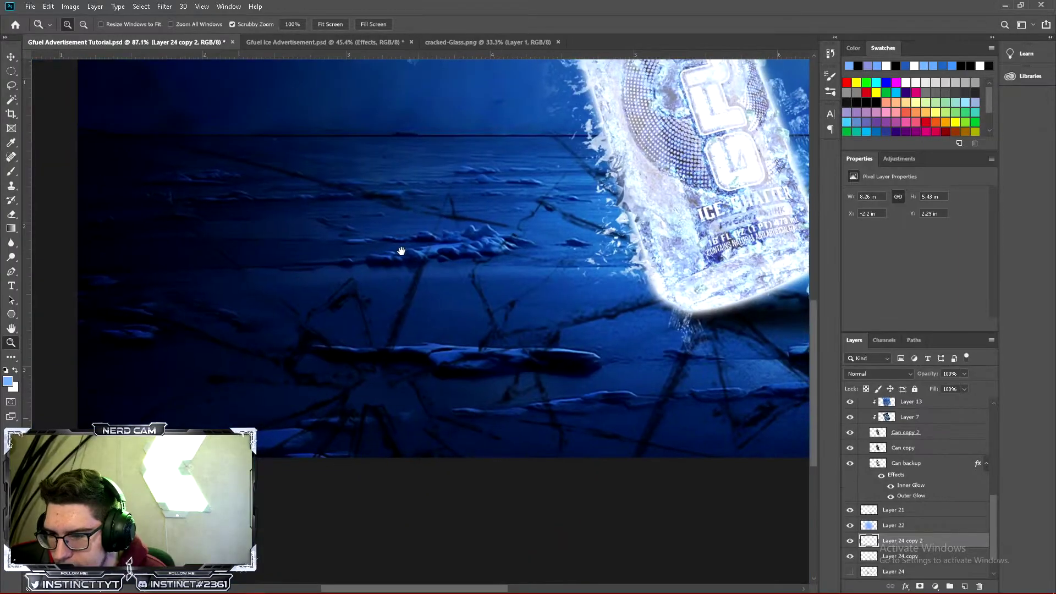
{"action": "left_click", "coordinate": [11, 214]}
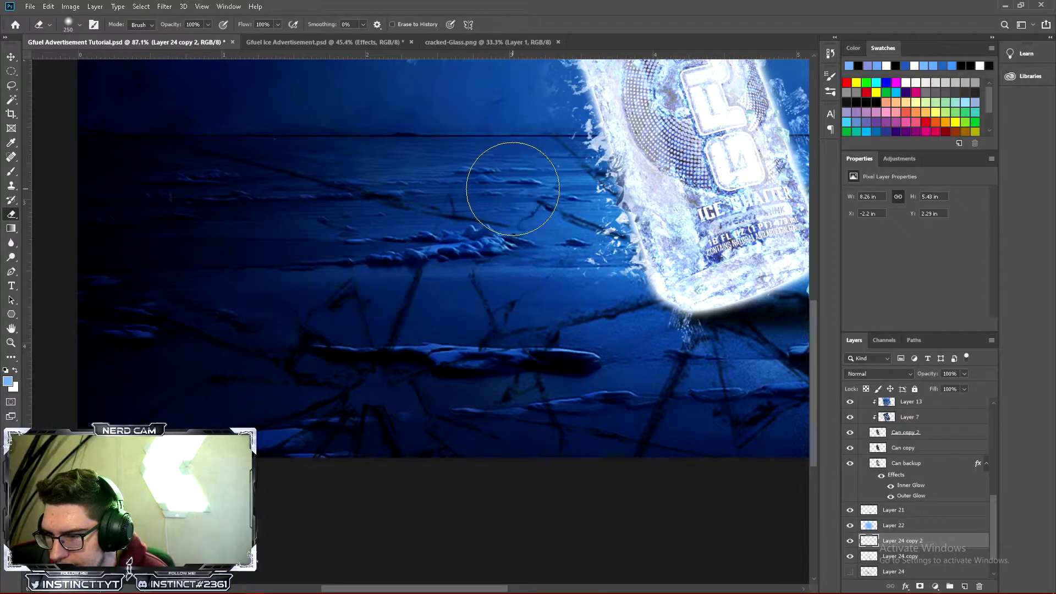
{"action": "left_click", "coordinate": [11, 56]}
{"action": "left_click_drag", "start_coordinate": [478, 336], "coordinate": [231, 422]}
{"action": "left_click_drag", "start_coordinate": [323, 391], "coordinate": [295, 404]}
Duplicate the crack copy as Layer 24 copy 3 and drag it into place on the ice
{"action": "key", "text": "ctrl+j"}
{"action": "left_click_drag", "start_coordinate": [482, 373], "coordinate": [483, 402]}
{"action": "left_click_drag", "start_coordinate": [276, 406], "coordinate": [517, 400]}
{"action": "left_click_drag", "start_coordinate": [641, 398], "coordinate": [538, 322]}
{"action": "left_click_drag", "start_coordinate": [369, 321], "coordinate": [455, 323]}
{"action": "left_click_drag", "start_coordinate": [626, 337], "coordinate": [604, 331]}
{"action": "left_click_drag", "start_coordinate": [396, 347], "coordinate": [374, 223]}
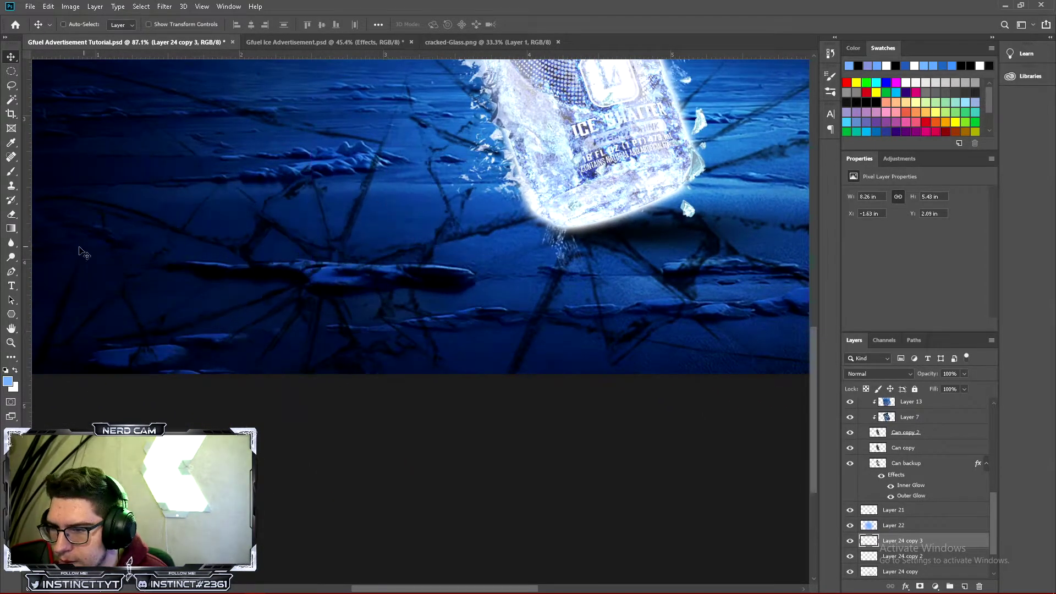
Move the crack layer across the foreground ice
{"action": "left_click", "coordinate": [11, 214]}
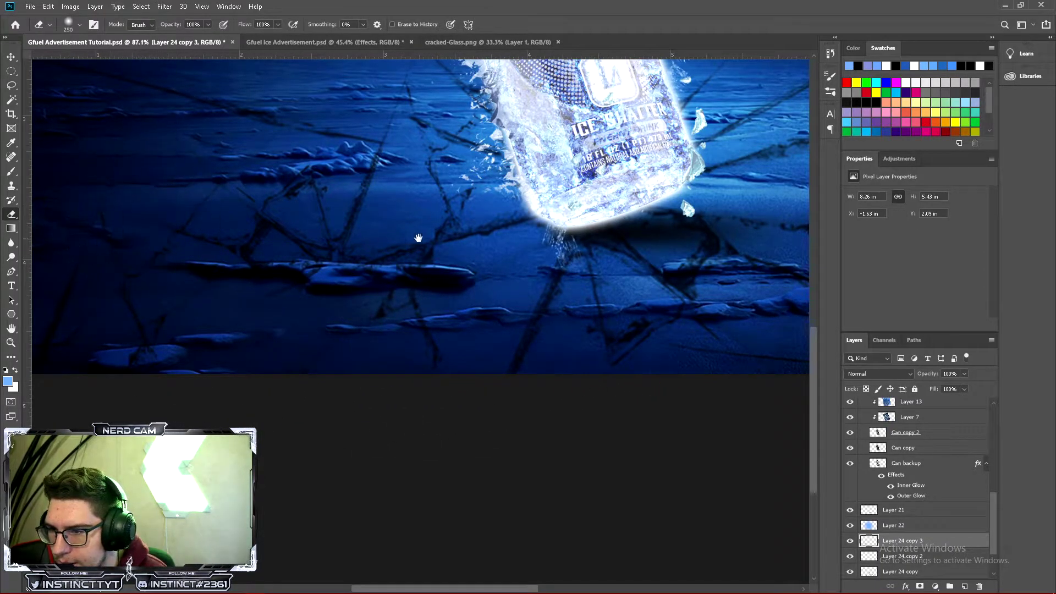
{"action": "left_click_drag", "start_coordinate": [456, 237], "coordinate": [465, 355]}
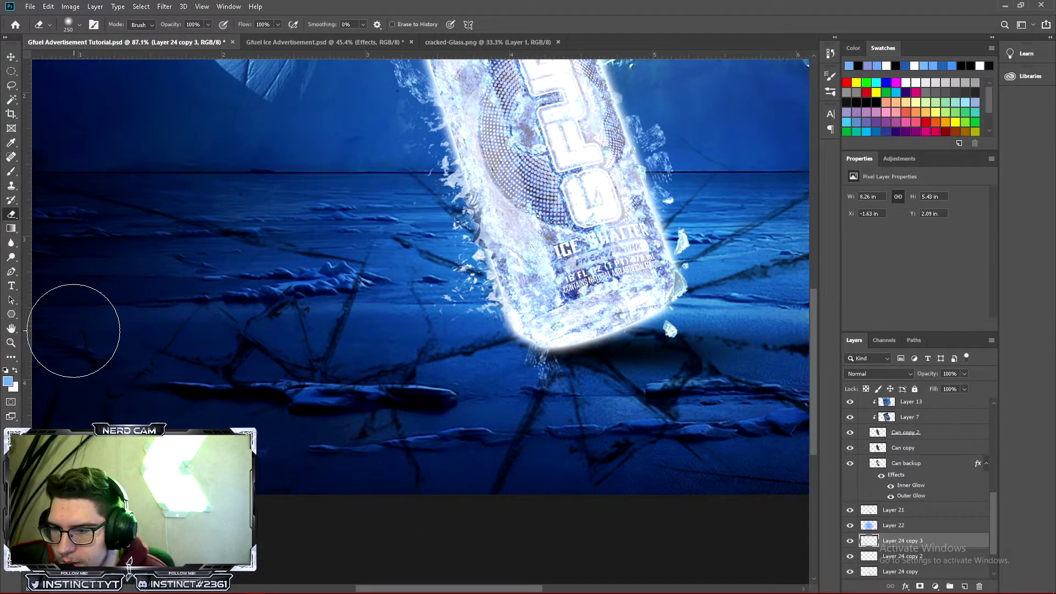
{"action": "left_click", "coordinate": [11, 57]}
{"action": "mouse_move", "coordinate": [316, 200]}
{"action": "left_mouse_down"}
{"action": "mouse_move", "coordinate": [507, 284]}
{"action": "mouse_move", "coordinate": [538, 255]}
{"action": "mouse_move", "coordinate": [471, 248]}
{"action": "left_mouse_up"}
{"action": "left_click_drag", "start_coordinate": [458, 293], "coordinate": [664, 190]}
Scale the crack layer down to about 60% and move it upward
{"action": "key", "text": "ctrl+t"}
{"action": "left_click_drag", "start_coordinate": [585, 220], "coordinate": [601, 374]}
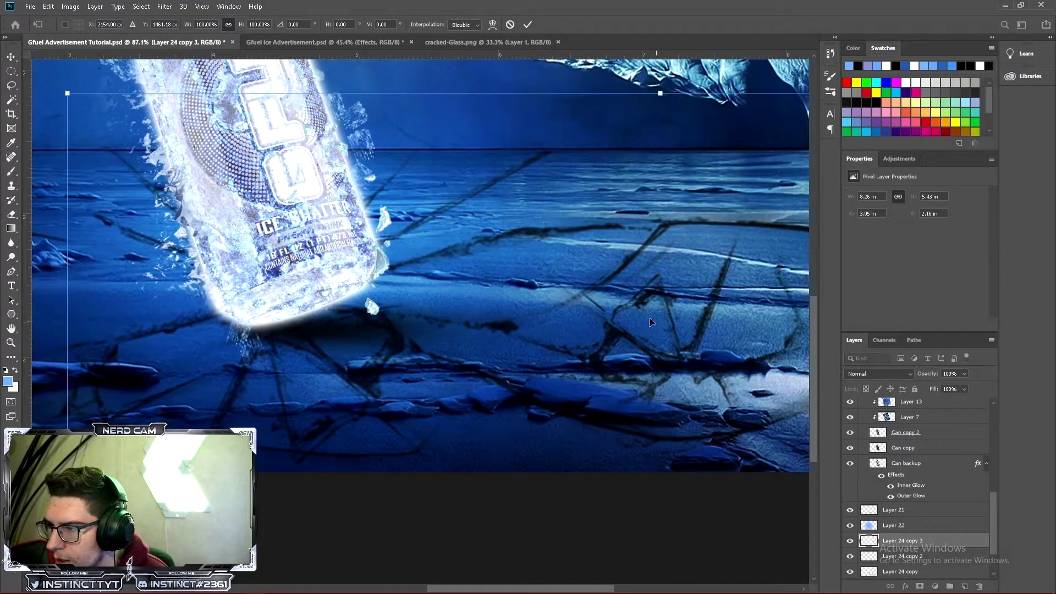
{"action": "left_click_drag", "start_coordinate": [378, 228], "coordinate": [488, 292]}
{"action": "left_click_drag", "start_coordinate": [183, 155], "coordinate": [568, 408]}
{"action": "left_click_drag", "start_coordinate": [682, 473], "coordinate": [262, 144]}
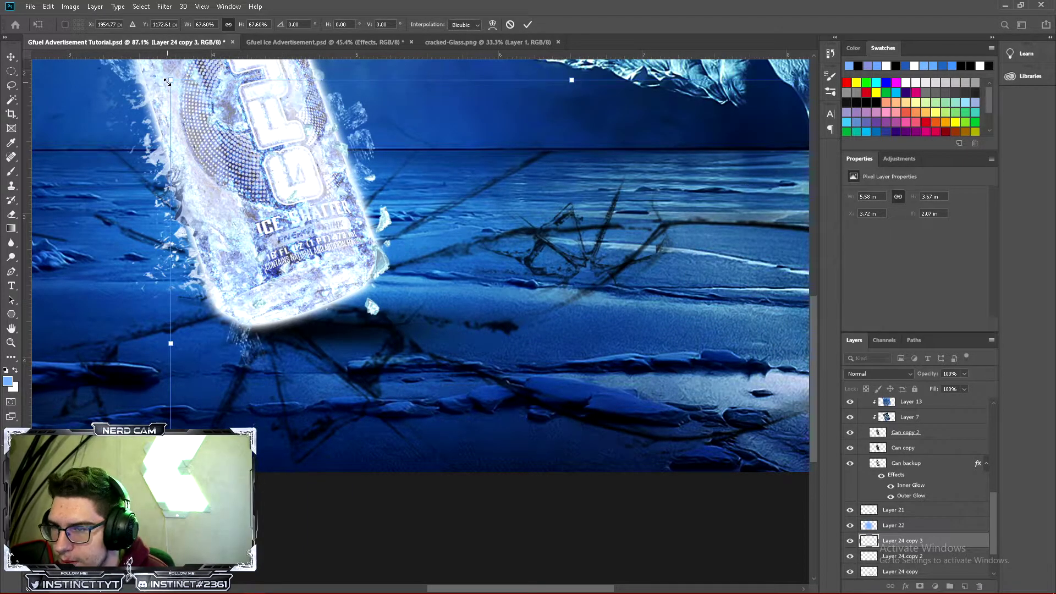
{"action": "left_click_drag", "start_coordinate": [167, 81], "coordinate": [223, 114]}
{"action": "left_click_drag", "start_coordinate": [588, 303], "coordinate": [539, 211]}
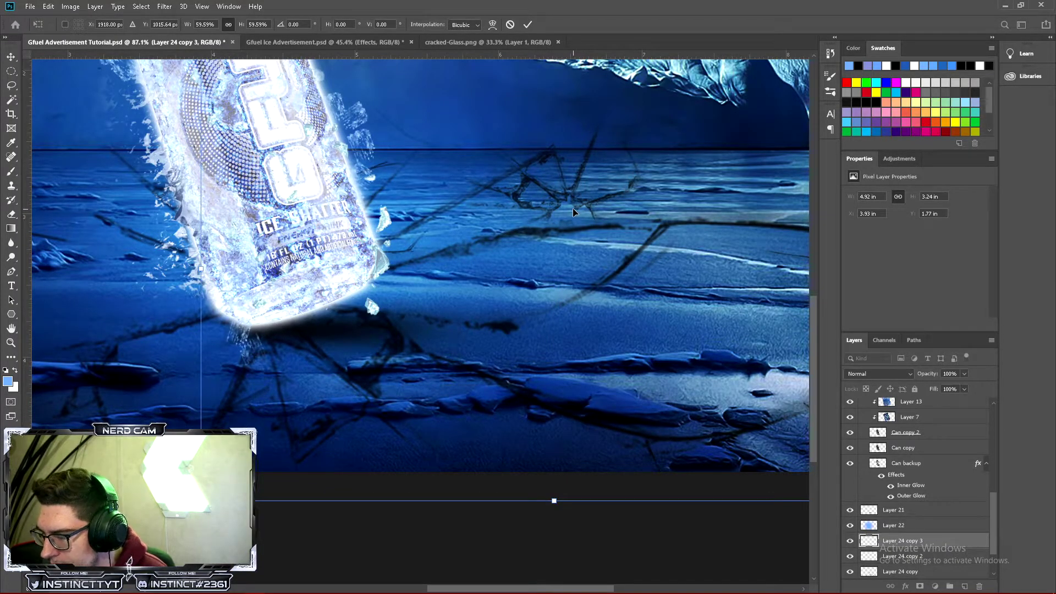
{"action": "key", "text": "Return"}
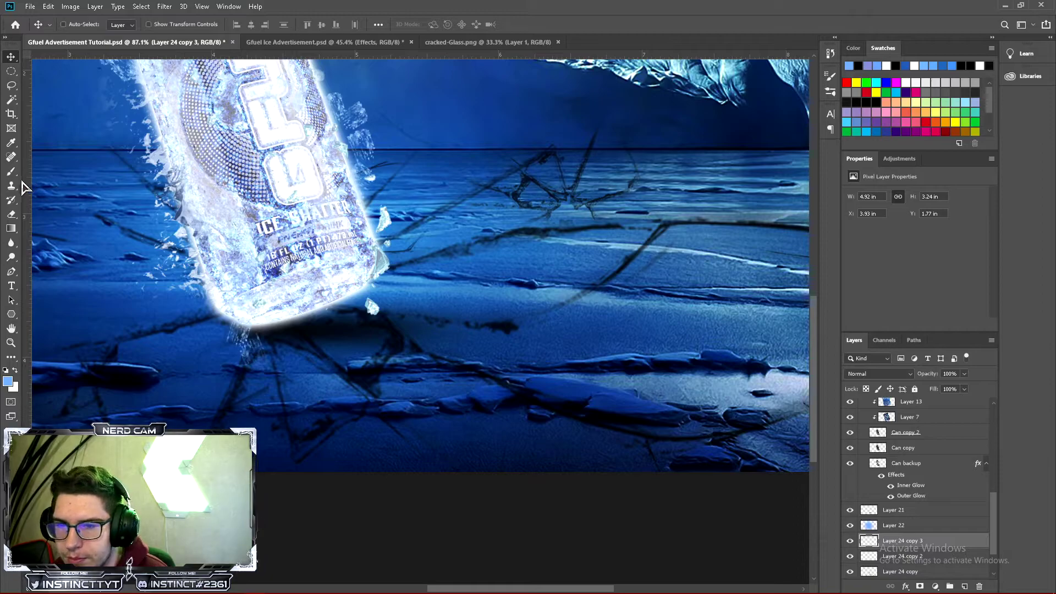
Warp the crack overlay, adjusting its top-left corner and shifting it slightly right
{"action": "left_click", "coordinate": [10, 216]}
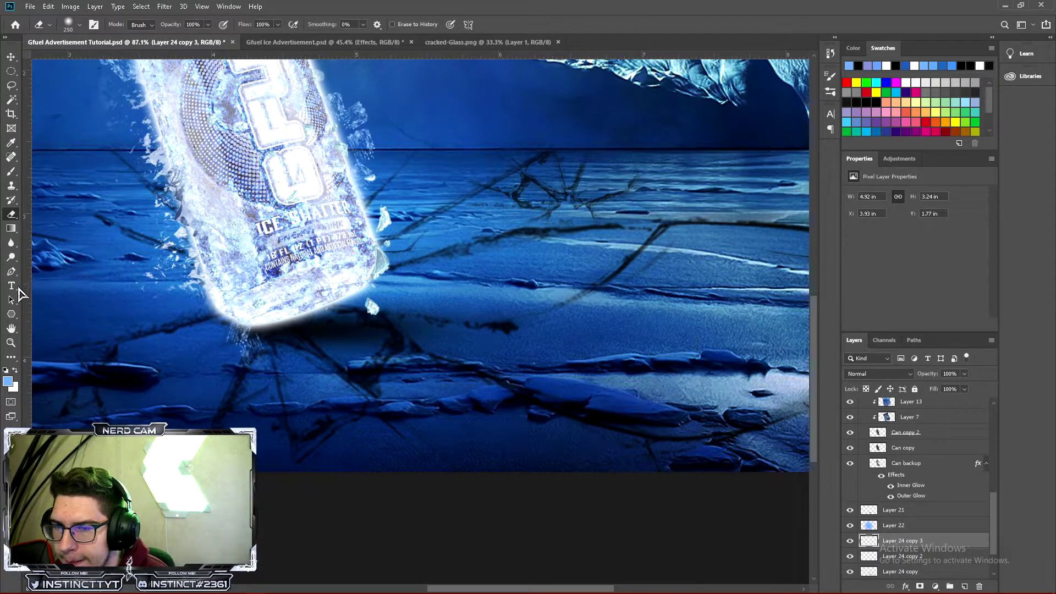
{"action": "left_click", "coordinate": [11, 343]}
{"action": "mouse_move", "coordinate": [682, 330]}
{"action": "left_mouse_down"}
{"action": "mouse_move", "coordinate": [516, 311]}
{"action": "mouse_move", "coordinate": [544, 302]}
{"action": "mouse_move", "coordinate": [686, 388]}
{"action": "mouse_move", "coordinate": [612, 407]}
{"action": "left_mouse_up"}
{"action": "left_click_drag", "start_coordinate": [451, 354], "coordinate": [564, 356]}
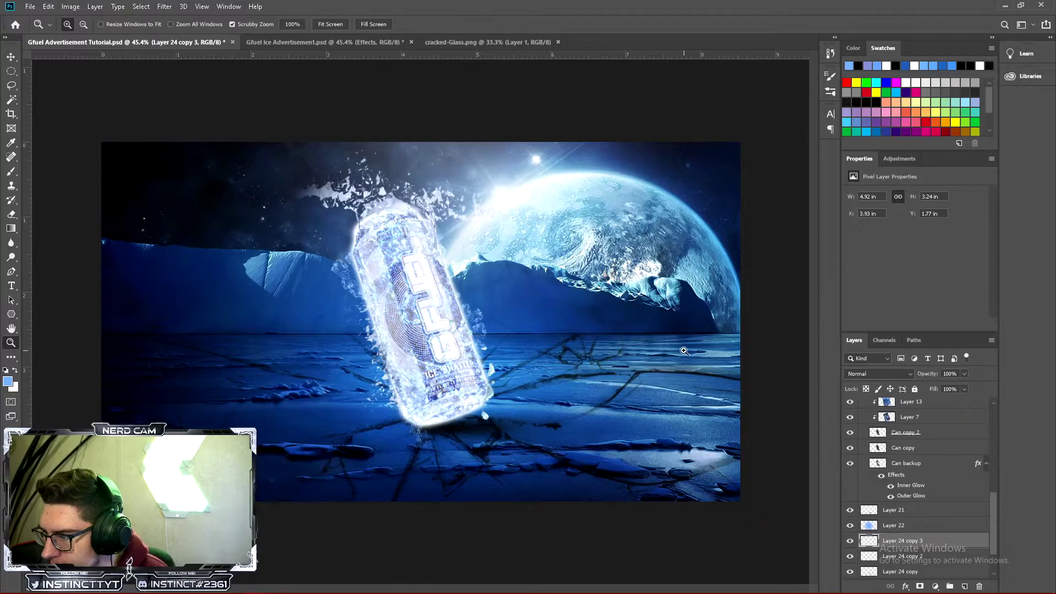
{"action": "key", "text": "ctrl+t"}
{"action": "right_click", "coordinate": [582, 352]}
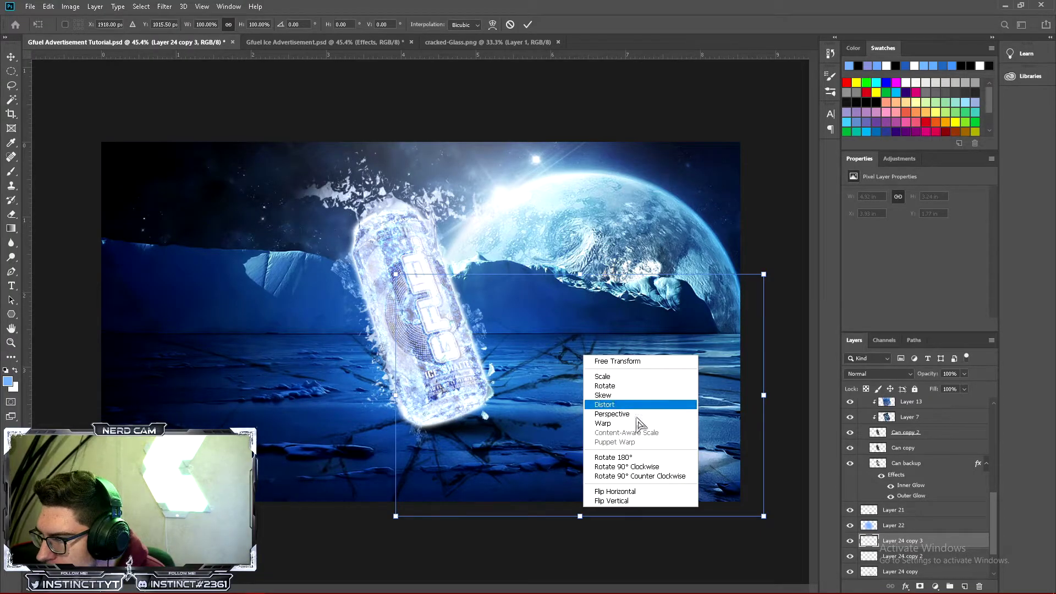
{"action": "left_click", "coordinate": [606, 412]}
{"action": "left_click_drag", "start_coordinate": [394, 278], "coordinate": [395, 292]}
{"action": "left_click_drag", "start_coordinate": [617, 380], "coordinate": [629, 379]}
{"action": "key", "text": "Return"}
Delete Layer 24 copy 3 and reframe the view on the artwork
{"action": "key", "text": "z"}
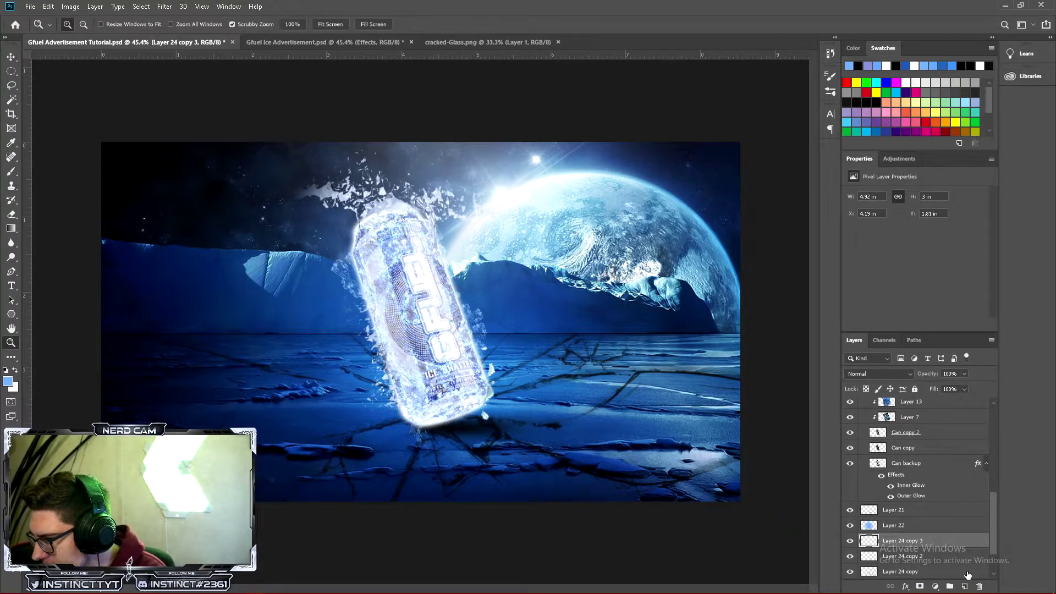
{"action": "key", "text": "Delete"}
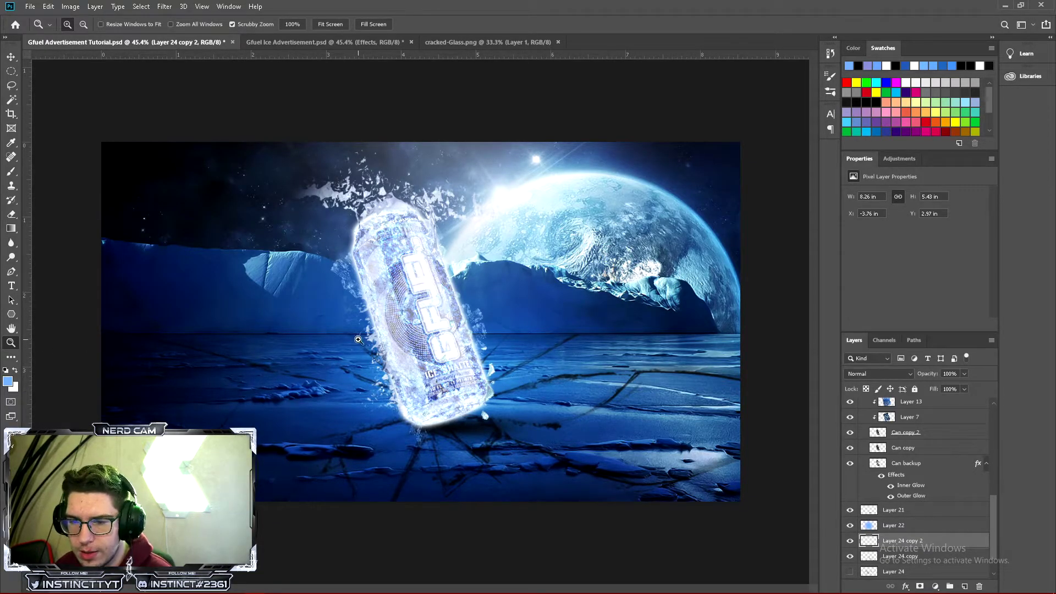
{"action": "left_click_drag", "start_coordinate": [490, 410], "coordinate": [447, 433]}
{"action": "left_click_drag", "start_coordinate": [409, 389], "coordinate": [426, 391]}
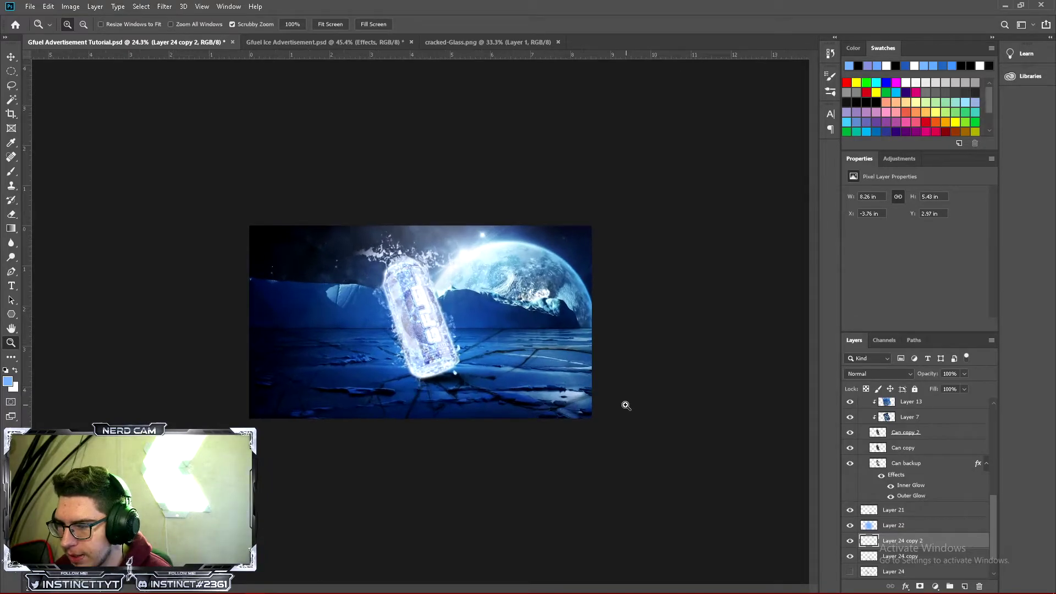
{"action": "left_click_drag", "start_coordinate": [456, 439], "coordinate": [473, 440]}
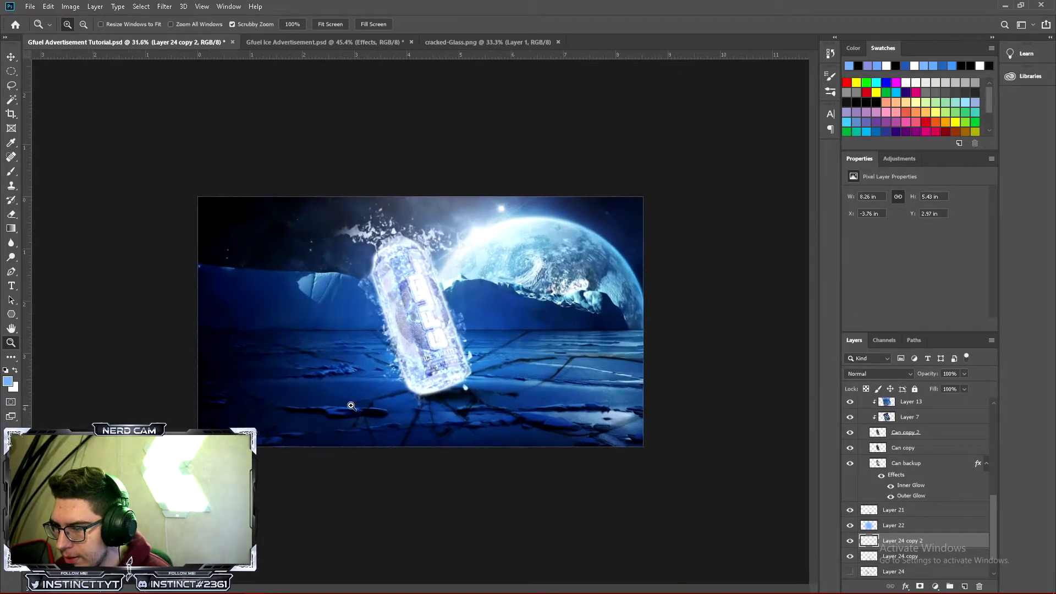
{"action": "left_click_drag", "start_coordinate": [393, 352], "coordinate": [406, 356]}
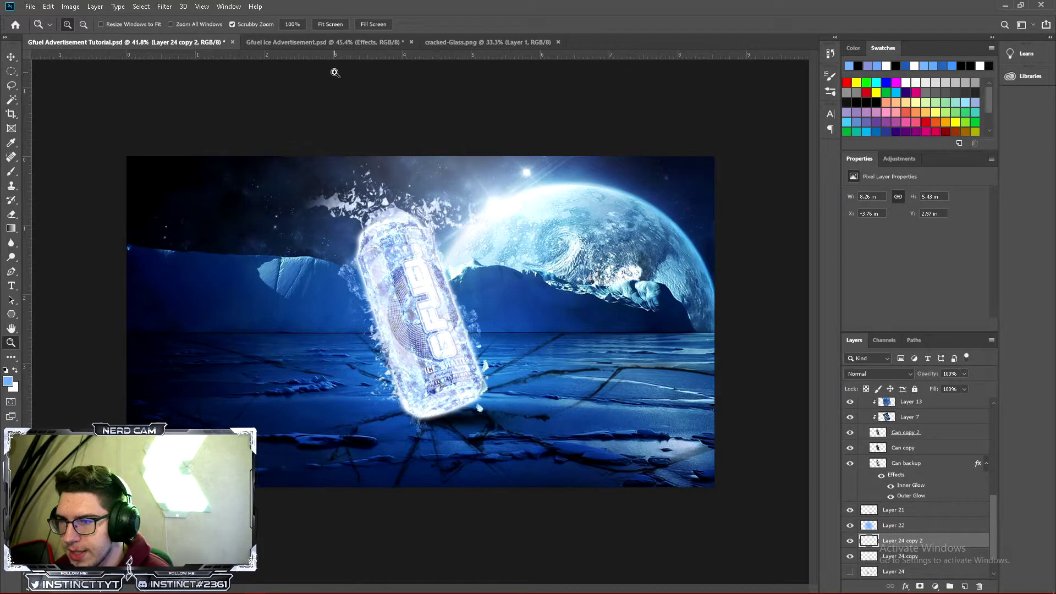
Open the recent file Amplify Graphics Pack by Mixo.psd as a new document
{"action": "left_click", "coordinate": [353, 42]}
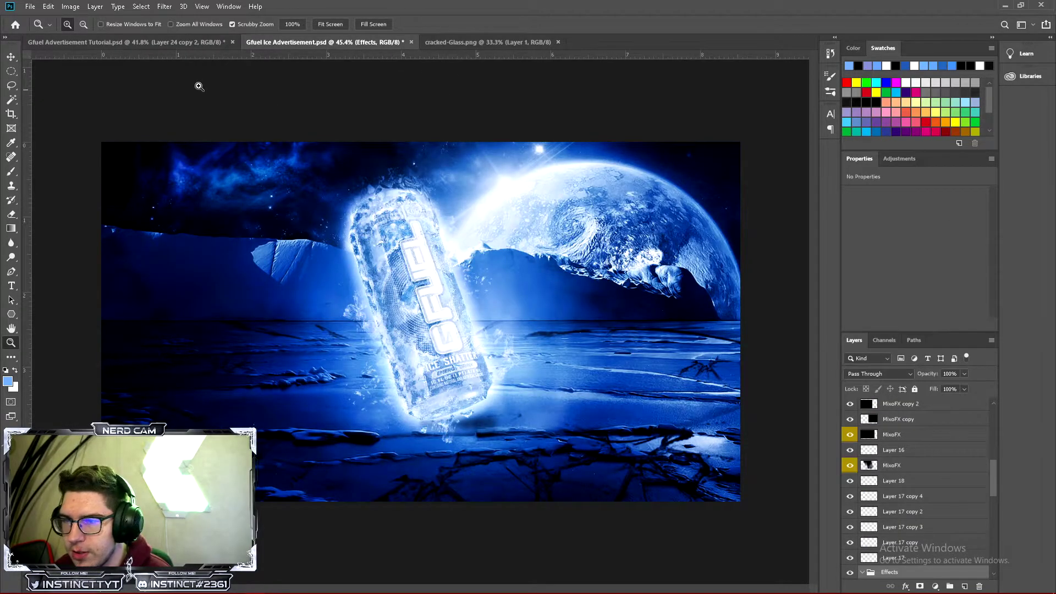
{"action": "left_click", "coordinate": [127, 41]}
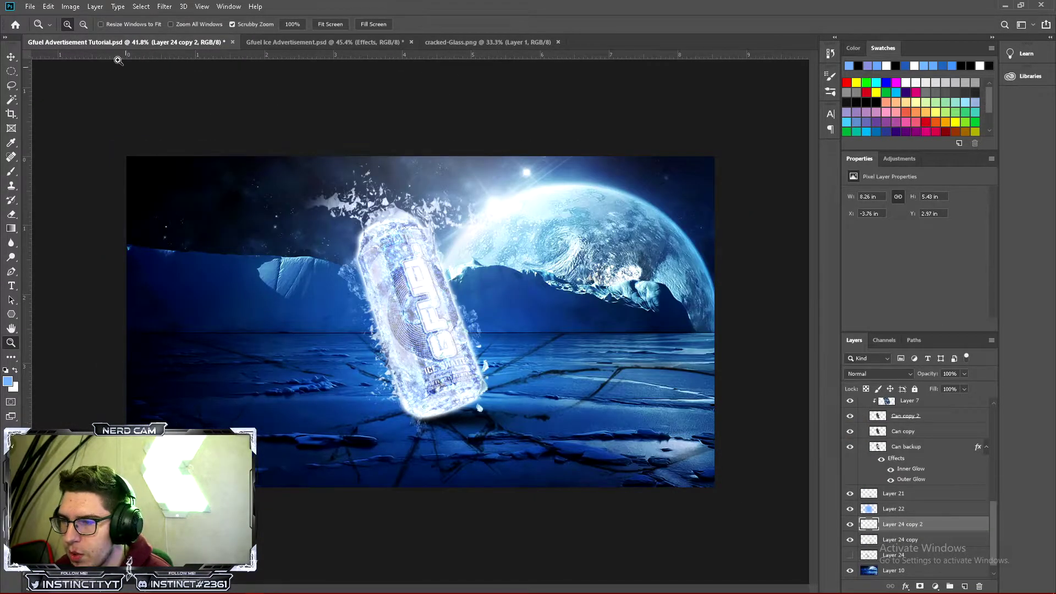
{"action": "left_click", "coordinate": [36, 7]}
{"action": "mouse_move", "coordinate": [29, 6]}
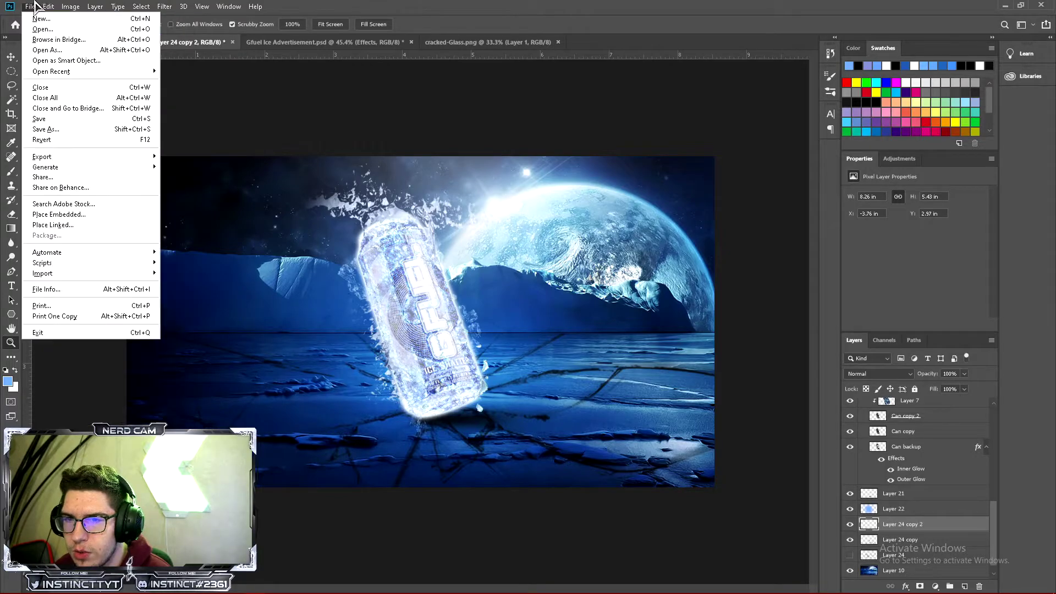
{"action": "mouse_move", "coordinate": [90, 78]}
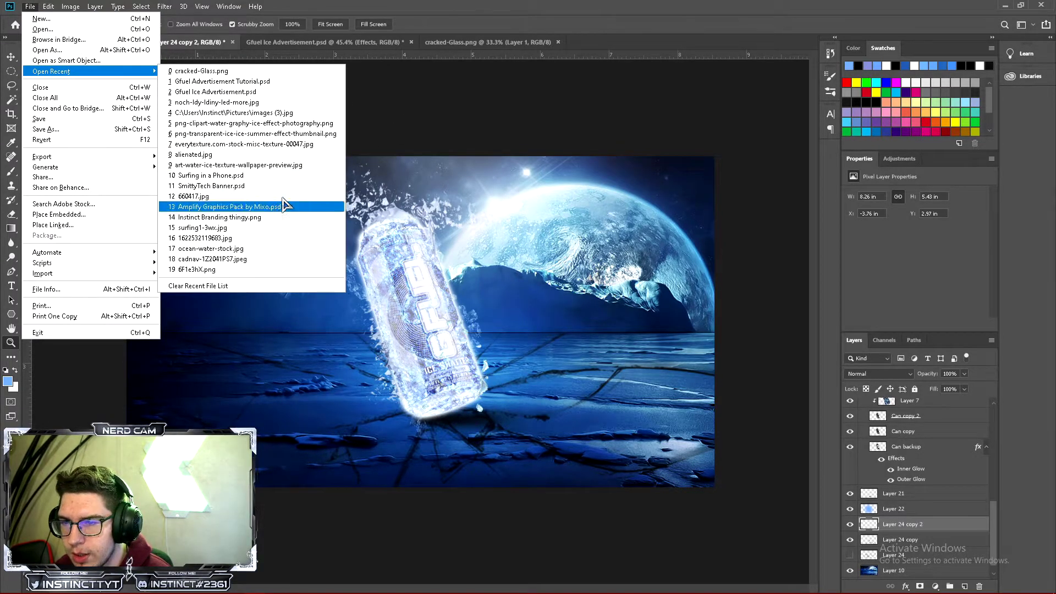
{"action": "left_click", "coordinate": [244, 209]}
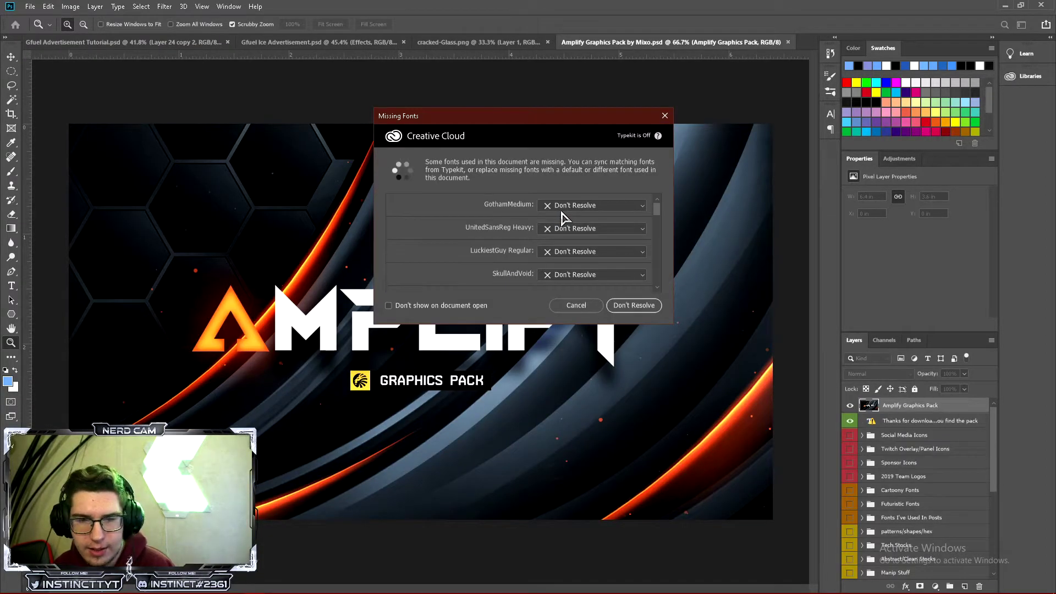
Dismiss the Missing Fonts warning and hide the Thanks and Amplify Graphics Pack layers
{"action": "left_click", "coordinate": [570, 309]}
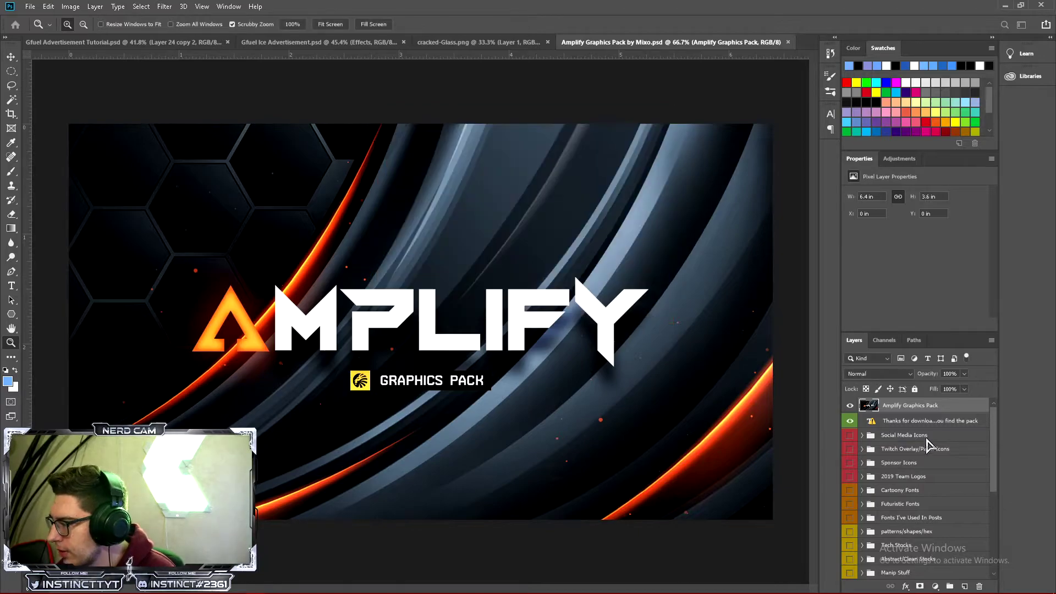
{"action": "left_click", "coordinate": [851, 422]}
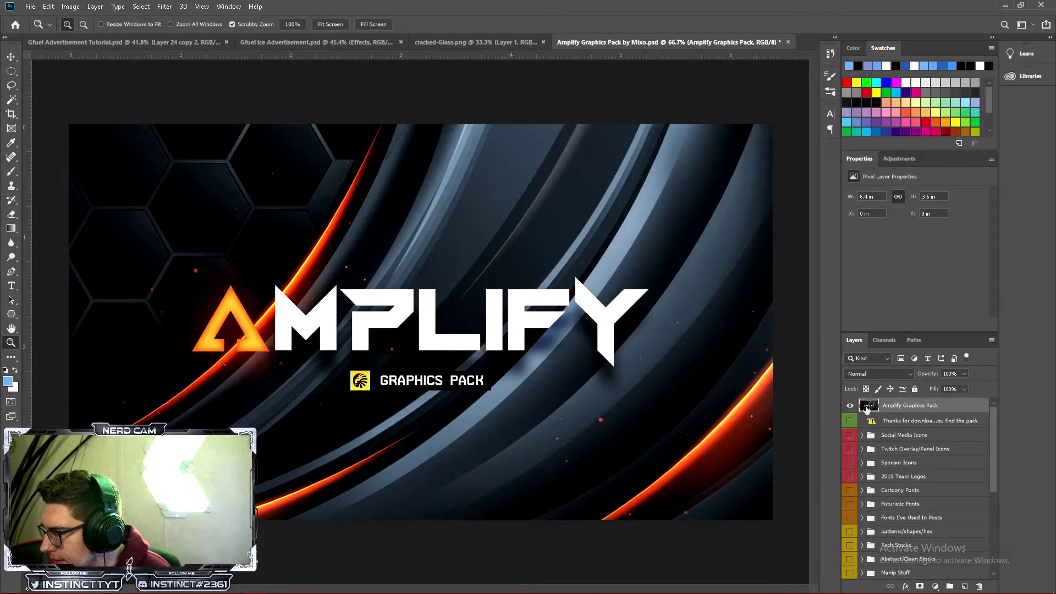
{"action": "scroll", "coordinate": [898, 451], "scroll_direction": "down", "scroll_amount": 2}
{"action": "scroll", "coordinate": [891, 457], "scroll_direction": "up", "scroll_amount": 1}
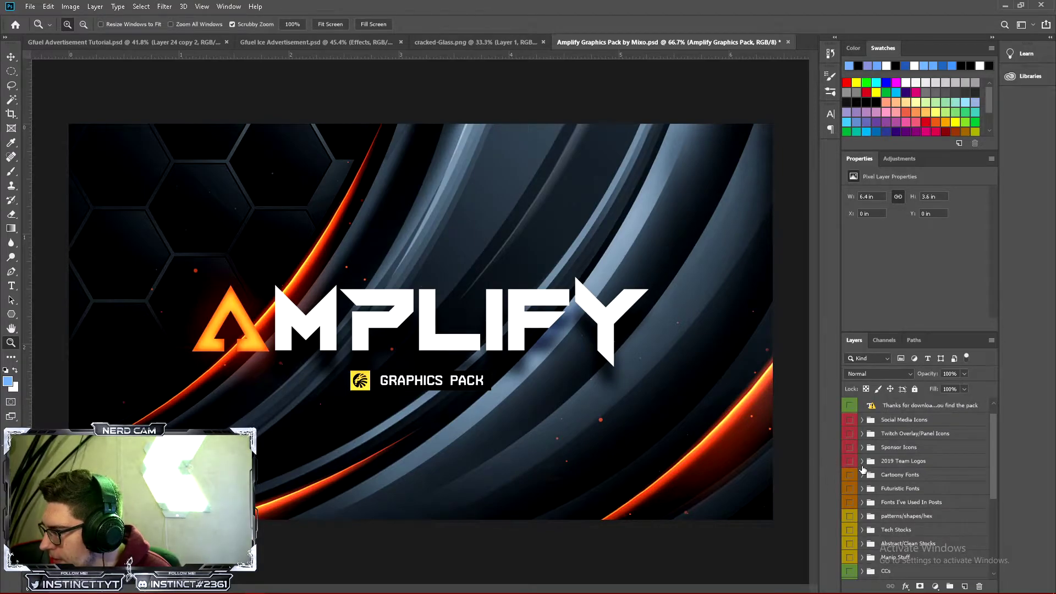
{"action": "scroll", "coordinate": [875, 500], "scroll_direction": "down", "scroll_amount": 1}
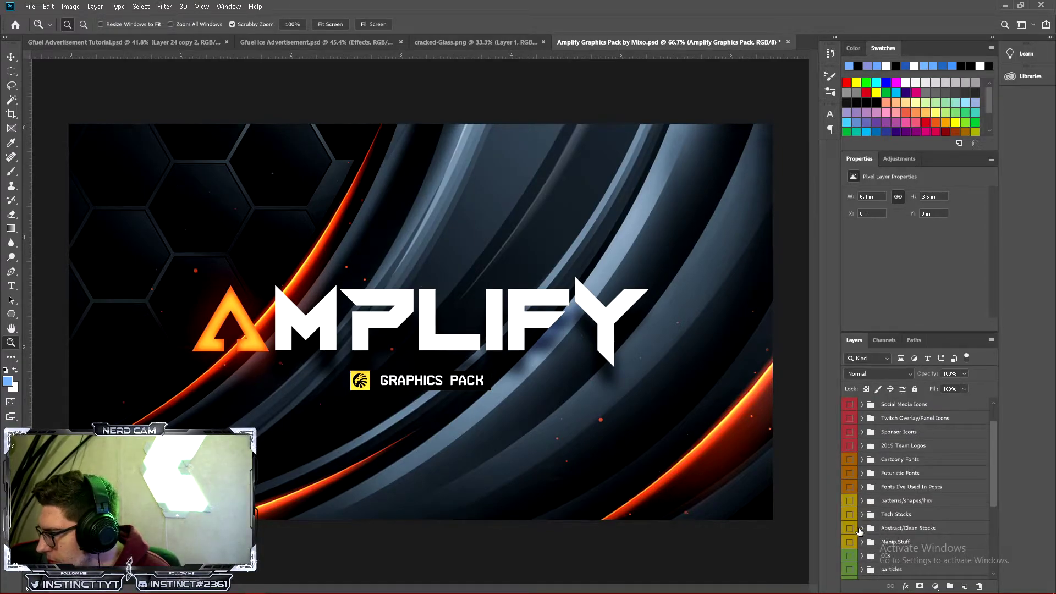
{"action": "scroll", "coordinate": [875, 489], "scroll_direction": "up", "scroll_amount": 2}
{"action": "scroll", "coordinate": [885, 517], "scroll_direction": "down", "scroll_amount": 8}
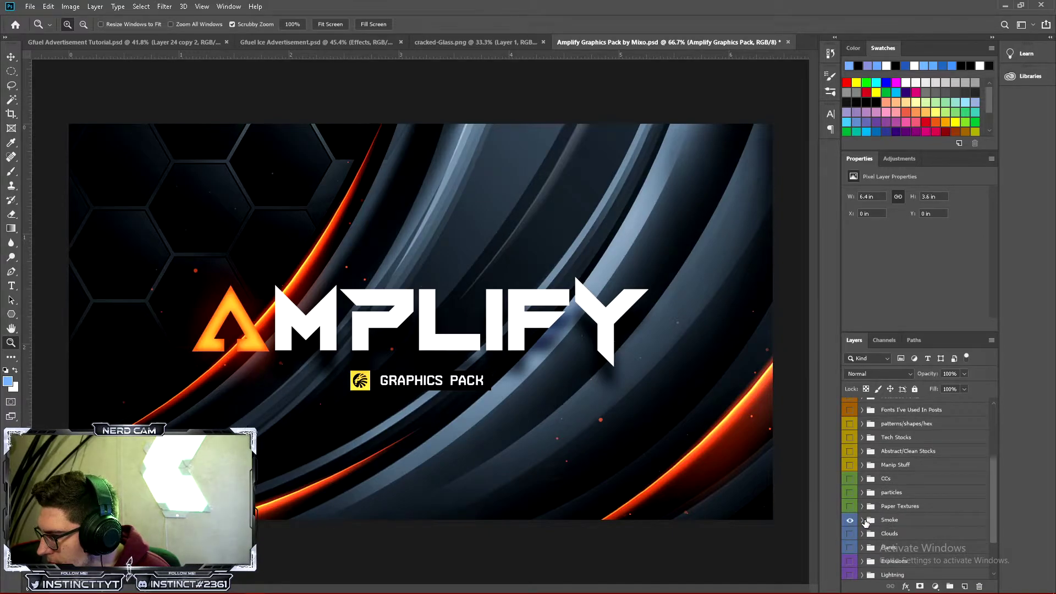
{"action": "scroll", "coordinate": [883, 457], "scroll_direction": "up", "scroll_amount": 8}
{"action": "left_click", "coordinate": [849, 405]}
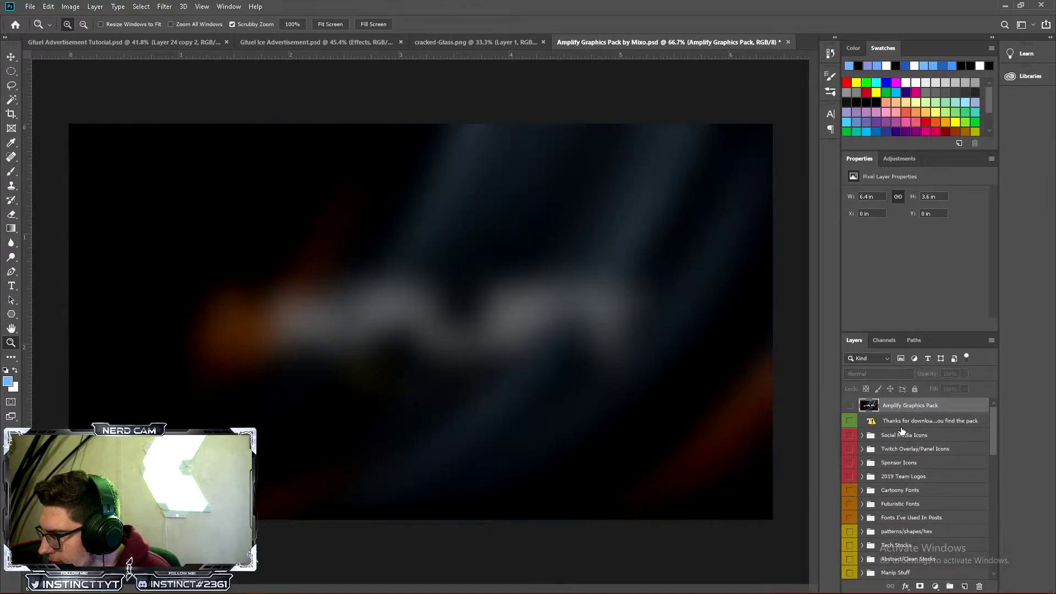
Preview the Smoke folder's mixo layers, testing the faint bottom smoke's position
{"action": "scroll", "coordinate": [891, 484], "scroll_direction": "down", "scroll_amount": 10}
{"action": "left_click", "coordinate": [850, 489]}
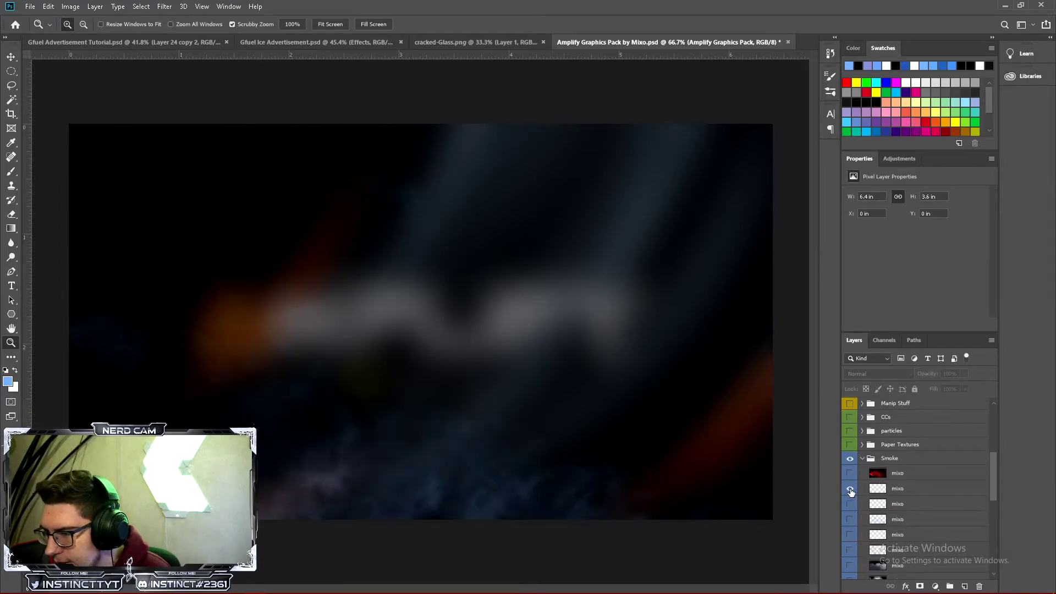
{"action": "left_click", "coordinate": [850, 490]}
{"action": "left_click", "coordinate": [850, 504]}
{"action": "left_click", "coordinate": [850, 503]}
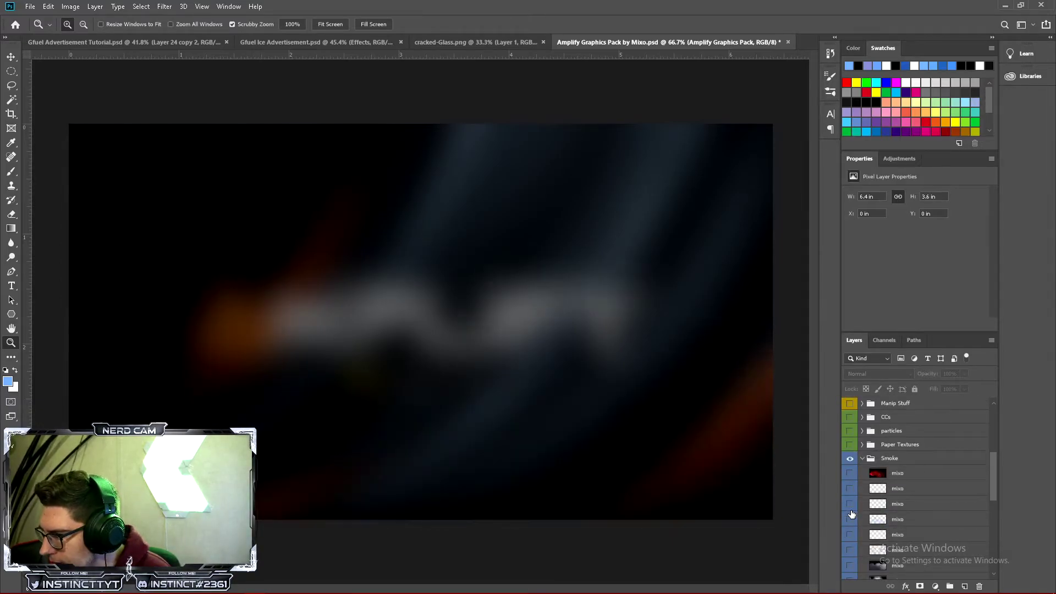
{"action": "left_click", "coordinate": [849, 520]}
{"action": "left_click", "coordinate": [850, 520]}
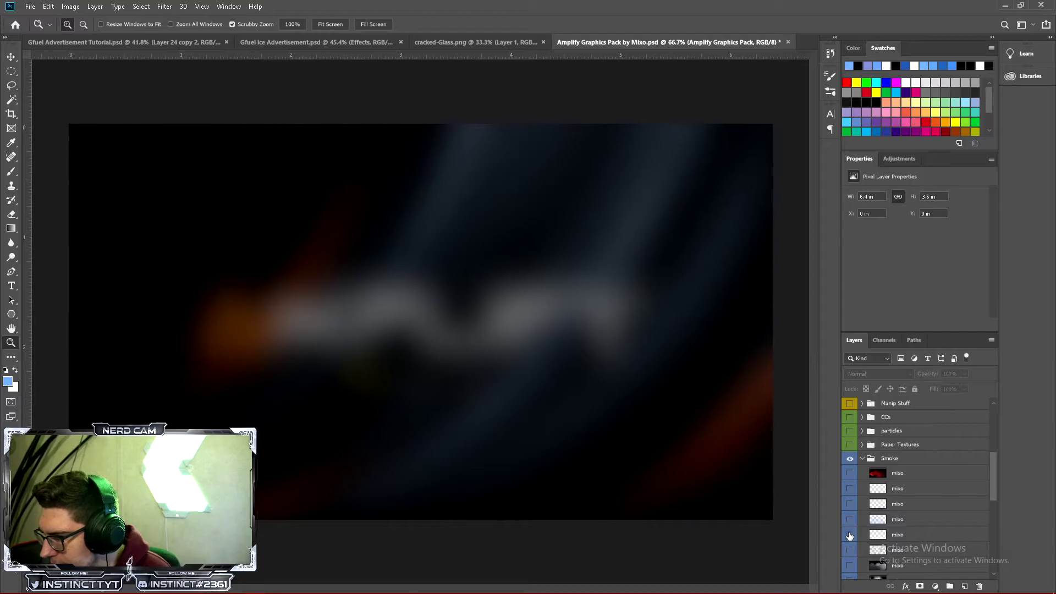
{"action": "left_click", "coordinate": [850, 535]}
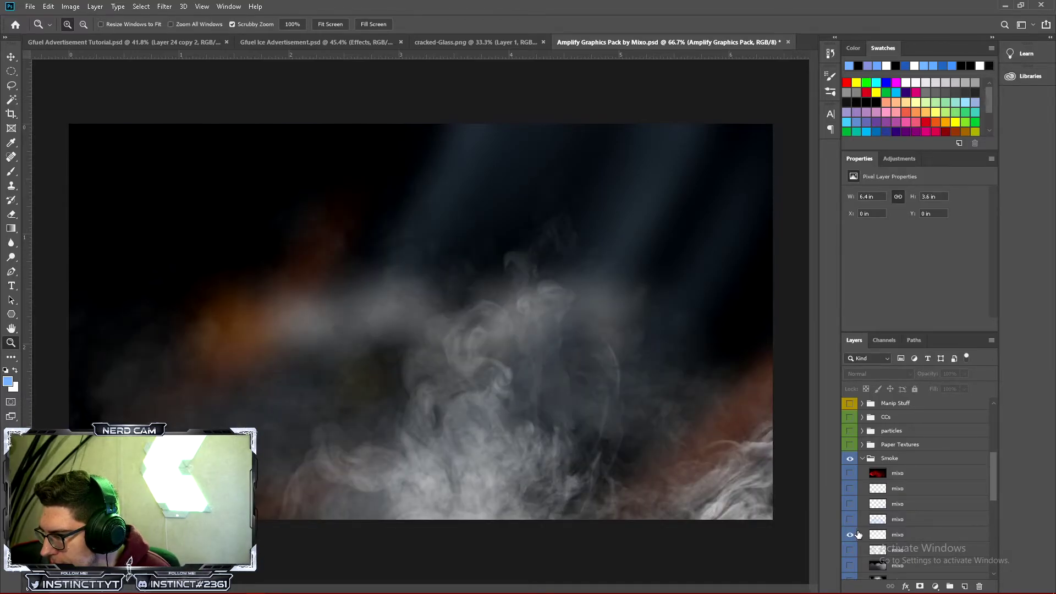
{"action": "left_click", "coordinate": [850, 535]}
{"action": "left_click", "coordinate": [850, 489]}
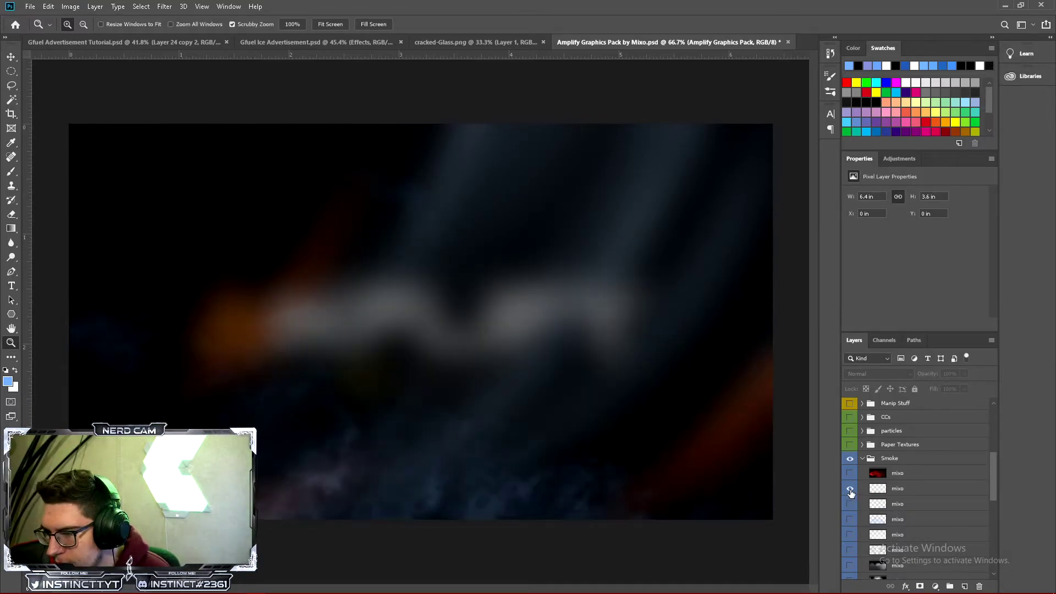
{"action": "left_click", "coordinate": [909, 491]}
{"action": "left_click", "coordinate": [11, 57]}
{"action": "left_click_drag", "start_coordinate": [288, 420], "coordinate": [405, 421]}
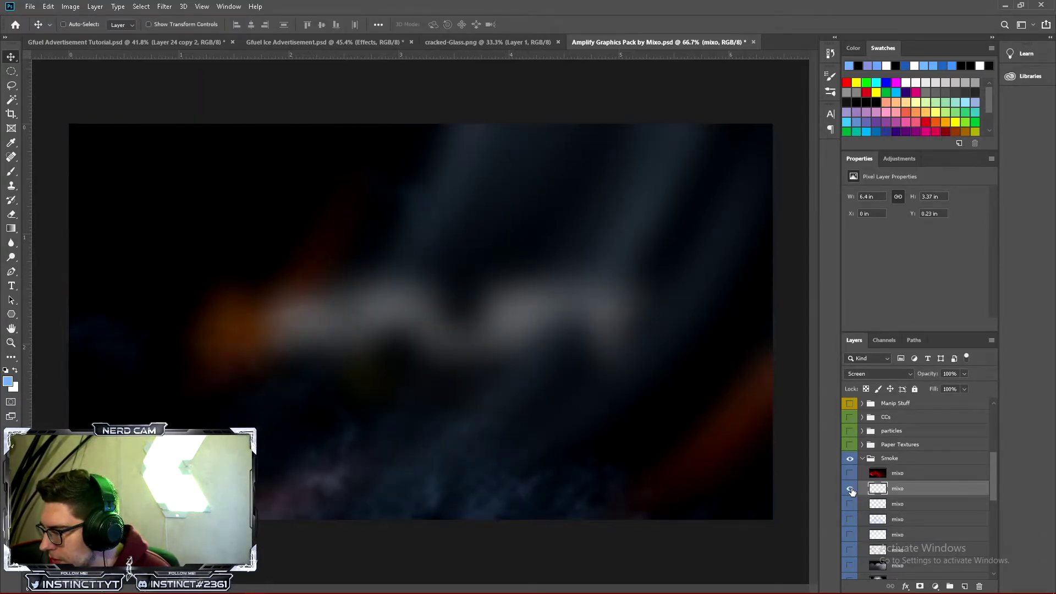
{"action": "left_click", "coordinate": [850, 489]}
Preview more smoke layers and leave the large smoke layer visible across the canvas
{"action": "scroll", "coordinate": [871, 521], "scroll_direction": "down", "scroll_amount": 1}
{"action": "left_click", "coordinate": [851, 503]}
{"action": "left_click", "coordinate": [851, 503]}
{"action": "left_click", "coordinate": [851, 520]}
{"action": "left_click", "coordinate": [851, 520]}
{"action": "left_click", "coordinate": [849, 488]}
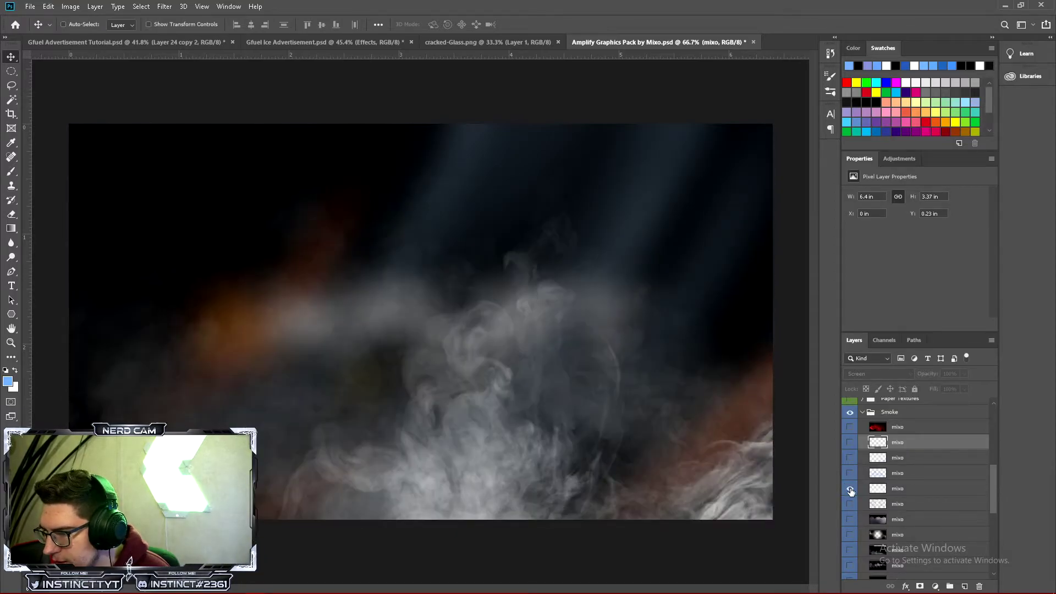
Drag the large smoke image into the G Fuel artwork and shift it right
{"action": "left_click", "coordinate": [913, 490]}
{"action": "left_click_drag", "start_coordinate": [530, 435], "coordinate": [447, 384]}
{"action": "left_click_drag", "start_coordinate": [498, 355], "coordinate": [499, 361]}
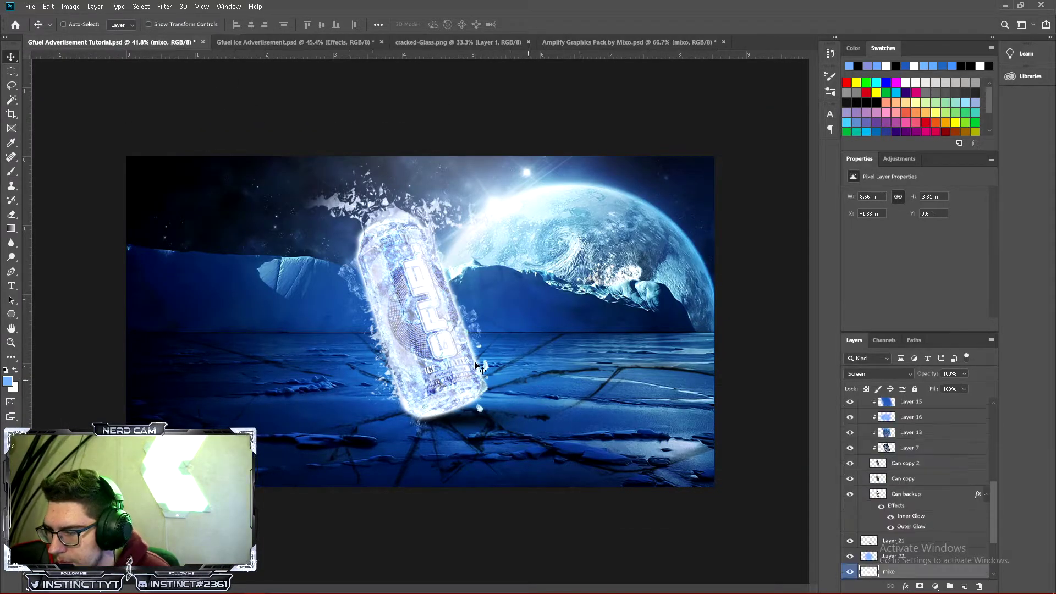
{"action": "left_click_drag", "start_coordinate": [363, 371], "coordinate": [469, 368]}
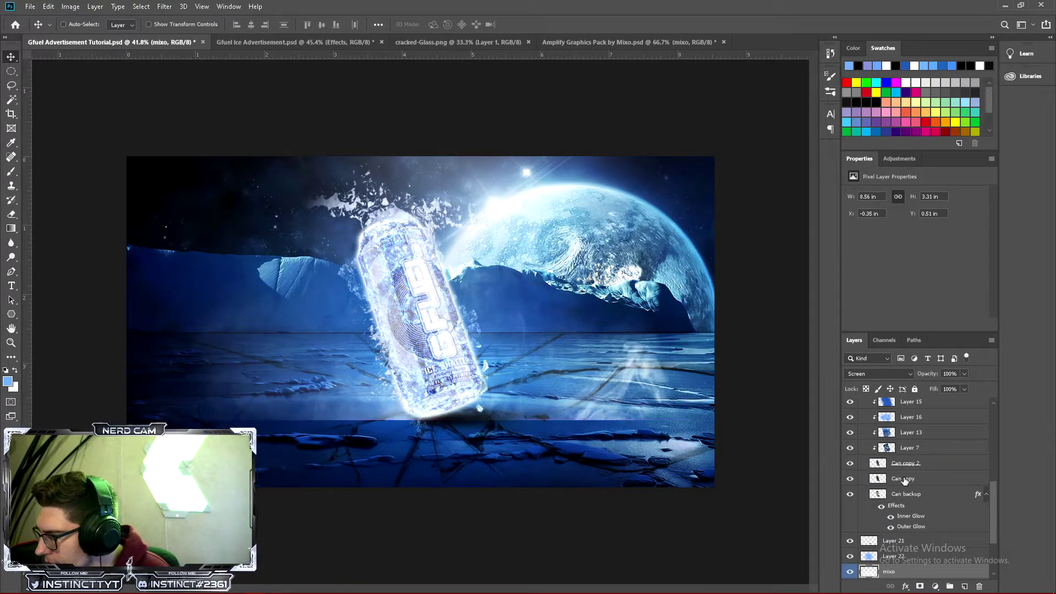
Move the smoke below Layer 24, delete hidden Layer 24, and fine-tune the smoke's position
{"action": "left_click_drag", "start_coordinate": [996, 515], "coordinate": [1001, 542]}
{"action": "left_click_drag", "start_coordinate": [929, 500], "coordinate": [918, 548]}
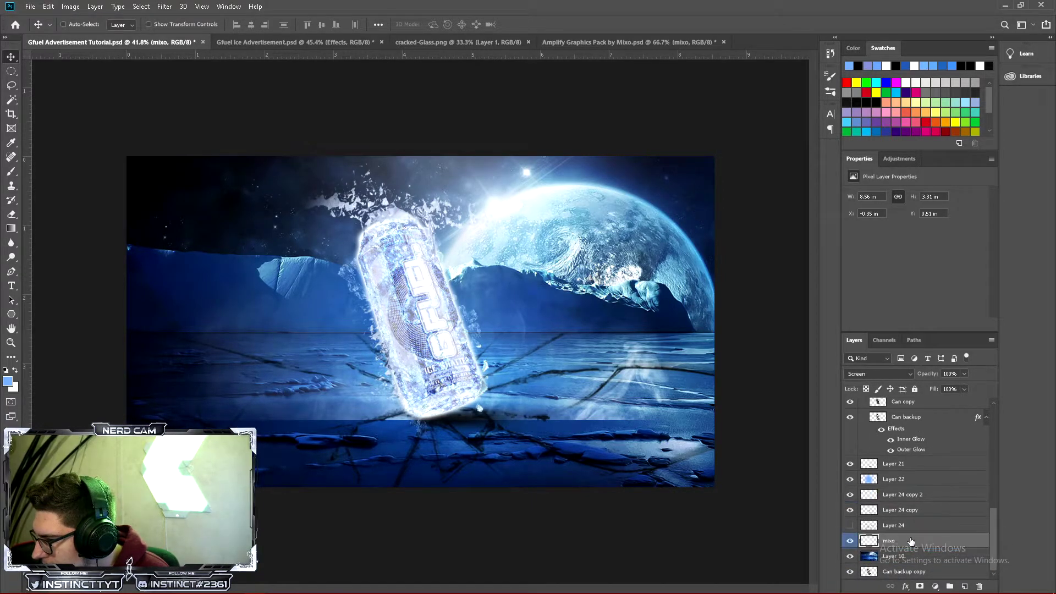
{"action": "left_click", "coordinate": [914, 527]}
{"action": "key", "text": "Delete"}
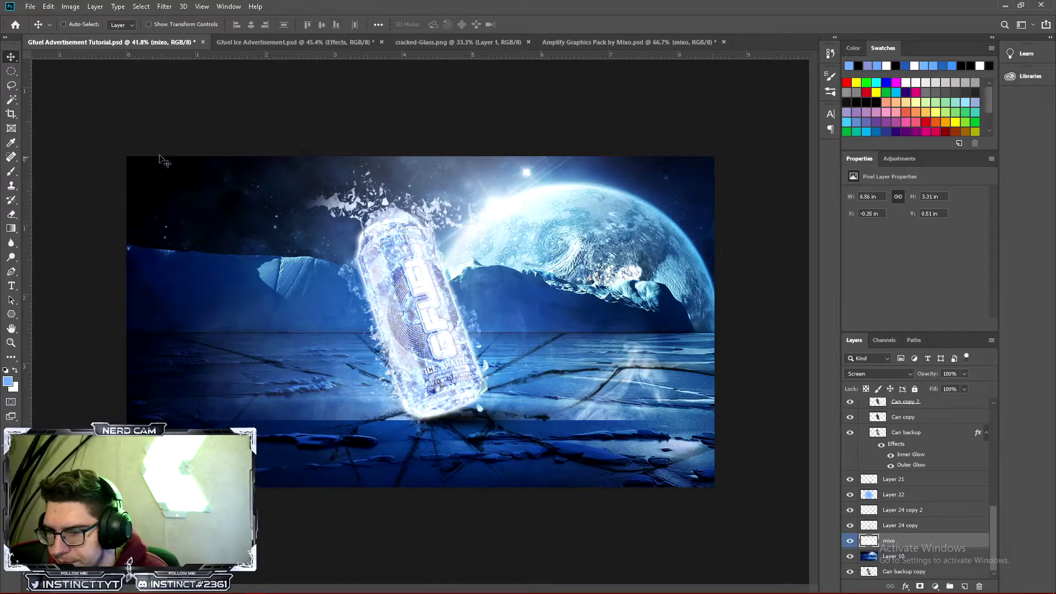
{"action": "left_click_drag", "start_coordinate": [482, 389], "coordinate": [487, 384]}
{"action": "left_click_drag", "start_coordinate": [486, 400], "coordinate": [447, 385]}
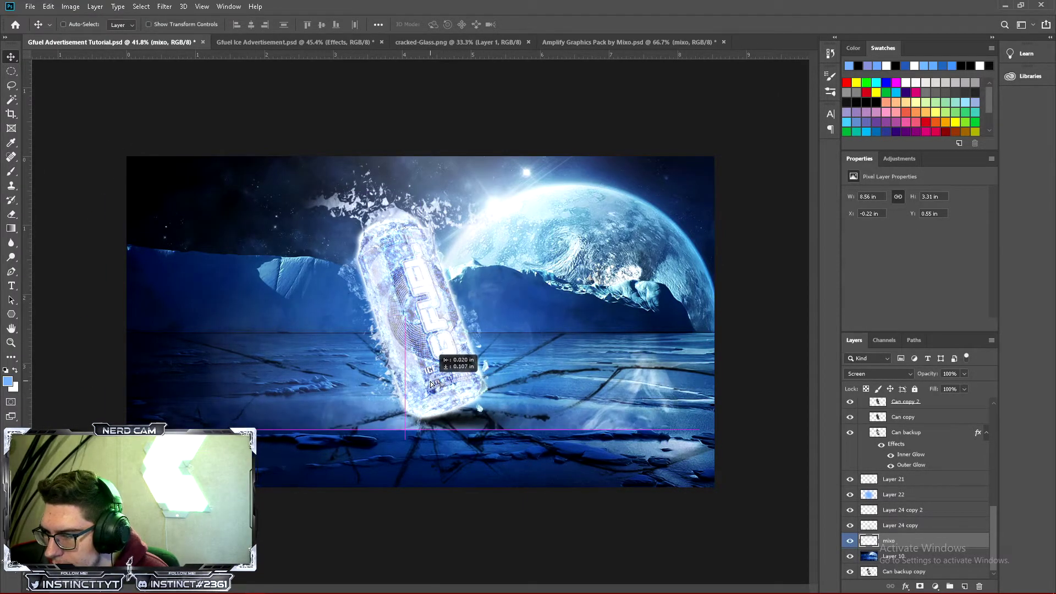
Erase the left side of the mixo flare with an 1100 px eraser
{"action": "left_click", "coordinate": [11, 230]}
{"action": "left_click", "coordinate": [11, 214]}
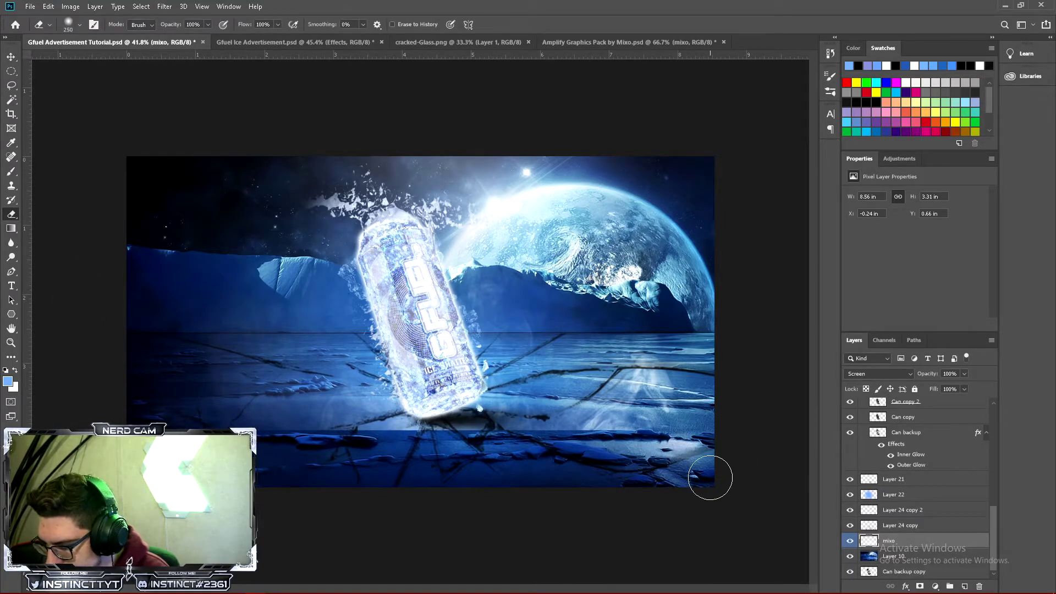
{"action": "key", "text": "bracketright"}
{"action": "key", "text": "bracketright"}
{"action": "key", "text": "bracketright"}
{"action": "key", "text": "bracketright"}
{"action": "key", "text": "bracketright"}
{"action": "key", "text": "bracketright"}
{"action": "key", "text": "bracketright"}
{"action": "key", "text": "bracketright"}
{"action": "key", "text": "bracketright"}
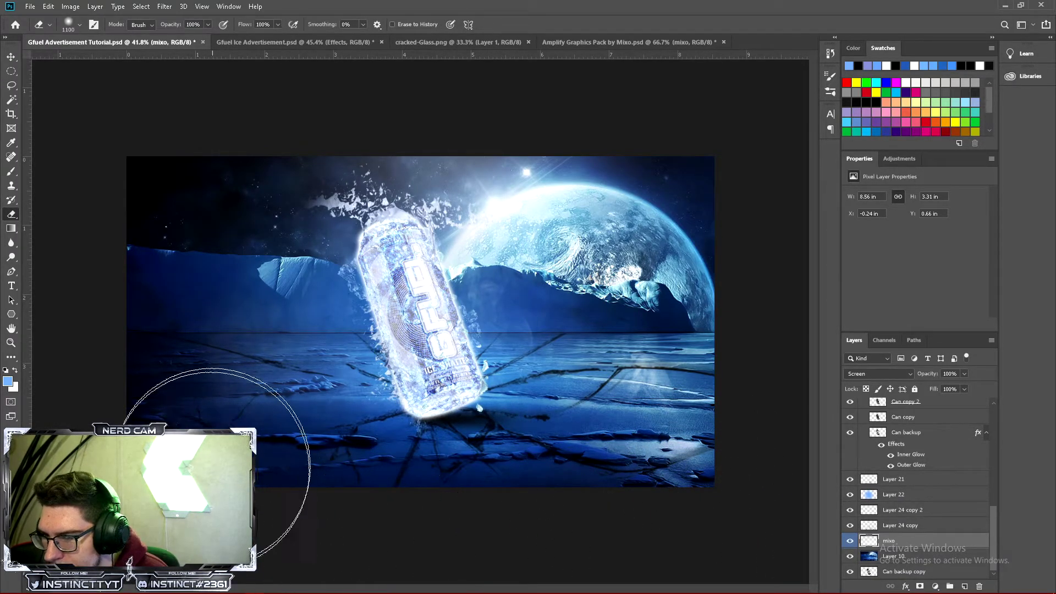
{"action": "mouse_move", "coordinate": [154, 484]}
{"action": "left_mouse_down"}
{"action": "mouse_move", "coordinate": [205, 217]}
{"action": "mouse_move", "coordinate": [241, 515]}
{"action": "mouse_move", "coordinate": [143, 232]}
{"action": "left_mouse_up"}
{"action": "mouse_move", "coordinate": [682, 264]}
{"action": "left_mouse_down"}
{"action": "mouse_move", "coordinate": [733, 348]}
{"action": "mouse_move", "coordinate": [714, 448]}
{"action": "mouse_move", "coordinate": [672, 500]}
{"action": "mouse_move", "coordinate": [736, 403]}
{"action": "left_mouse_up"}
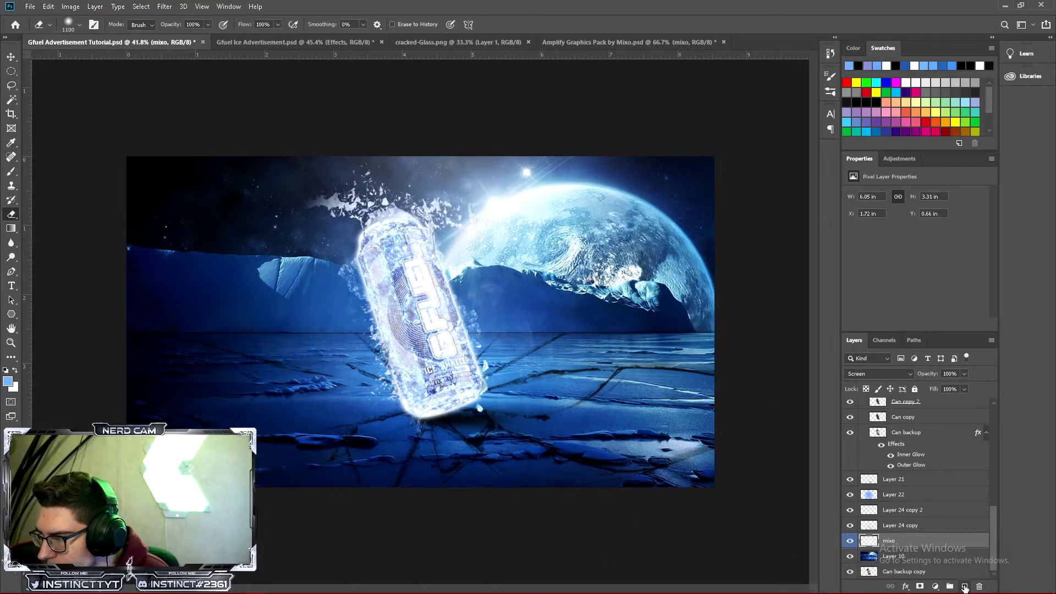
Add a new layer clipped to the mixo layer
{"action": "left_click", "coordinate": [964, 589]}
{"action": "right_click", "coordinate": [941, 541]}
{"action": "left_click", "coordinate": [935, 291]}
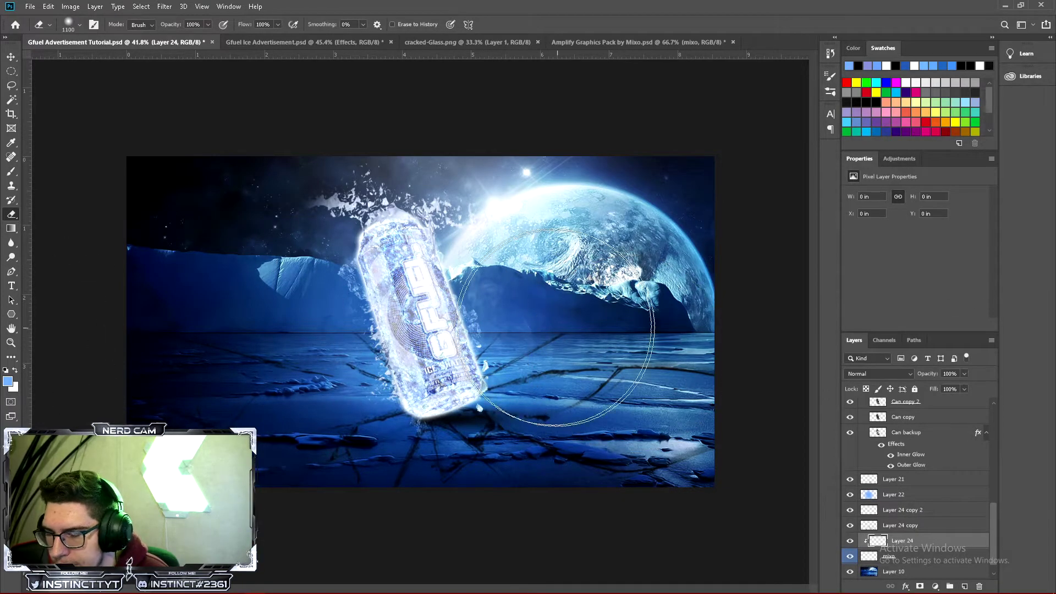
Paint soft light onto Layer 24 with an enlarged soft round brush
{"action": "left_click", "coordinate": [11, 173]}
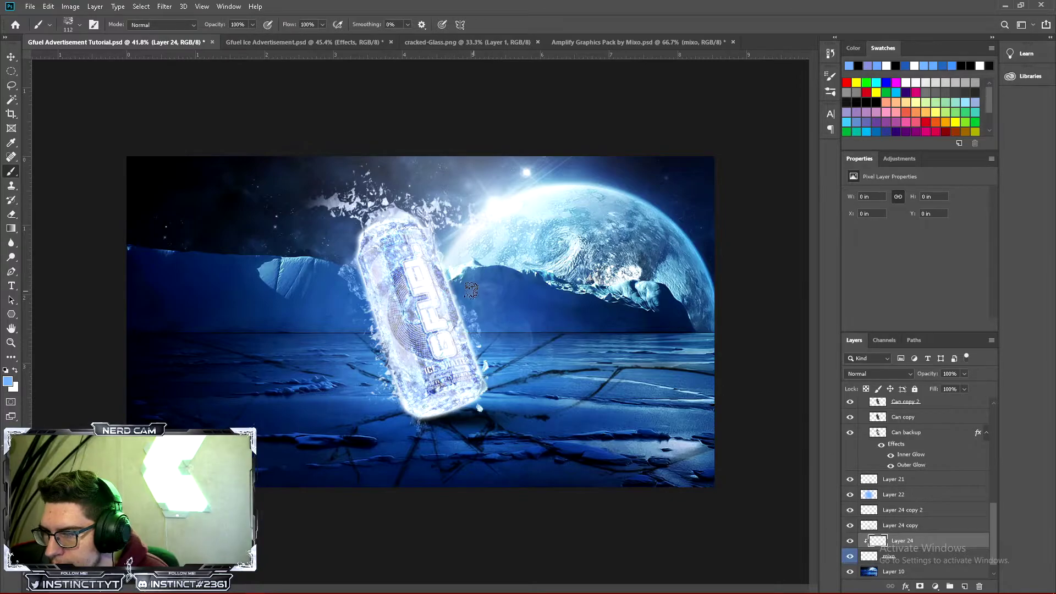
{"action": "right_click", "coordinate": [445, 285]}
{"action": "left_click", "coordinate": [467, 359]}
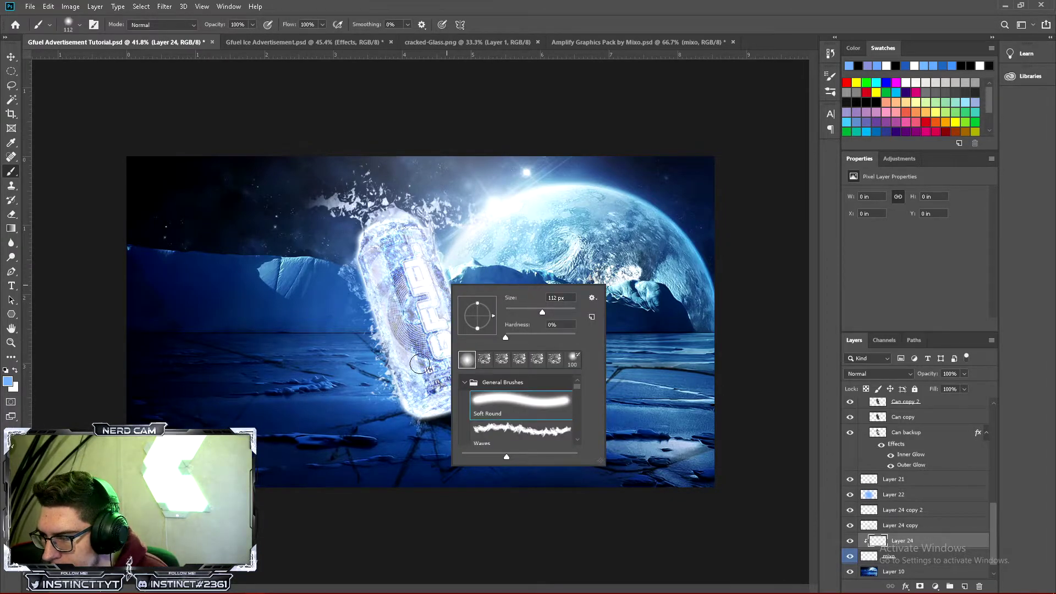
{"action": "left_click_drag", "start_coordinate": [542, 312], "coordinate": [547, 312]}
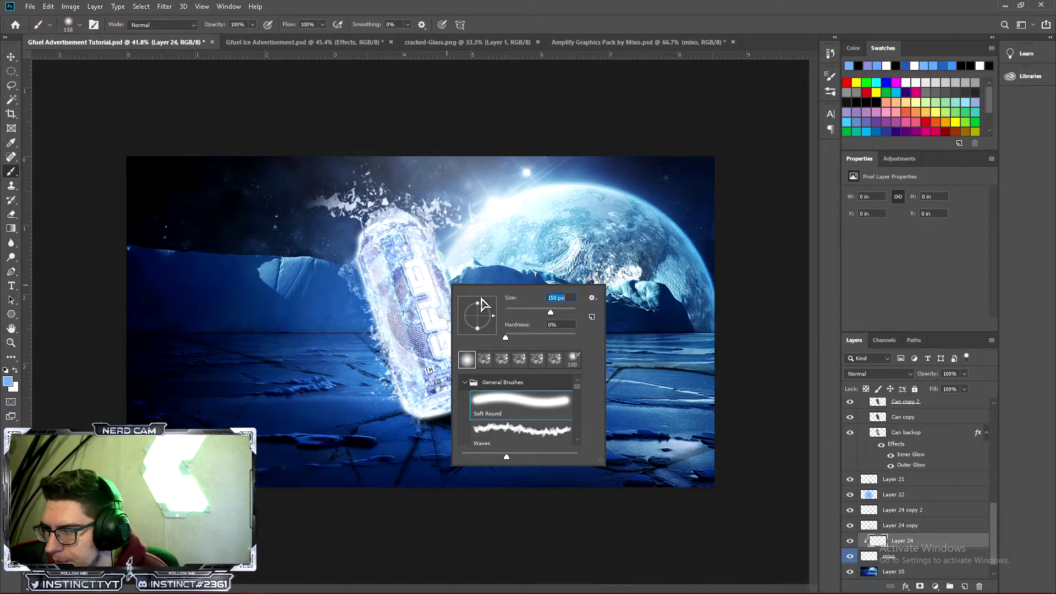
{"action": "key", "text": "Return"}
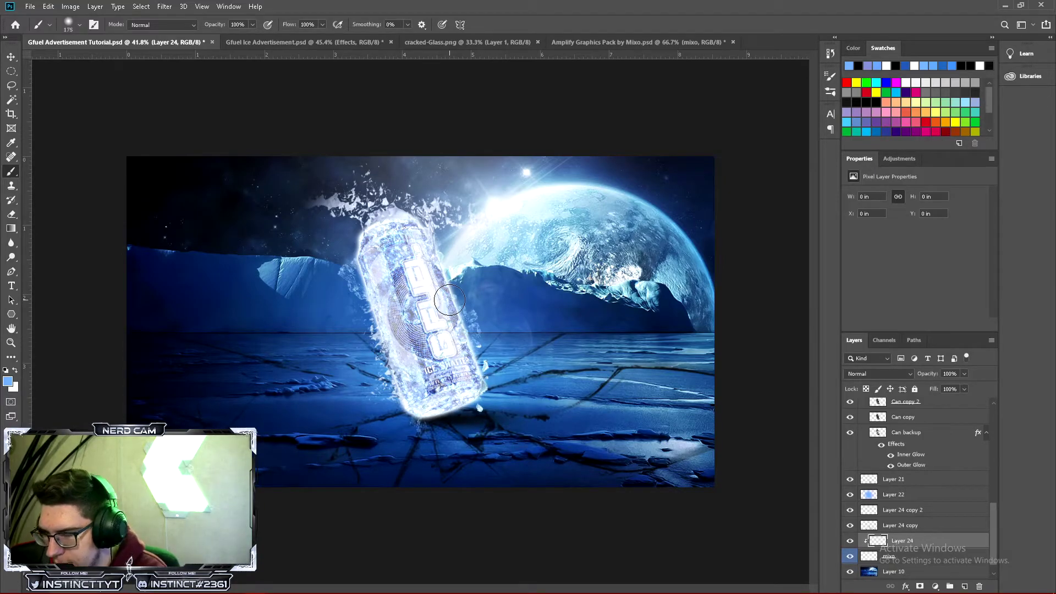
{"action": "key", "text": "bracketright"}
{"action": "key", "text": "bracketright"}
{"action": "key", "text": "bracketright"}
{"action": "key", "text": "bracketright"}
{"action": "key", "text": "bracketright"}
{"action": "key", "text": "bracketright"}
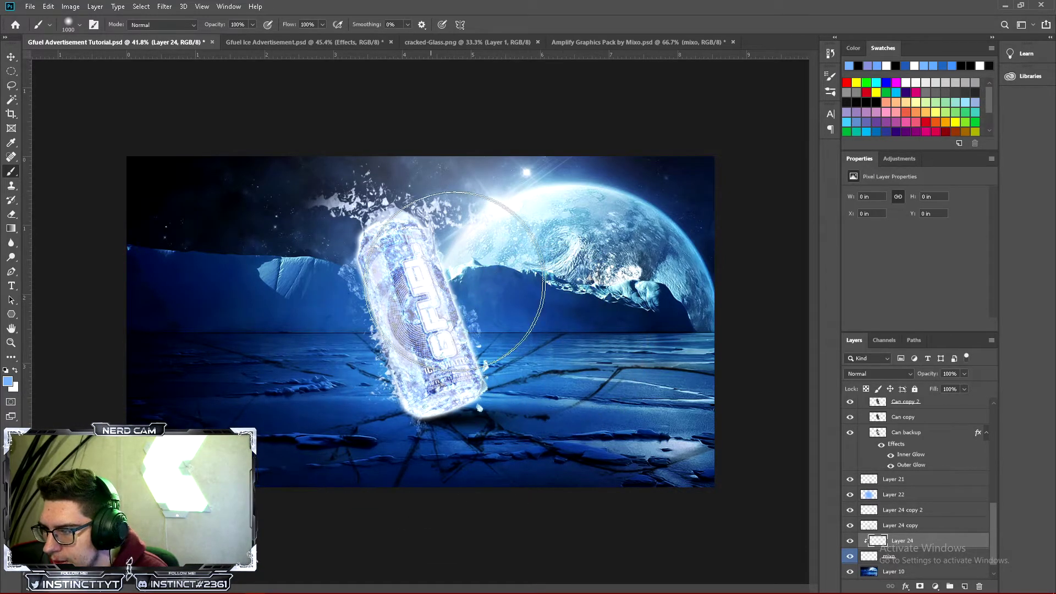
{"action": "mouse_move", "coordinate": [569, 413]}
{"action": "left_mouse_down"}
{"action": "mouse_move", "coordinate": [599, 329]}
{"action": "mouse_move", "coordinate": [577, 437]}
{"action": "left_mouse_up"}
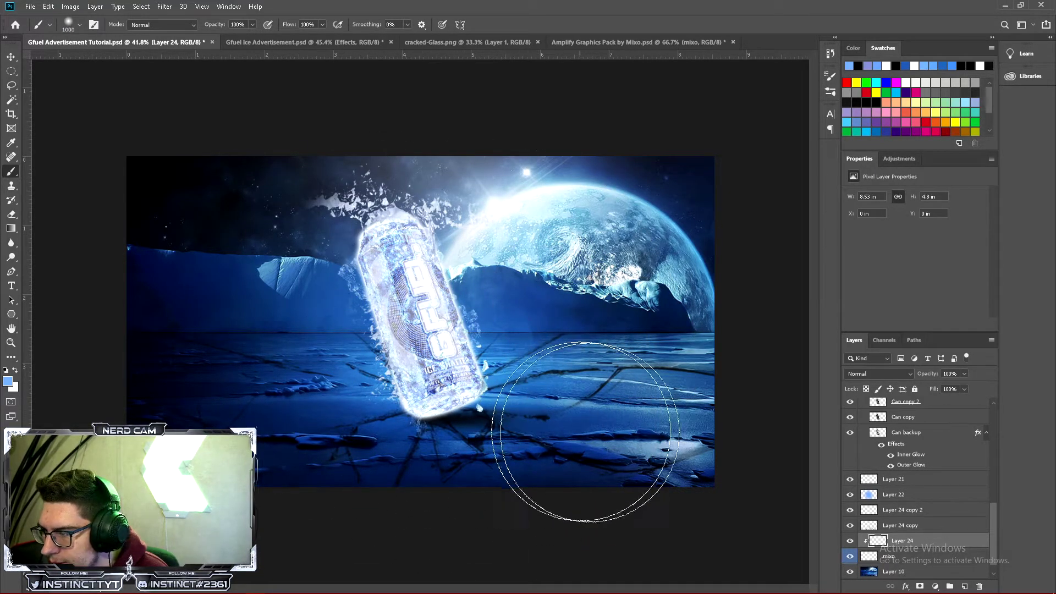
Change Layer 24's blend mode and set a paler light-blue foreground colour for painting
{"action": "left_click", "coordinate": [878, 373]}
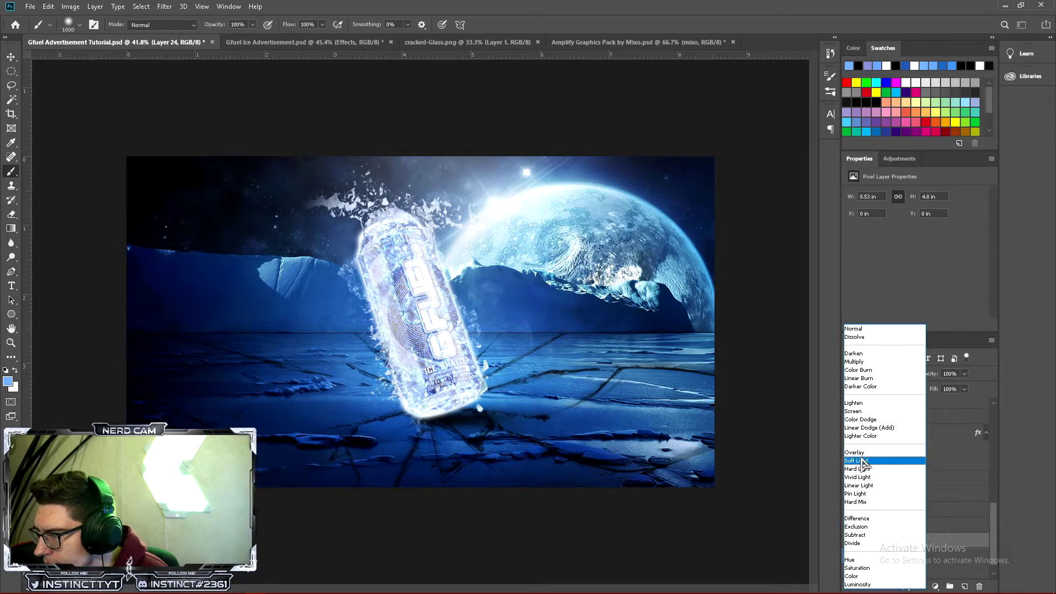
{"action": "left_click", "coordinate": [864, 453]}
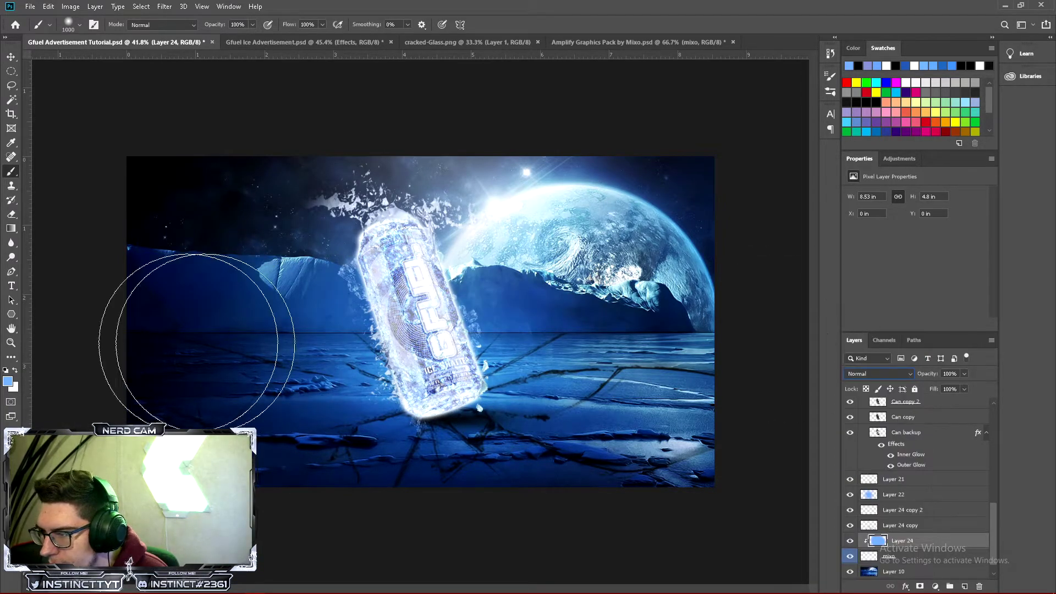
{"action": "left_click", "coordinate": [8, 381]}
{"action": "left_click_drag", "start_coordinate": [766, 209], "coordinate": [746, 148]}
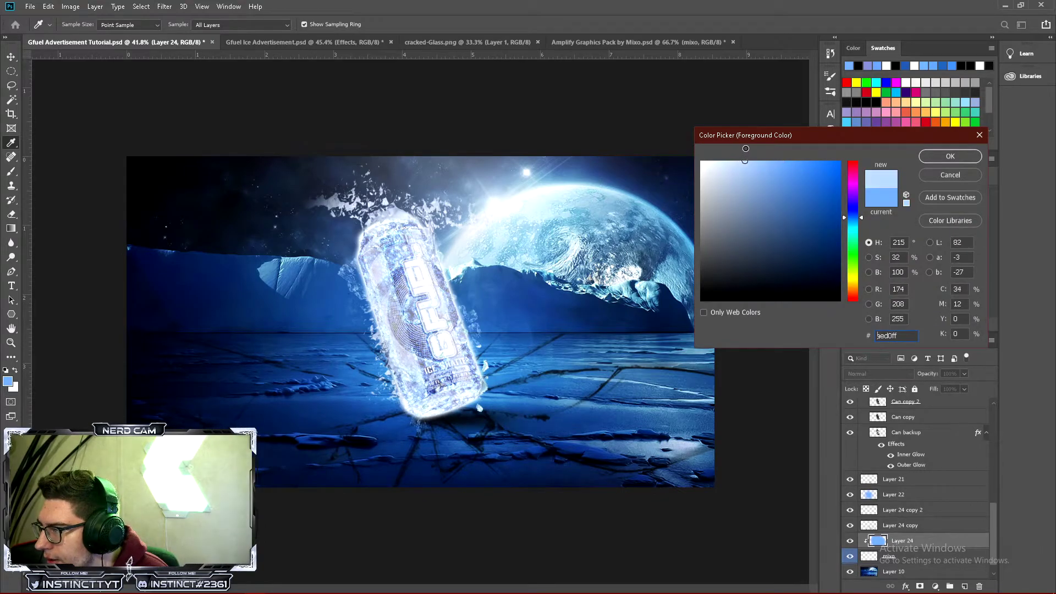
{"action": "left_click", "coordinate": [946, 159]}
{"action": "key", "text": "b"}
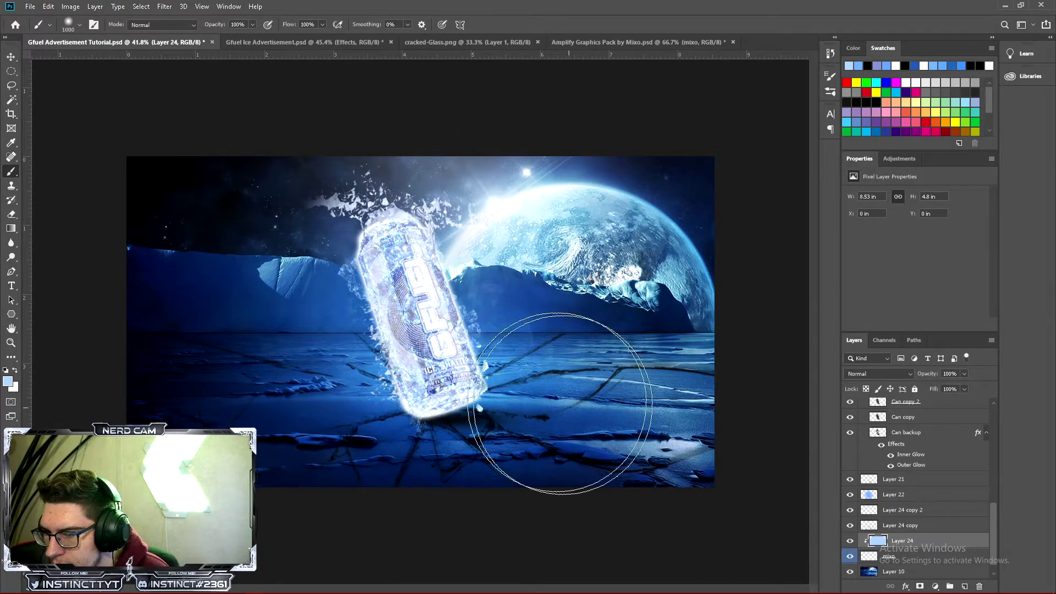
Toggle Layer 24 off and on to compare, then select mixo and its blend modes
{"action": "left_click", "coordinate": [852, 543]}
{"action": "left_click", "coordinate": [851, 541]}
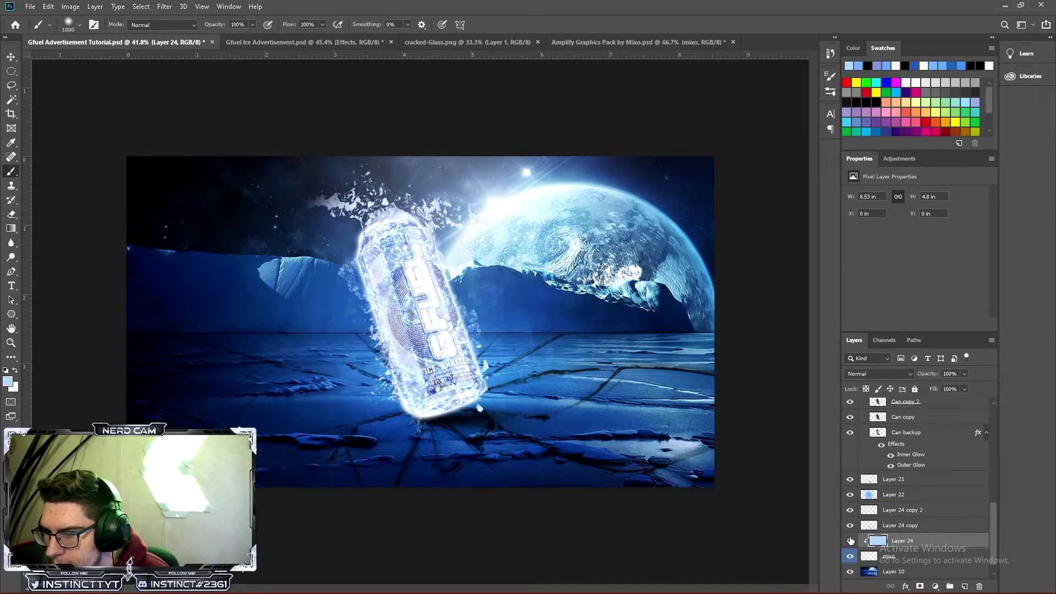
{"action": "left_click", "coordinate": [928, 560]}
{"action": "left_click", "coordinate": [896, 376]}
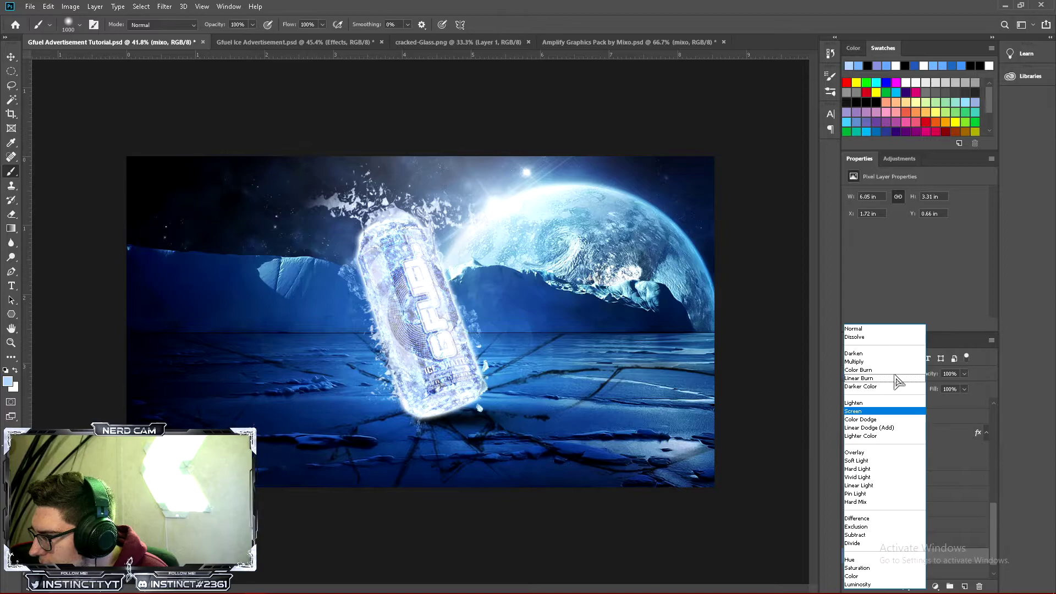
Set mixo to Screen, duplicate it, and lower the copy's opacity to 59%
{"action": "left_click", "coordinate": [867, 411]}
{"action": "key", "text": "ctrl+j"}
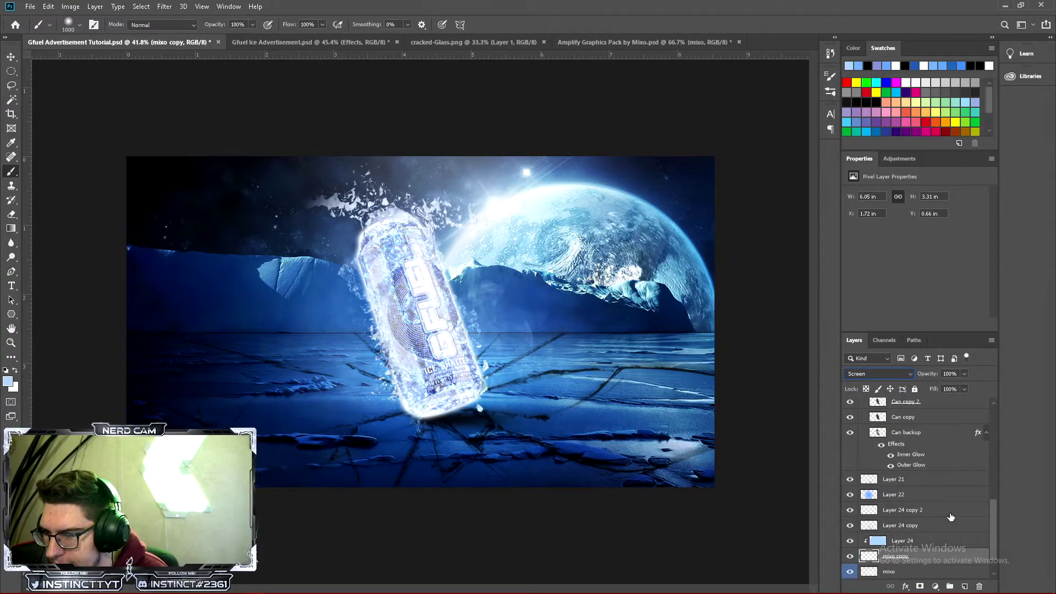
{"action": "left_click", "coordinate": [964, 374]}
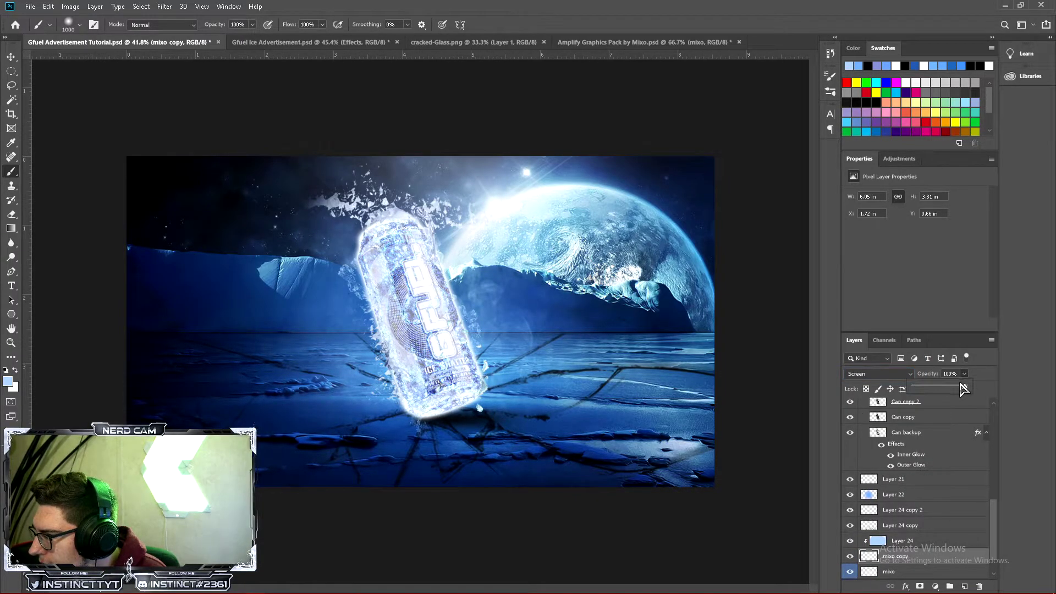
{"action": "left_click_drag", "start_coordinate": [950, 387], "coordinate": [944, 386]}
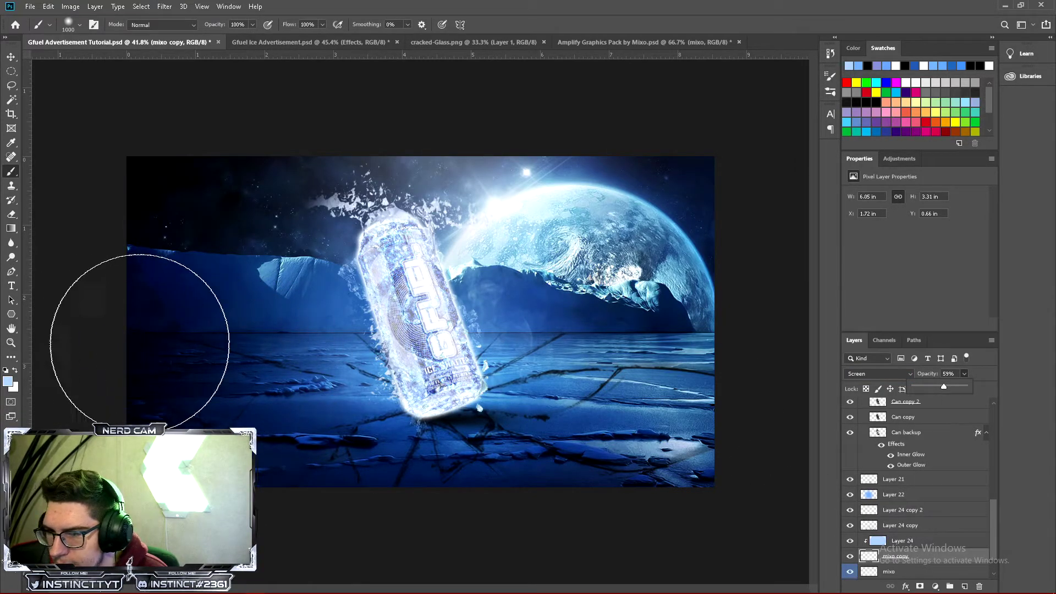
{"action": "left_click", "coordinate": [11, 343]}
{"action": "left_click_drag", "start_coordinate": [518, 321], "coordinate": [423, 347]}
{"action": "mouse_move", "coordinate": [426, 383]}
{"action": "left_mouse_down"}
{"action": "mouse_move", "coordinate": [443, 382]}
{"action": "mouse_move", "coordinate": [419, 370]}
{"action": "left_mouse_up"}
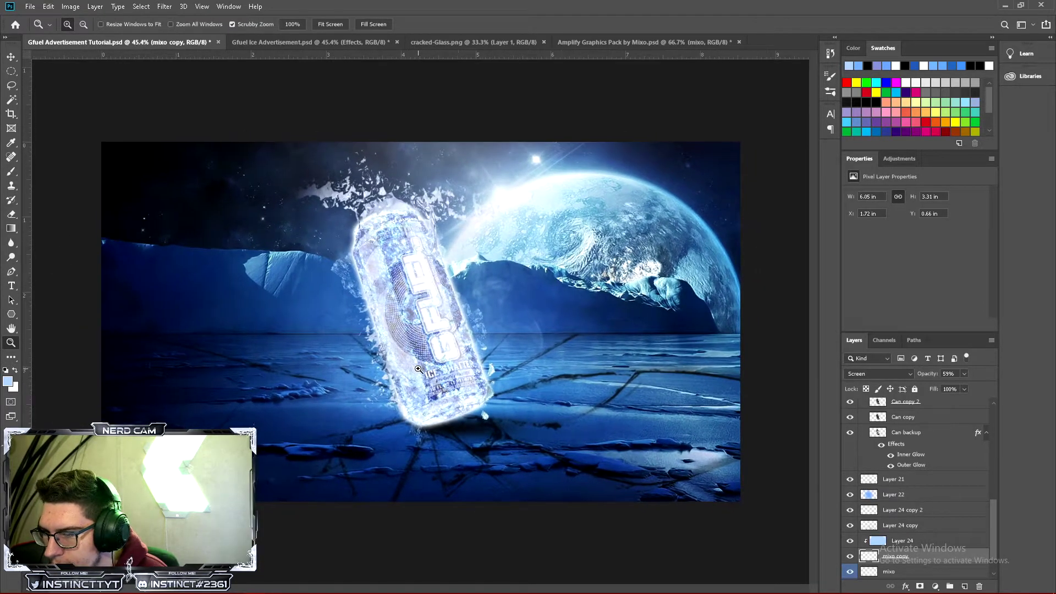
{"action": "left_click_drag", "start_coordinate": [994, 526], "coordinate": [995, 557]}
Merge copies of all visible layers into one layer and hide the originals
{"action": "left_click", "coordinate": [922, 560]}
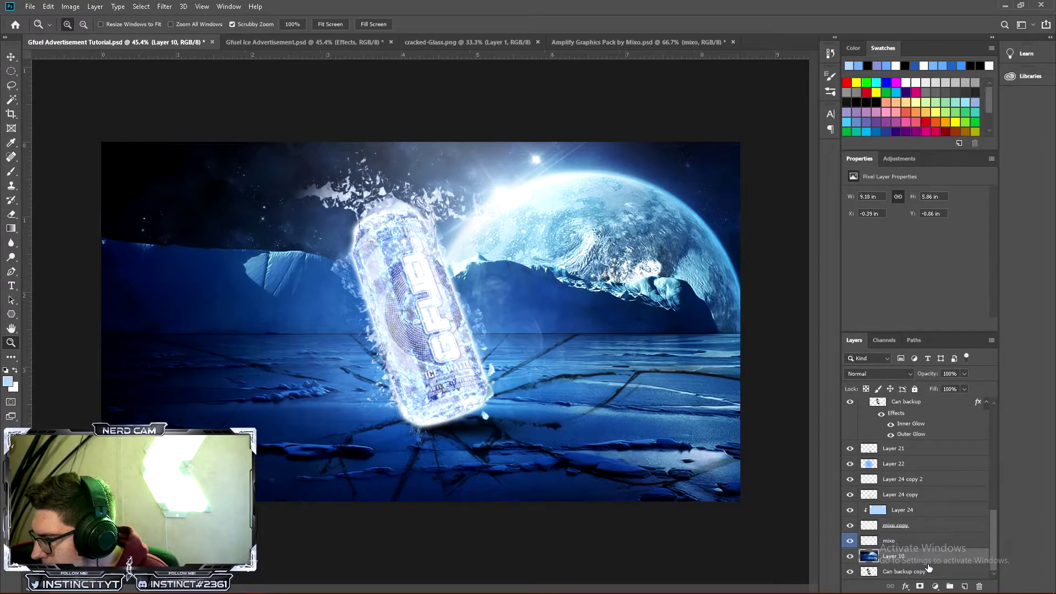
{"action": "scroll", "coordinate": [930, 528], "scroll_direction": "up", "scroll_amount": 10}
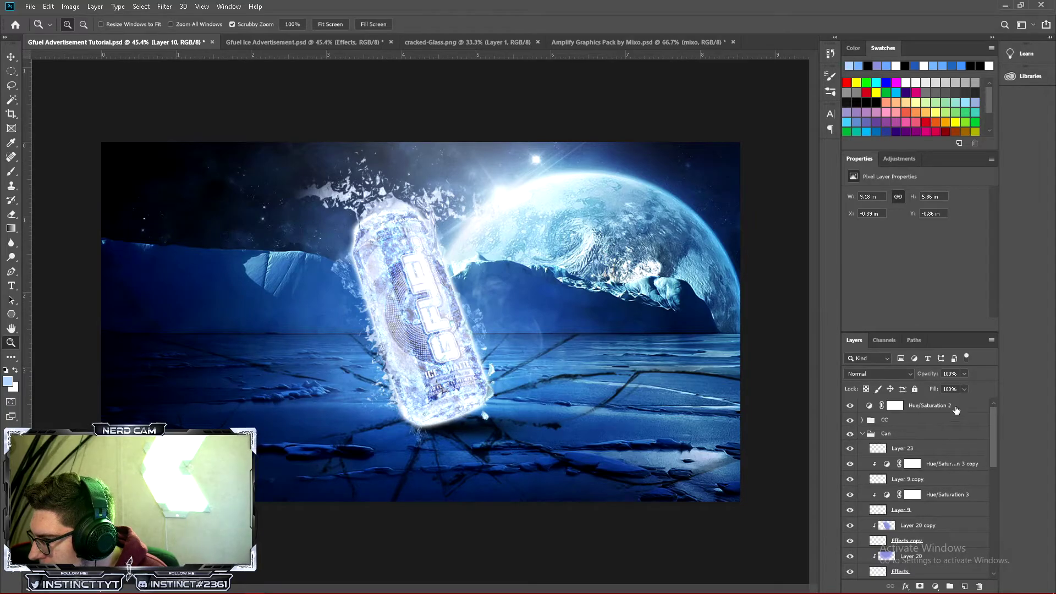
{"action": "left_click", "coordinate": [957, 410], "text": "shift"}
{"action": "right_click", "coordinate": [956, 498]}
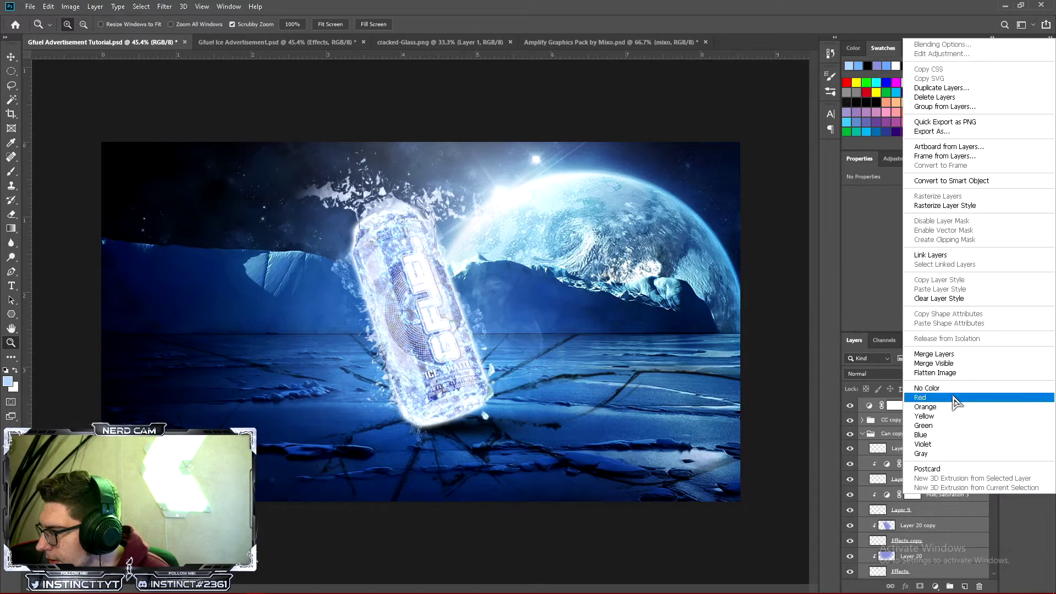
{"action": "left_click", "coordinate": [958, 353]}
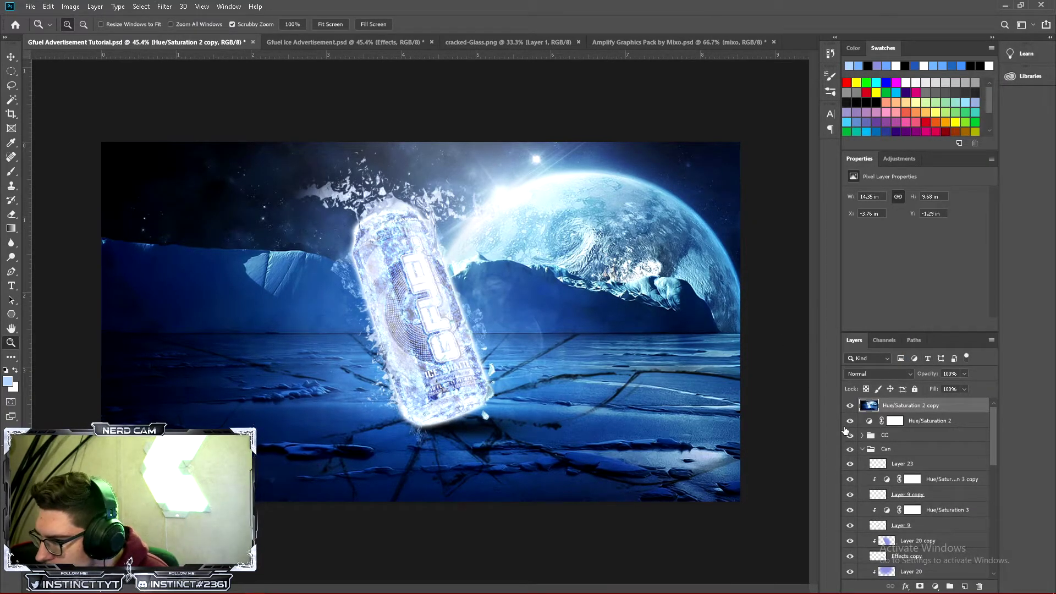
{"action": "left_click_drag", "start_coordinate": [853, 540], "coordinate": [853, 577]}
Duplicate the merged layer with Ctrl+J
{"action": "scroll", "coordinate": [858, 491], "scroll_direction": "down", "scroll_amount": 2}
{"action": "scroll", "coordinate": [856, 495], "scroll_direction": "down", "scroll_amount": 5}
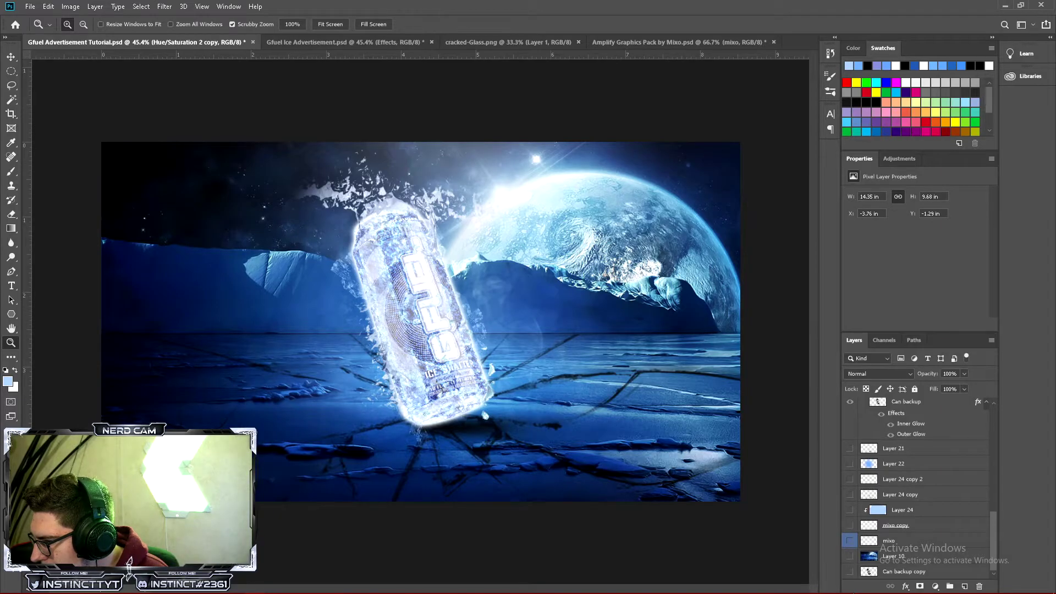
{"action": "left_click_drag", "start_coordinate": [994, 553], "coordinate": [1007, 365]}
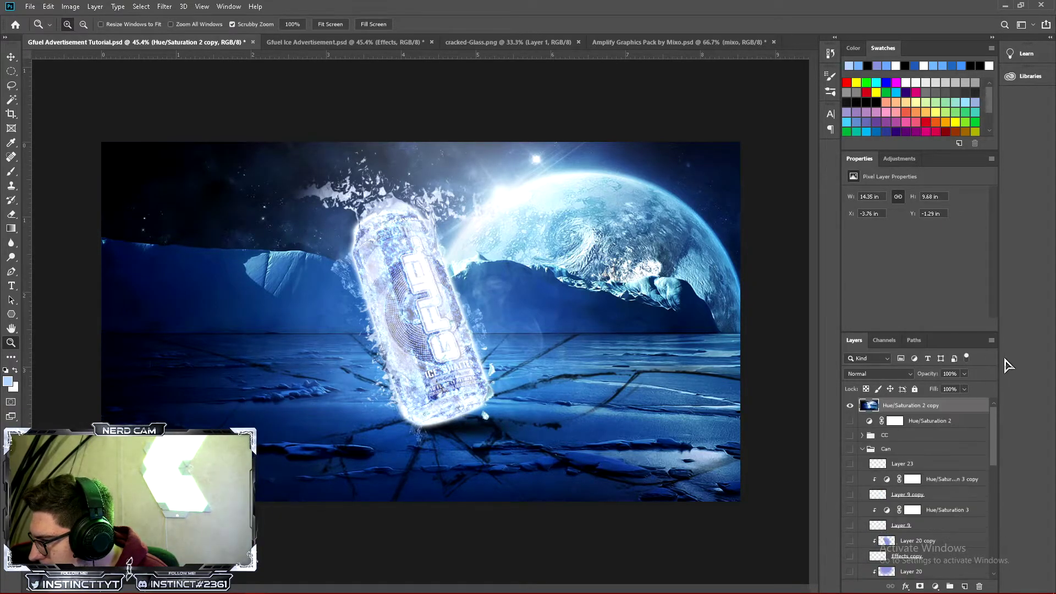
{"action": "key", "text": "ctrl+j"}
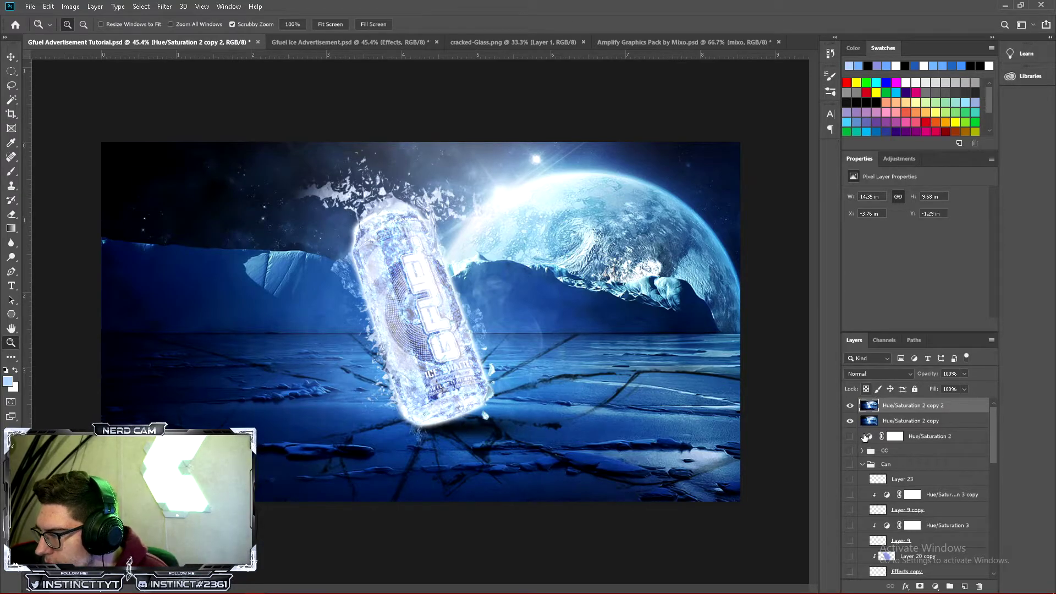
{"action": "mouse_move", "coordinate": [446, 328]}
{"action": "left_mouse_down"}
{"action": "mouse_move", "coordinate": [406, 332]}
{"action": "mouse_move", "coordinate": [440, 335]}
{"action": "left_mouse_up"}
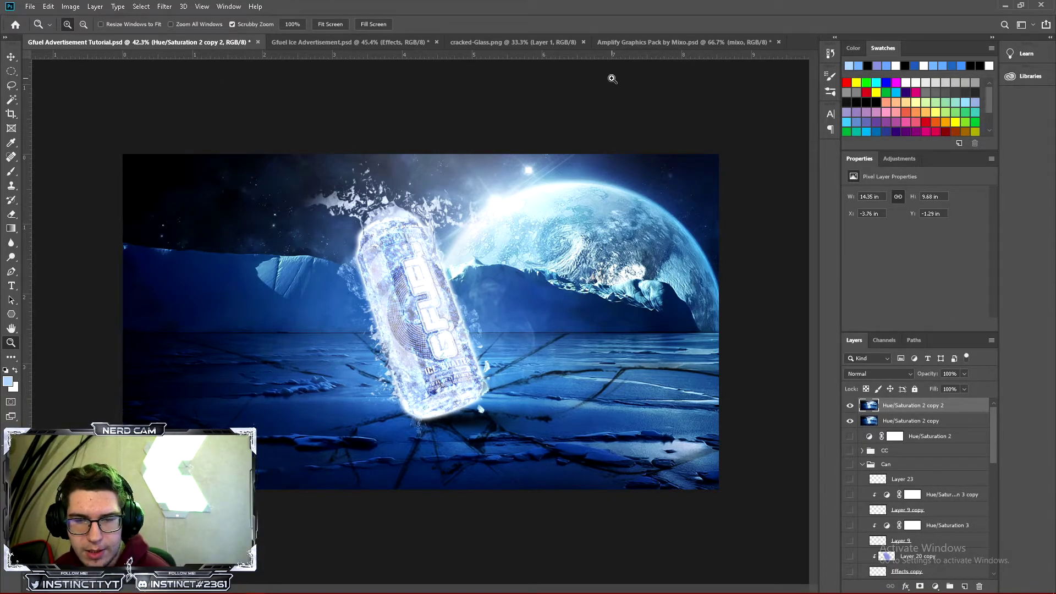
Cancel the first Camera Raw attempt and commit a crop to the canvas bounds
{"action": "left_click", "coordinate": [165, 6]}
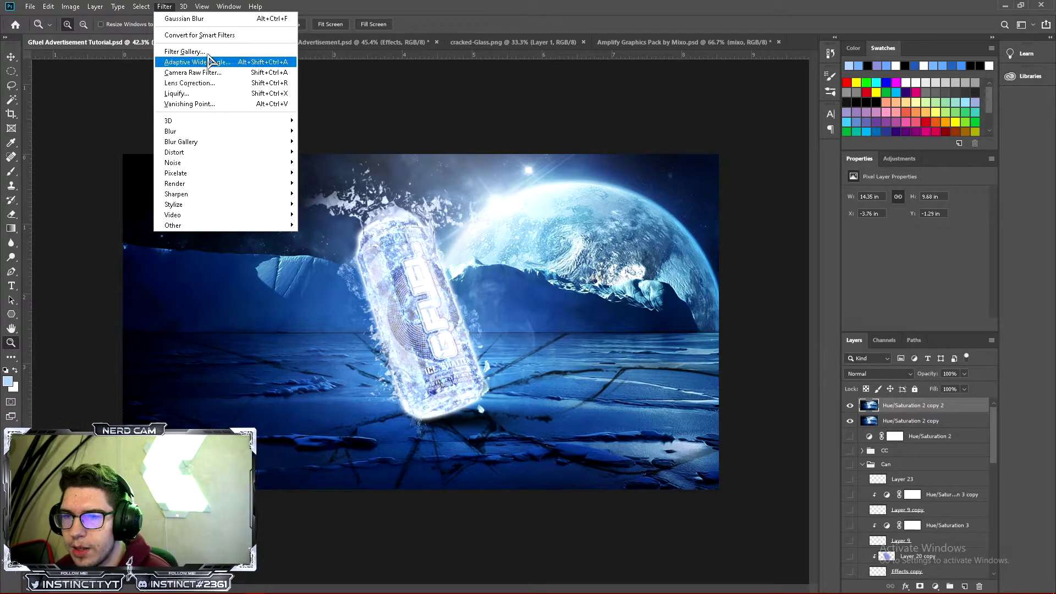
{"action": "left_click", "coordinate": [210, 73]}
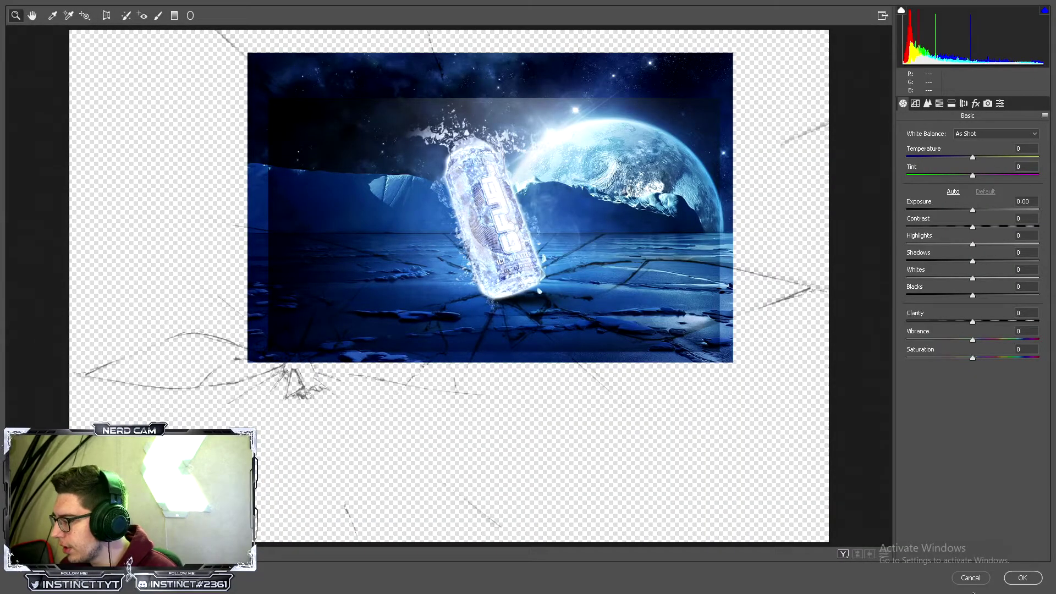
{"action": "left_click", "coordinate": [972, 579]}
{"action": "key", "text": "c"}
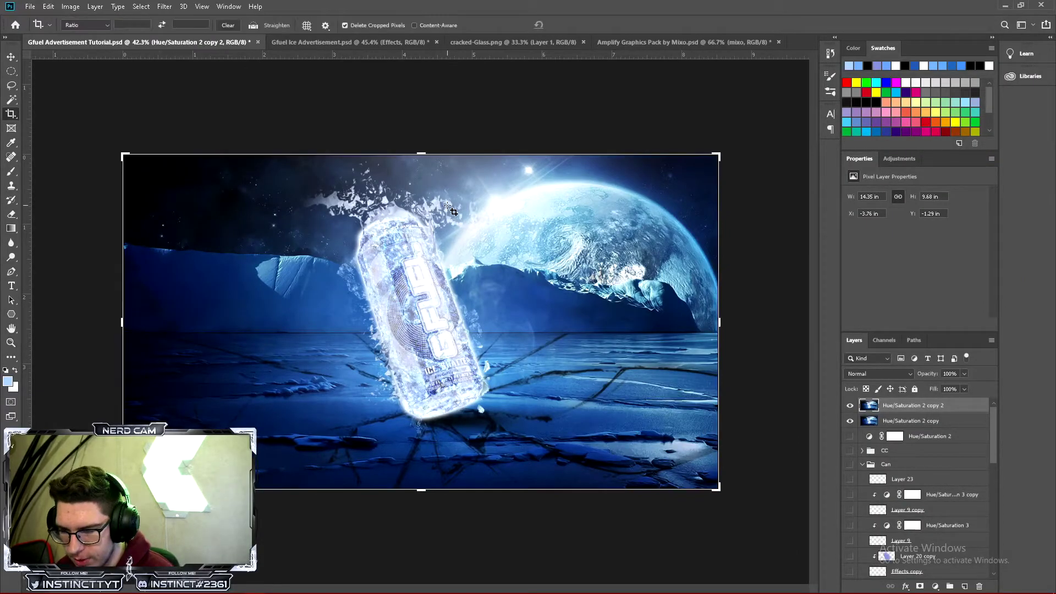
{"action": "double_click", "coordinate": [453, 212]}
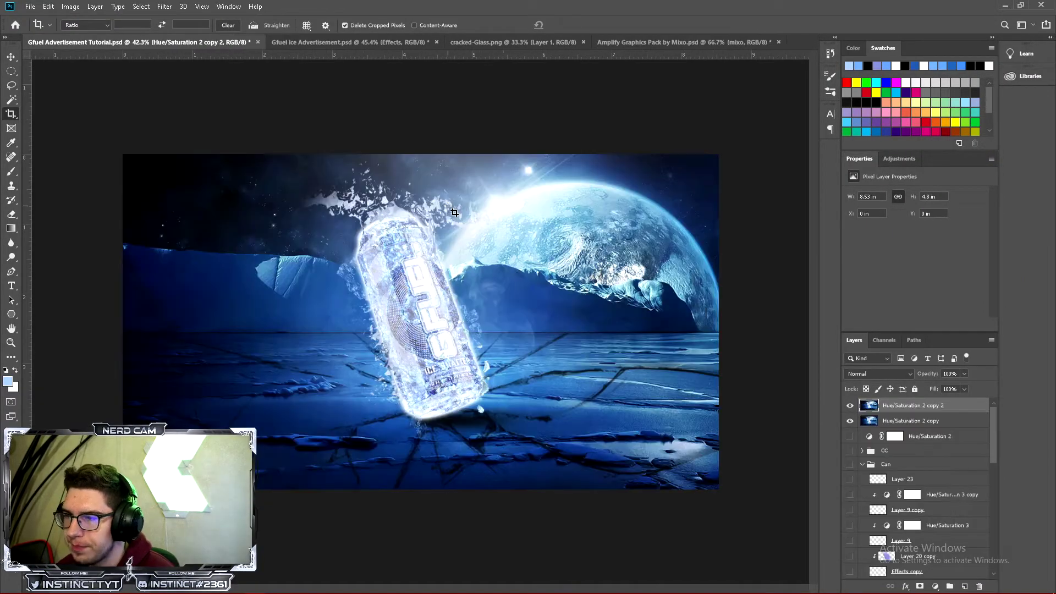
Dismiss the mistakenly opened Filter Gallery and open the Camera Raw Filter instead
{"action": "left_click", "coordinate": [164, 7]}
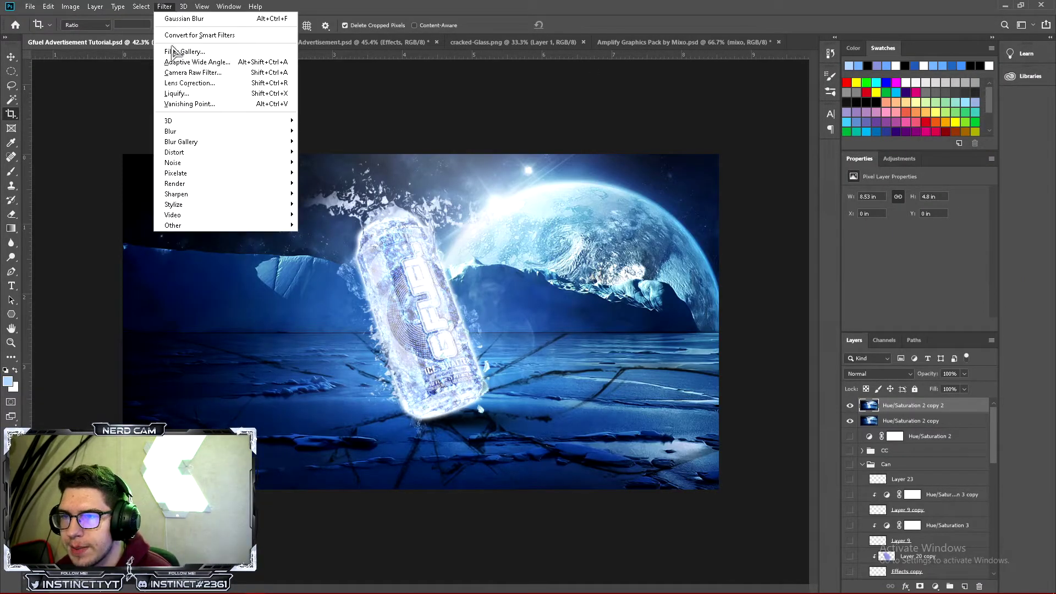
{"action": "left_click", "coordinate": [213, 57]}
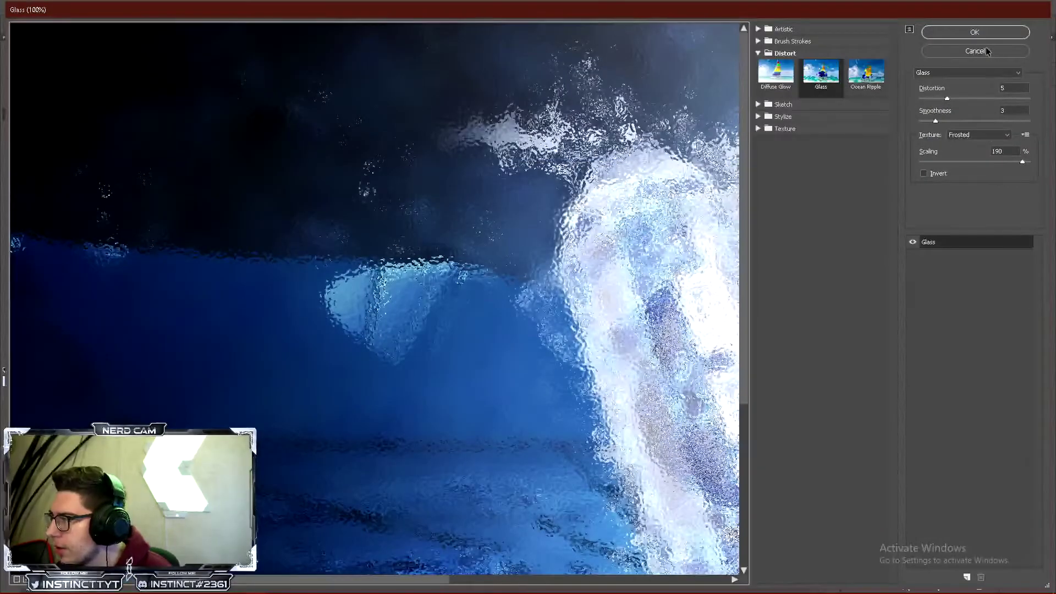
{"action": "left_click", "coordinate": [987, 51]}
{"action": "left_click", "coordinate": [172, 6]}
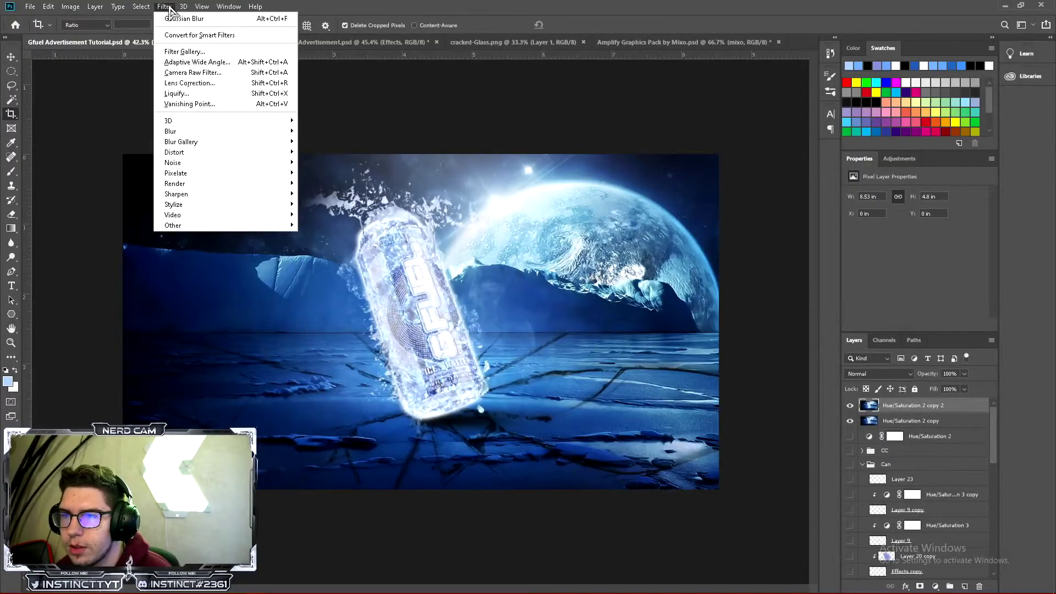
{"action": "left_click", "coordinate": [209, 72]}
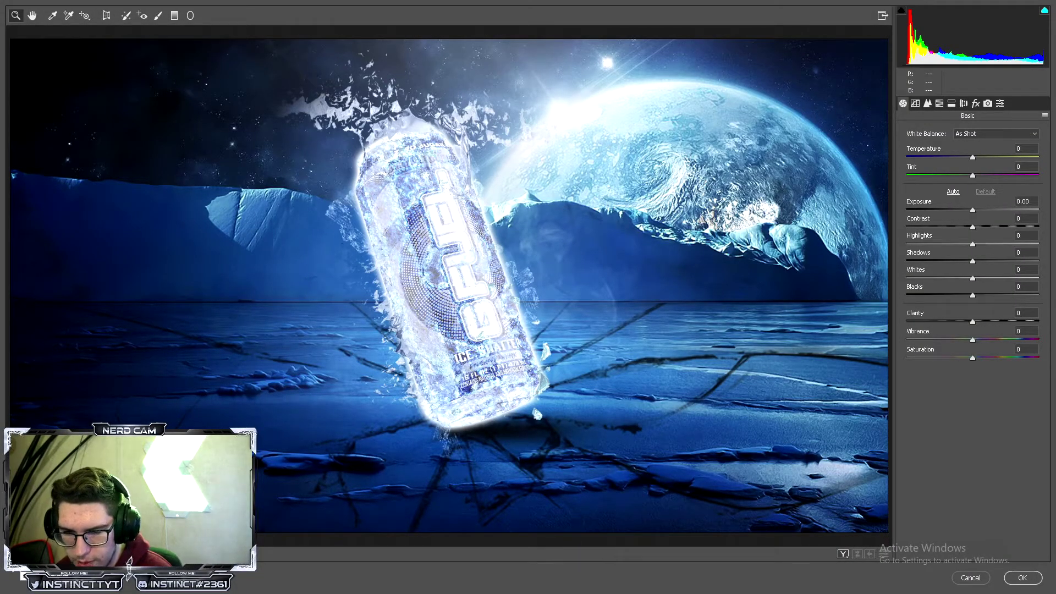
Fit the preview, lower Dehaze slightly, and cool Temperature to -4
{"action": "left_click", "coordinate": [13, 553]}
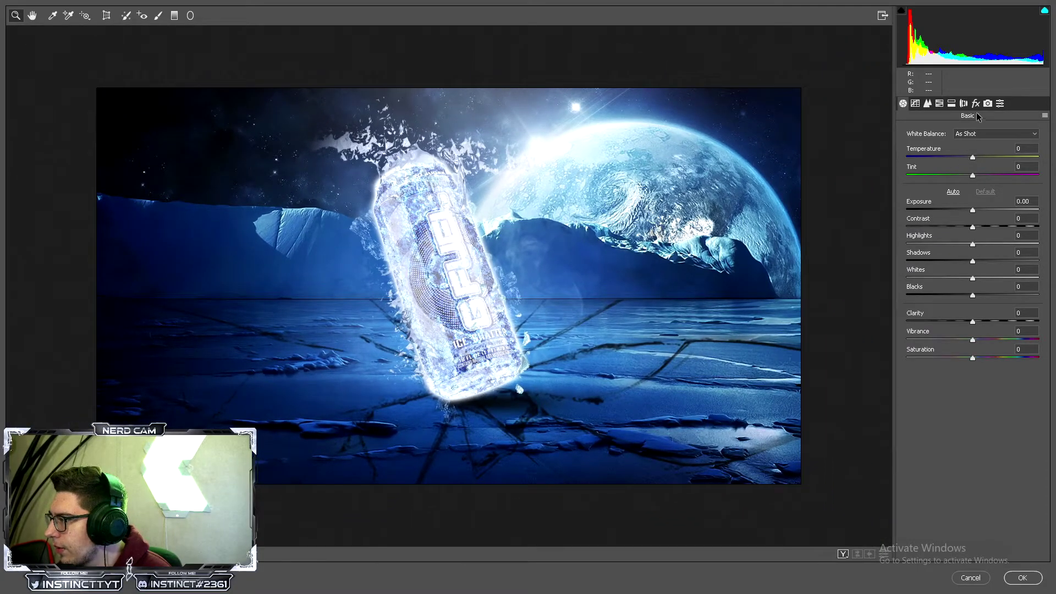
{"action": "left_click", "coordinate": [973, 104]}
{"action": "mouse_move", "coordinate": [972, 150]}
{"action": "left_mouse_down"}
{"action": "mouse_move", "coordinate": [962, 152]}
{"action": "mouse_move", "coordinate": [972, 150]}
{"action": "left_mouse_up"}
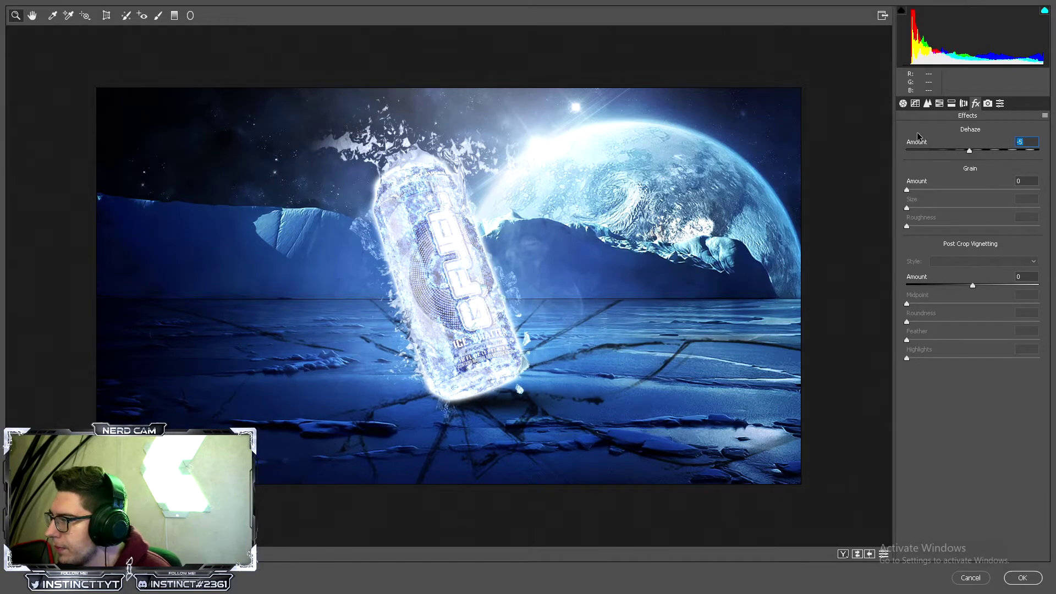
{"action": "left_click", "coordinate": [904, 104]}
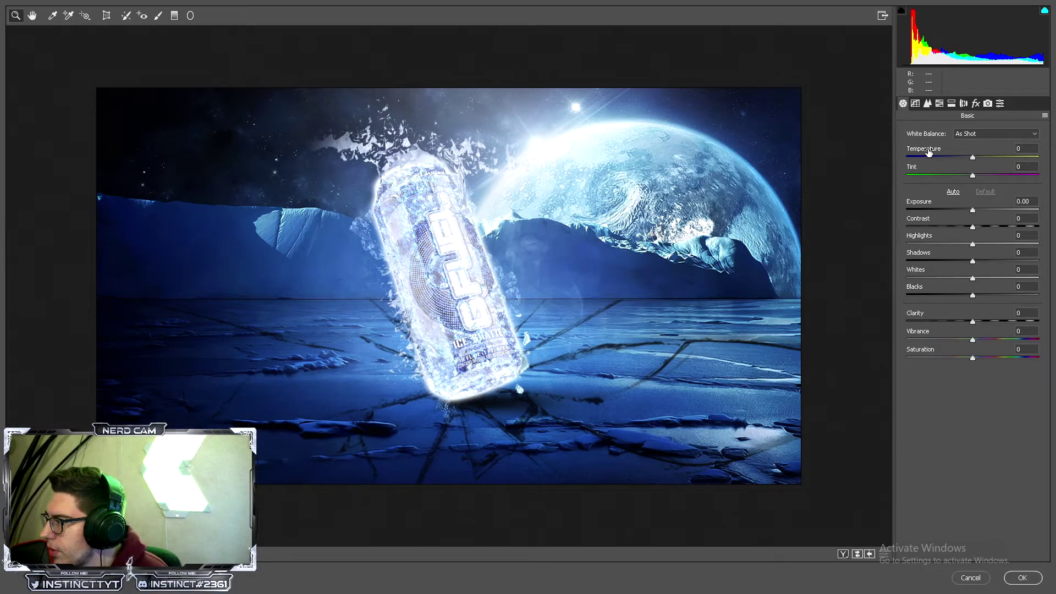
{"action": "mouse_move", "coordinate": [971, 158]}
{"action": "left_mouse_down"}
{"action": "mouse_move", "coordinate": [961, 159]}
{"action": "mouse_move", "coordinate": [972, 160]}
{"action": "left_mouse_up"}
{"action": "left_click", "coordinate": [972, 159]}
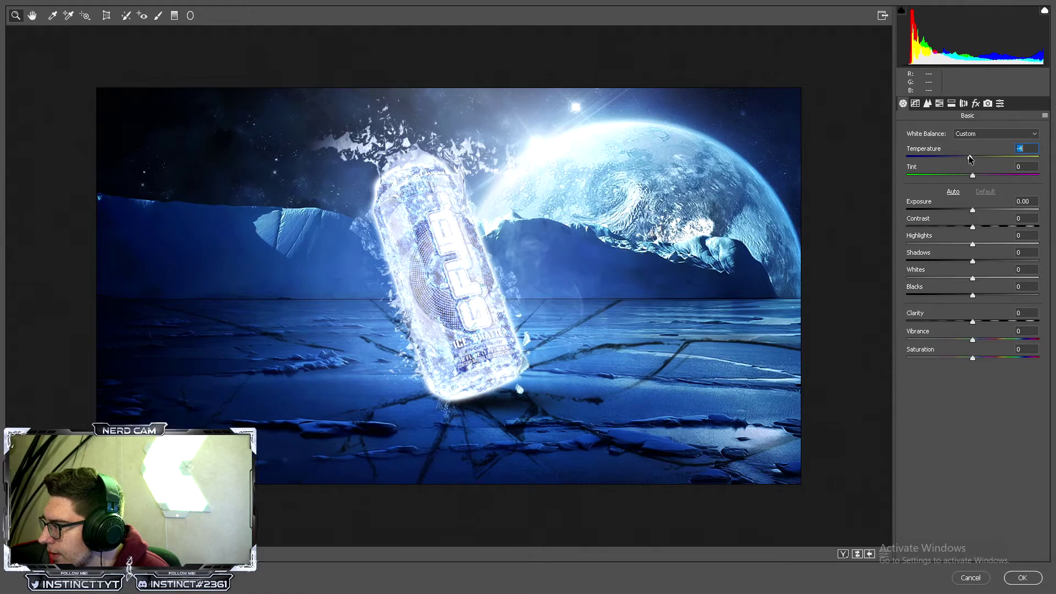
Set Exposure -0.35, Contrast +7, Highlights 0 and Shadows -12
{"action": "left_click", "coordinate": [971, 211]}
{"action": "left_click_drag", "start_coordinate": [971, 212], "coordinate": [969, 212]}
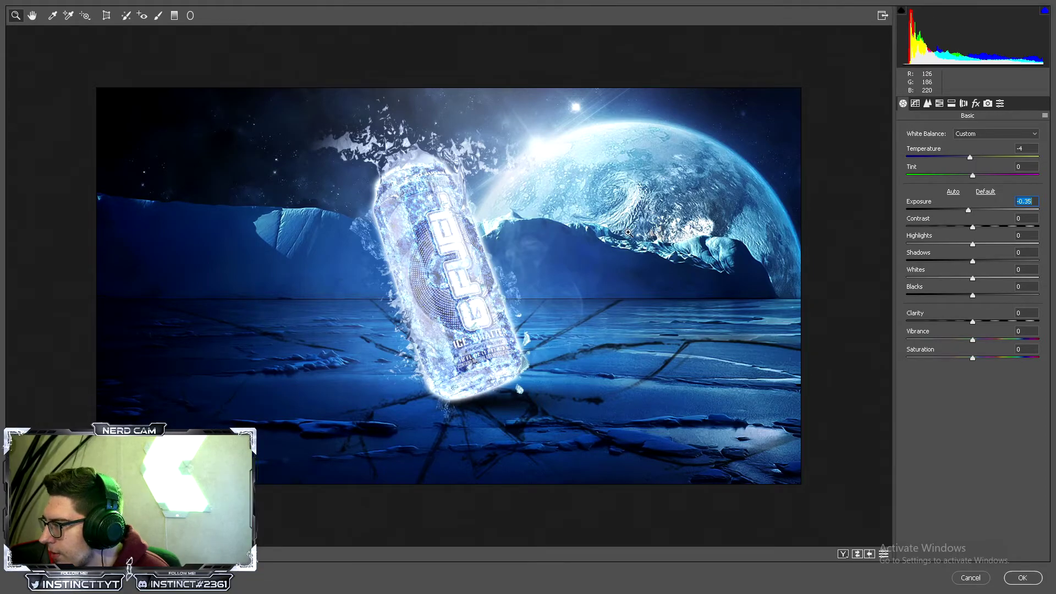
{"action": "left_click", "coordinate": [982, 226]}
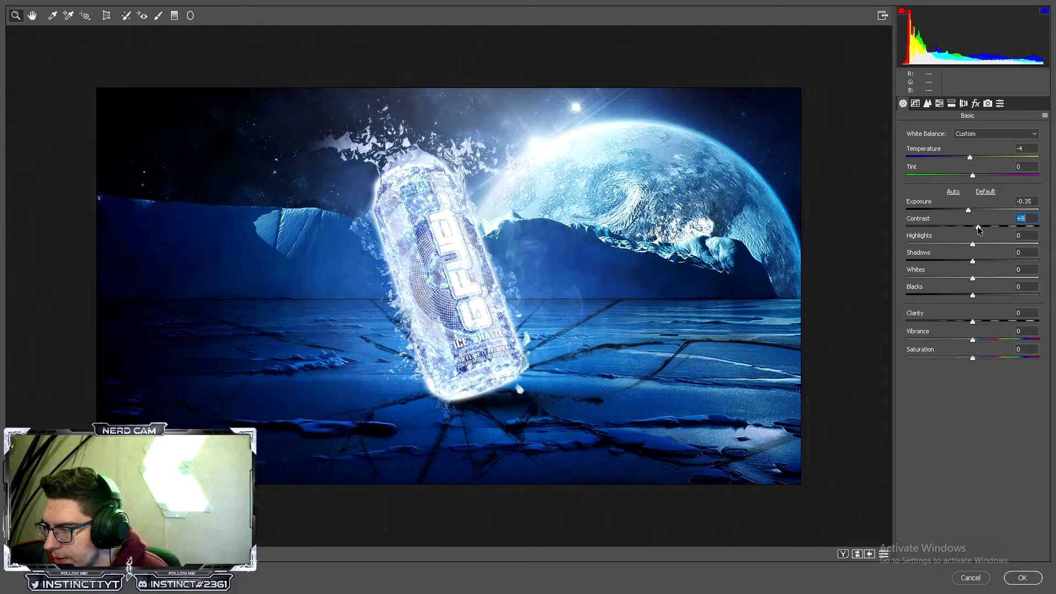
{"action": "left_click_drag", "start_coordinate": [979, 230], "coordinate": [995, 246]}
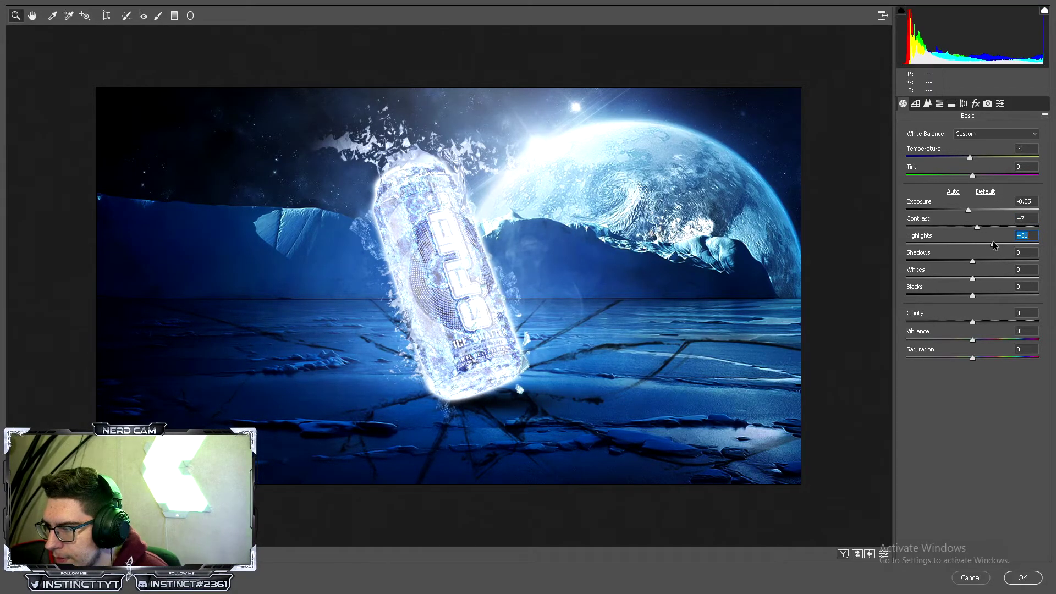
{"action": "double_click", "coordinate": [995, 246]}
{"action": "left_click_drag", "start_coordinate": [973, 261], "coordinate": [961, 263]}
{"action": "double_click", "coordinate": [961, 262]}
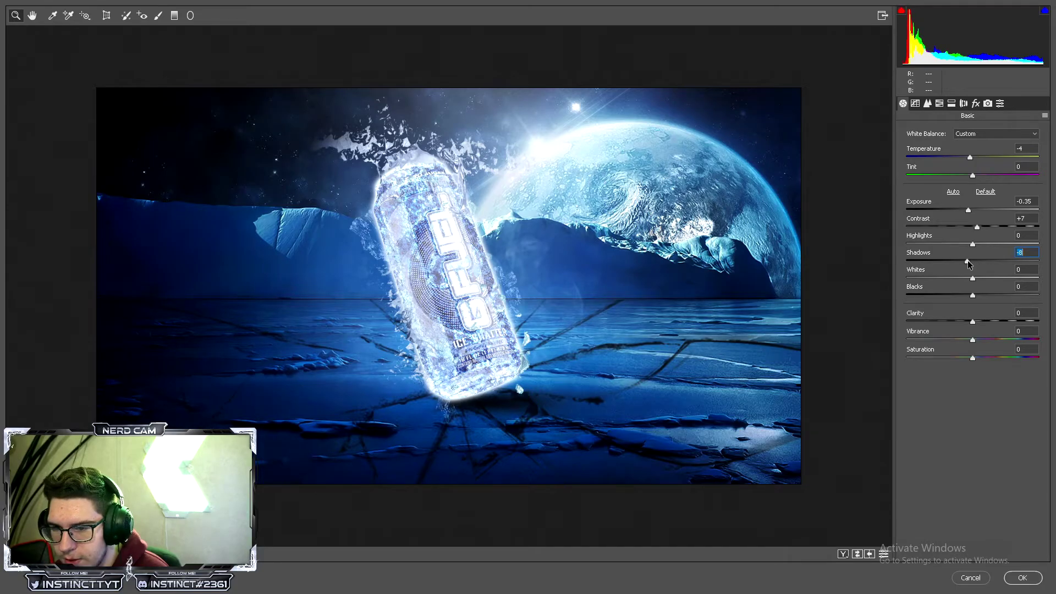
{"action": "left_click_drag", "start_coordinate": [968, 265], "coordinate": [966, 265]}
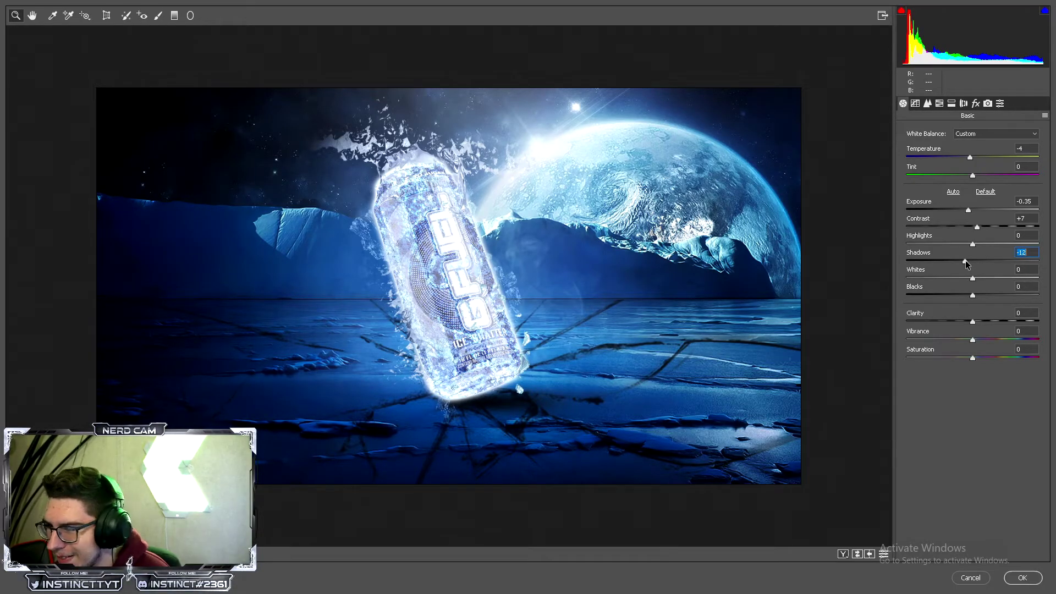
Leave Whites at 0 and set Blacks to -9
{"action": "left_click_drag", "start_coordinate": [978, 281], "coordinate": [960, 296]}
{"action": "type", "text": "0"}
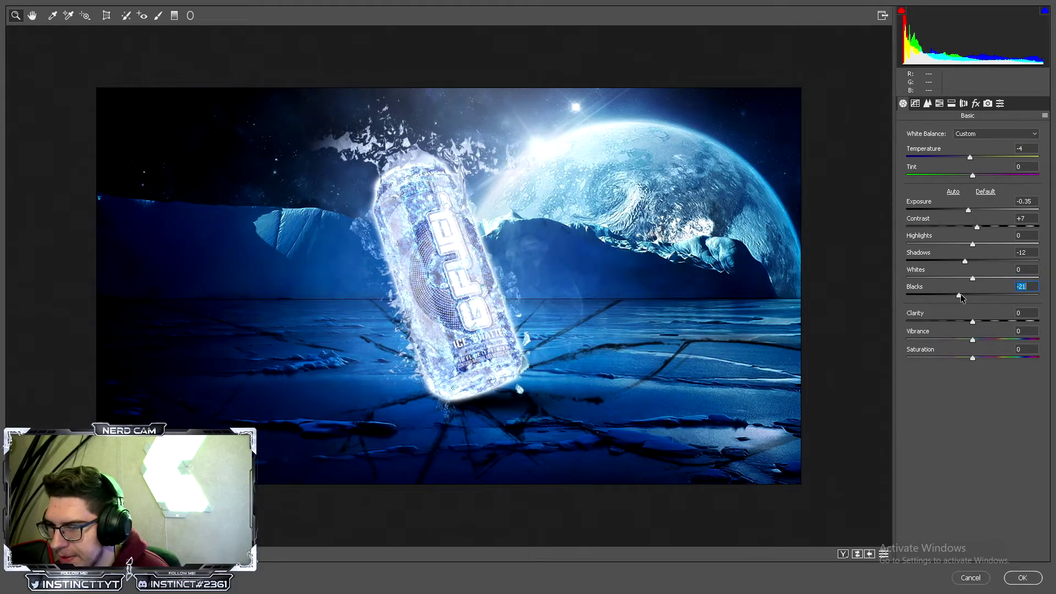
{"action": "left_click_drag", "start_coordinate": [968, 297], "coordinate": [973, 297]}
{"action": "key", "text": "Down"}
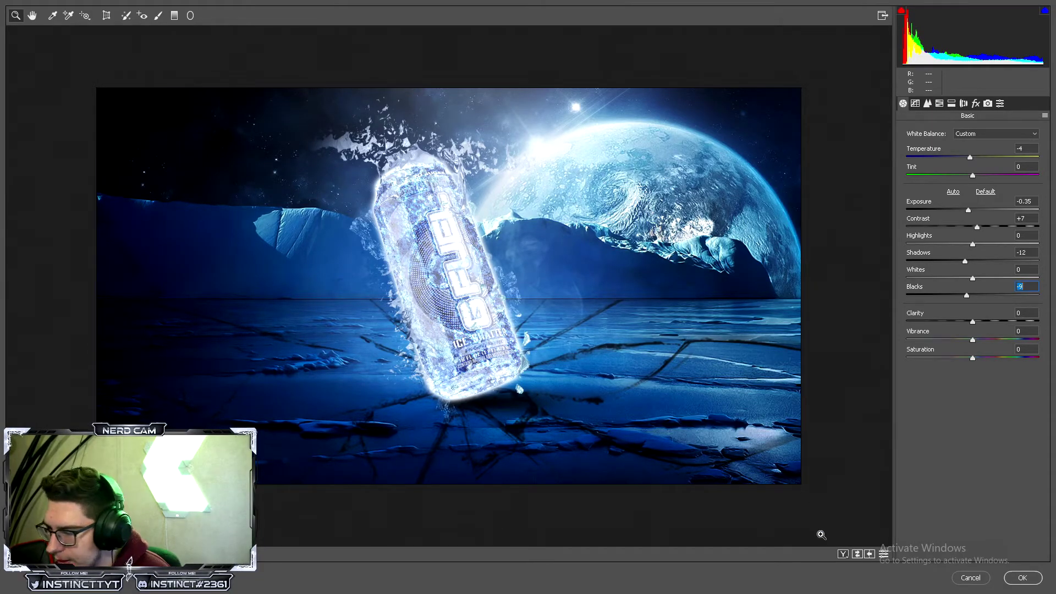
Compare before and after versions side by side at a smaller preview zoom
{"action": "left_click", "coordinate": [857, 554]}
{"action": "left_click", "coordinate": [857, 554]}
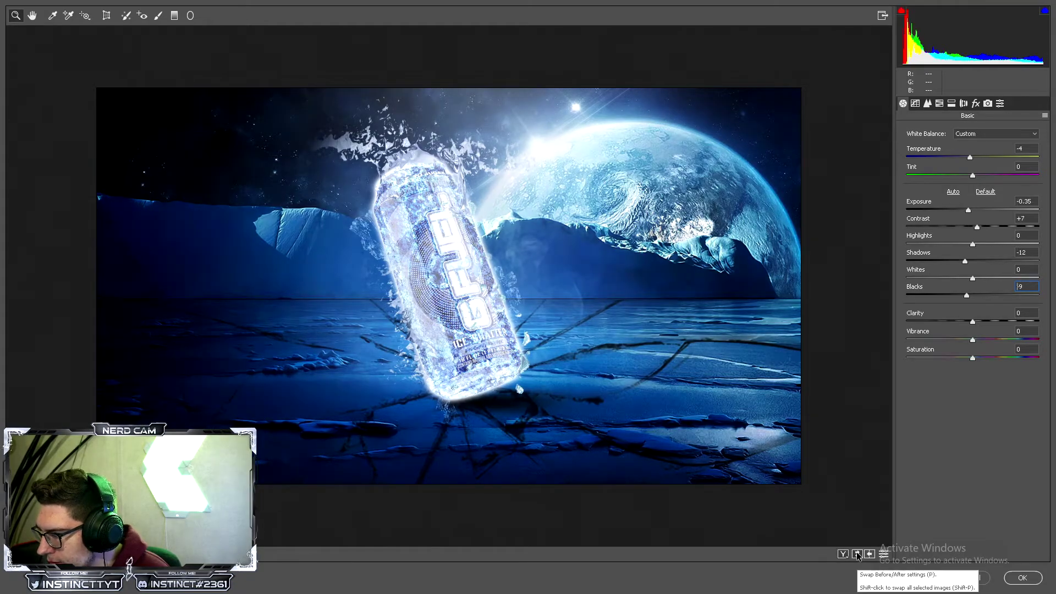
{"action": "left_click", "coordinate": [857, 555]}
{"action": "left_click", "coordinate": [857, 554]}
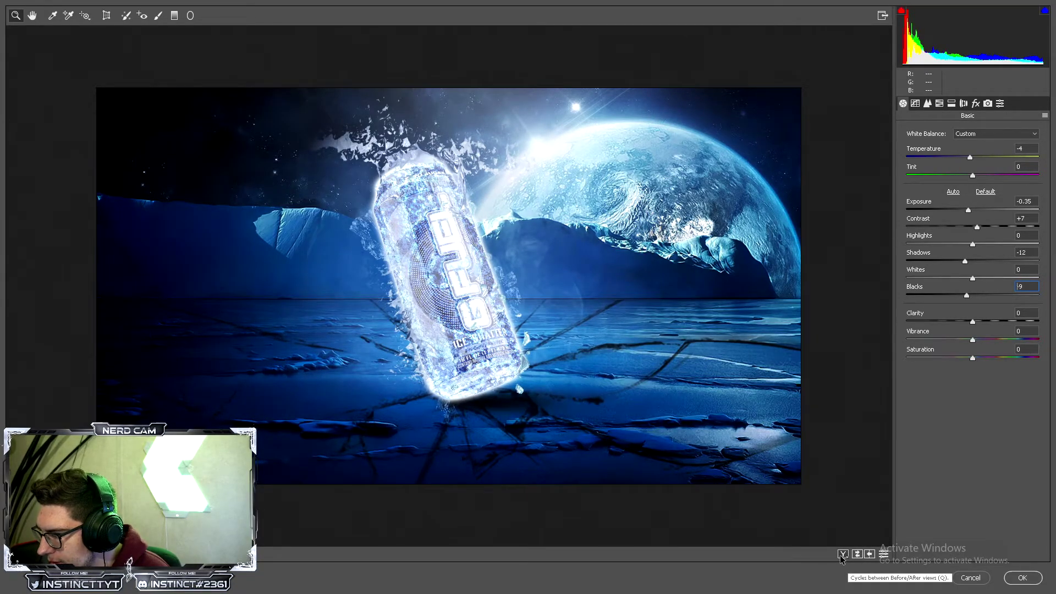
{"action": "left_click", "coordinate": [843, 554]}
{"action": "left_click", "coordinate": [842, 554]}
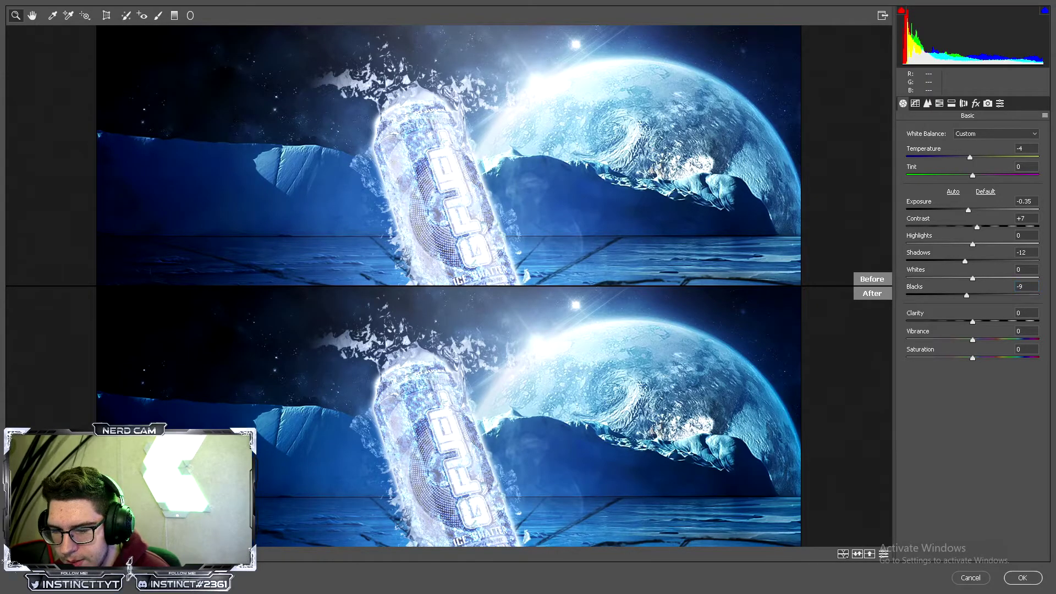
{"action": "left_click", "coordinate": [14, 555]}
{"action": "left_click", "coordinate": [13, 555]}
{"action": "left_click", "coordinate": [13, 555]}
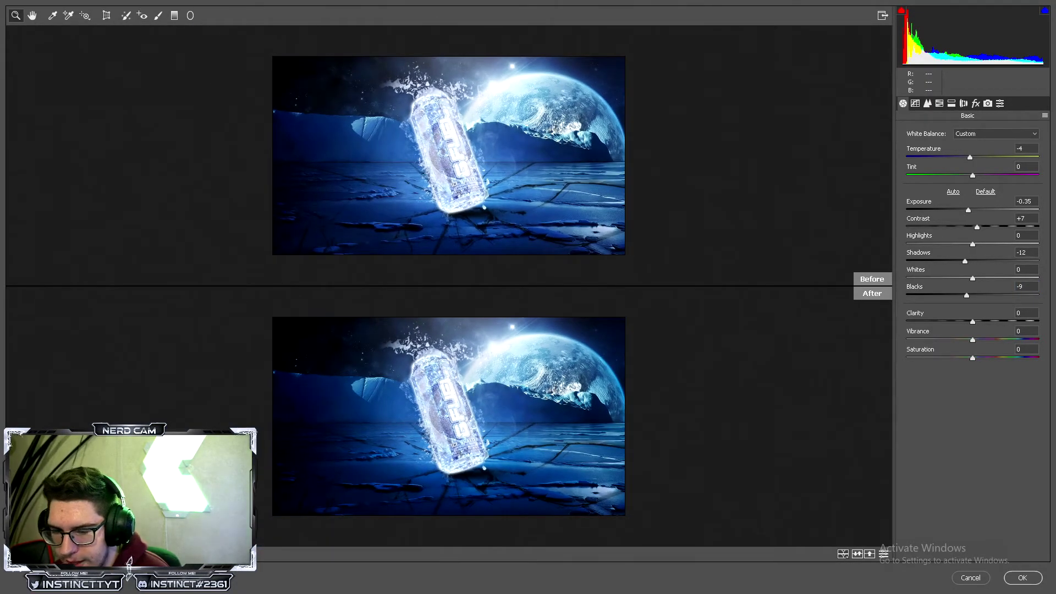
{"action": "left_click", "coordinate": [25, 555]}
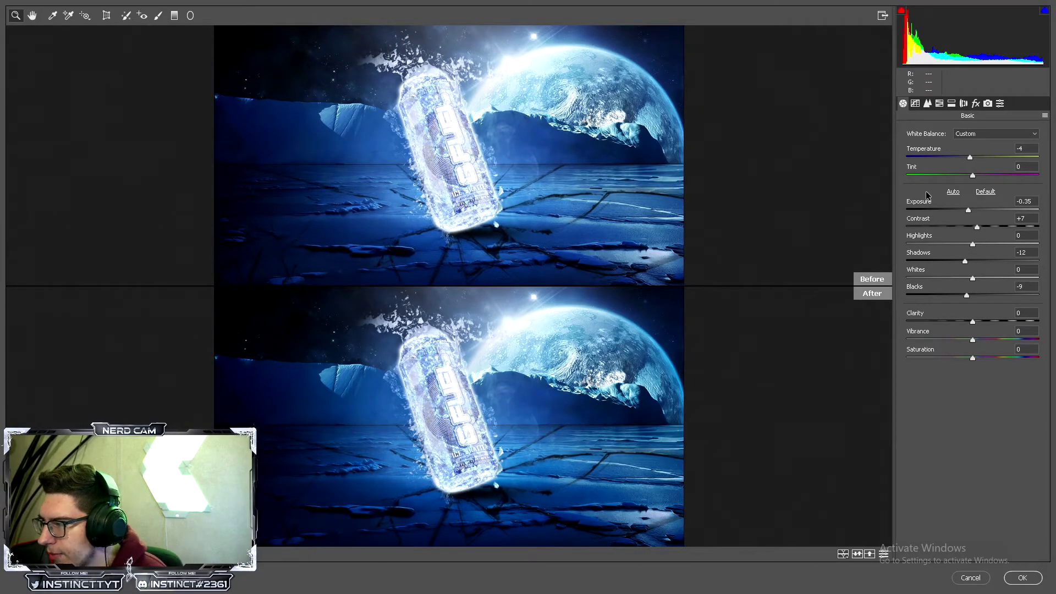
Raise Clarity to +13 and set Vibrance -6 and Saturation +3
{"action": "left_click", "coordinate": [914, 105]}
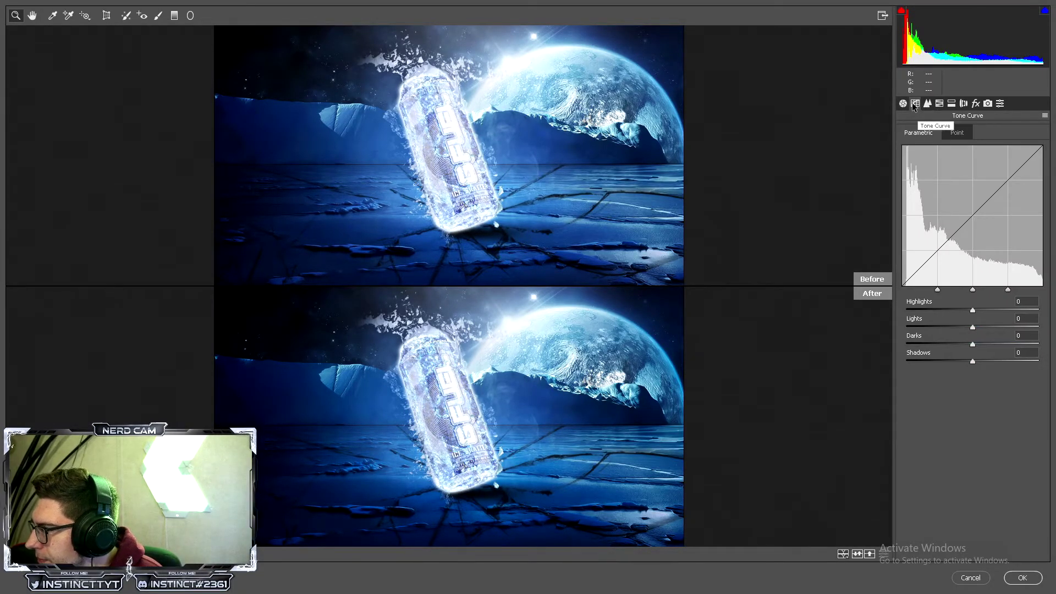
{"action": "left_click", "coordinate": [904, 104]}
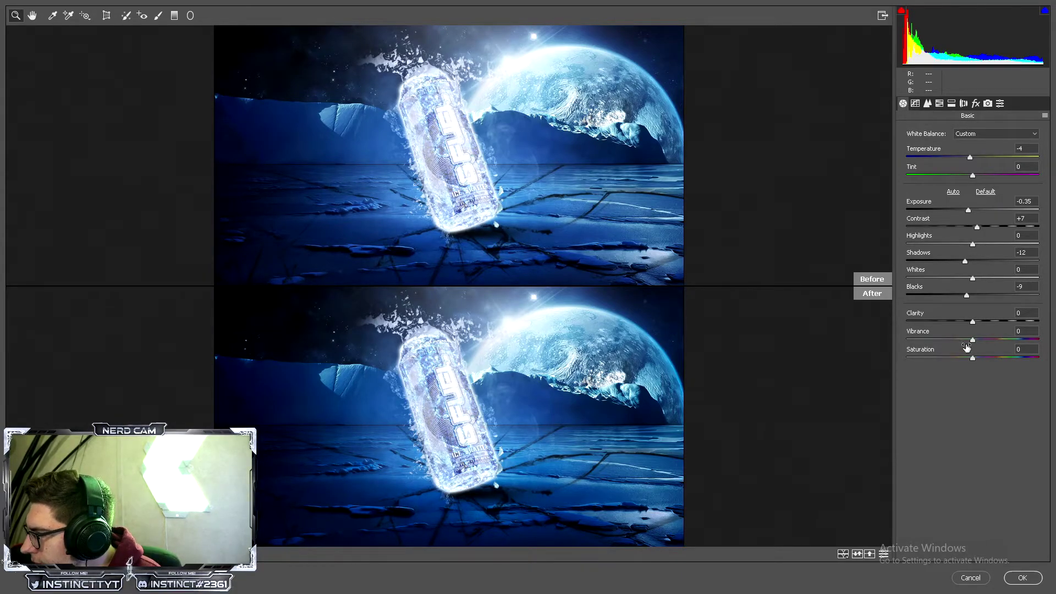
{"action": "left_click_drag", "start_coordinate": [972, 322], "coordinate": [968, 346]}
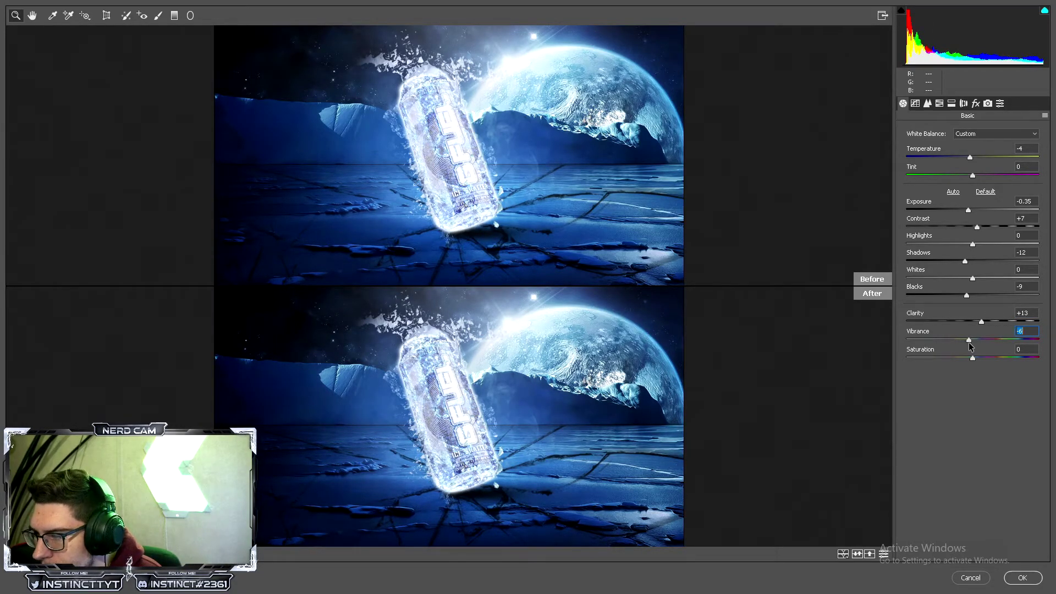
{"action": "left_click_drag", "start_coordinate": [976, 358], "coordinate": [976, 360]}
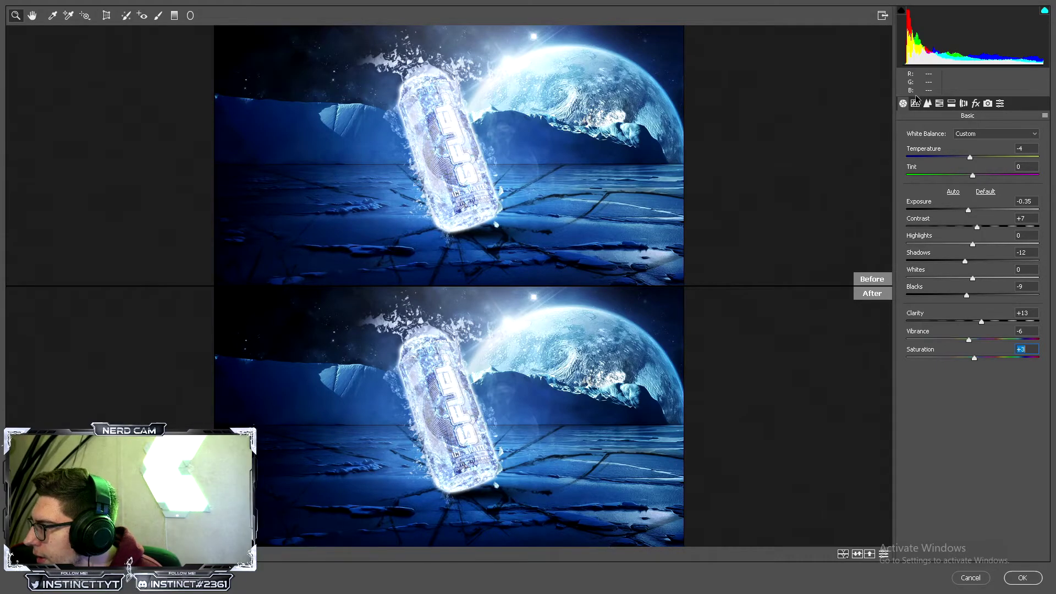
{"action": "left_click", "coordinate": [916, 104]}
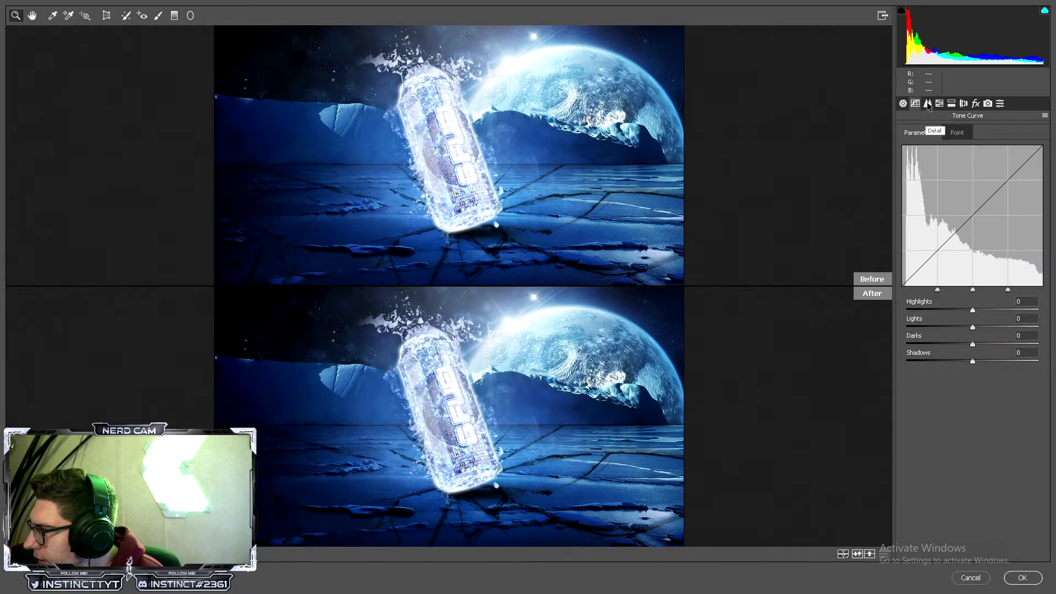
{"action": "left_click", "coordinate": [928, 104]}
{"action": "left_click", "coordinate": [940, 104]}
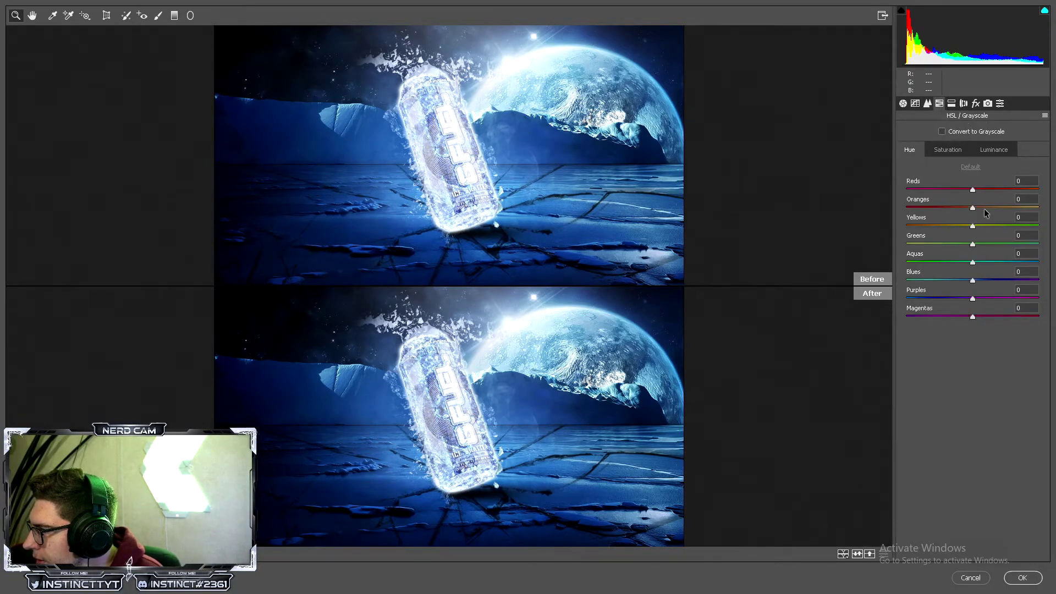
Brighten the Blues luminance, boost Blues saturation to +18, and nudge Blues hue negative
{"action": "left_click", "coordinate": [948, 150]}
{"action": "left_click", "coordinate": [993, 149]}
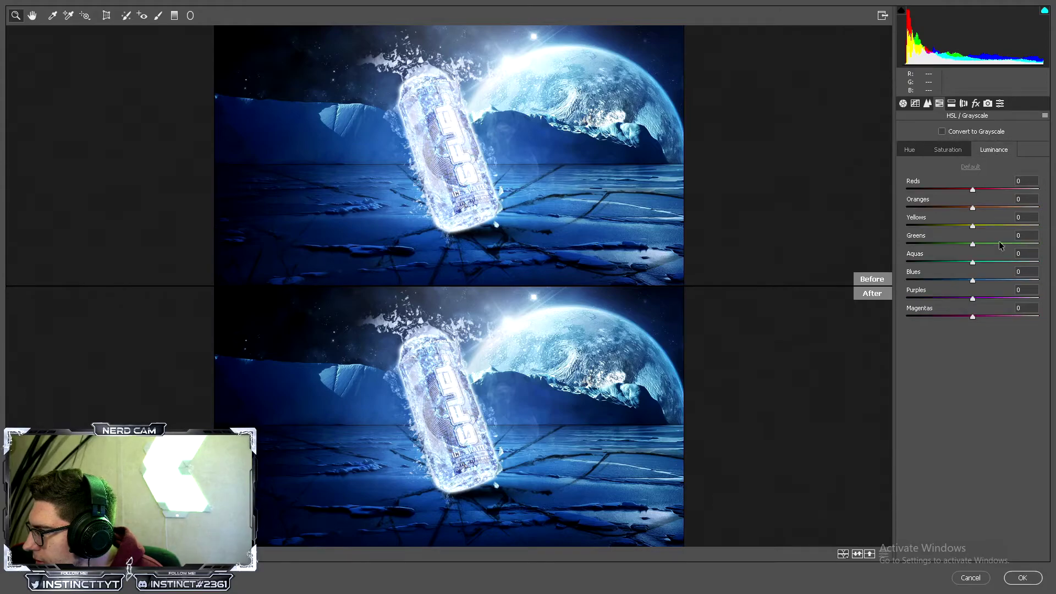
{"action": "left_click_drag", "start_coordinate": [974, 282], "coordinate": [982, 281]}
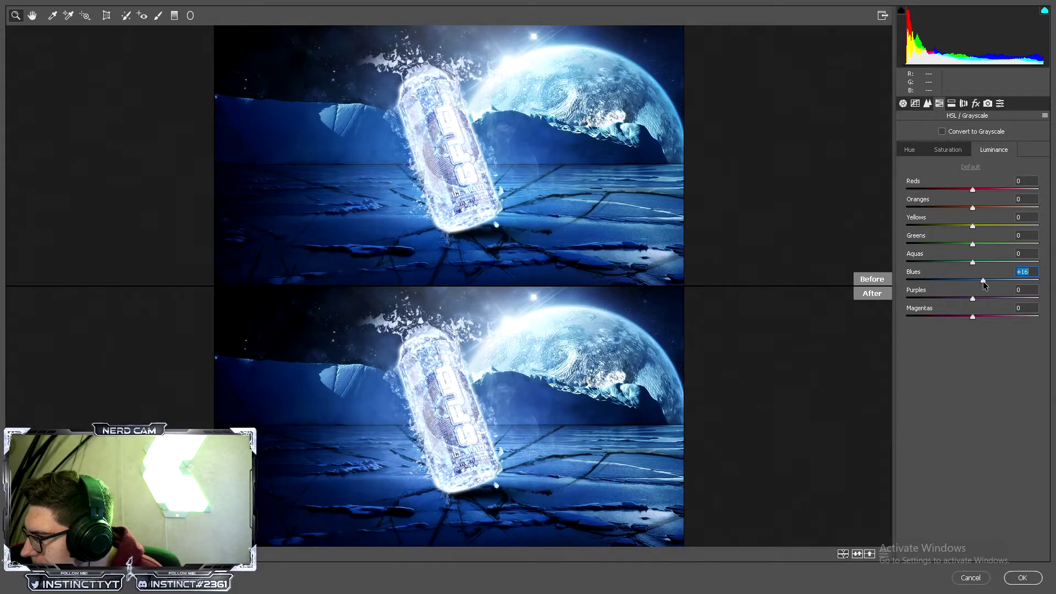
{"action": "left_click", "coordinate": [946, 151]}
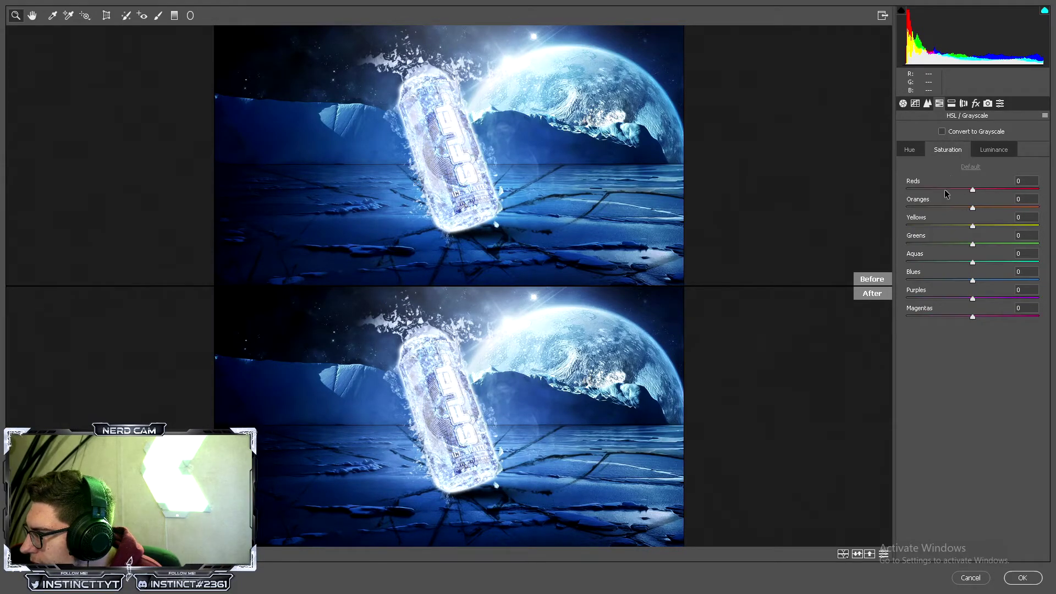
{"action": "mouse_move", "coordinate": [973, 282]}
{"action": "left_mouse_down"}
{"action": "mouse_move", "coordinate": [962, 281]}
{"action": "mouse_move", "coordinate": [979, 281]}
{"action": "left_mouse_up"}
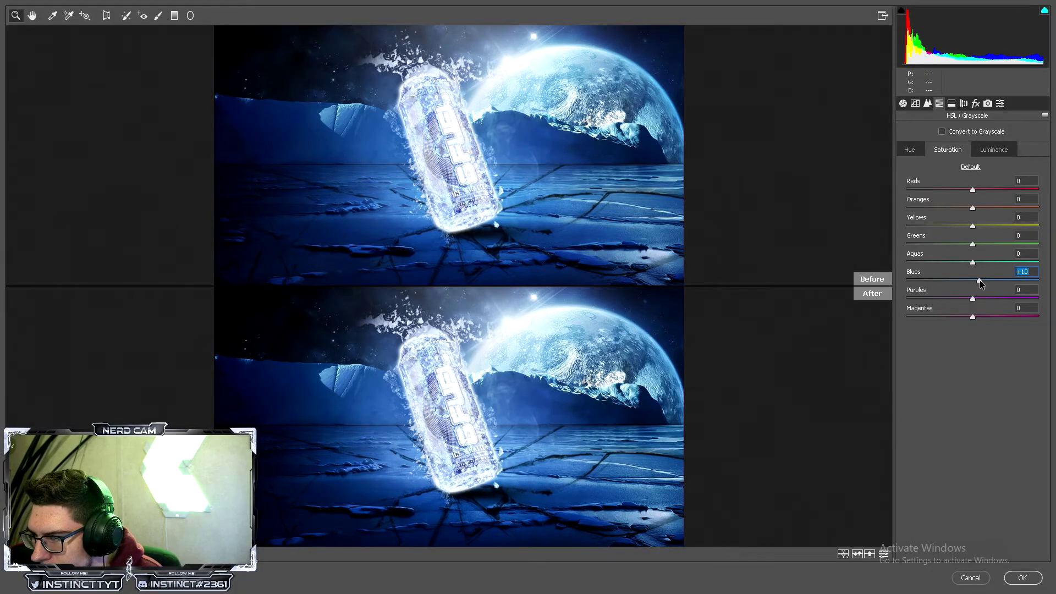
{"action": "left_click", "coordinate": [909, 154]}
{"action": "left_click_drag", "start_coordinate": [973, 281], "coordinate": [970, 284]}
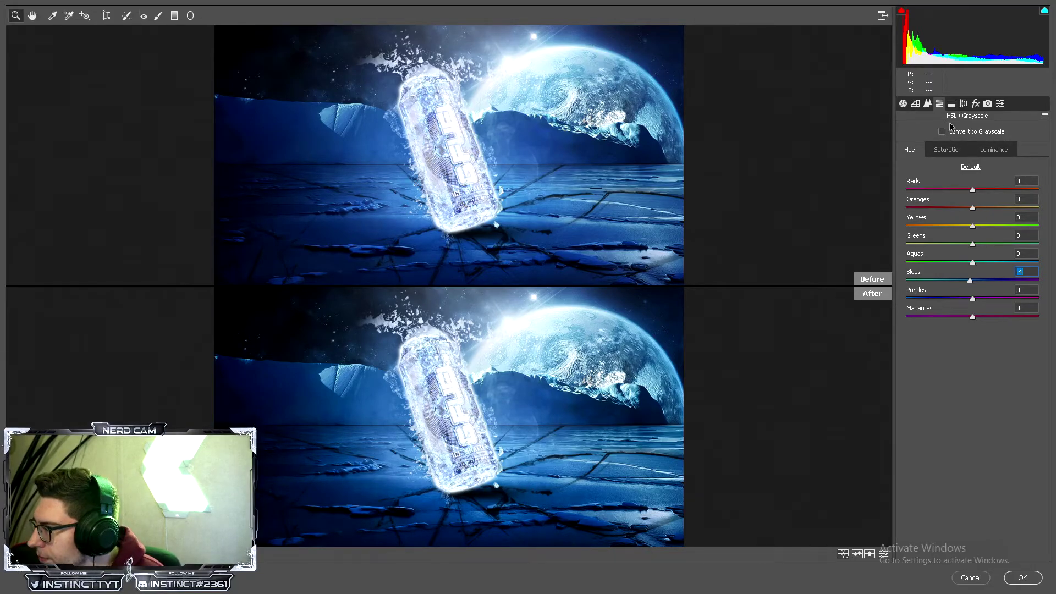
{"action": "left_click", "coordinate": [952, 103]}
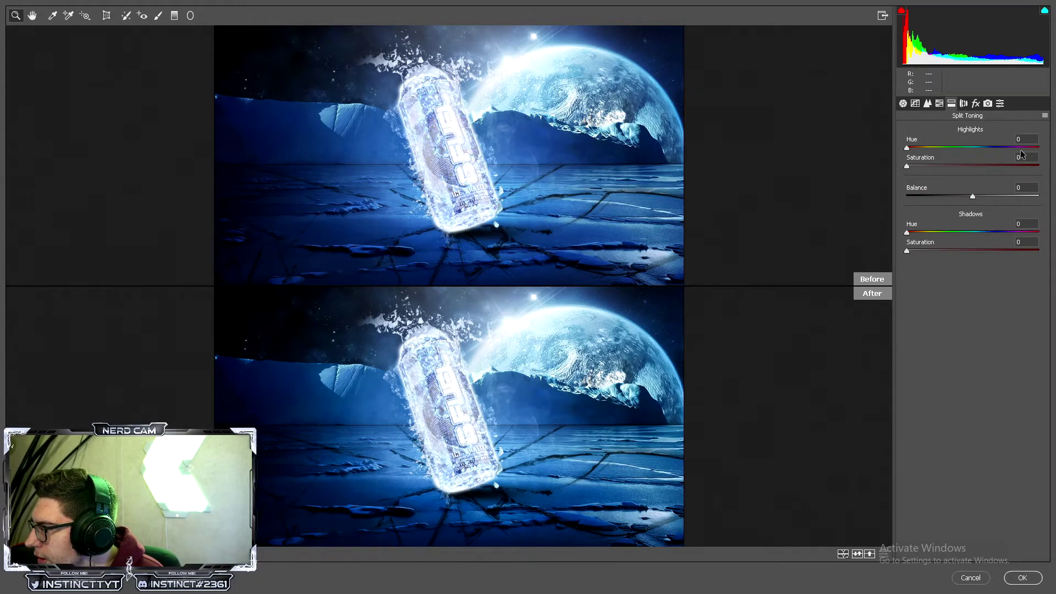
Split-tone the shadows at Hue 234, Saturation 12, leaving highlight saturation at 0
{"action": "left_click_drag", "start_coordinate": [985, 236], "coordinate": [992, 231]}
{"action": "left_click_drag", "start_coordinate": [906, 252], "coordinate": [925, 249]}
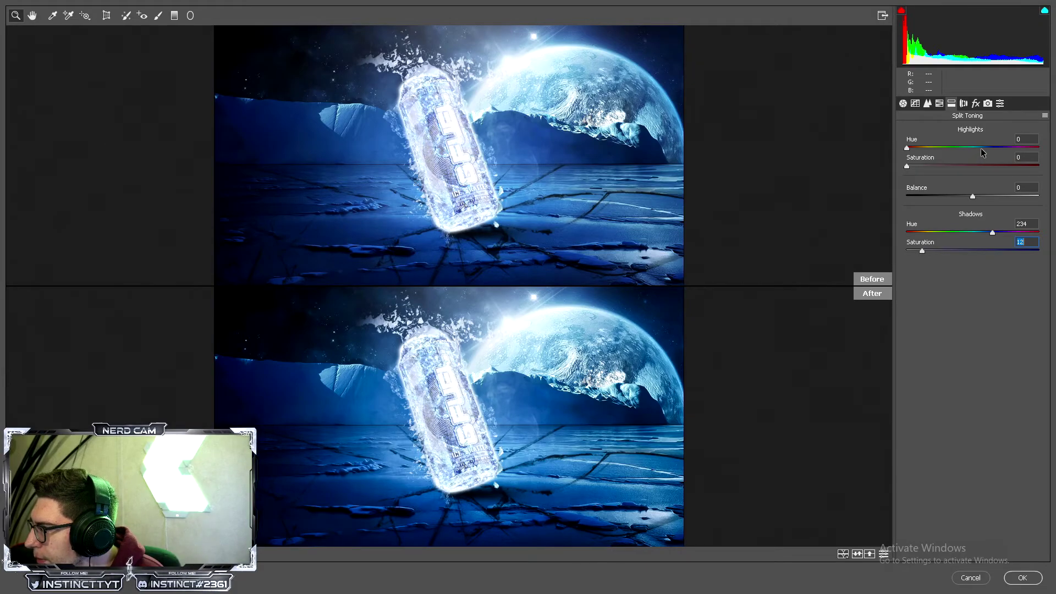
{"action": "left_click_drag", "start_coordinate": [981, 148], "coordinate": [988, 148]}
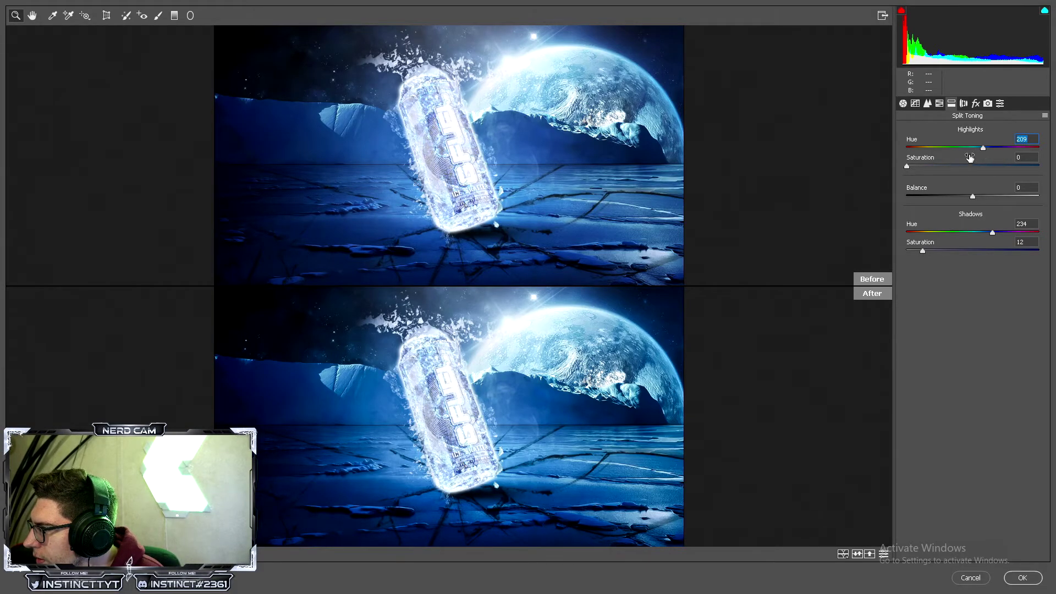
{"action": "left_click_drag", "start_coordinate": [905, 167], "coordinate": [936, 167]}
{"action": "double_click", "coordinate": [936, 172]}
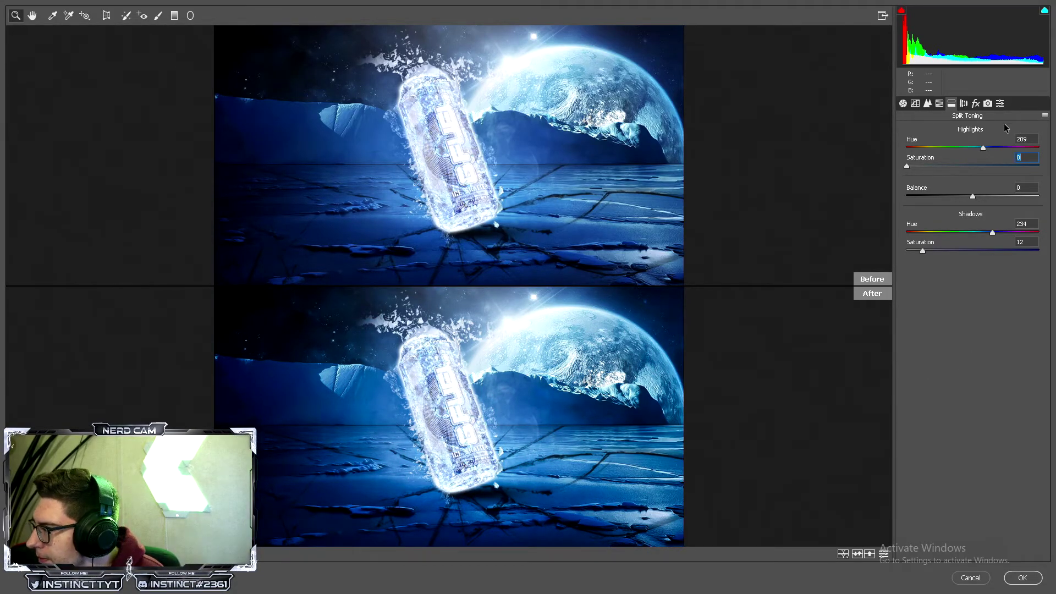
Add a -33 lens vignette to darken the image edges
{"action": "left_click", "coordinate": [964, 103]}
{"action": "left_click", "coordinate": [951, 104]}
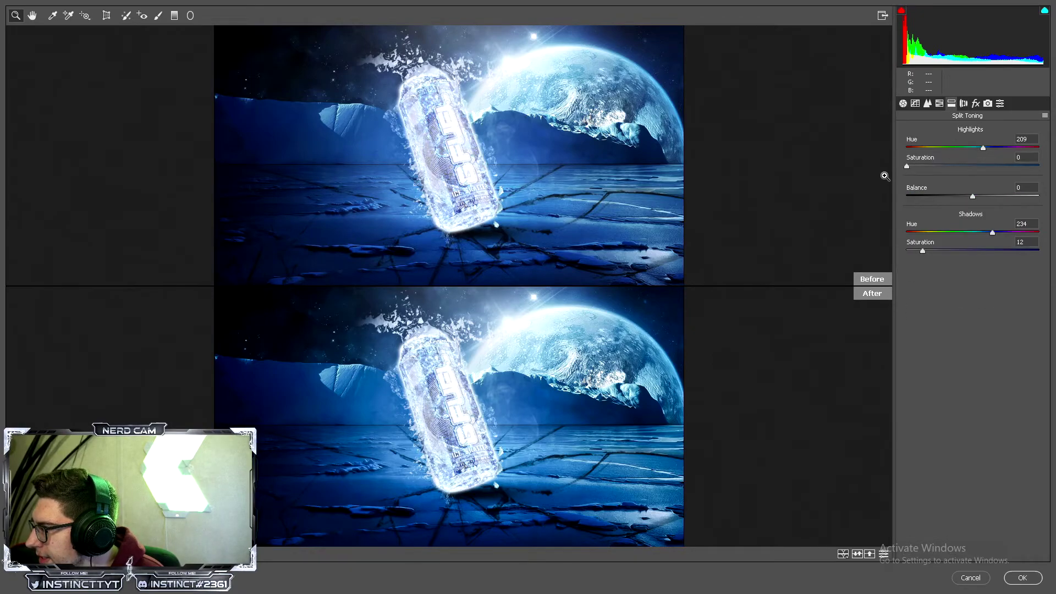
{"action": "left_click", "coordinate": [964, 104]}
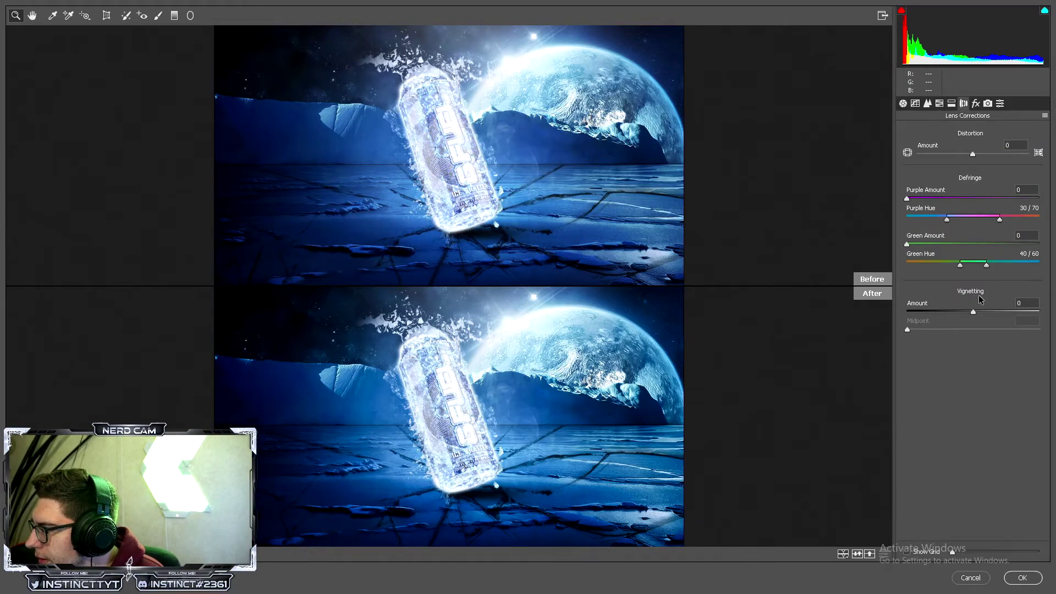
{"action": "left_click_drag", "start_coordinate": [973, 312], "coordinate": [951, 312]}
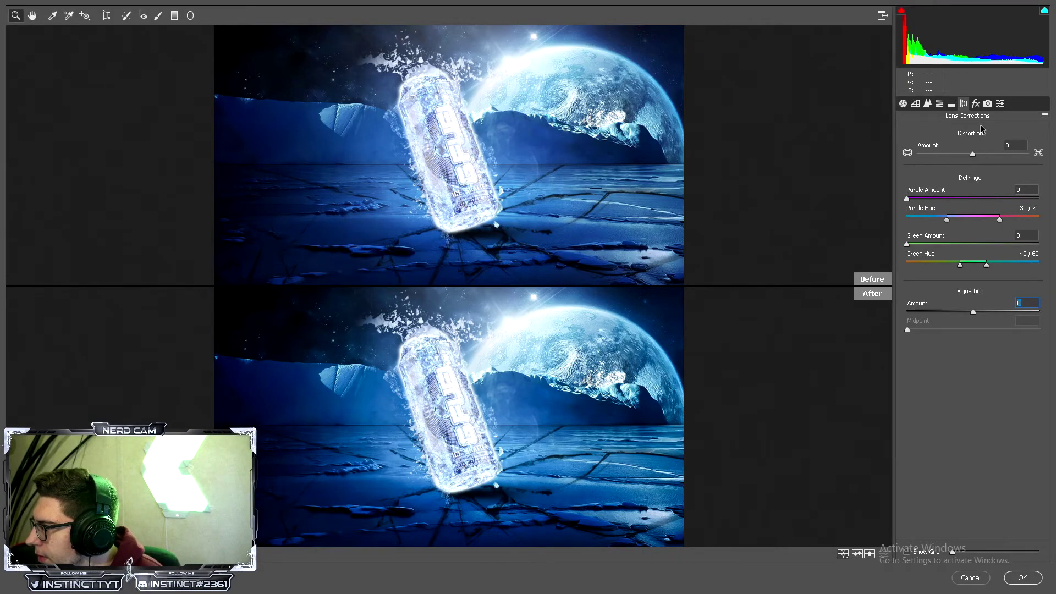
{"action": "left_click", "coordinate": [975, 104]}
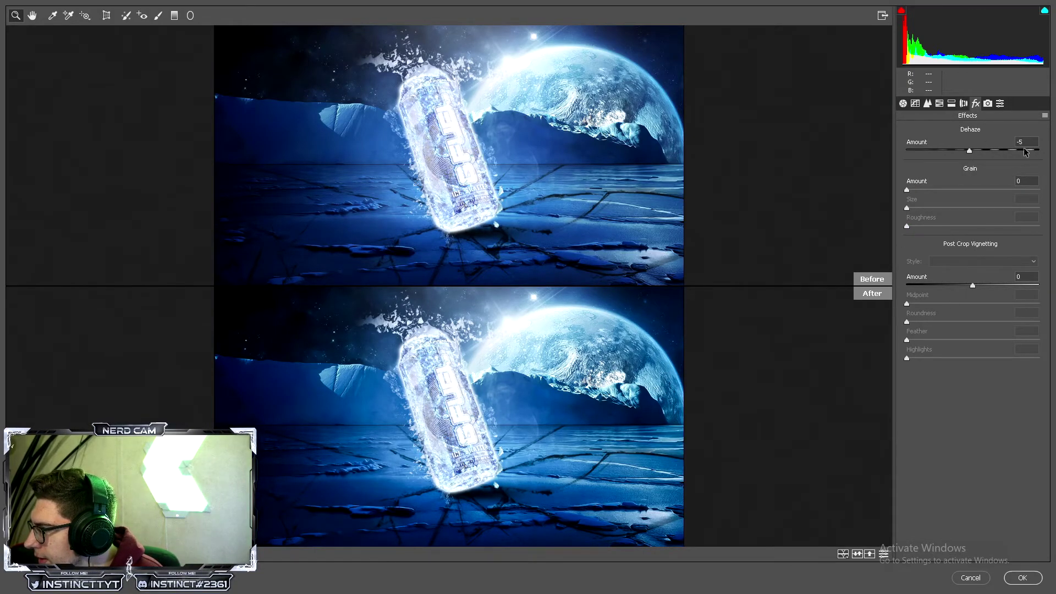
{"action": "left_click", "coordinate": [988, 104]}
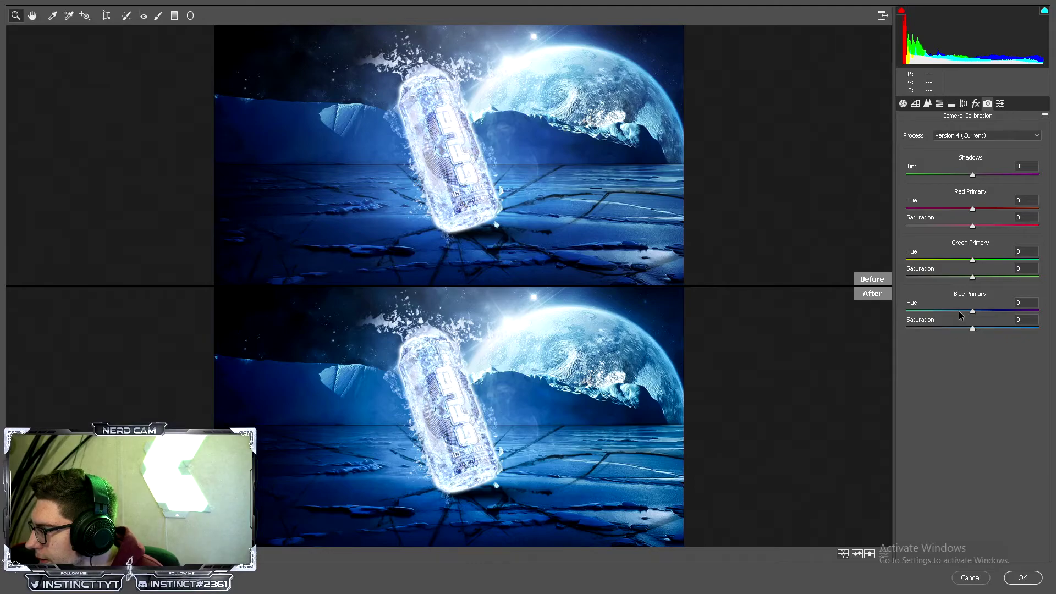
Apply the Camera Raw grade and compare it against the Gfuel Ice Advertisement reference
{"action": "left_click", "coordinate": [1022, 578]}
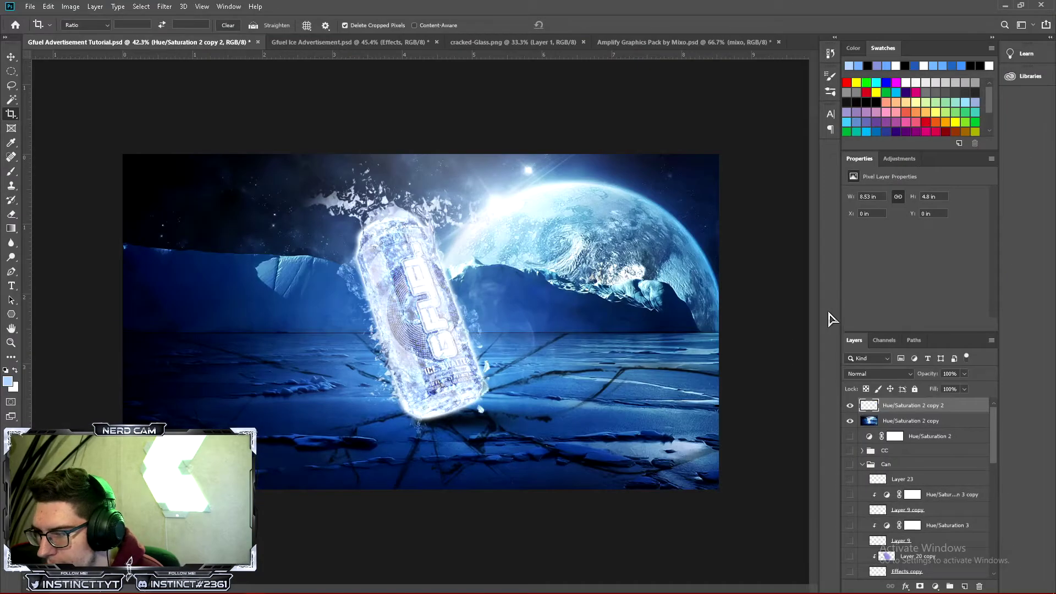
{"action": "left_click", "coordinate": [851, 407]}
{"action": "left_click", "coordinate": [850, 407]}
{"action": "left_click", "coordinate": [850, 407]}
{"action": "left_click", "coordinate": [850, 407]}
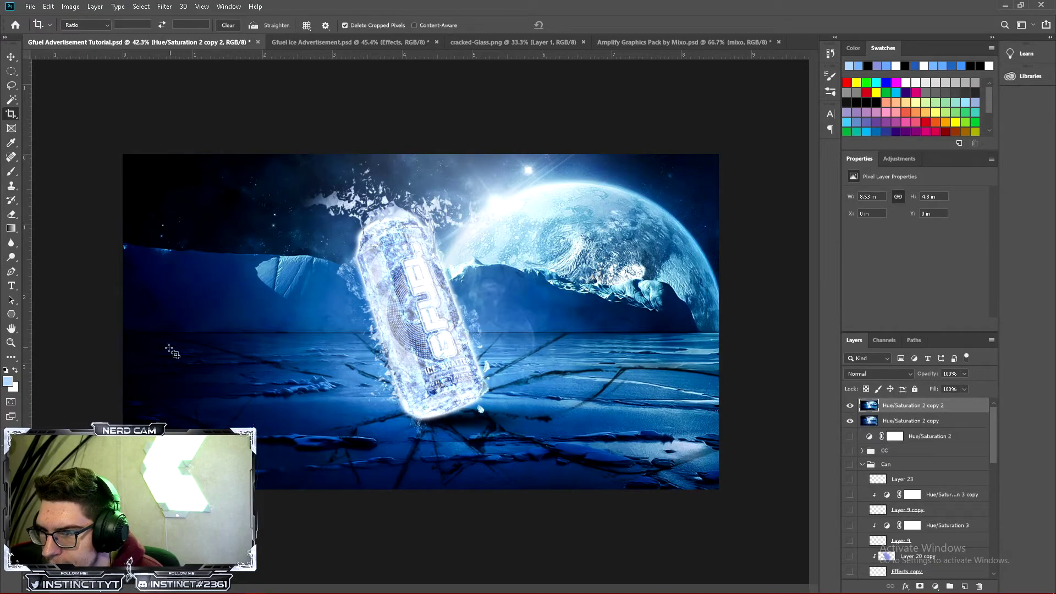
{"action": "left_click", "coordinate": [360, 42]}
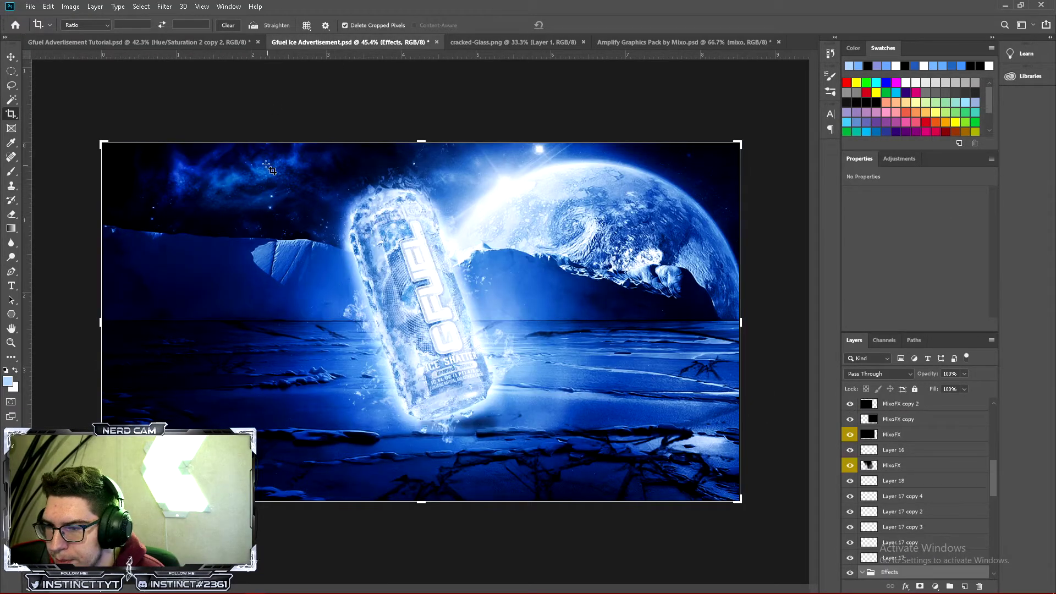
{"action": "key", "text": "v"}
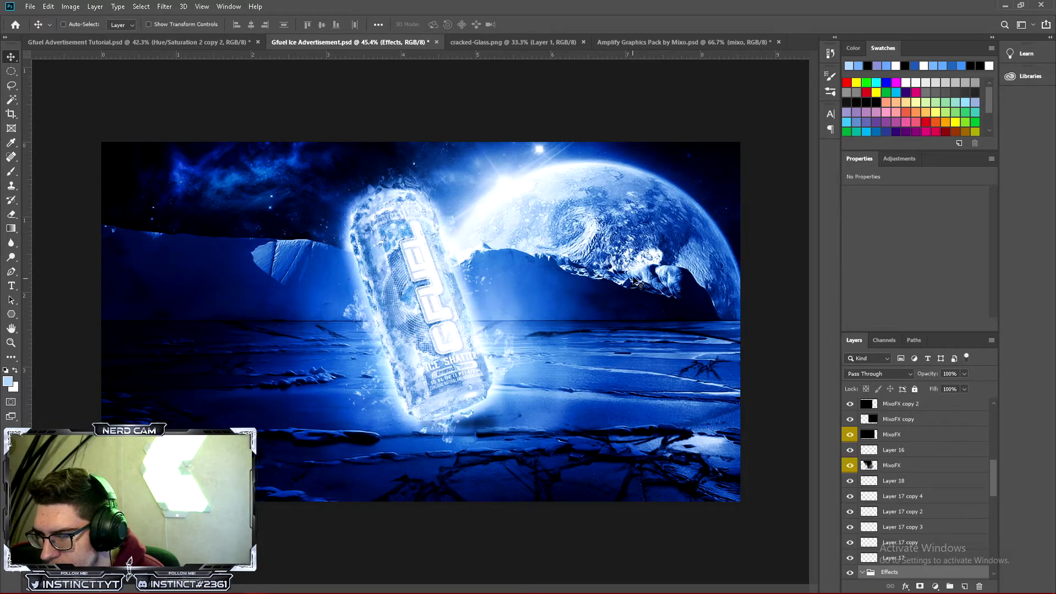
{"action": "left_click", "coordinate": [193, 42]}
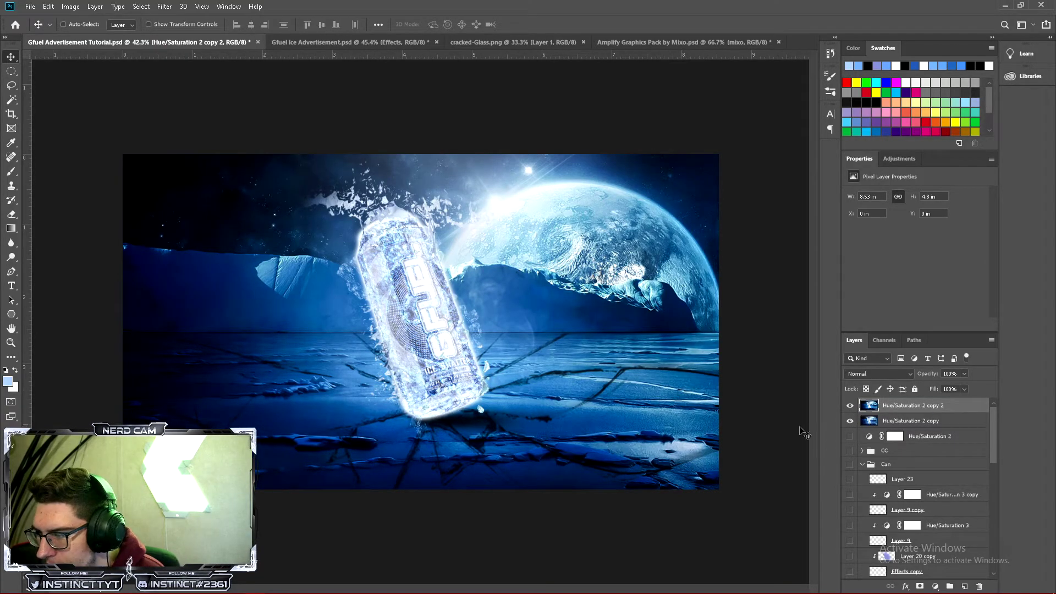
Merge the selected Hue/Saturation 2 copies into copy 5 and hide the two older copies
{"action": "left_click", "coordinate": [939, 421], "text": "shift"}
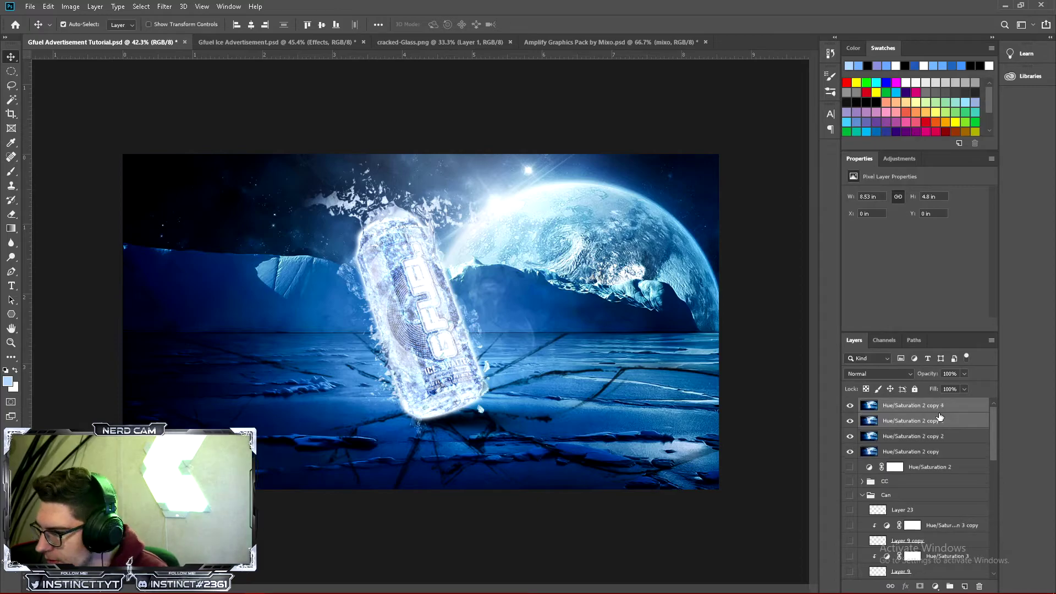
{"action": "right_click", "coordinate": [951, 421]}
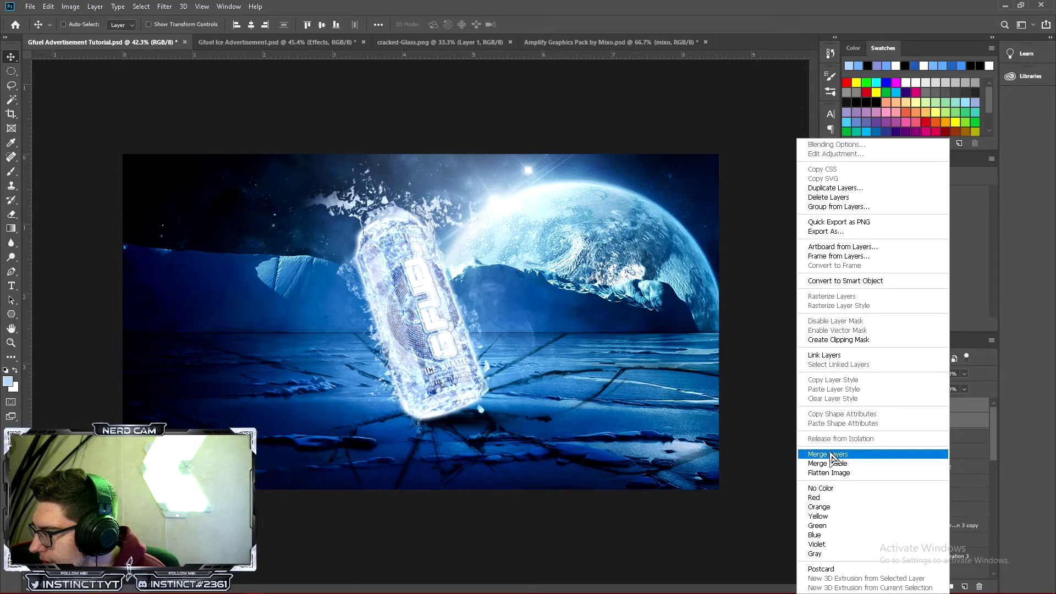
{"action": "left_click", "coordinate": [924, 454]}
{"action": "left_click_drag", "start_coordinate": [851, 436], "coordinate": [849, 458]}
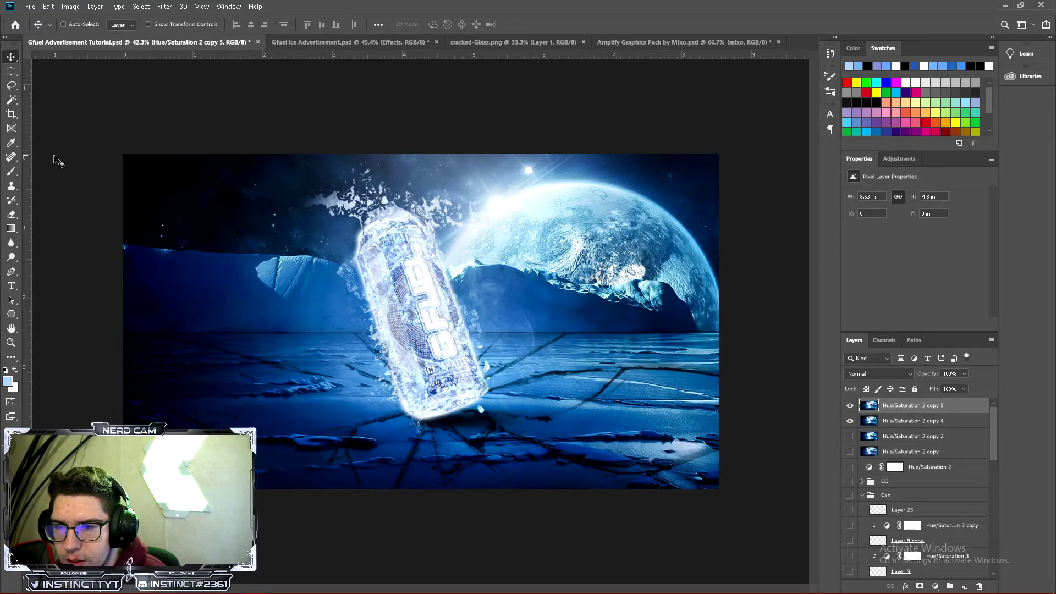
Apply a 1.9-pixel Gaussian Blur to the merged copy
{"action": "left_click", "coordinate": [165, 7]}
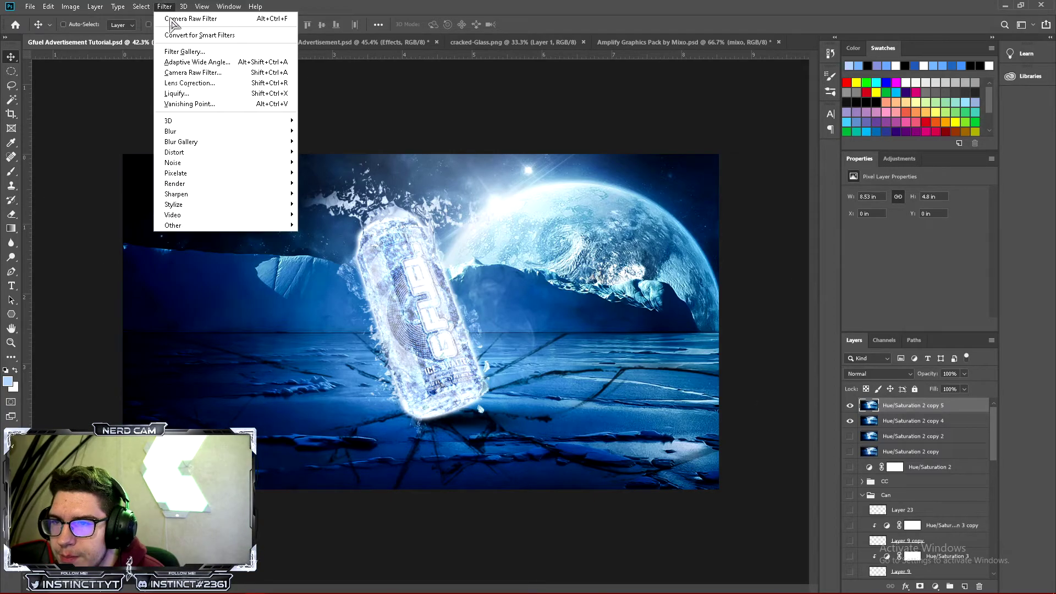
{"action": "mouse_move", "coordinate": [200, 136]}
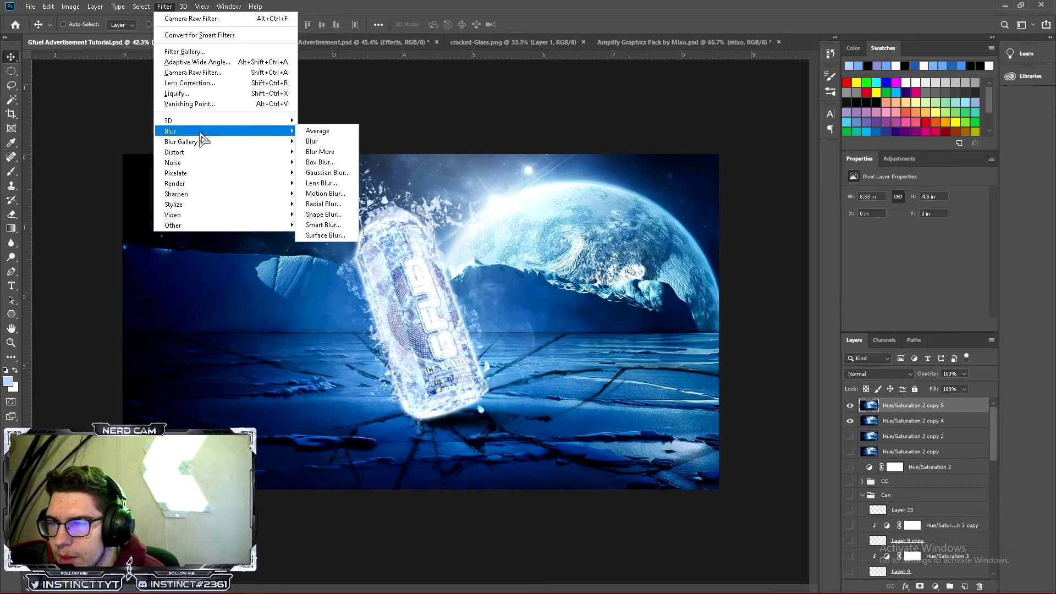
{"action": "left_click", "coordinate": [345, 173]}
{"action": "left_click_drag", "start_coordinate": [690, 320], "coordinate": [652, 322]}
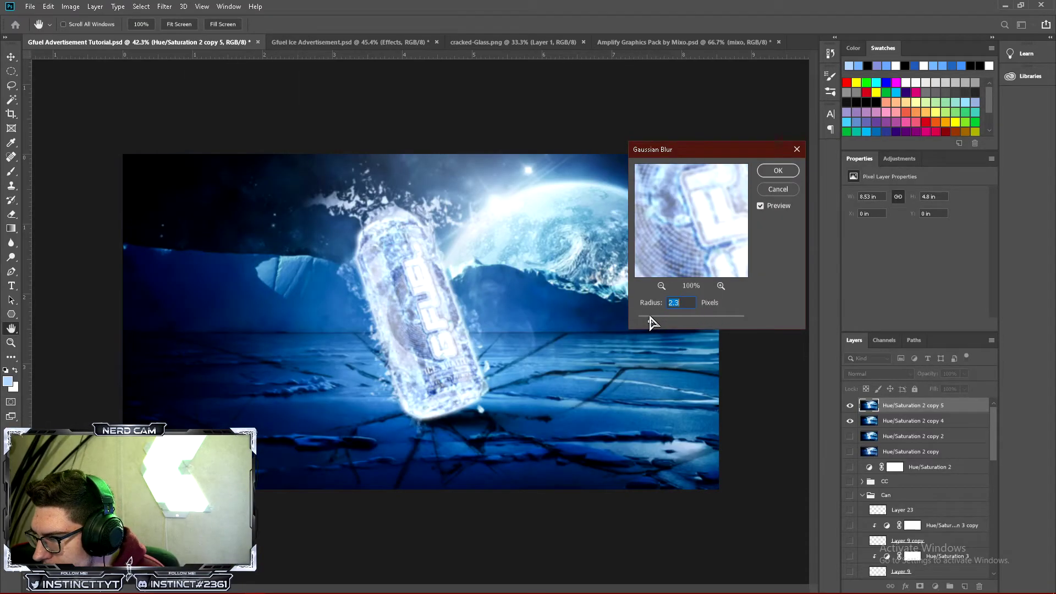
{"action": "left_click", "coordinate": [781, 170]}
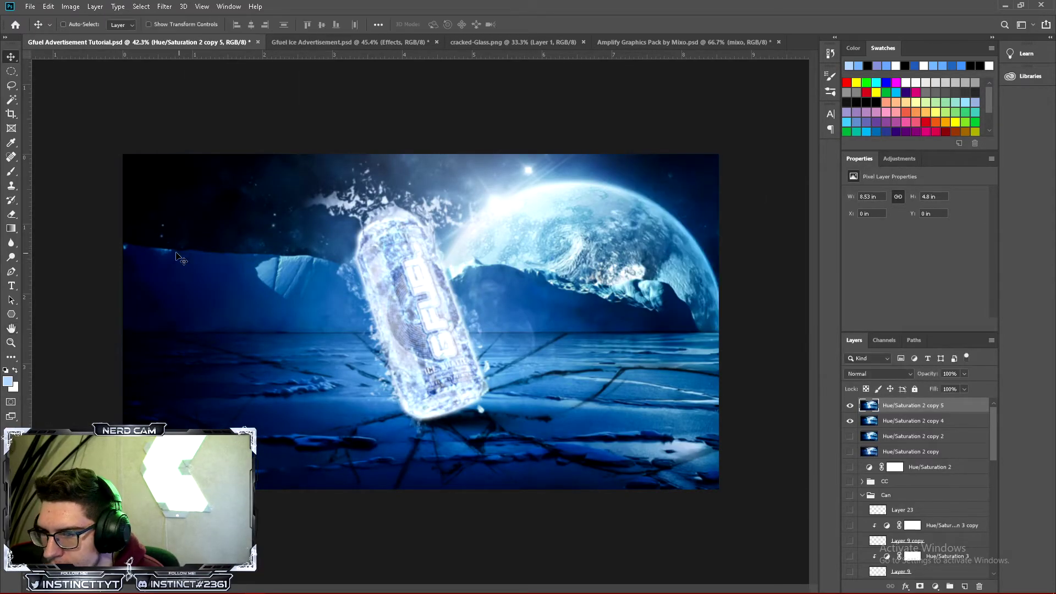
Erase patches of the blurred copy over the floor and planet with a resized eraser
{"action": "left_click", "coordinate": [11, 214]}
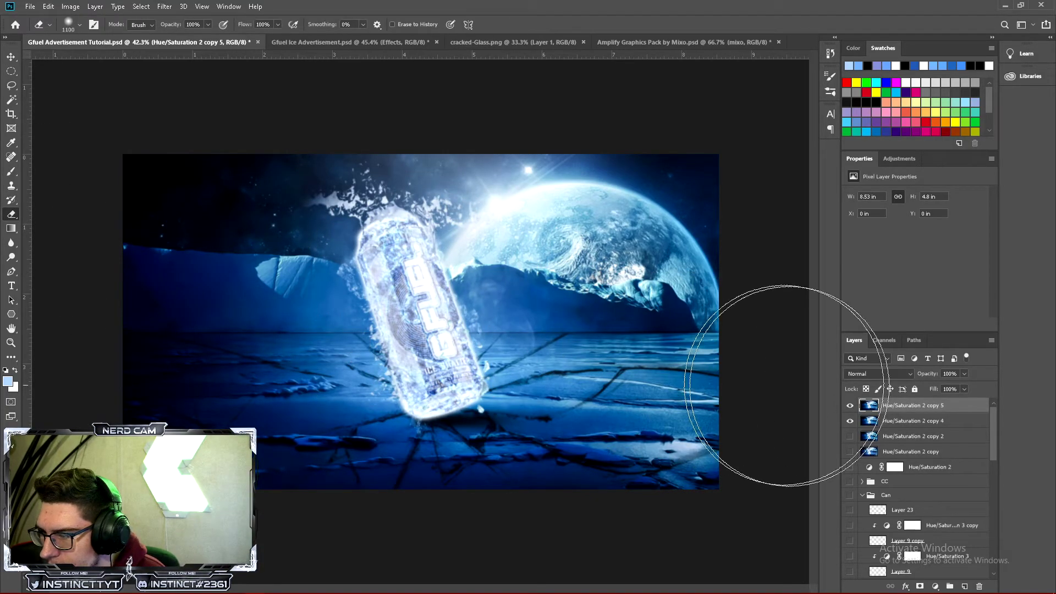
{"action": "key", "text": "bracketleft"}
{"action": "key", "text": "bracketleft"}
{"action": "key", "text": "bracketleft"}
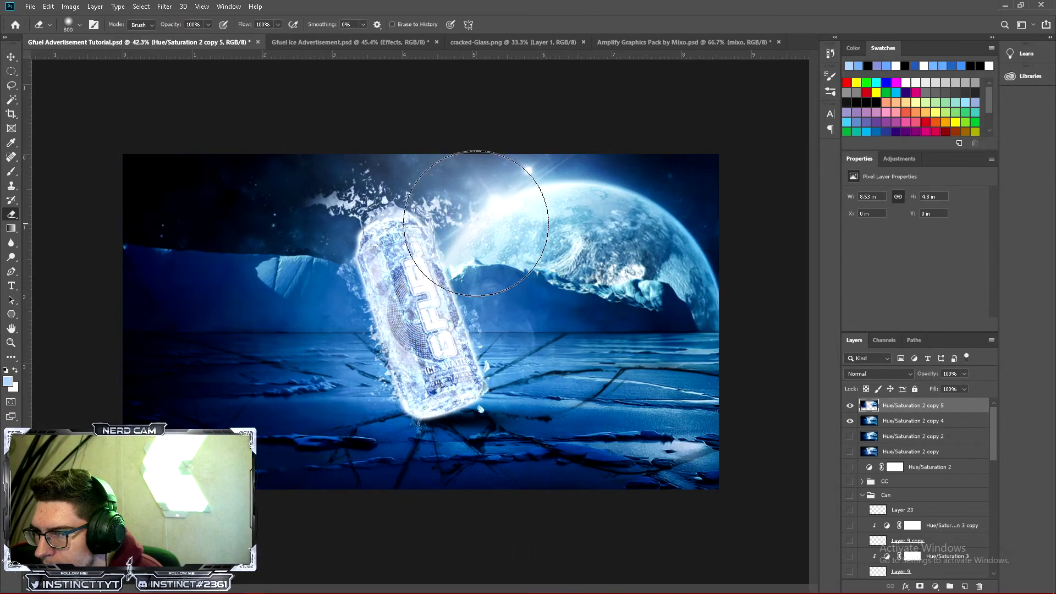
{"action": "key", "text": "bracketright"}
{"action": "key", "text": "bracketleft"}
{"action": "key", "text": "bracketleft"}
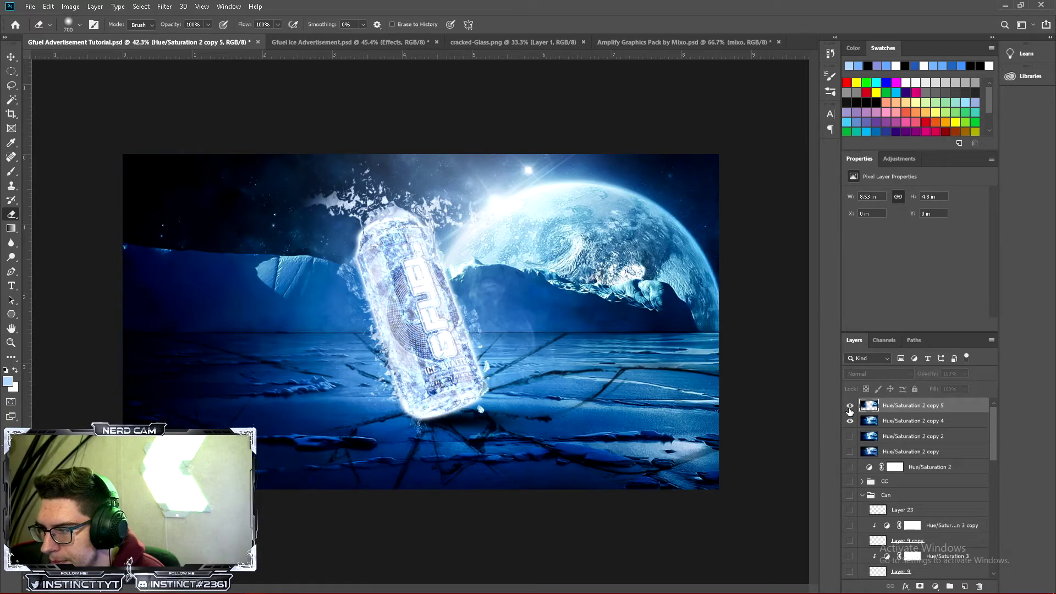
{"action": "left_click", "coordinate": [11, 343]}
{"action": "left_click_drag", "start_coordinate": [510, 349], "coordinate": [451, 347]}
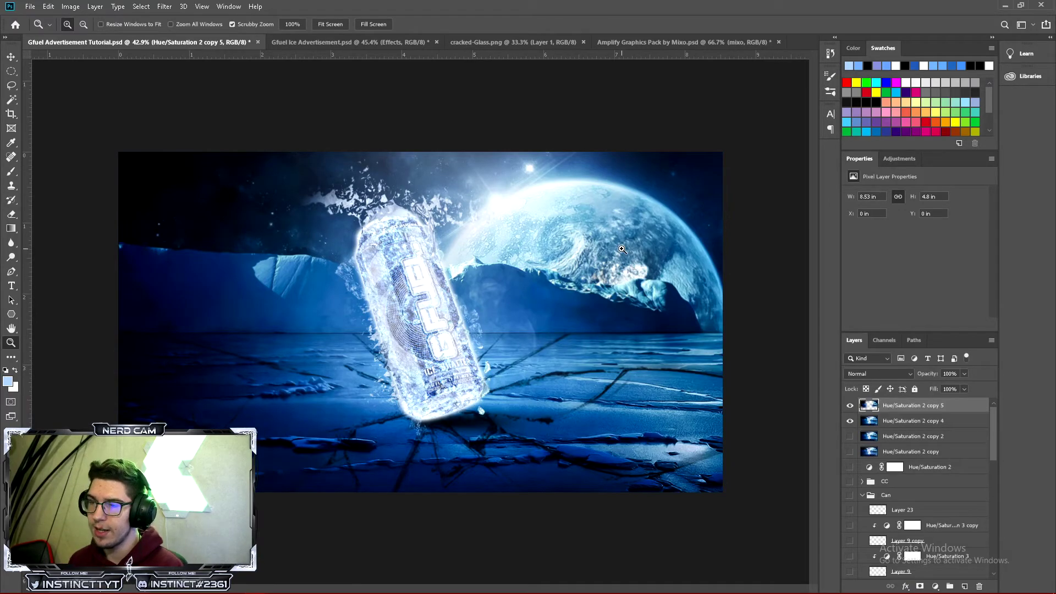
{"action": "left_click", "coordinate": [394, 43]}
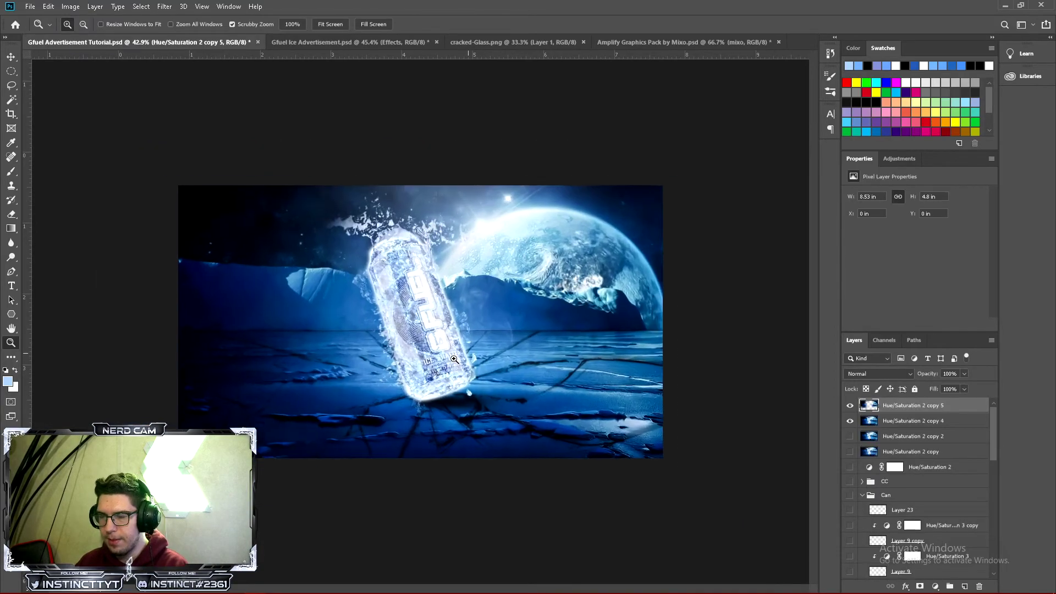
{"action": "left_click_drag", "start_coordinate": [209, 317], "coordinate": [450, 338]}
{"action": "left_click_drag", "start_coordinate": [417, 299], "coordinate": [404, 304]}
{"action": "left_click_drag", "start_coordinate": [496, 324], "coordinate": [483, 335]}
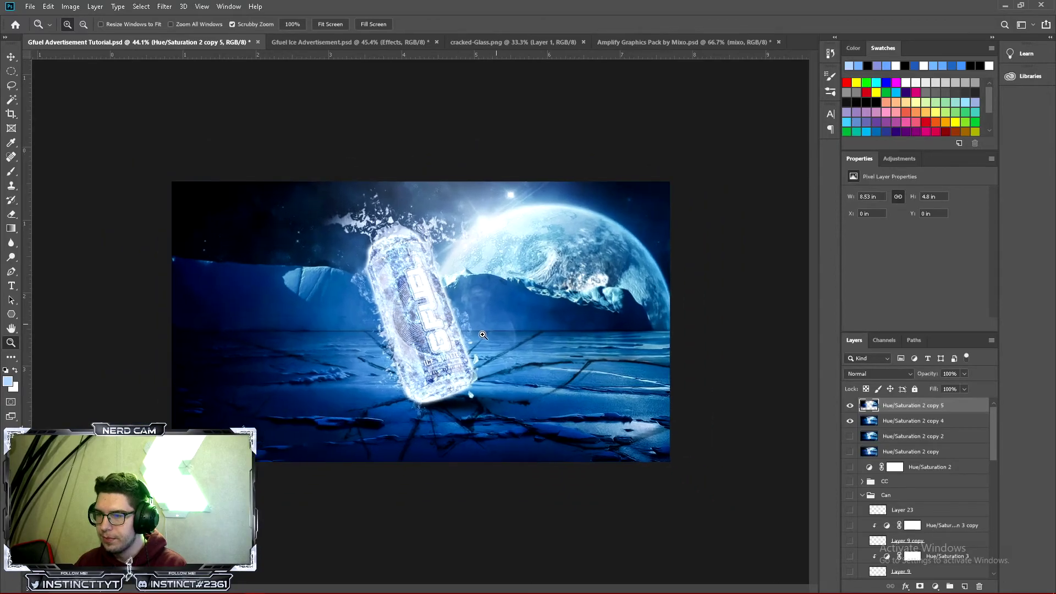
{"action": "left_click", "coordinate": [483, 335]}
{"action": "left_click_drag", "start_coordinate": [403, 346], "coordinate": [411, 343]}
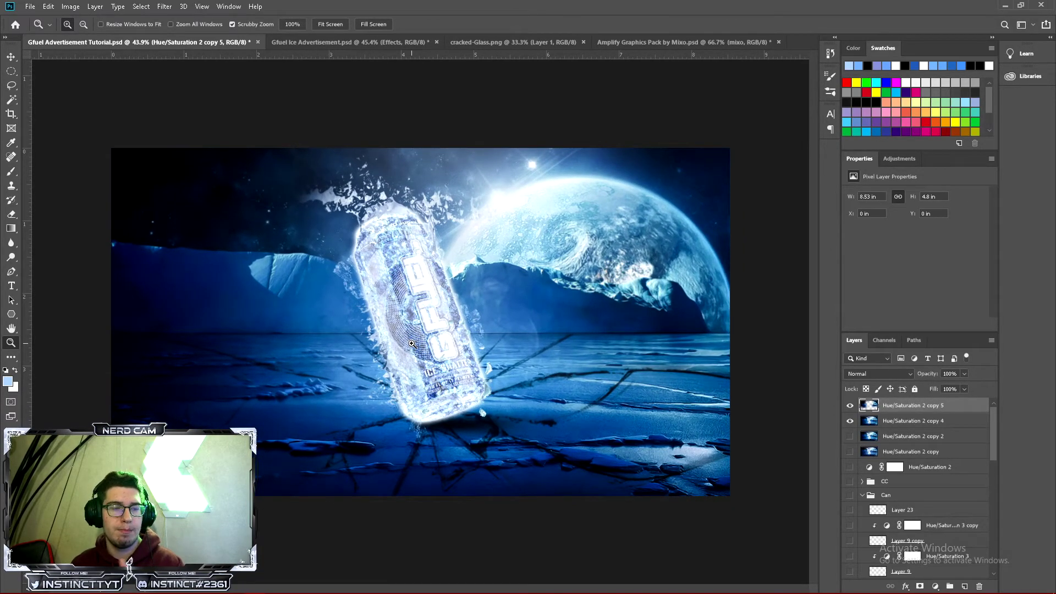